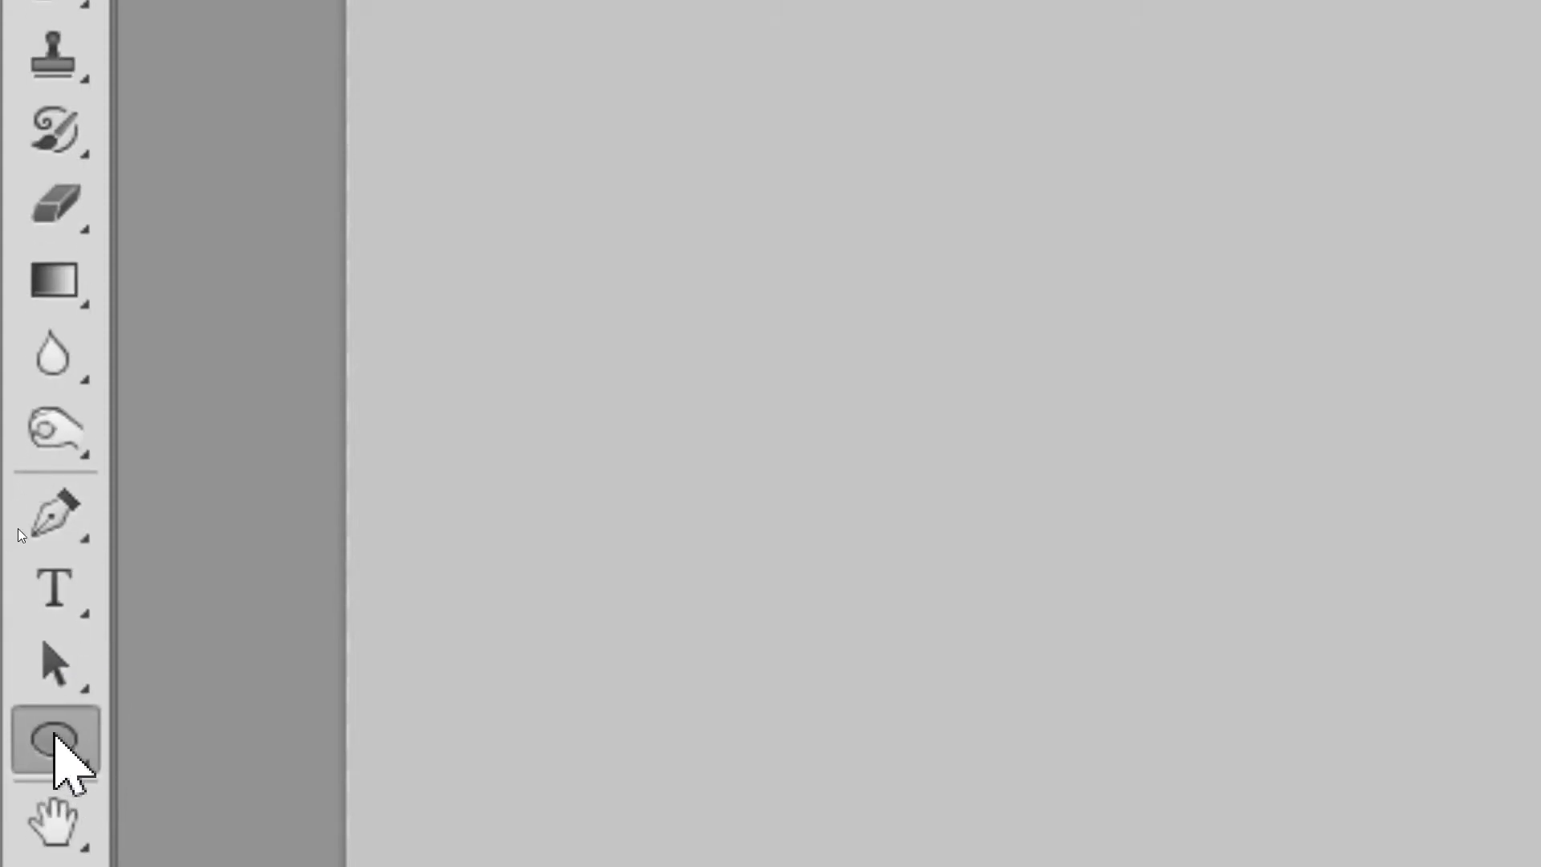
# - Draw a rounded rectangle about 152 by 57 px near the canvas's upper-left corner as a shape
pyautogui.click(55, 745)
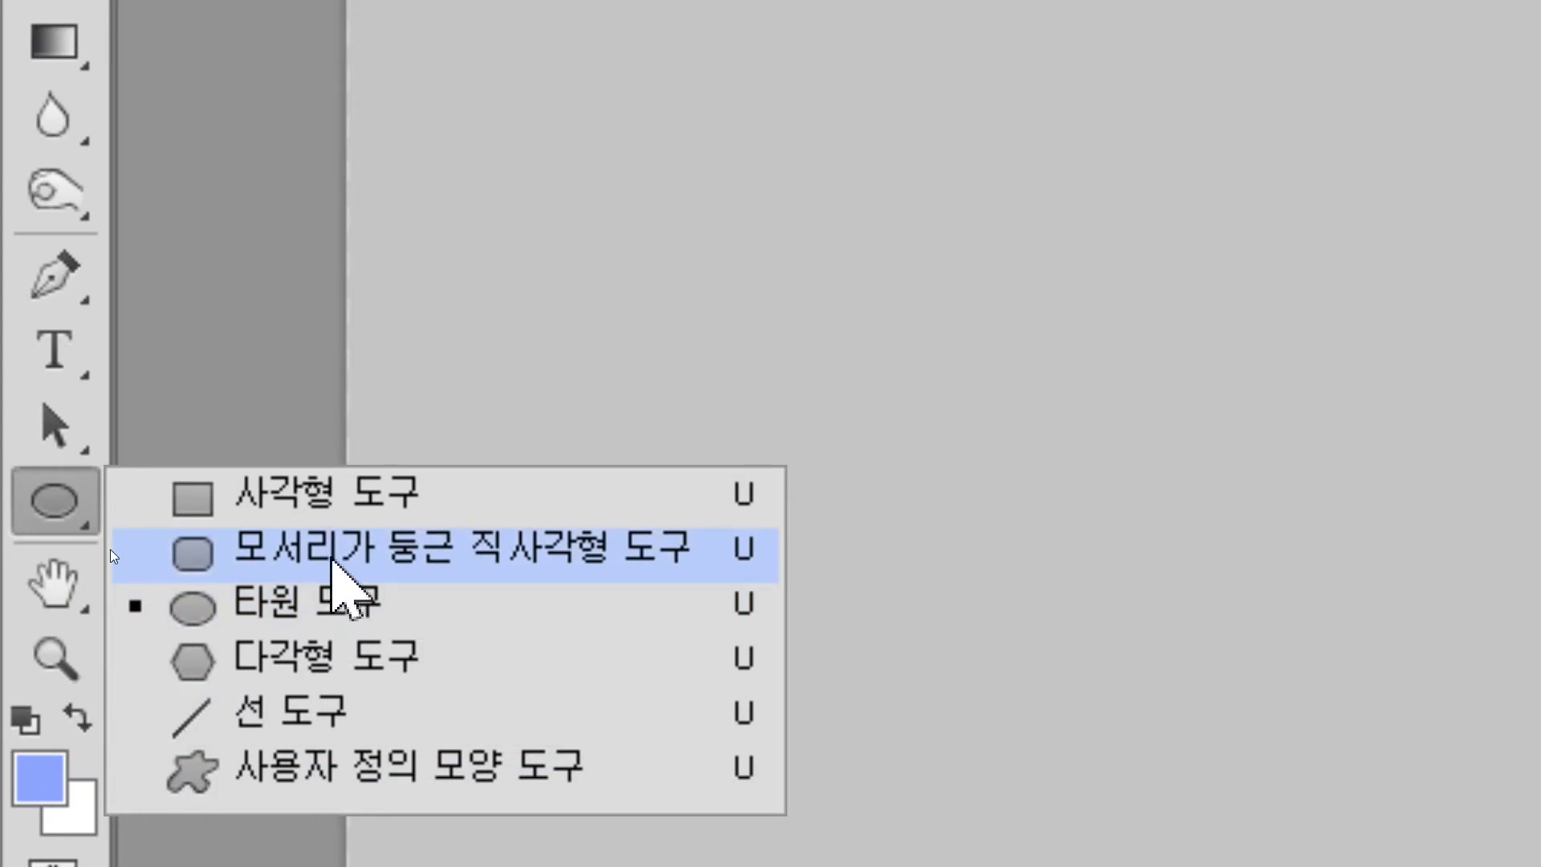
pyautogui.click(336, 554)
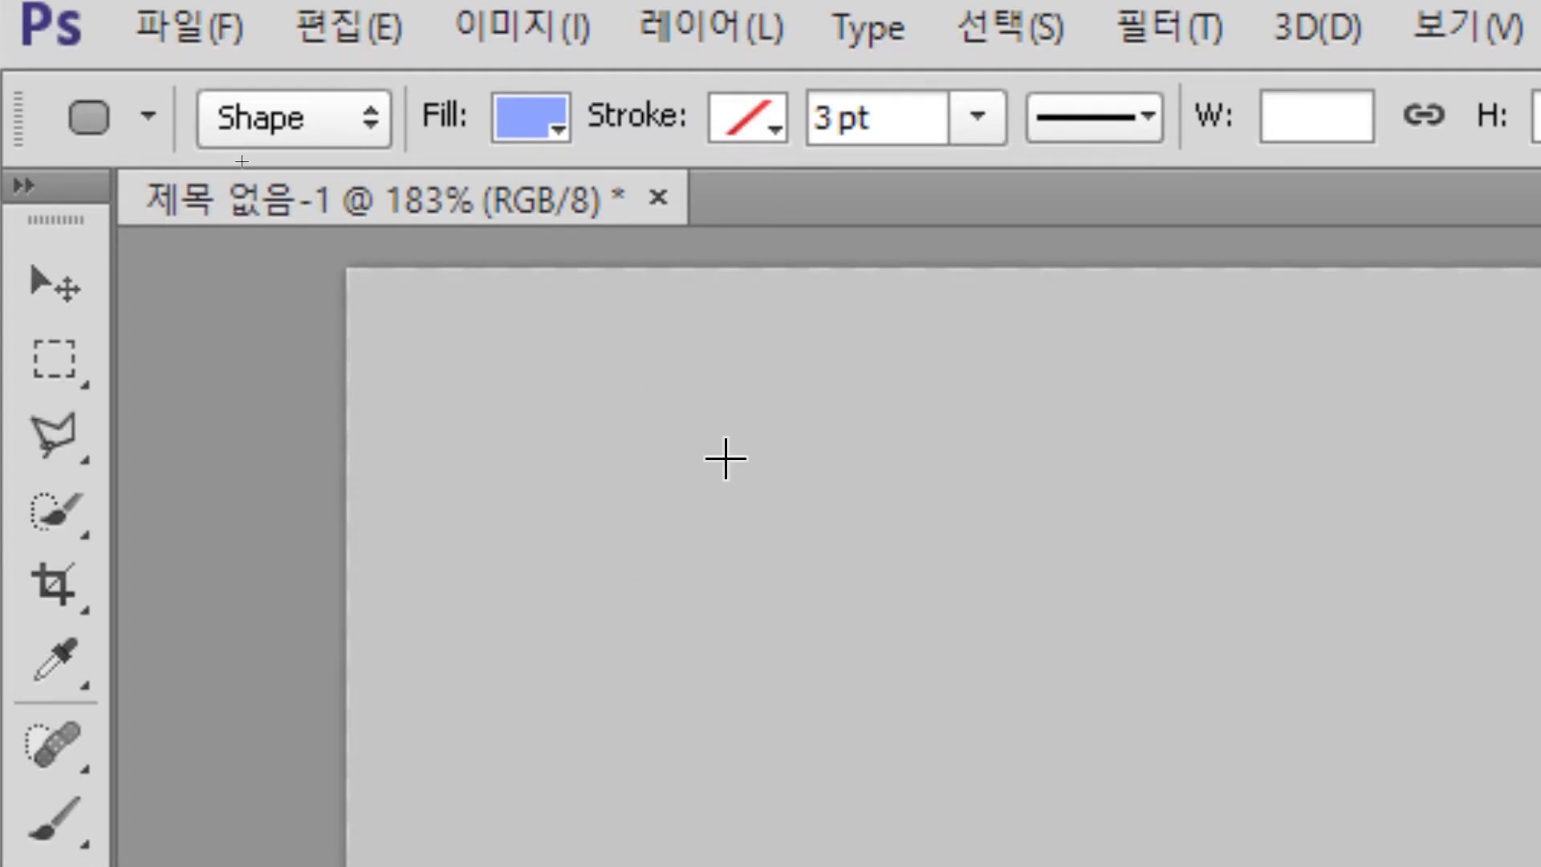
pyautogui.moveTo(497, 386); pyautogui.dragTo(1294, 679)
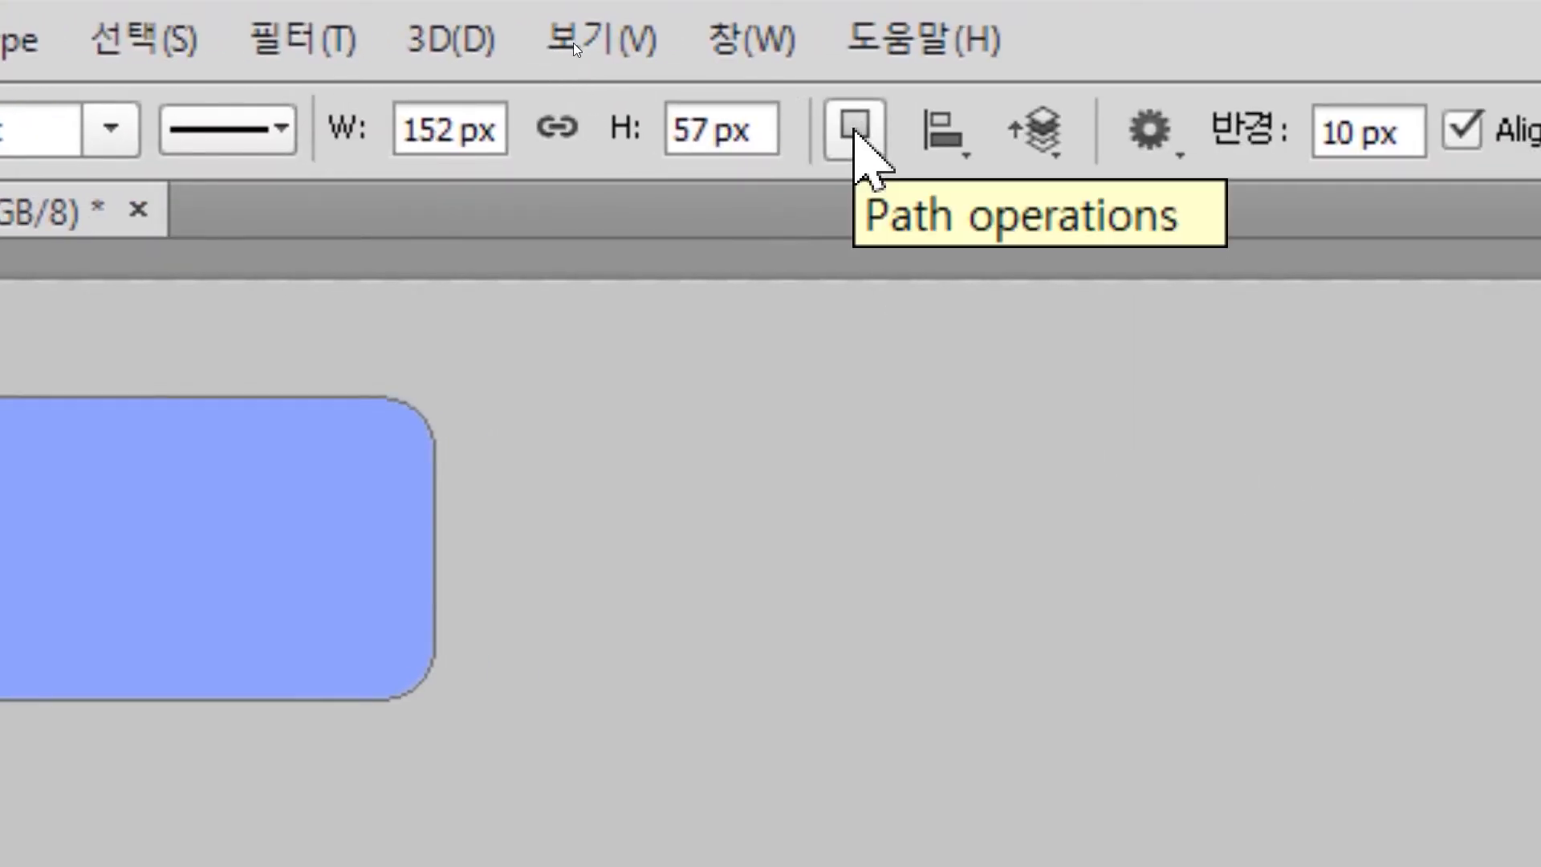
# - Draw a wider rounded rectangle, about 188 px wide, across the first one's upper edge using Combine Shapes
pyautogui.click(856, 135)
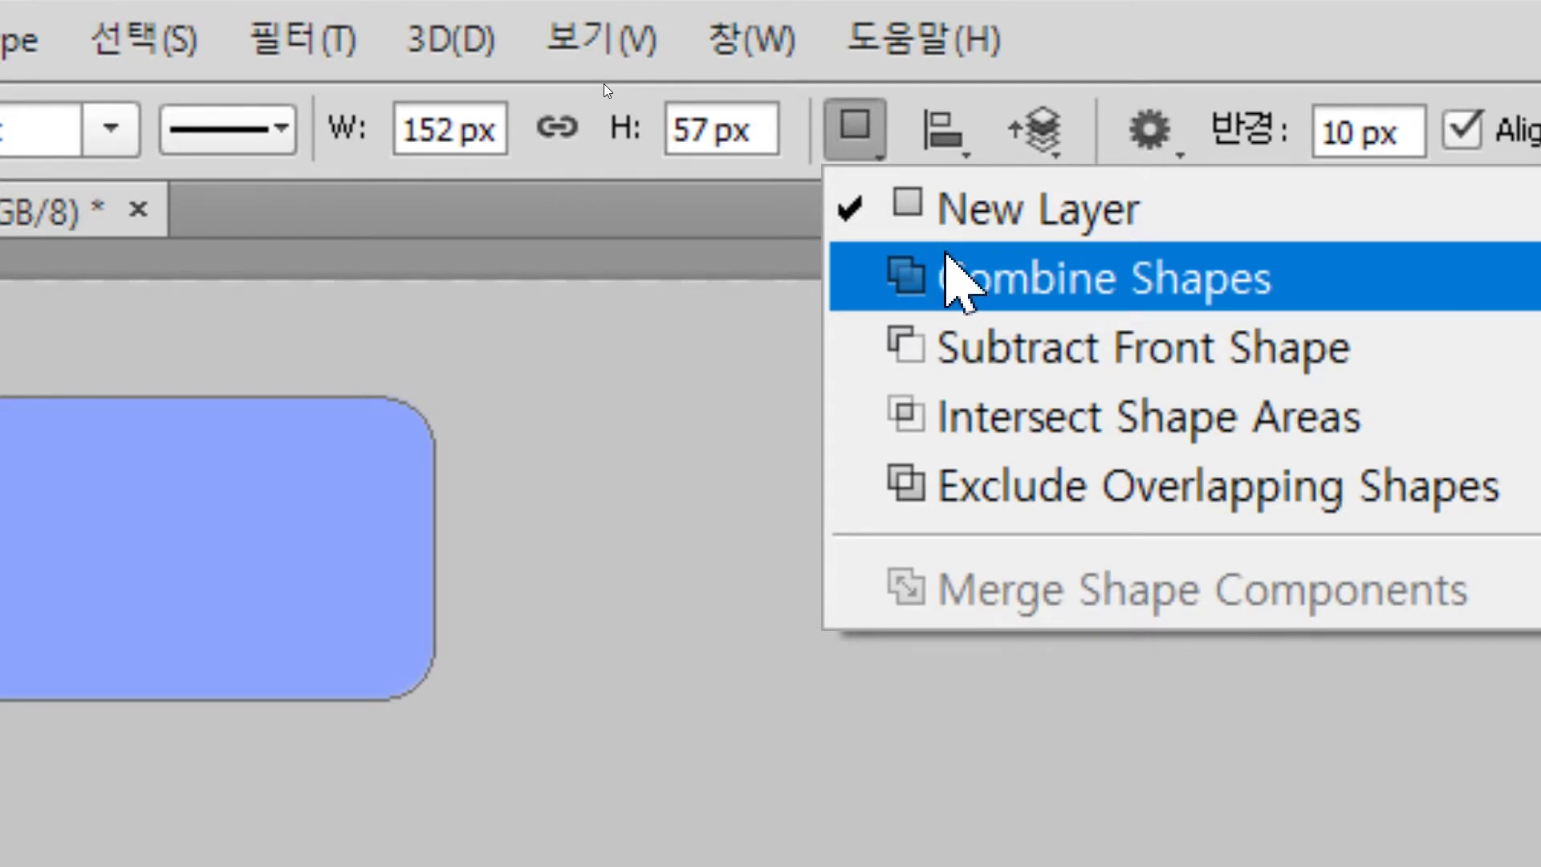
pyautogui.click(949, 267)
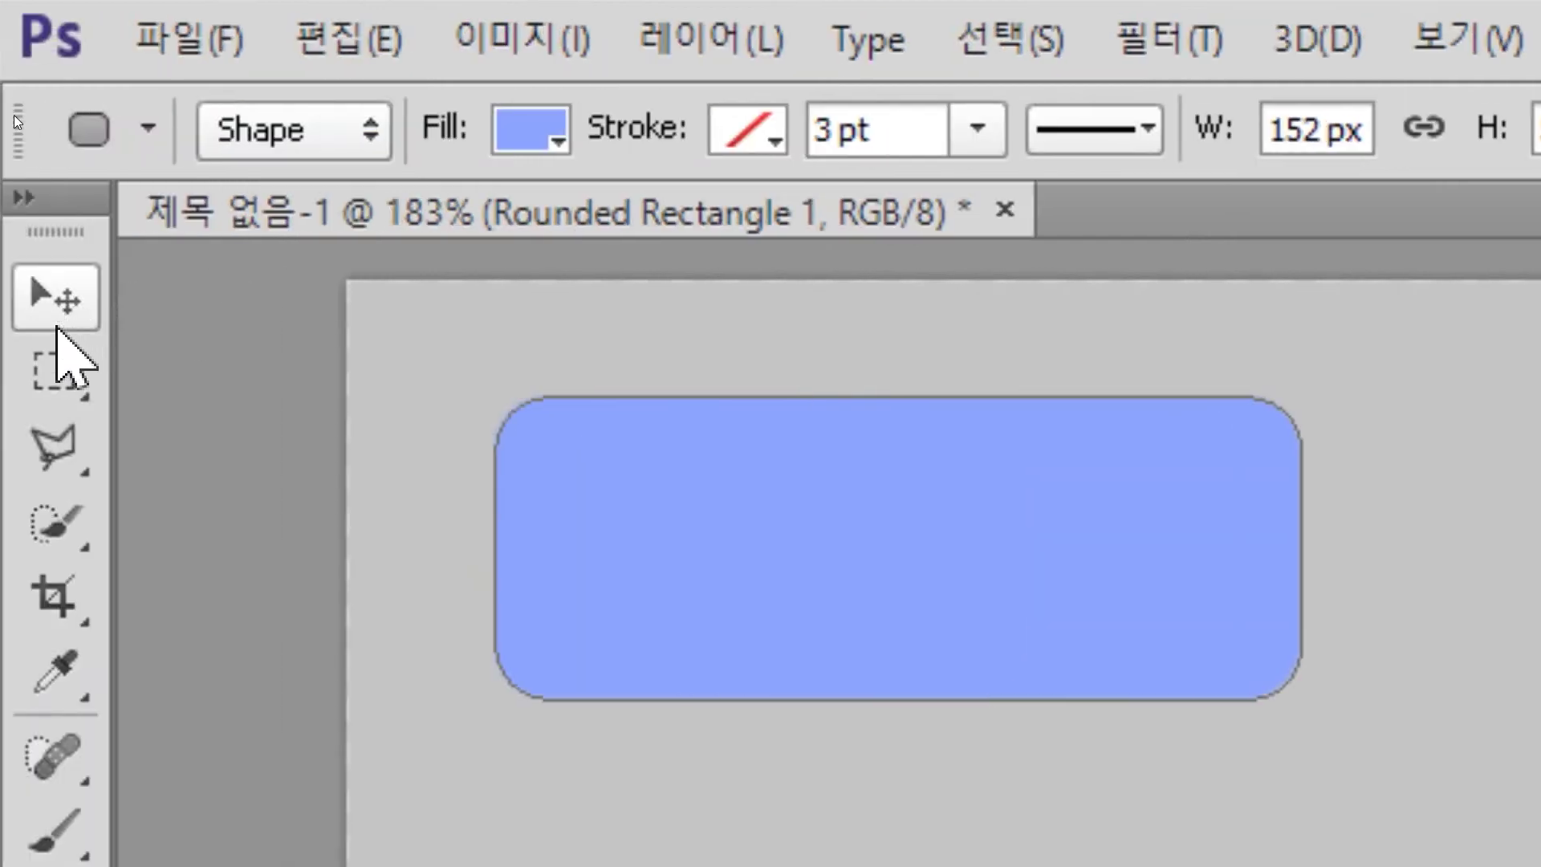
pyautogui.moveTo(406, 329); pyautogui.dragTo(1351, 461)
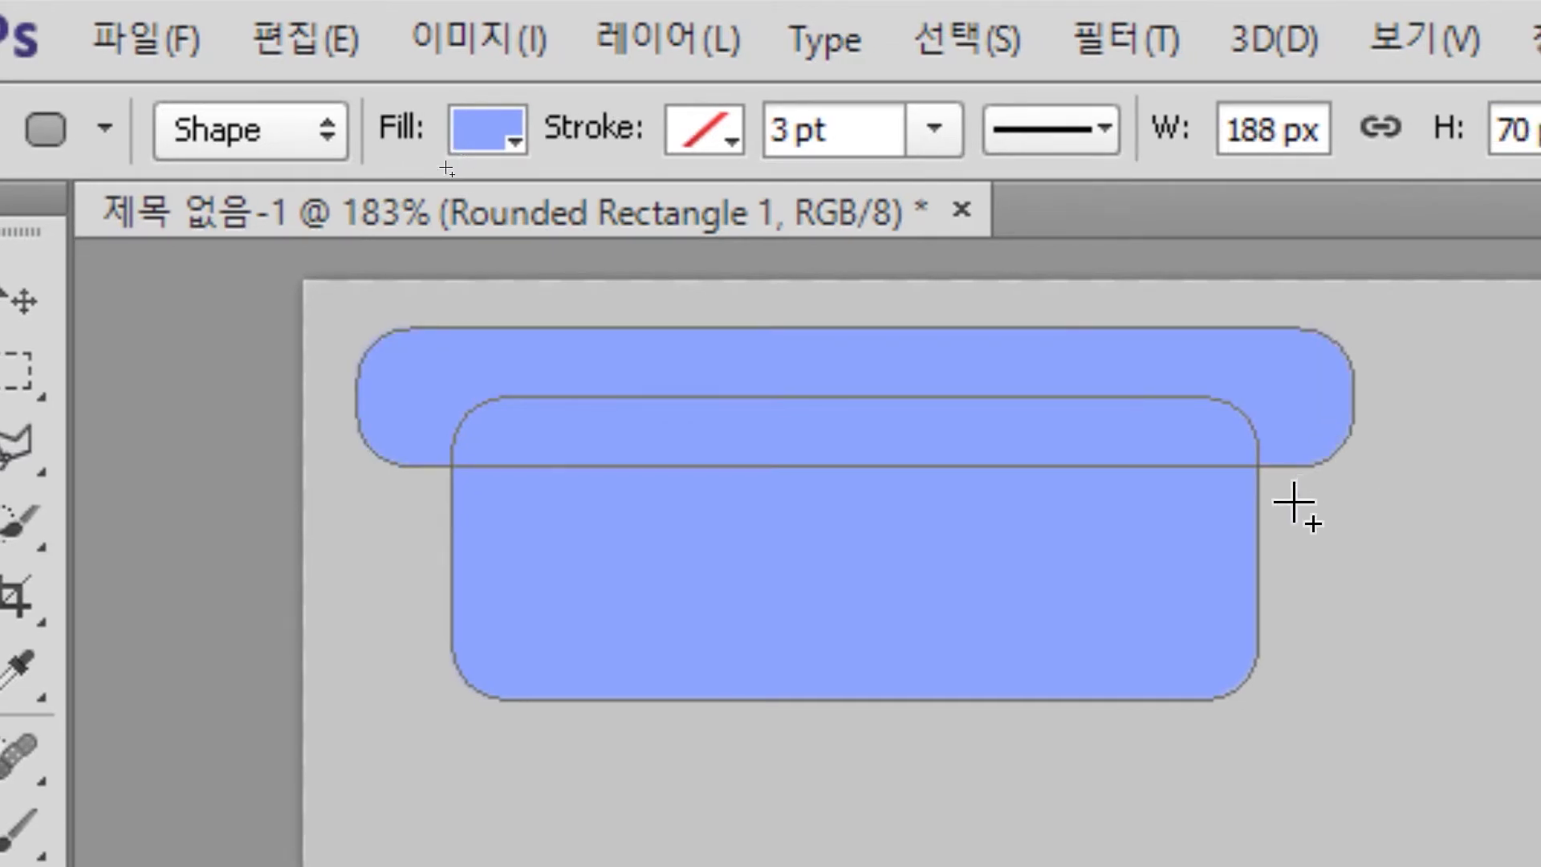
# - Set the path operation of the wider rounded rectangle to Subtract Front Shape
pyautogui.keyDown('ctrl'); pyautogui.click(1320, 464); pyautogui.keyUp('ctrl')
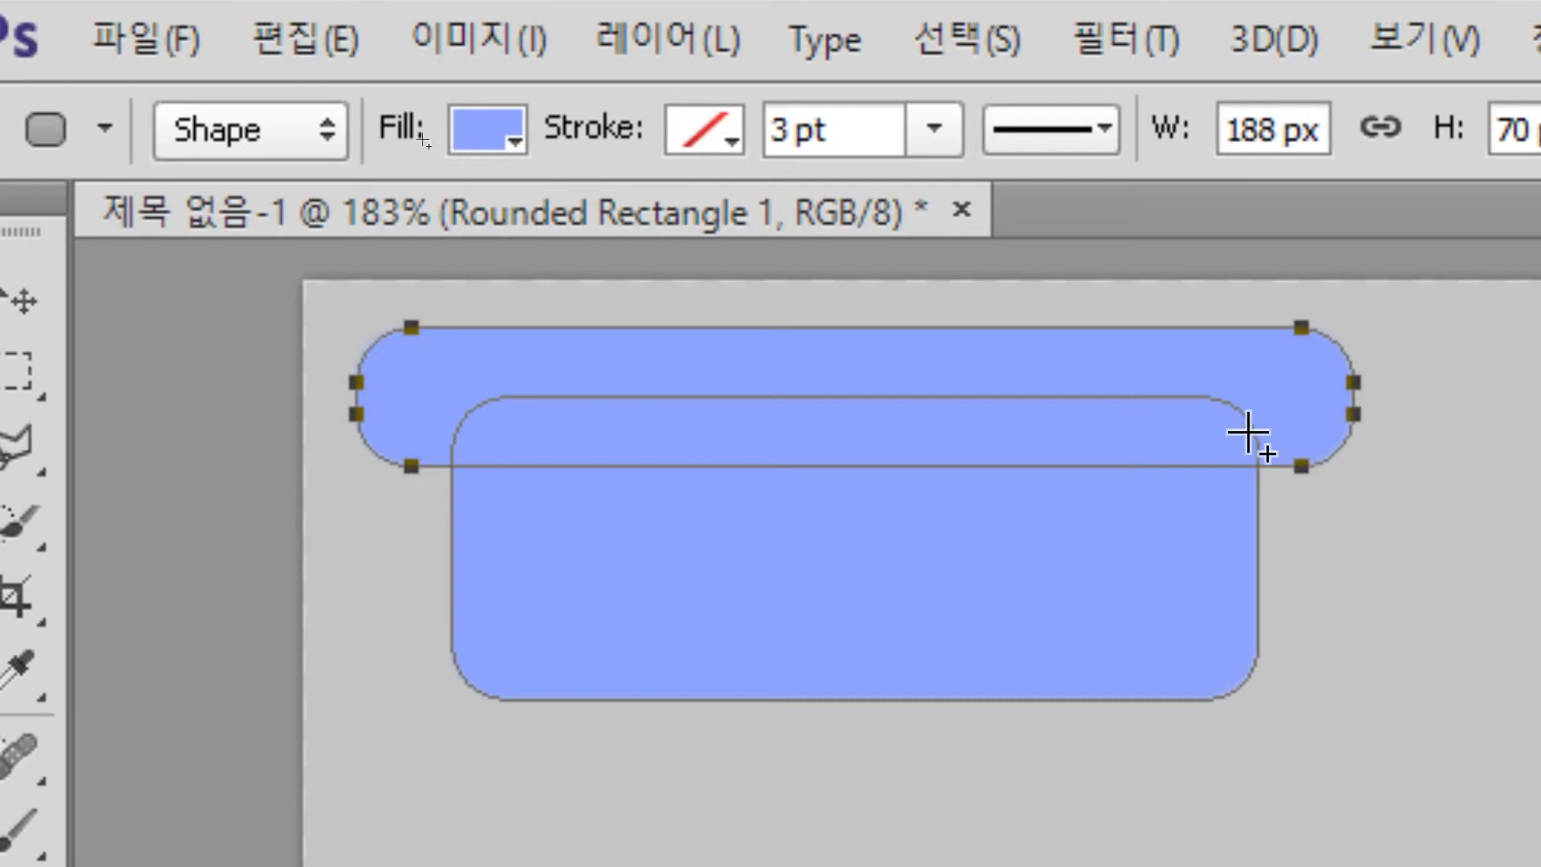
pyautogui.click(1200, 132)
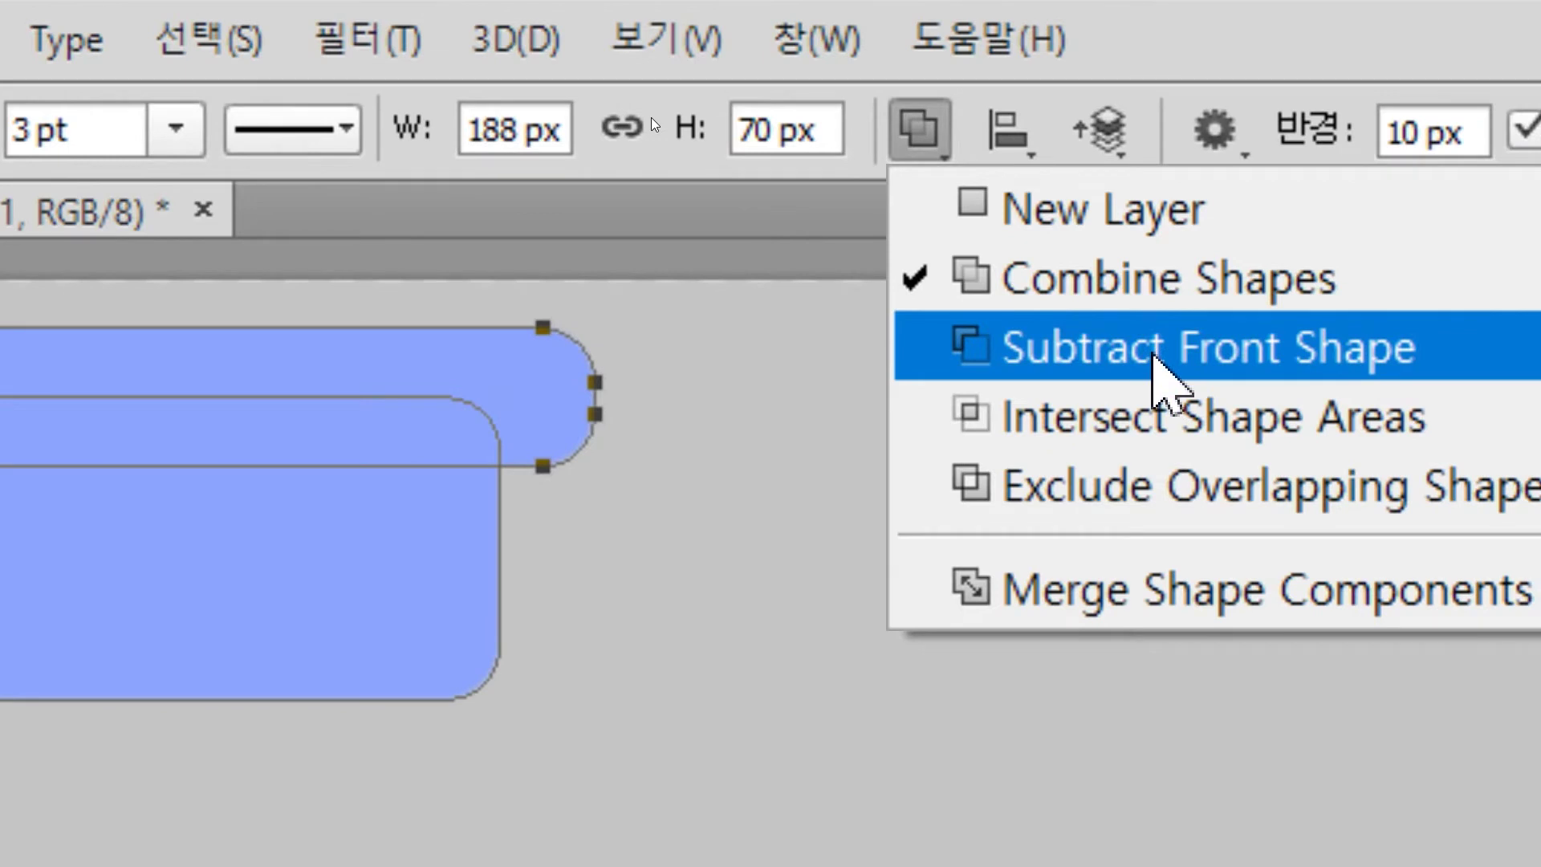
pyautogui.click(1155, 353)
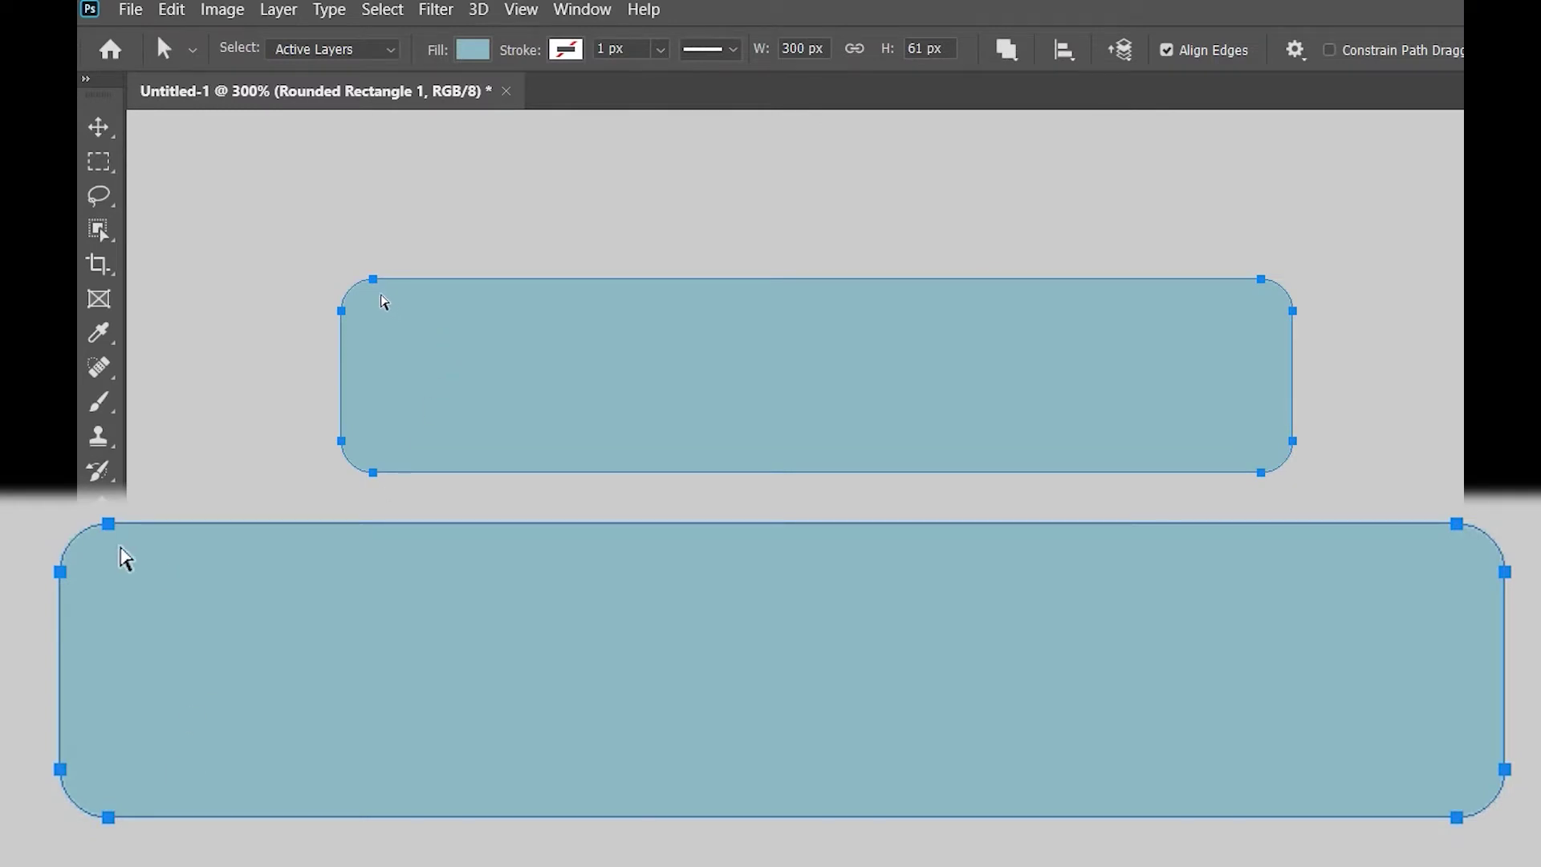
# - Delete the two topmost anchor points of the 300 px wide rounded rectangle, accepting its conversion to a regular path
pyautogui.moveTo(322, 255); pyautogui.dragTo(1273, 301)
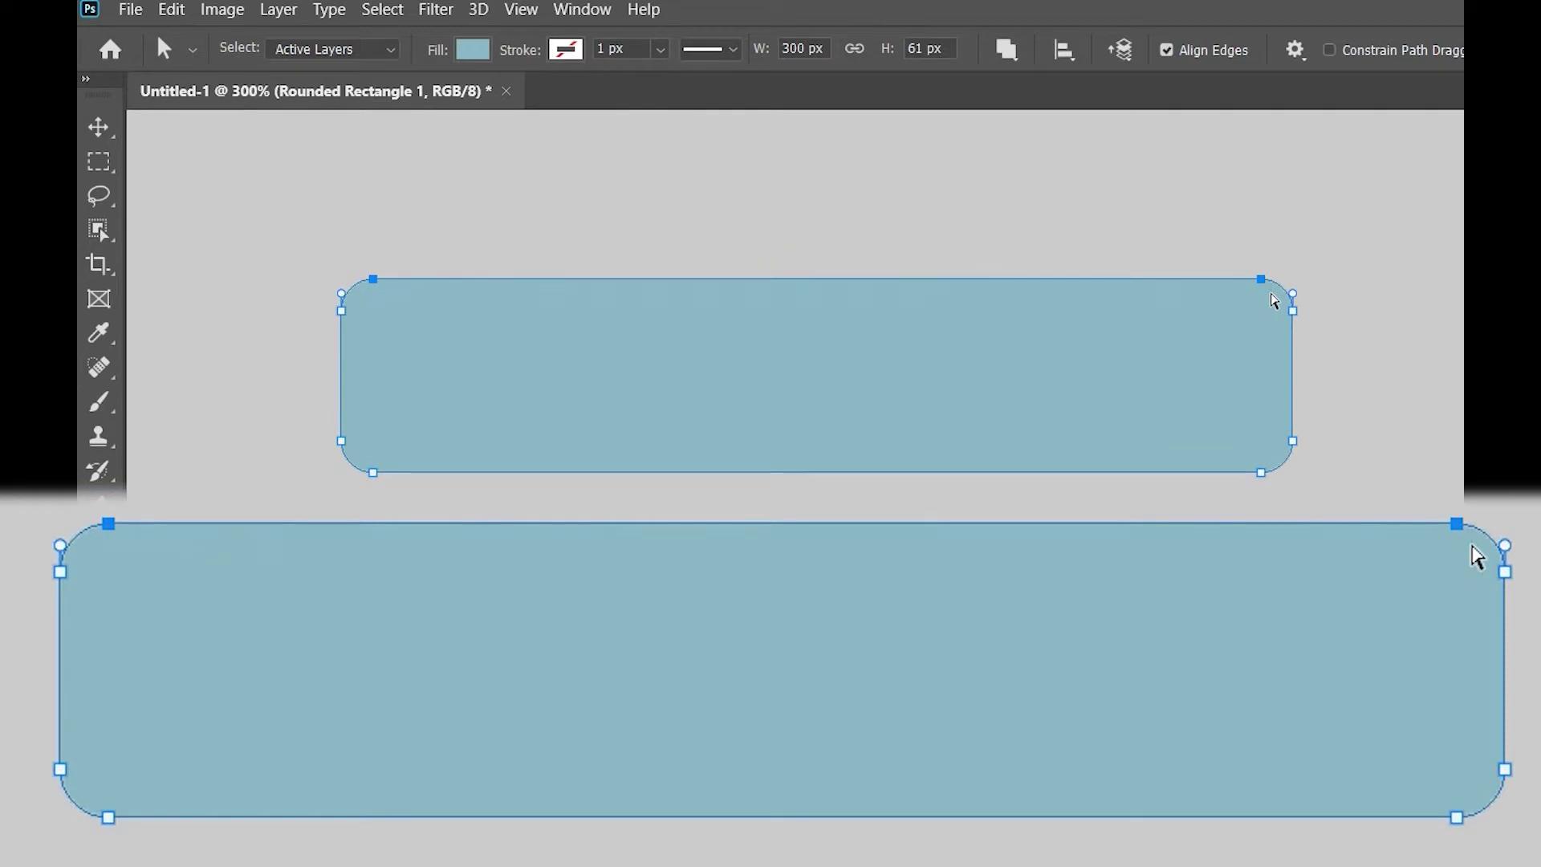
pyautogui.hotkey('ctrl', 't')
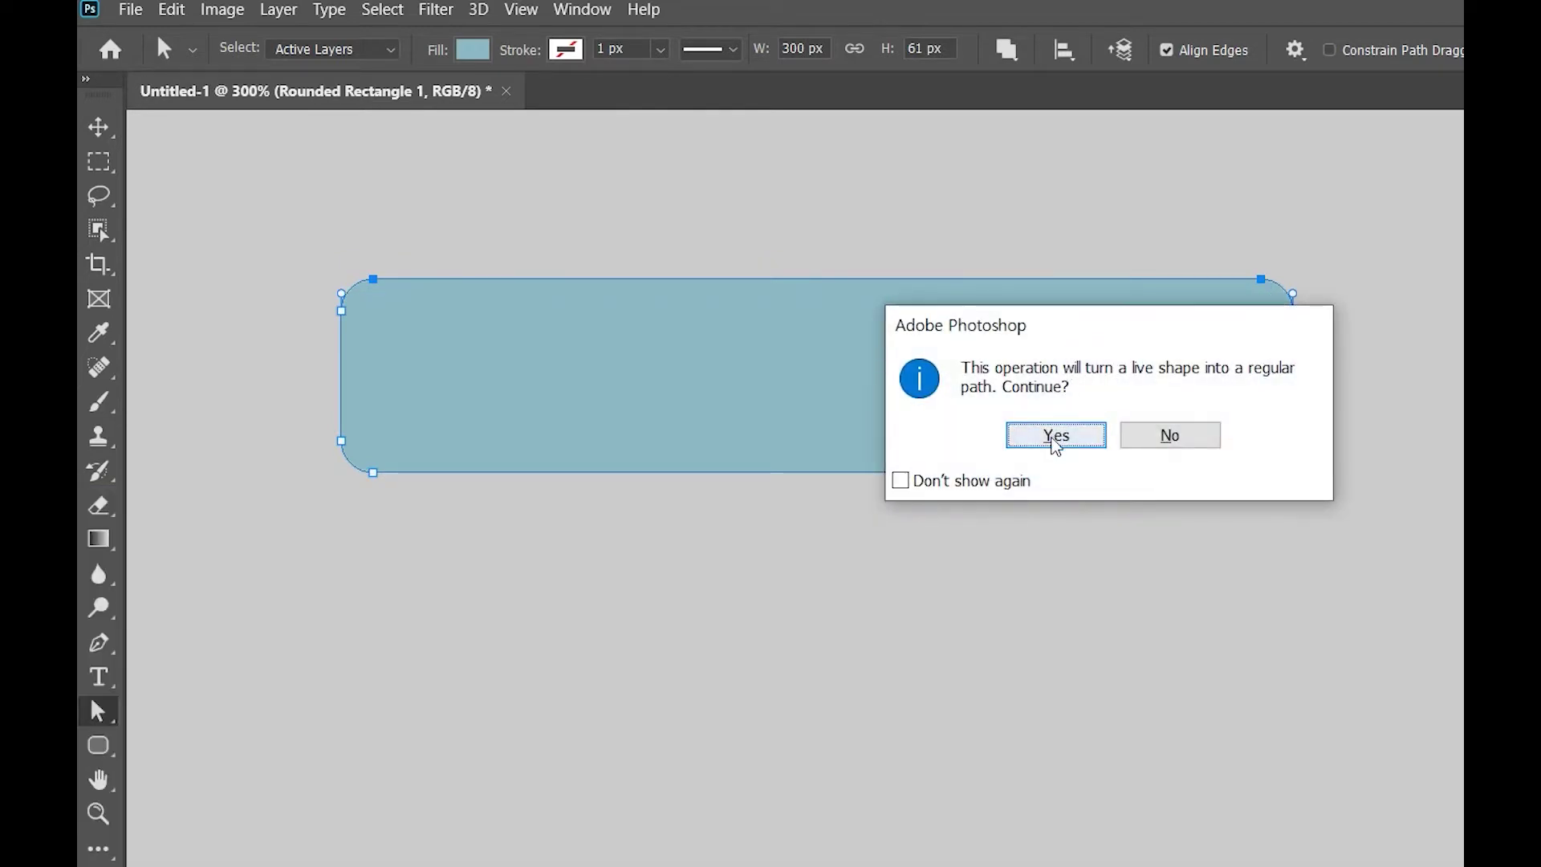
pyautogui.click(1055, 435)
pyautogui.click(1105, 644)
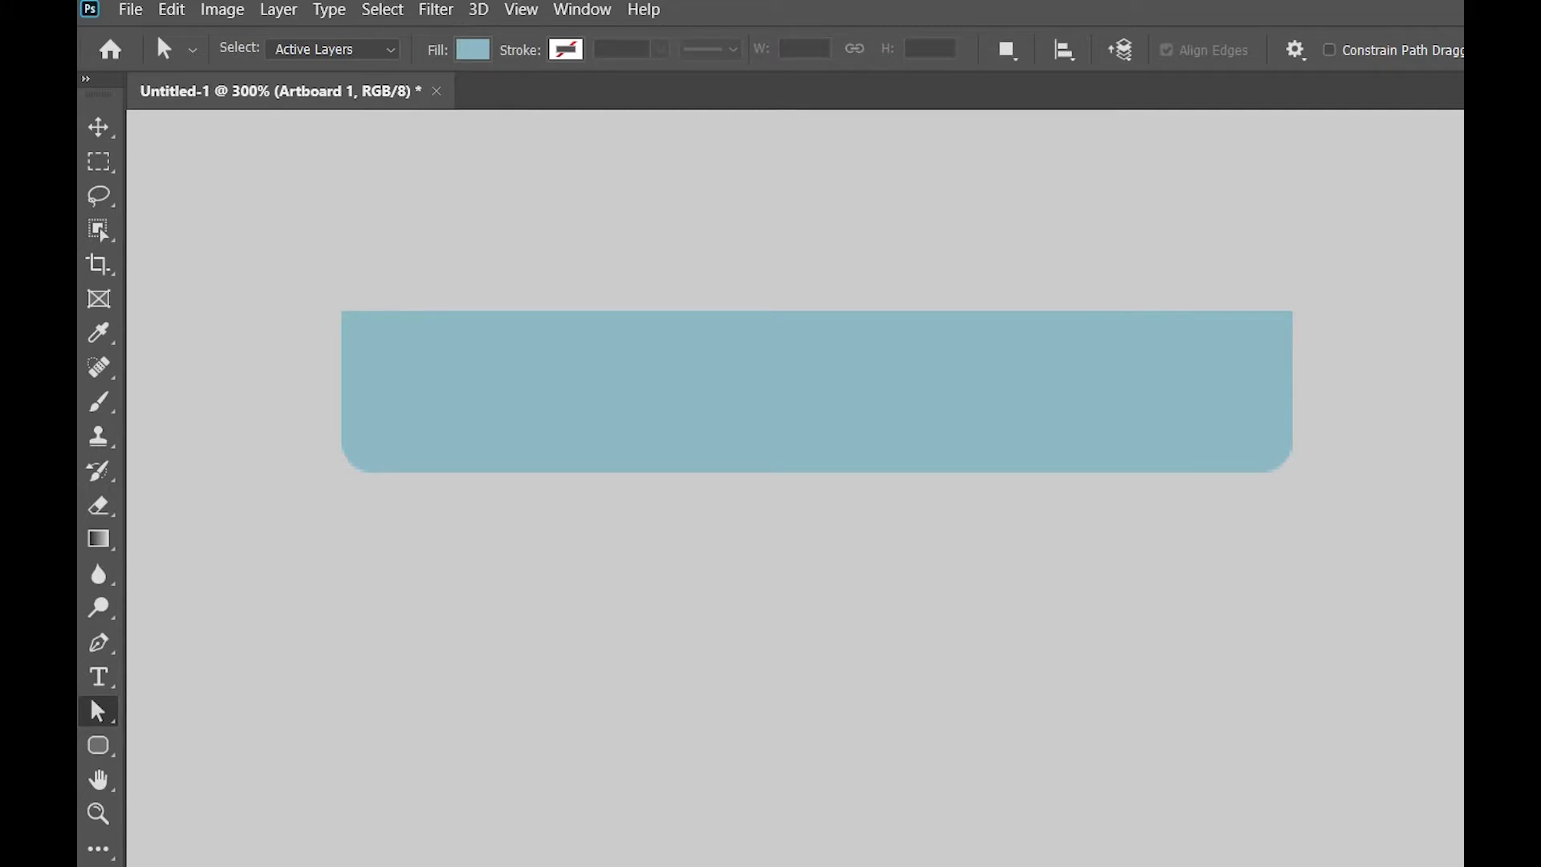
pyautogui.click(835, 320)
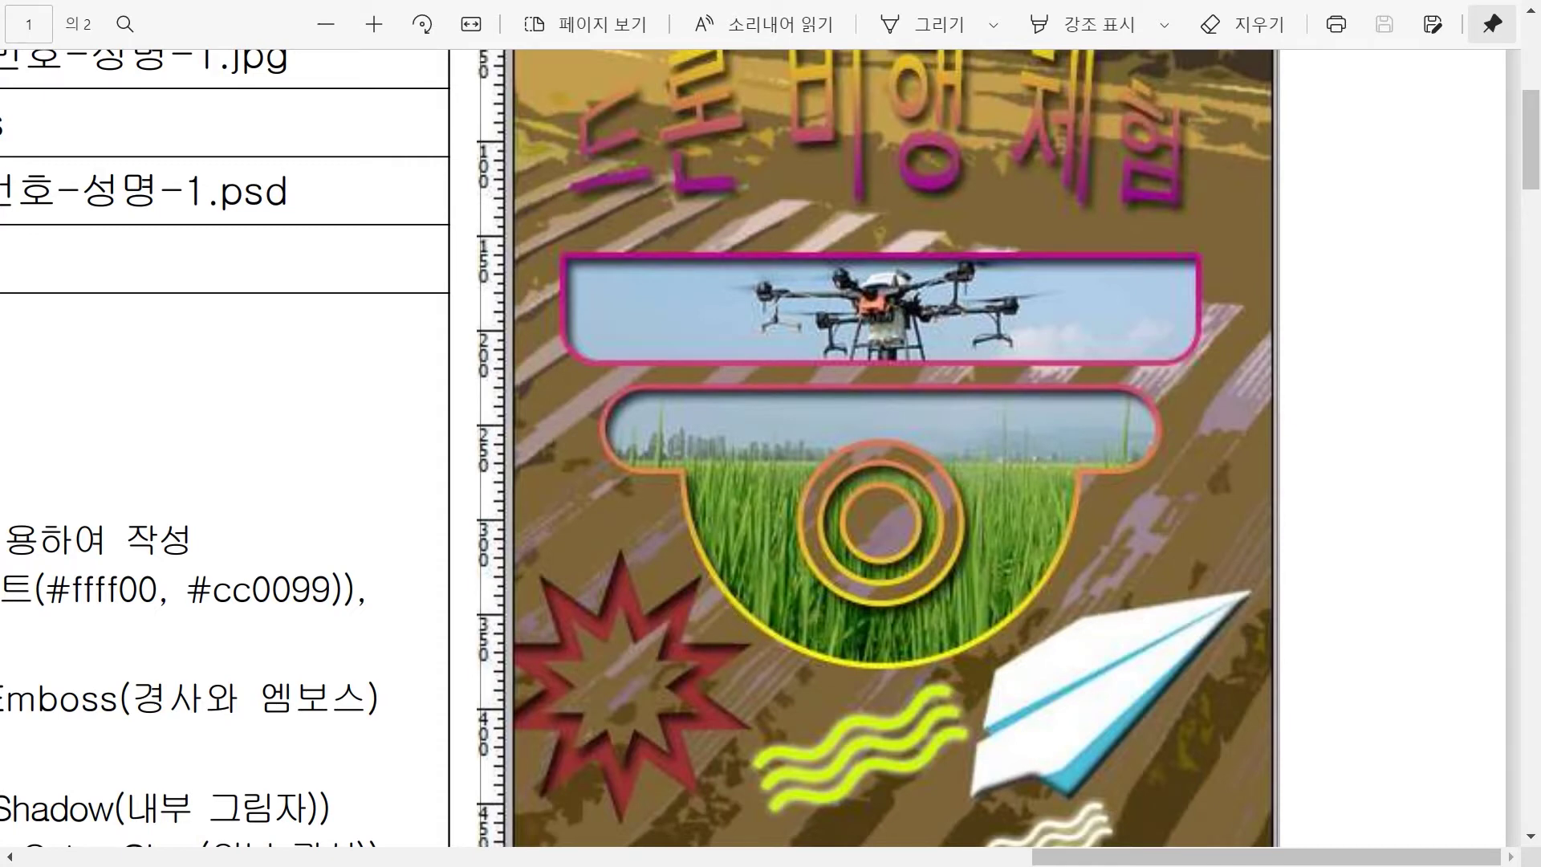
# - Switch back to Photoshop and change the fill of the Rounded Rectangle 1 shape layer to solid red
pyautogui.hotkey('alt', 'Tab')
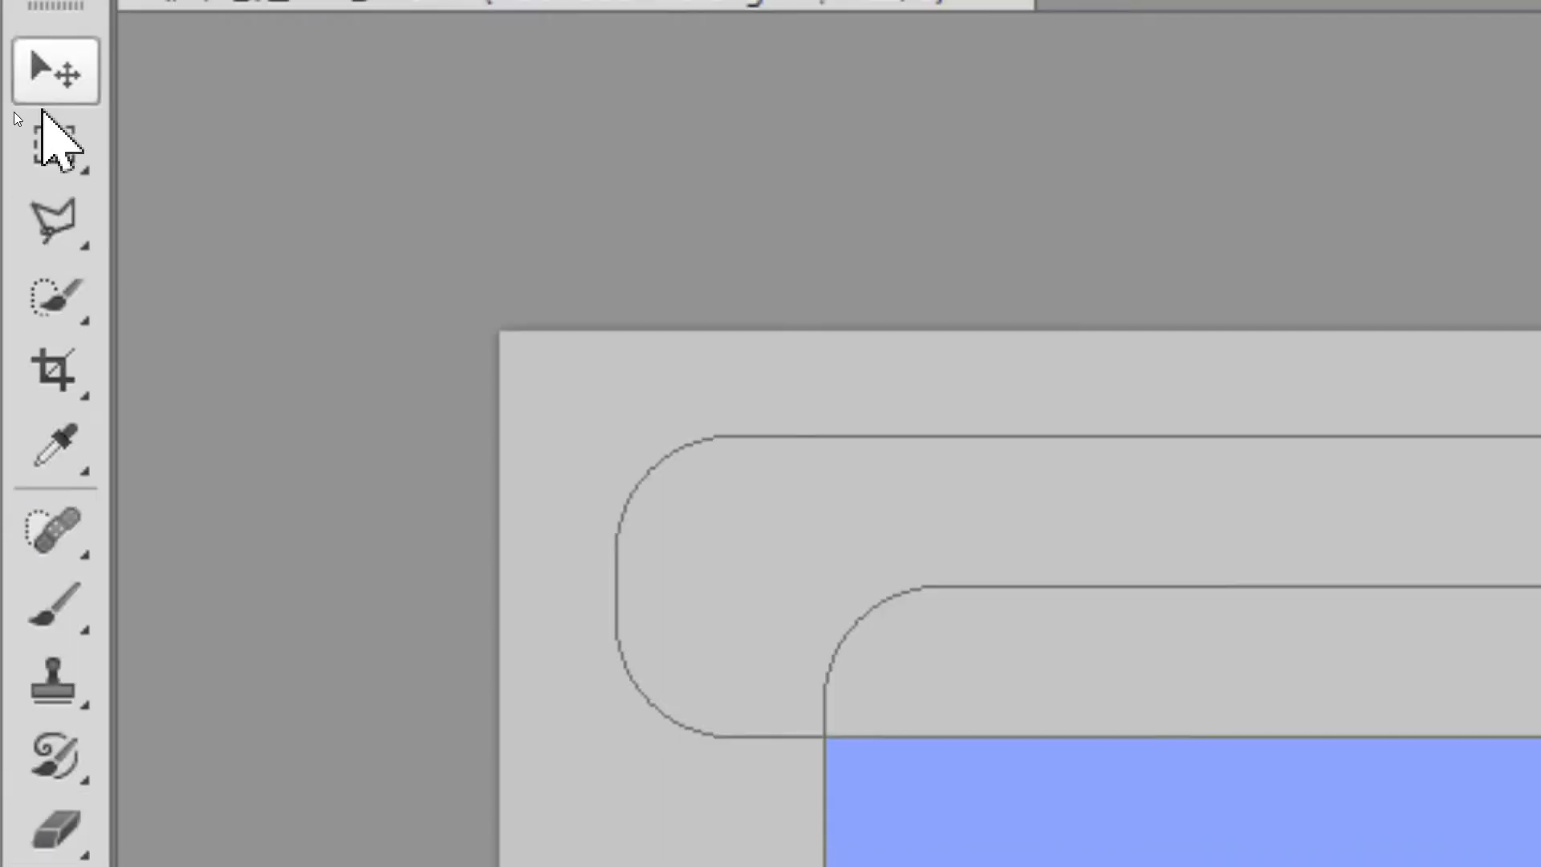
pyautogui.click(48, 297)
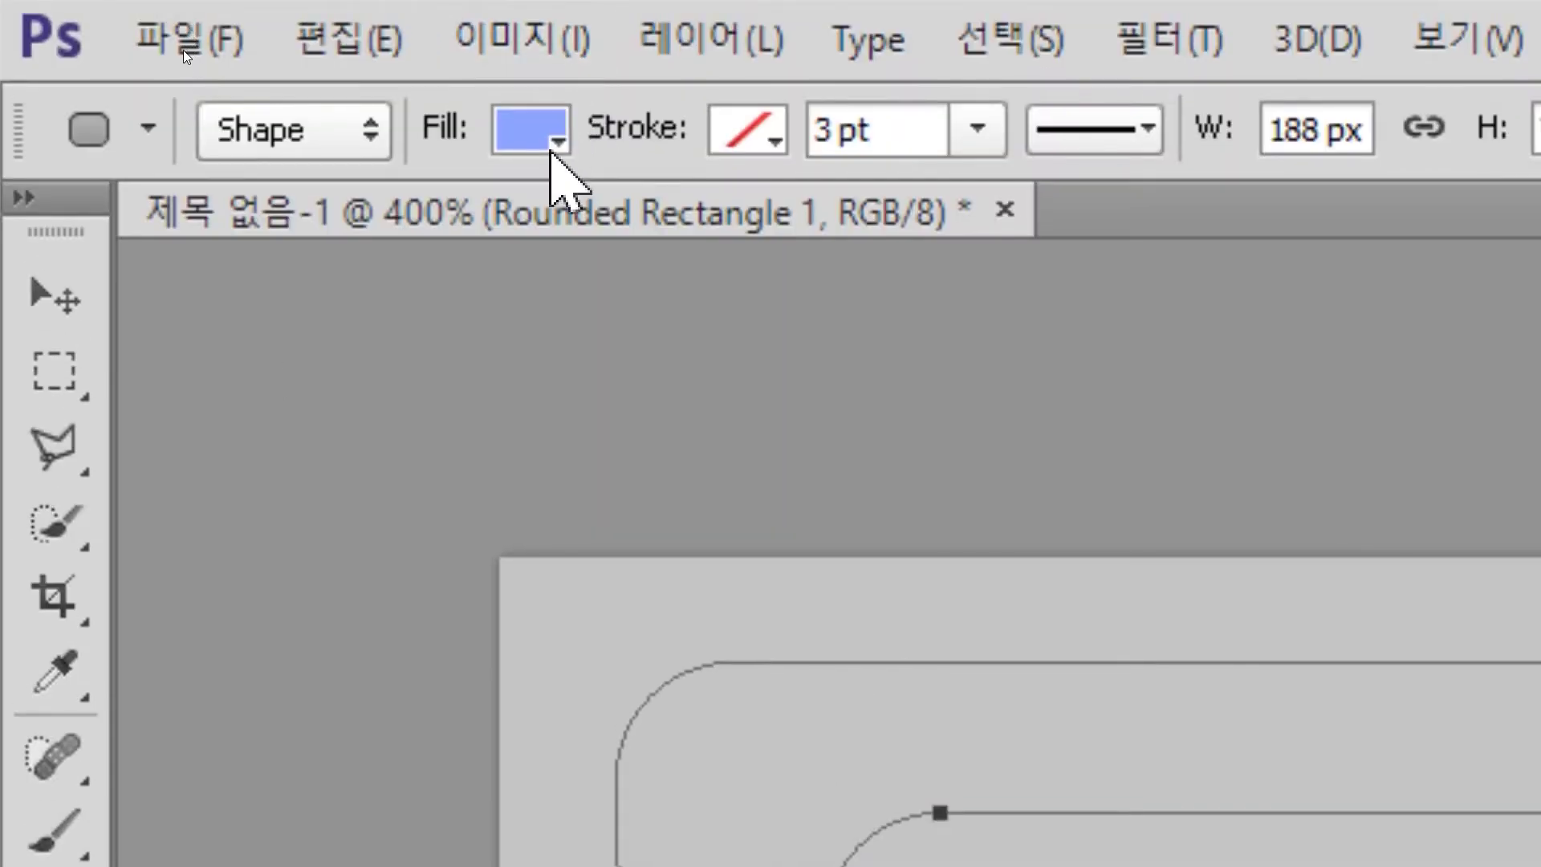
pyautogui.click(544, 138)
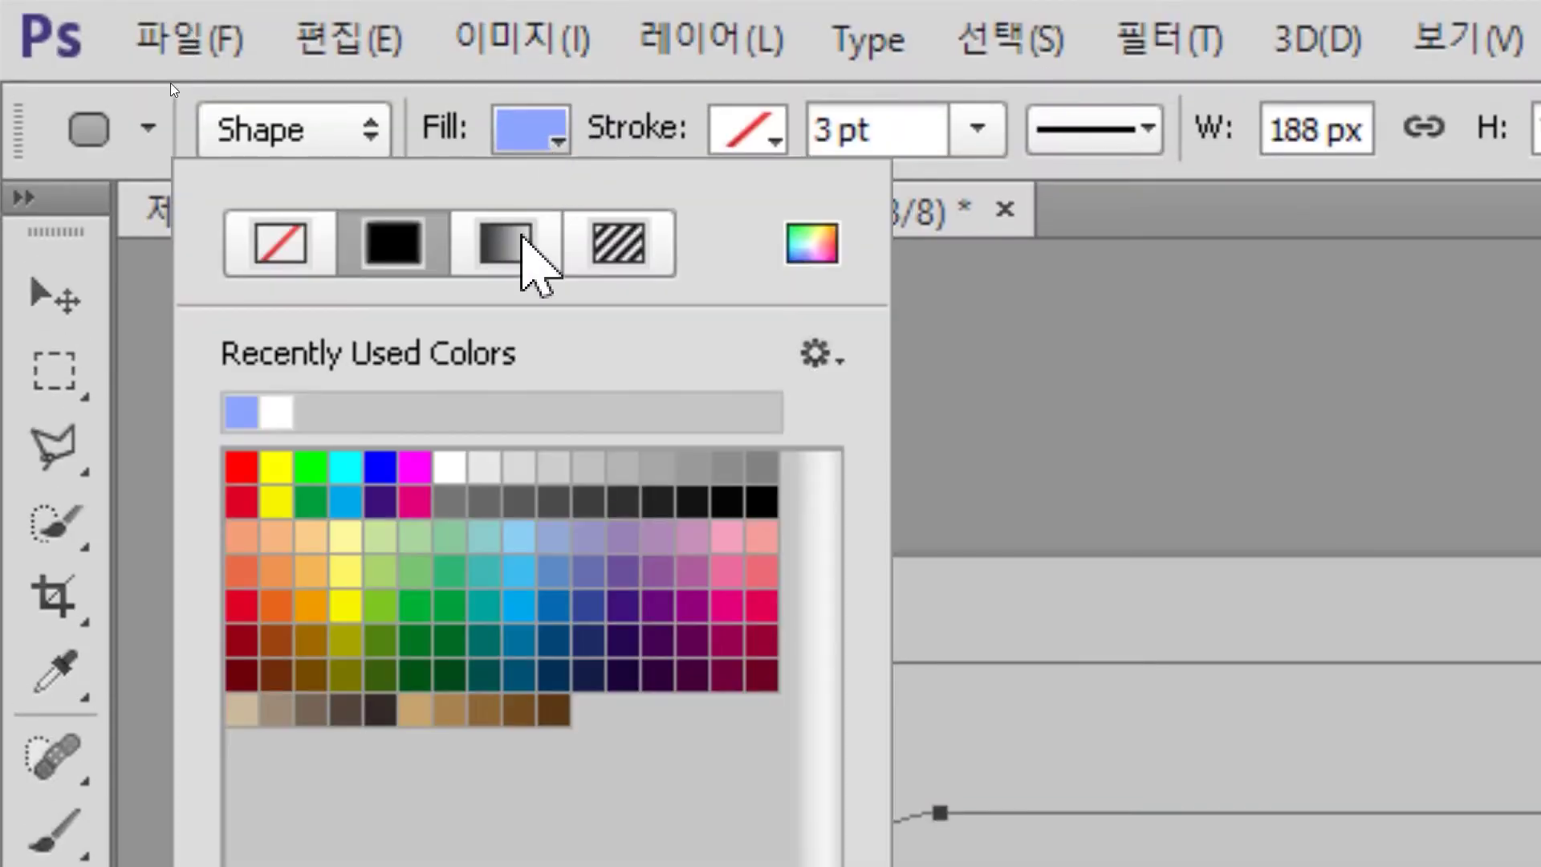
pyautogui.click(241, 501)
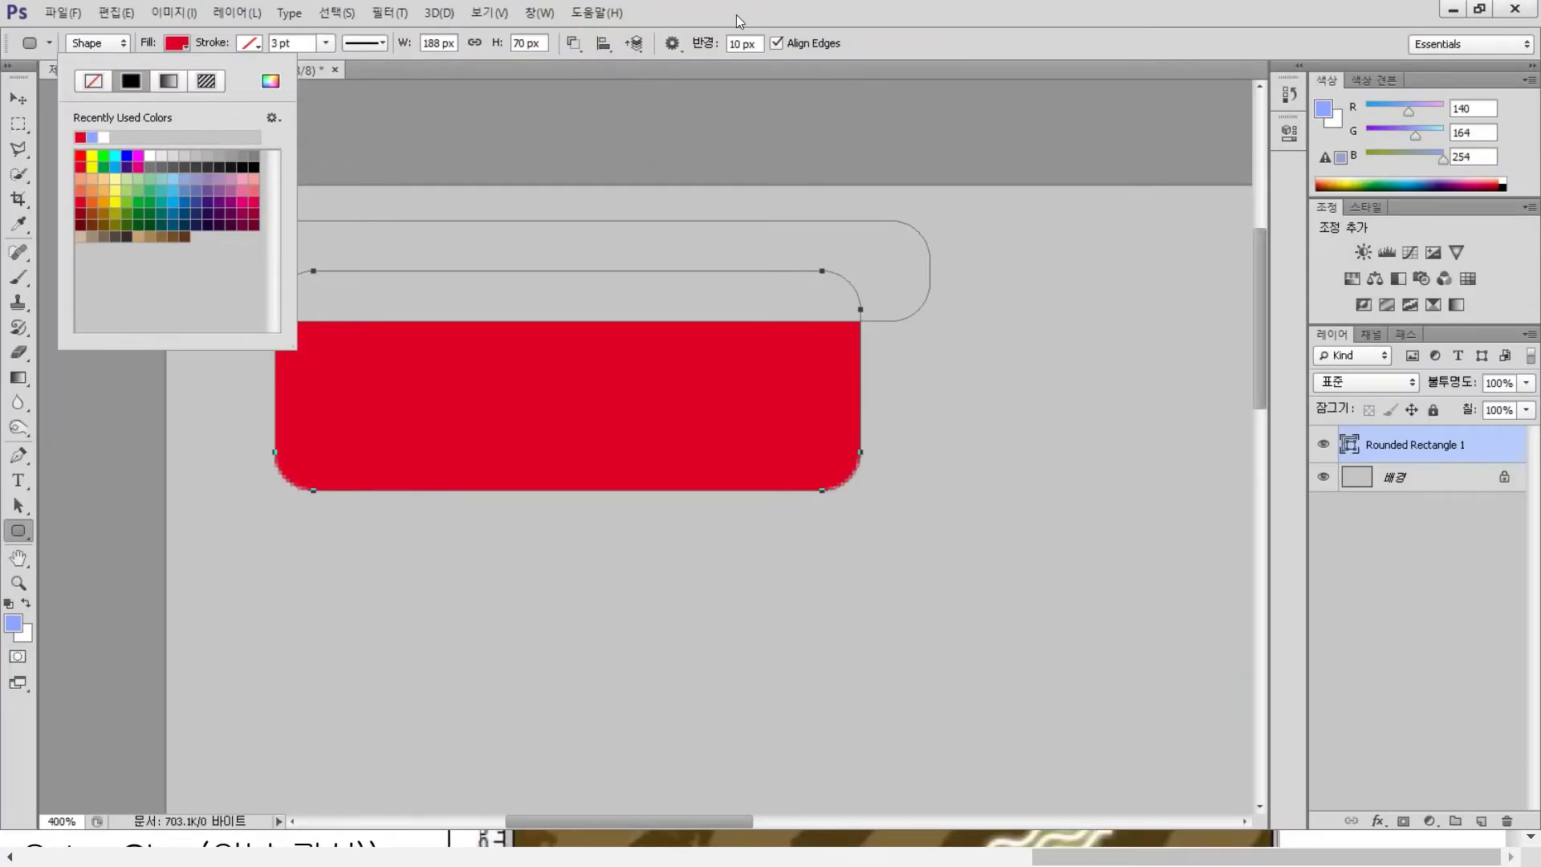
pyautogui.click(871, 25)
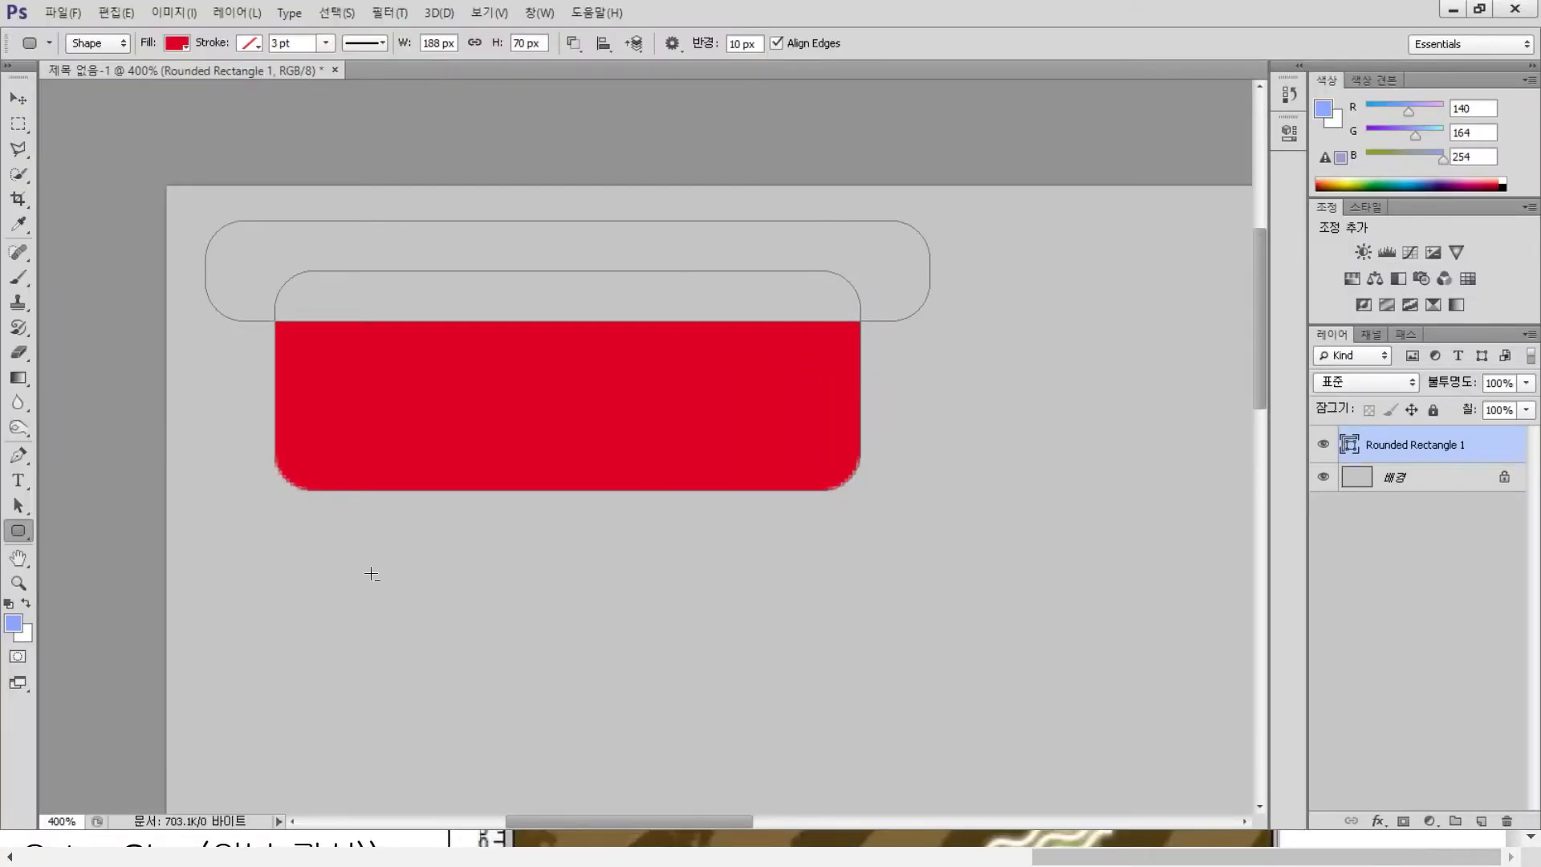
# - Draw a thin rounded bar below the red shape on the same layer and set its path operation to Combine Shapes
pyautogui.moveTo(313, 526); pyautogui.dragTo(831, 581)
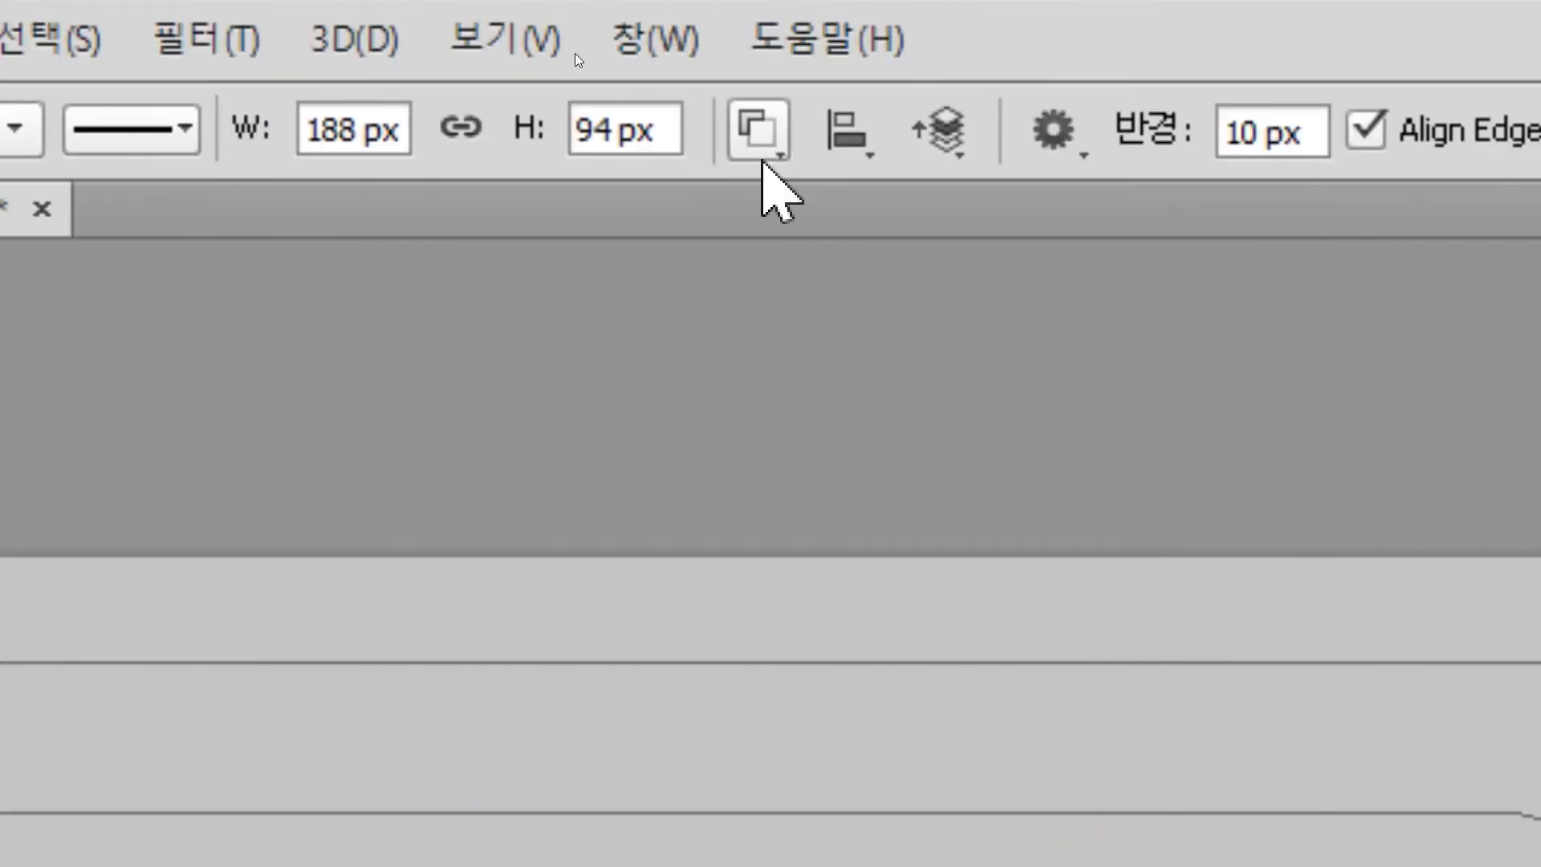
pyautogui.click(763, 157)
pyautogui.click(806, 269)
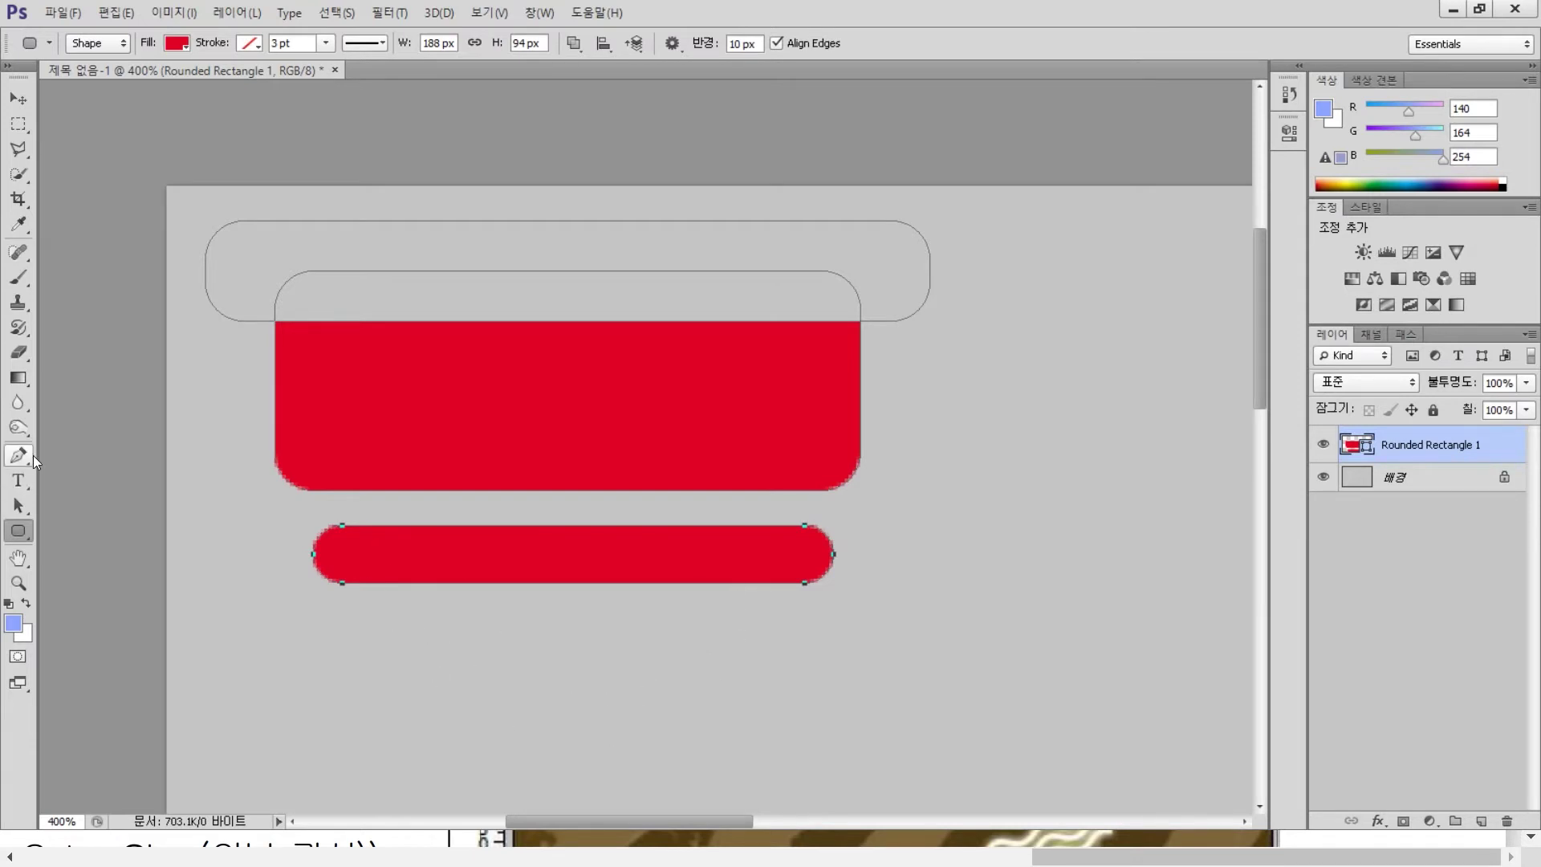
# - Draw a circle with the Ellipse tool on the same shape layer, overlapping the thin bar and extending below it
pyautogui.rightClick(19, 532)
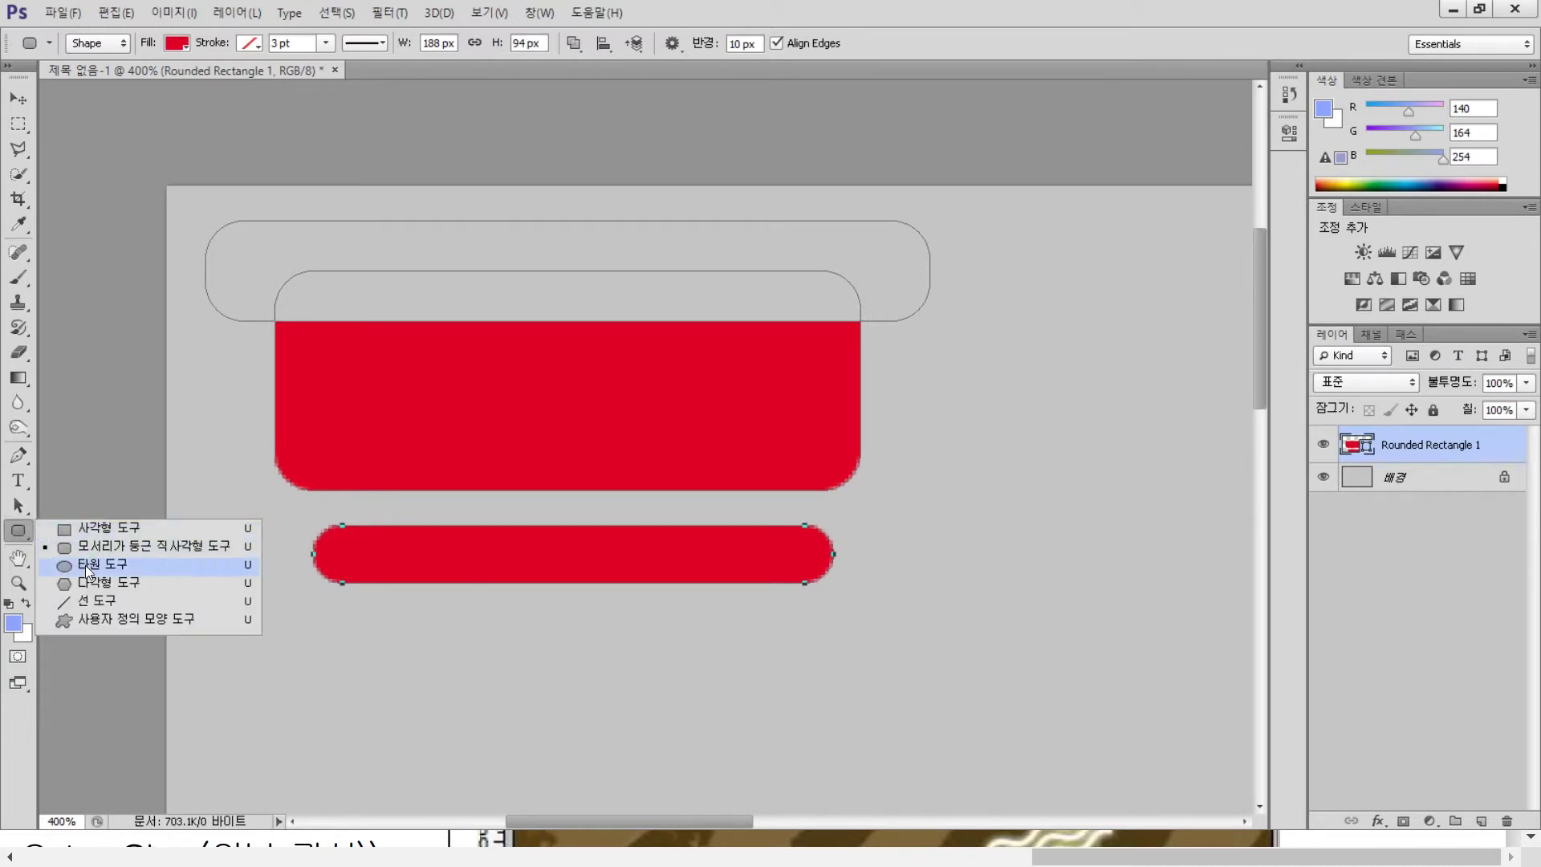
pyautogui.click(85, 565)
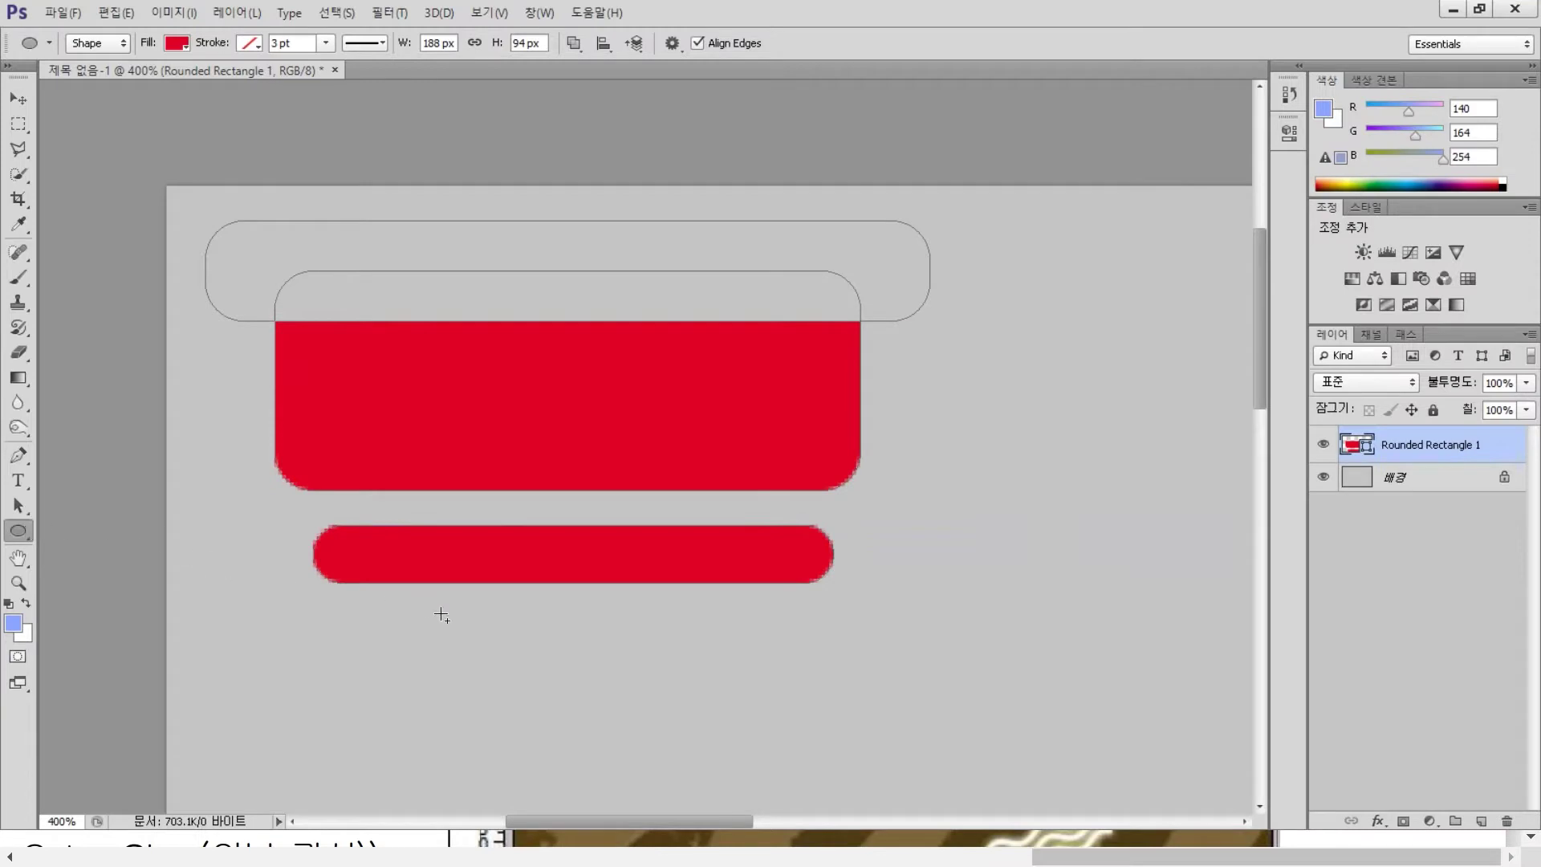
pyautogui.moveTo(368, 538); pyautogui.dragTo(767, 701)
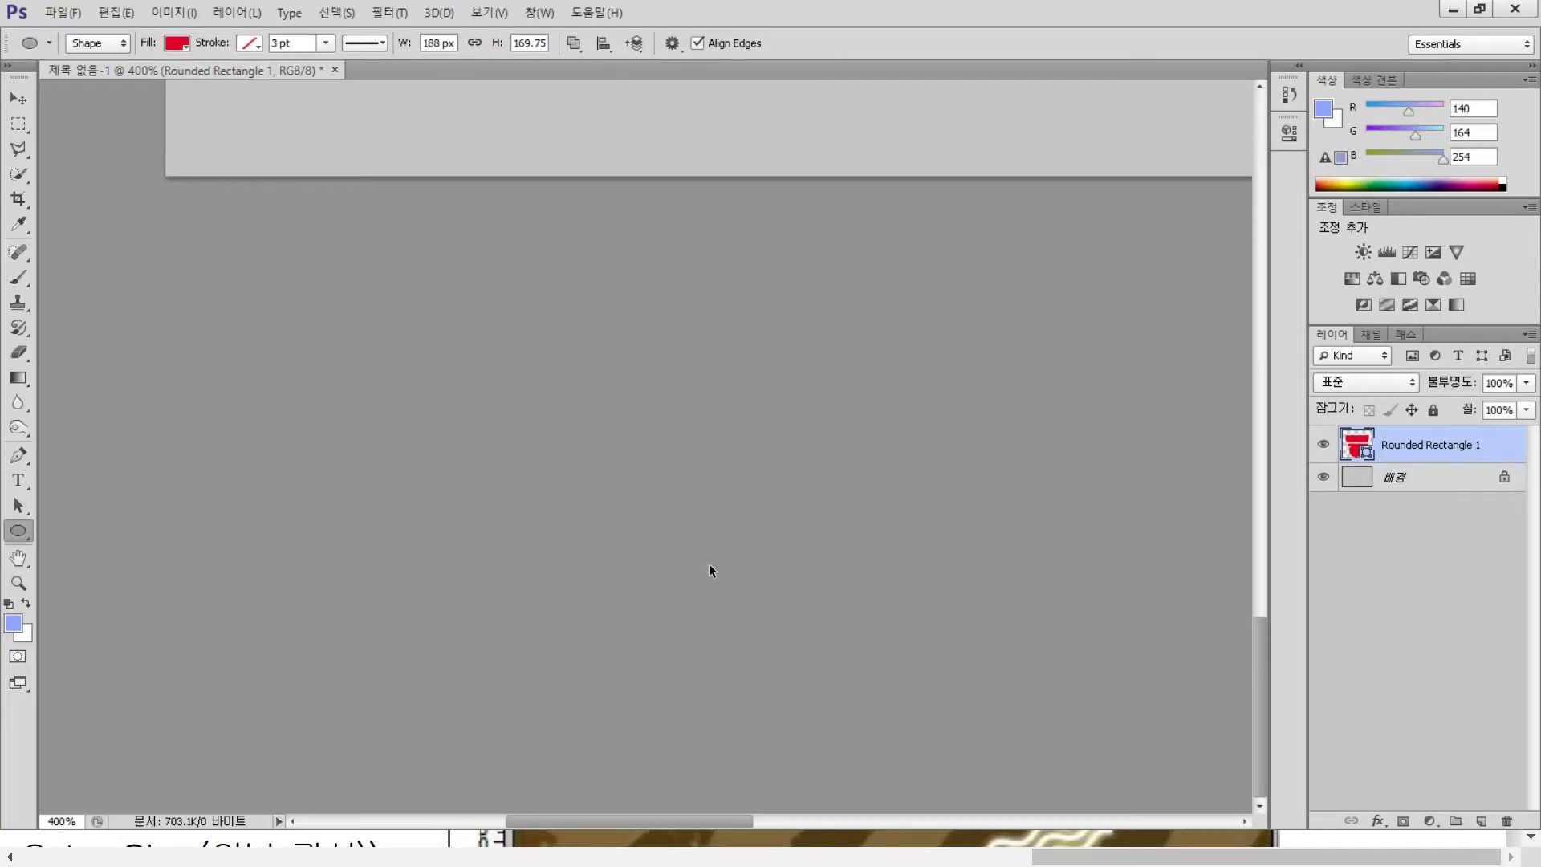
# - Move the circle up so that its widest part sits just below the thin bar
pyautogui.hotkey('ctrl', '-')
pyautogui.hotkey('ctrl', '-')
pyautogui.hotkey('ctrl', '-')
pyautogui.hotkey('ctrl', '+')
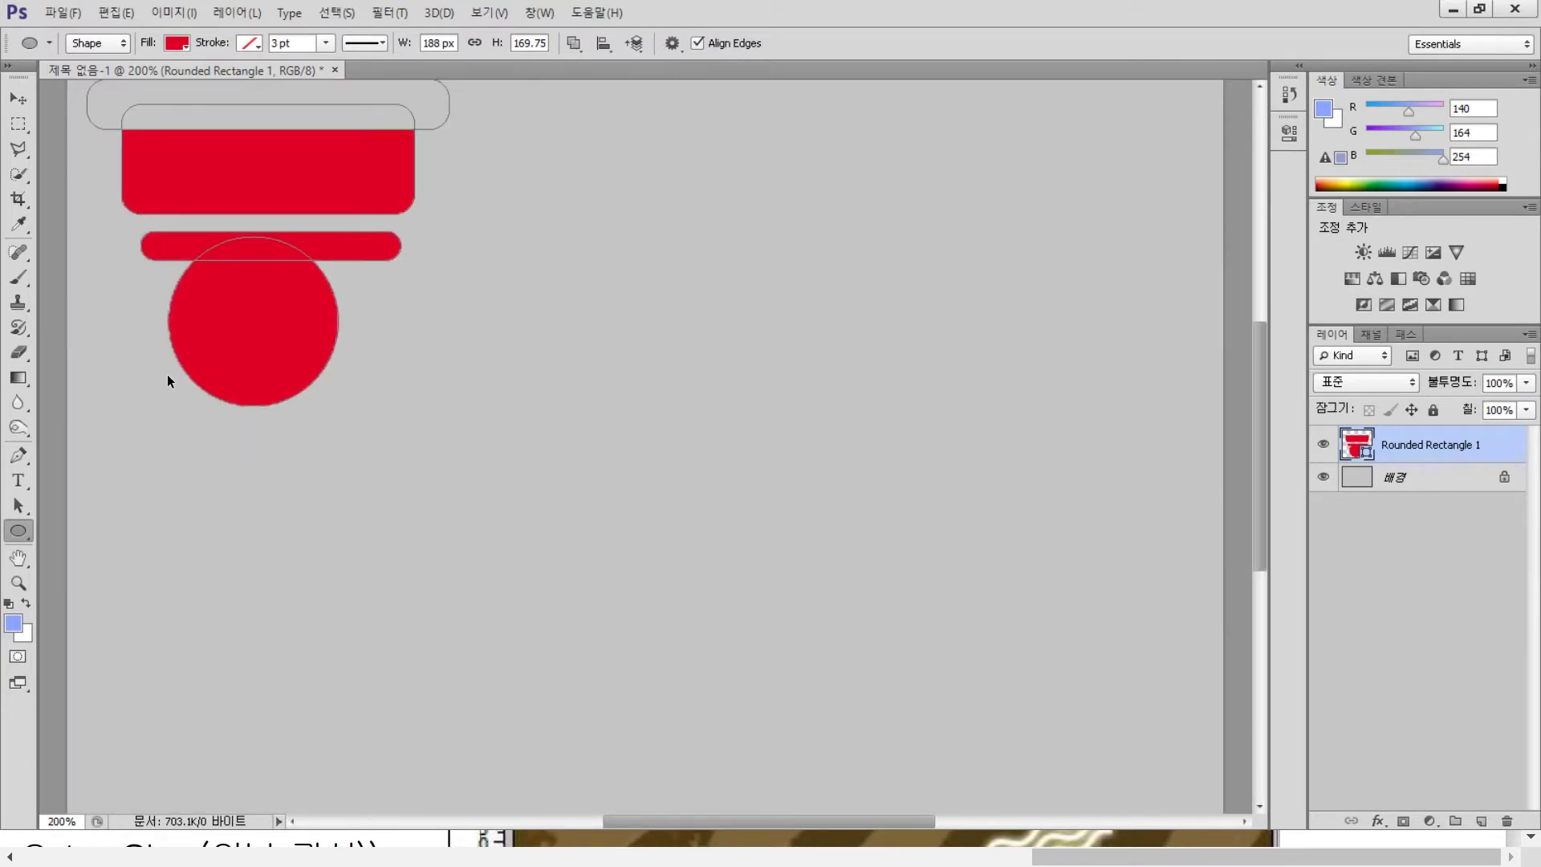
pyautogui.hotkey('ctrl', '+')
pyautogui.moveTo(640, 441); pyautogui.dragTo(1049, 661)
pyautogui.moveTo(555, 538); pyautogui.dragTo(479, 464)
# - Scale the circle to 107.95% and raise it so its side anchor points meet the thin bar's lower edge
pyautogui.hotkey('ctrl', '+')
pyautogui.hotkey('ctrl', '+')
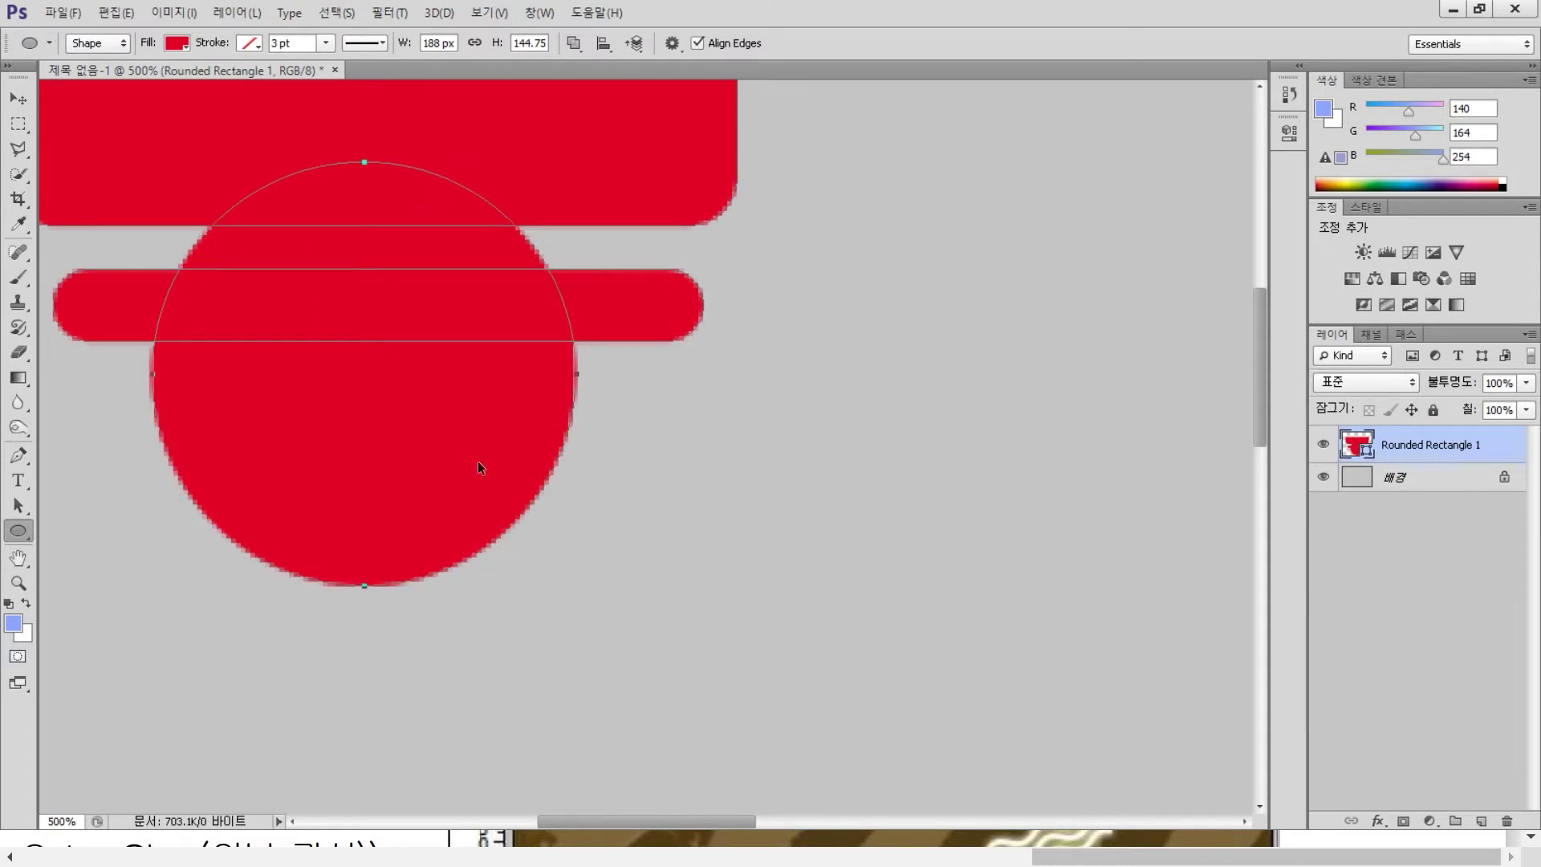
pyautogui.hotkey('ctrl', 't')
pyautogui.moveTo(575, 587); pyautogui.dragTo(591, 599)
pyautogui.moveTo(509, 524); pyautogui.dragTo(508, 494)
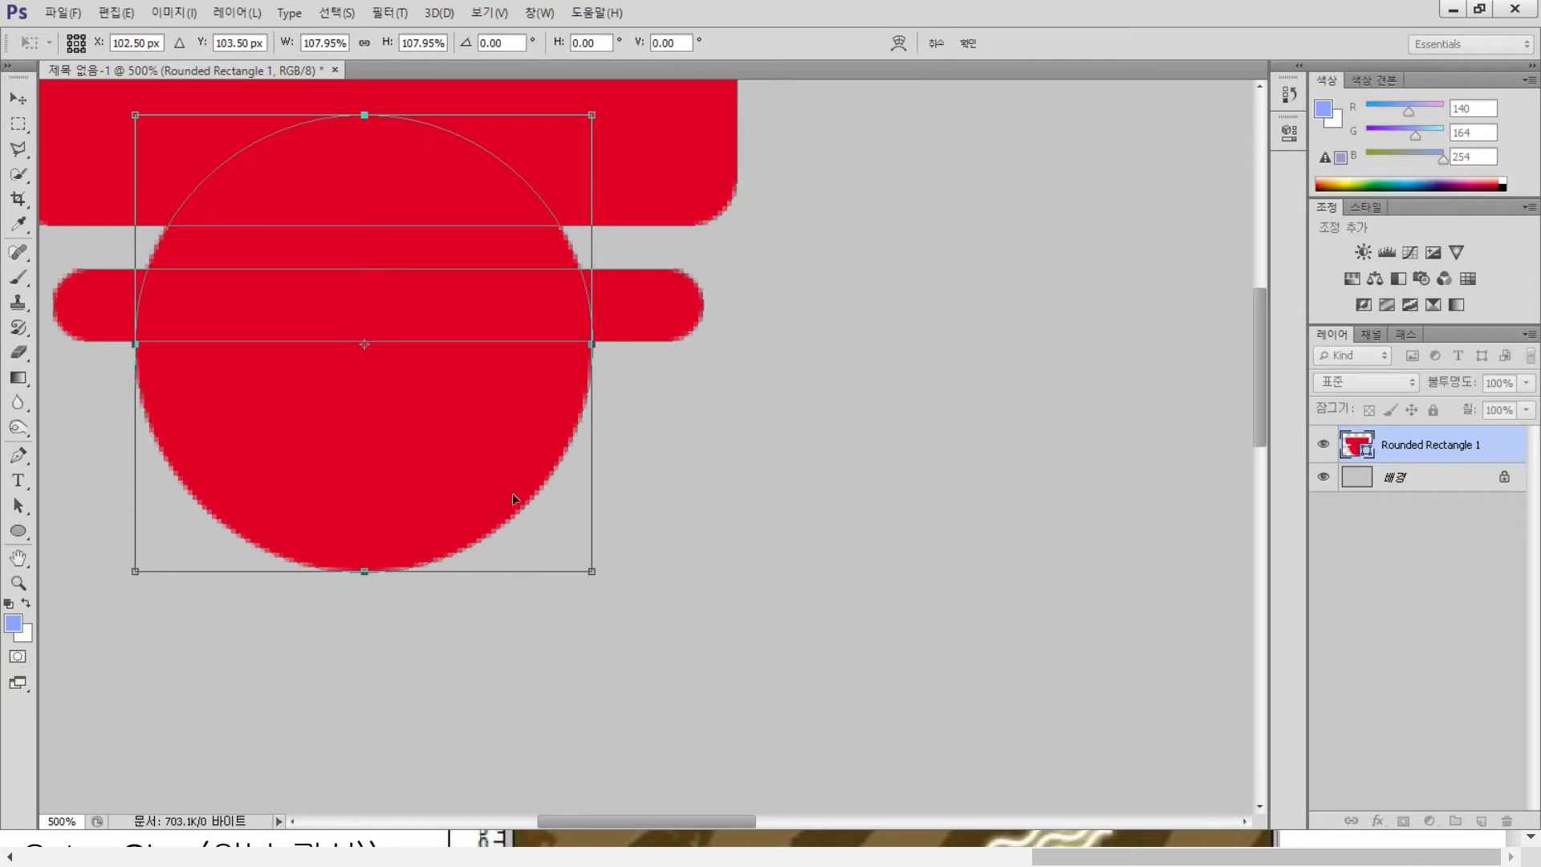
pyautogui.press('Return')
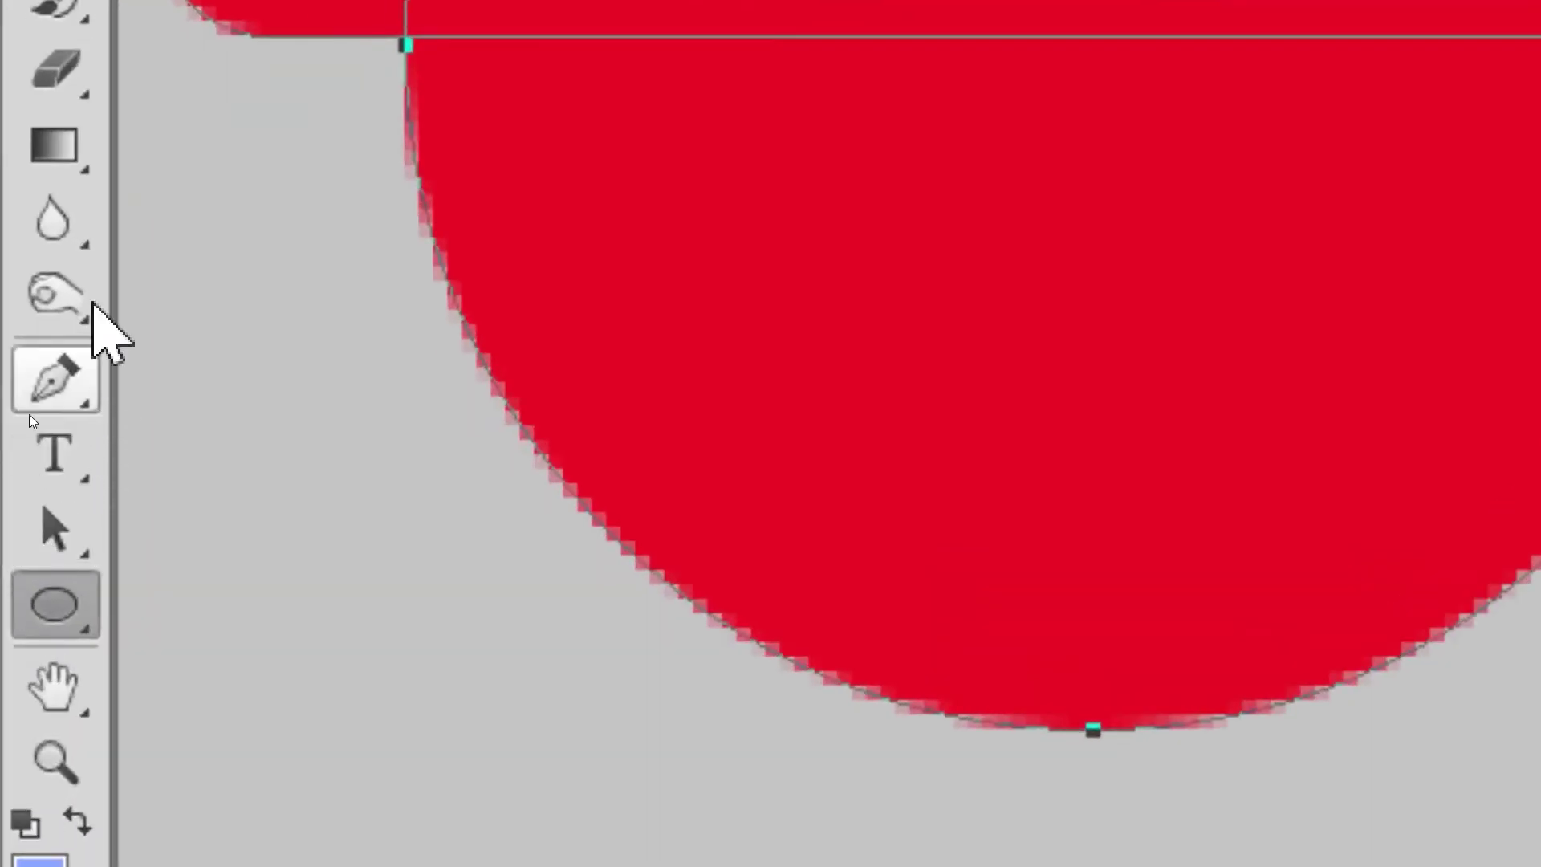
# - Move the circle's top anchor point down inside the thin bar with the Direct Selection tool, leaving a half circle below, and deselect the path
pyautogui.click(62, 523)
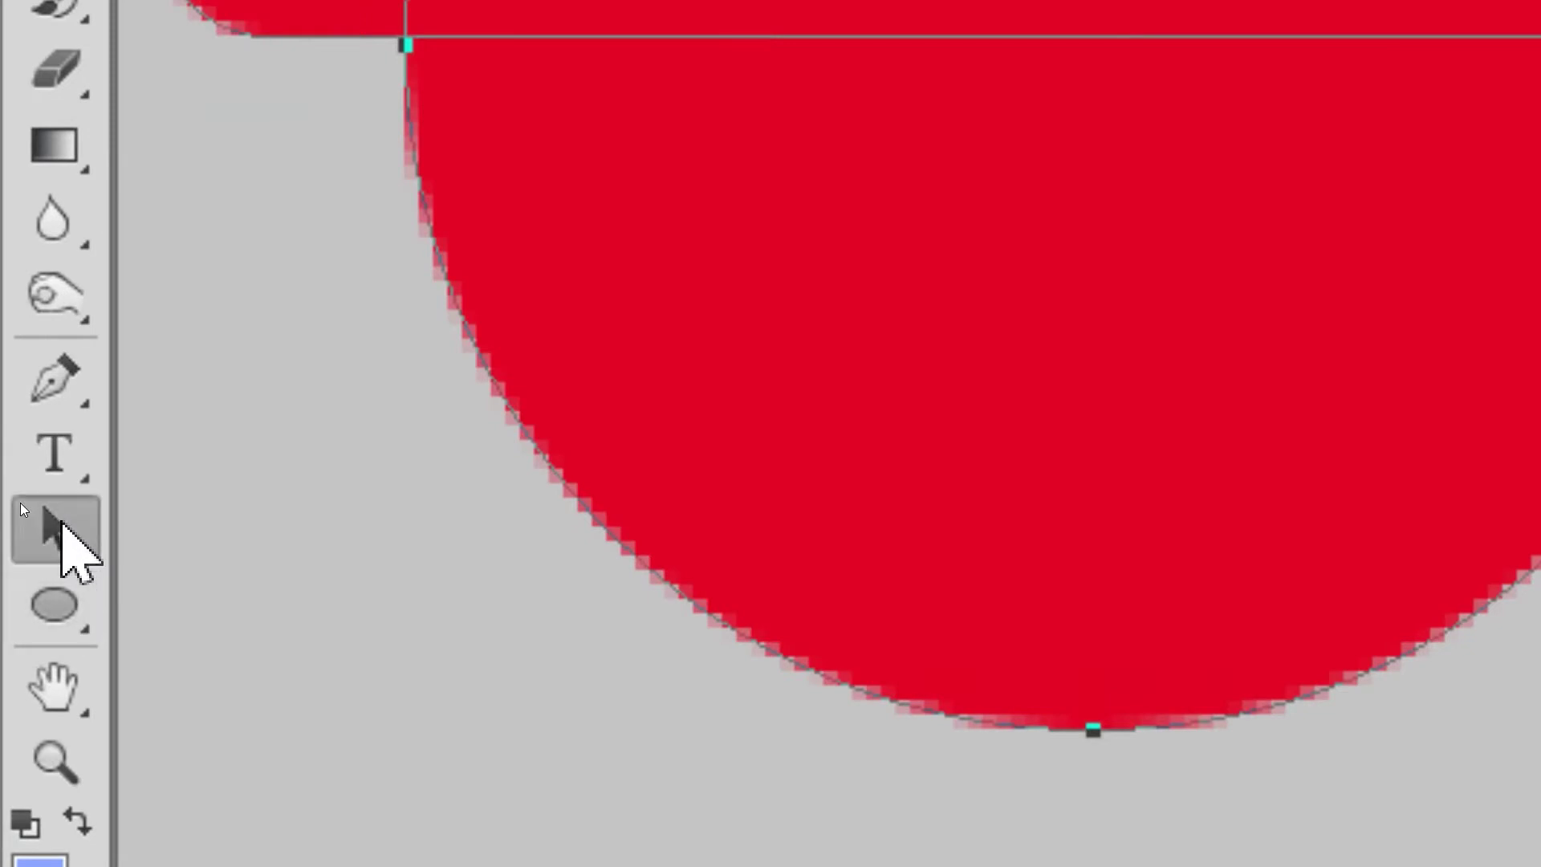
pyautogui.rightClick(62, 525)
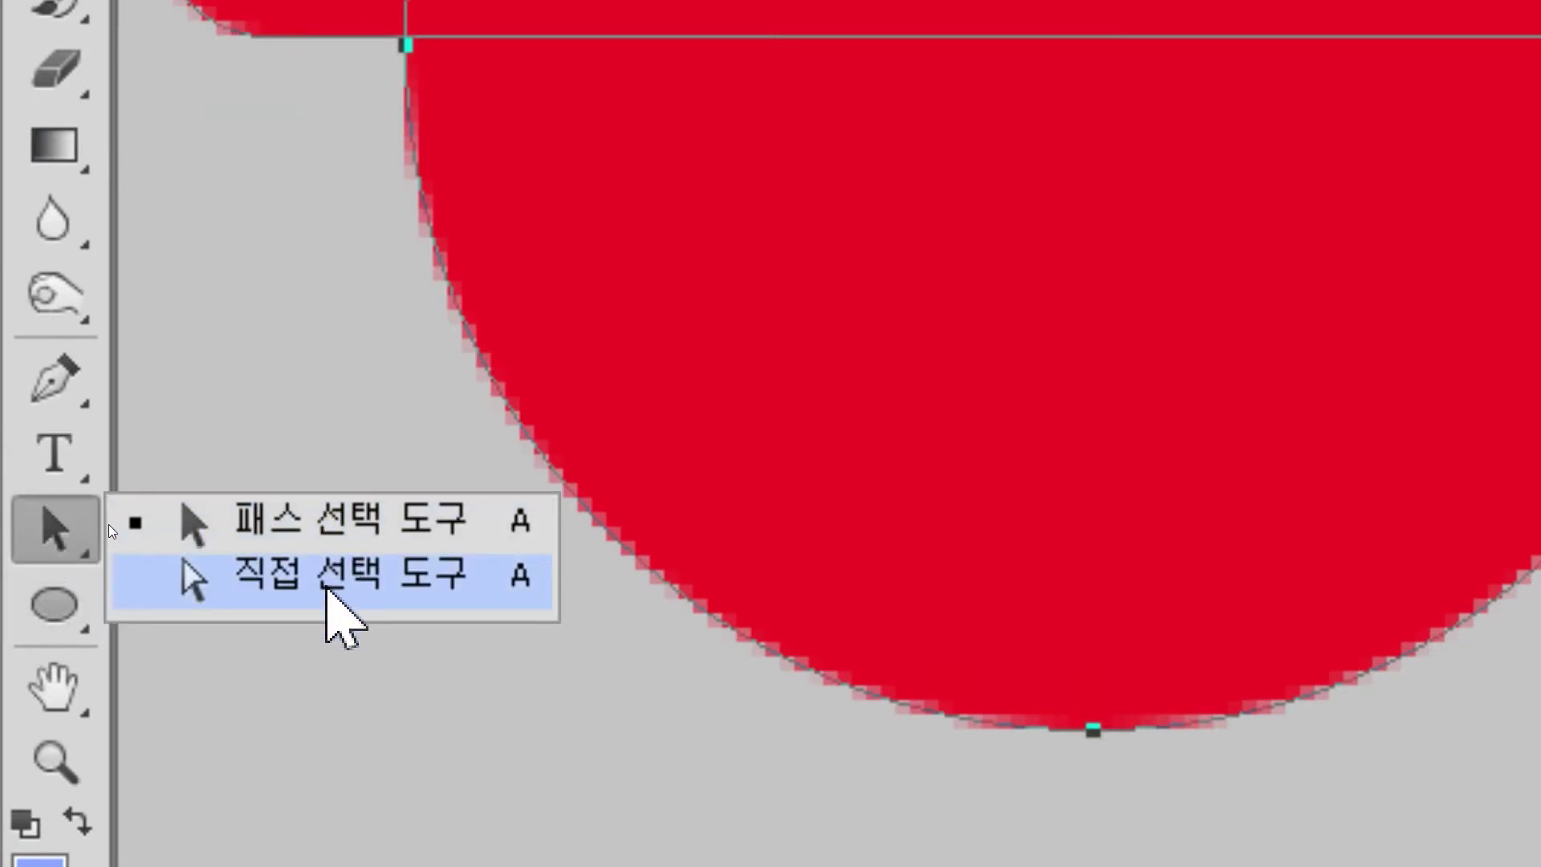
pyautogui.click(327, 590)
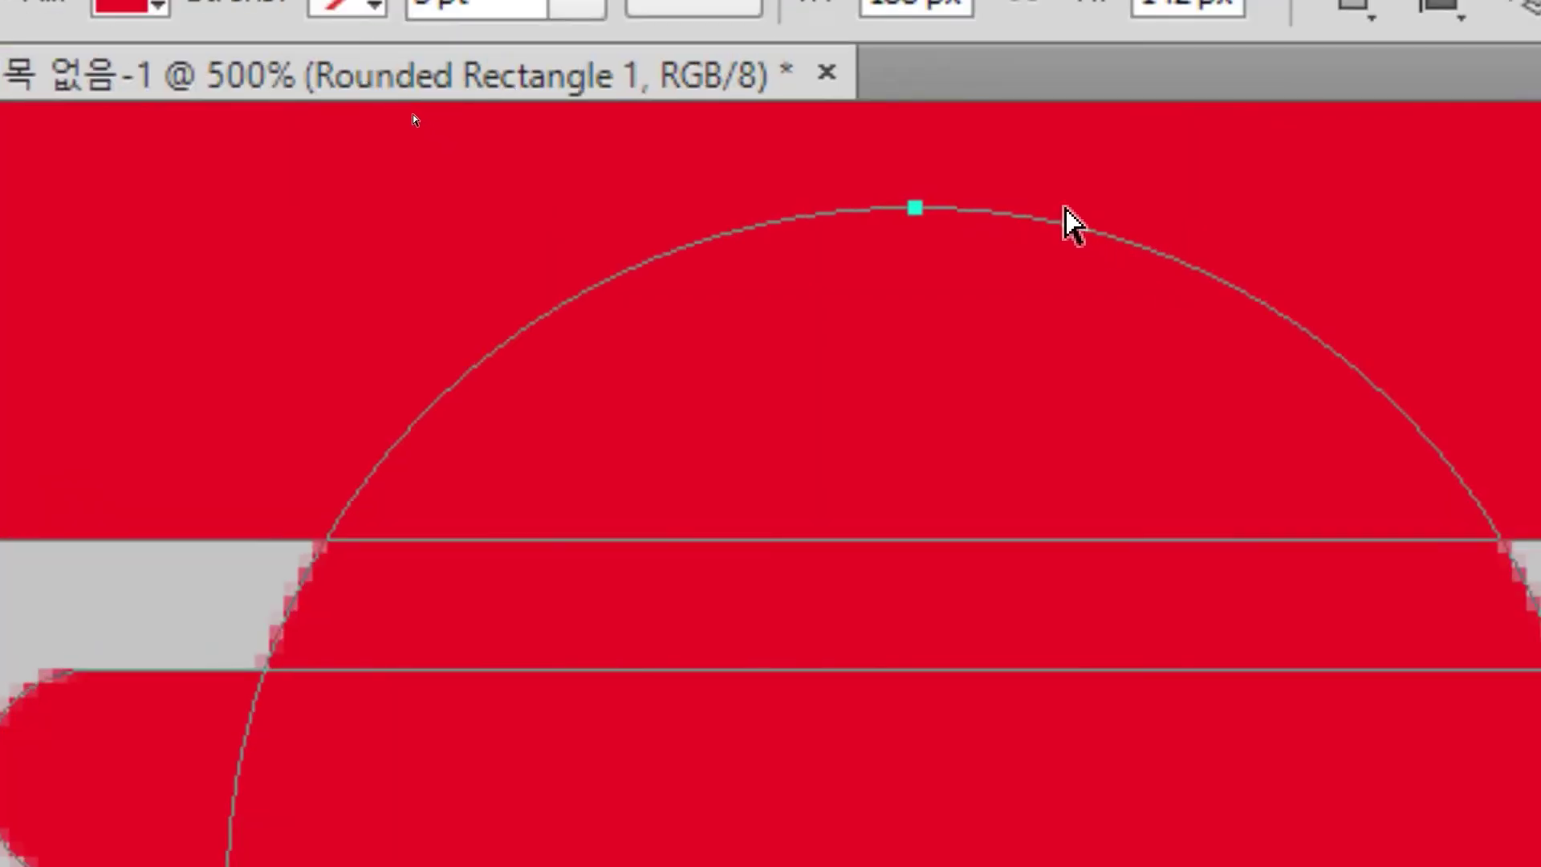
pyautogui.click(917, 211)
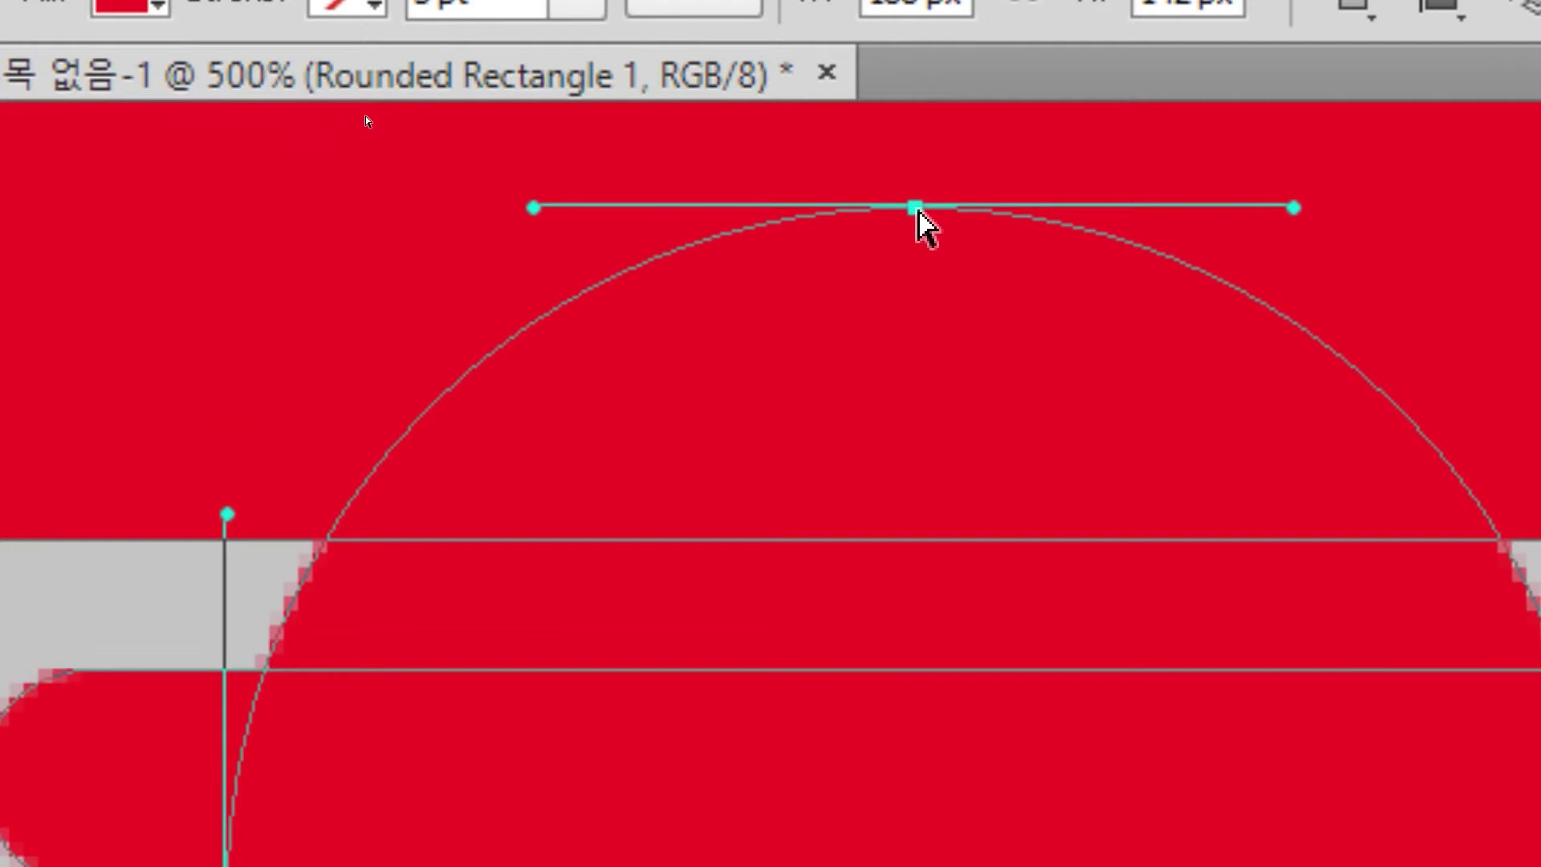
pyautogui.moveTo(917, 208); pyautogui.dragTo(918, 739)
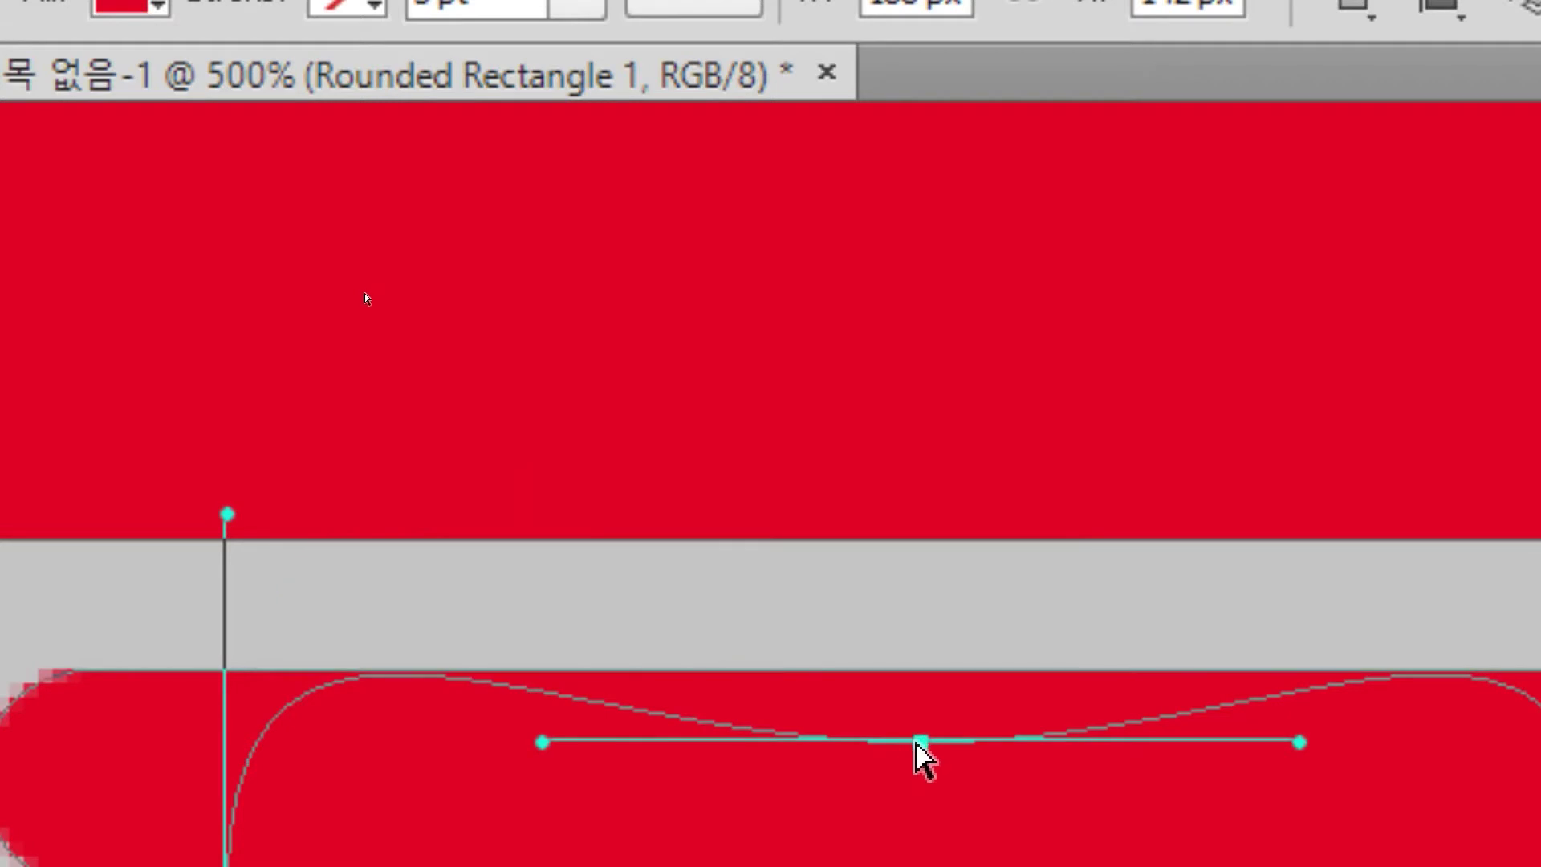
pyautogui.hotkey('ctrl', '-')
pyautogui.hotkey('ctrl', '-')
pyautogui.hotkey('ctrl', '-')
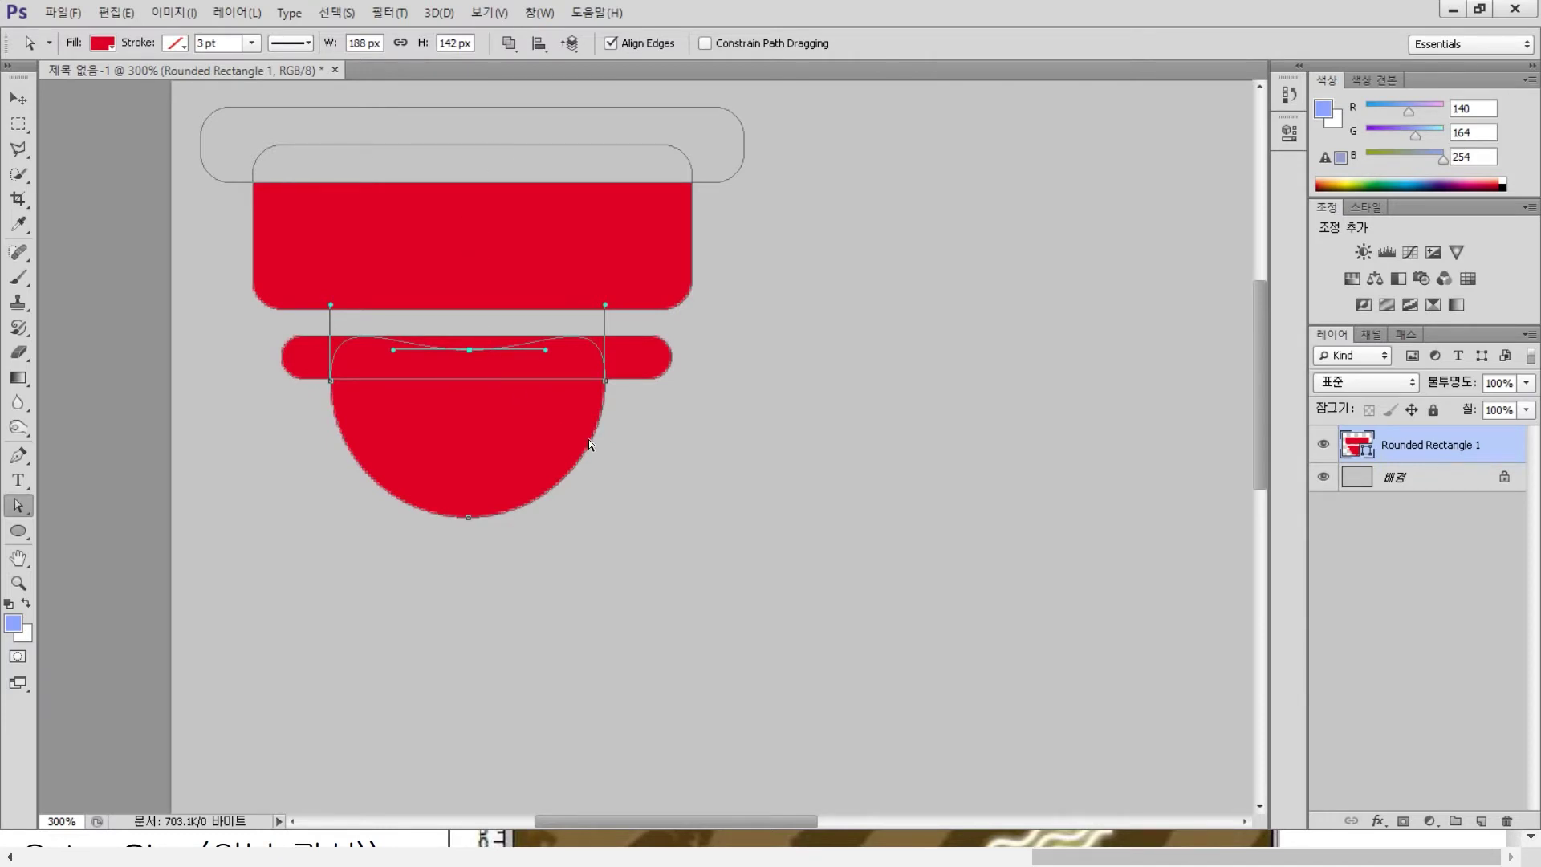
pyautogui.click(619, 453)
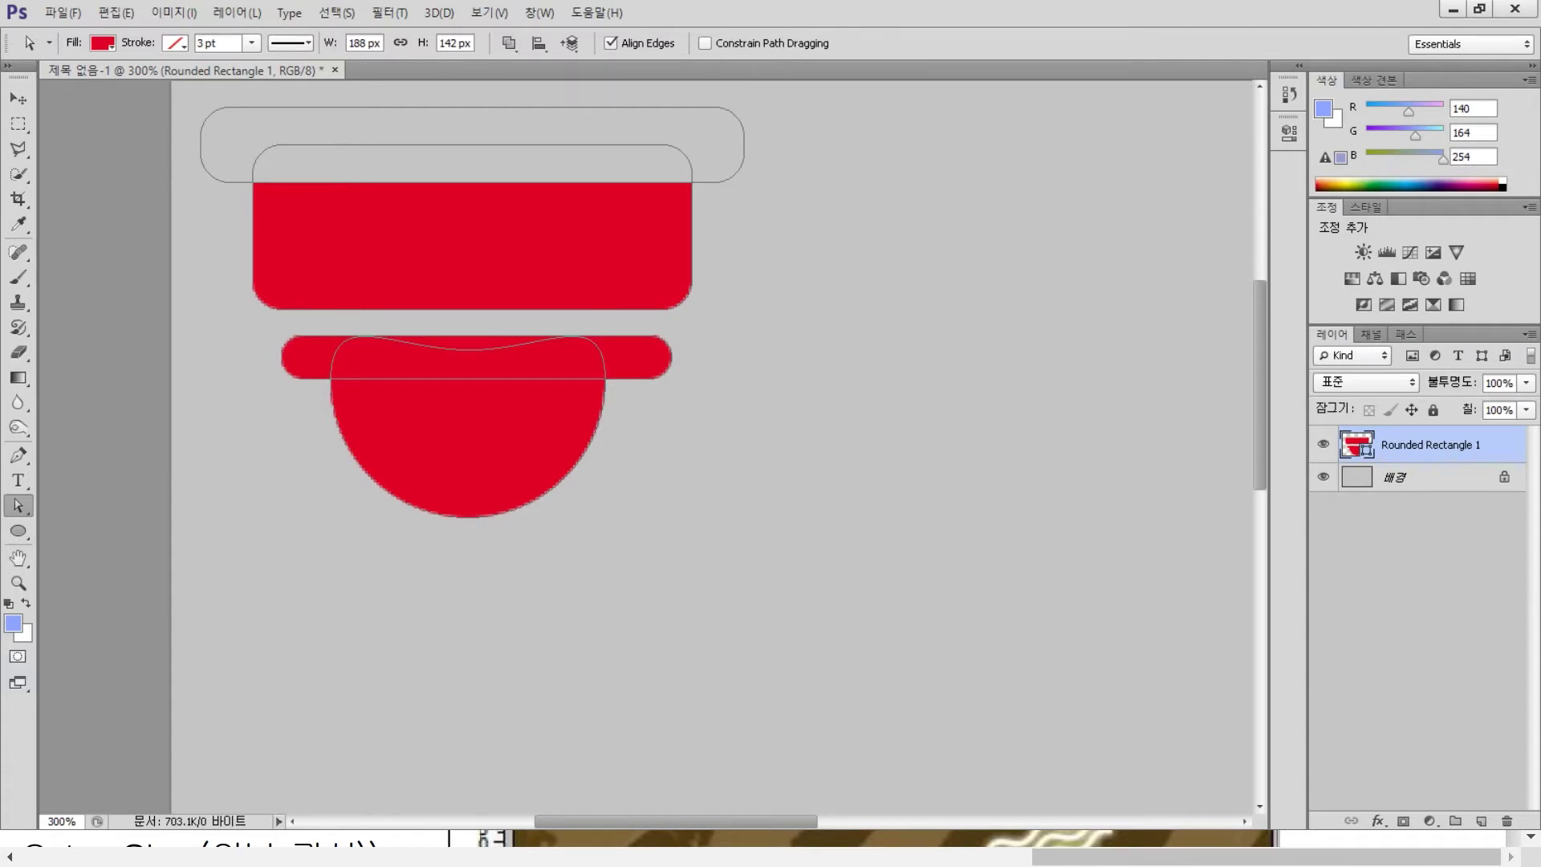
# - Minimize Photoshop to view the drone poster in the reference PDF
pyautogui.click(1453, 10)
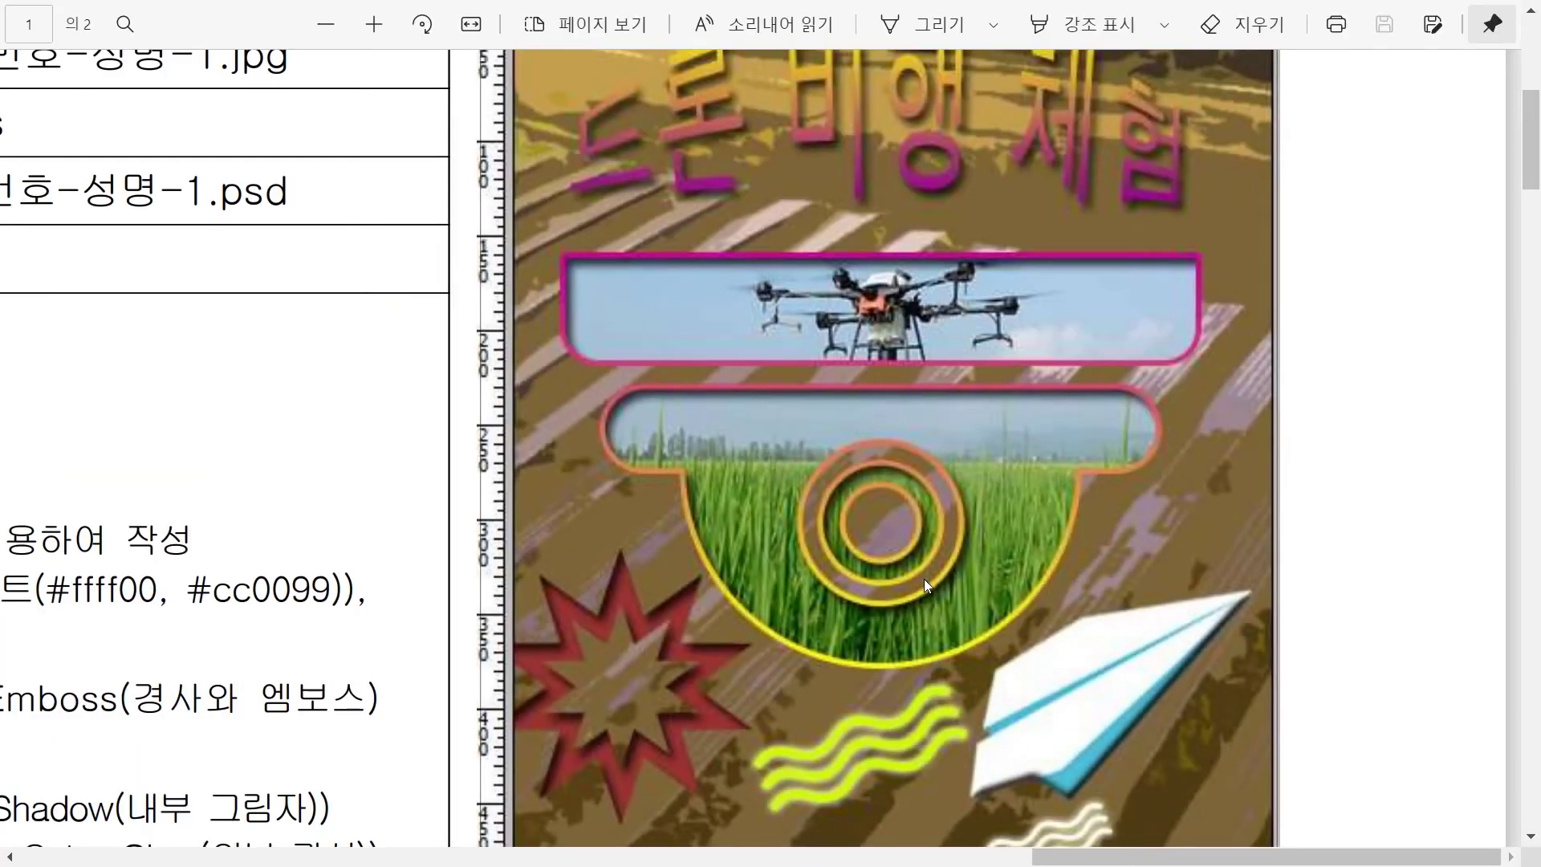
# - Return to Photoshop and draw a circle with the Ellipse tool inside the red half circle, its upper part overlapping the thin bar
pyautogui.hotkey('alt', 'Tab')
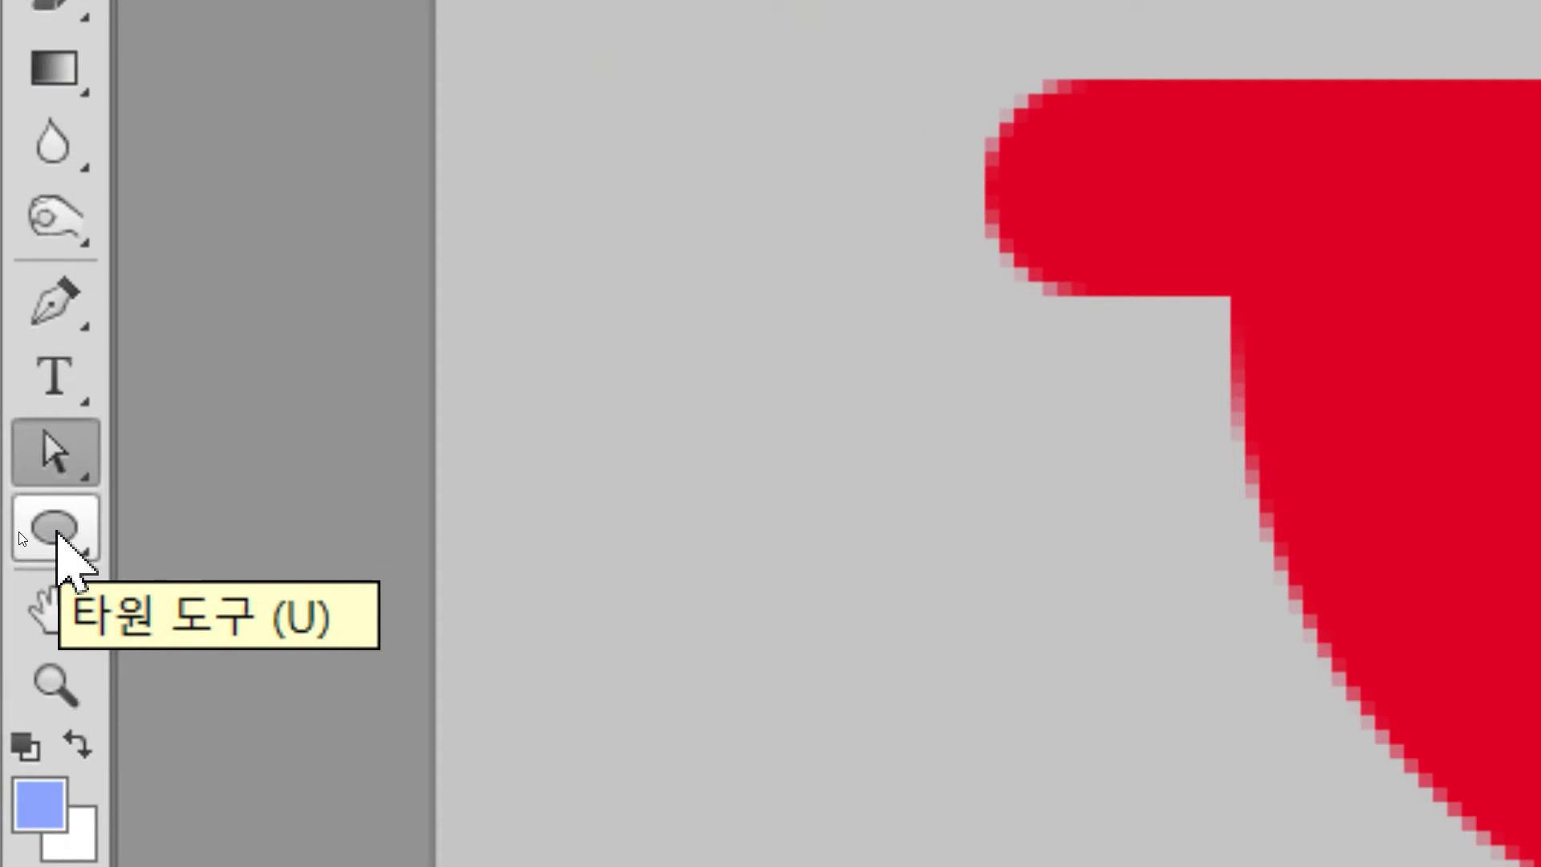
pyautogui.click(57, 536)
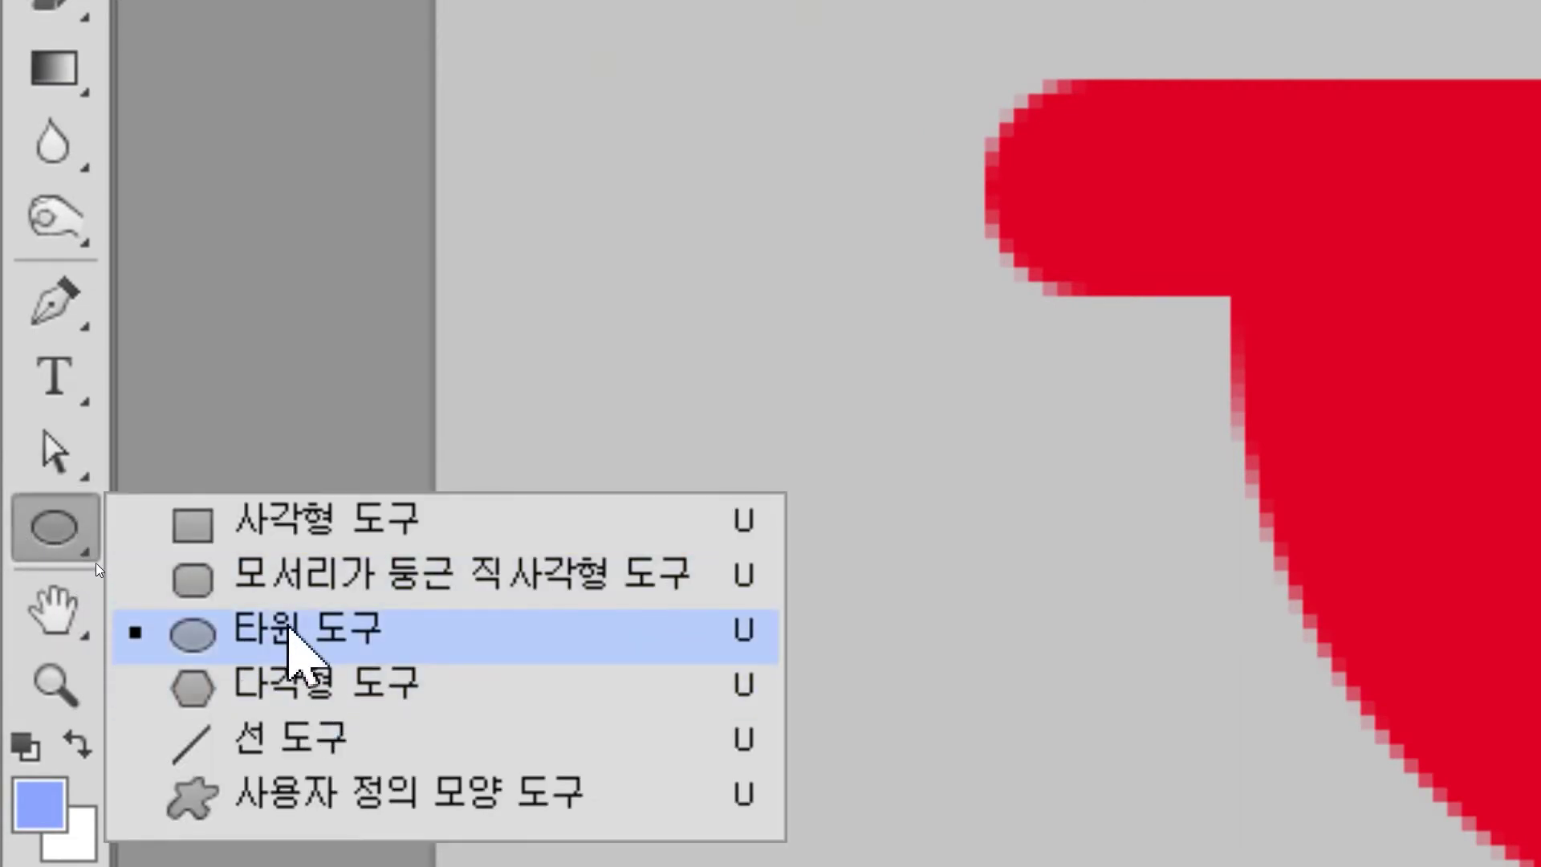
pyautogui.click(287, 627)
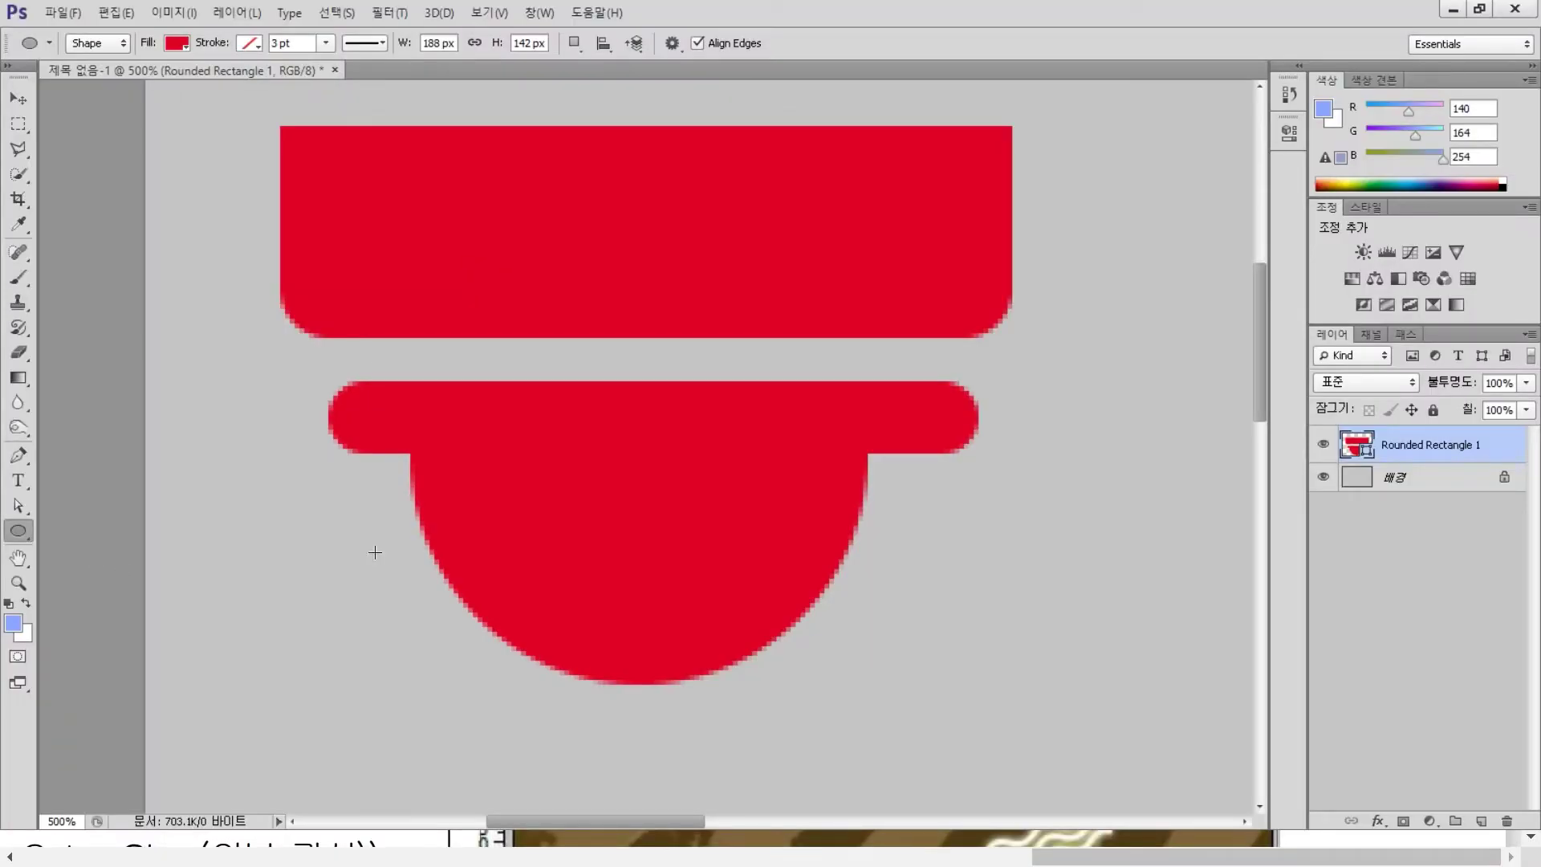
pyautogui.moveTo(539, 422); pyautogui.dragTo(793, 629)
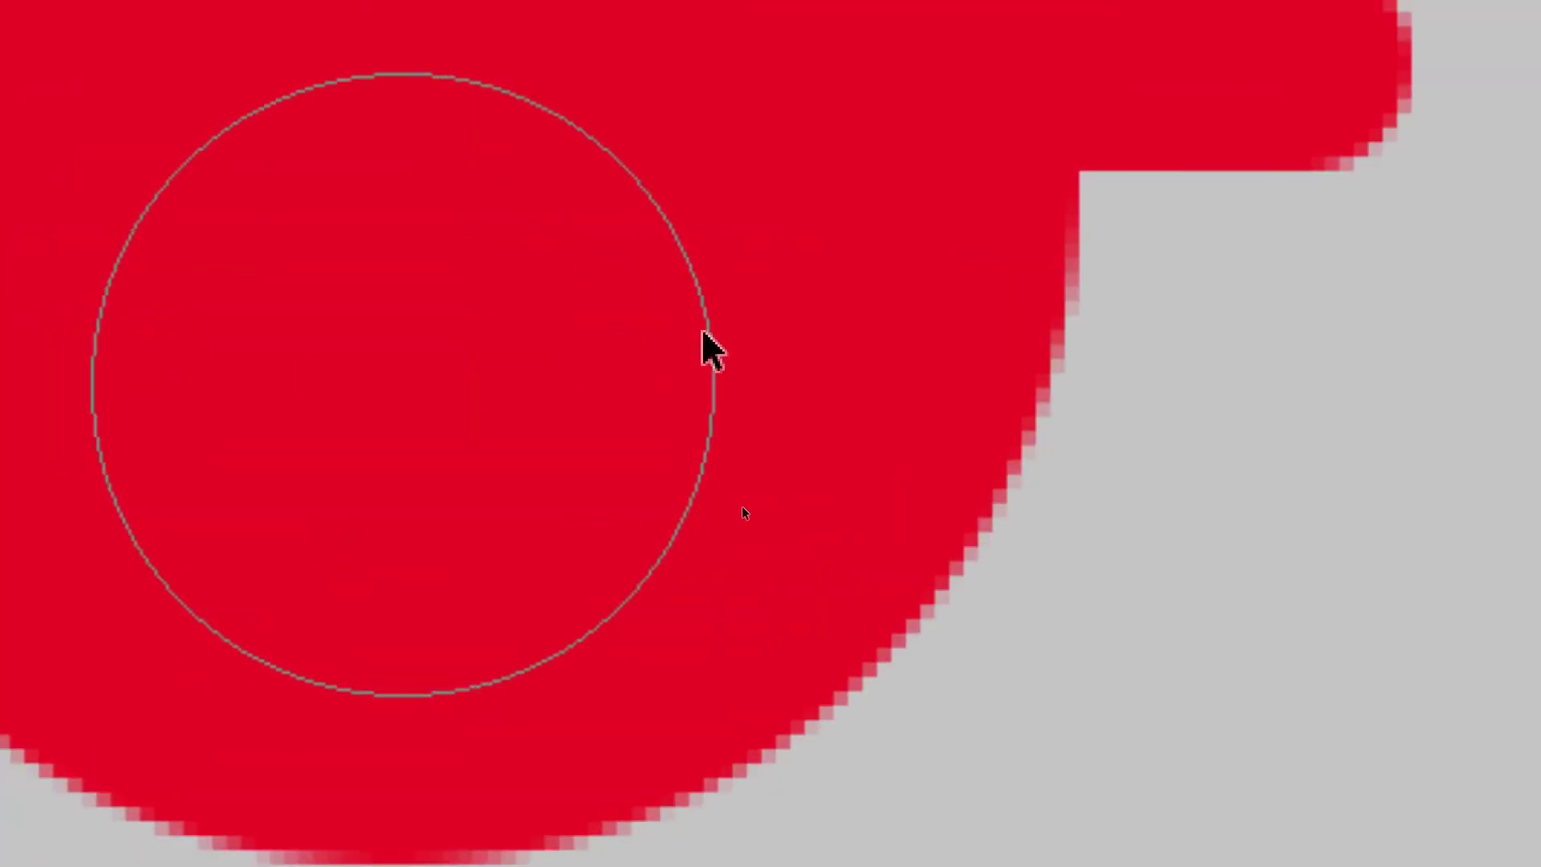
# - Select the new circle's path and set its path operation to Subtract Front Shape to cut a round hole
pyautogui.click(708, 349)
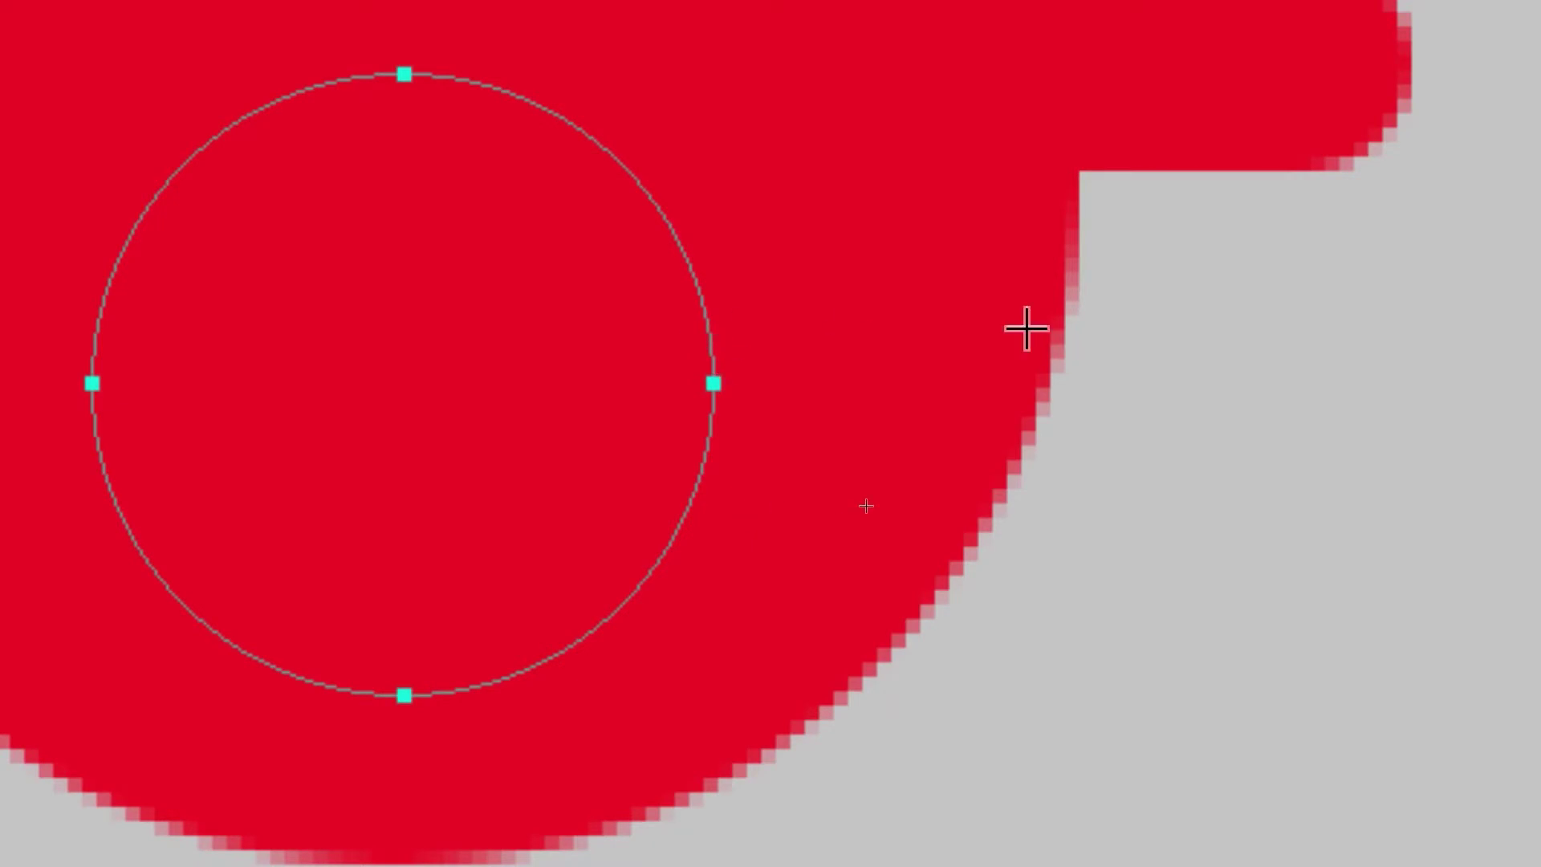
pyautogui.keyDown('ctrl'); pyautogui.click(1085, 334); pyautogui.keyUp('ctrl')
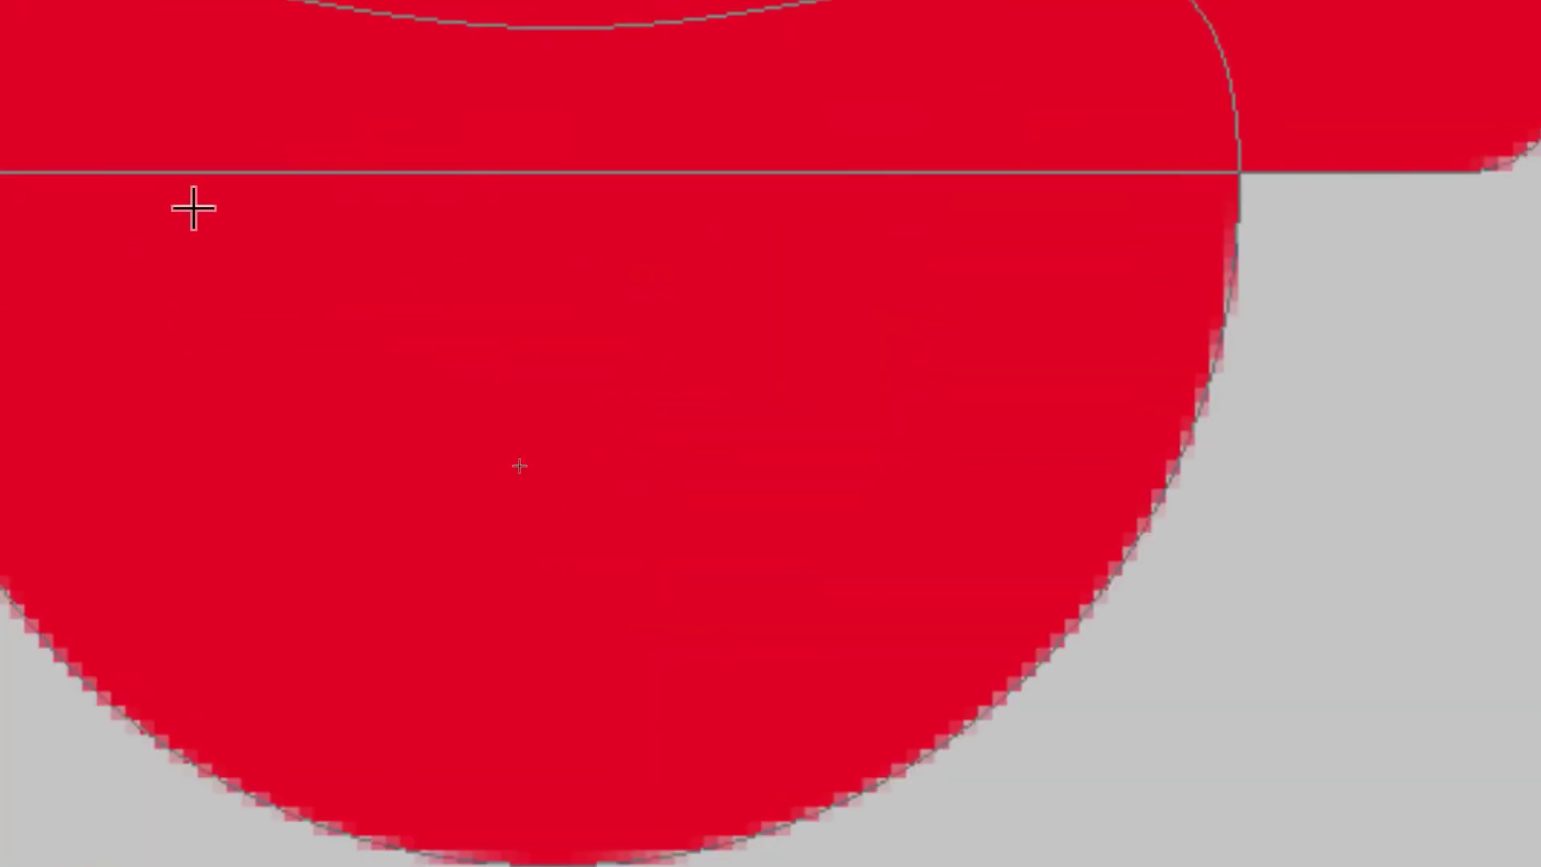
pyautogui.hotkey('ctrl', 'z')
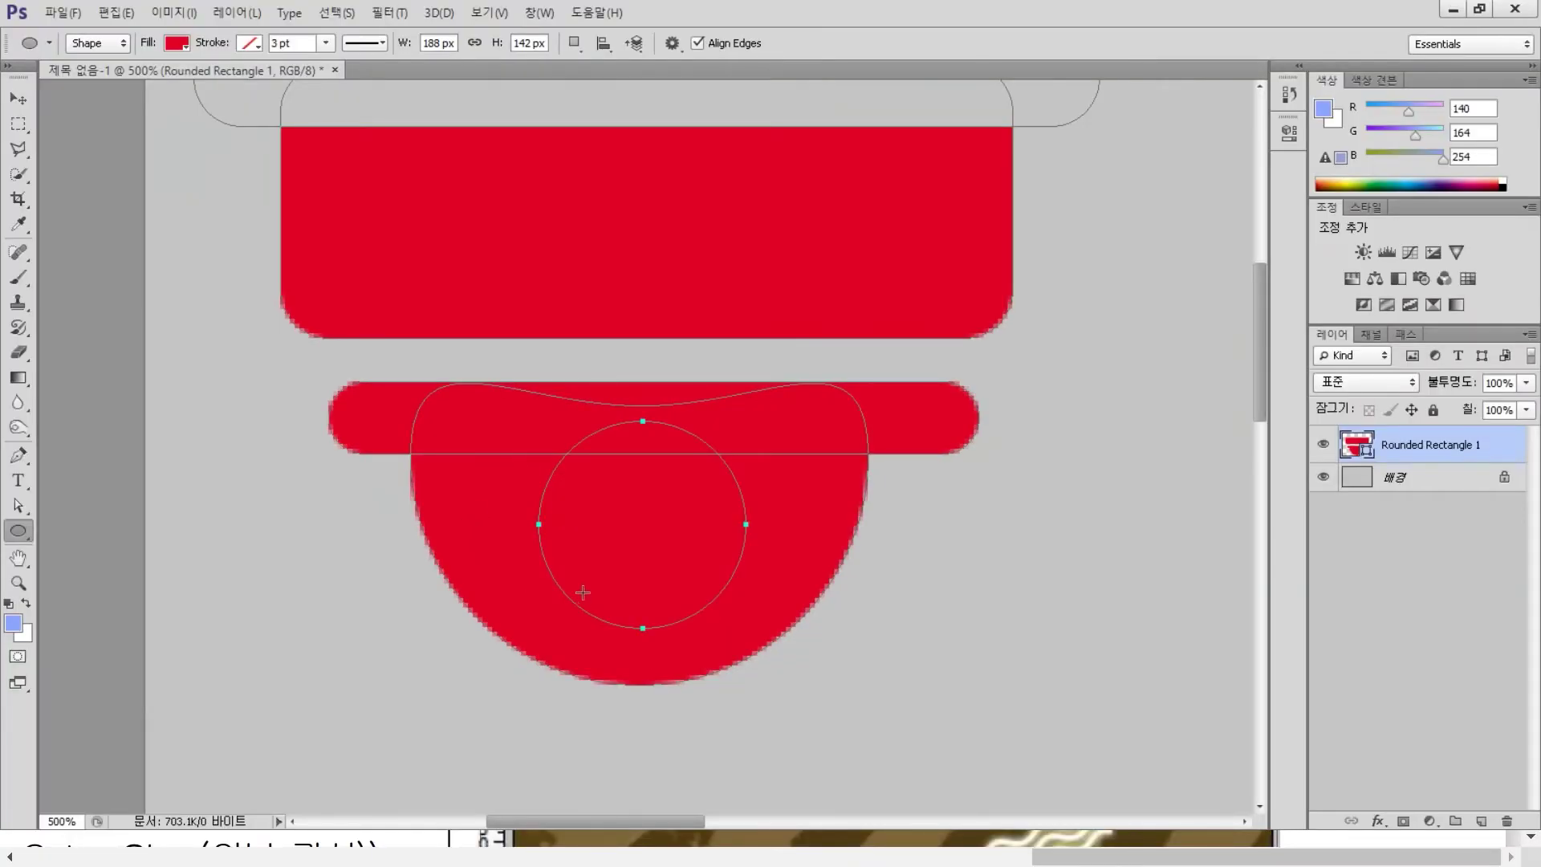
pyautogui.moveTo(569, 595); pyautogui.dragTo(566, 596)
pyautogui.hotkey('ctrl', '+')
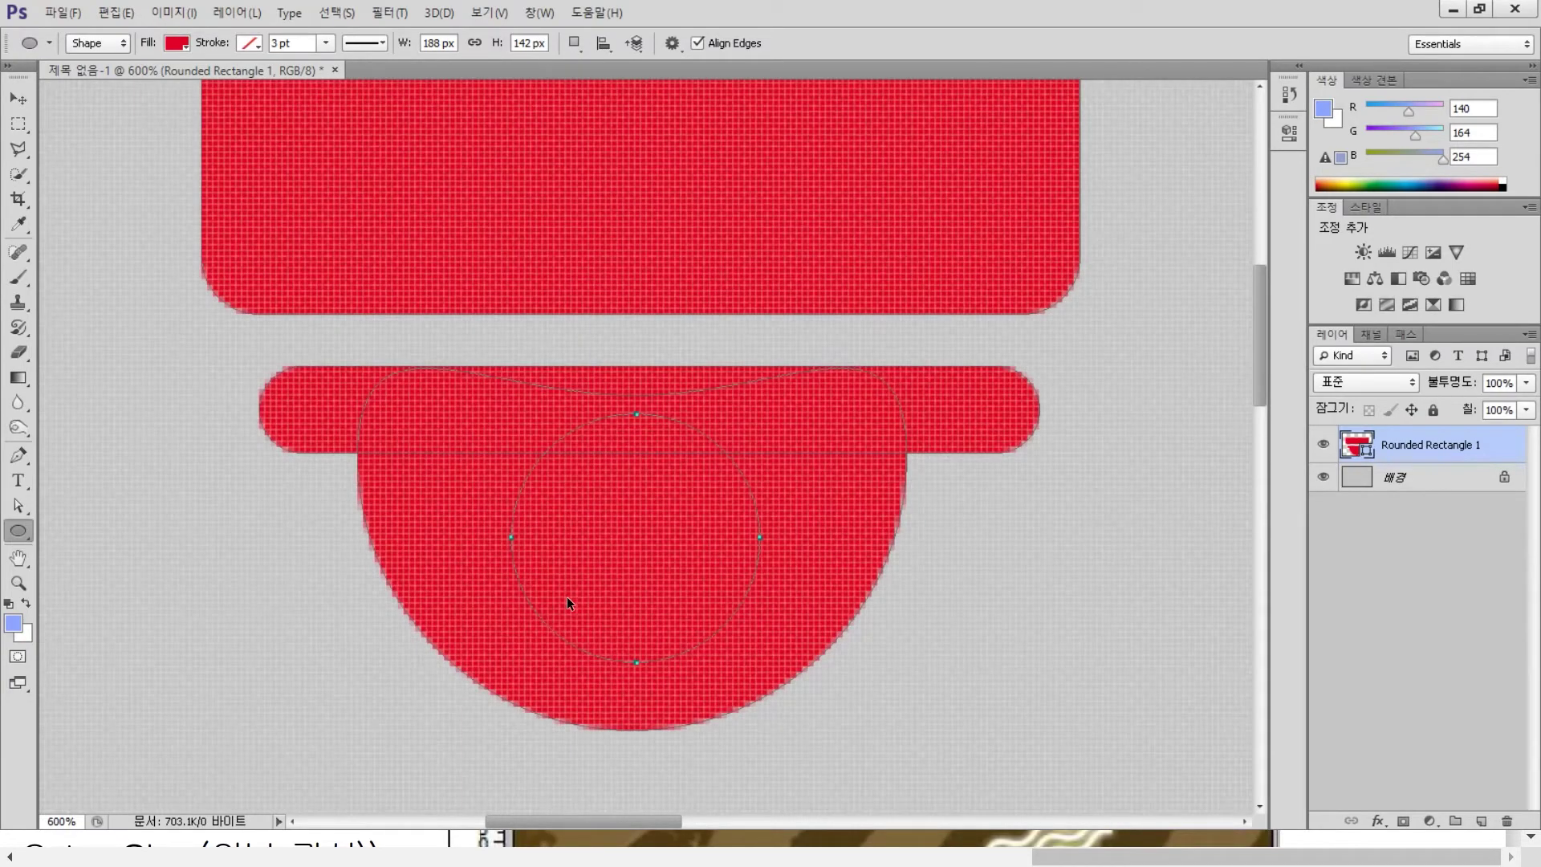
pyautogui.hotkey('ctrl', '+')
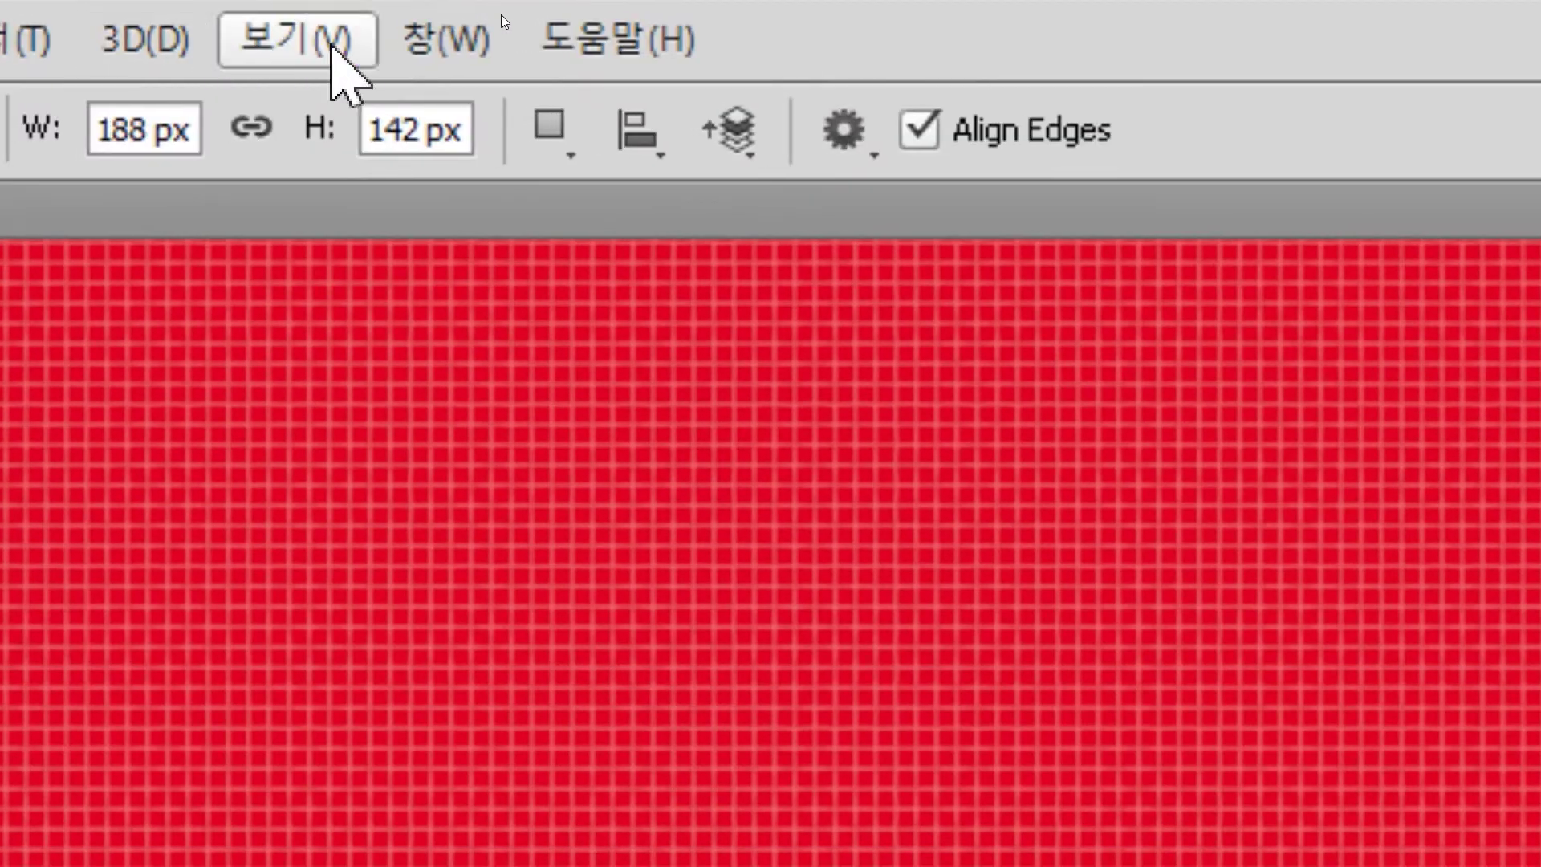
pyautogui.click(564, 135)
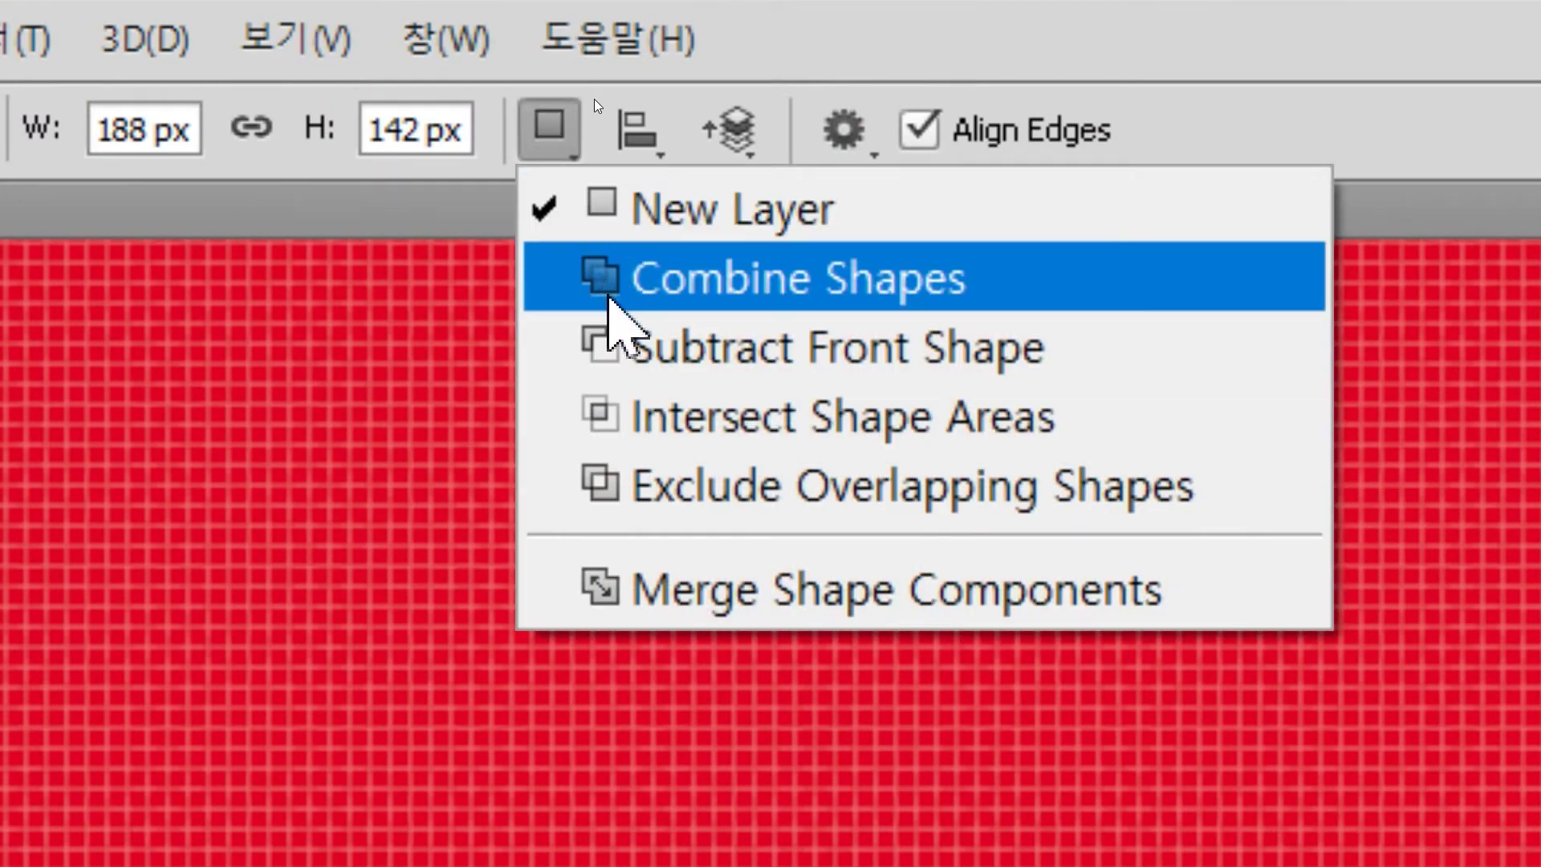
pyautogui.click(618, 355)
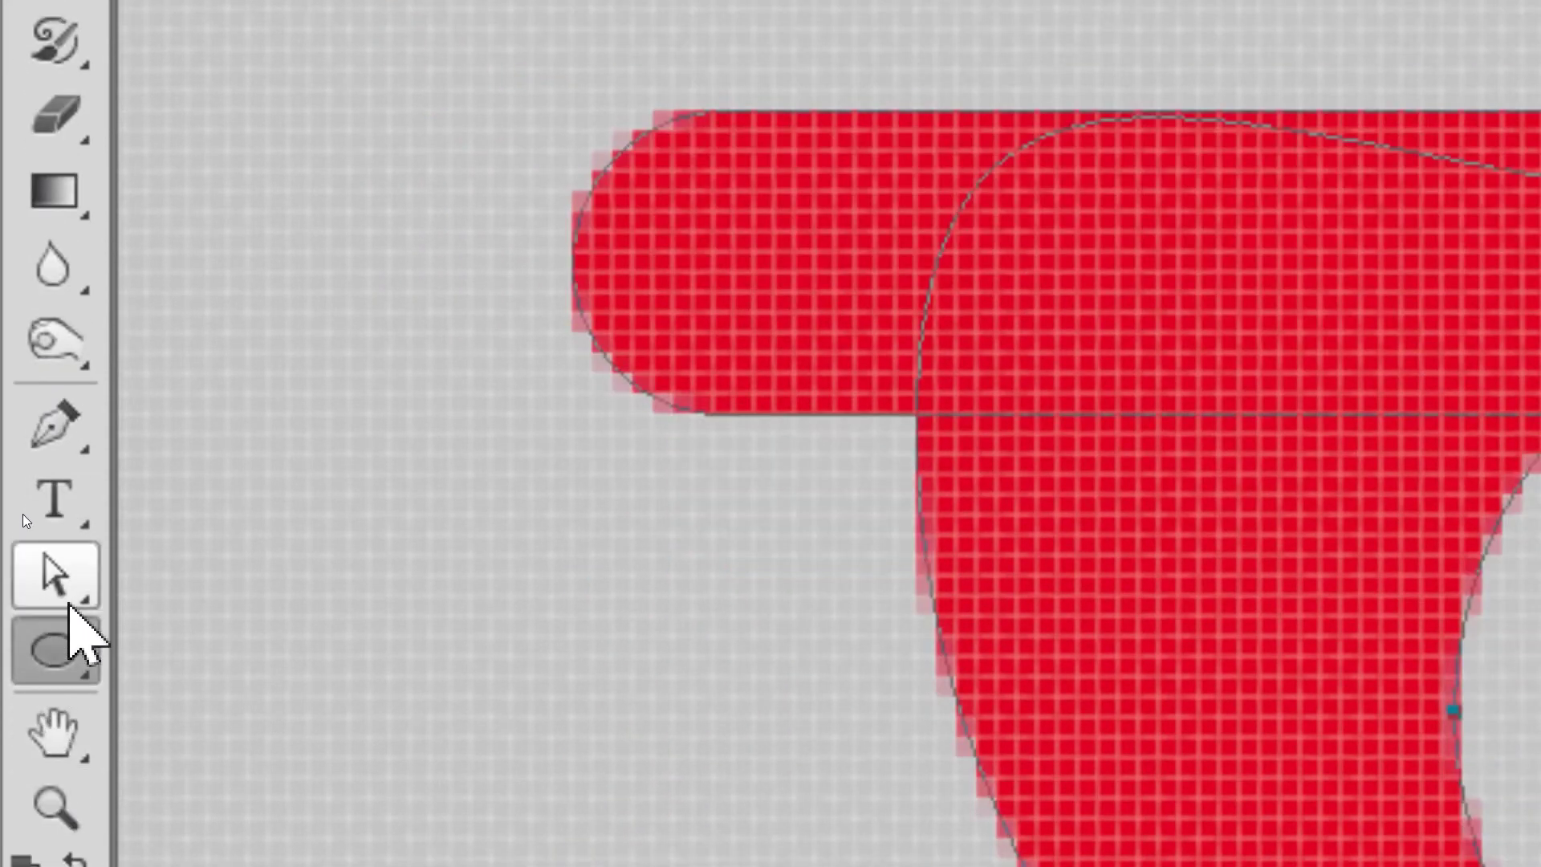
# - Duplicate the subtracted circle with the Path Selection tool and place the copy so that it partly overlaps the original hole
pyautogui.click(76, 853)
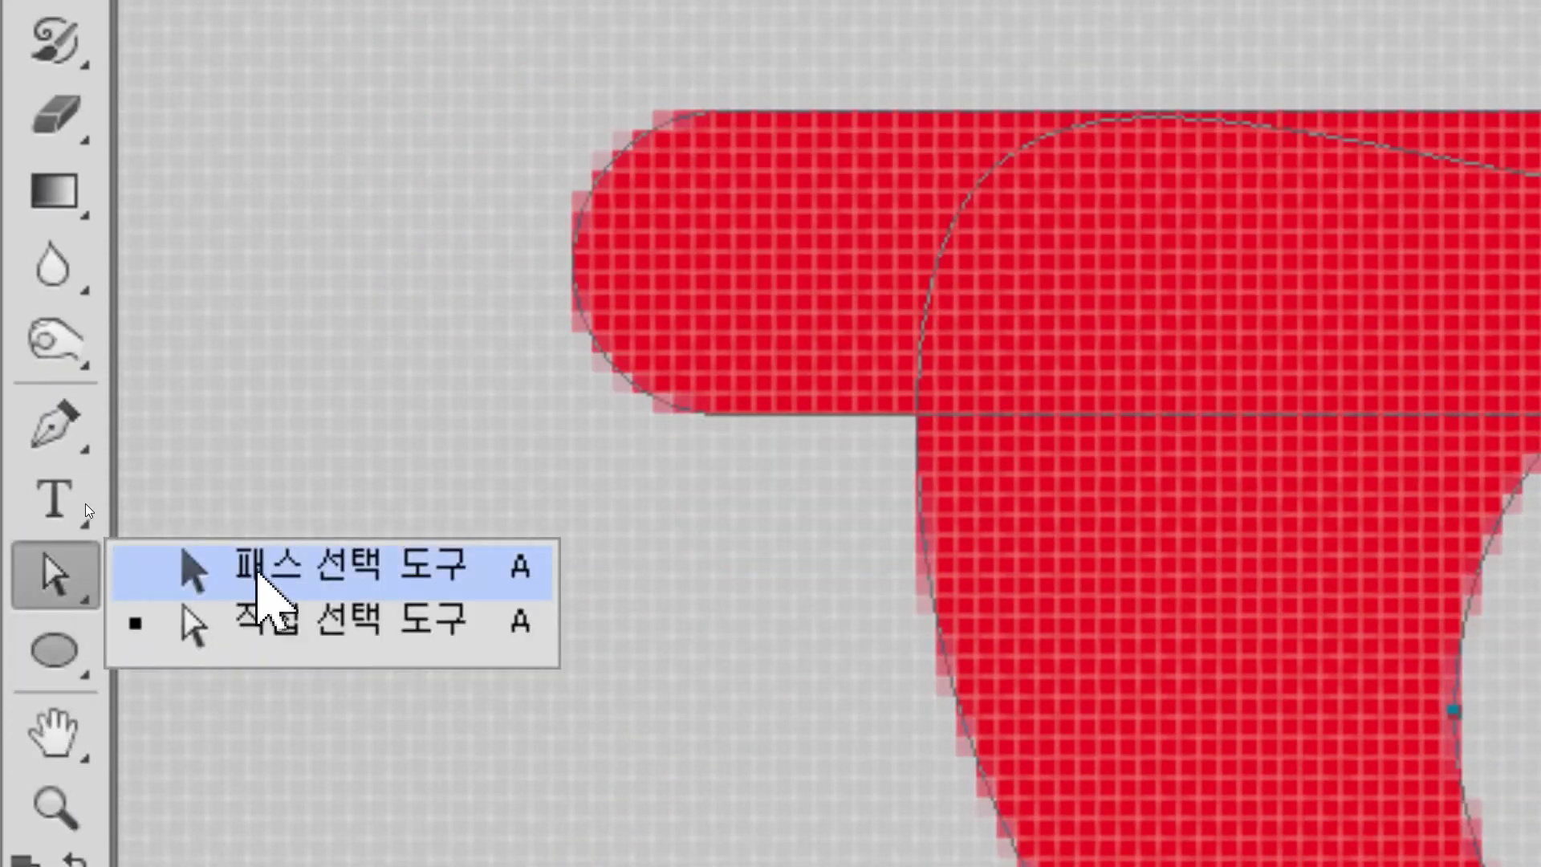
pyautogui.click(258, 571)
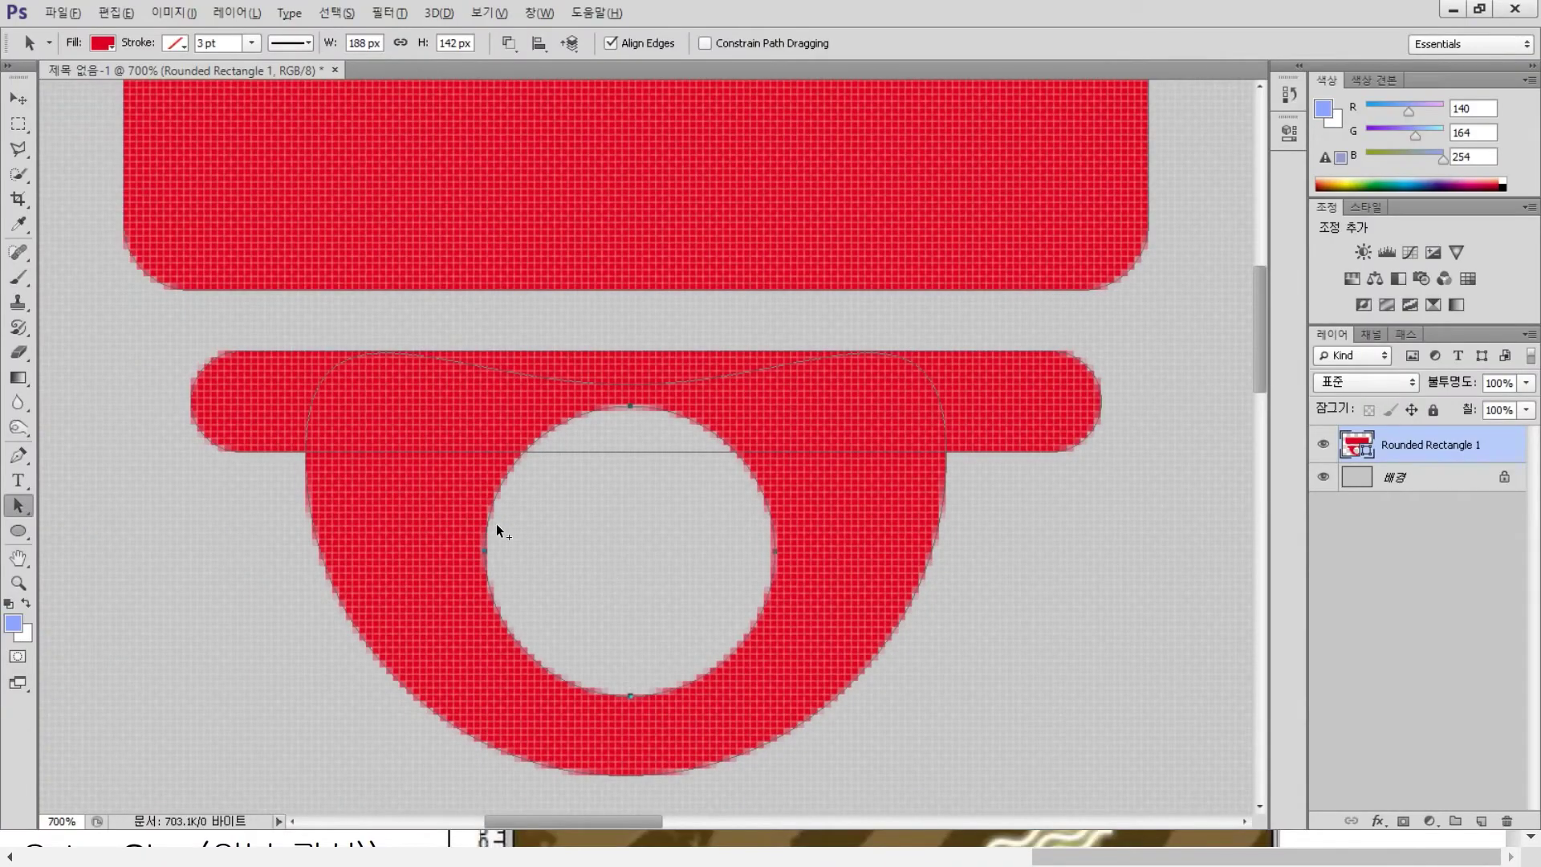
pyautogui.press('alt')
pyautogui.moveTo(488, 529); pyautogui.dragTo(654, 569)
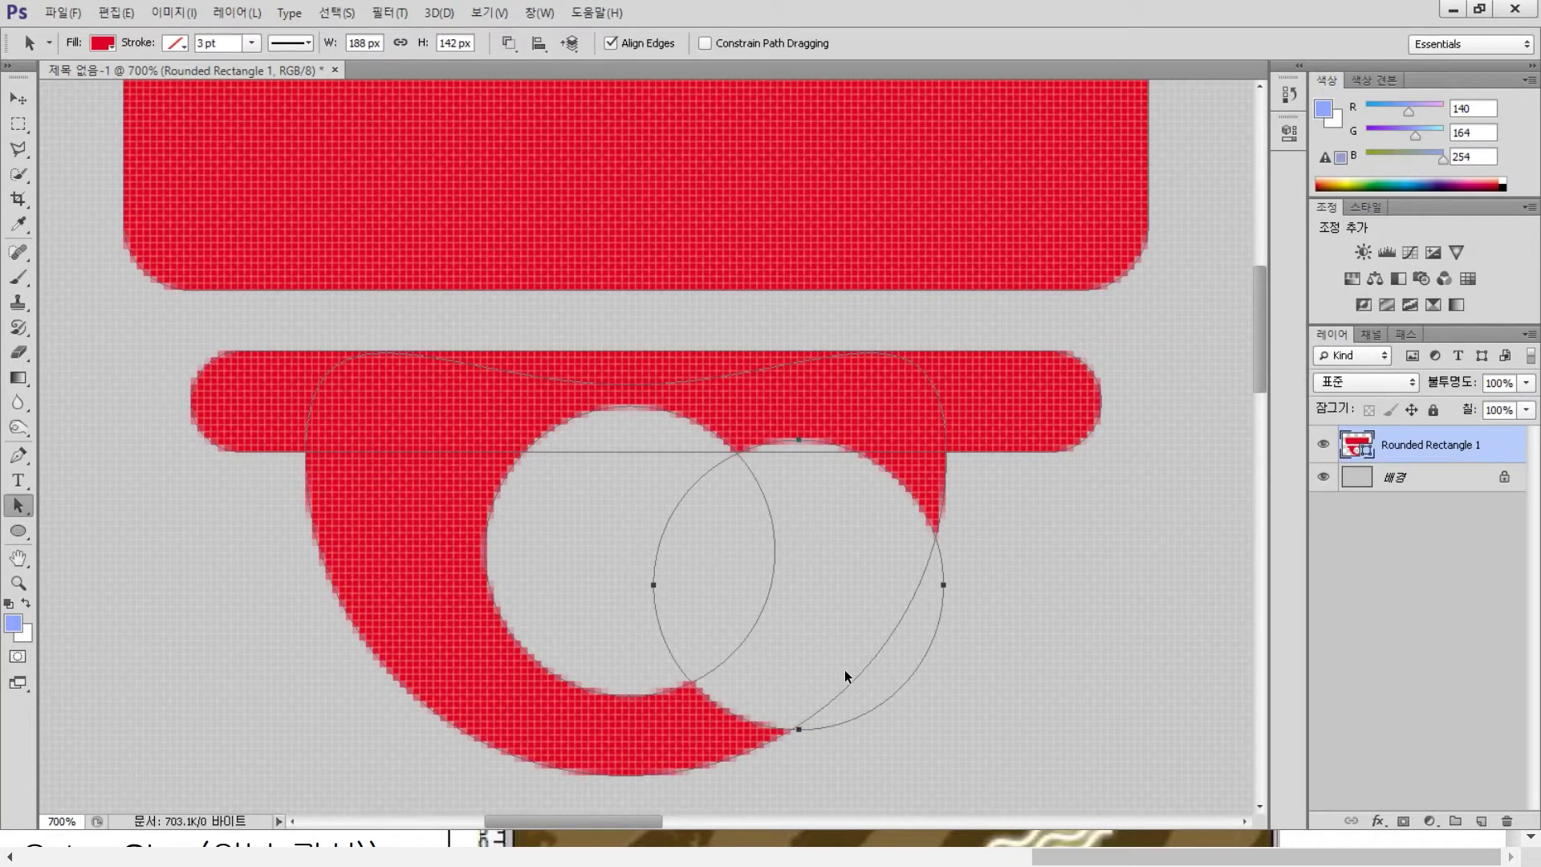
pyautogui.moveTo(865, 710); pyautogui.dragTo(783, 708)
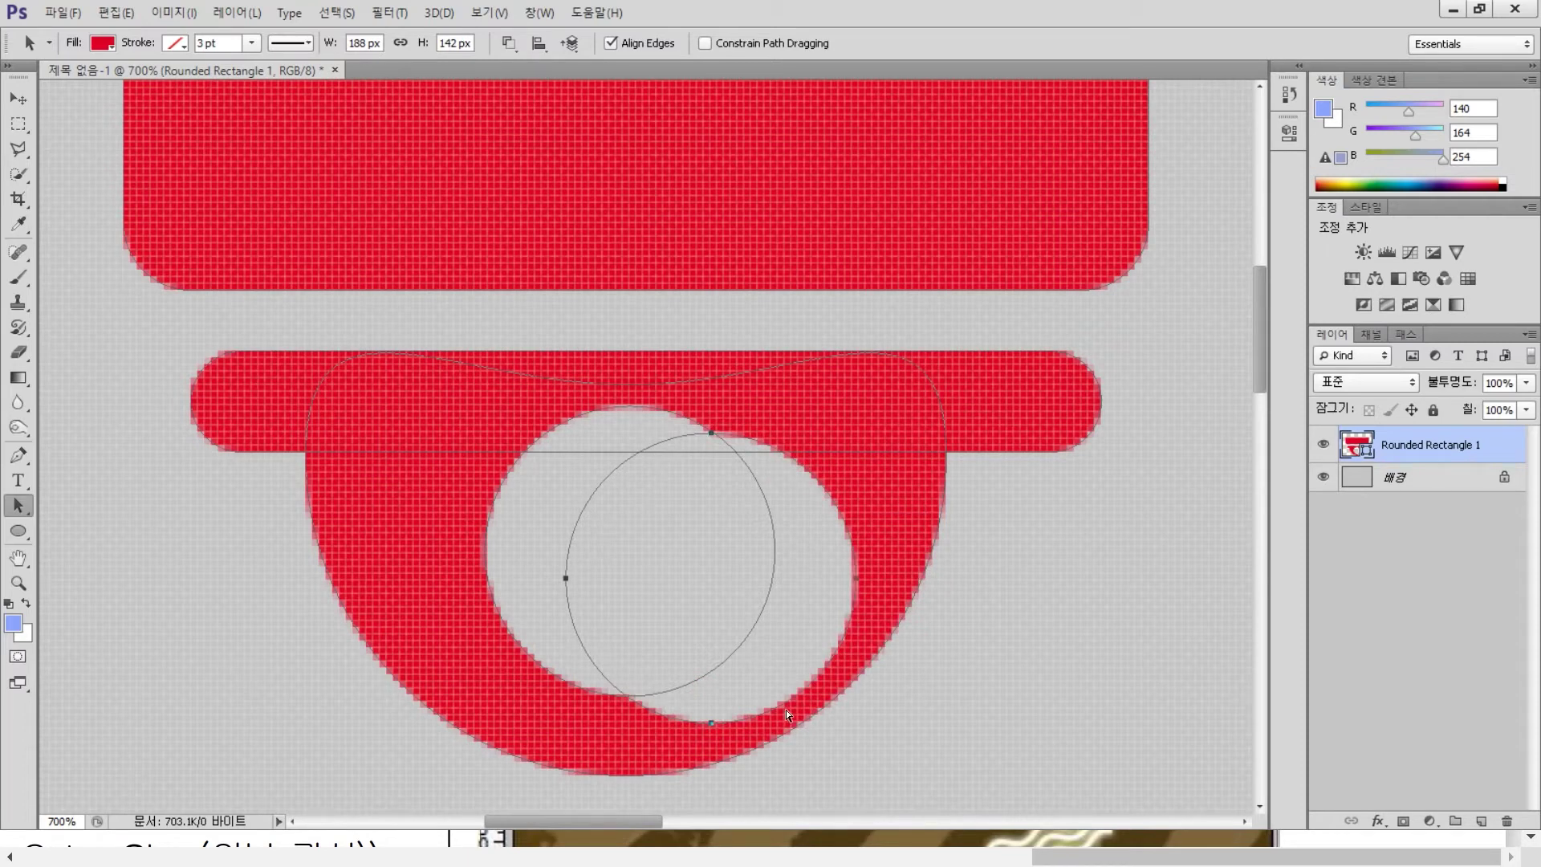
# - Scale the copied circle down proportionally and centre it inside the round hole with Free Transform
pyautogui.hotkey('ctrl', 't')
pyautogui.moveTo(854, 720); pyautogui.dragTo(652, 656)
pyautogui.press('Return')
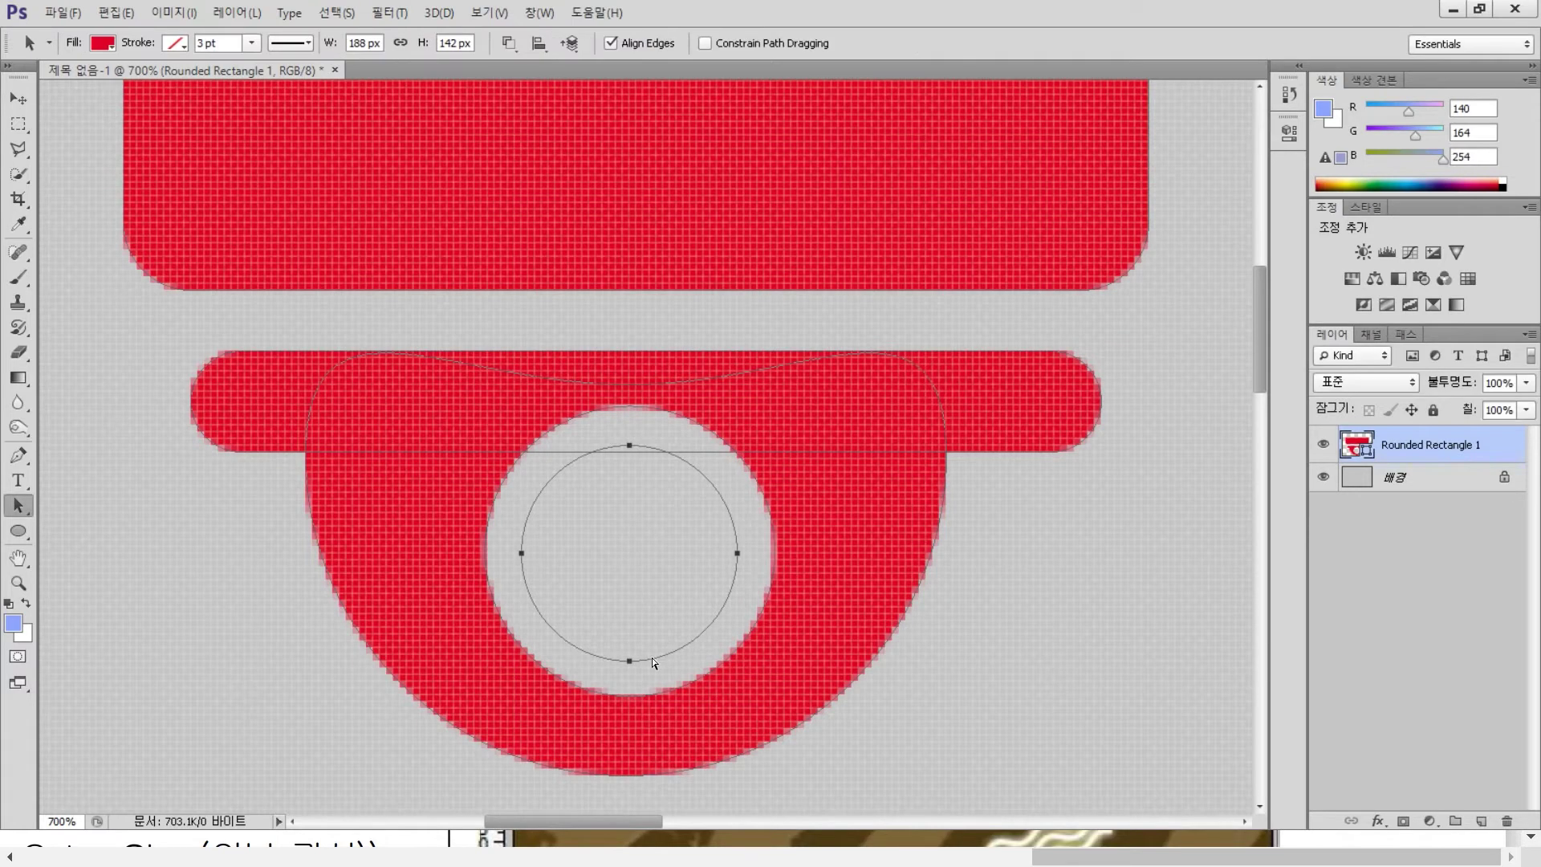
# - Select only the inner circle and change its path operation to Combine Shapes to fill the middle of the hole
pyautogui.hotkey('ctrl', '+')
pyautogui.hotkey('ctrl', '+')
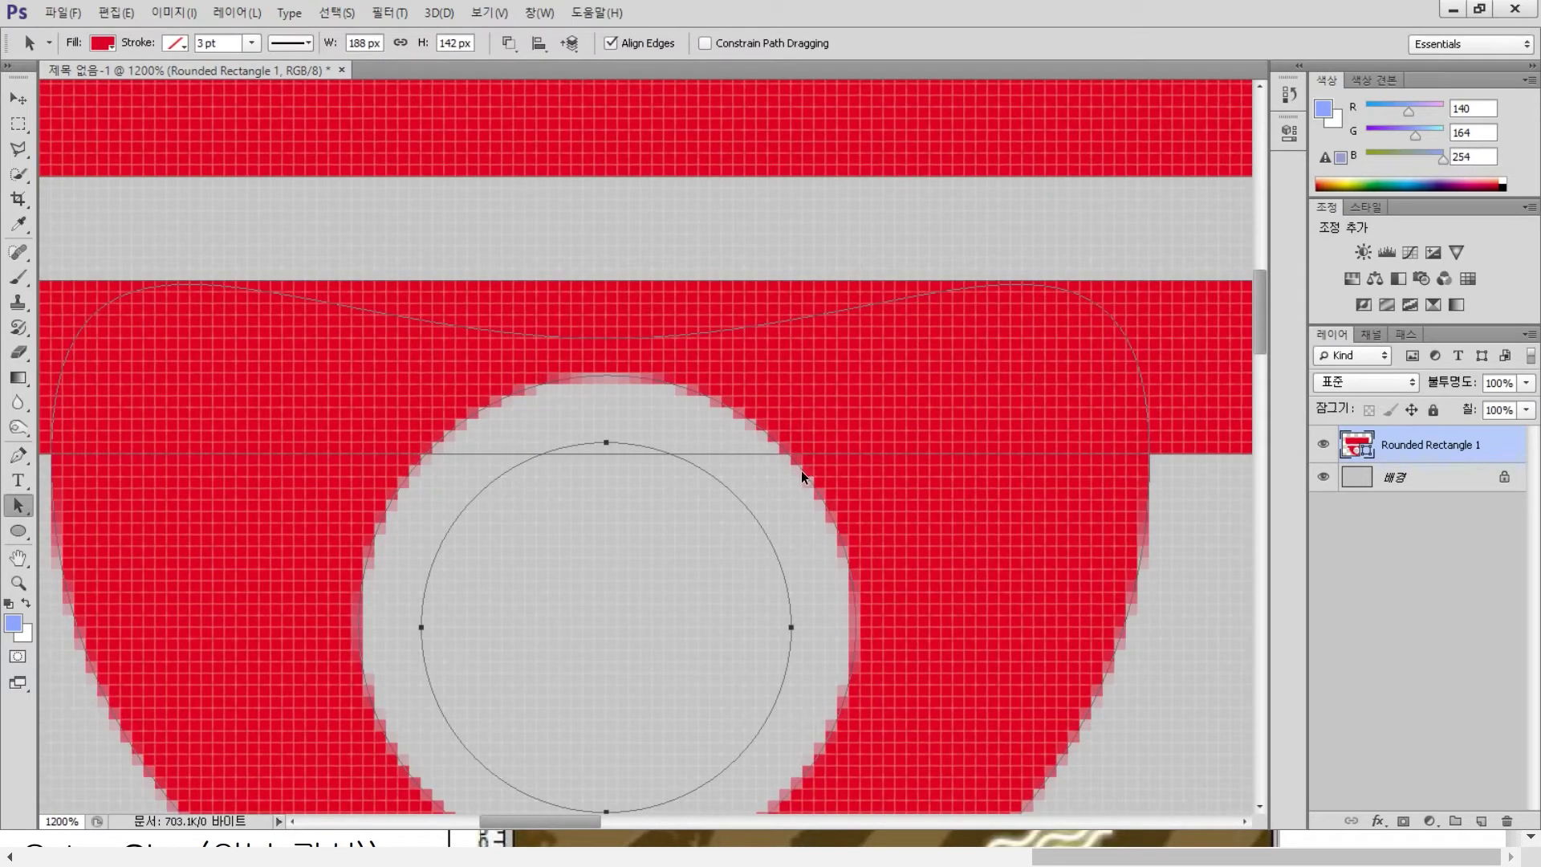
pyautogui.moveTo(801, 470)
pyautogui.mouseDown()
pyautogui.moveTo(854, 461)
pyautogui.moveTo(793, 447)
pyautogui.mouseUp()
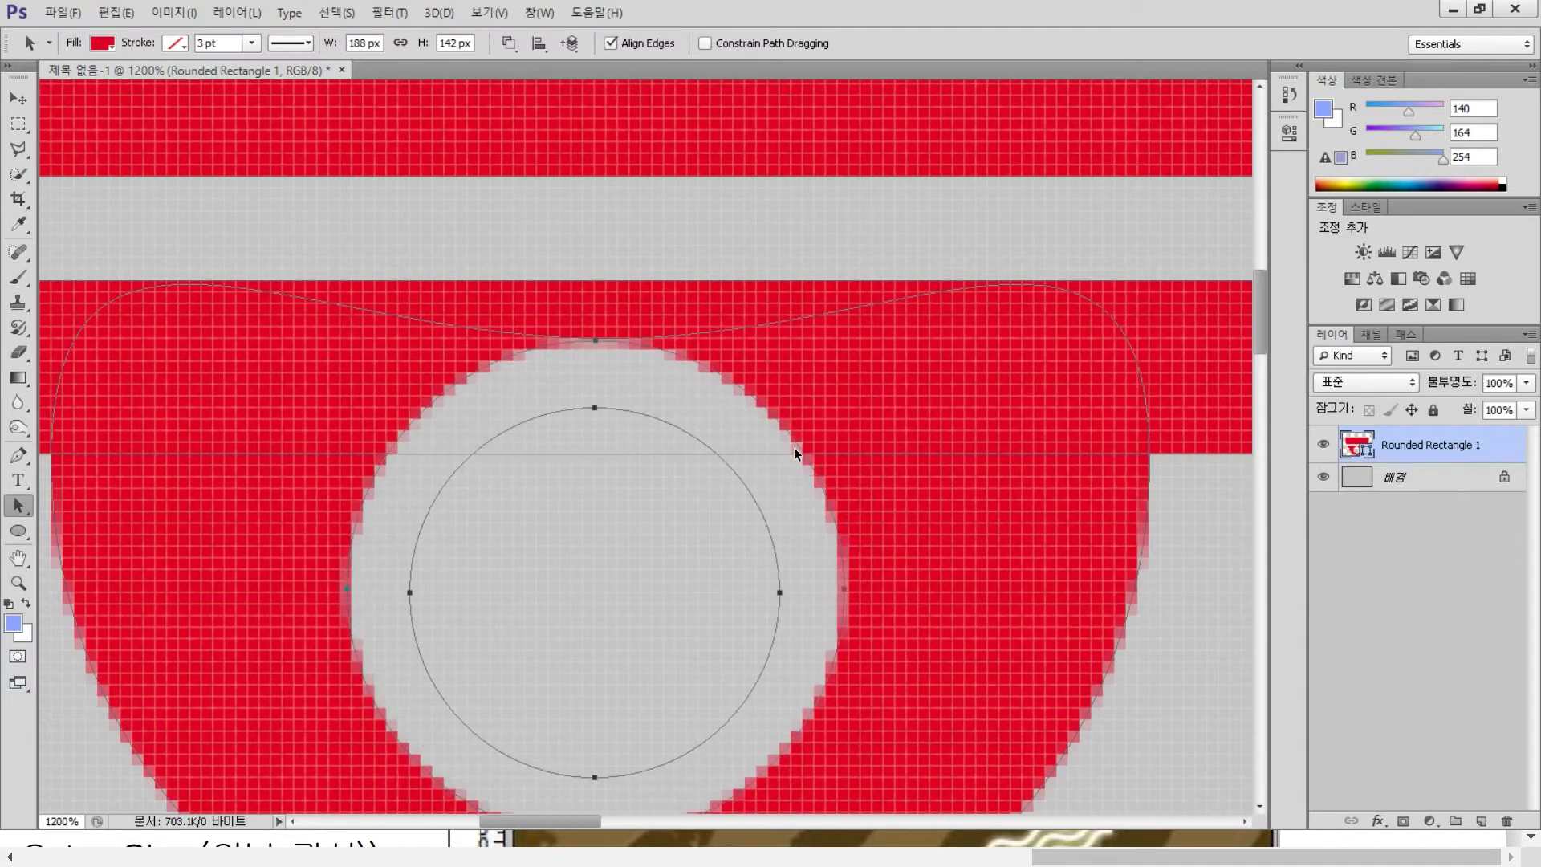
pyautogui.hotkey('ctrl', 'z')
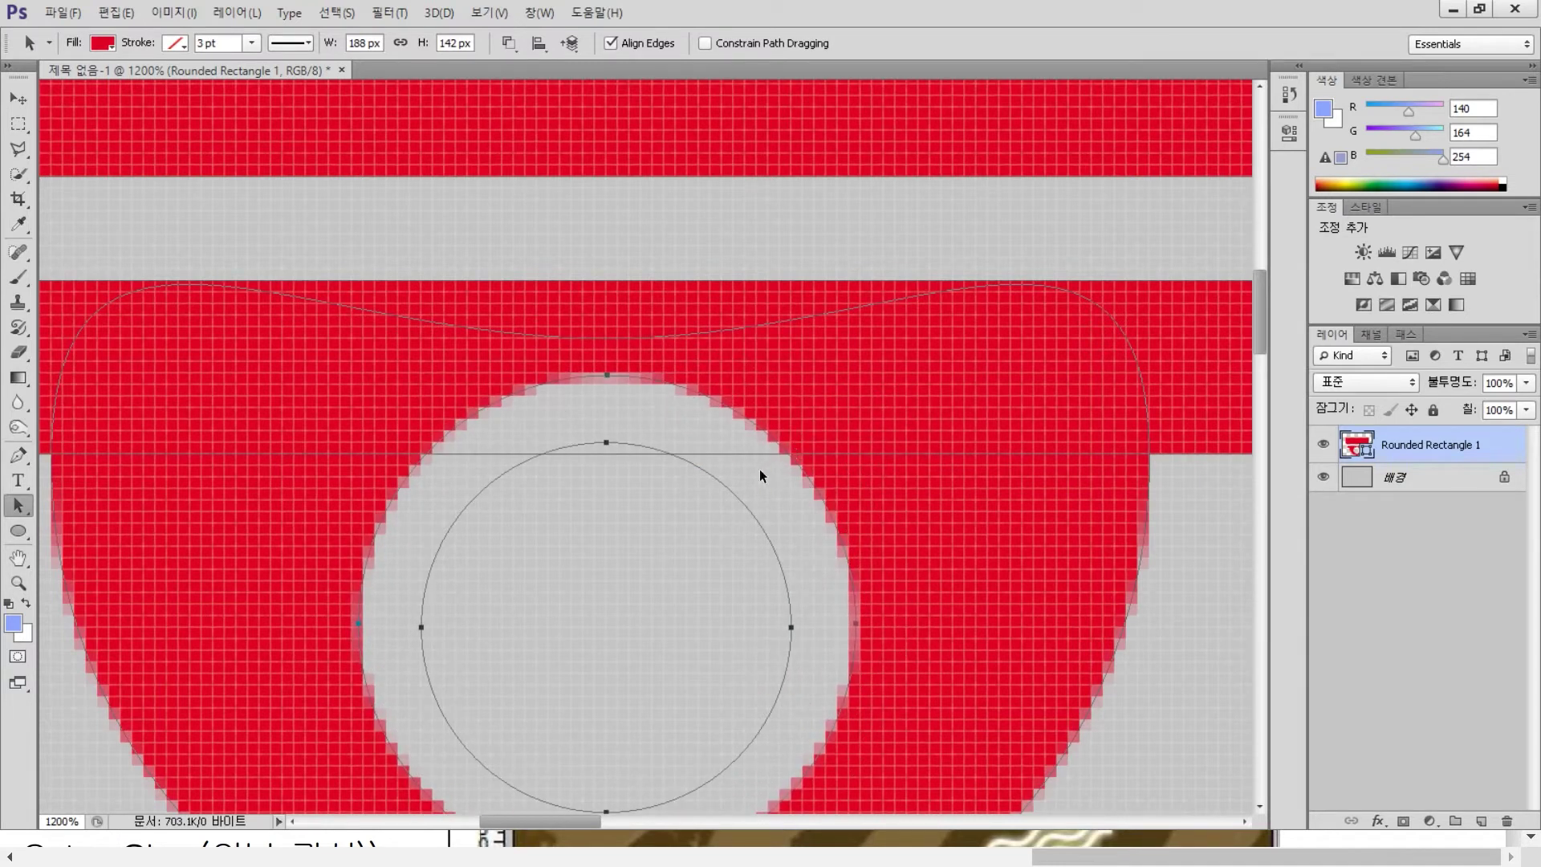
pyautogui.click(626, 434)
pyautogui.click(634, 442)
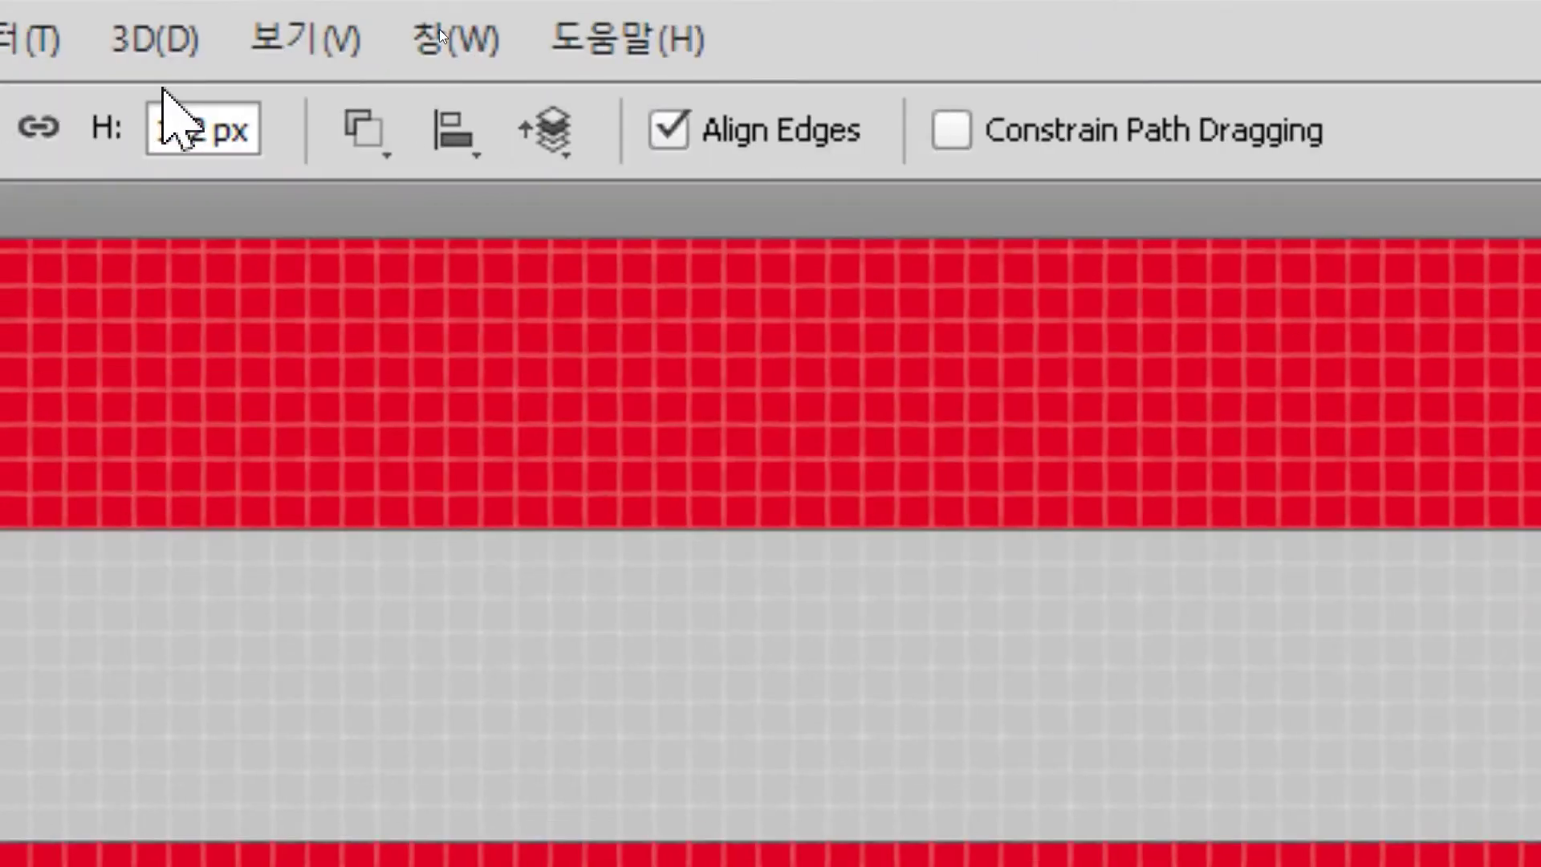
pyautogui.click(405, 149)
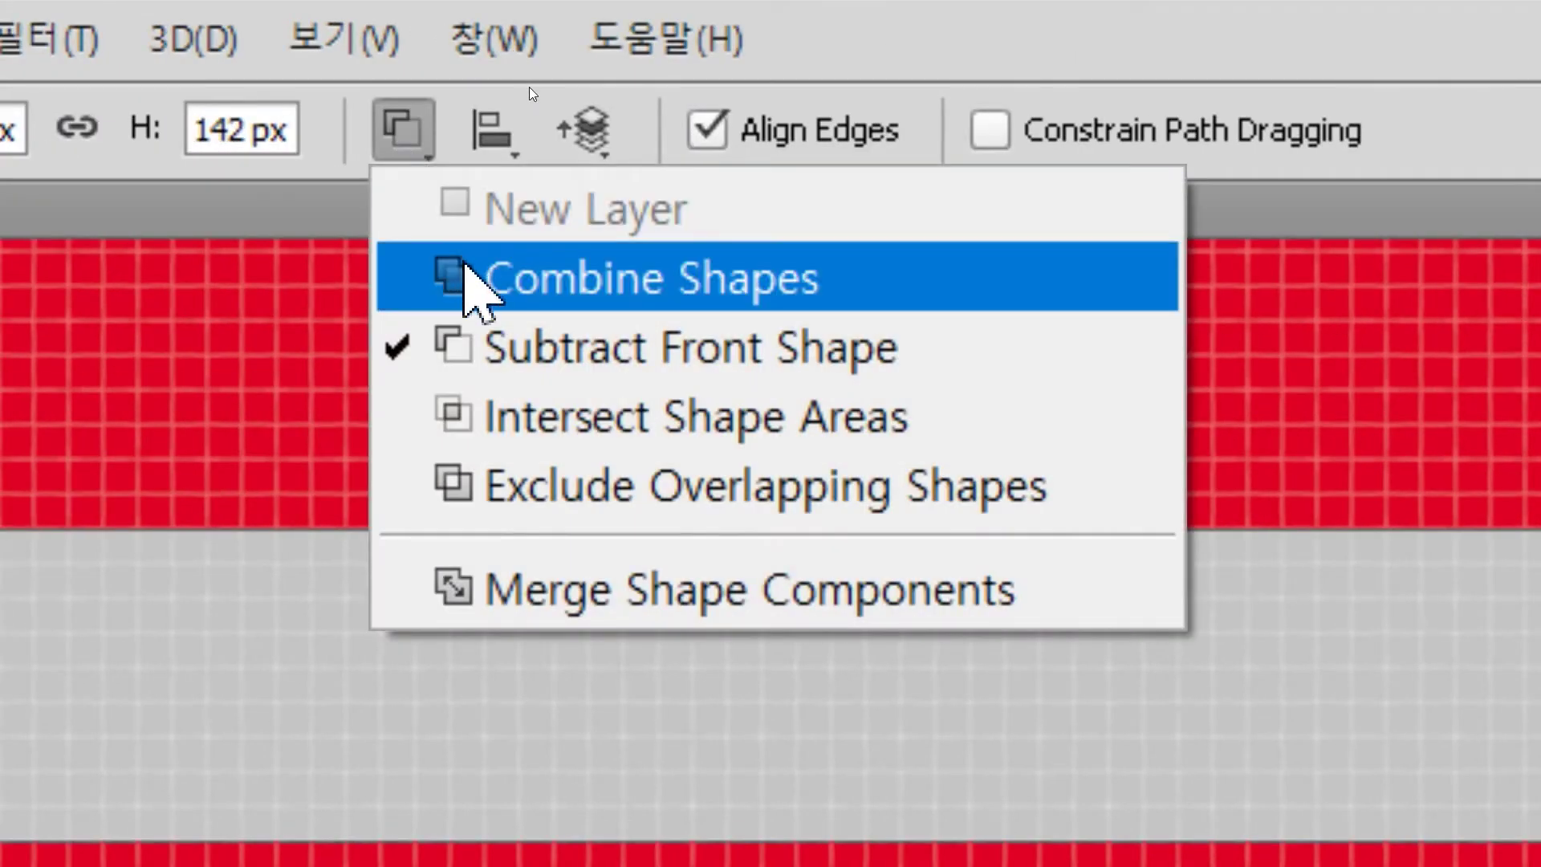
pyautogui.click(464, 265)
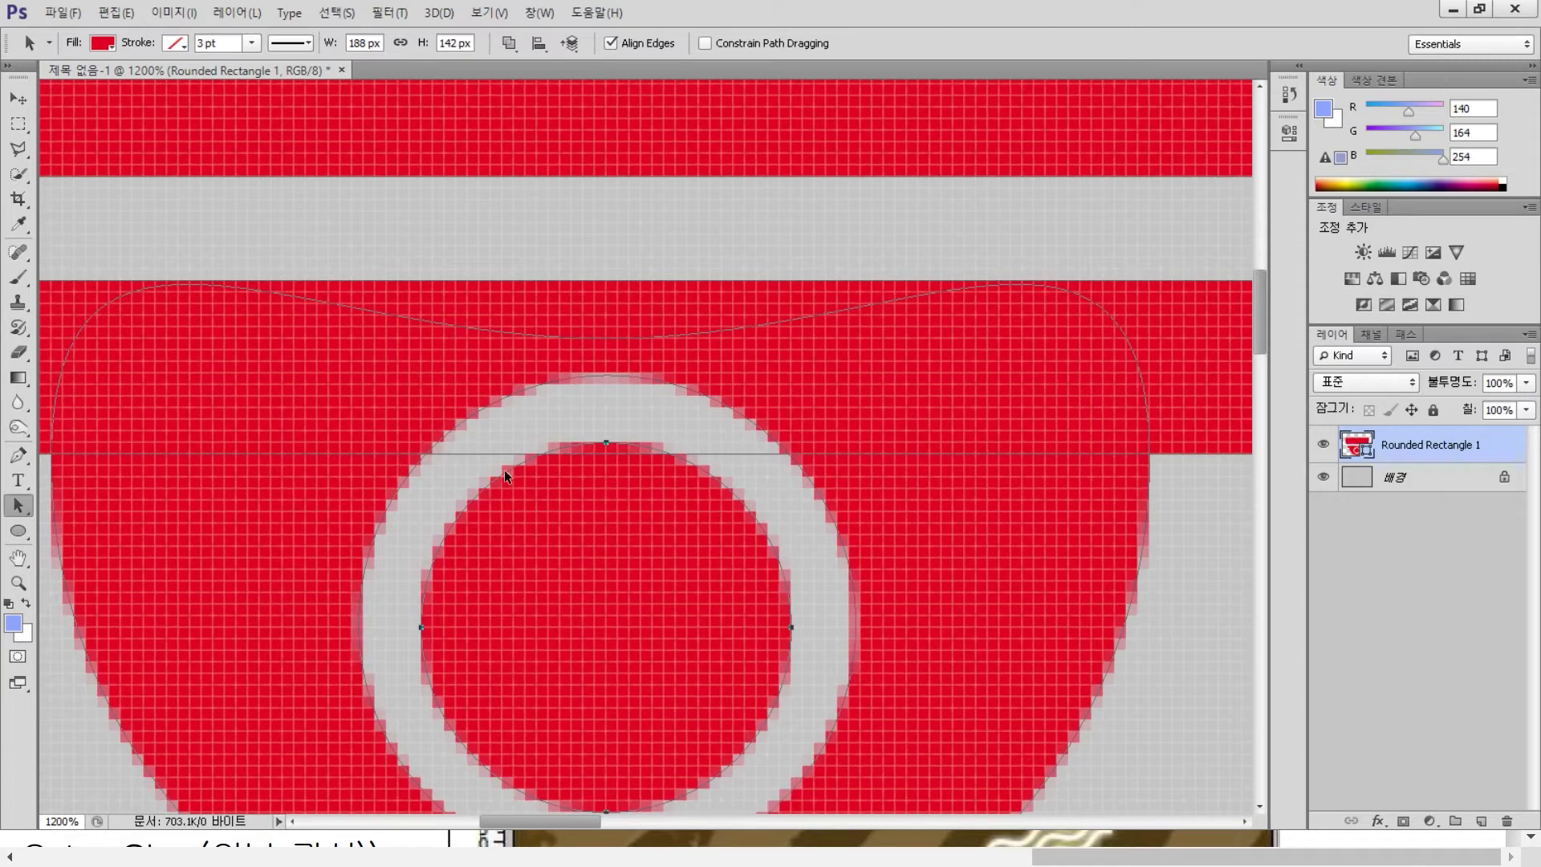
# - Duplicate the filled inner circle with the Path Selection tool, offsetting the copy up and to the right
pyautogui.moveTo(498, 476); pyautogui.dragTo(633, 514)
pyautogui.hotkey('ctrl', 'z')
pyautogui.rightClick(17, 508)
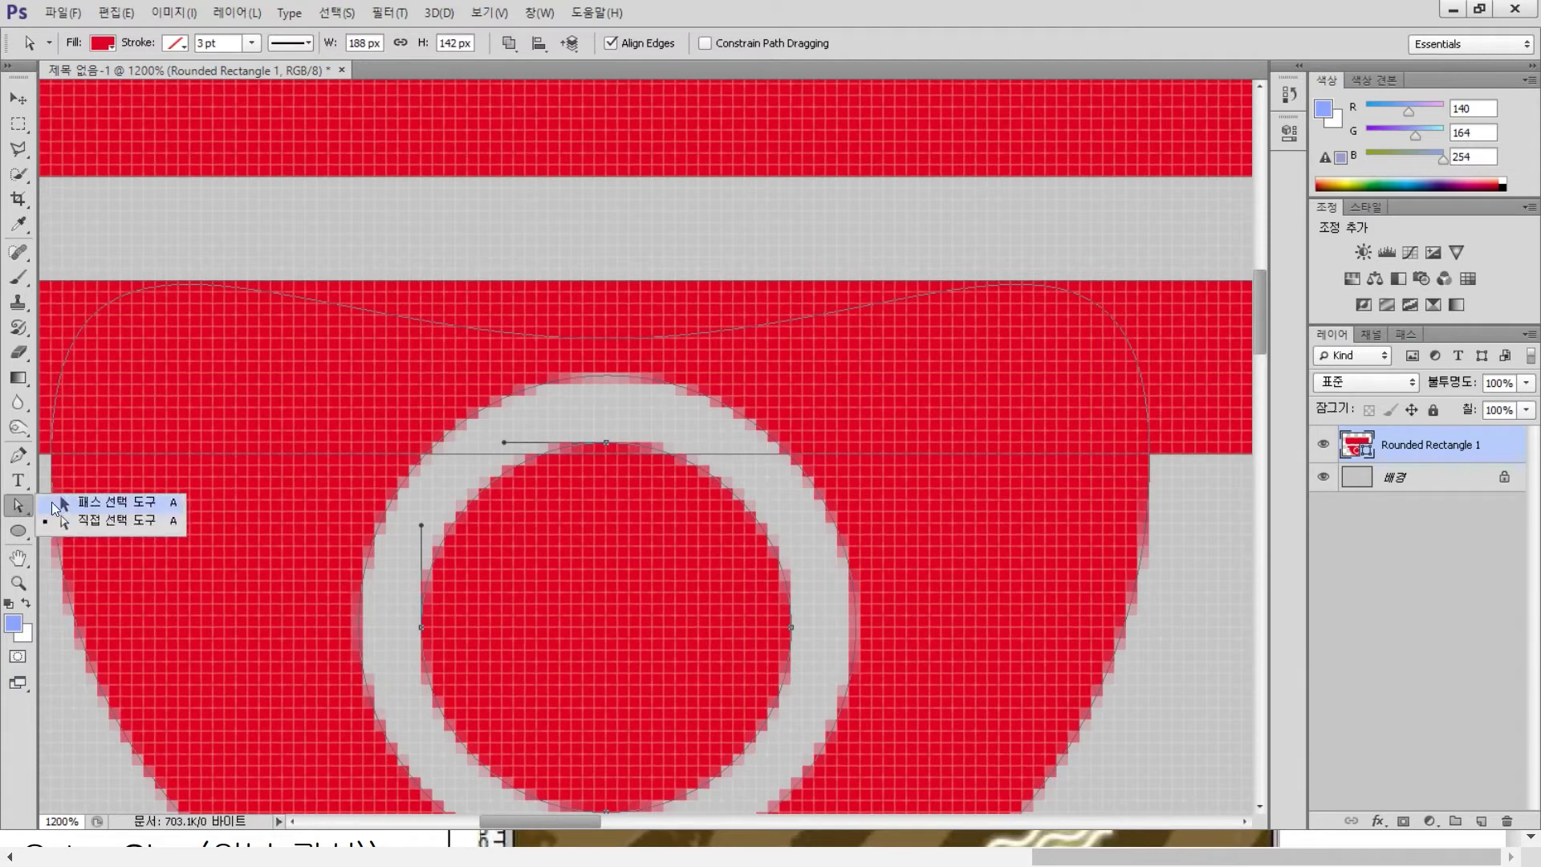
pyautogui.click(51, 503)
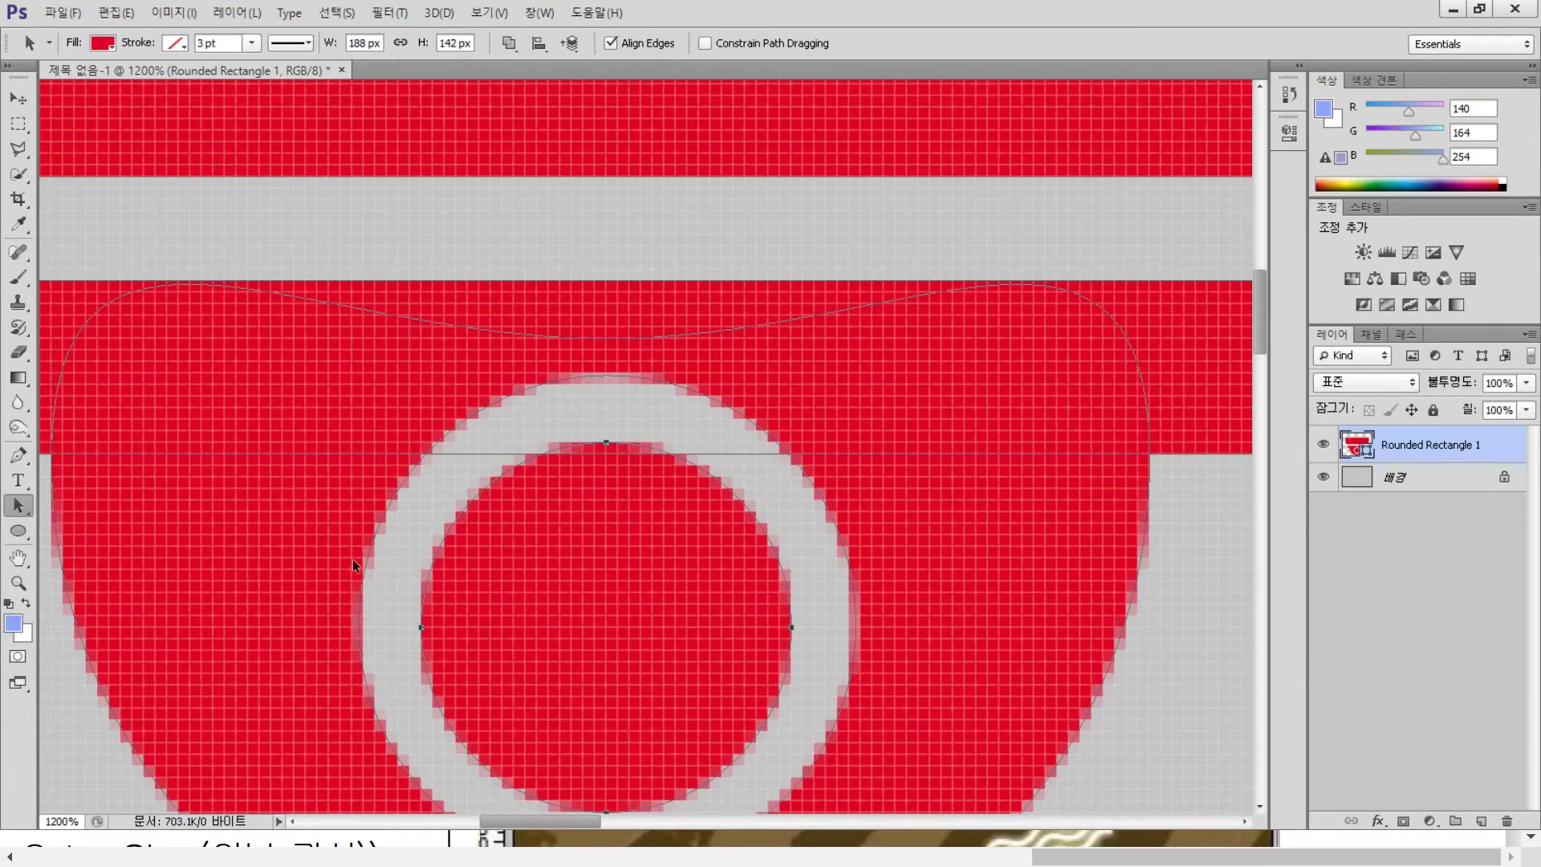
pyautogui.moveTo(427, 580); pyautogui.dragTo(748, 484)
pyautogui.hotkey('ctrl', 'z')
pyautogui.moveTo(551, 449); pyautogui.dragTo(719, 396)
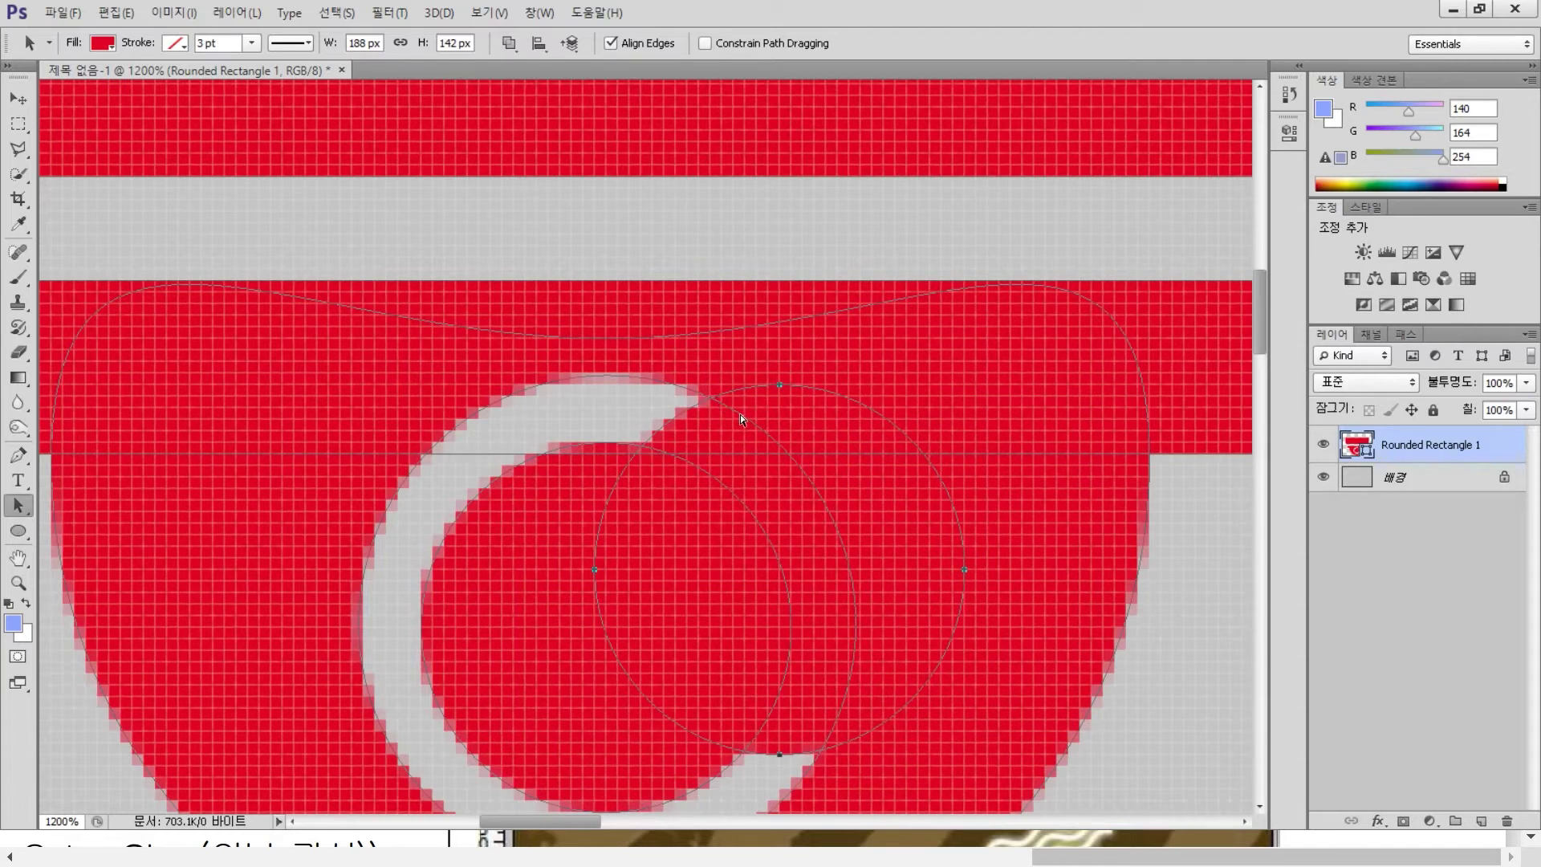
# - Scale the copied circle to 71.88% and centre it inside the filled circle at X 102.50 px, Y 118.50 px
pyautogui.hotkey('ctrl', 't')
pyautogui.moveTo(961, 386); pyautogui.dragTo(860, 488)
pyautogui.moveTo(782, 520); pyautogui.dragTo(663, 544)
pyautogui.scroll(-3, 700, 532)
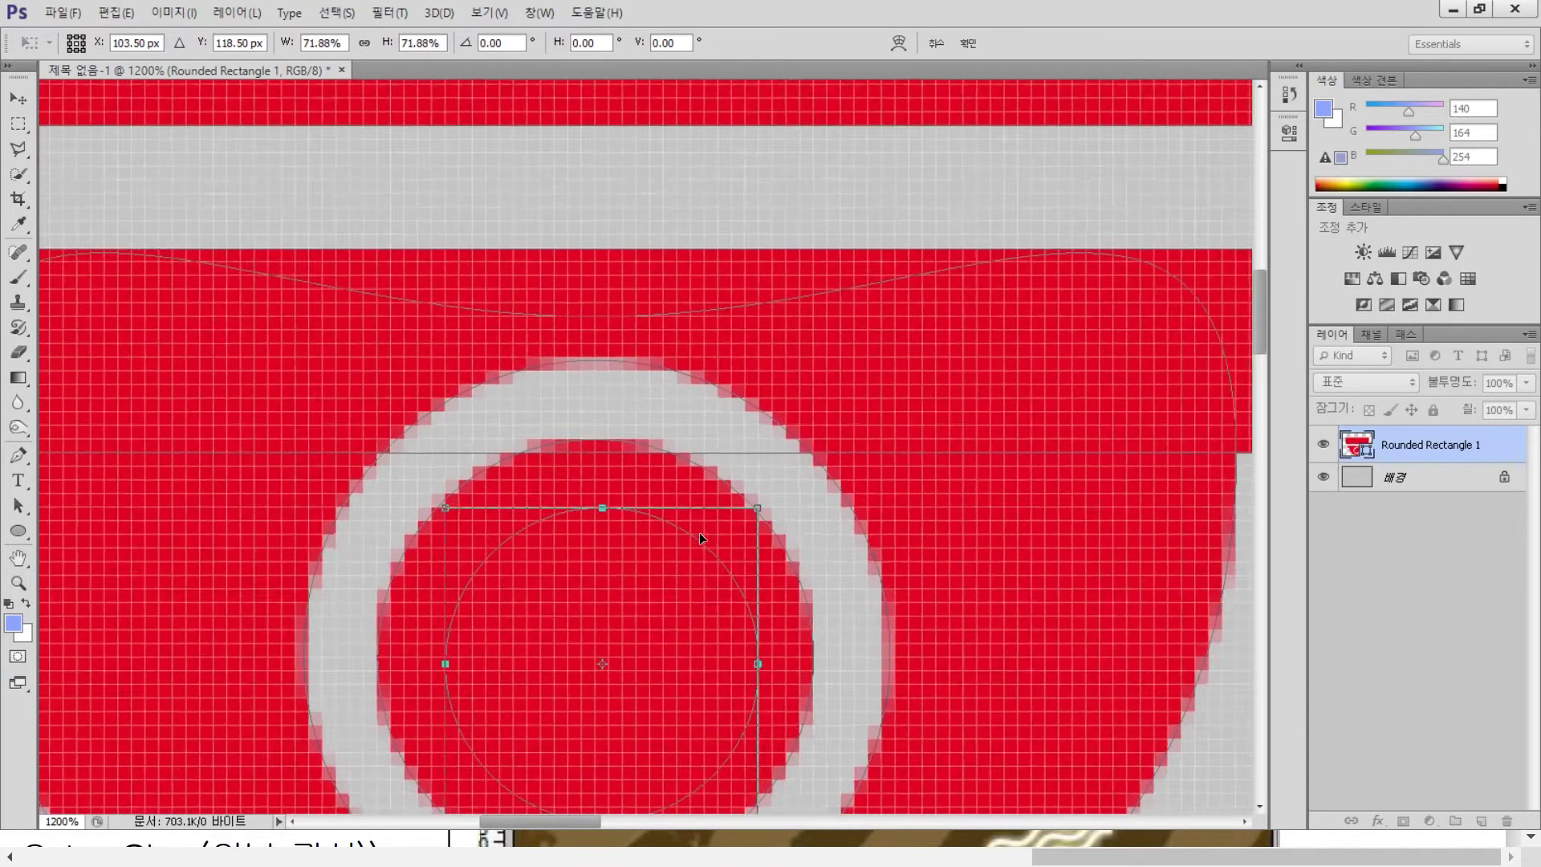
pyautogui.hotkey('ctrl', '+')
pyautogui.moveTo(704, 440); pyautogui.dragTo(704, 438)
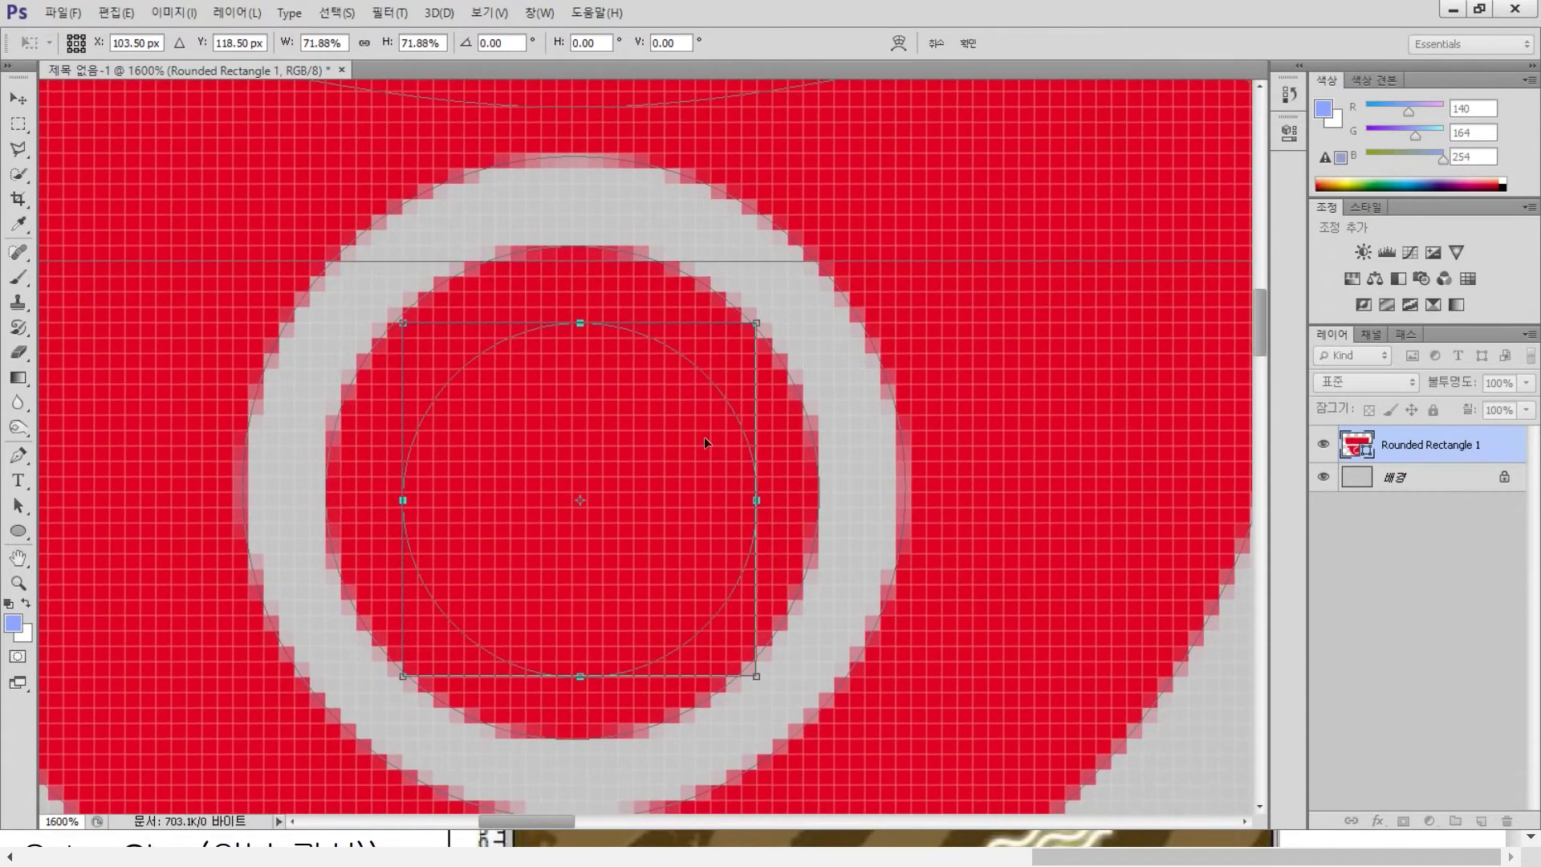
pyautogui.press('Left')
pyautogui.press('Up')
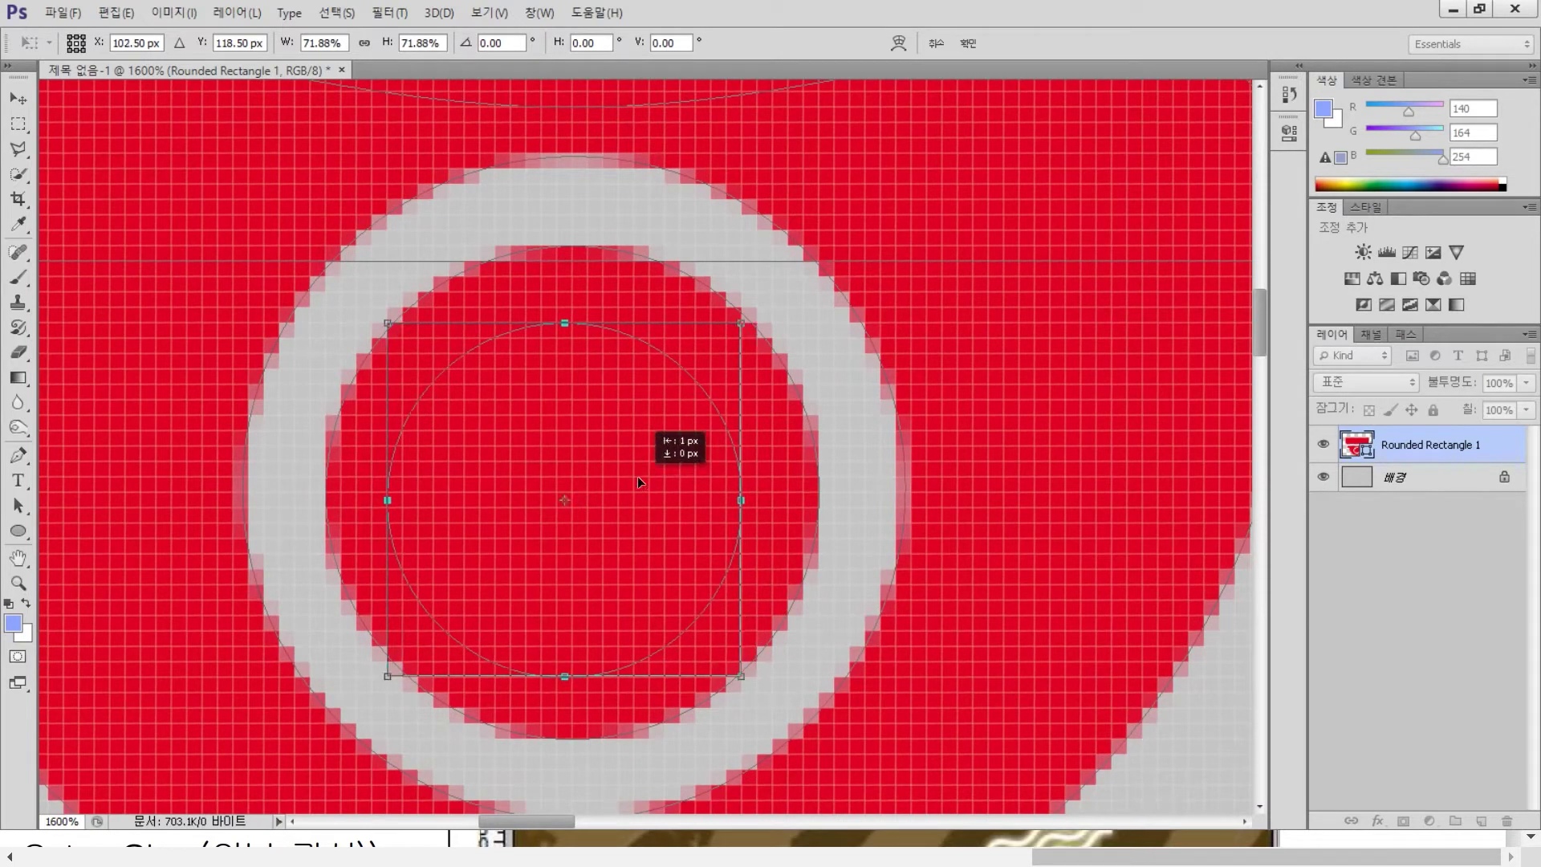
pyautogui.press('Down')
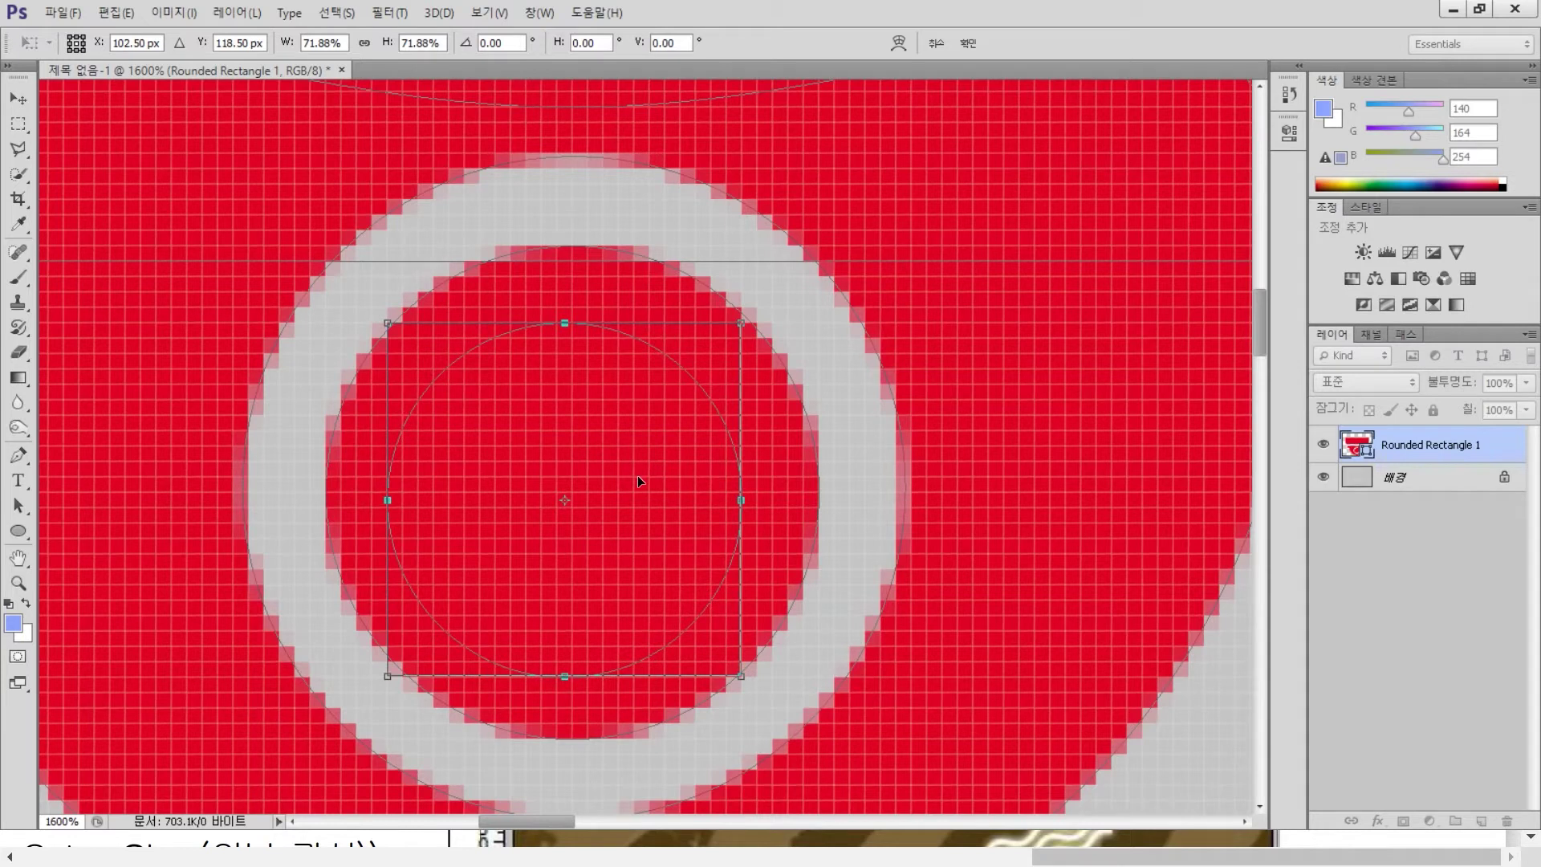
pyautogui.press('Return')
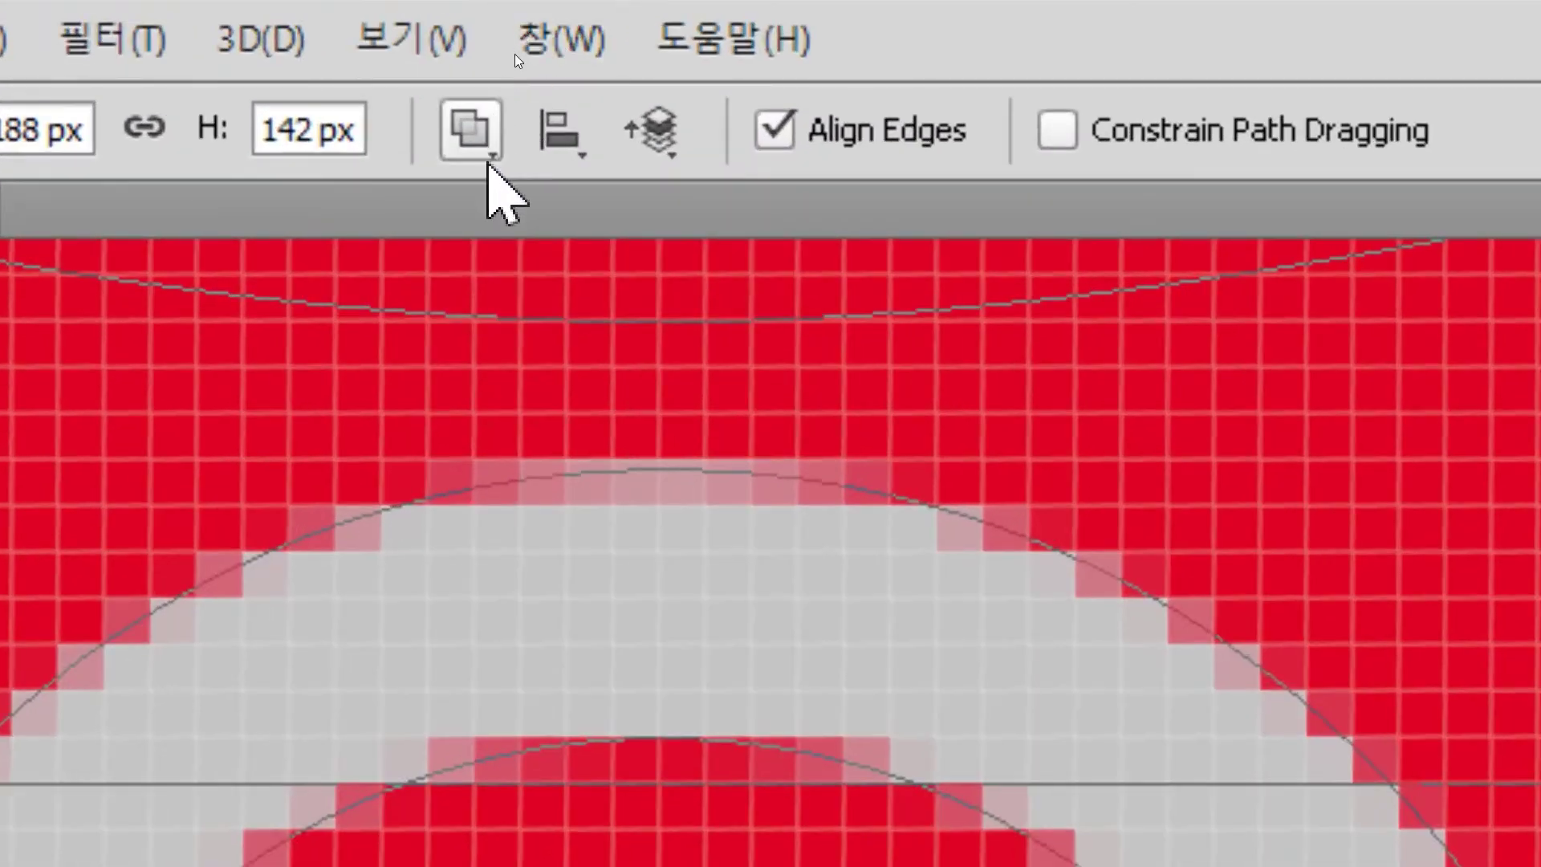
# - Set the innermost circle's path operation to Subtract Front Shape, leaving a red ring around it
pyautogui.click(490, 132)
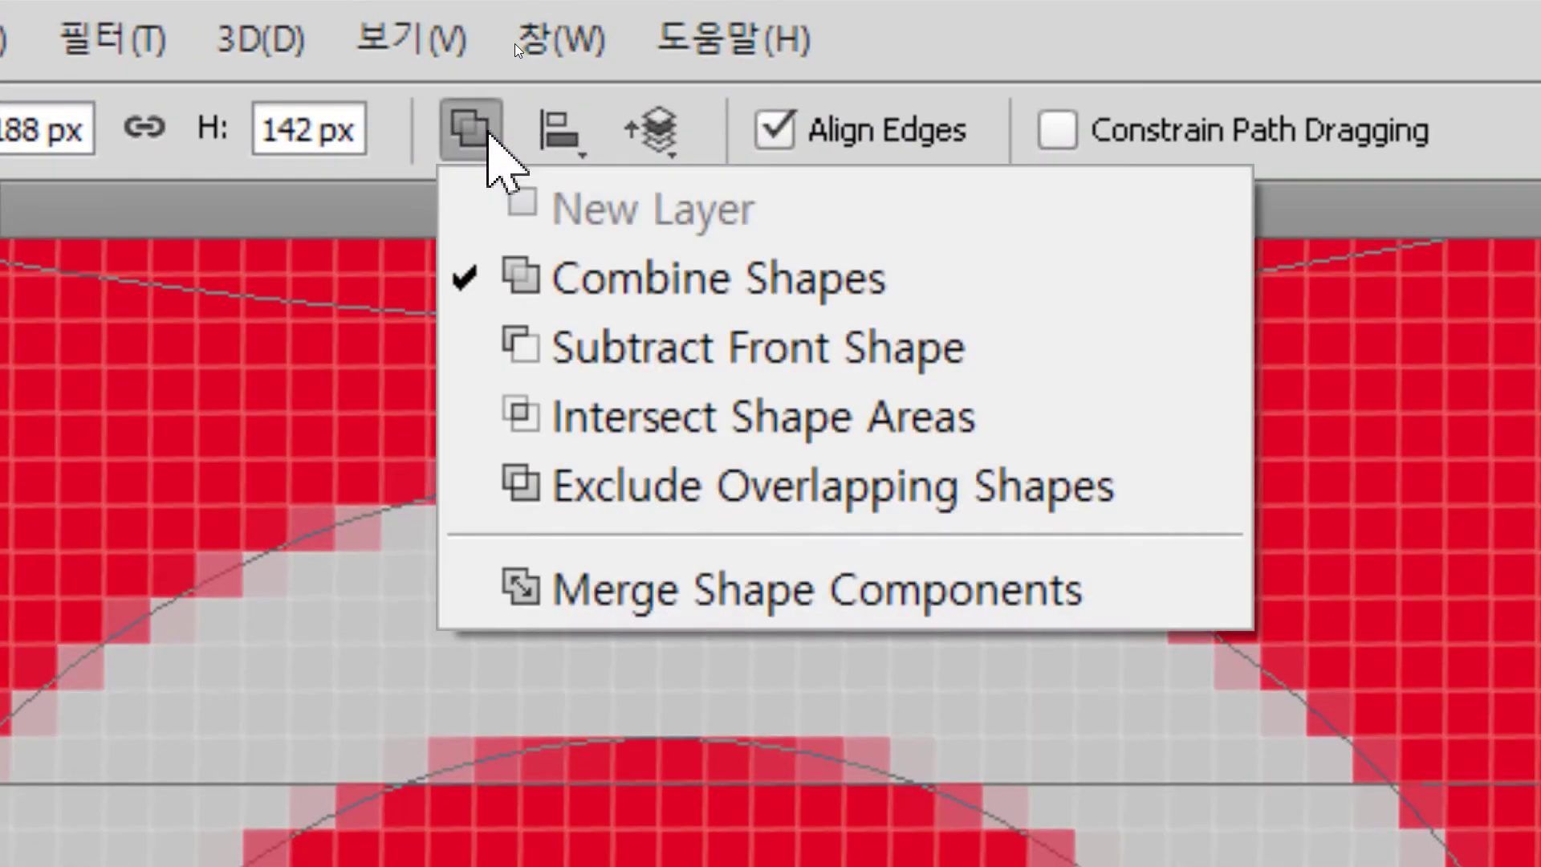
pyautogui.click(536, 325)
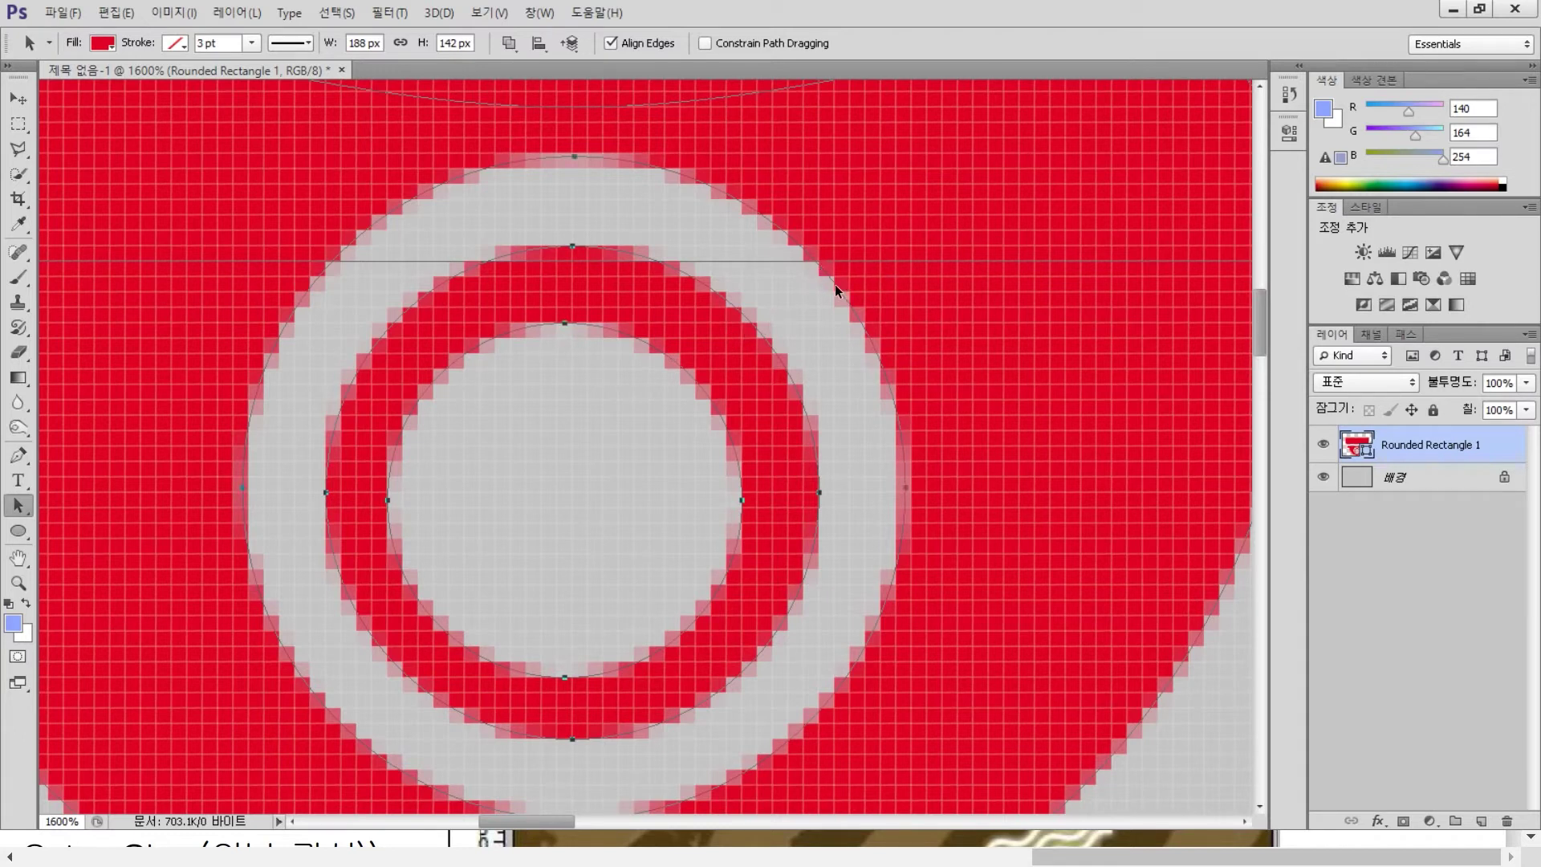
# - Align the three selected concentric circles by their horizontal centres and vertical centres
pyautogui.moveTo(835, 284); pyautogui.dragTo(896, 264)
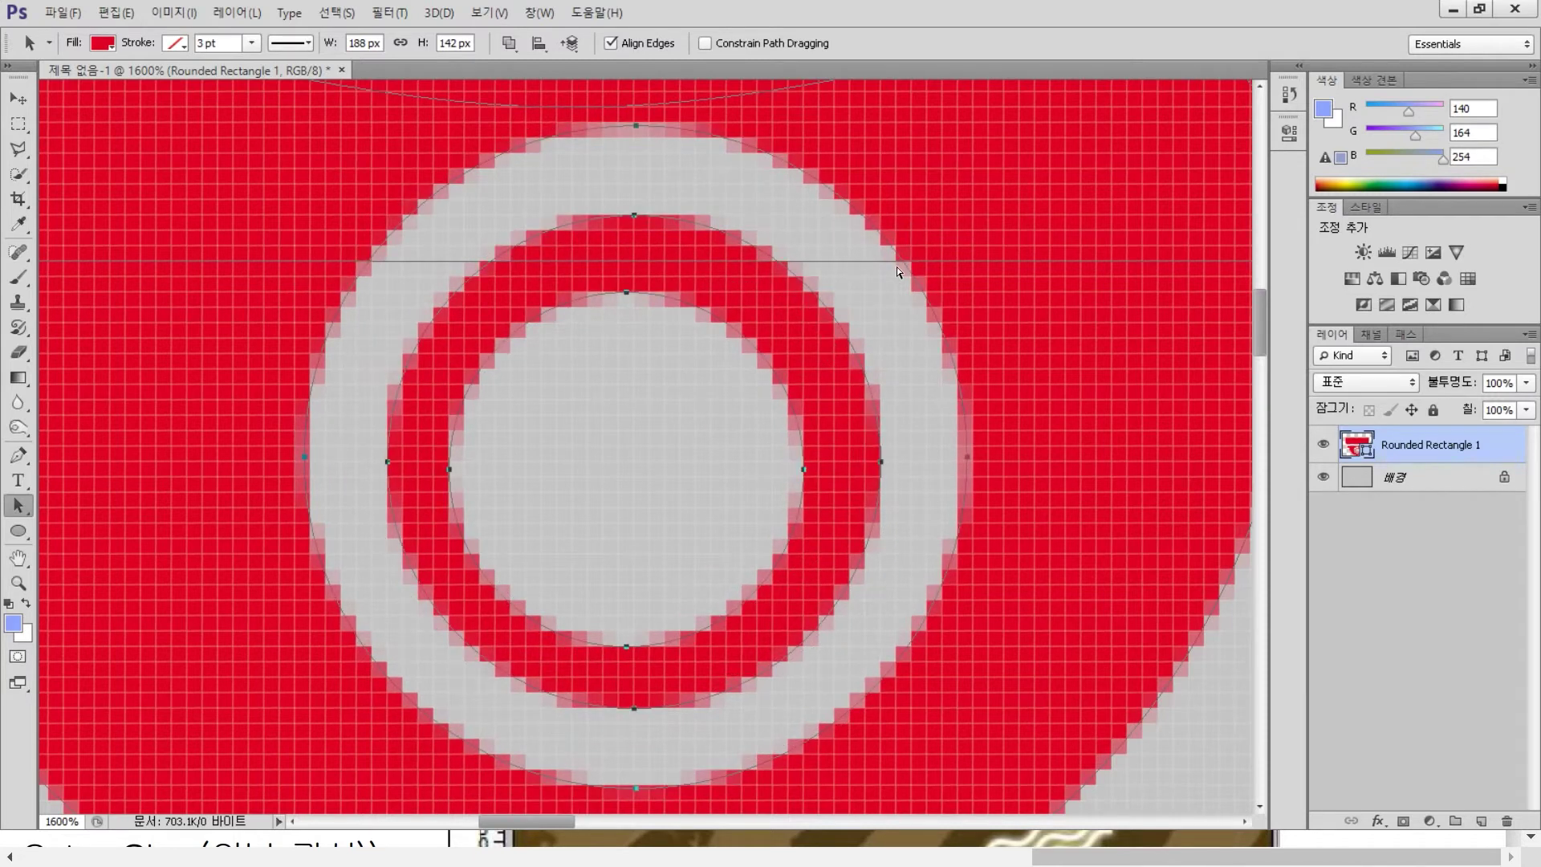
pyautogui.hotkey('ctrl', 'z')
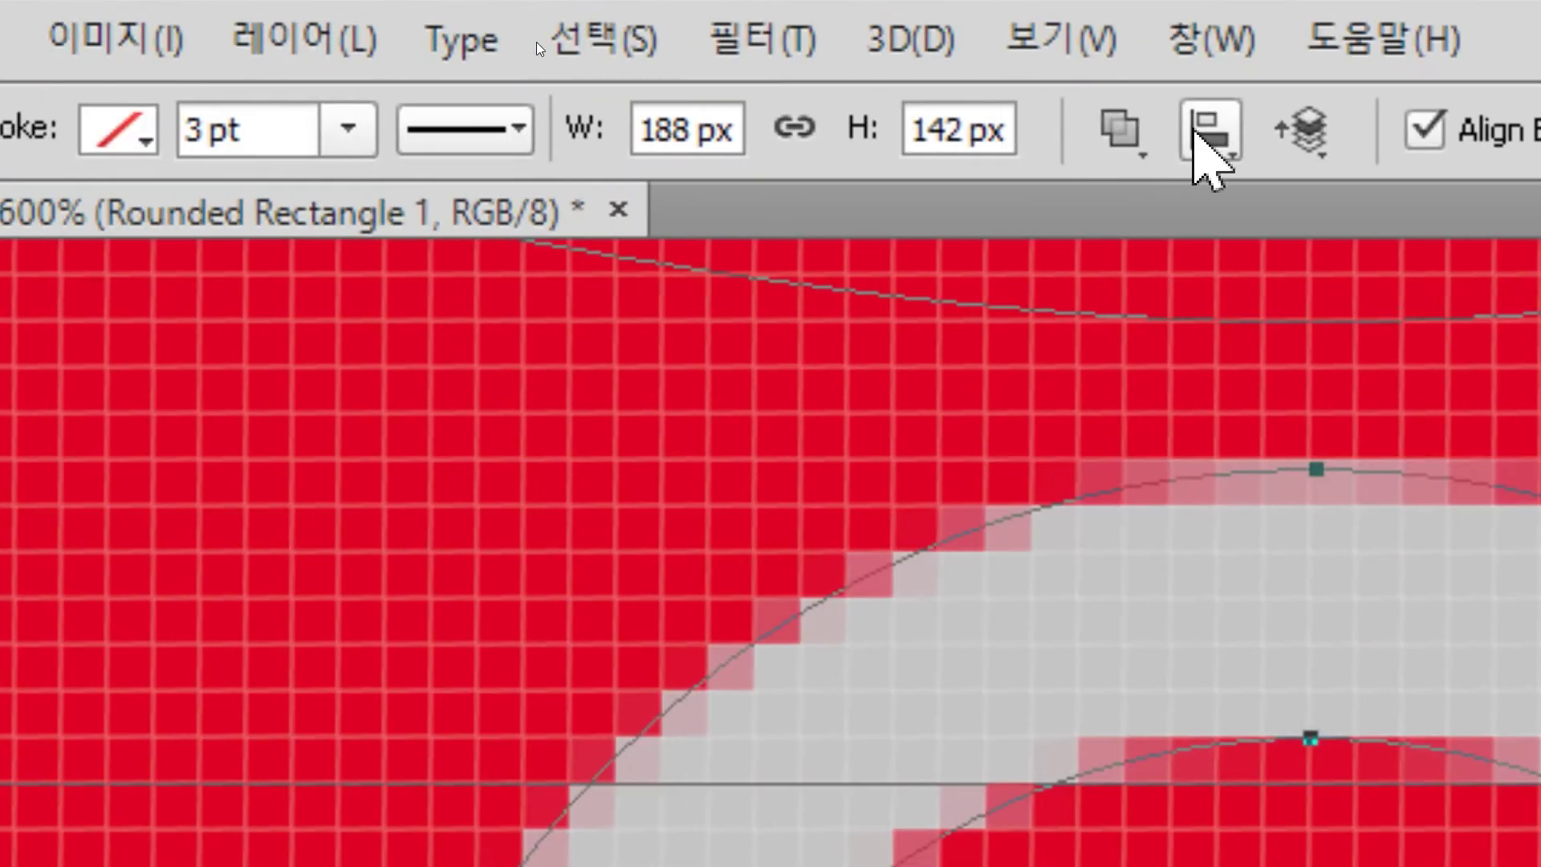
pyautogui.click(1211, 131)
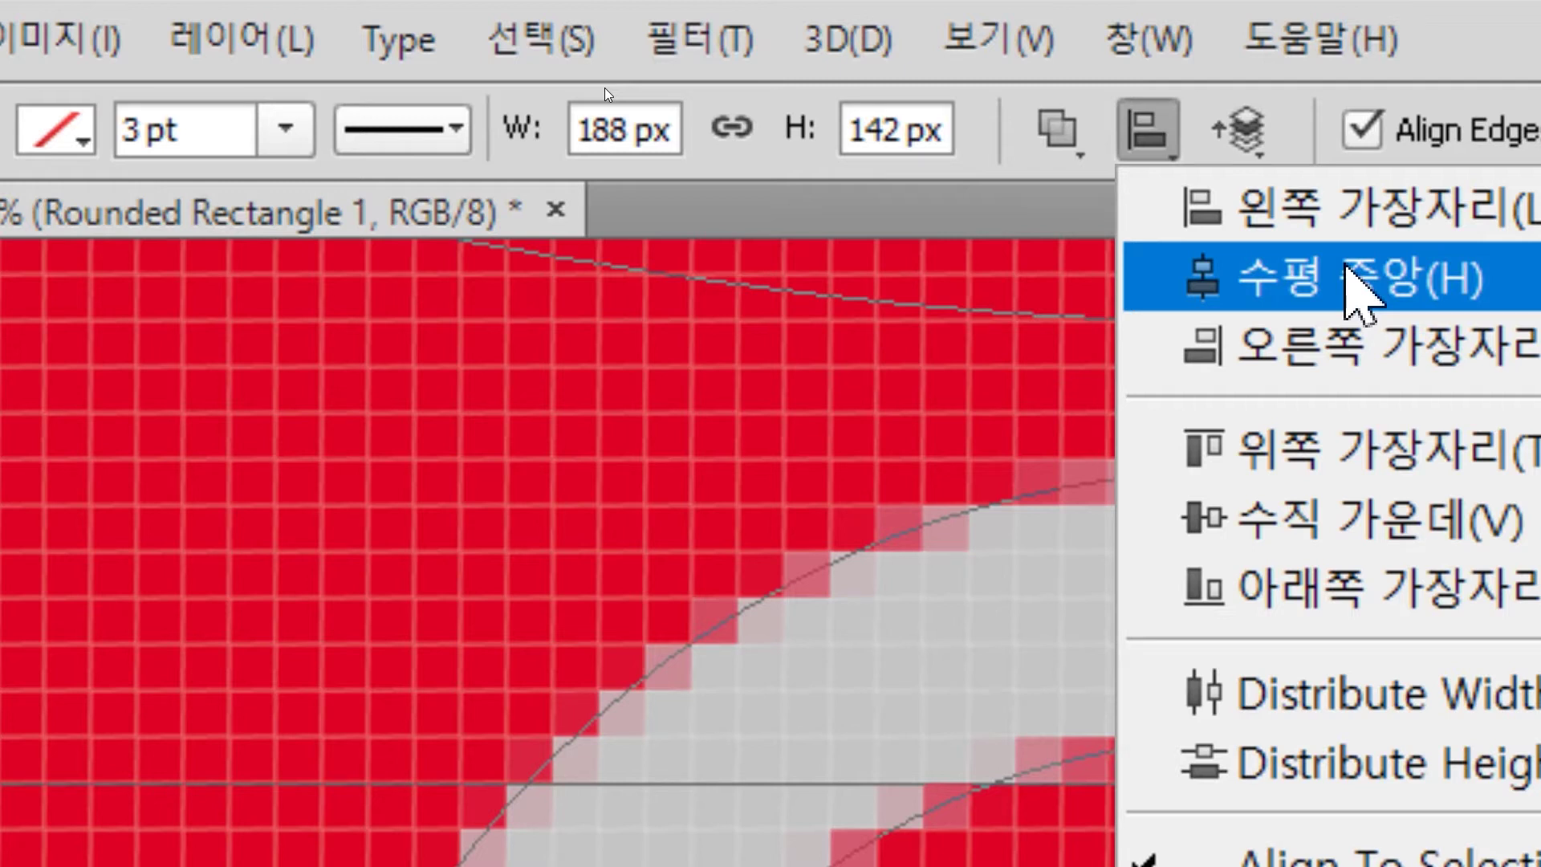
pyautogui.click(1356, 285)
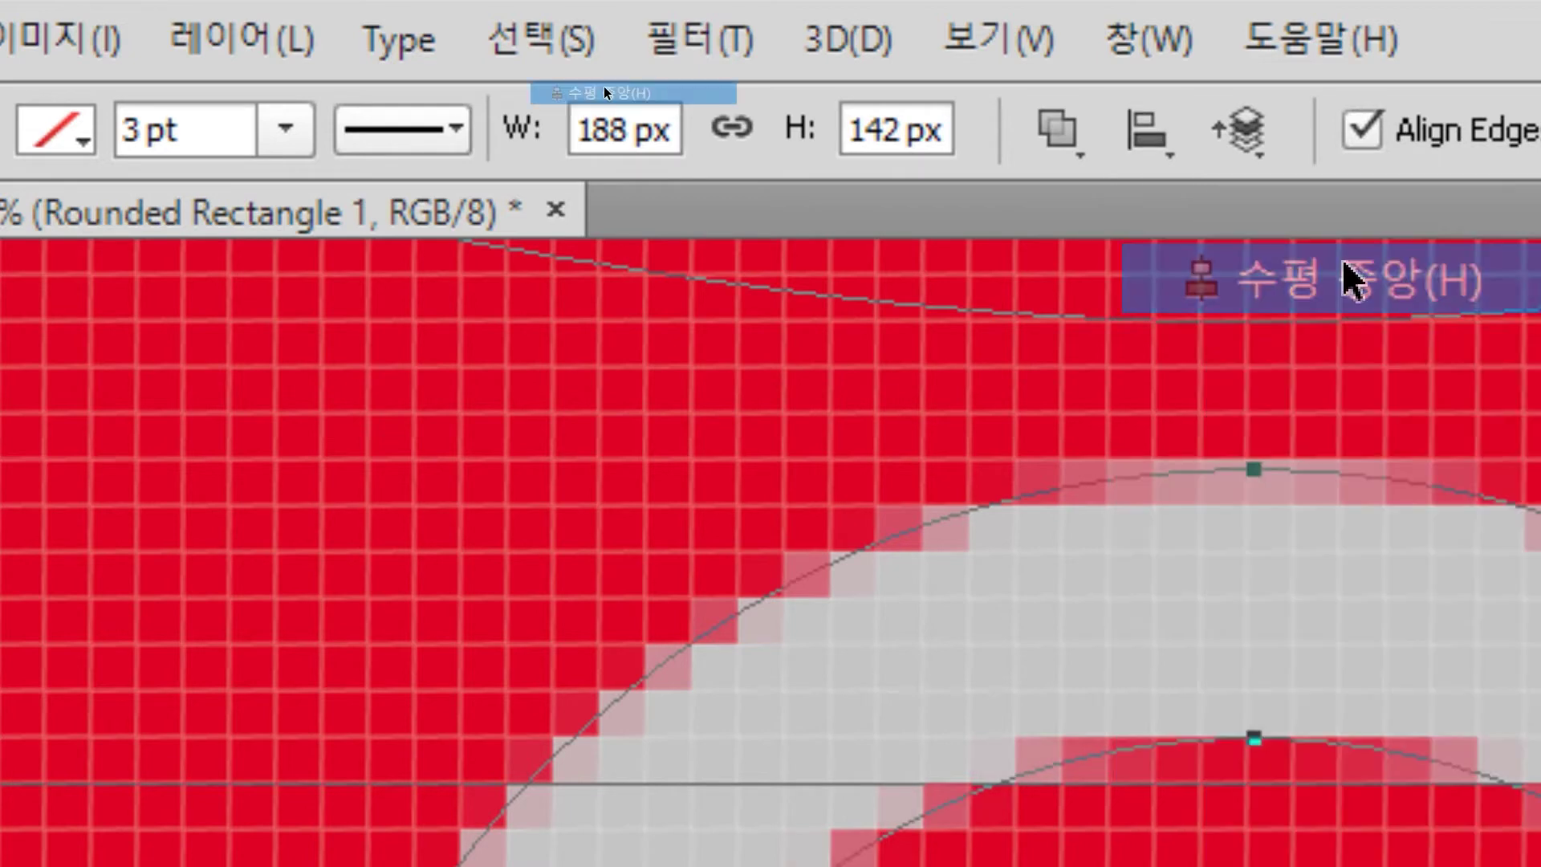
pyautogui.click(1143, 132)
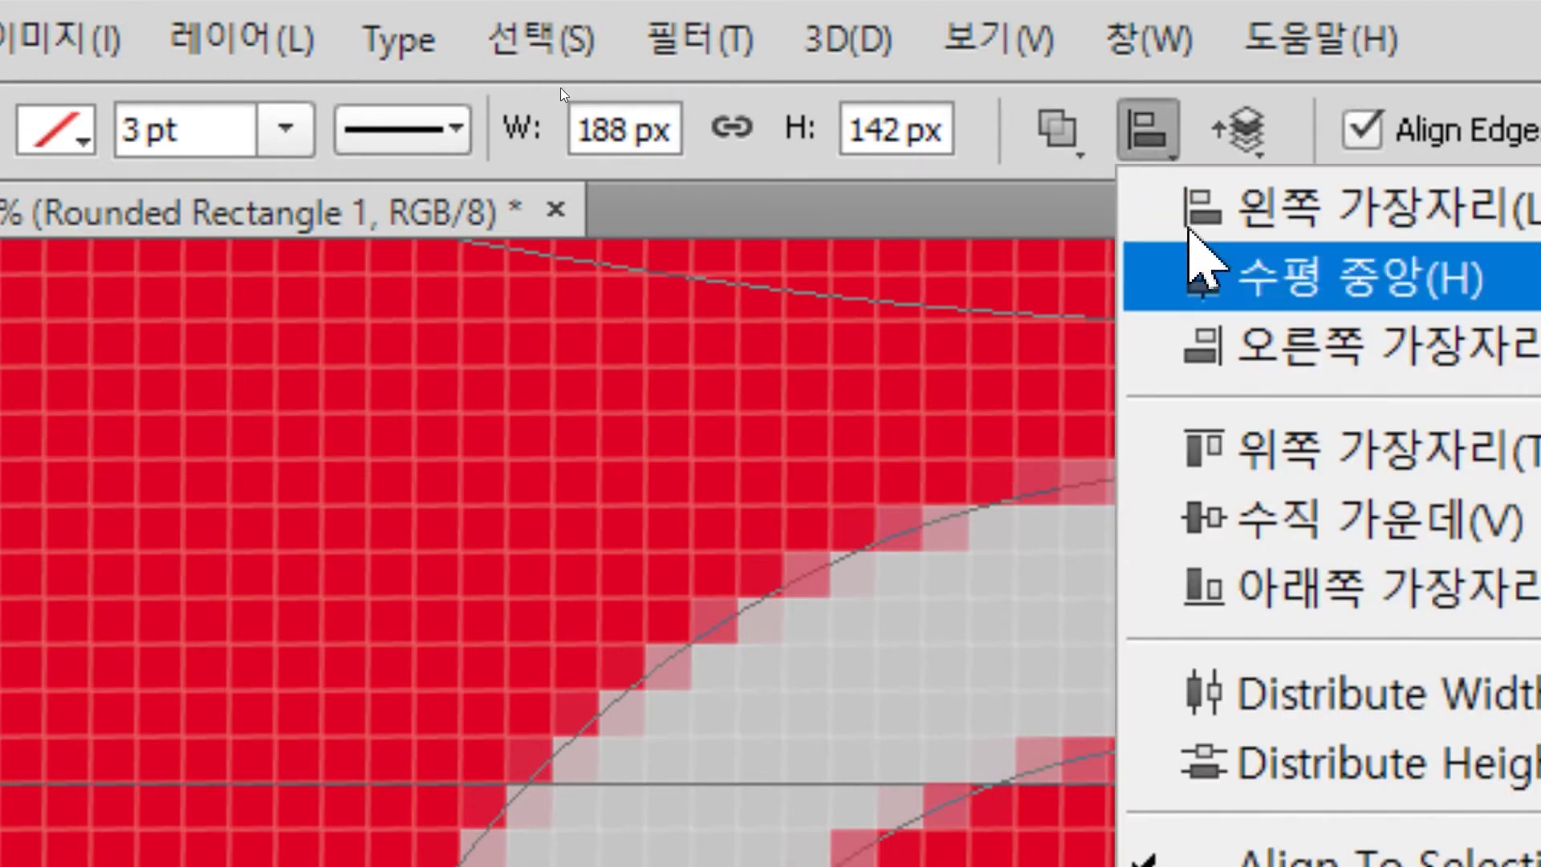
pyautogui.click(1272, 518)
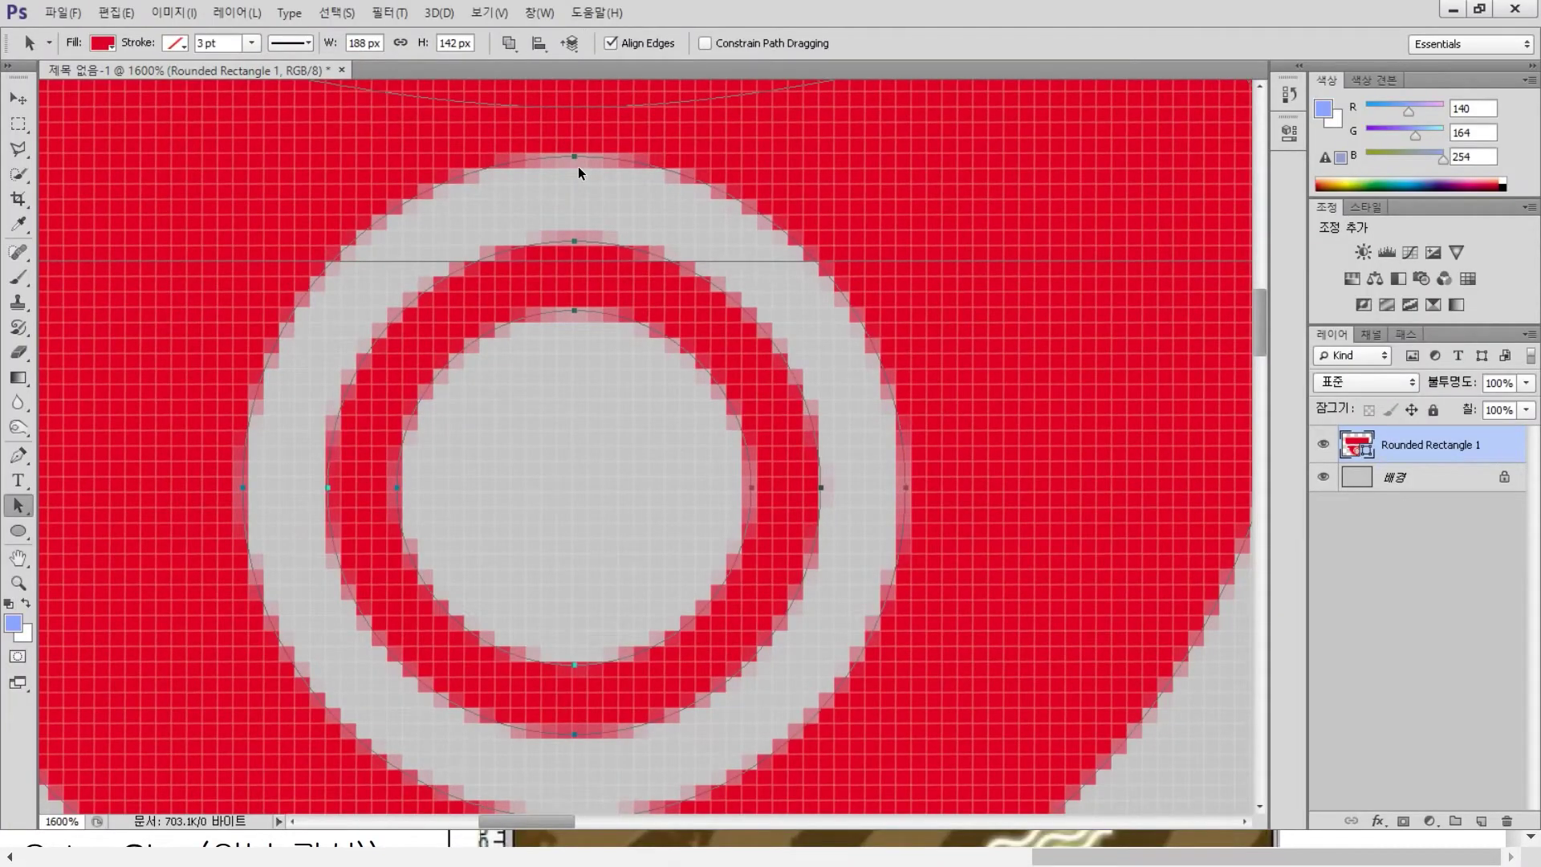
# - Save the Rounded Rectangle 1 shape path as a permanent path named "카메라 모양"
pyautogui.hotkey('ctrl', '-')
pyautogui.hotkey('ctrl', '-')
pyautogui.hotkey('ctrl', '-')
pyautogui.hotkey('ctrl', '-')
pyautogui.hotkey('ctrl', '-')
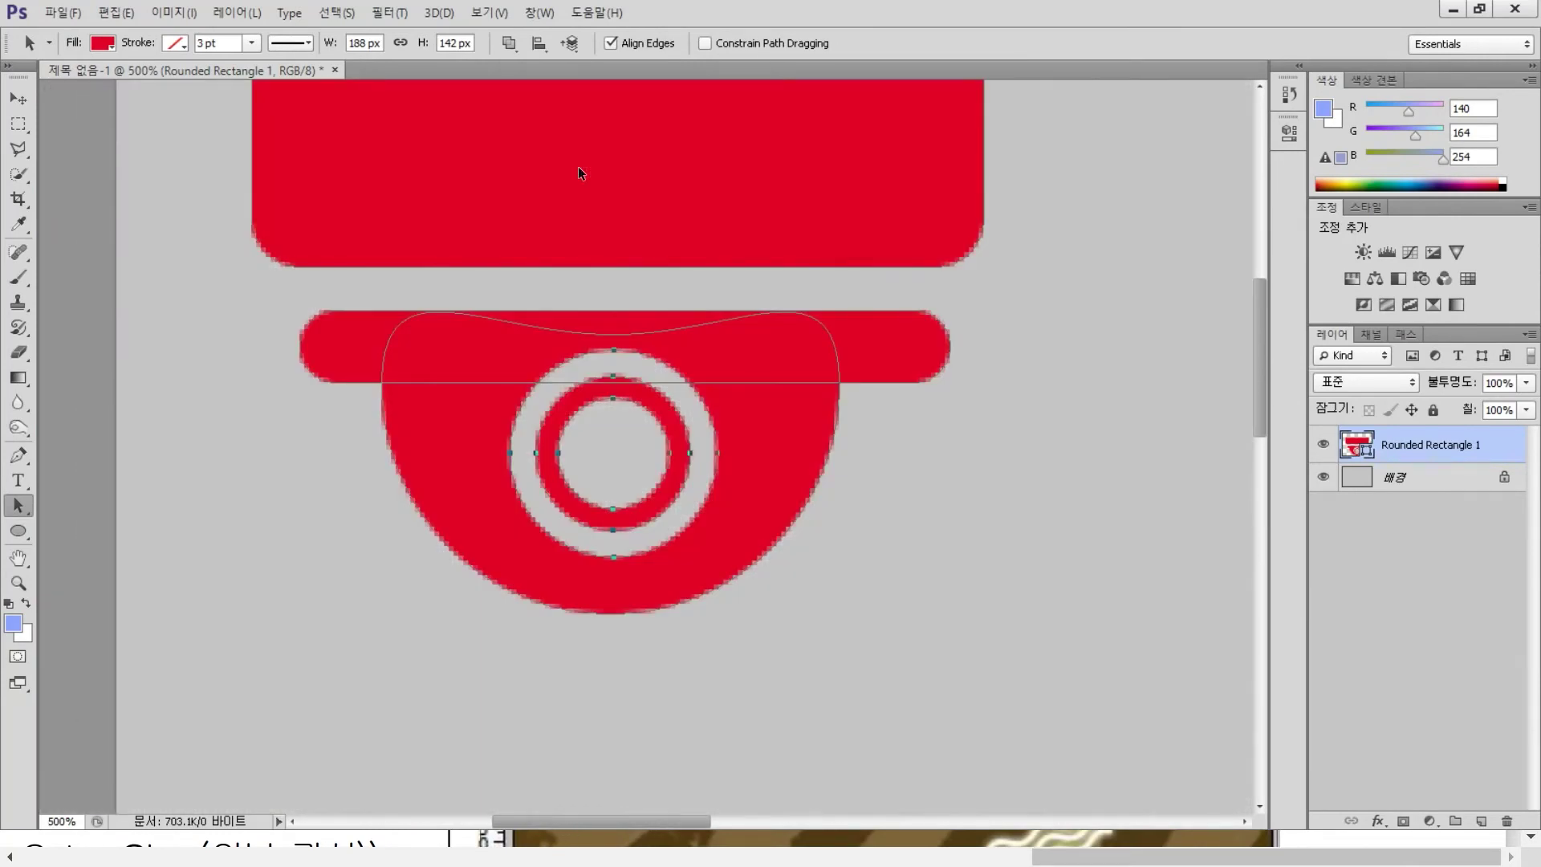
pyautogui.moveTo(609, 447); pyautogui.dragTo(618, 629)
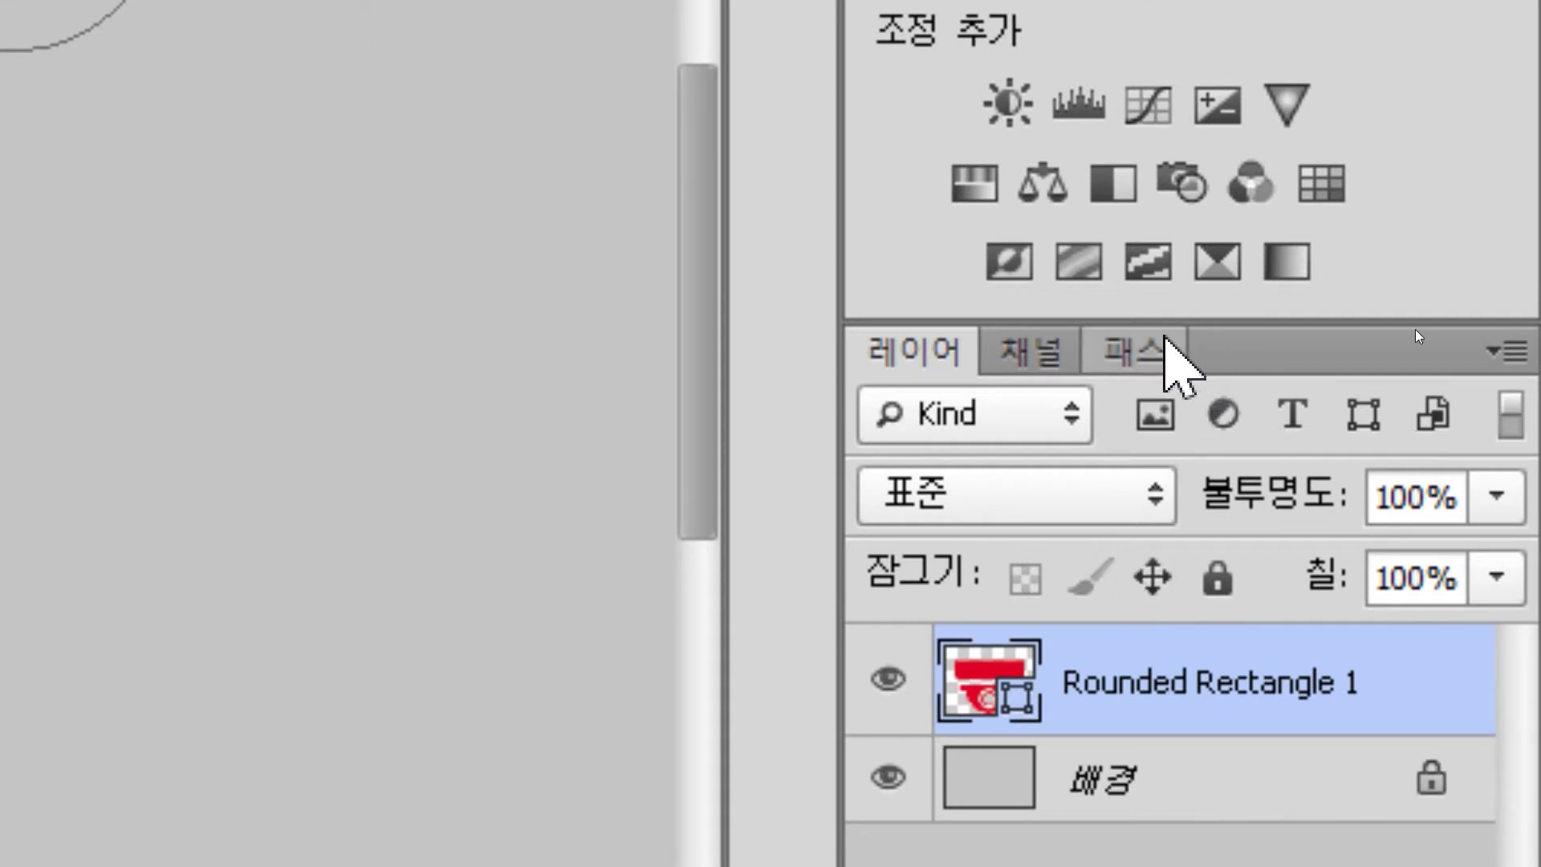
pyautogui.click(1148, 358)
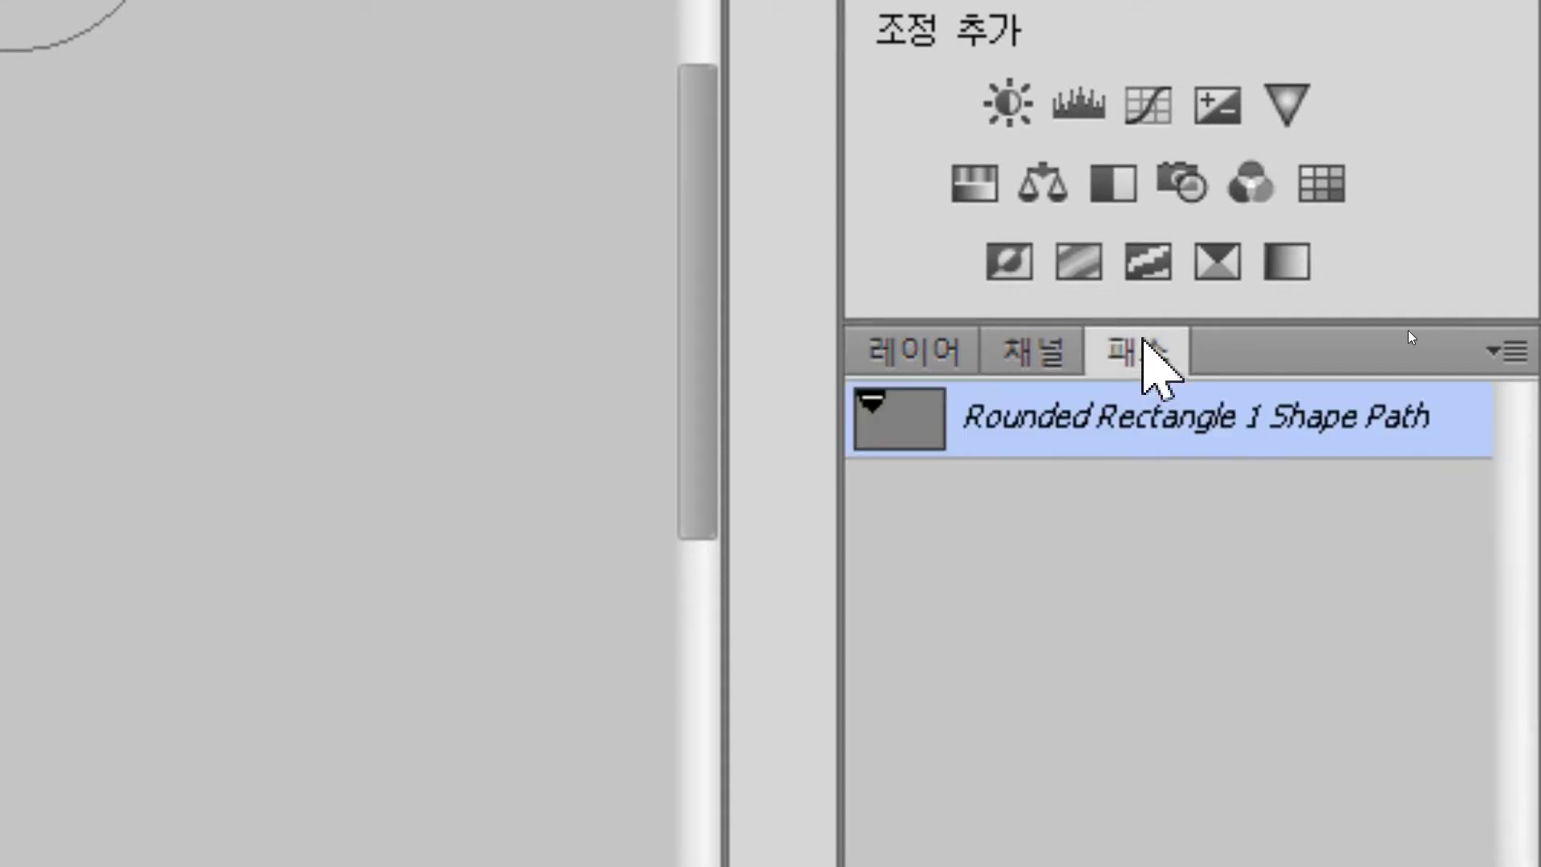
pyautogui.doubleClick(1081, 450)
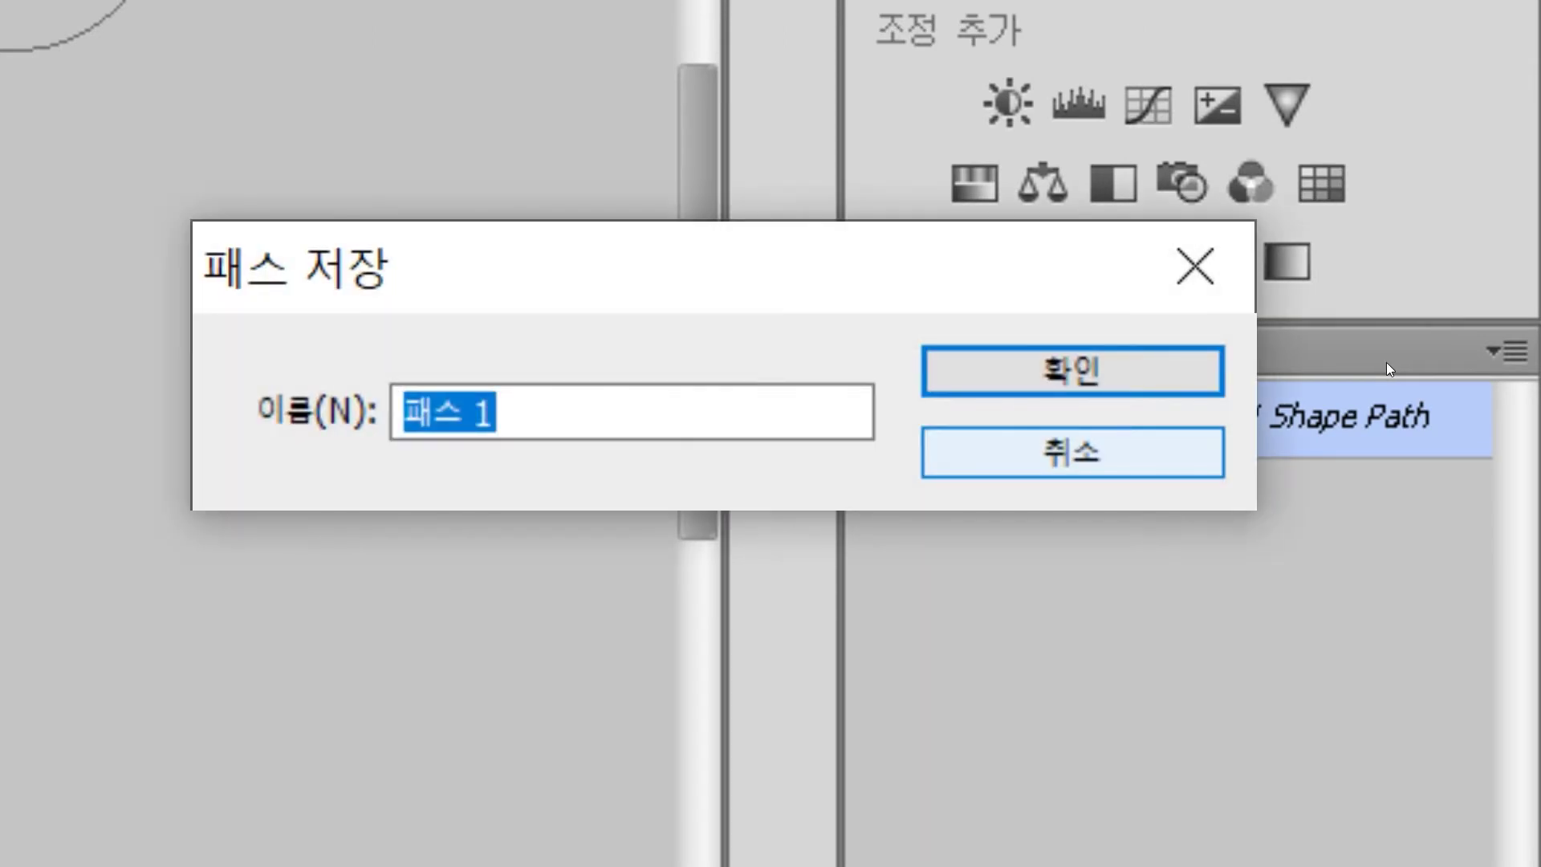
pyautogui.write('zk')
pyautogui.press('BackSpace')
pyautogui.press('BackSpace')
pyautogui.write('카')
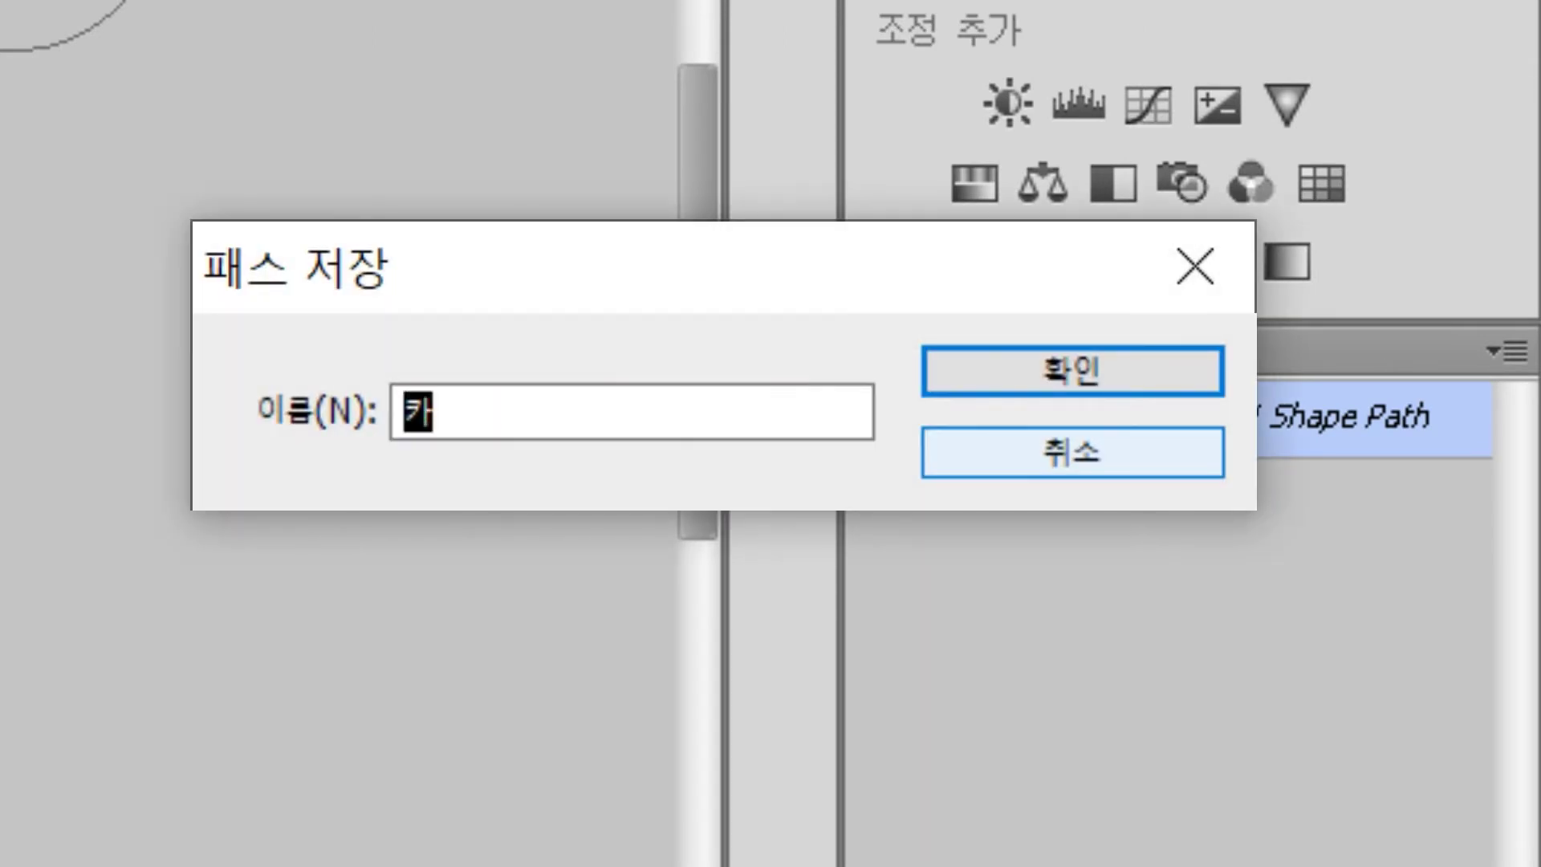
pyautogui.write('메라 므양')
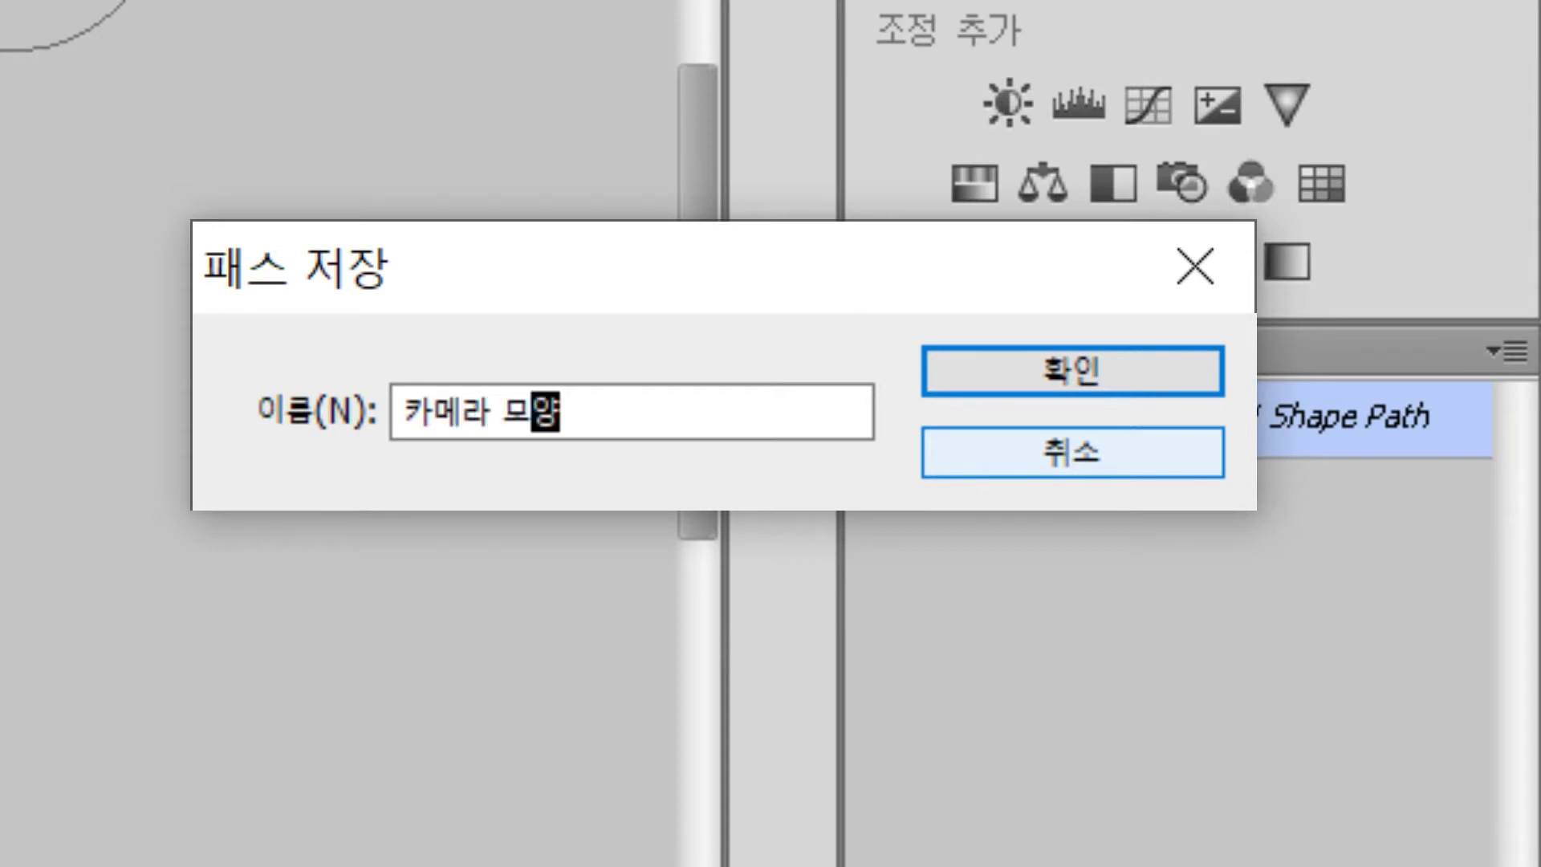
pyautogui.press('Return')
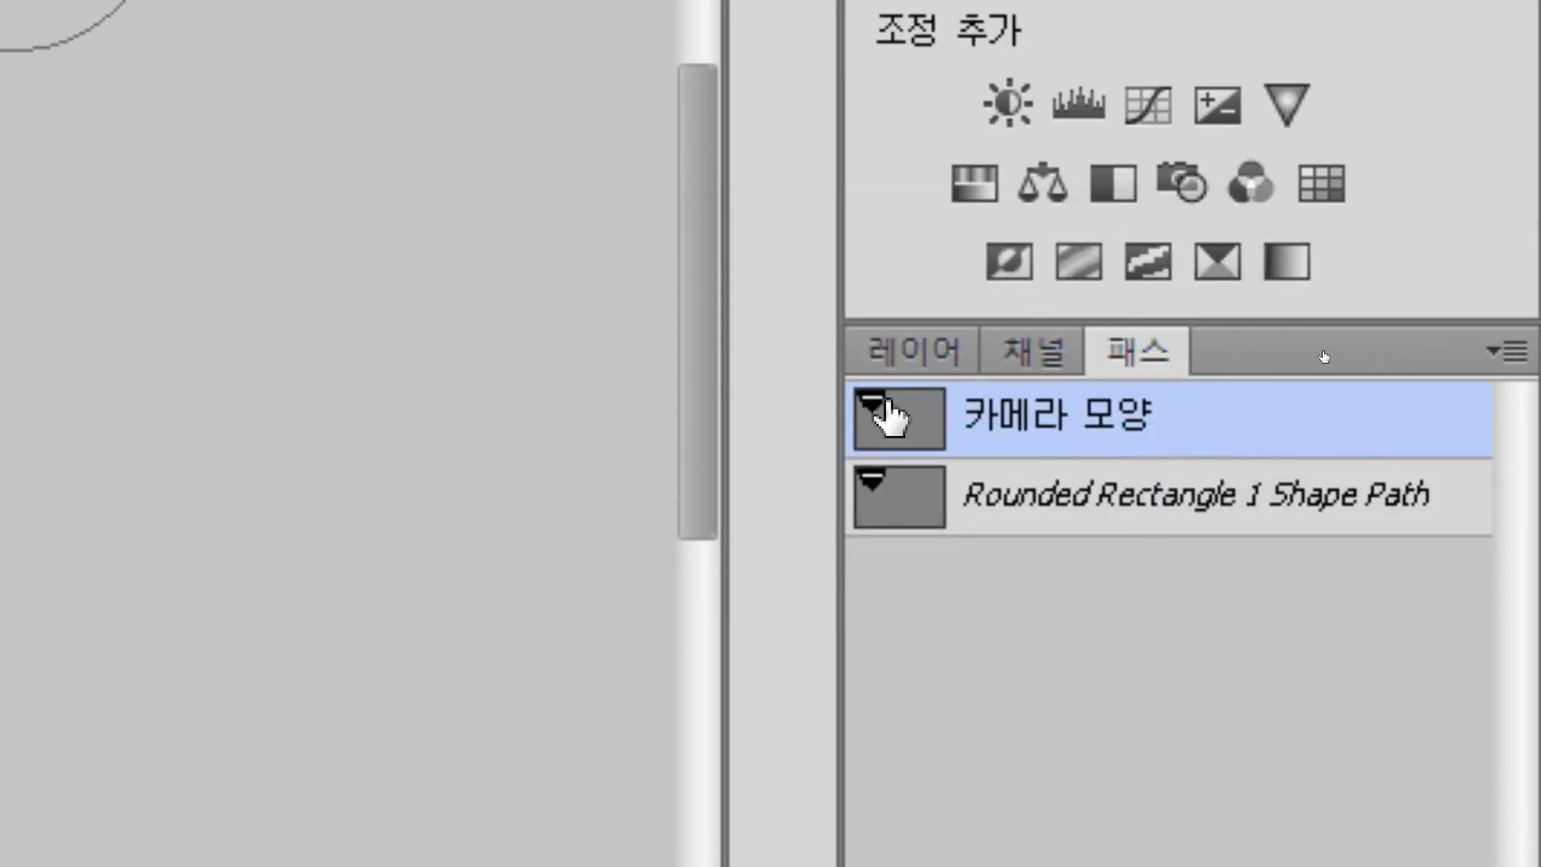
# - Compare the saved "카메라 모양" path with the Rounded Rectangle 1 shape path, cancelling a second path save
pyautogui.click(1049, 517)
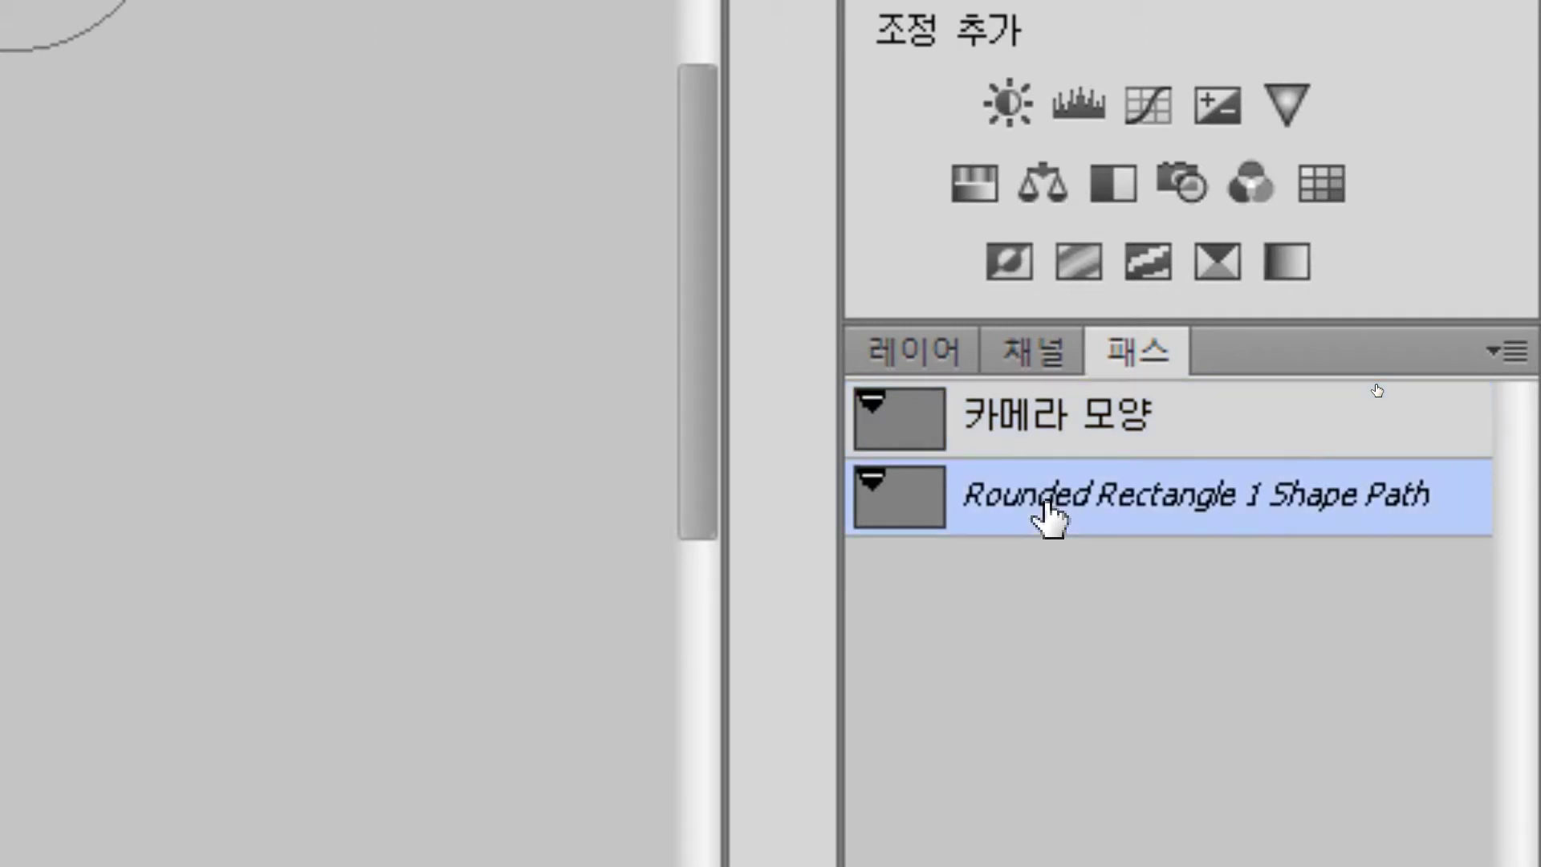
pyautogui.click(1036, 437)
pyautogui.click(1043, 514)
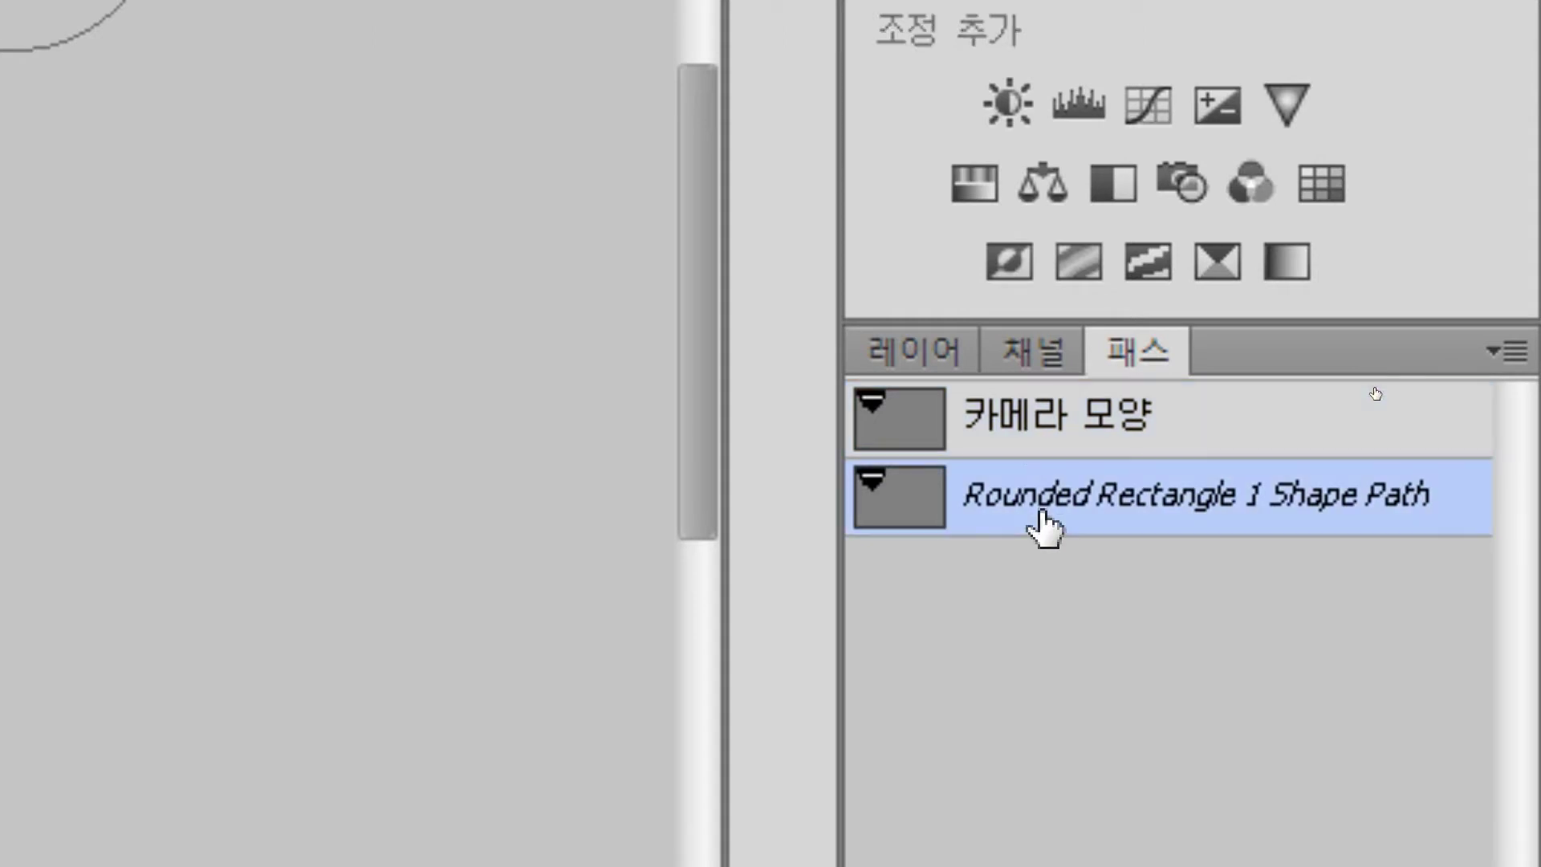
pyautogui.doubleClick(1043, 514)
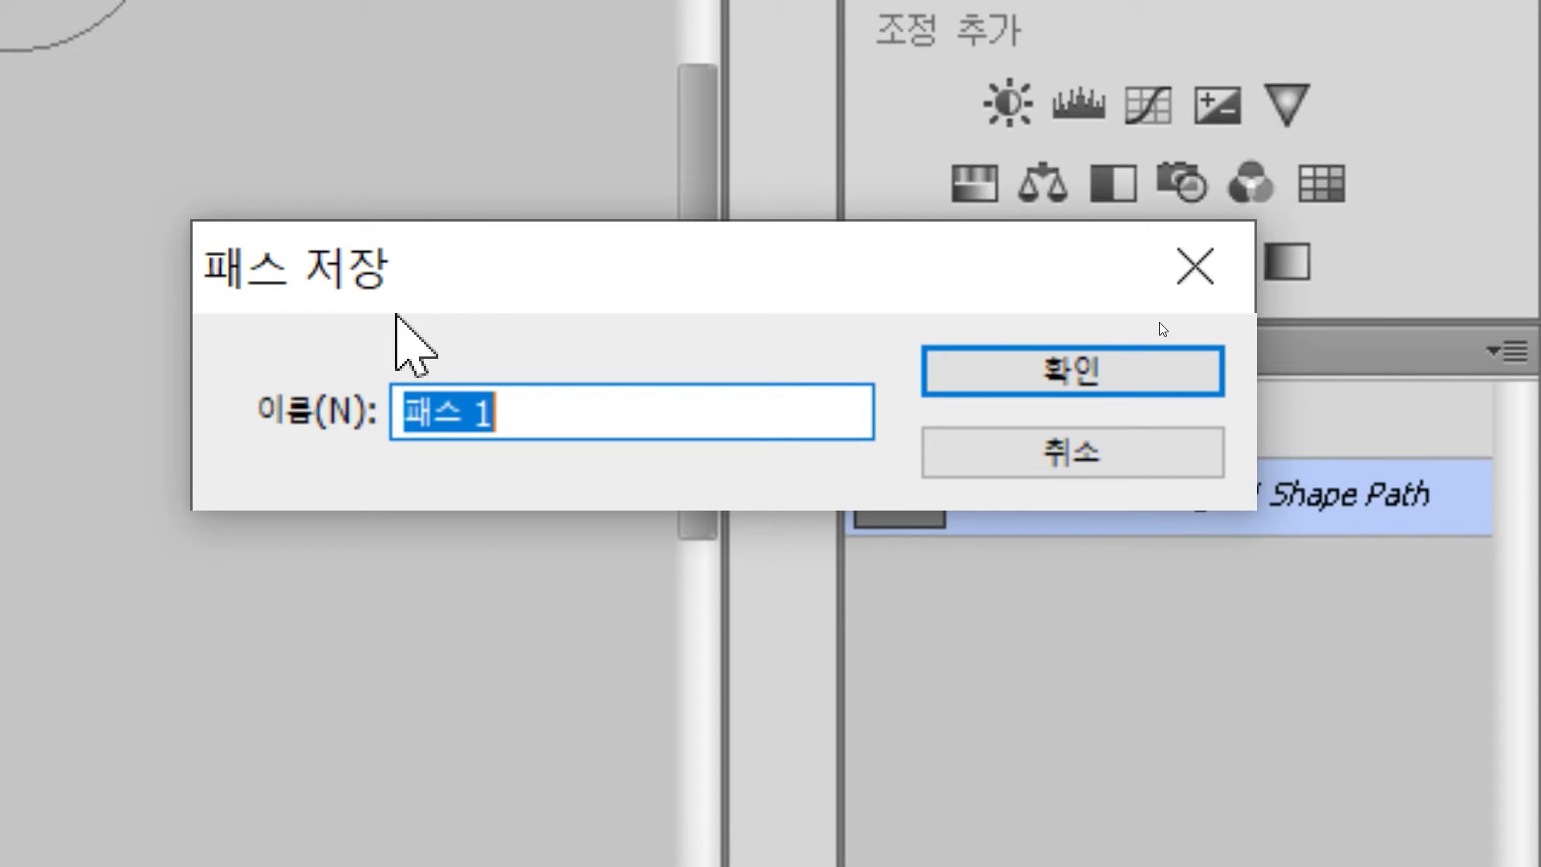
pyautogui.click(1067, 449)
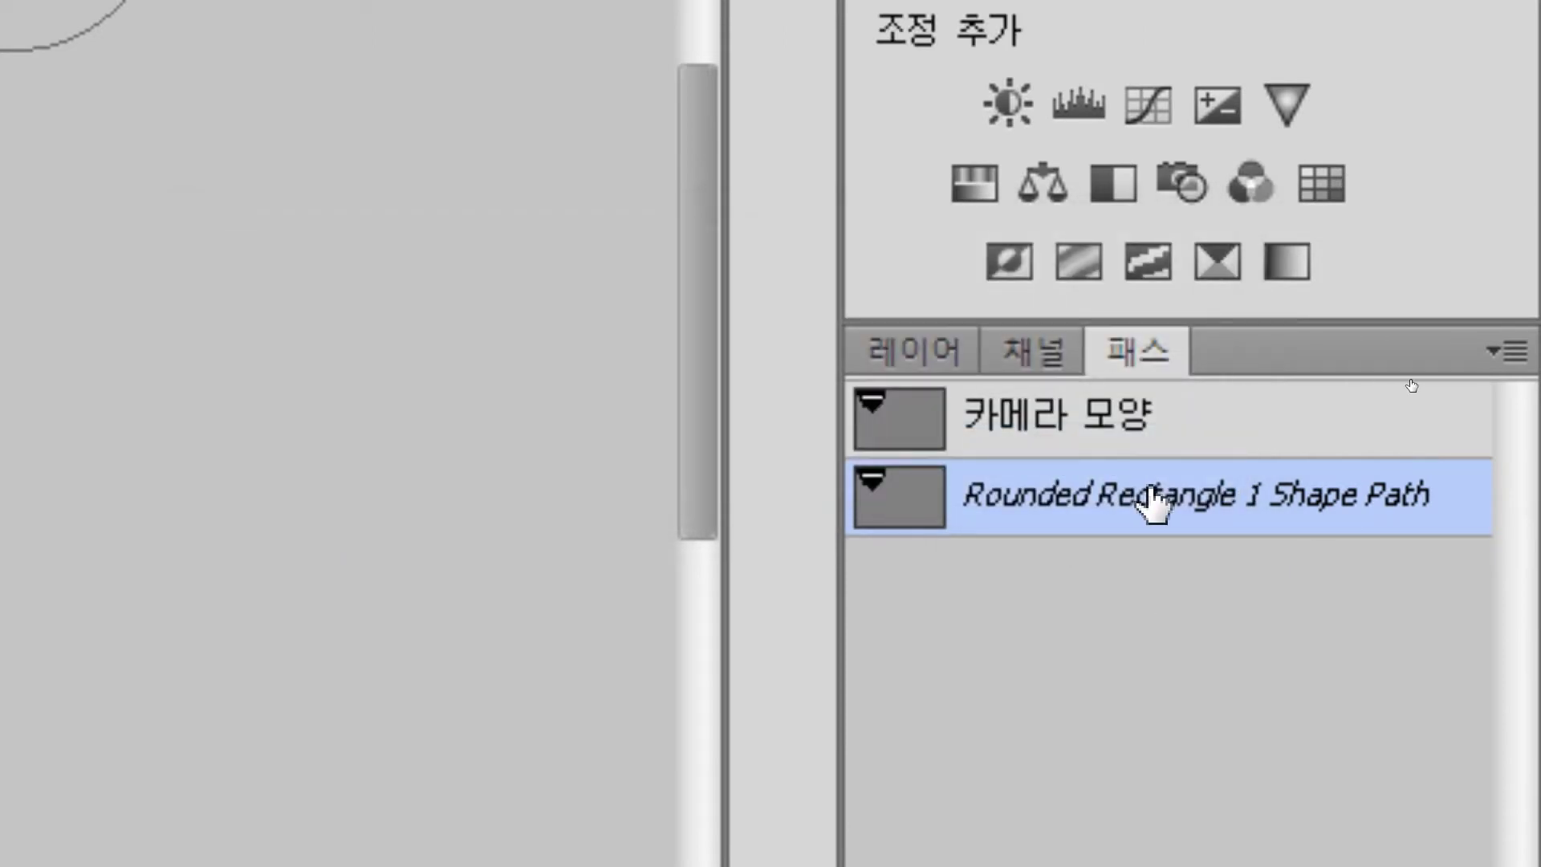
# - Select the saved "카메라 모양" path, deselect all paths and return to the layer list
pyautogui.click(1176, 438)
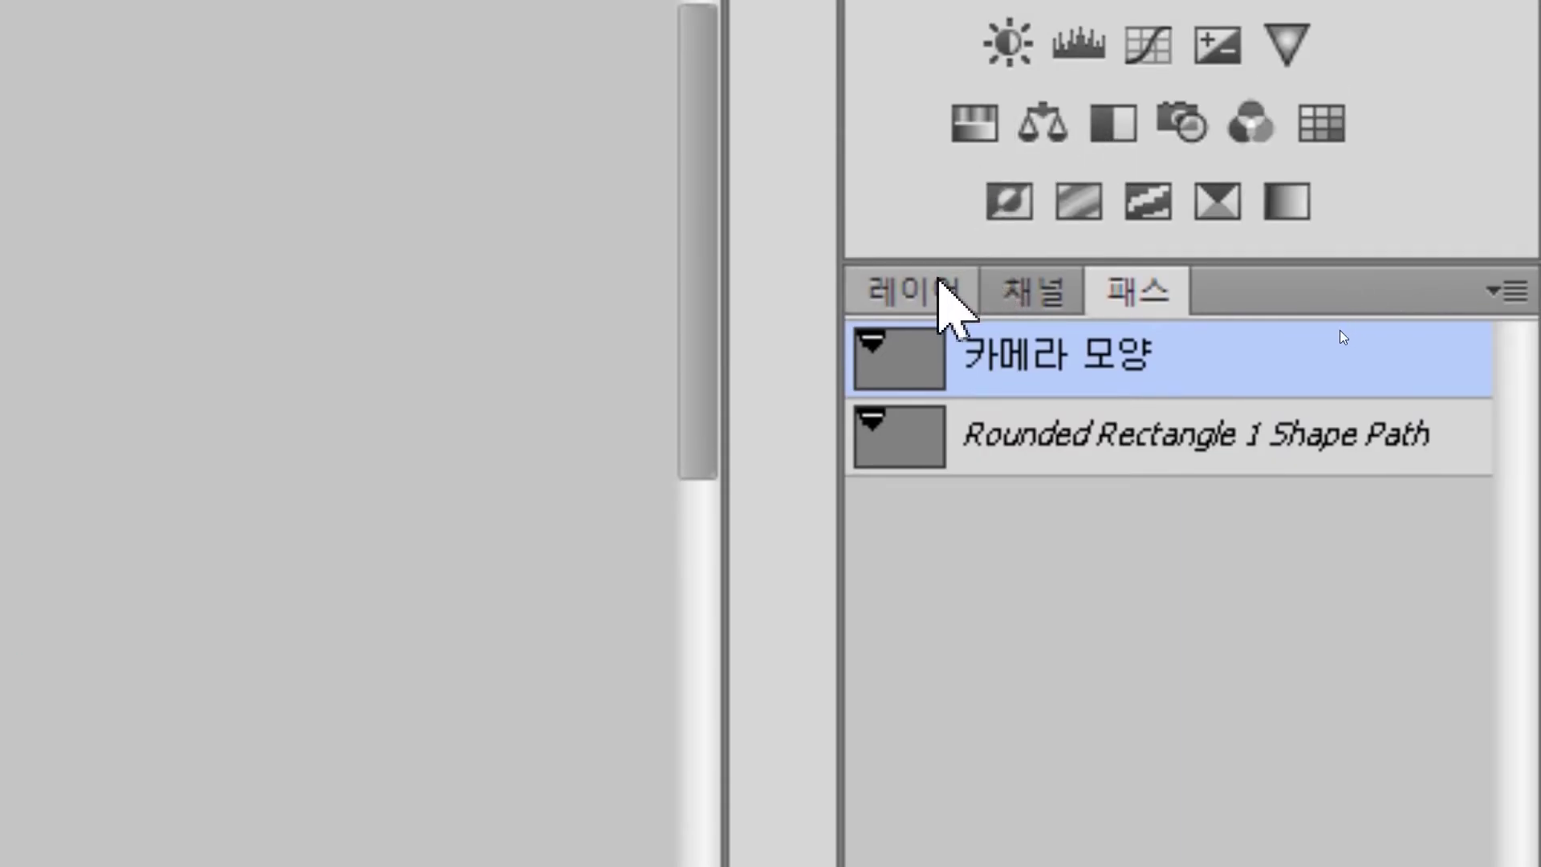
pyautogui.click(1055, 580)
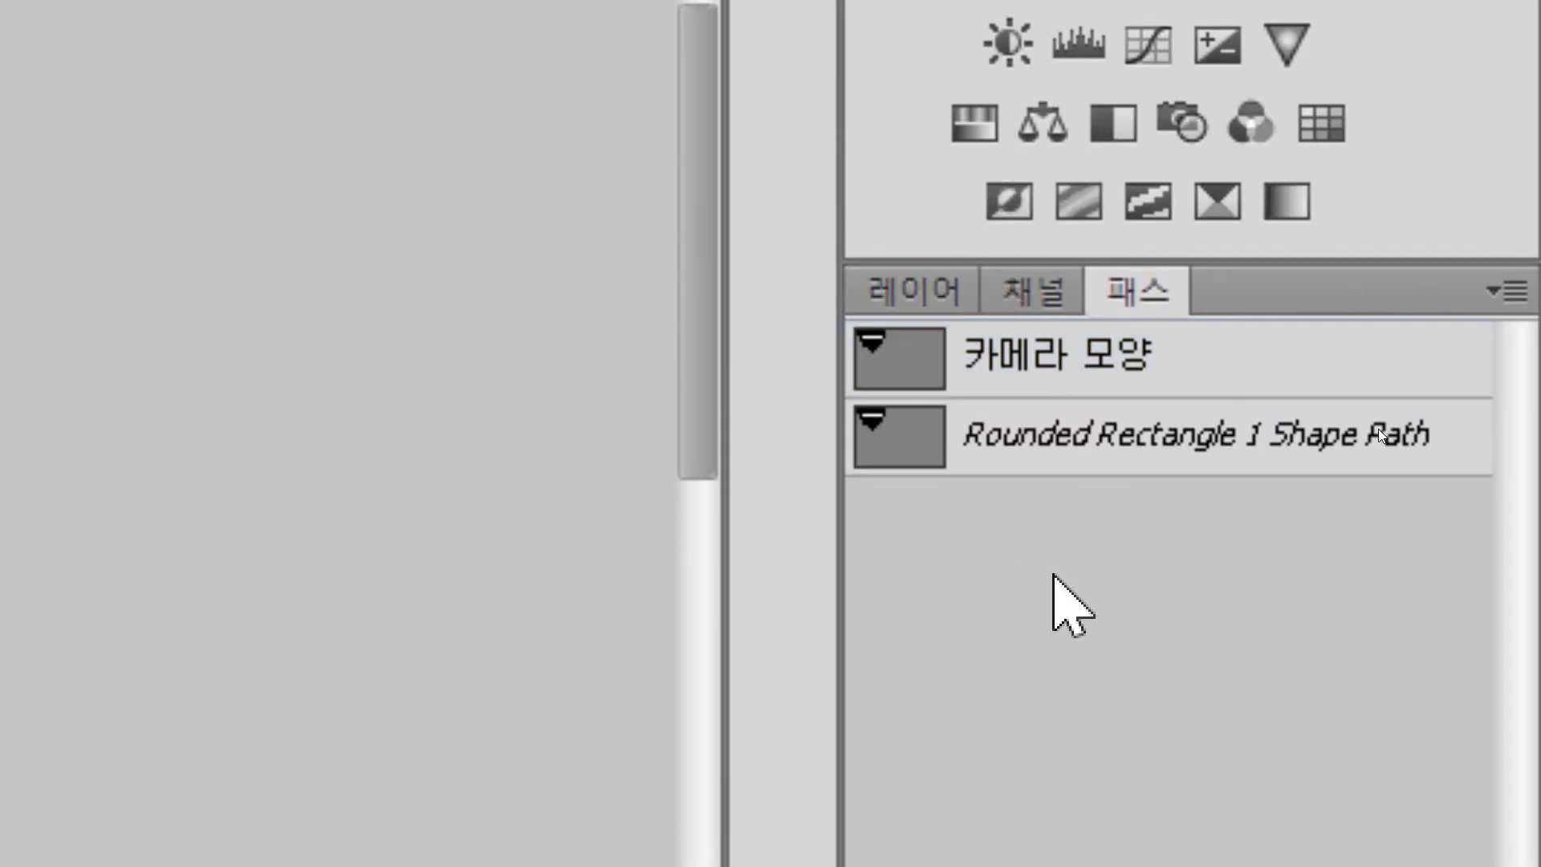
pyautogui.click(1102, 383)
pyautogui.click(1143, 591)
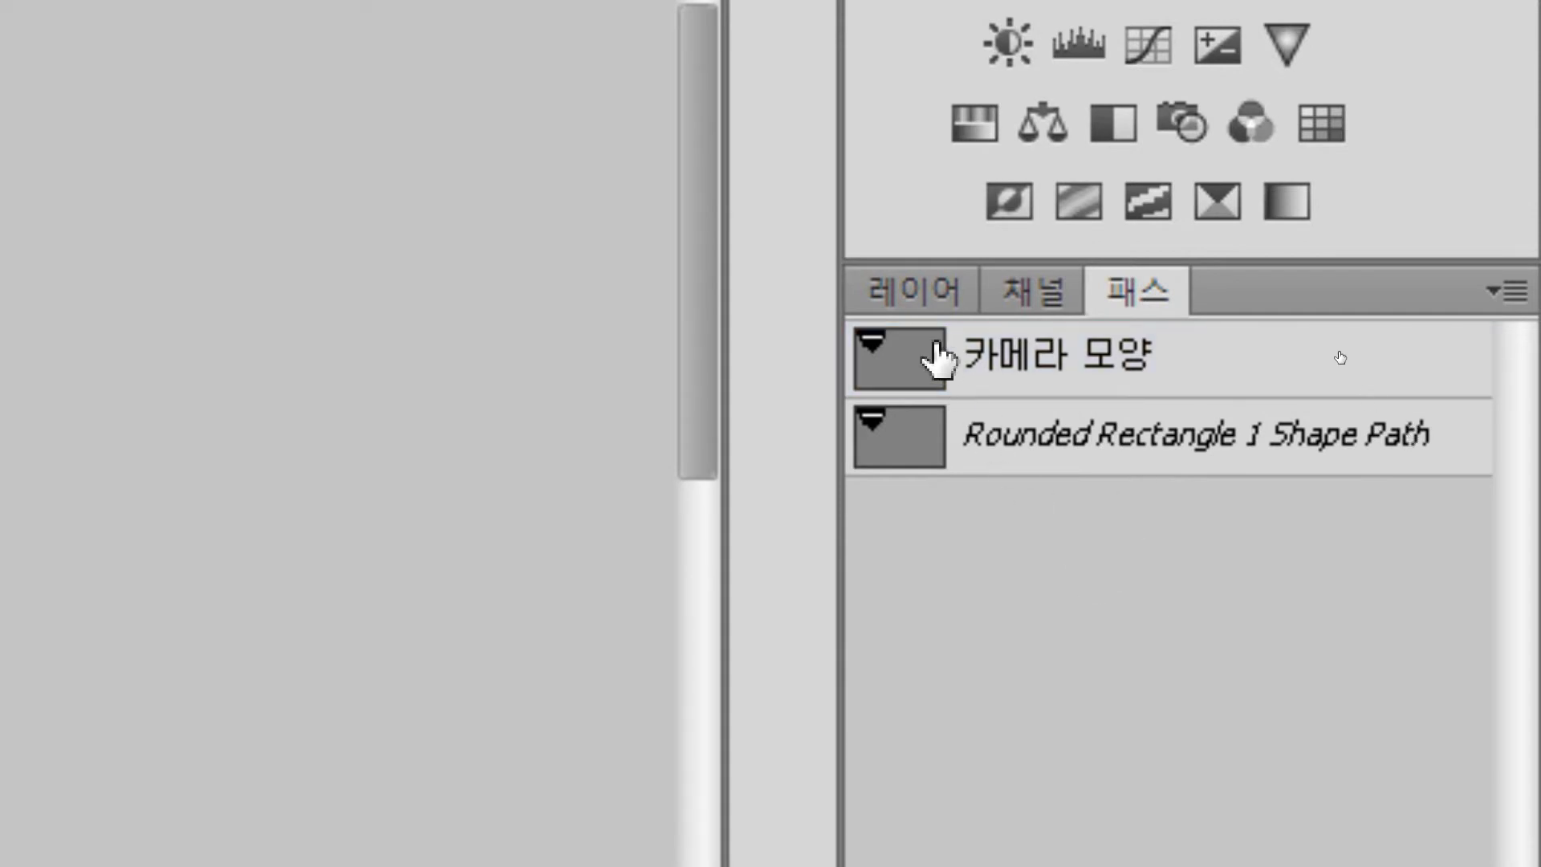
pyautogui.click(919, 297)
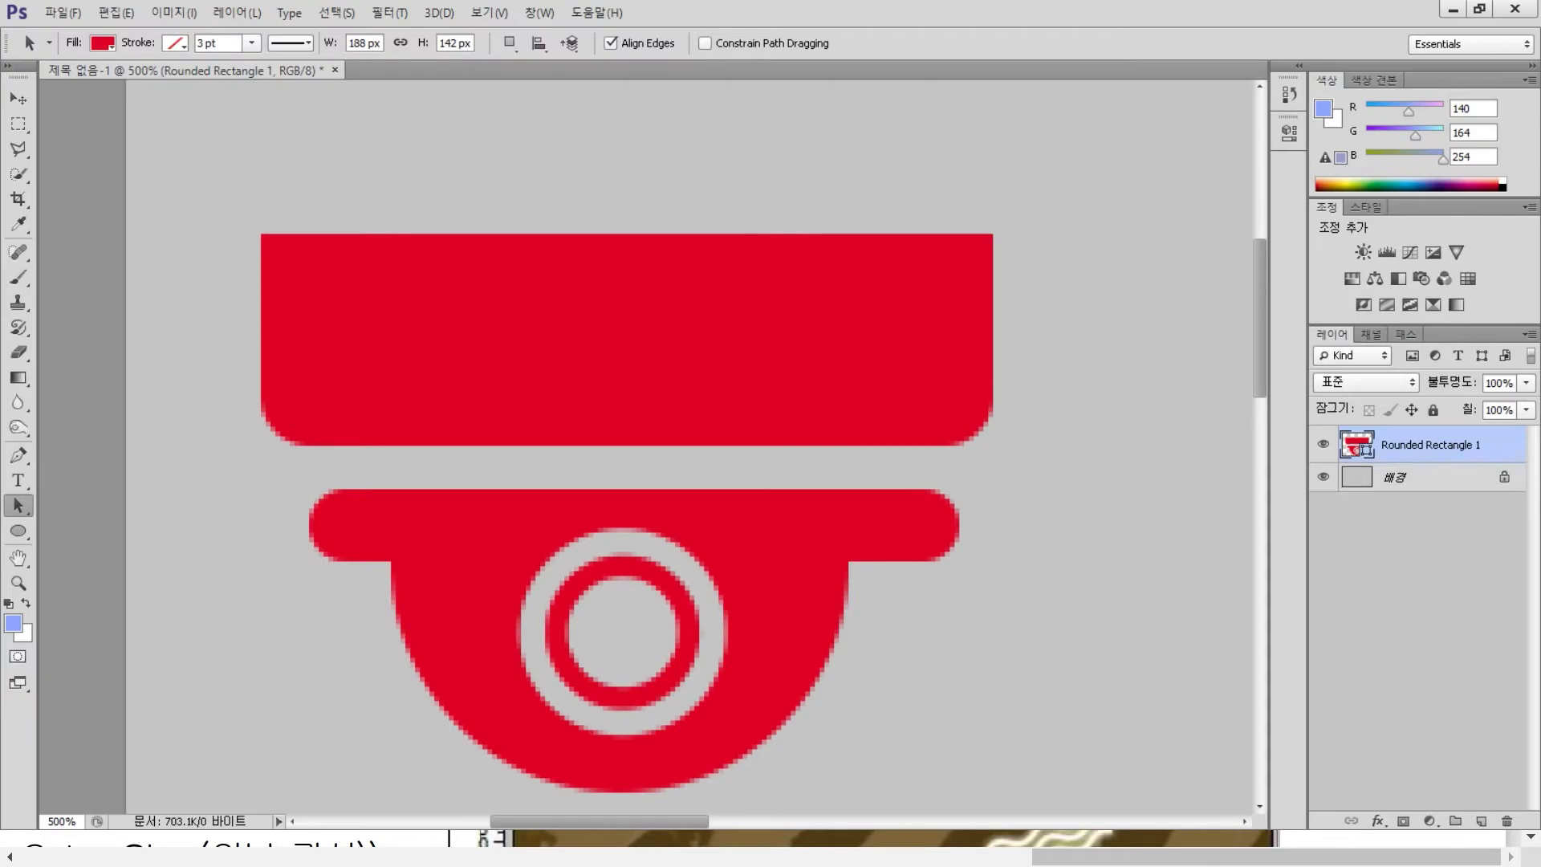
# - Switch to the browser, leave the PDF's full-screen view and copy the sunflower field photo from the Pixabay page
pyautogui.click(1452, 10)
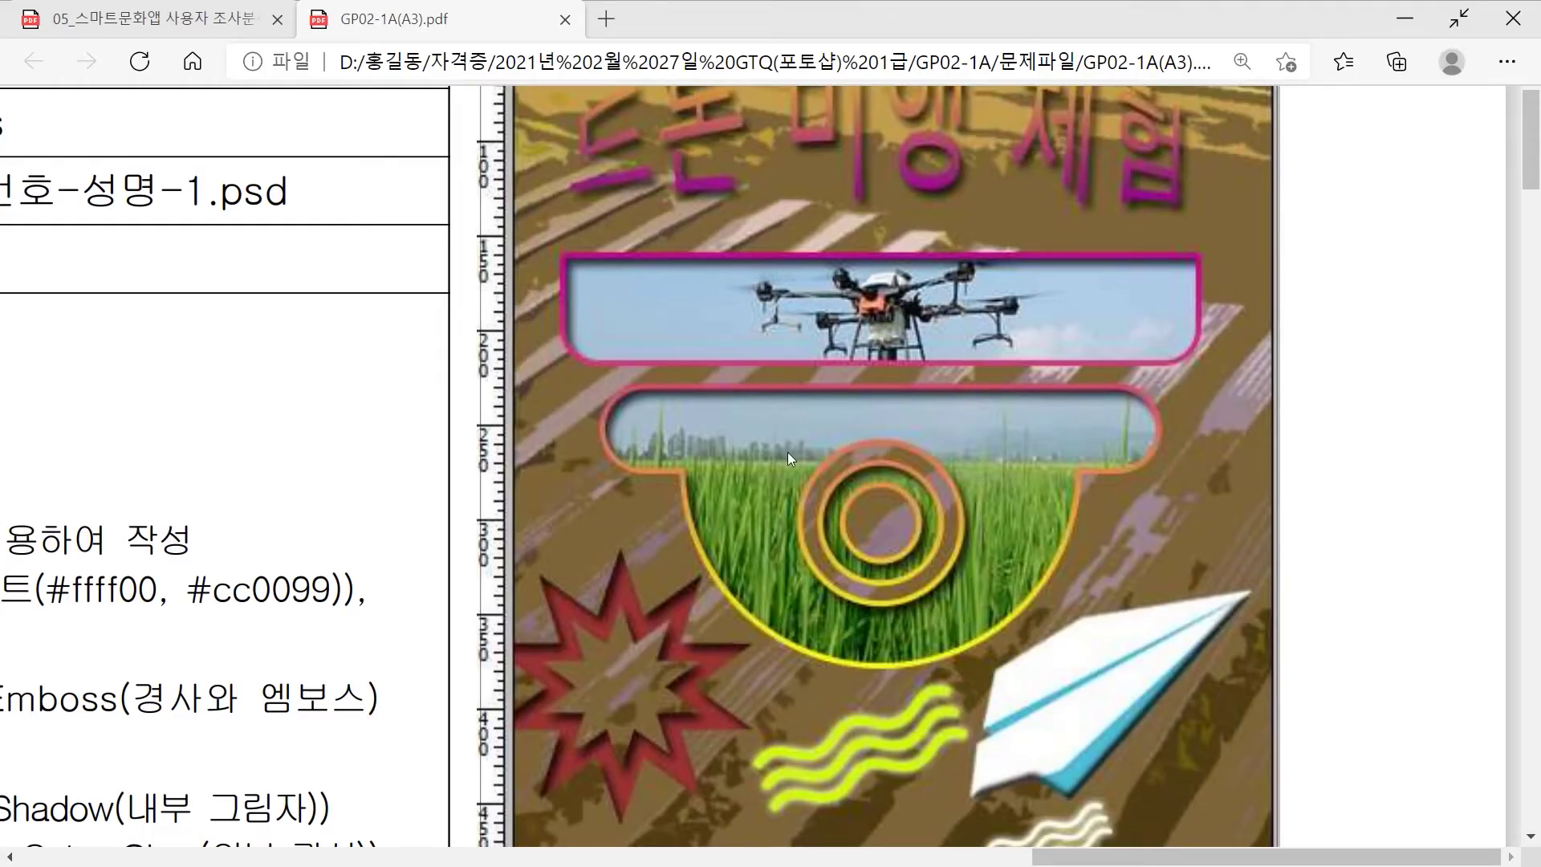
pyautogui.press('F11')
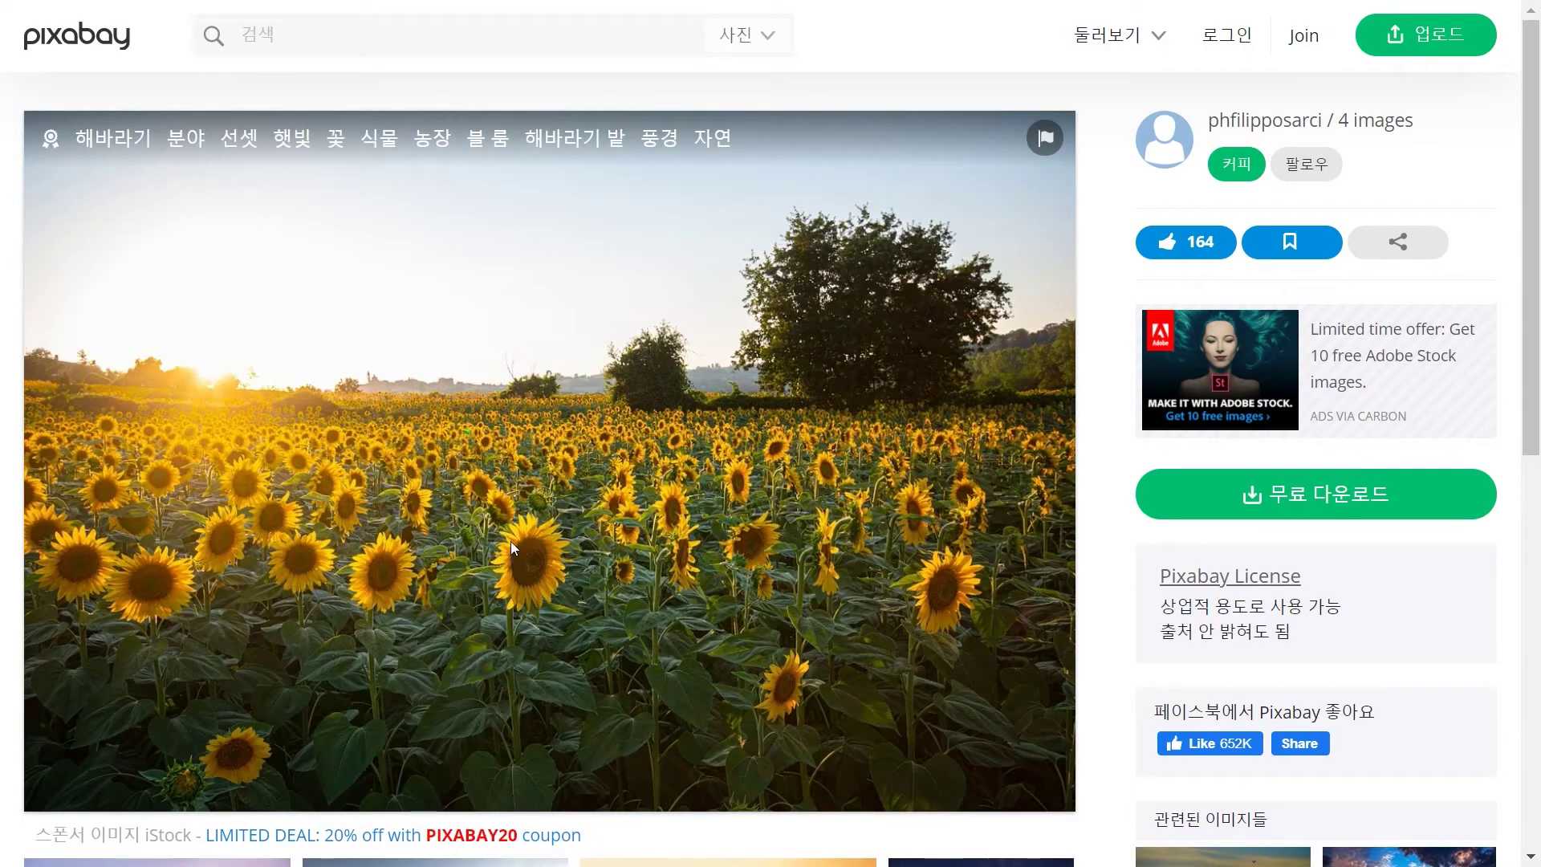
pyautogui.rightClick(511, 541)
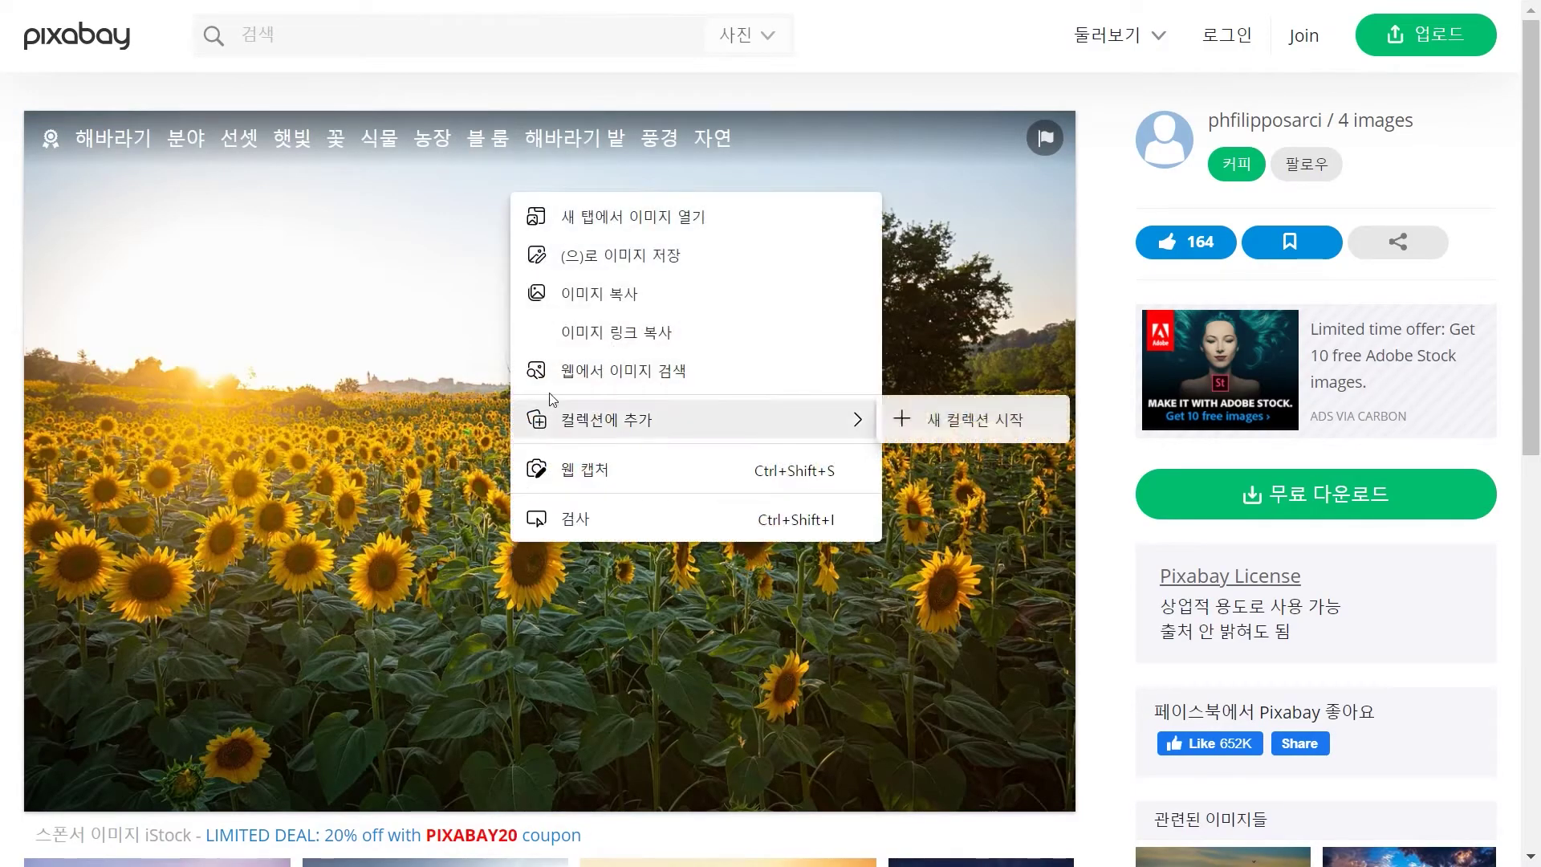
pyautogui.click(585, 295)
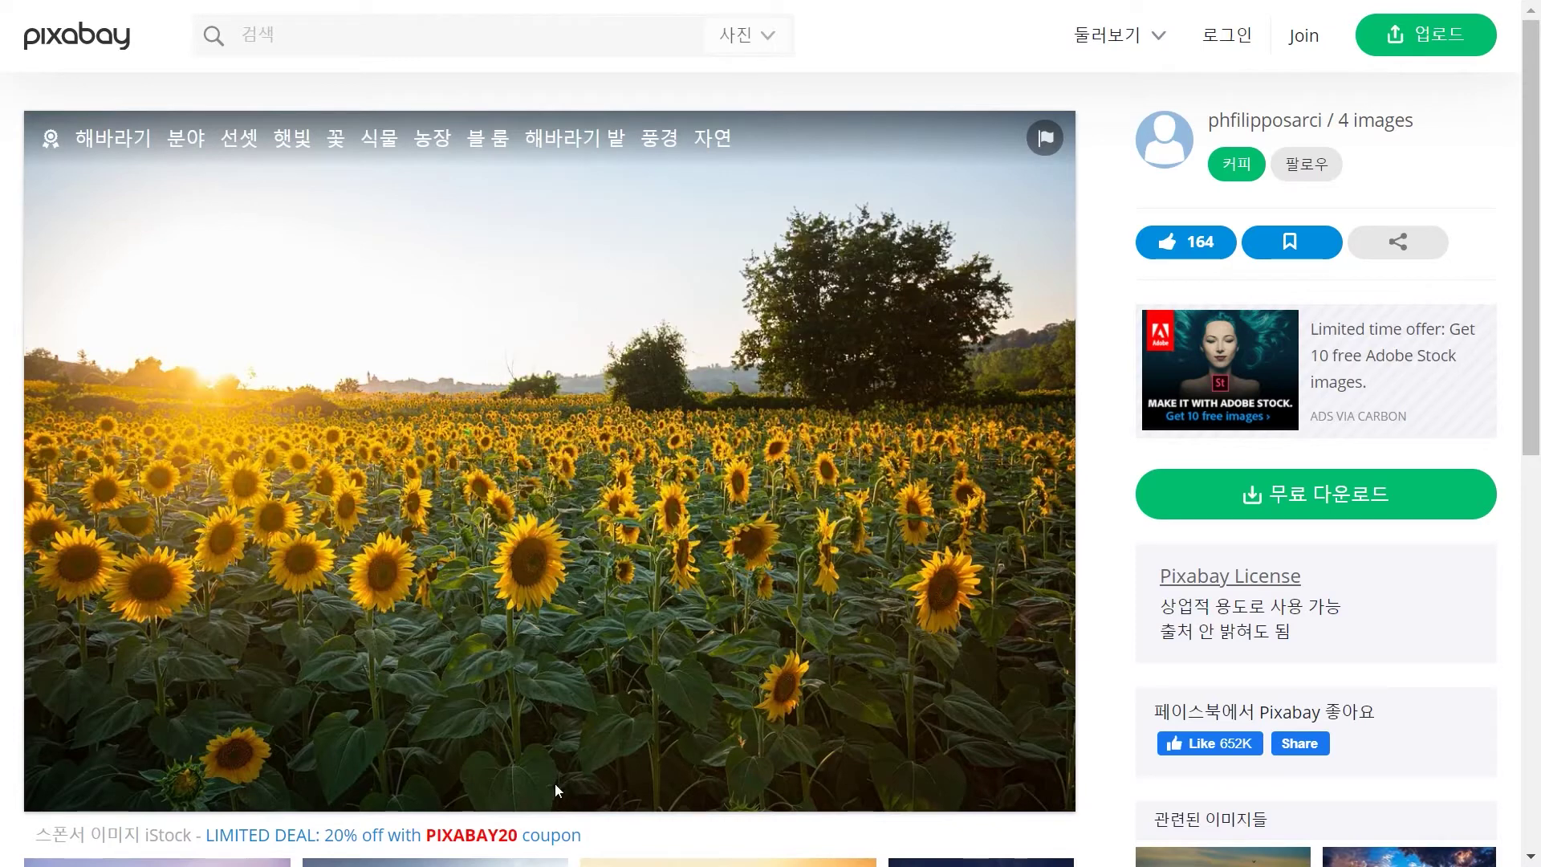
# - Switch back to Photoshop, paste the sunflower photo as a new layer above the red shapes and hide it
pyautogui.hotkey('alt', 'Tab')
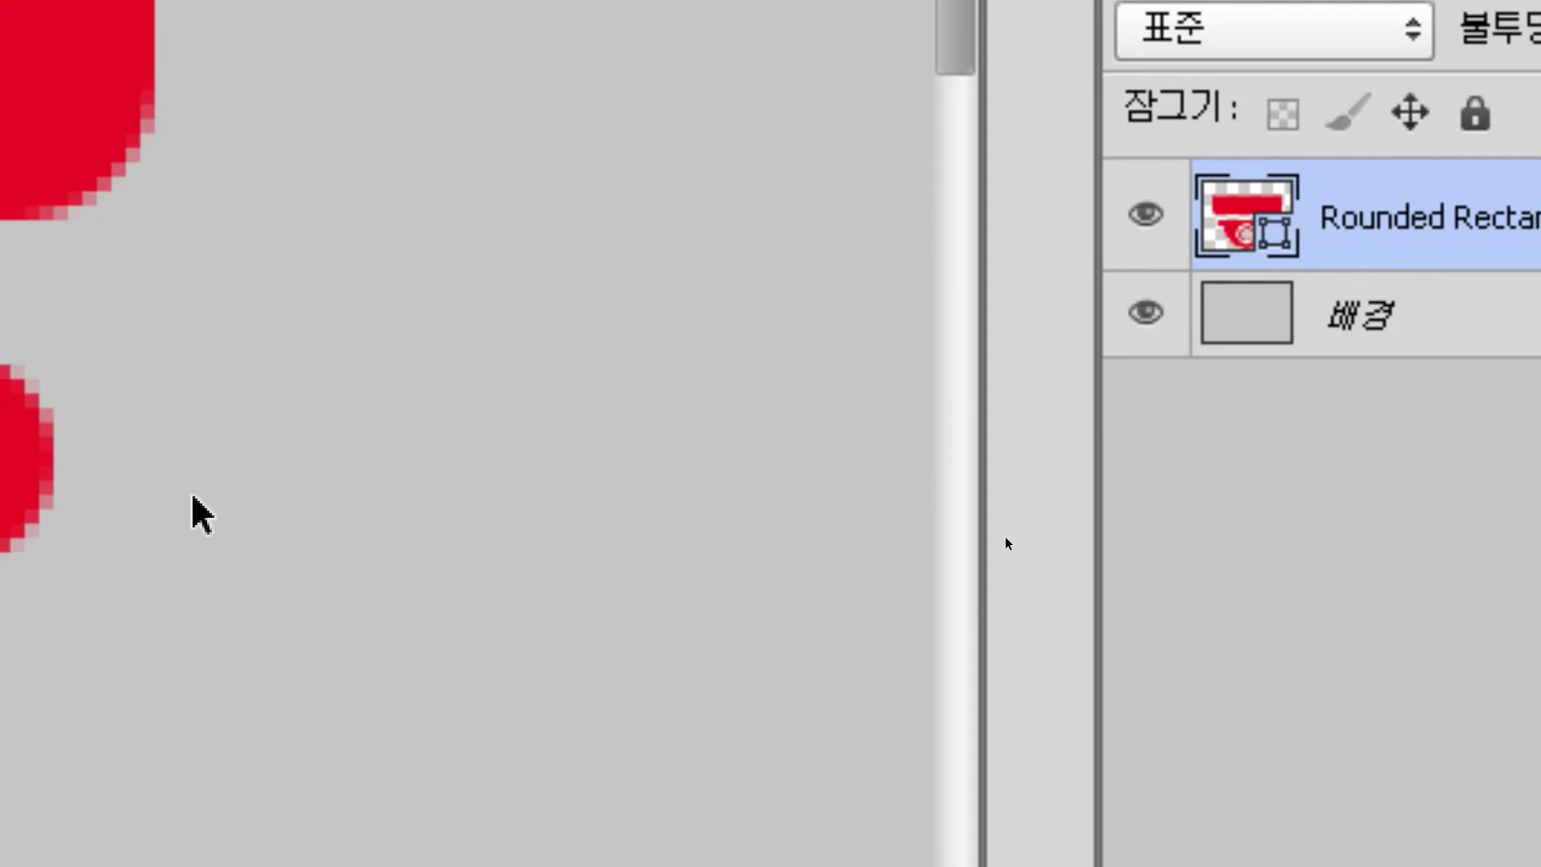
pyautogui.hotkey('ctrl', 'v')
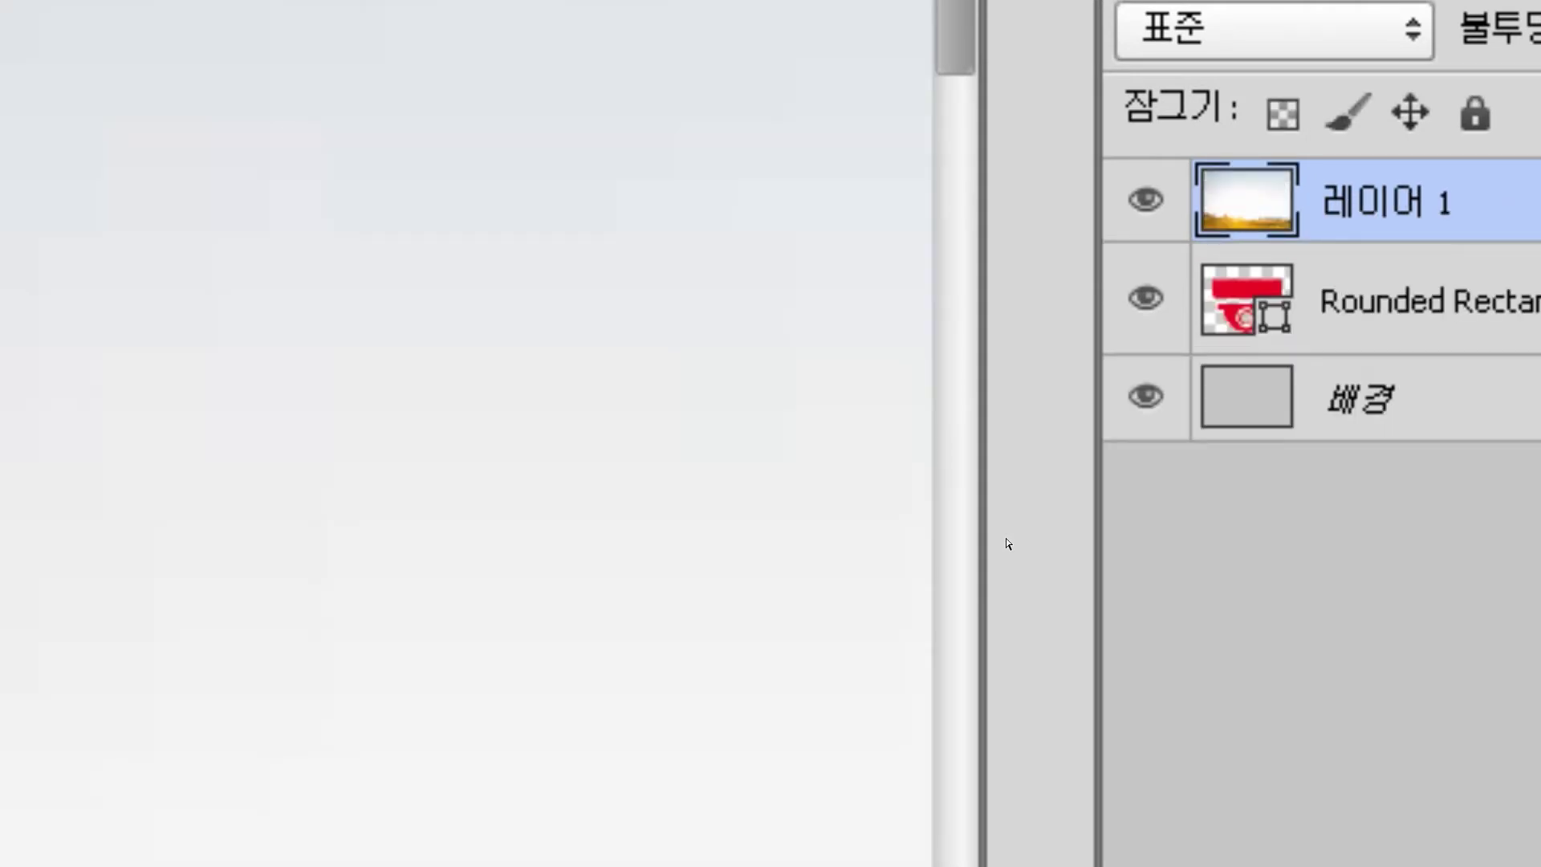
pyautogui.scroll(-5, 1005, 544)
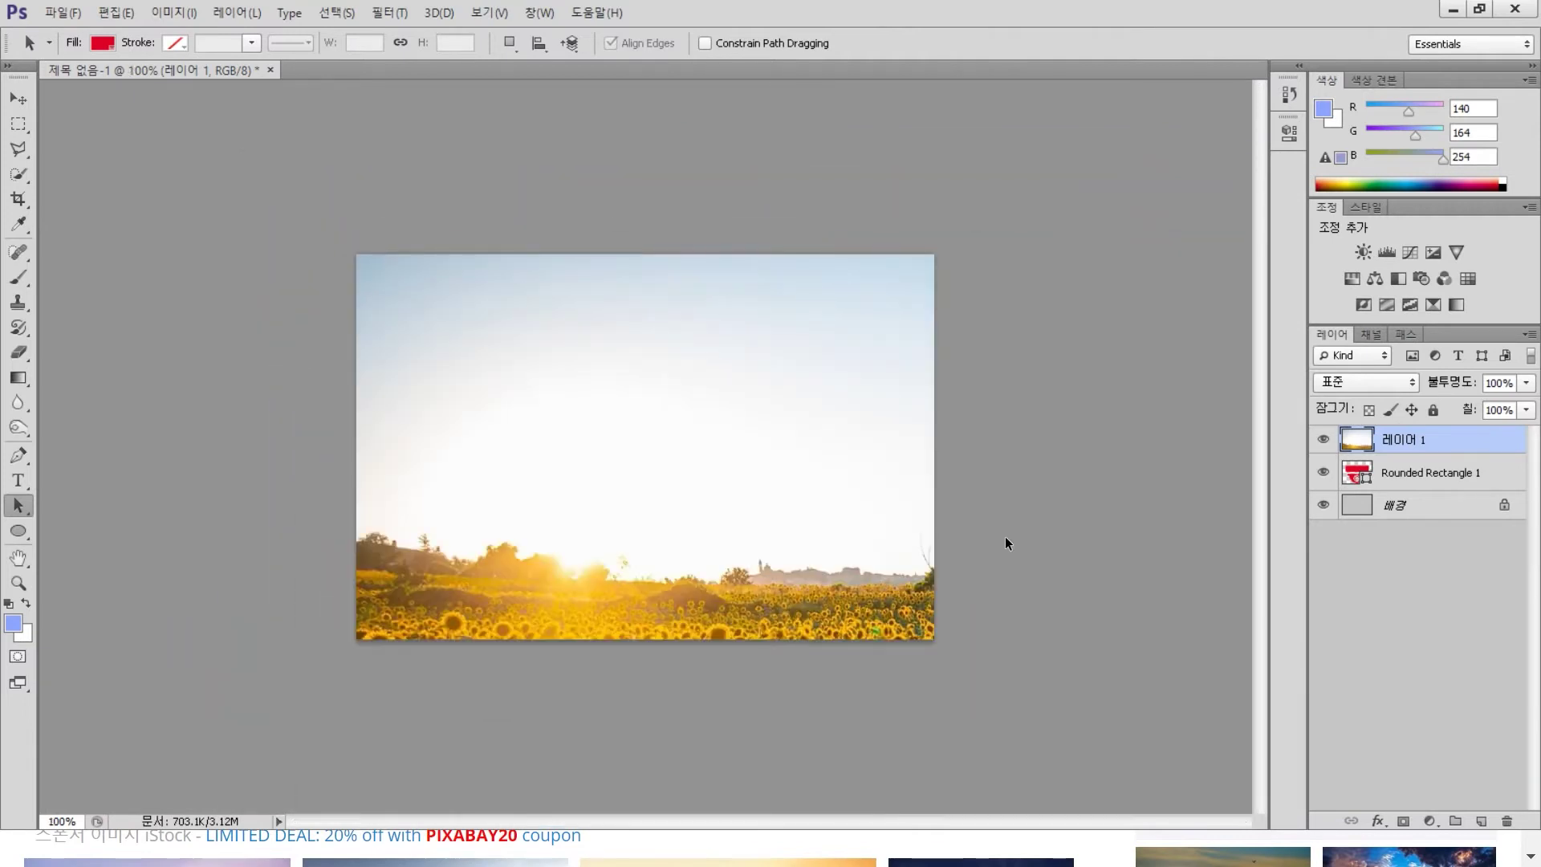
pyautogui.click(1324, 440)
pyautogui.click(1323, 441)
pyautogui.click(1323, 441)
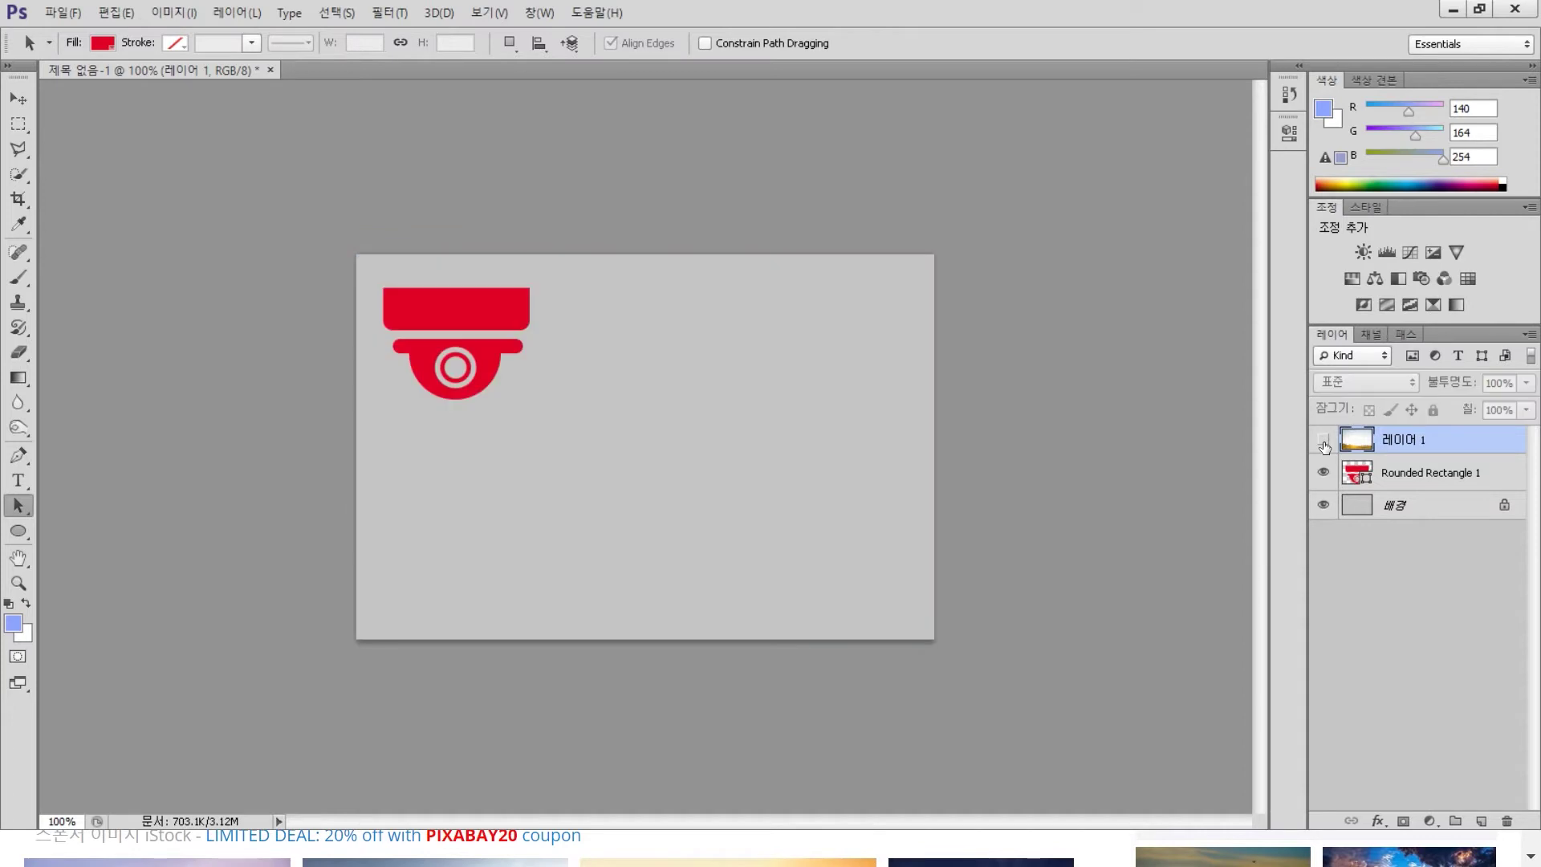
# - Enlarge the Rounded Rectangle 1 shape to about 269%, centre it at about X 279 px, Y 174 px, and show the photo layer again
pyautogui.click(1415, 478)
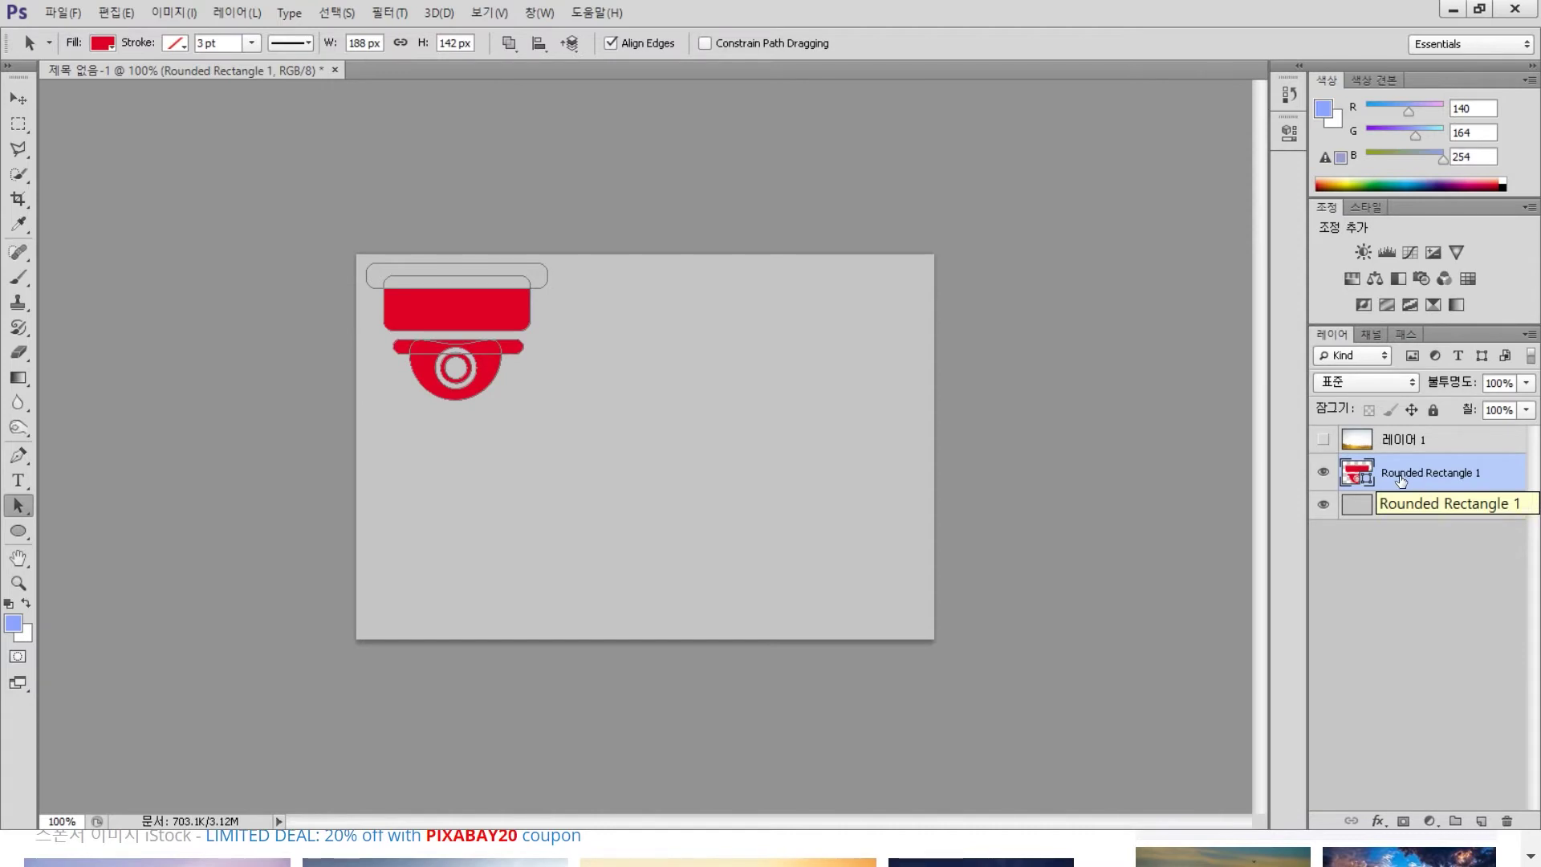
pyautogui.hotkey('ctrl', 't')
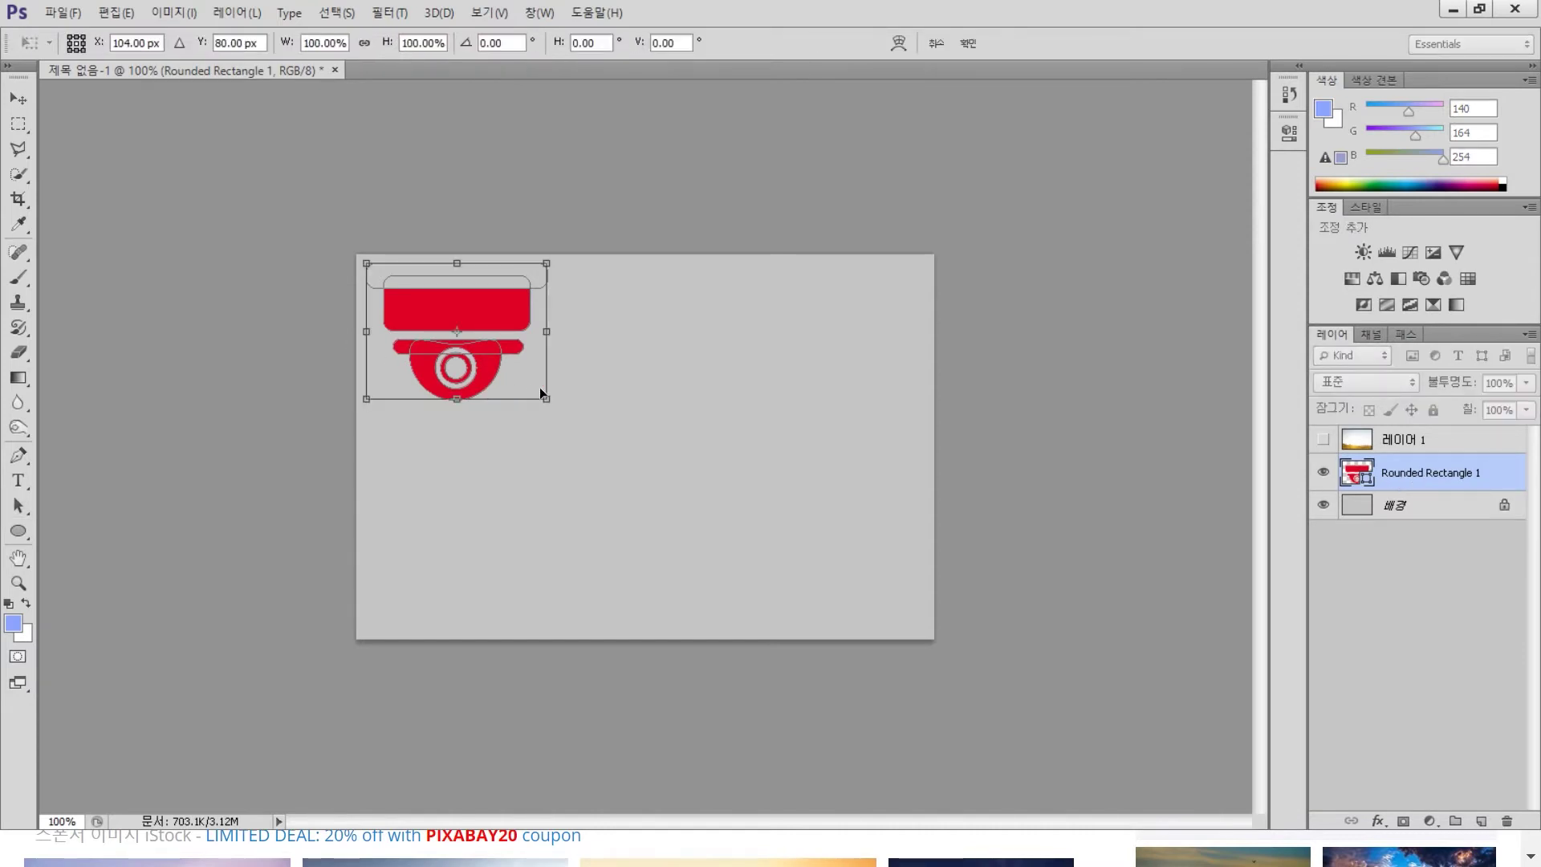
pyautogui.moveTo(547, 398); pyautogui.dragTo(795, 586)
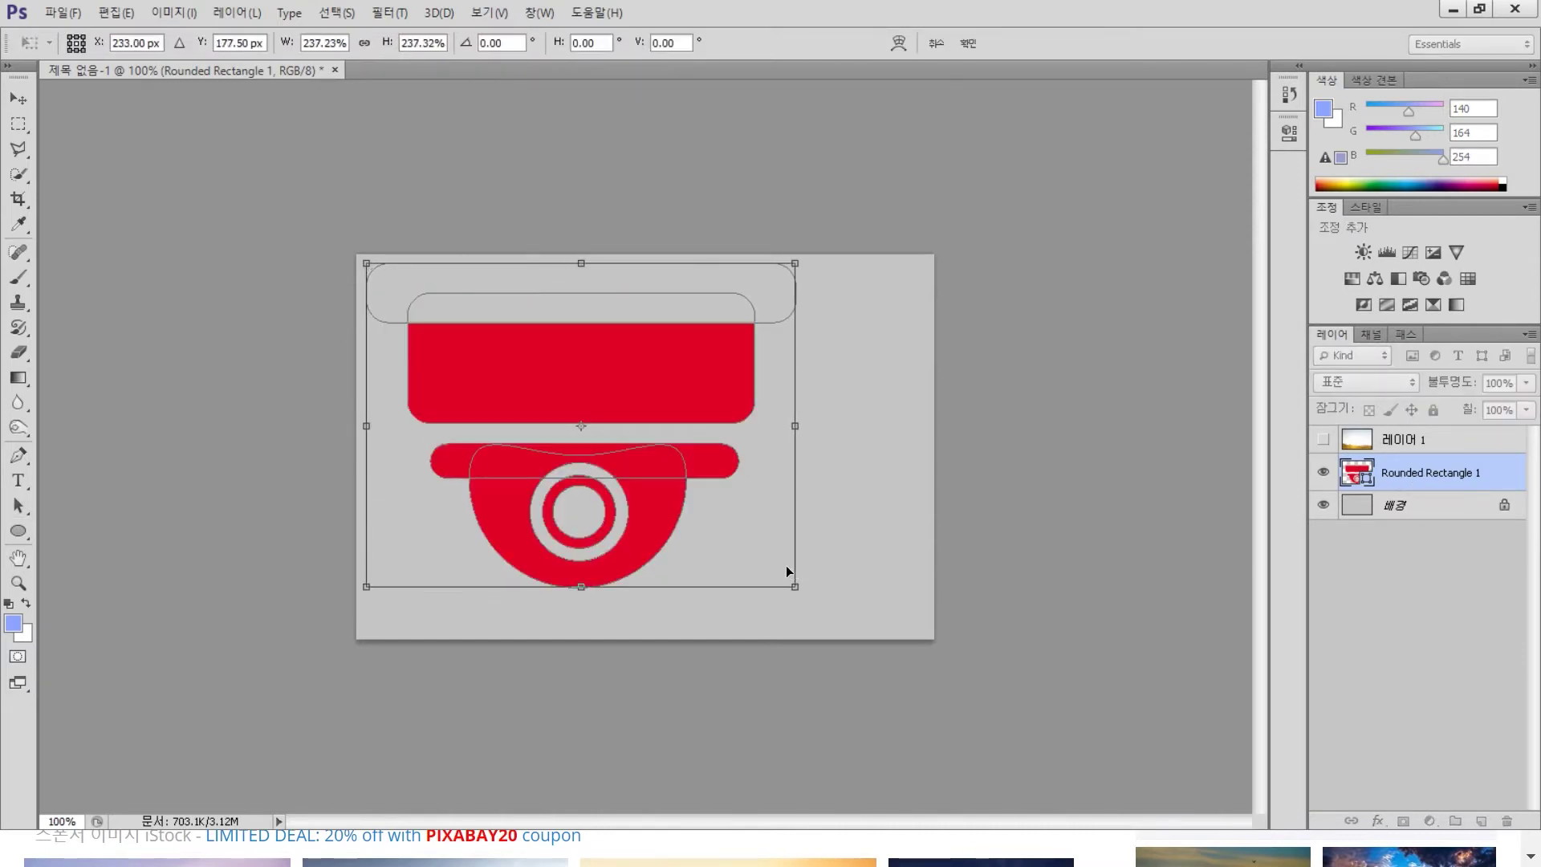
pyautogui.moveTo(709, 480); pyautogui.dragTo(728, 454)
pyautogui.moveTo(832, 583); pyautogui.dragTo(860, 601)
pyautogui.moveTo(768, 548); pyautogui.dragTo(775, 552)
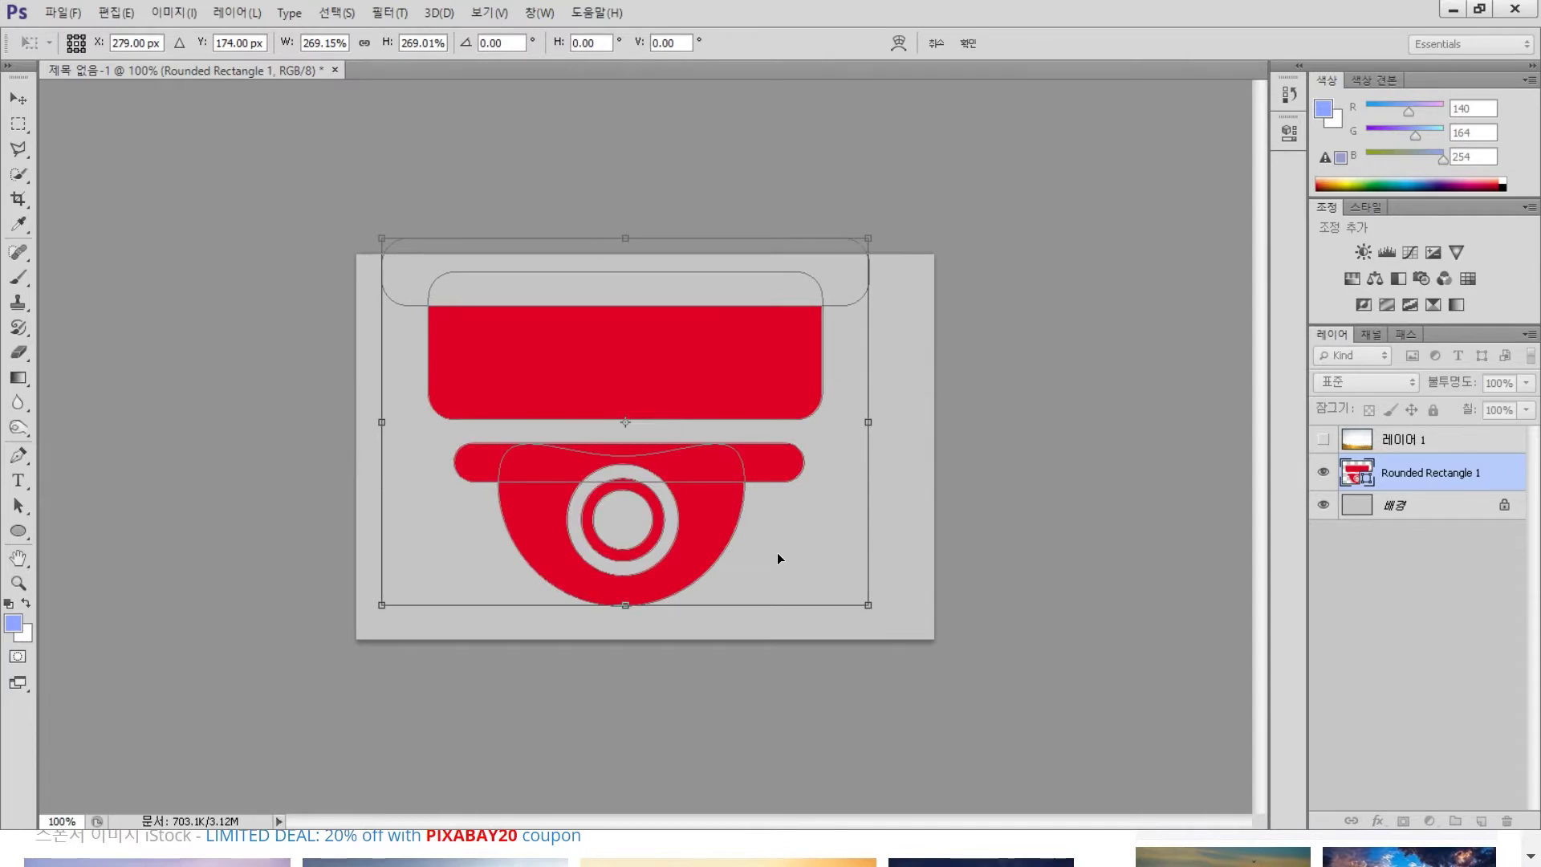
pyautogui.press('Return')
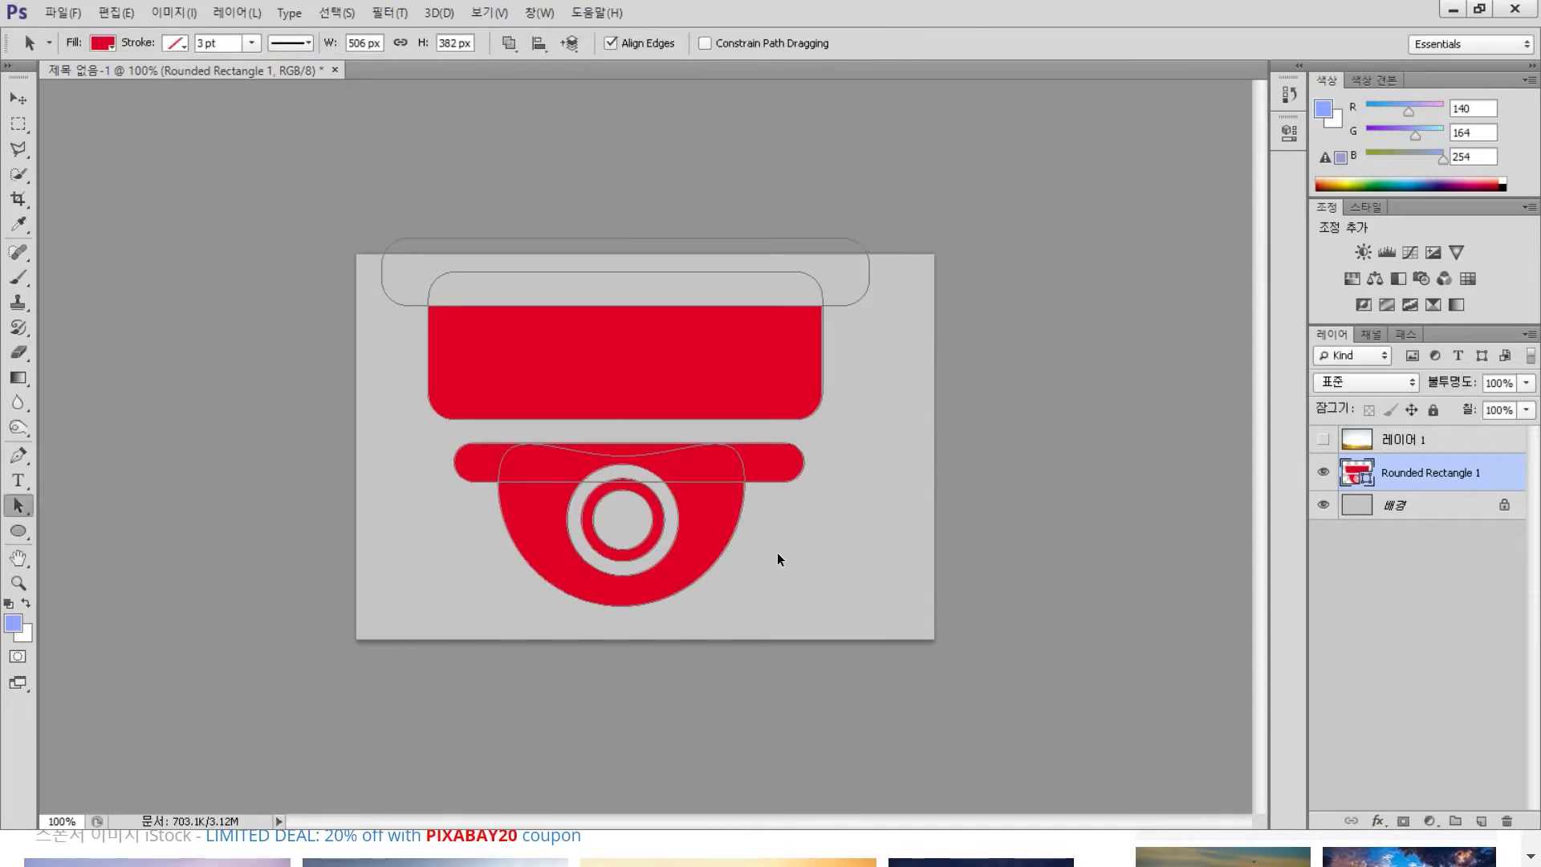
pyautogui.click(1324, 439)
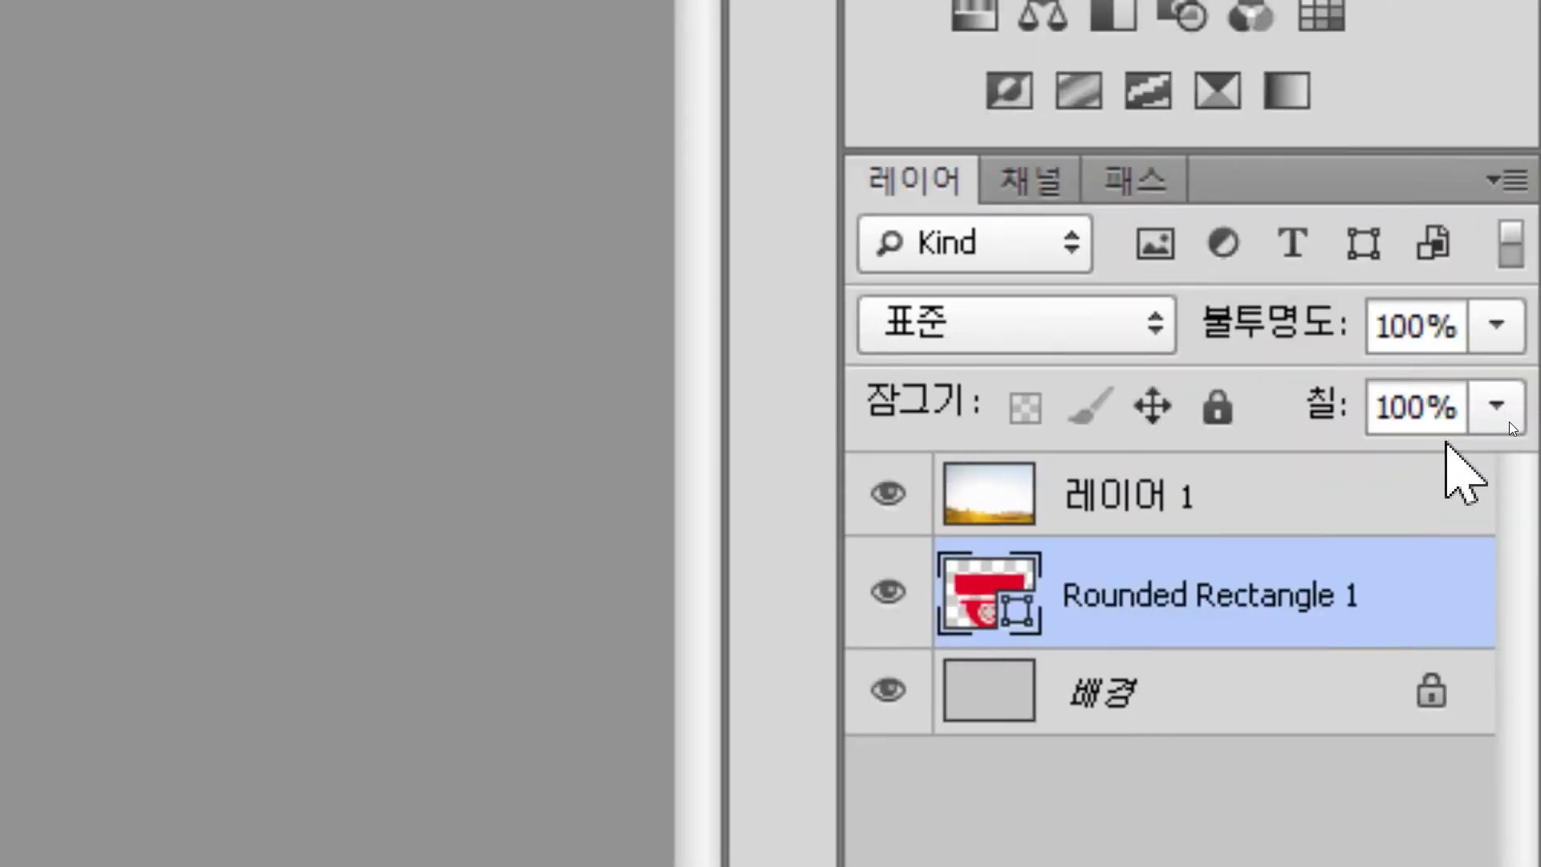
# - Mask the sunflower photo layer 레이어 1 with a selection loaded from Rounded Rectangle 1, and hide the Rounded Rectangle 1 layer
pyautogui.click(1201, 506)
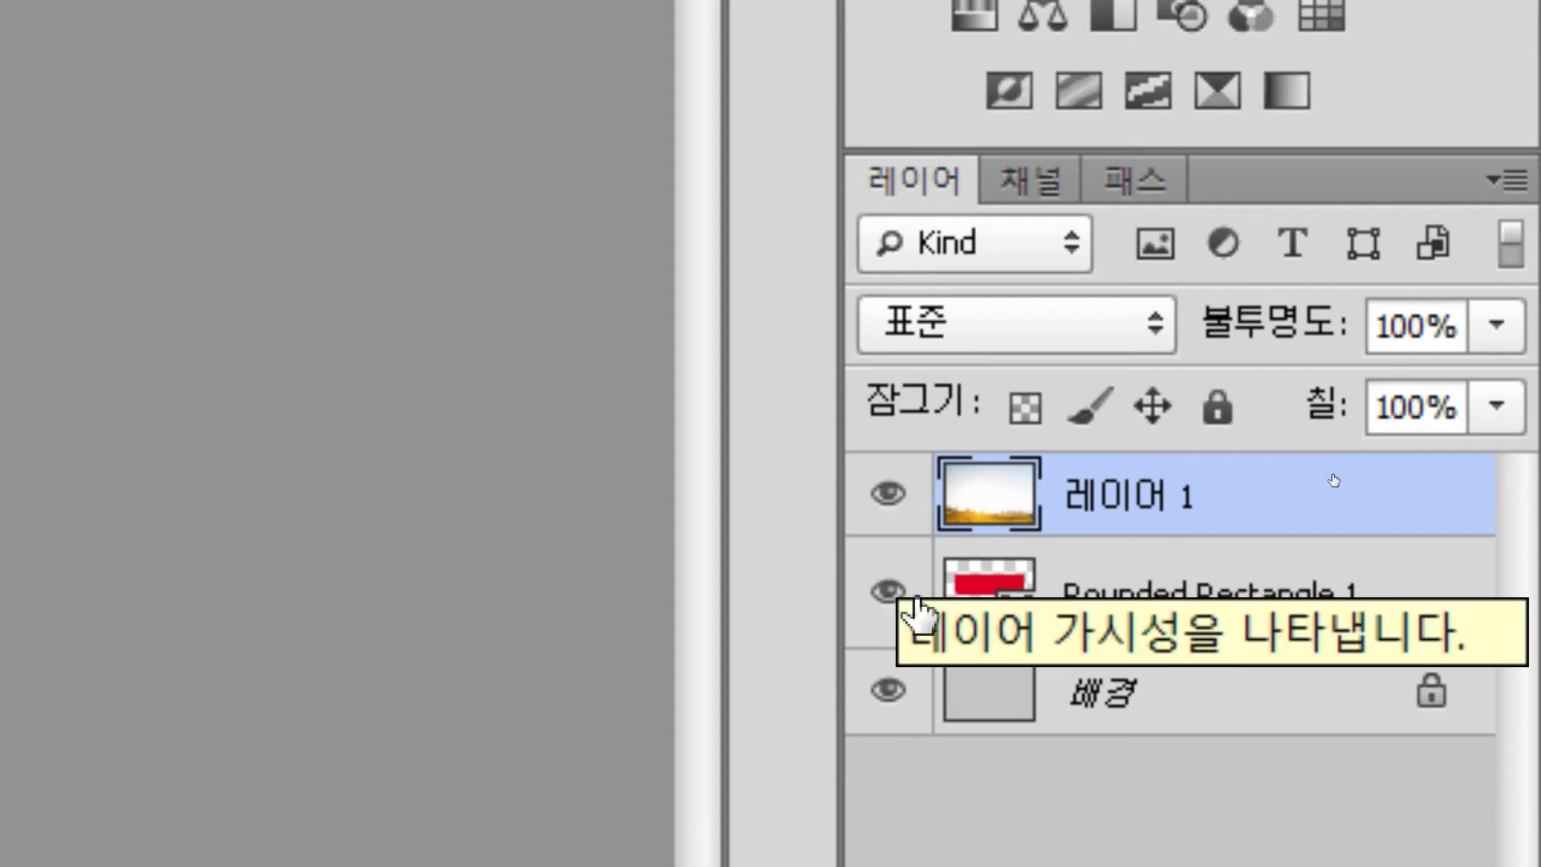
pyautogui.moveTo(968, 596); pyautogui.dragTo(967, 598)
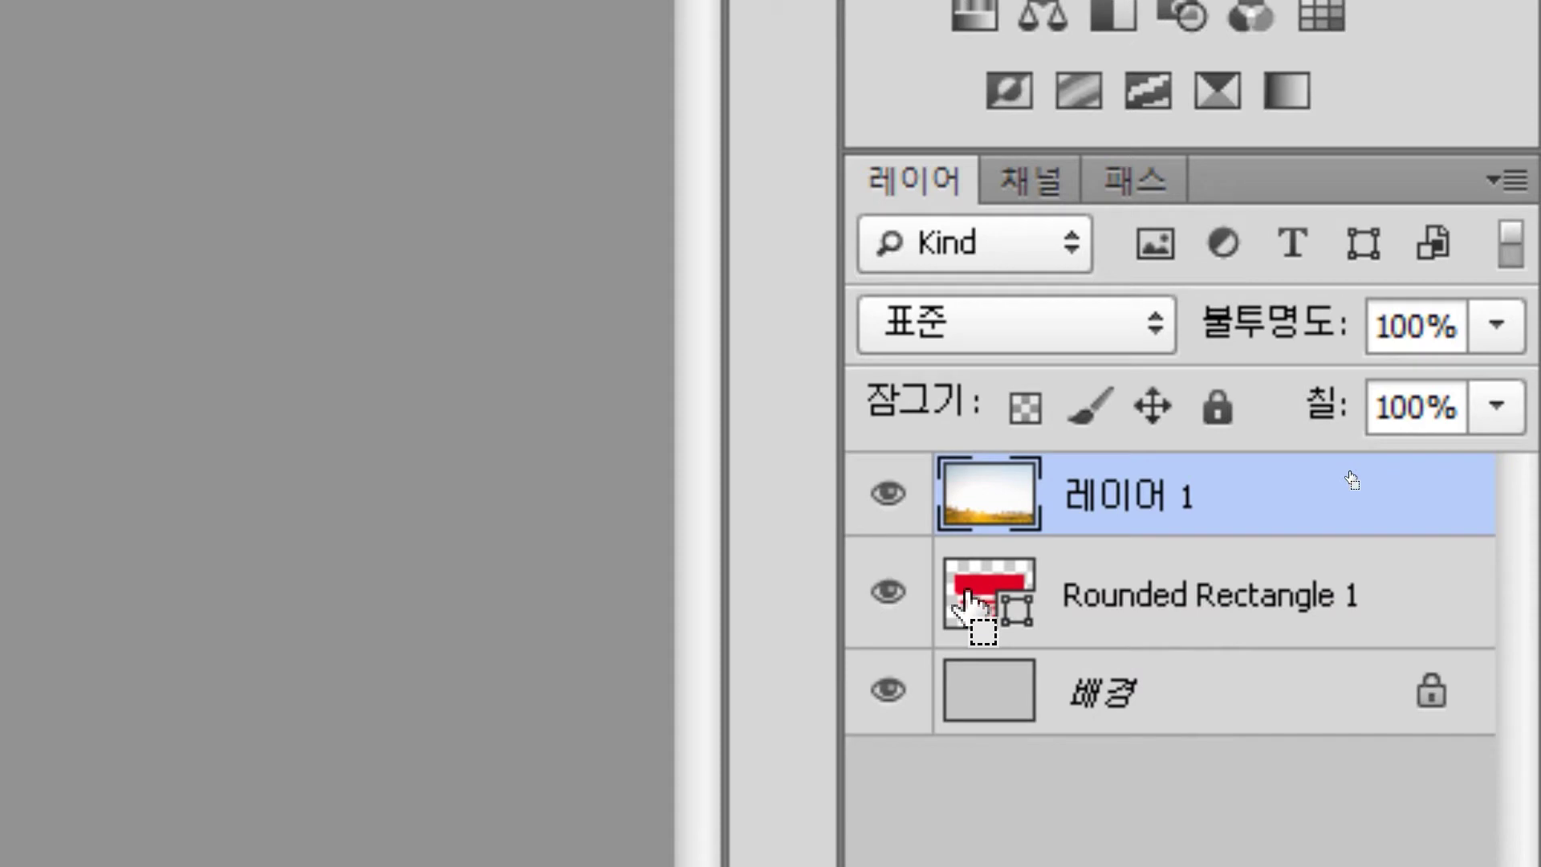
pyautogui.keyDown('ctrl'); pyautogui.click(967, 598); pyautogui.keyUp('ctrl')
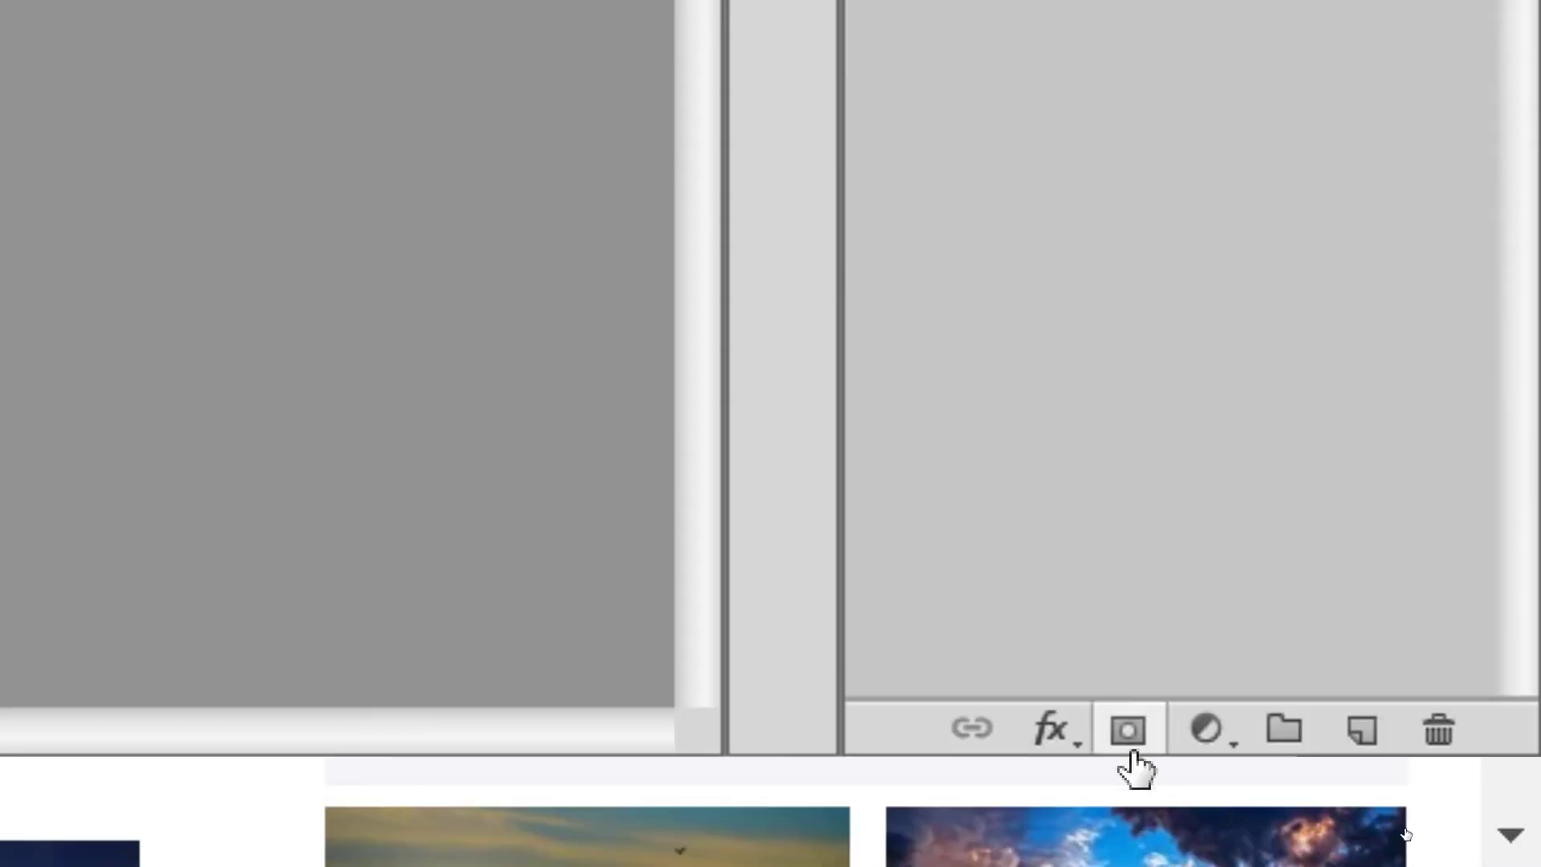
pyautogui.click(1127, 730)
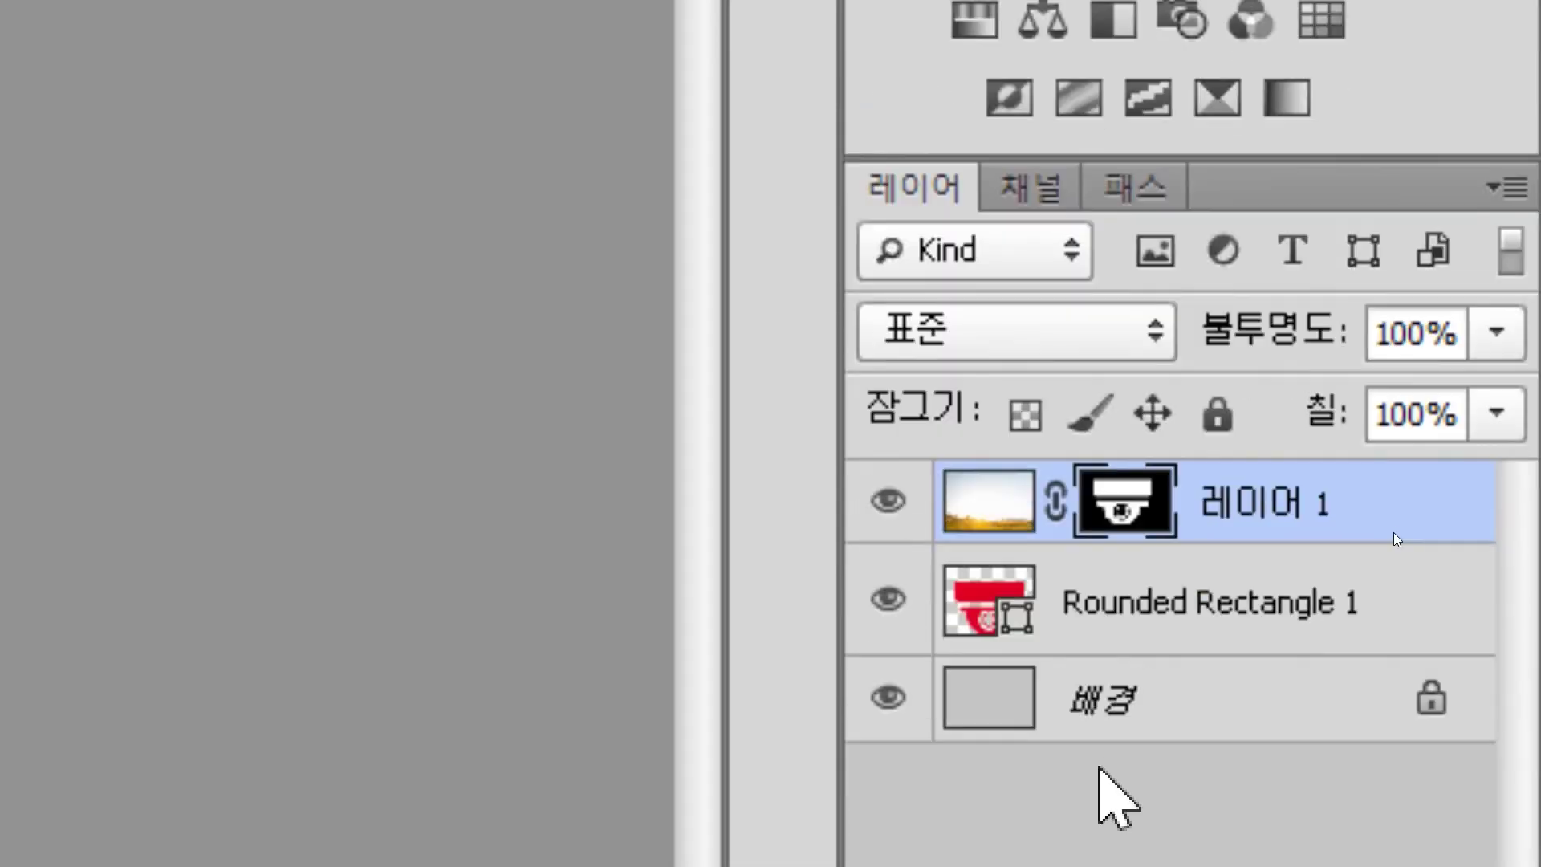
pyautogui.click(889, 532)
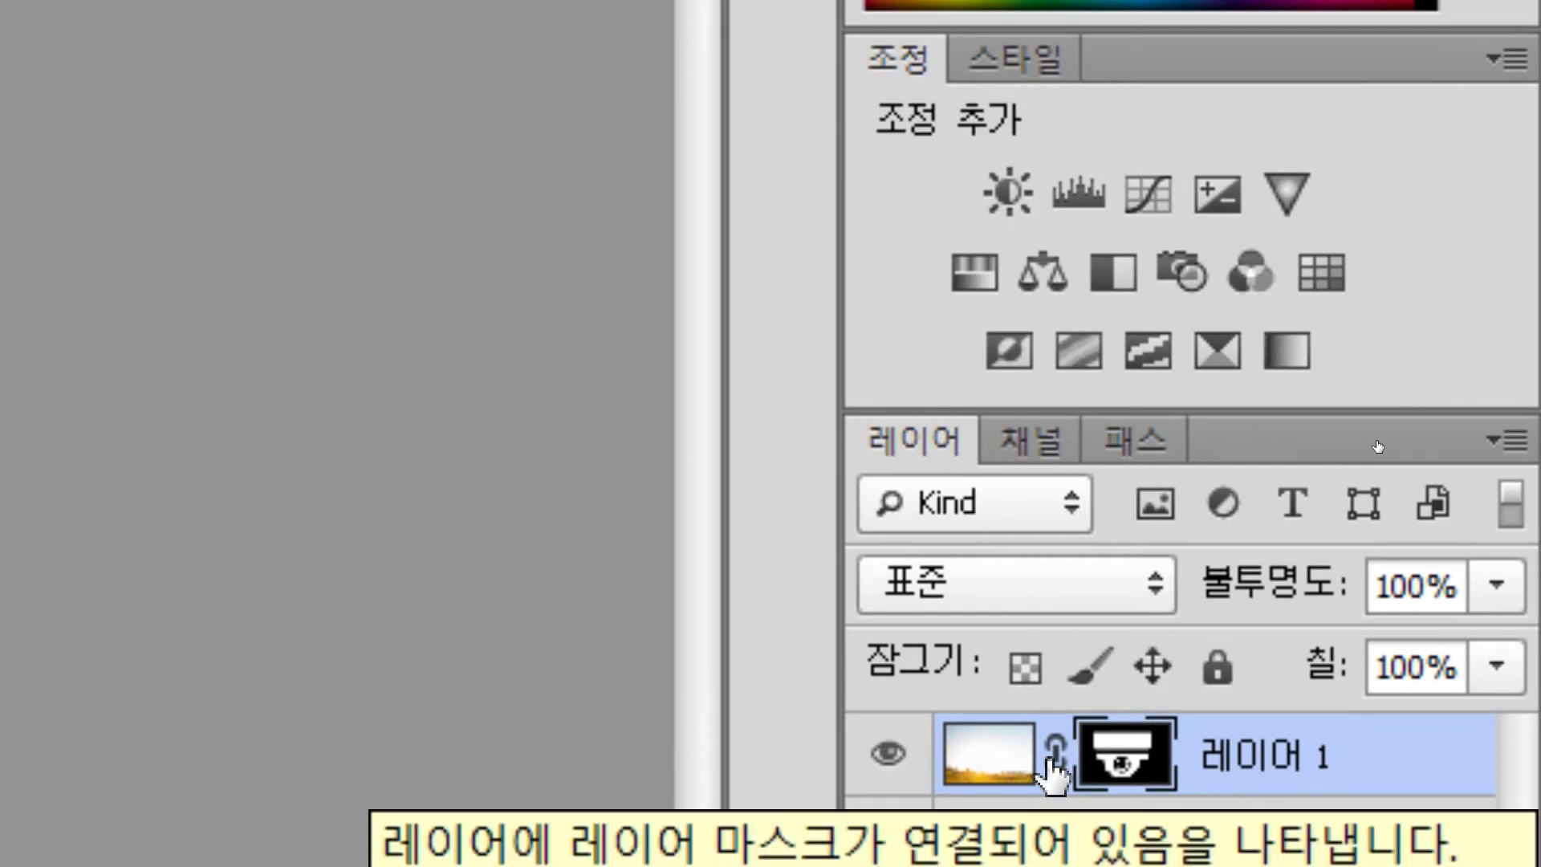
# - Unlink the photo from its layer mask and move only the photo up and left so the sunflower field fills the camera shape
pyautogui.click(1044, 762)
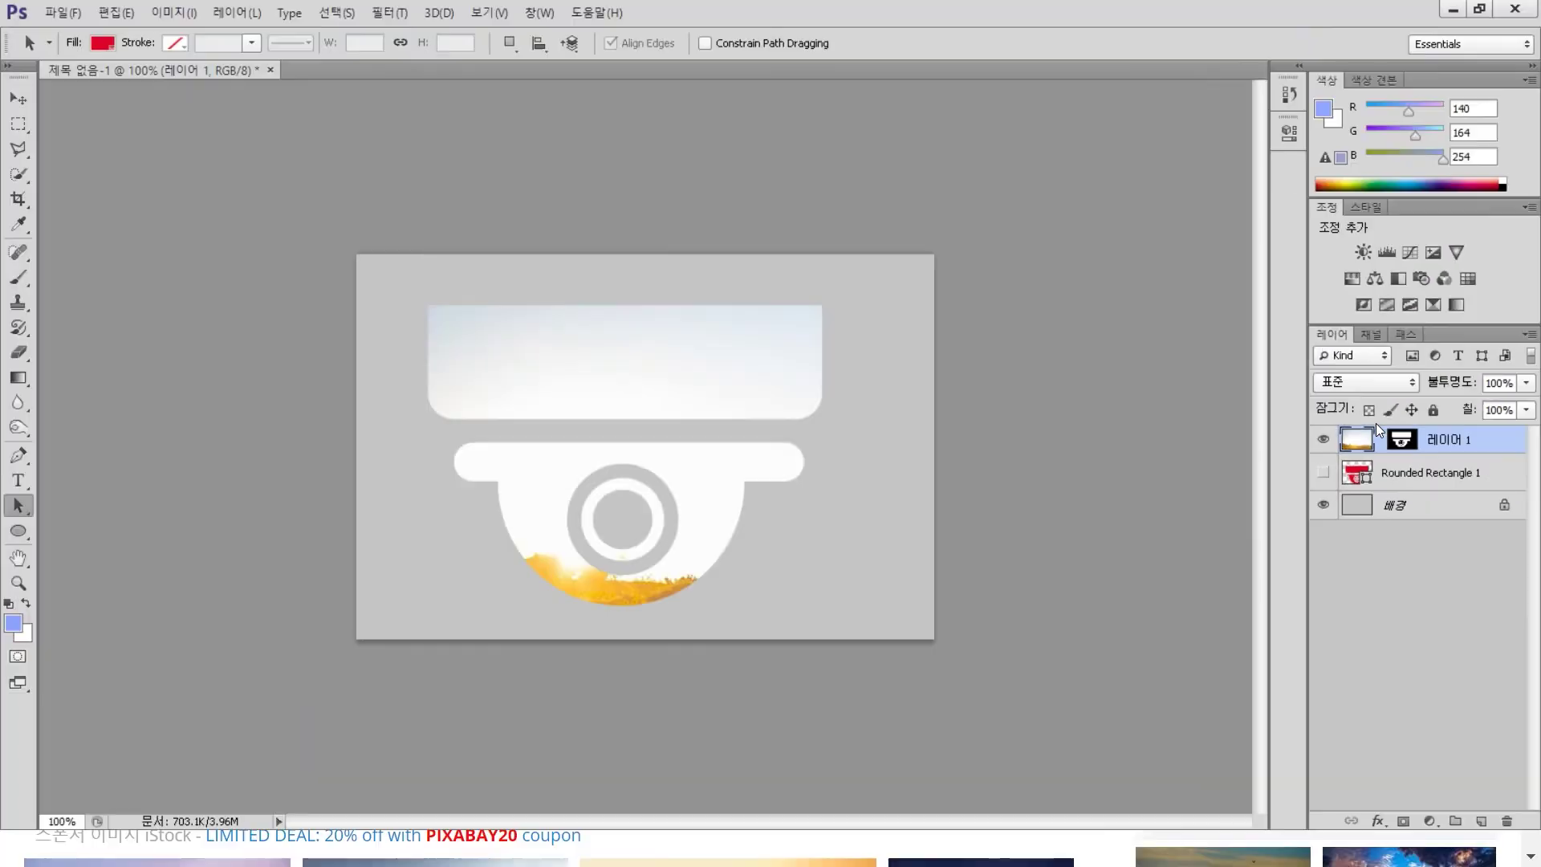
pyautogui.hotkey('ctrl', 't')
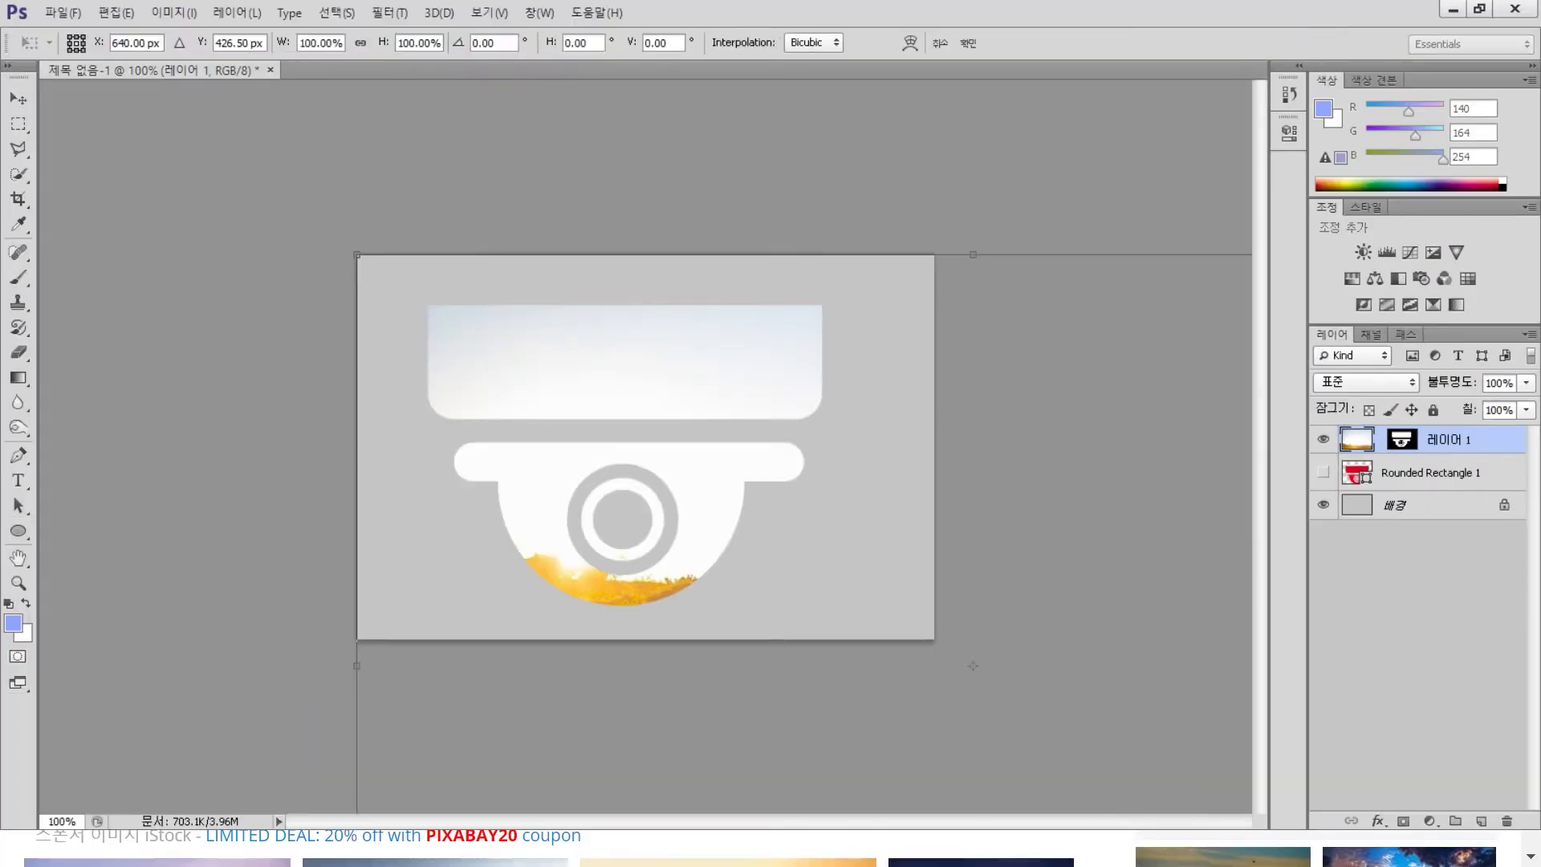
pyautogui.moveTo(960, 486); pyautogui.dragTo(637, 385)
pyautogui.press('Return')
pyautogui.press('a')
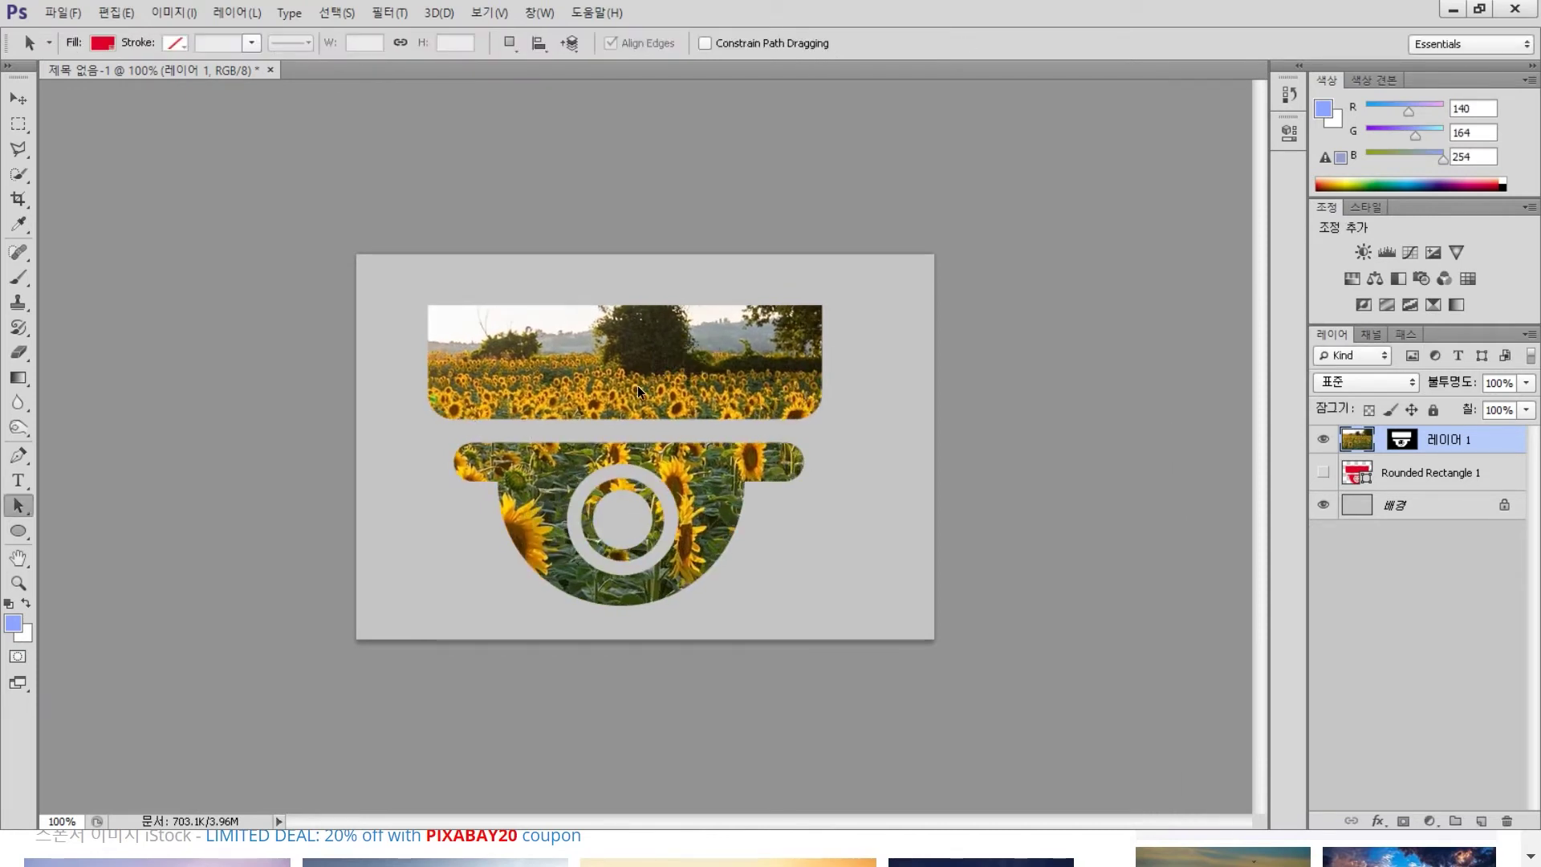
# - Add a stroke effect to the masked photo layer with a gradient fill using the orange, yellow, orange preset (주황, 노랑, 주황)
pyautogui.hotkey('ctrl', '+')
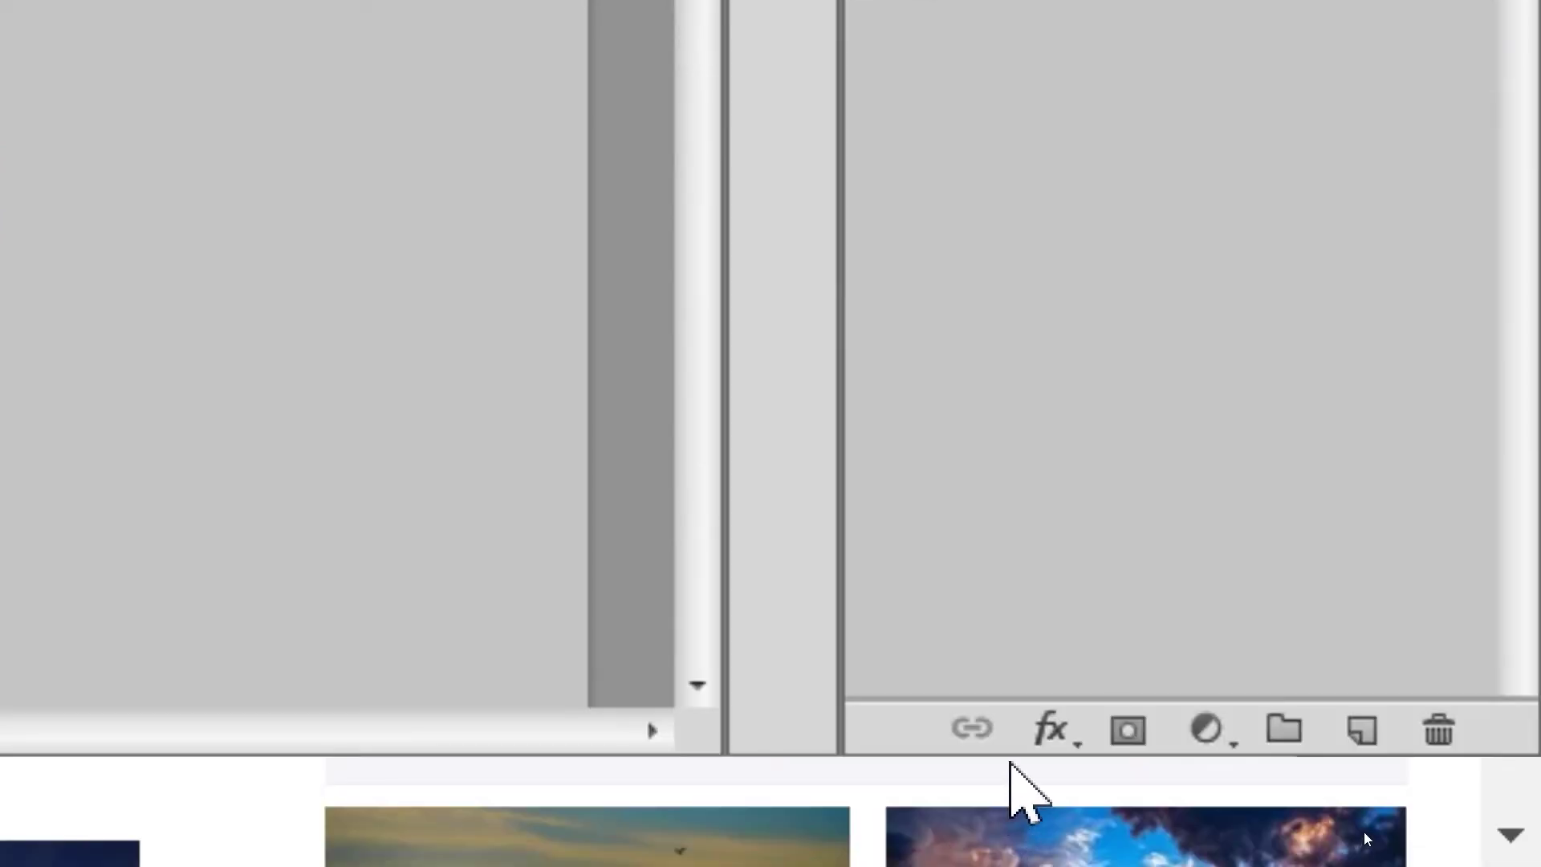
pyautogui.click(1047, 731)
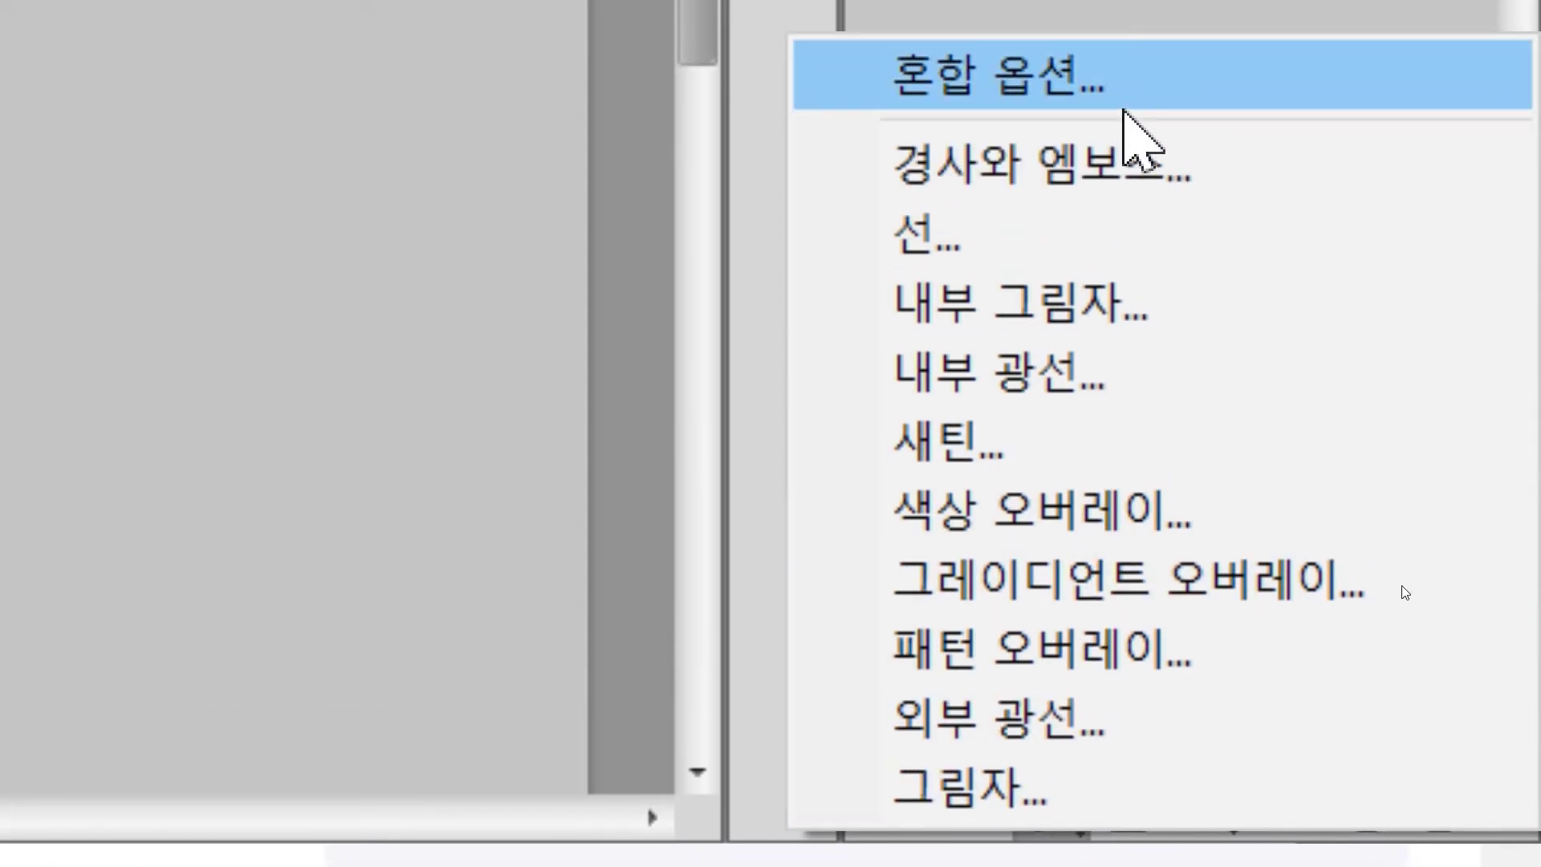
pyautogui.click(1008, 224)
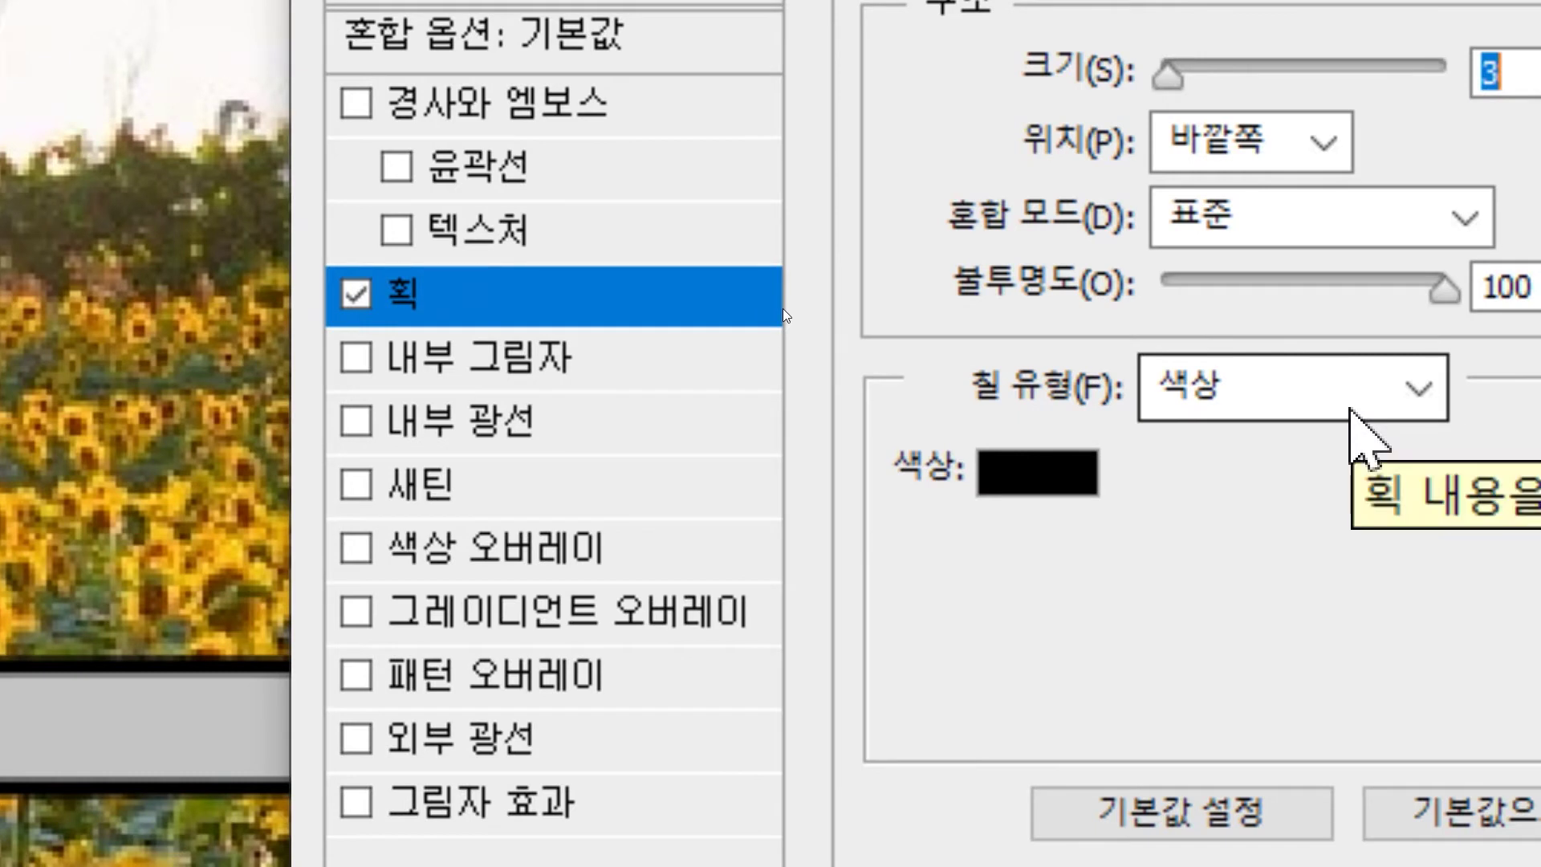
pyautogui.click(1351, 410)
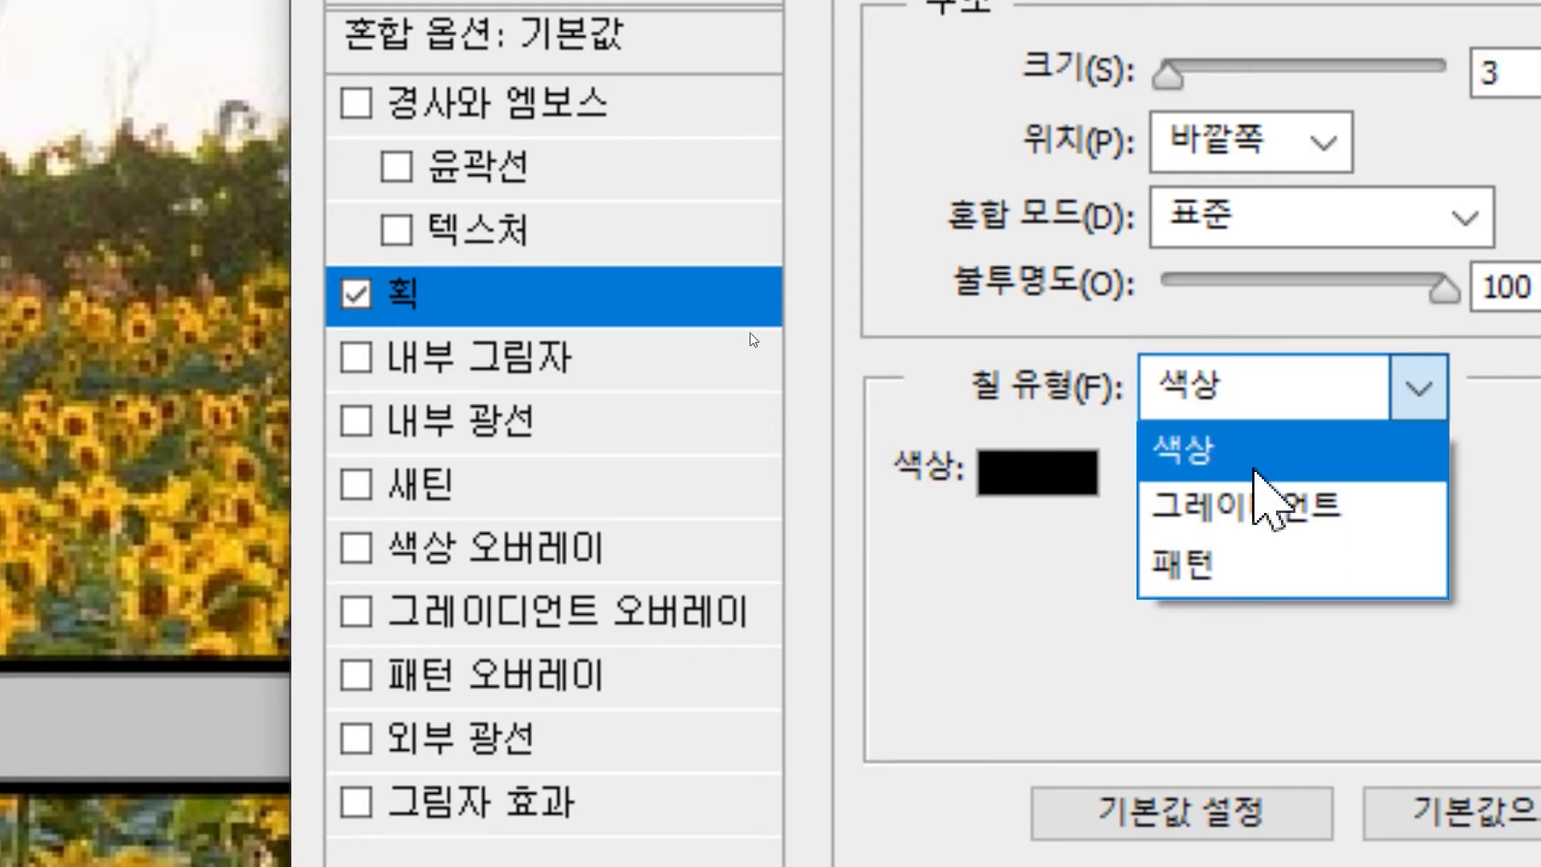
pyautogui.click(1236, 514)
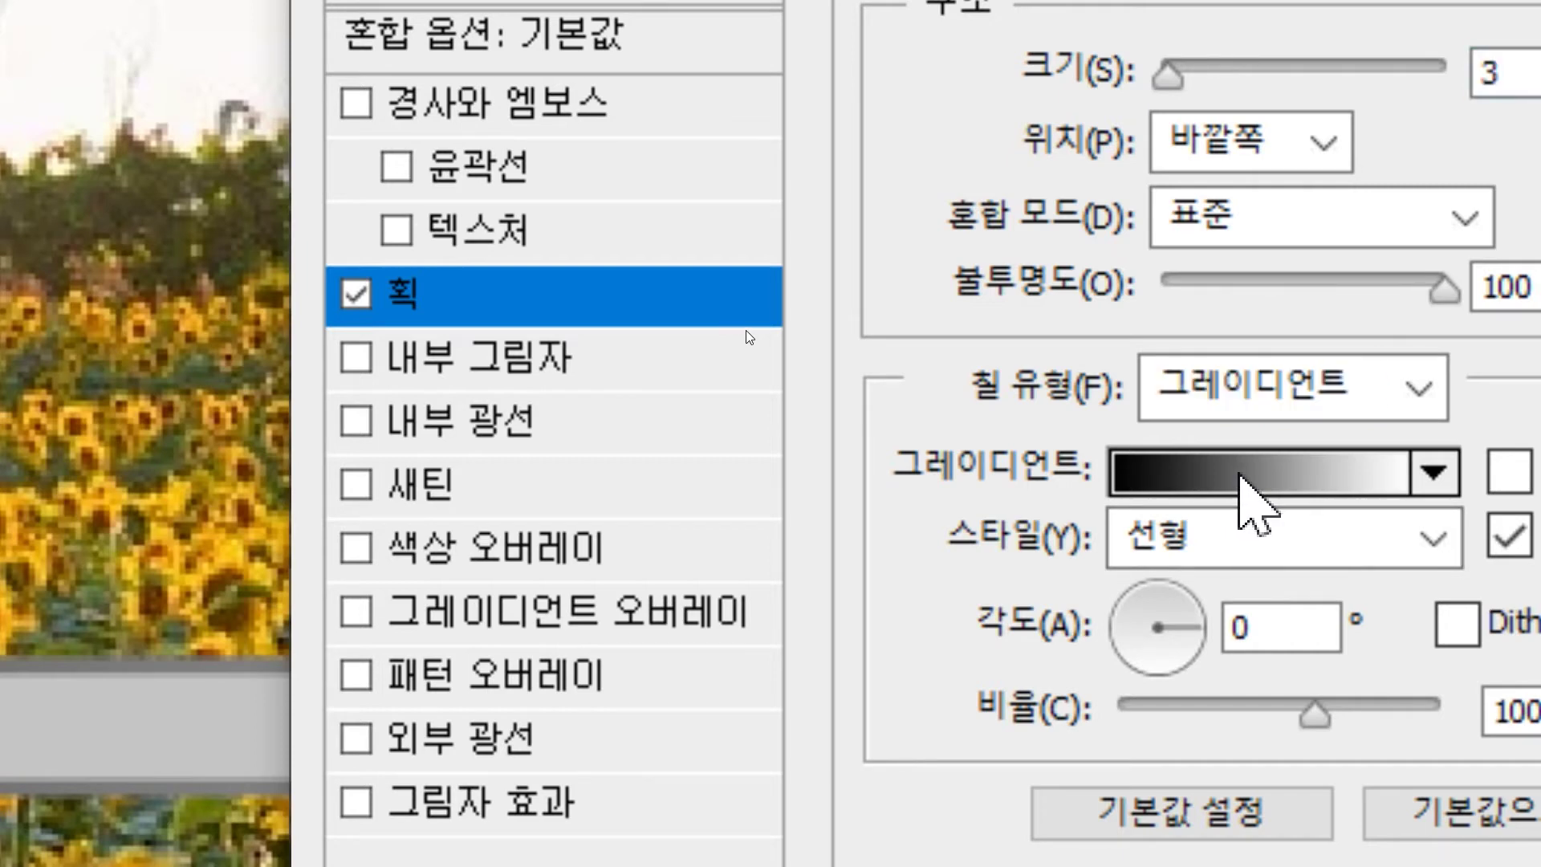
pyautogui.click(1240, 475)
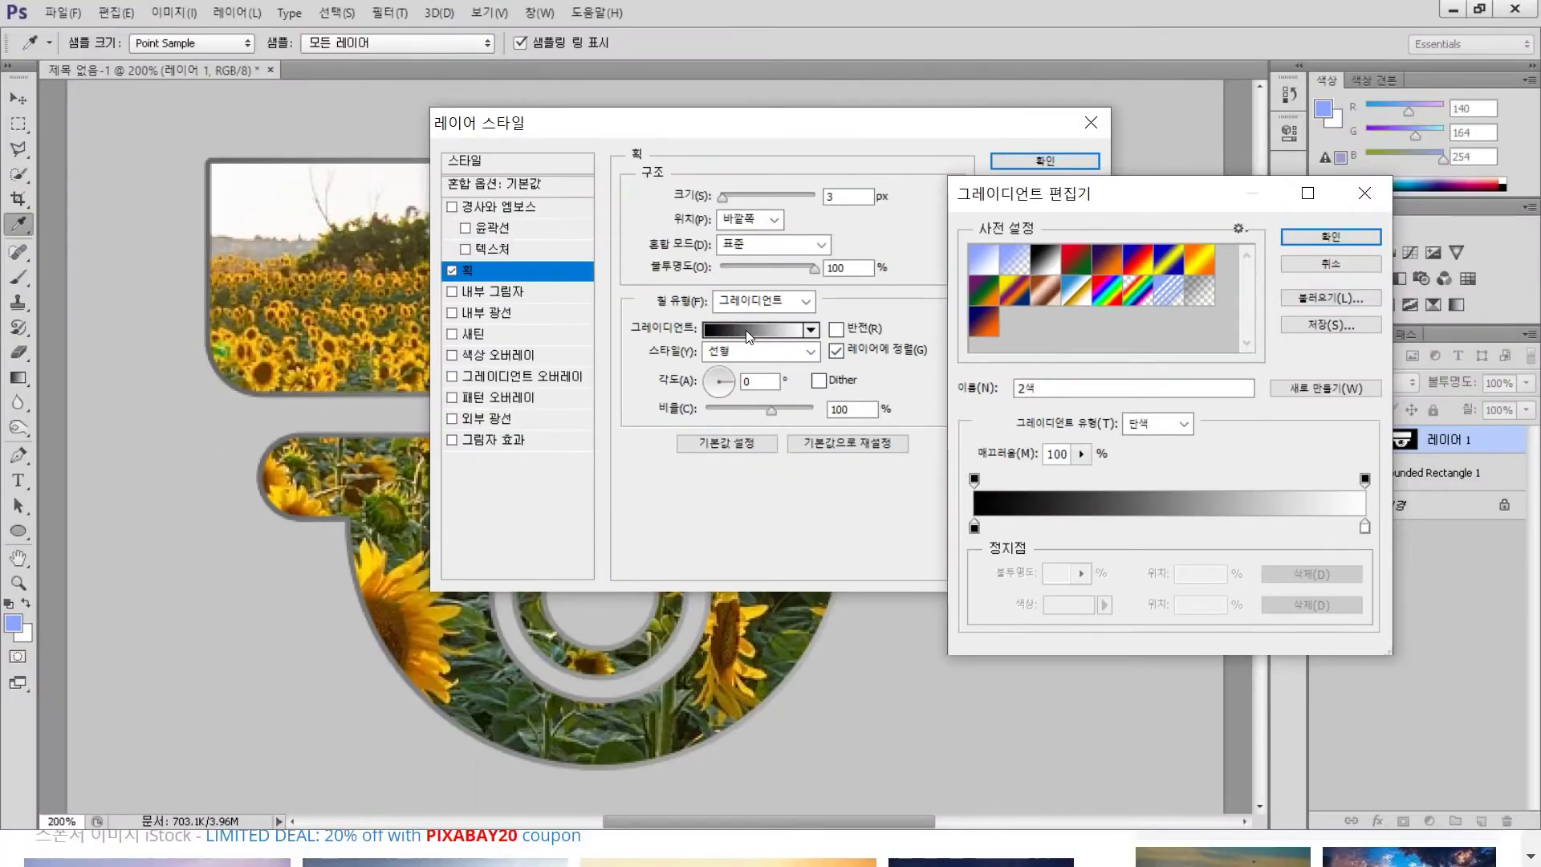
pyautogui.click(1202, 268)
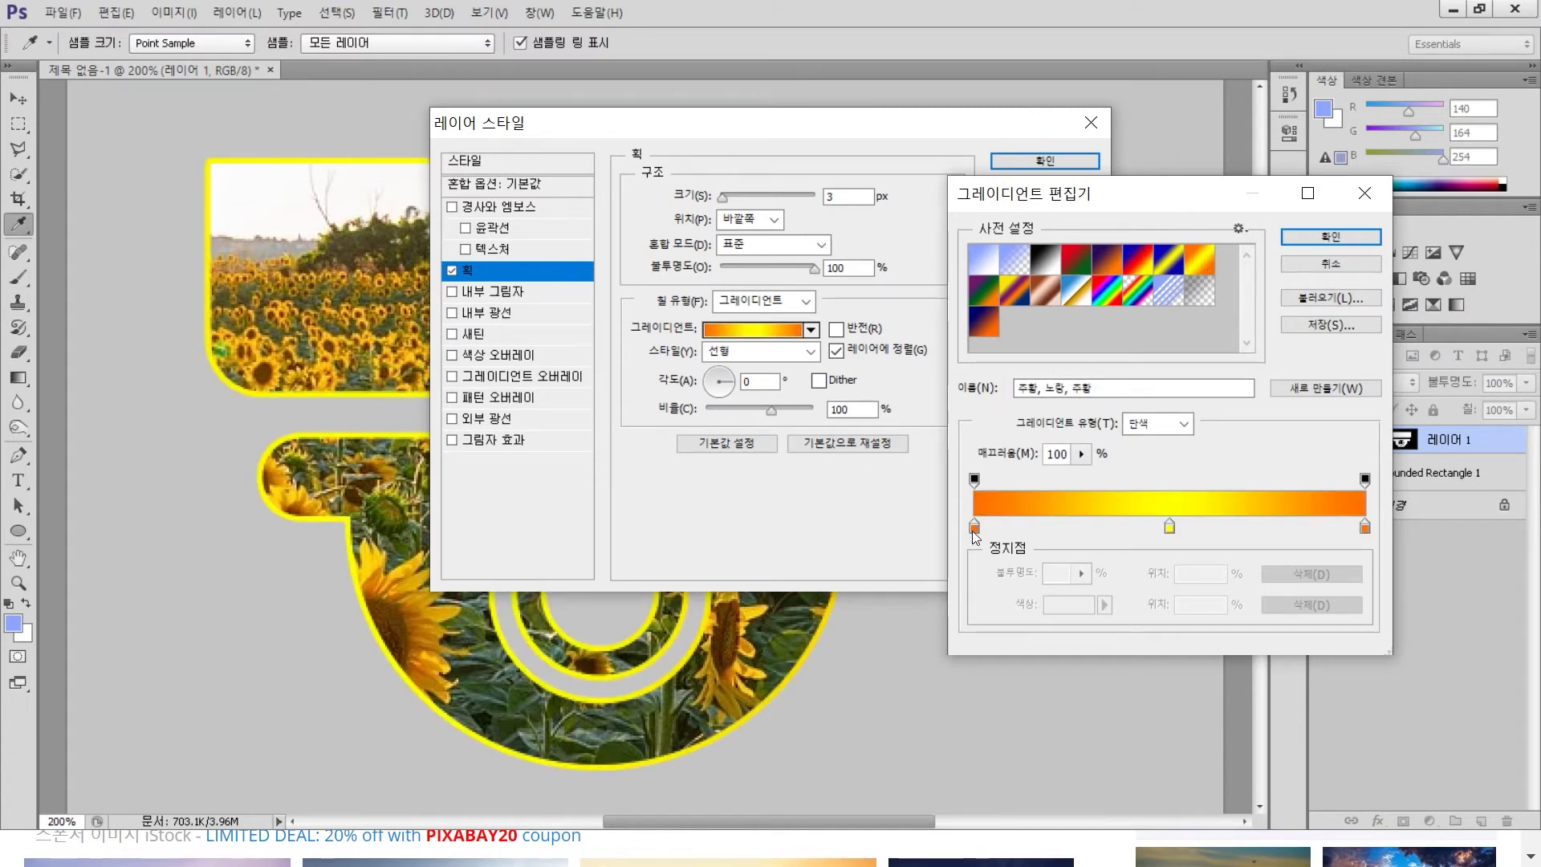
# - Remove the gradient's first orange stop, move the yellow stop to 0% and the remaining orange stop to 84%
pyautogui.moveTo(974, 528); pyautogui.dragTo(975, 578)
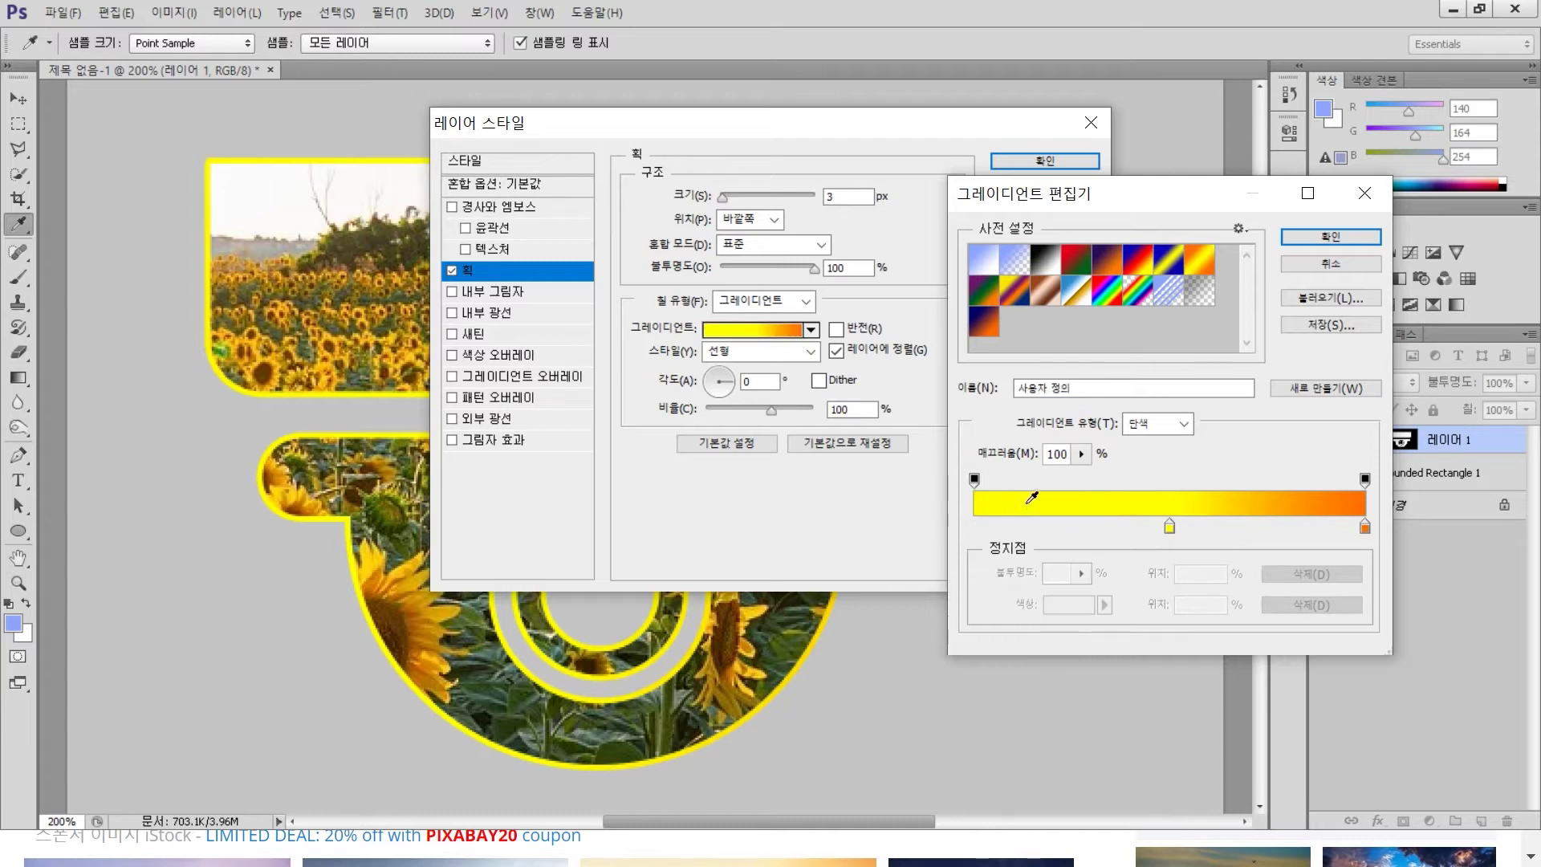
pyautogui.moveTo(1169, 530); pyautogui.dragTo(975, 531)
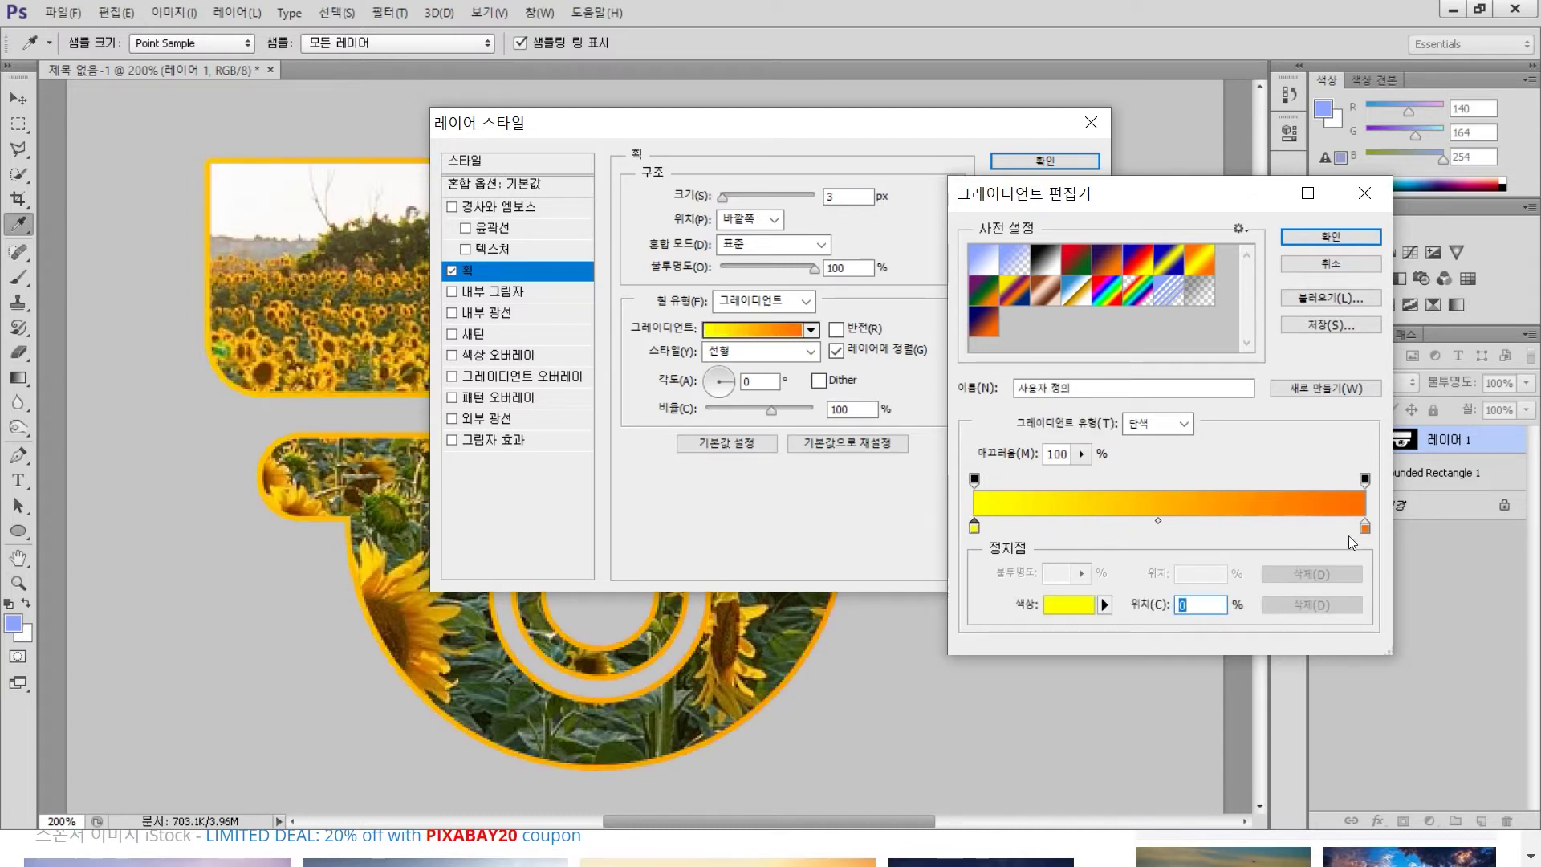
pyautogui.moveTo(1364, 527); pyautogui.dragTo(1307, 532)
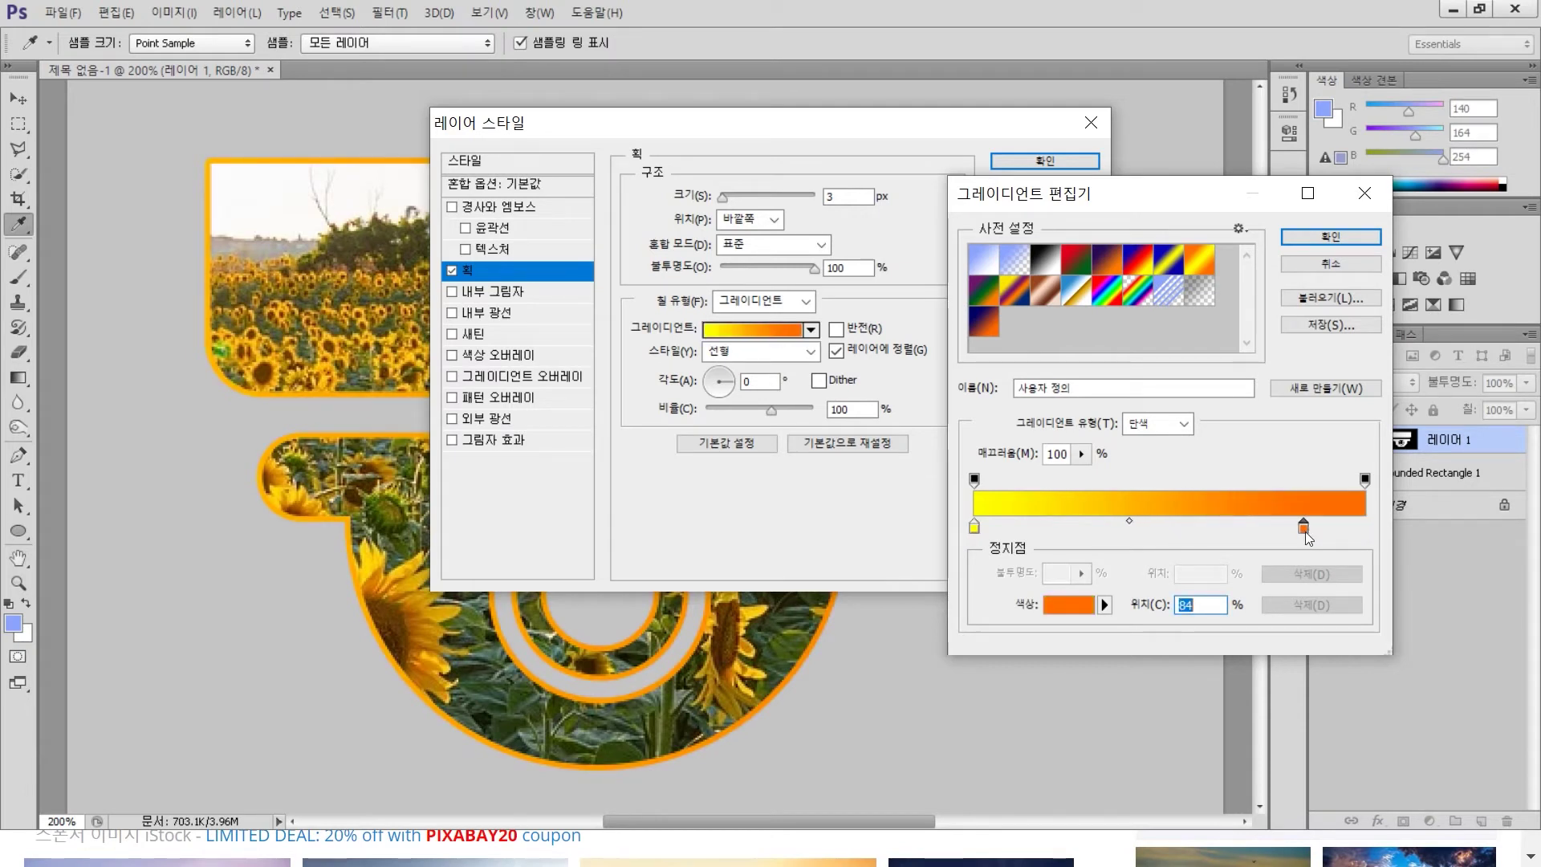
# - Change the 84% gradient stop to red-orange ff3000 and accept the edited gradient
pyautogui.click(1076, 604)
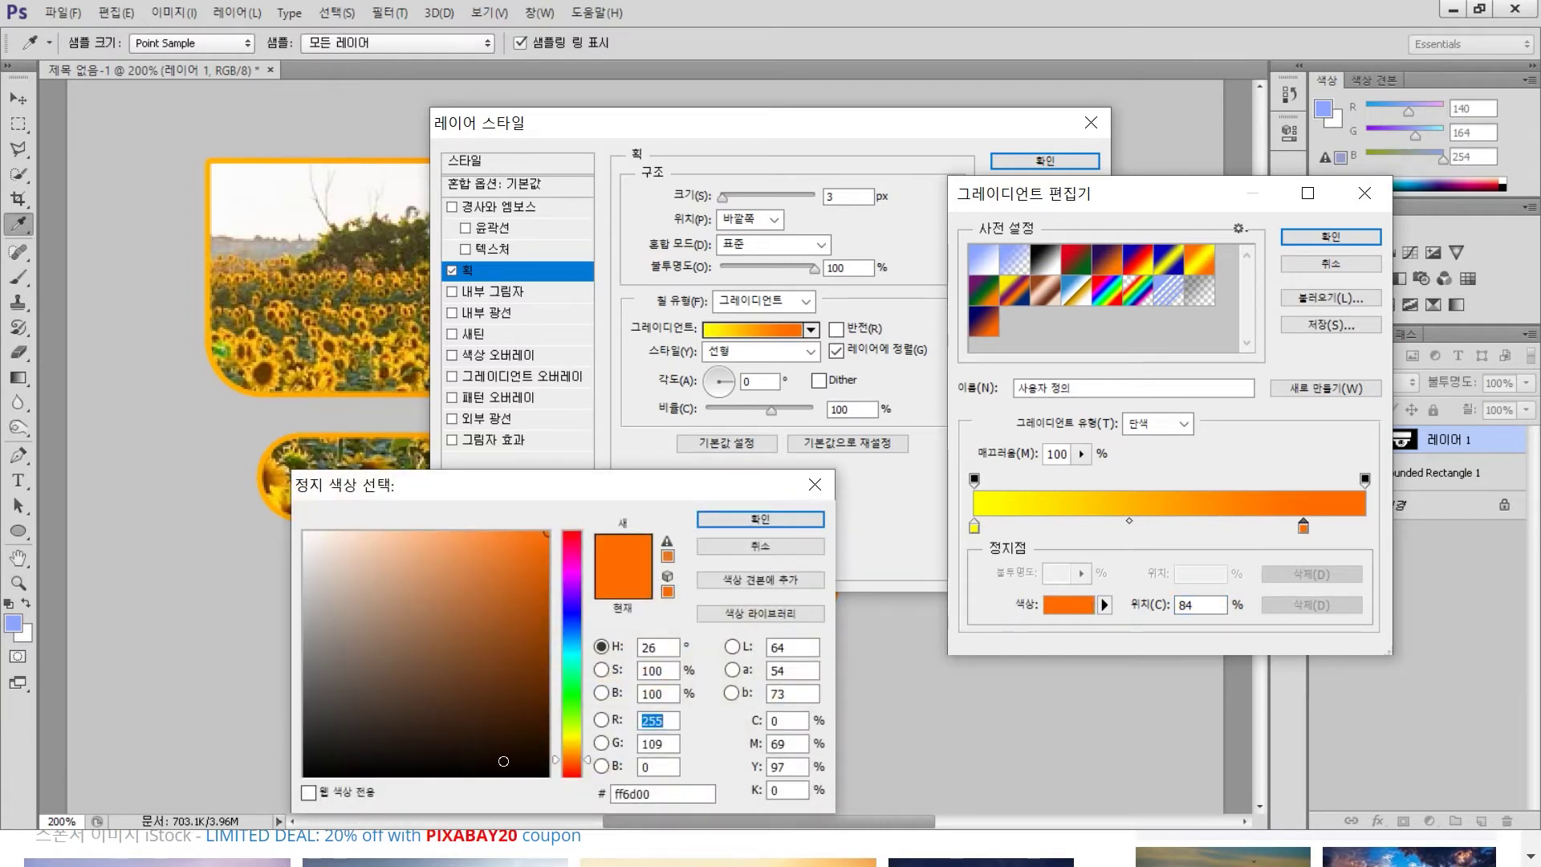
pyautogui.click(573, 769)
pyautogui.click(574, 771)
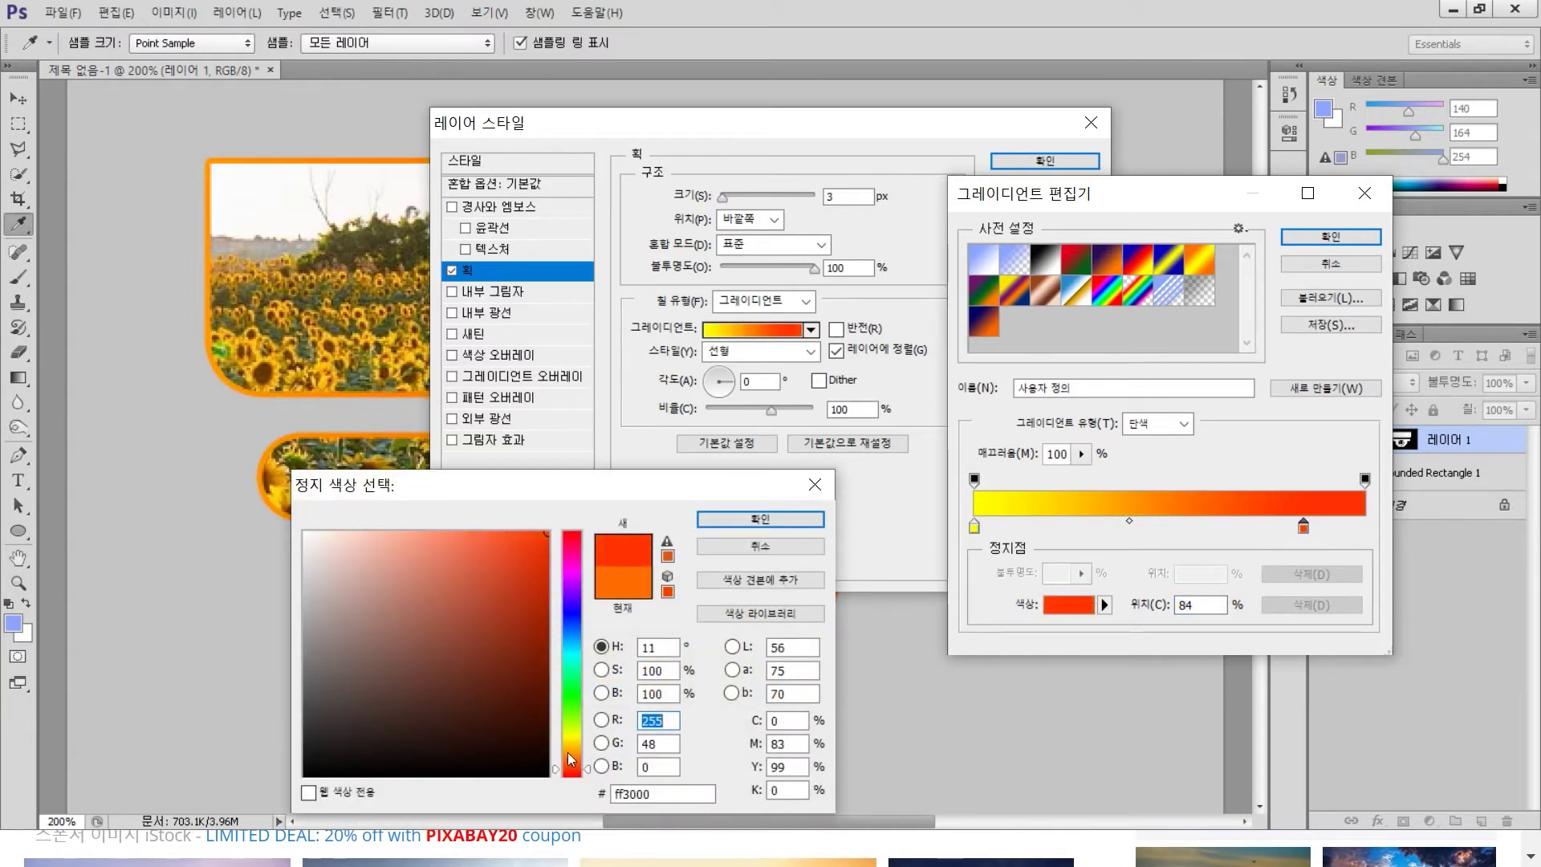
pyautogui.click(720, 520)
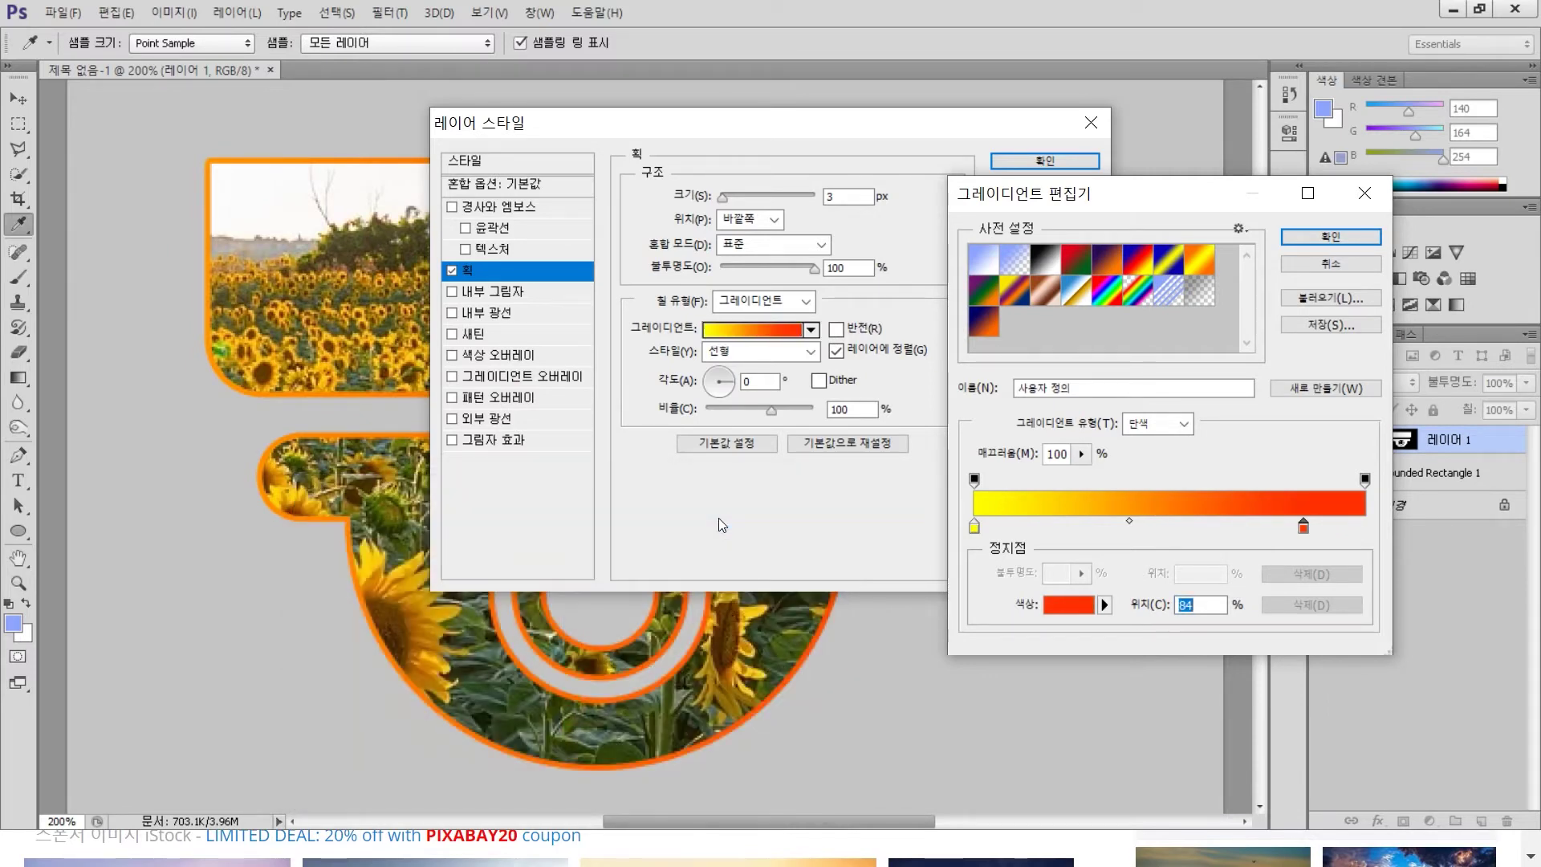
pyautogui.click(1305, 241)
# - Set the stroke gradient's scale to 49% and its angle to -53°, with the style dialog moved clear of the artwork
pyautogui.moveTo(861, 134); pyautogui.dragTo(1293, 272)
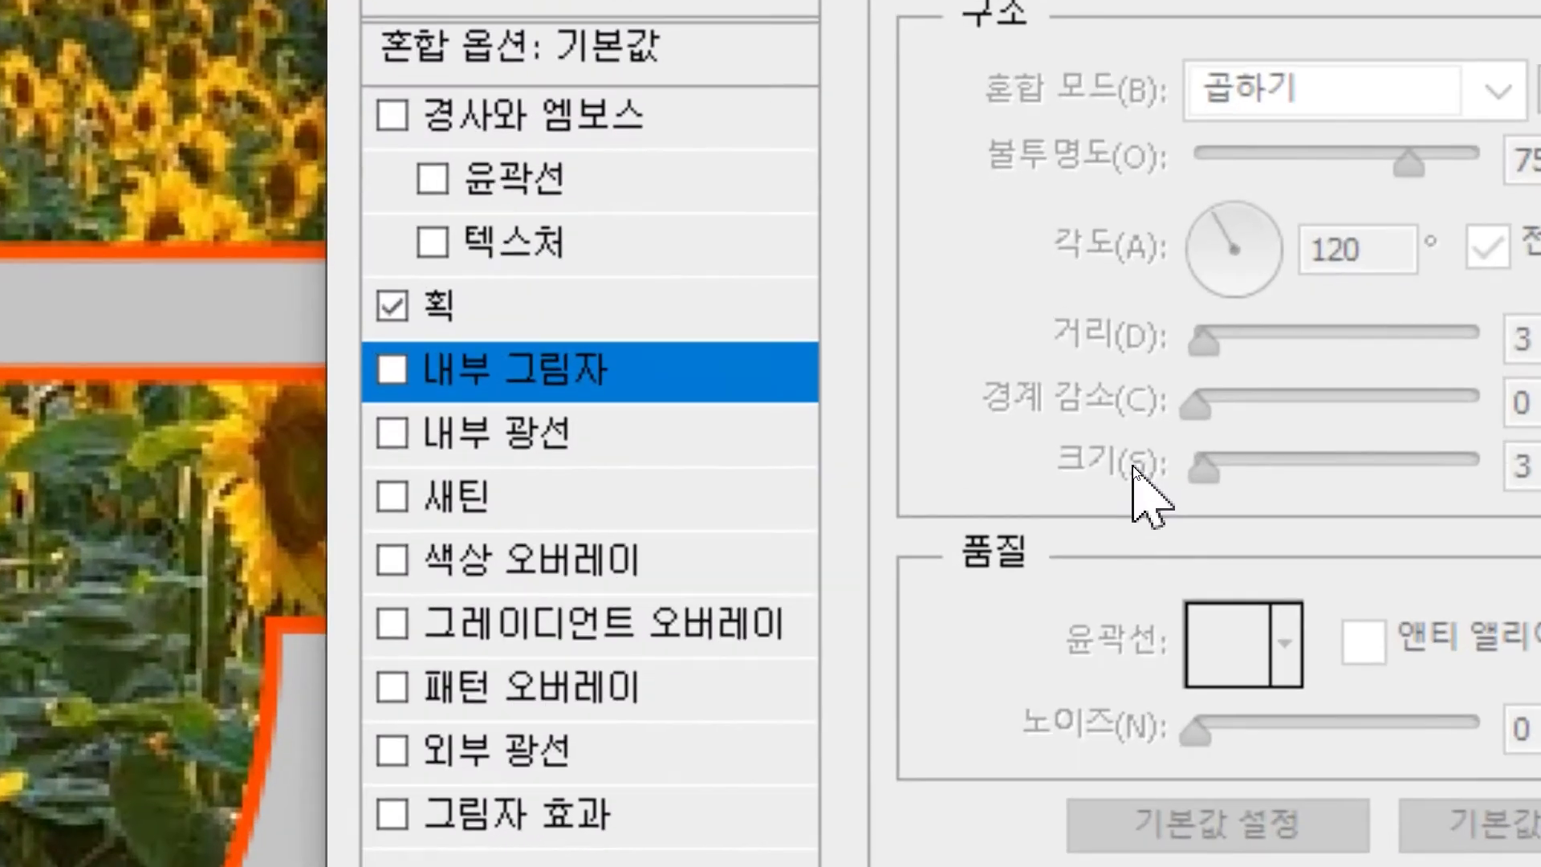
pyautogui.click(498, 321)
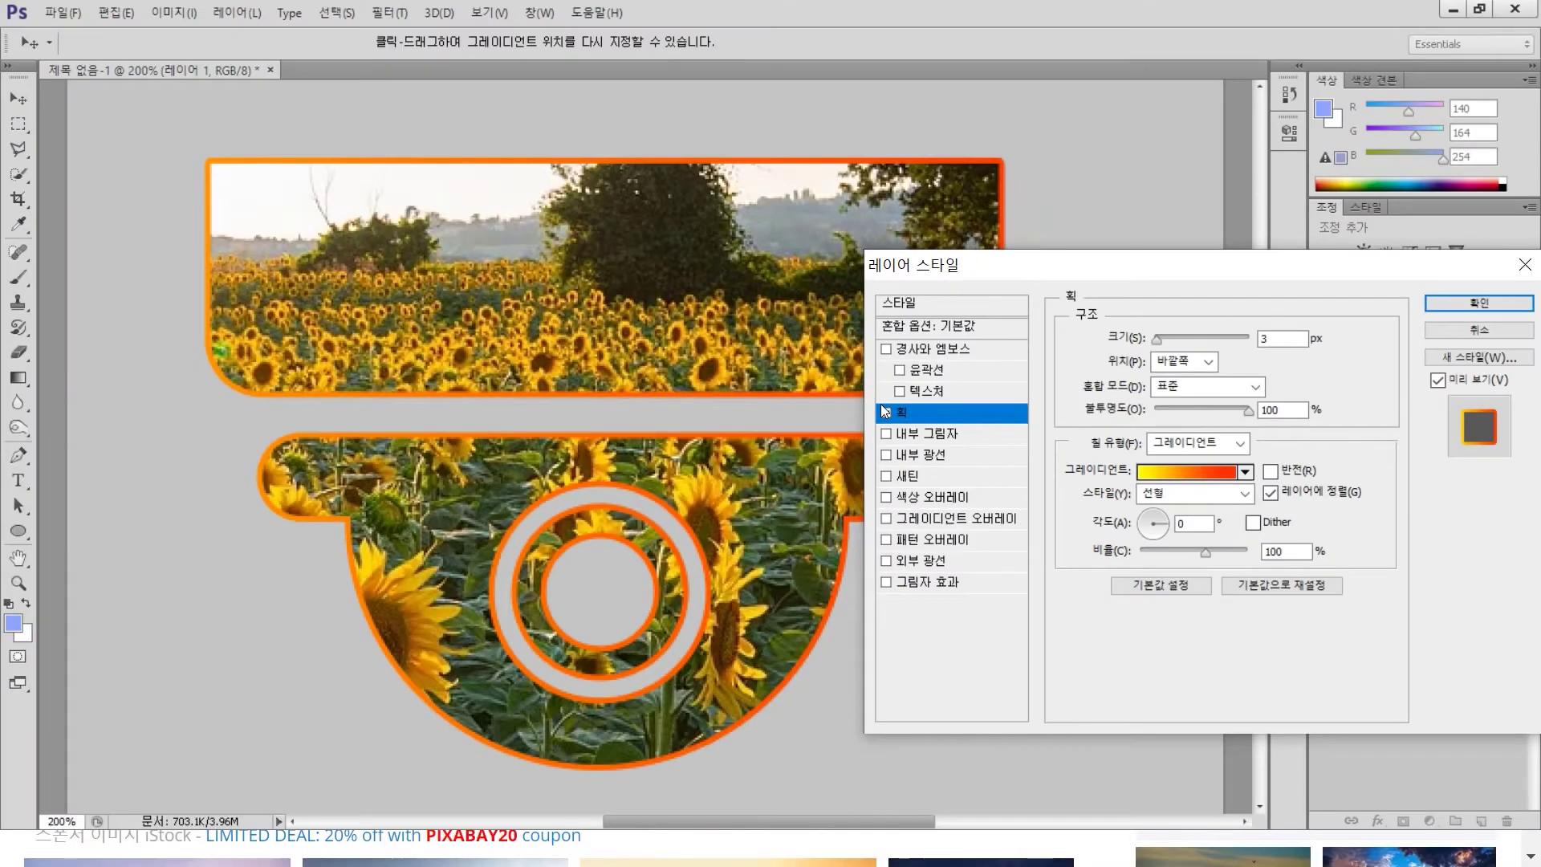
pyautogui.click(886, 412)
pyautogui.moveTo(1204, 554); pyautogui.dragTo(1199, 555)
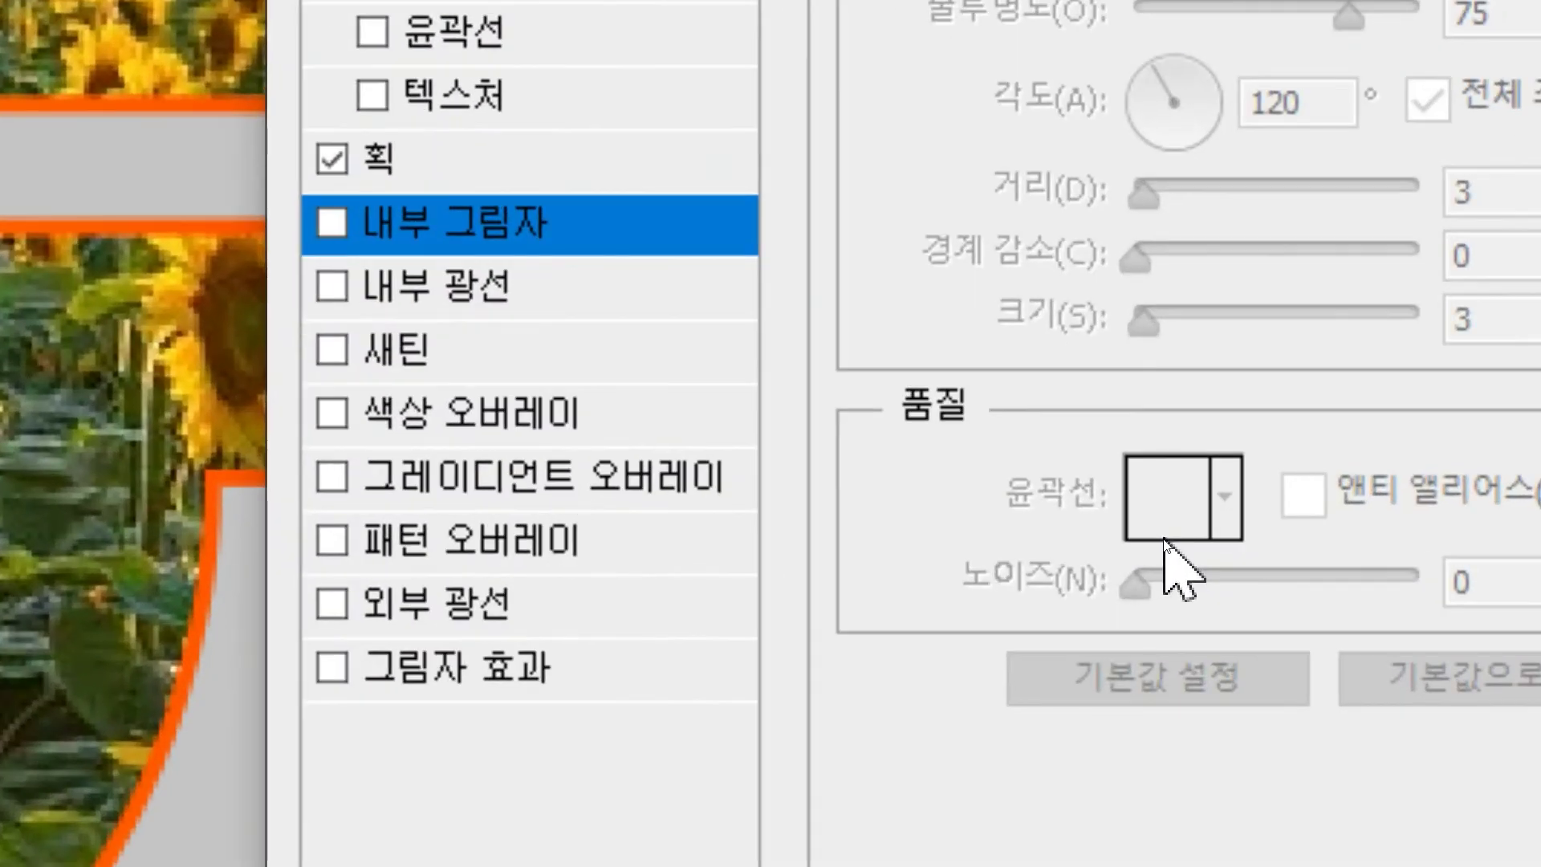
pyautogui.click(434, 154)
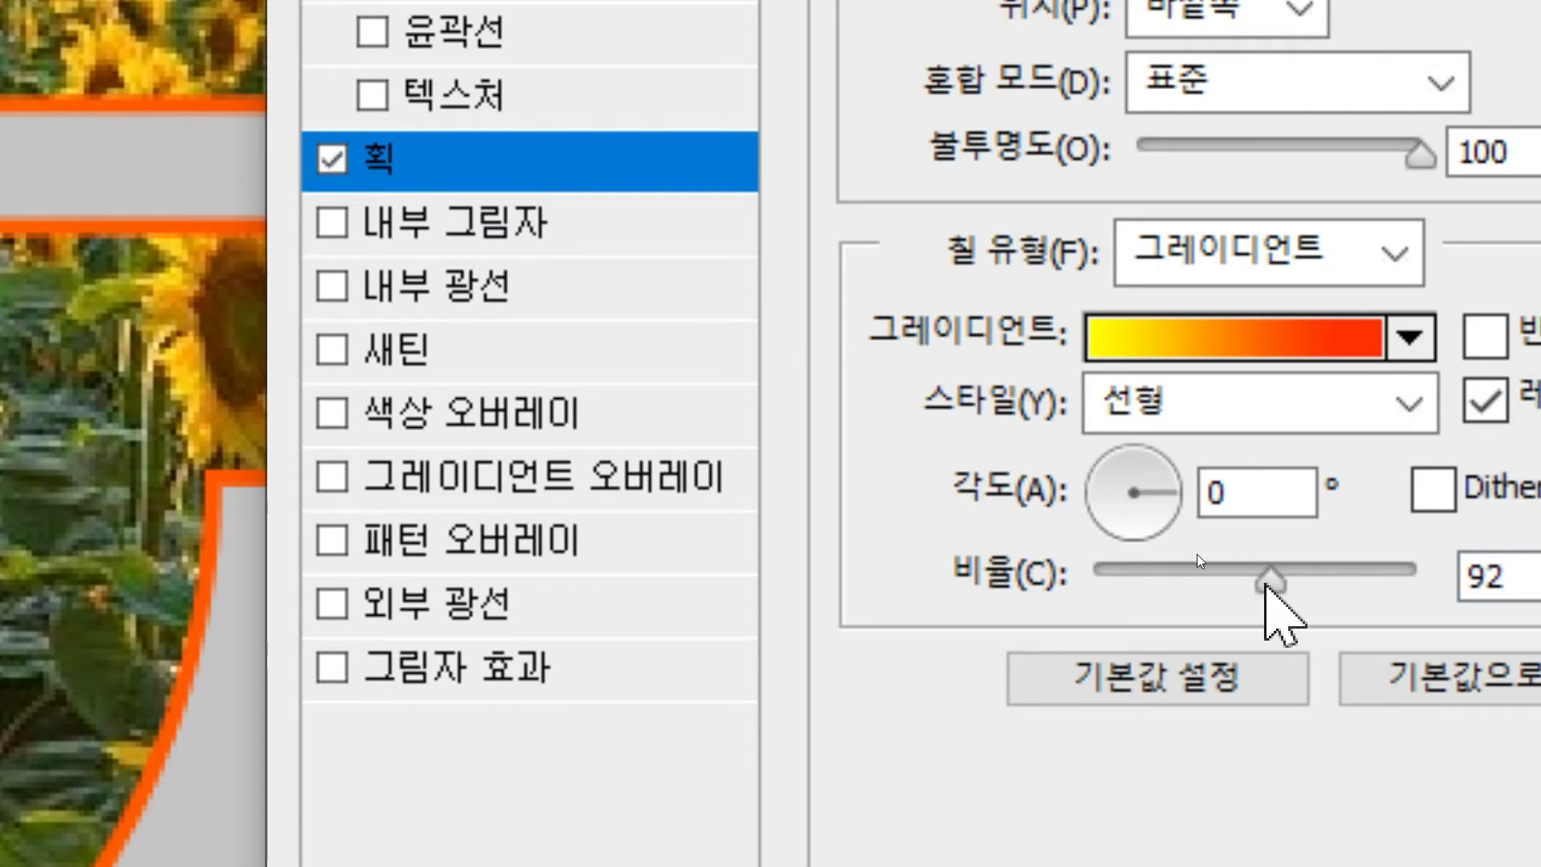
pyautogui.moveTo(1267, 586); pyautogui.dragTo(1163, 590)
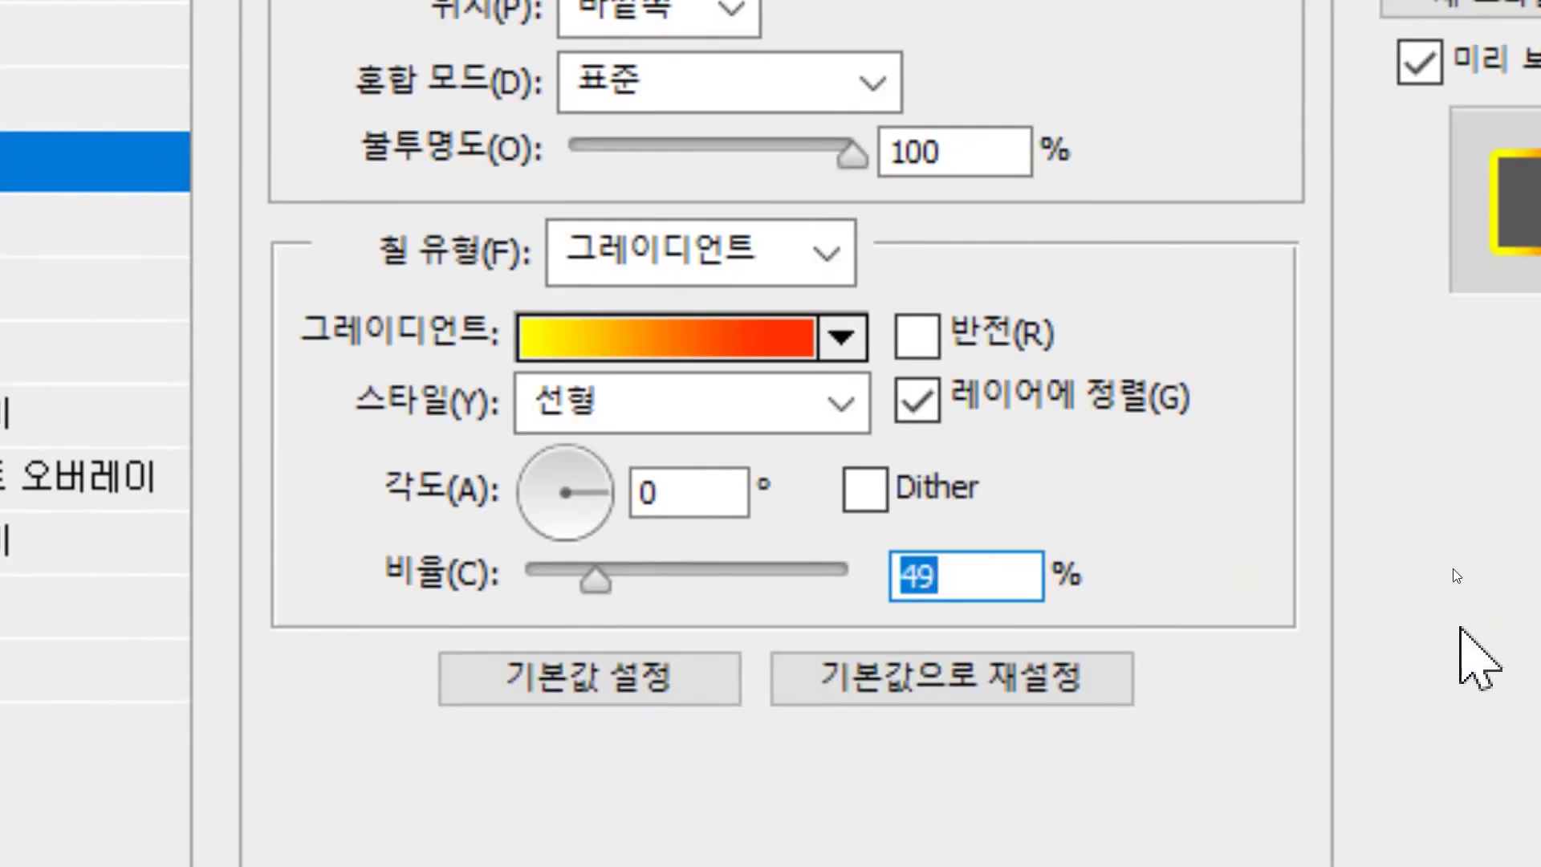
pyautogui.click(489, 539)
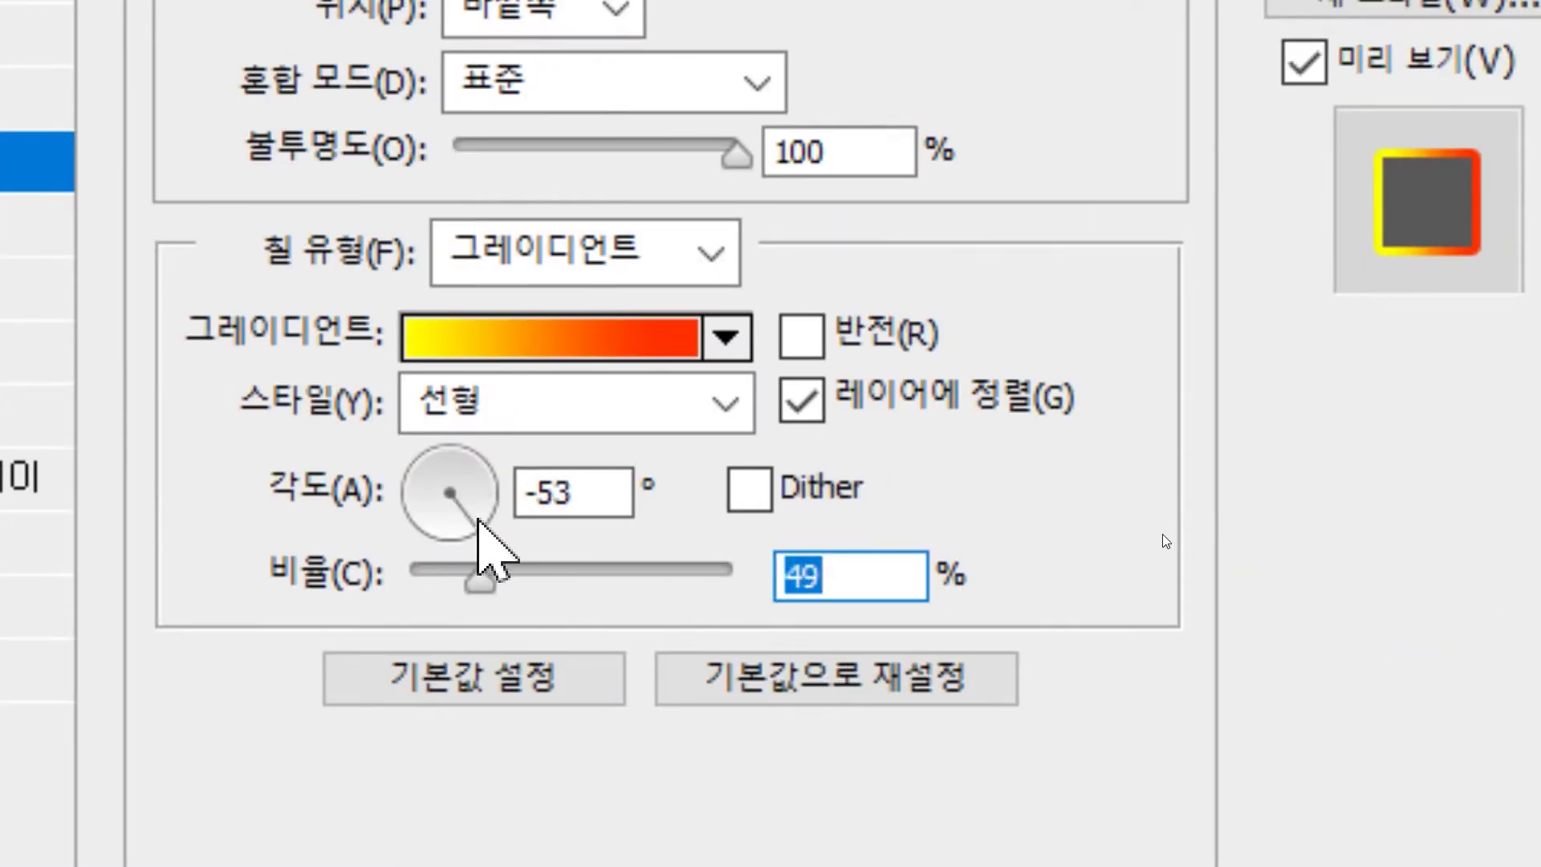
pyautogui.click(479, 526)
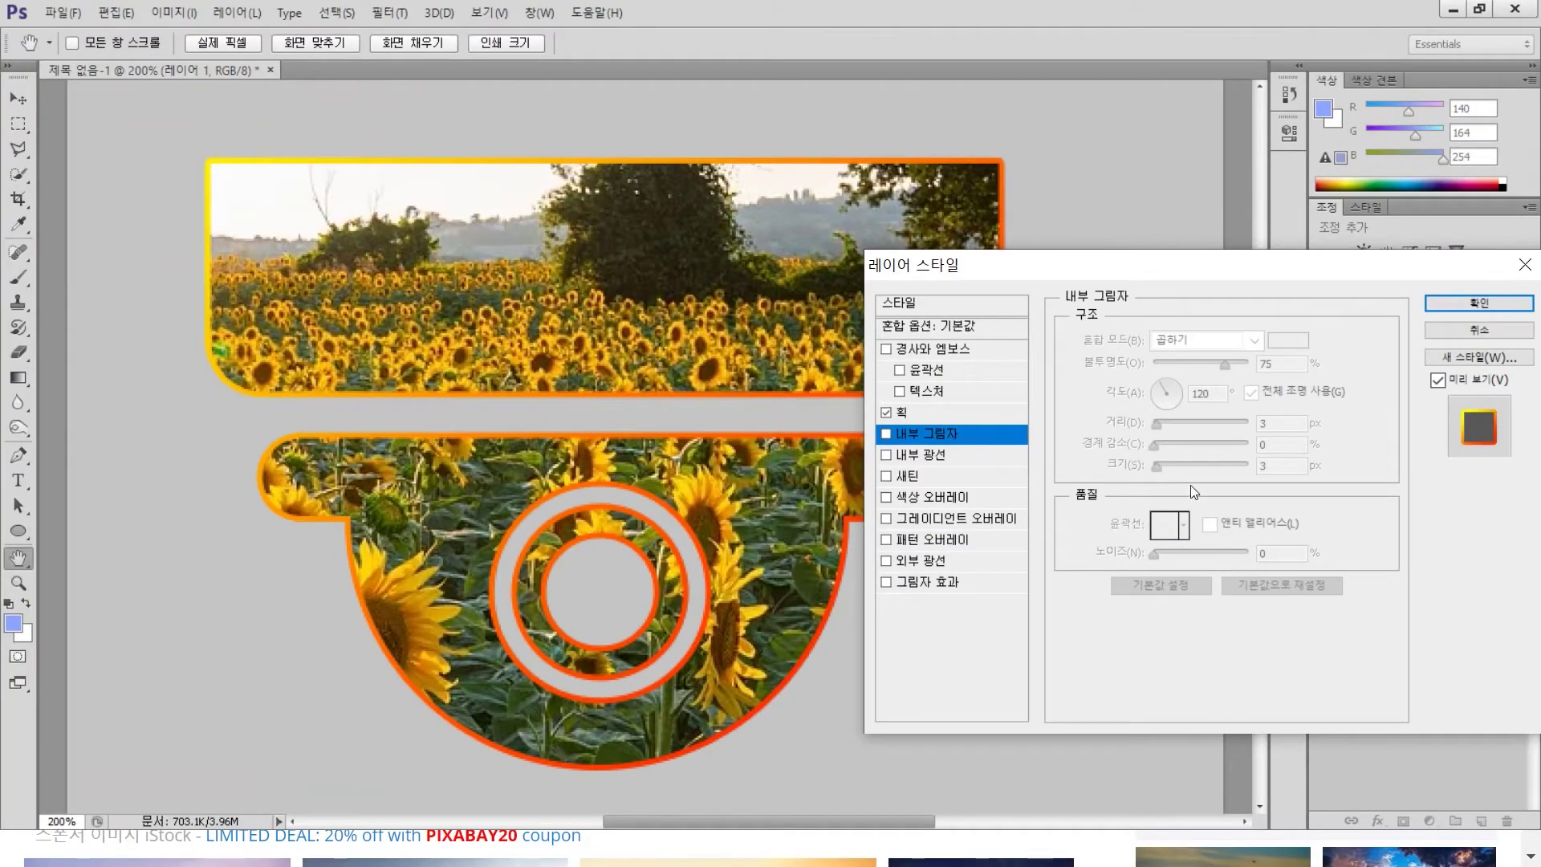
# - Try a thicker stroke, return the stroke size to 3 px and apply the layer style
pyautogui.click(902, 414)
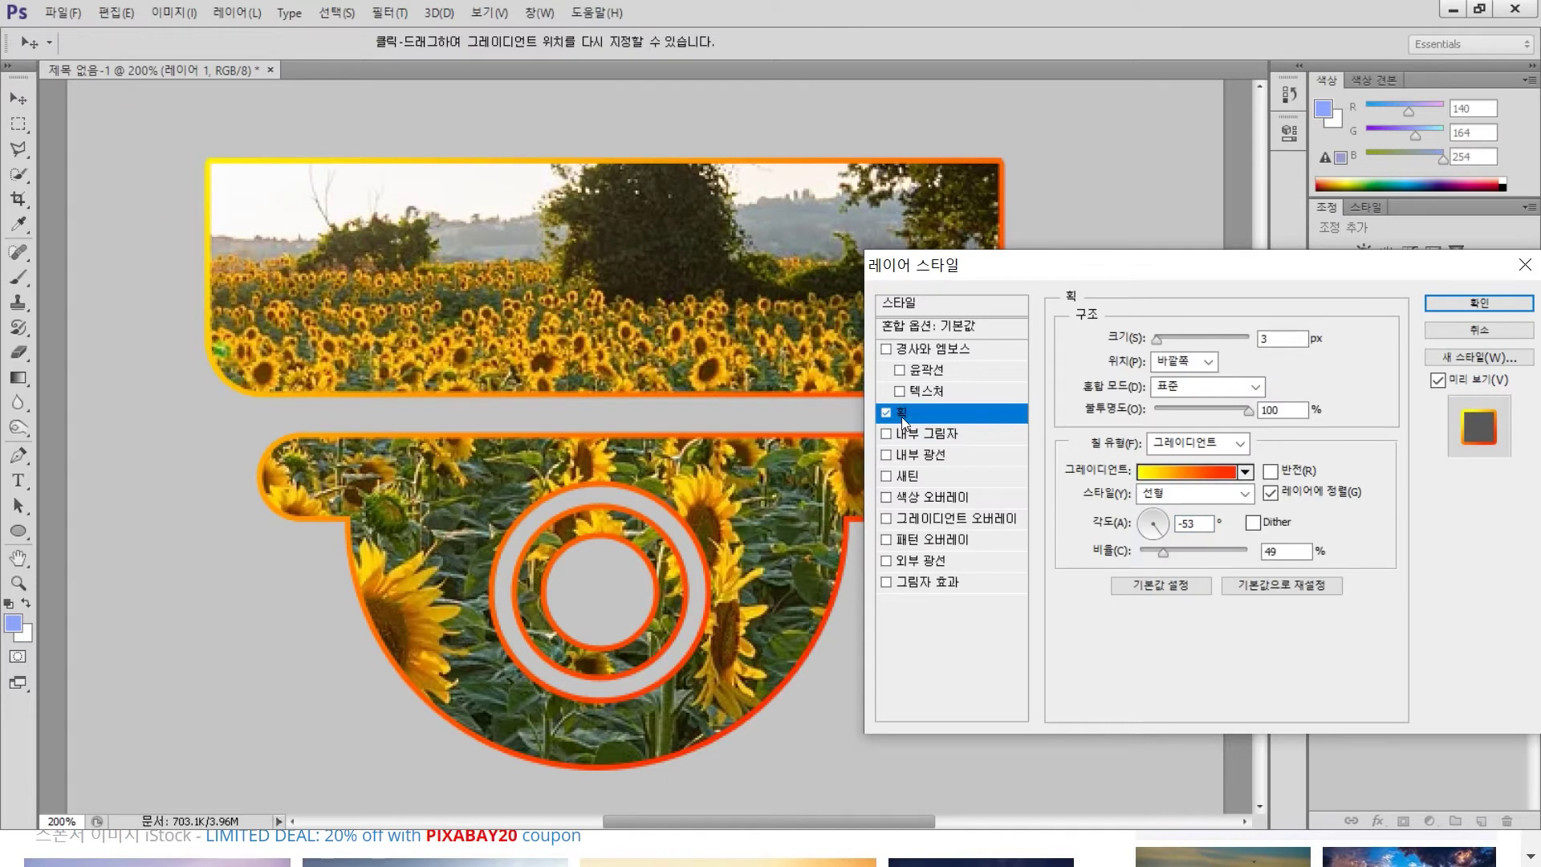
pyautogui.click(1161, 339)
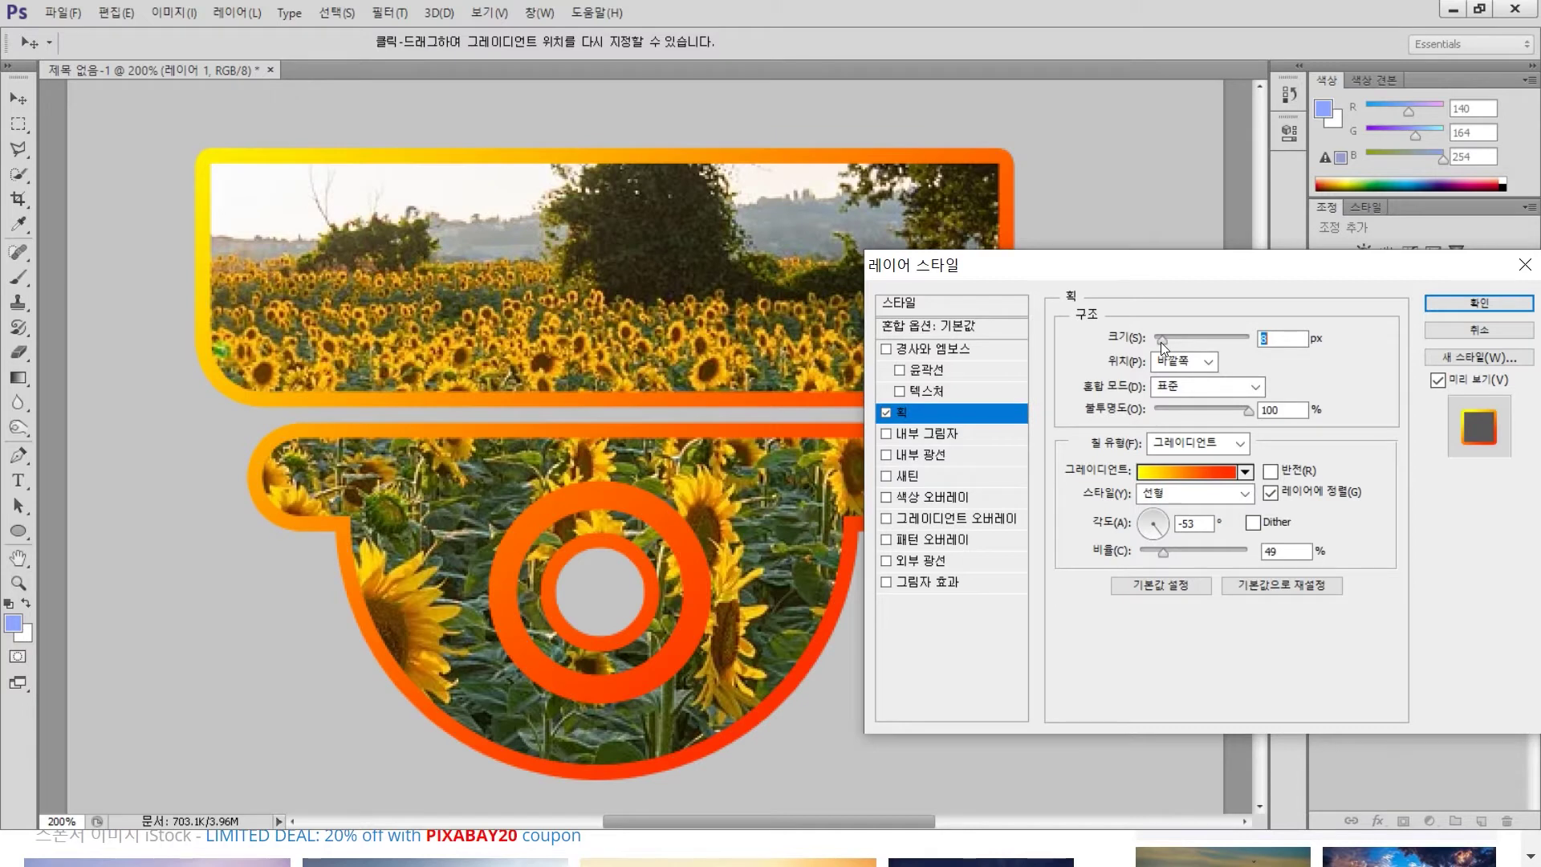
pyautogui.moveTo(1161, 342); pyautogui.dragTo(1157, 342)
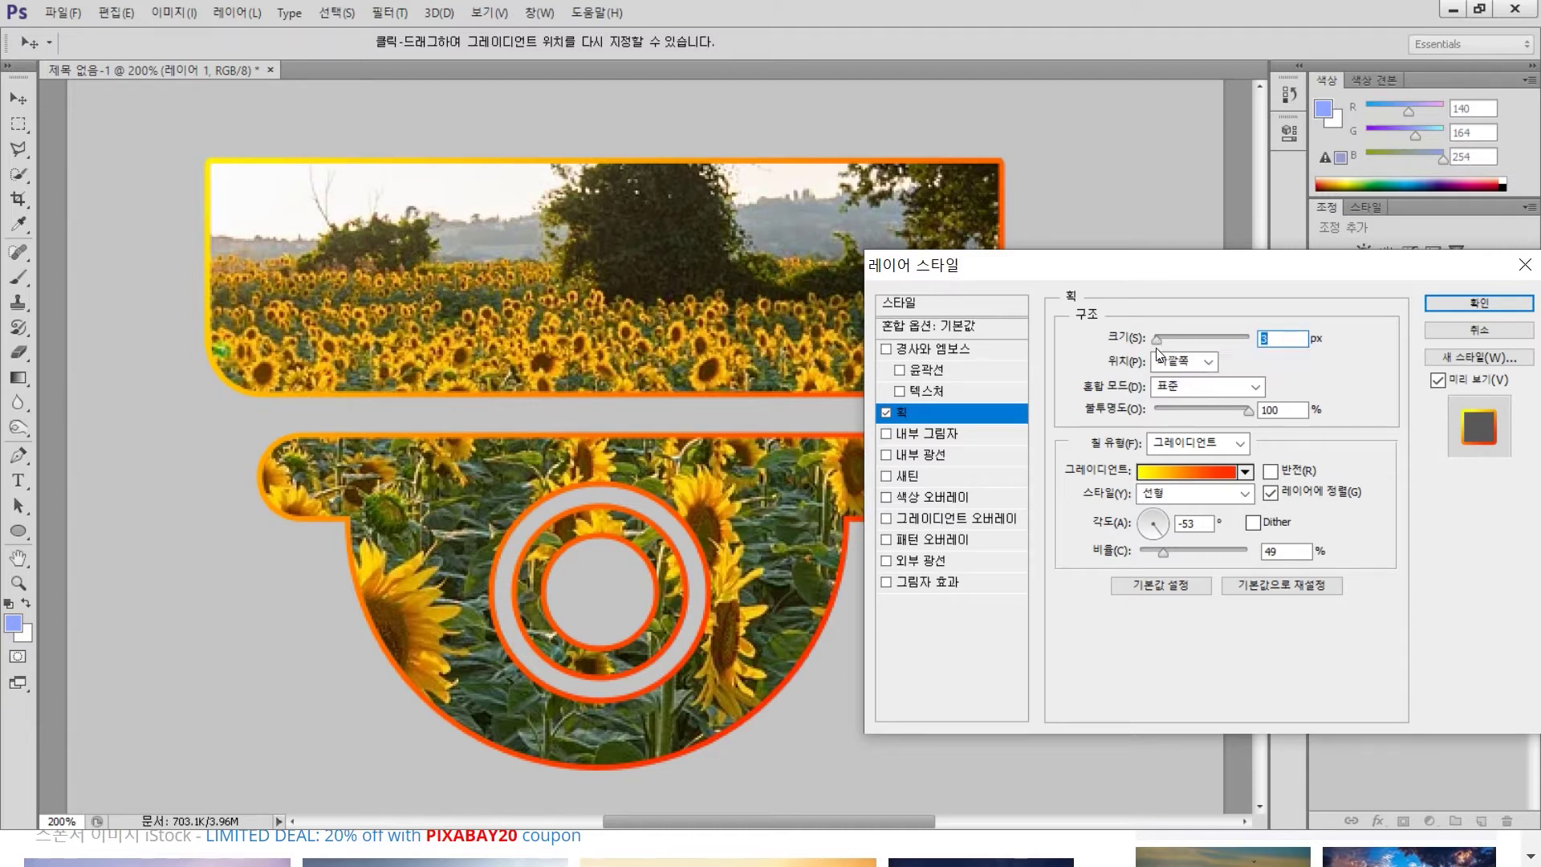
pyautogui.click(1472, 305)
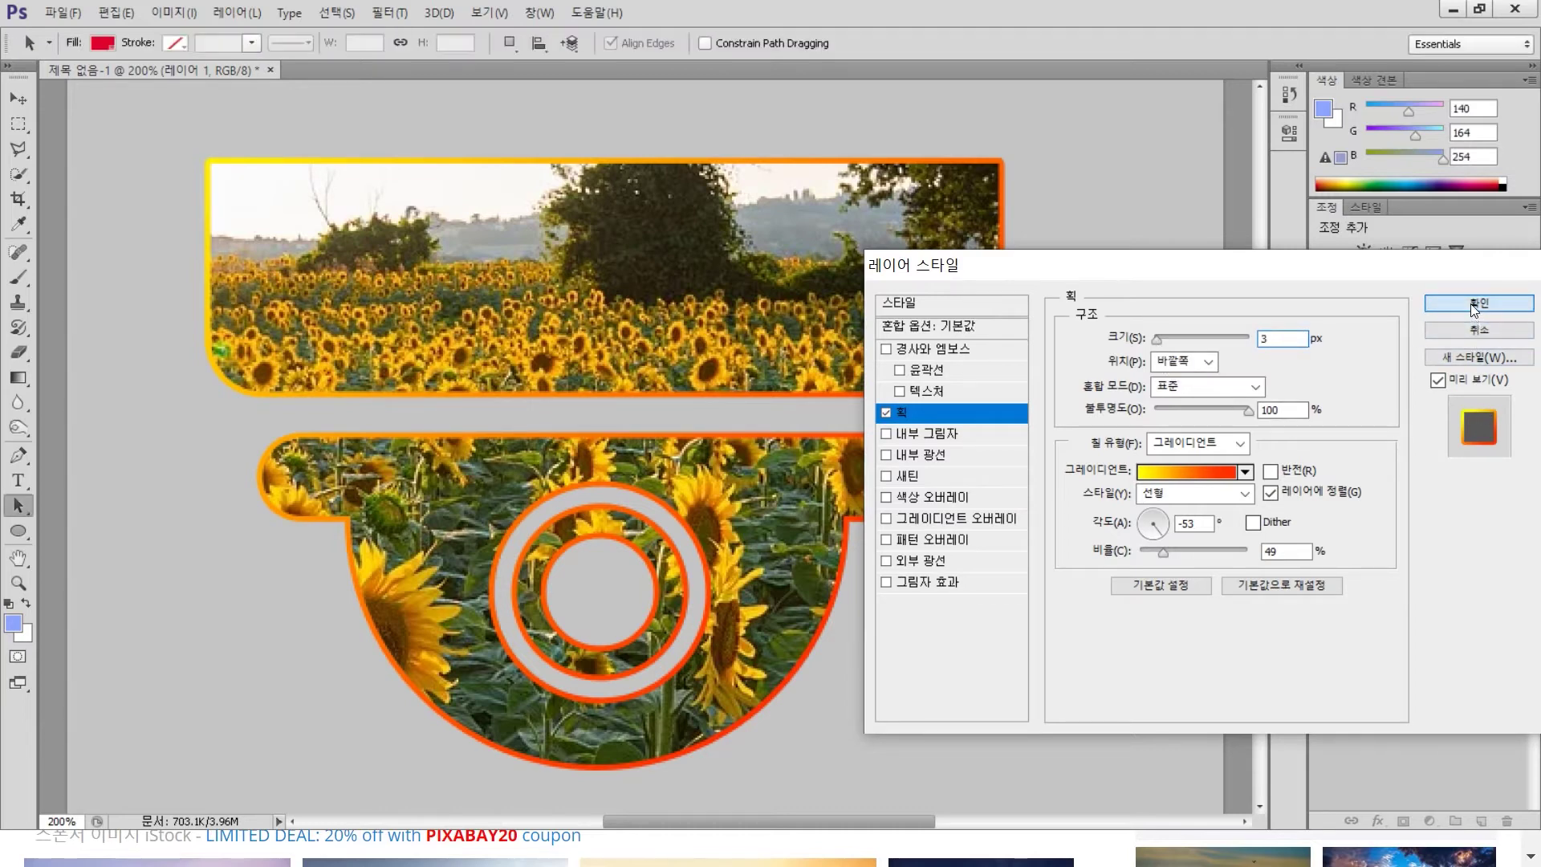
# - Move the sunflower photo down and slightly left inside its mask so sky and trees fill the upper bar, and hide 레이어 1
pyautogui.click(28, 98)
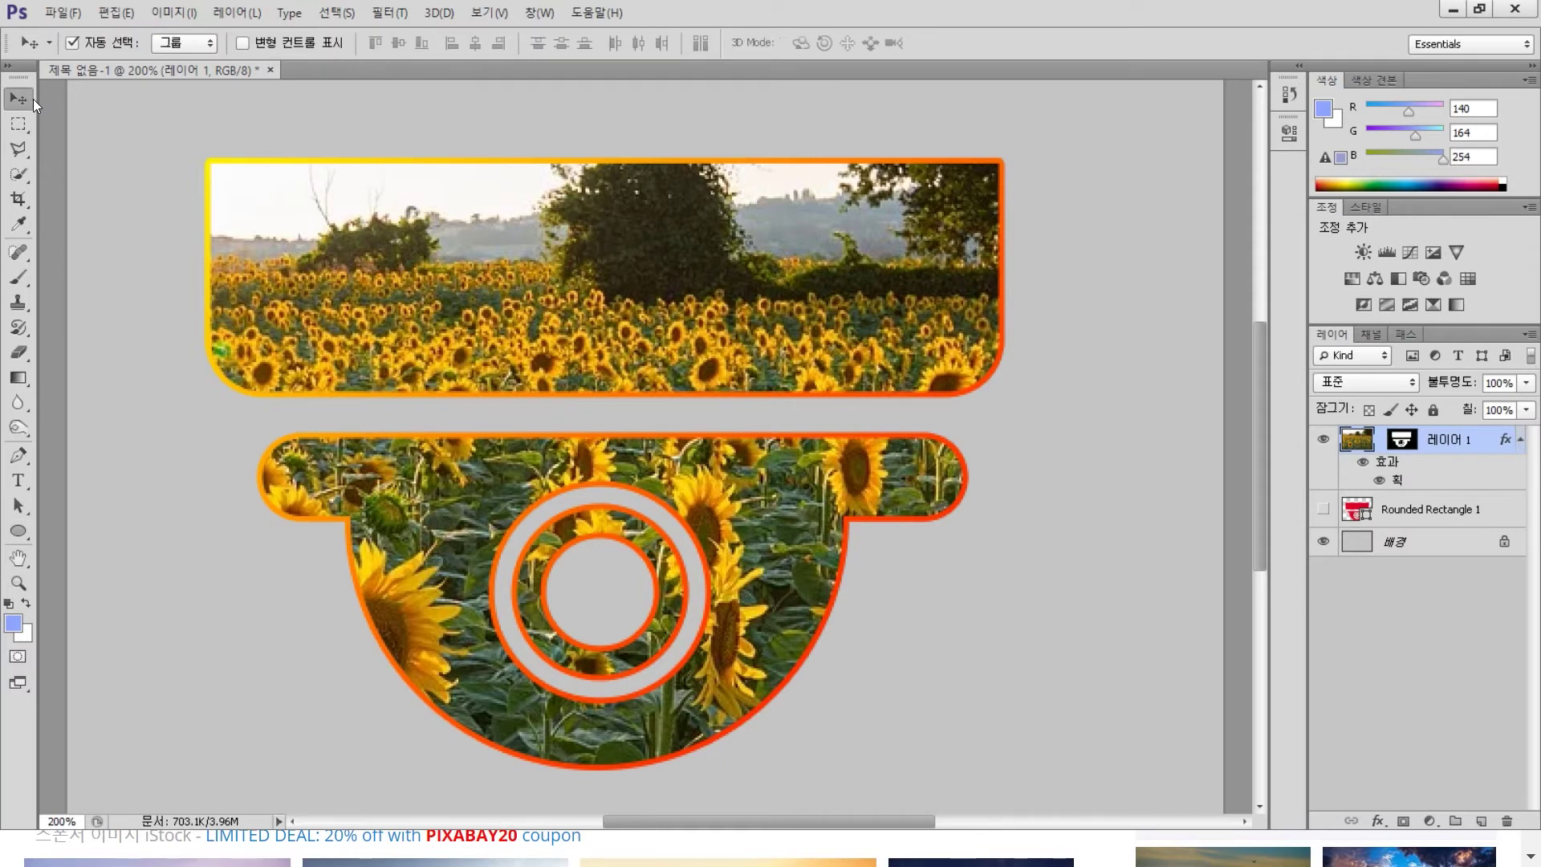
pyautogui.moveTo(534, 277); pyautogui.dragTo(486, 416)
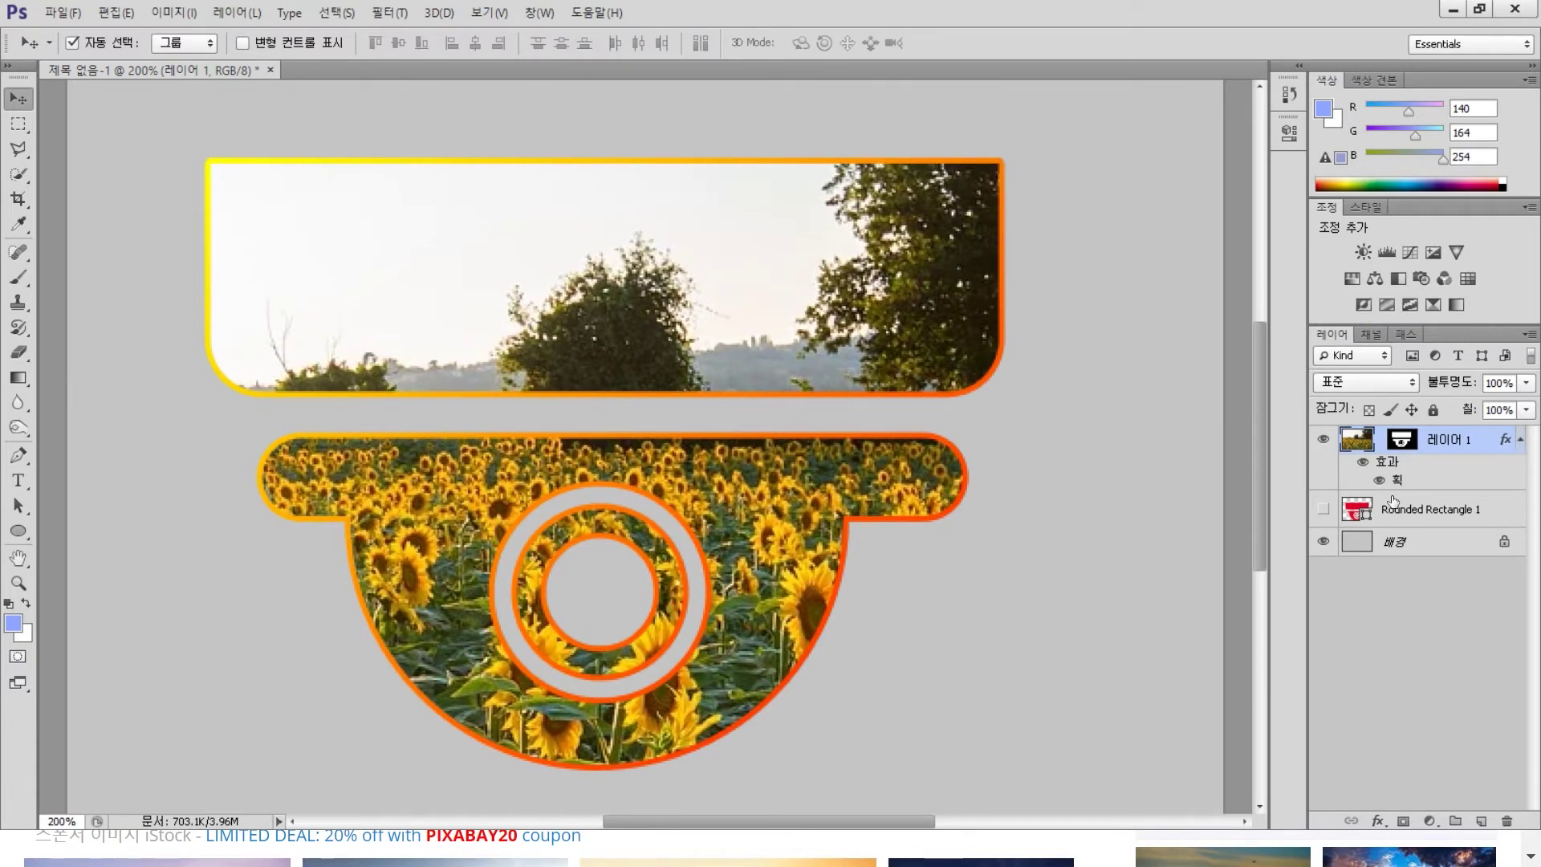
pyautogui.click(1322, 439)
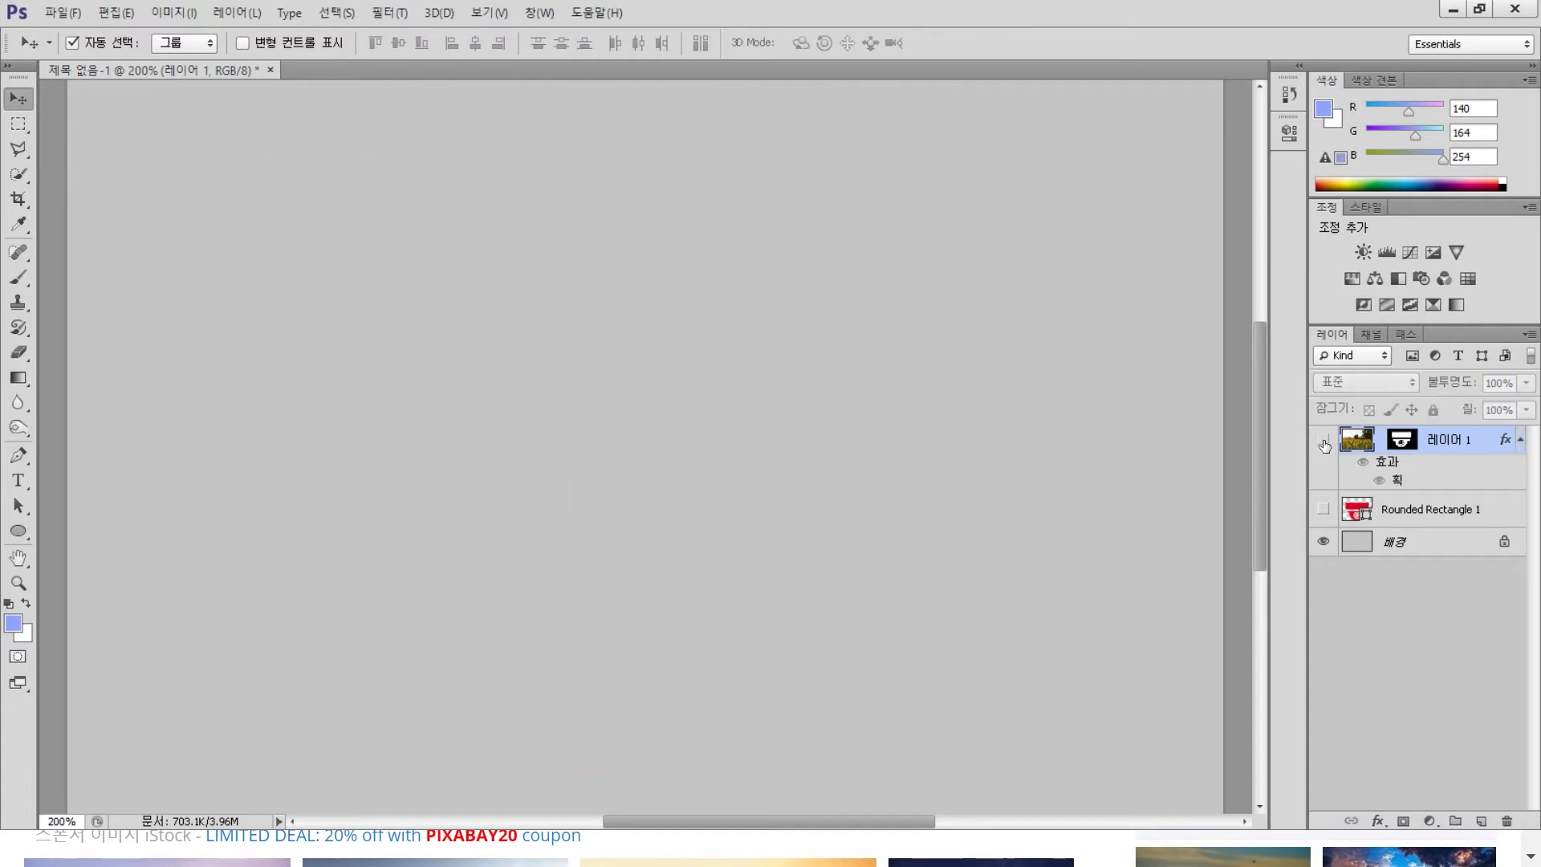
# - Hide the Rounded Rectangle 1 and 배경 layers and make 레이어 1 visible
pyautogui.click(1393, 522)
pyautogui.click(1323, 509)
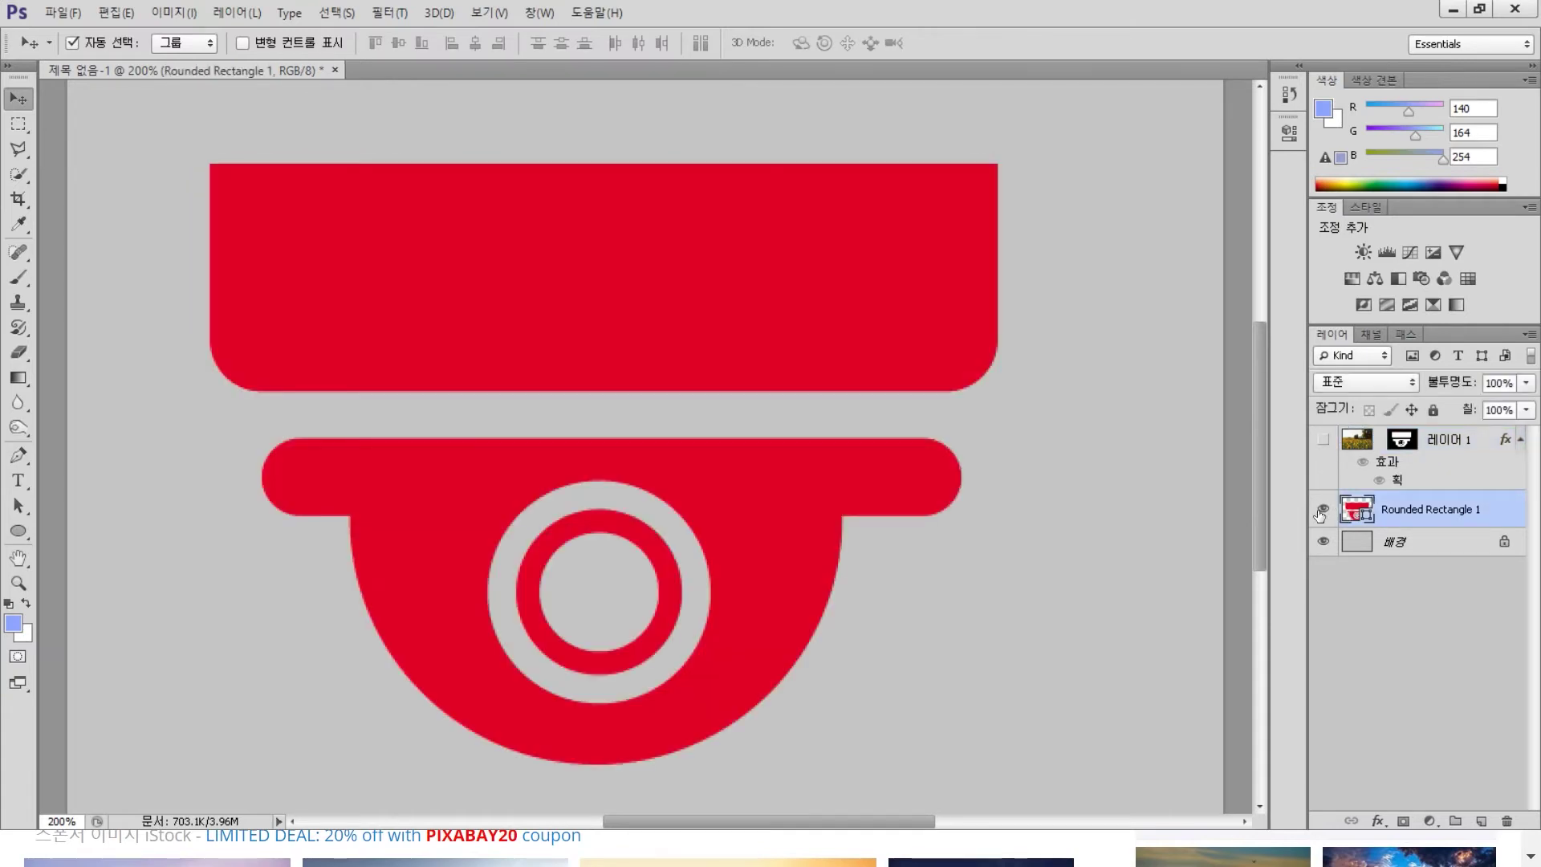
pyautogui.moveTo(1323, 509); pyautogui.dragTo(1323, 541)
pyautogui.click(1322, 439)
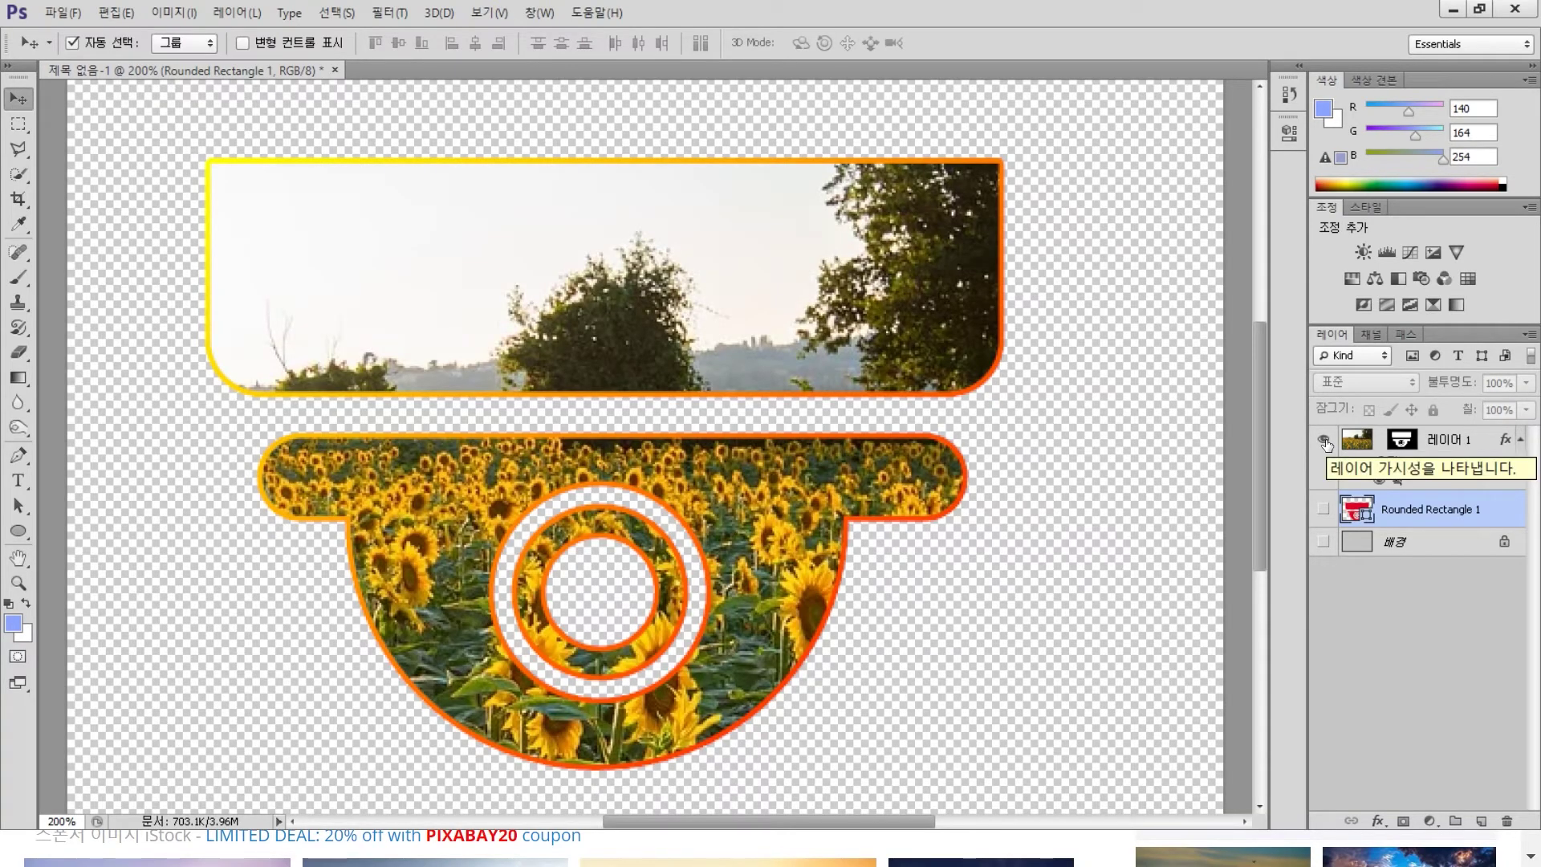
# - Enable an Inner Shadow effect on 레이어 1 alongside its existing stroke and open the shadow's settings
pyautogui.click(1364, 444)
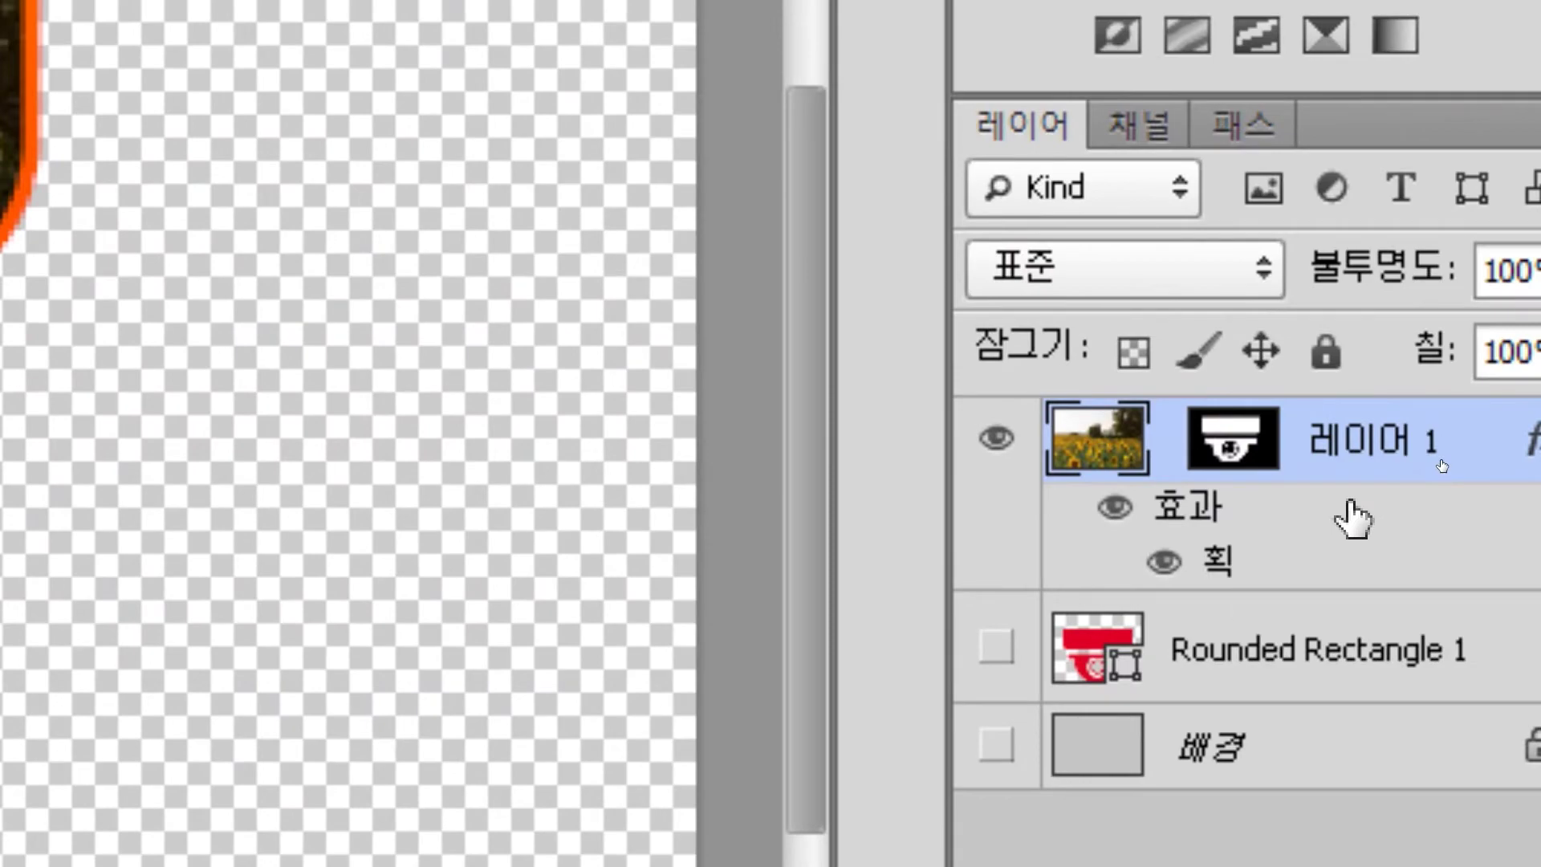
pyautogui.doubleClick(1354, 518)
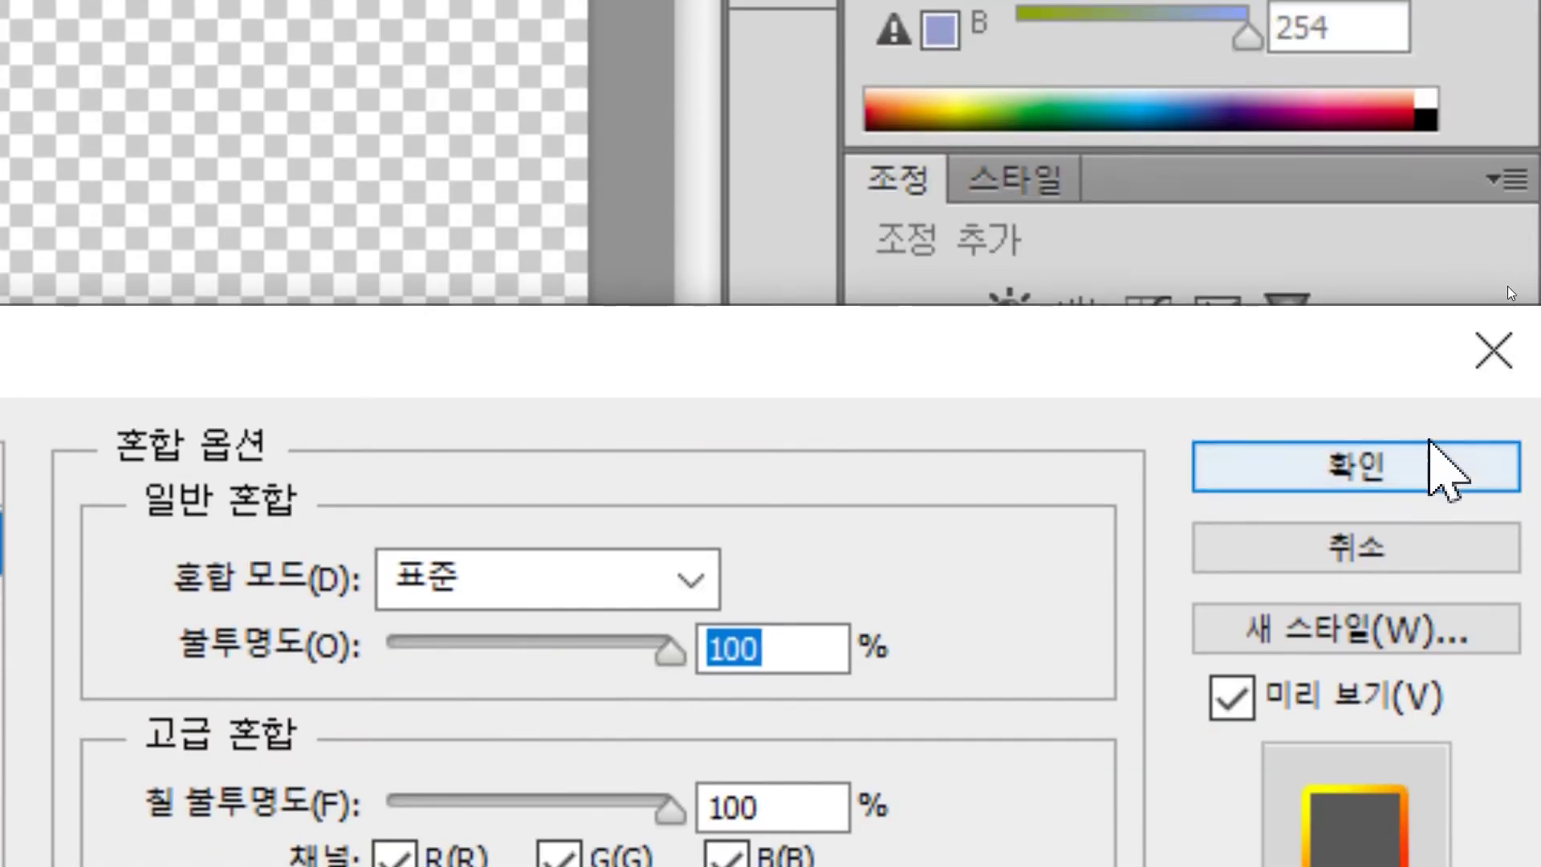
pyautogui.click(1493, 351)
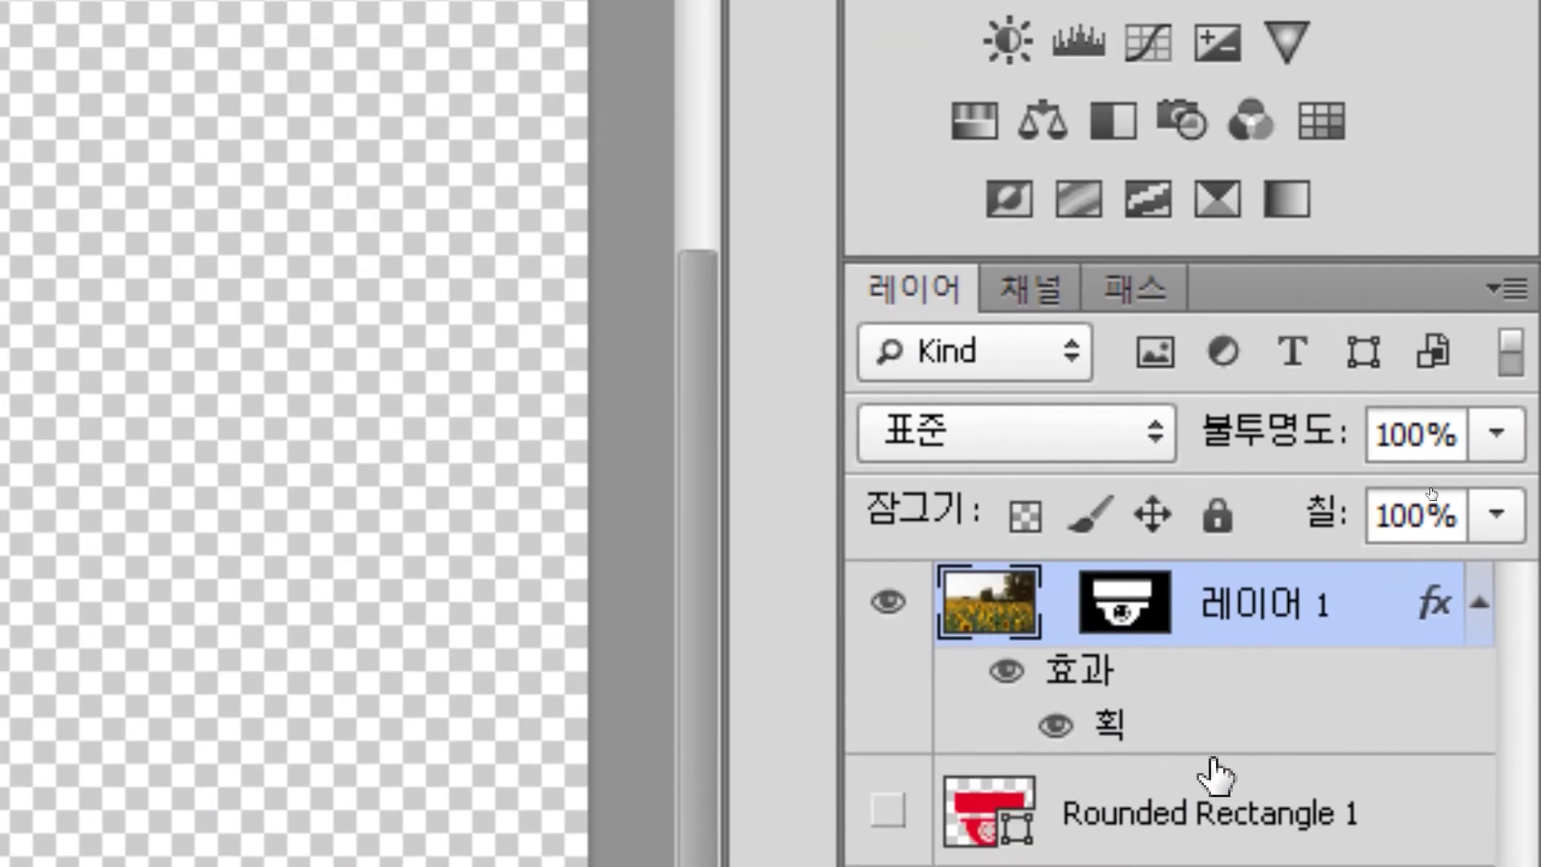
pyautogui.doubleClick(1221, 694)
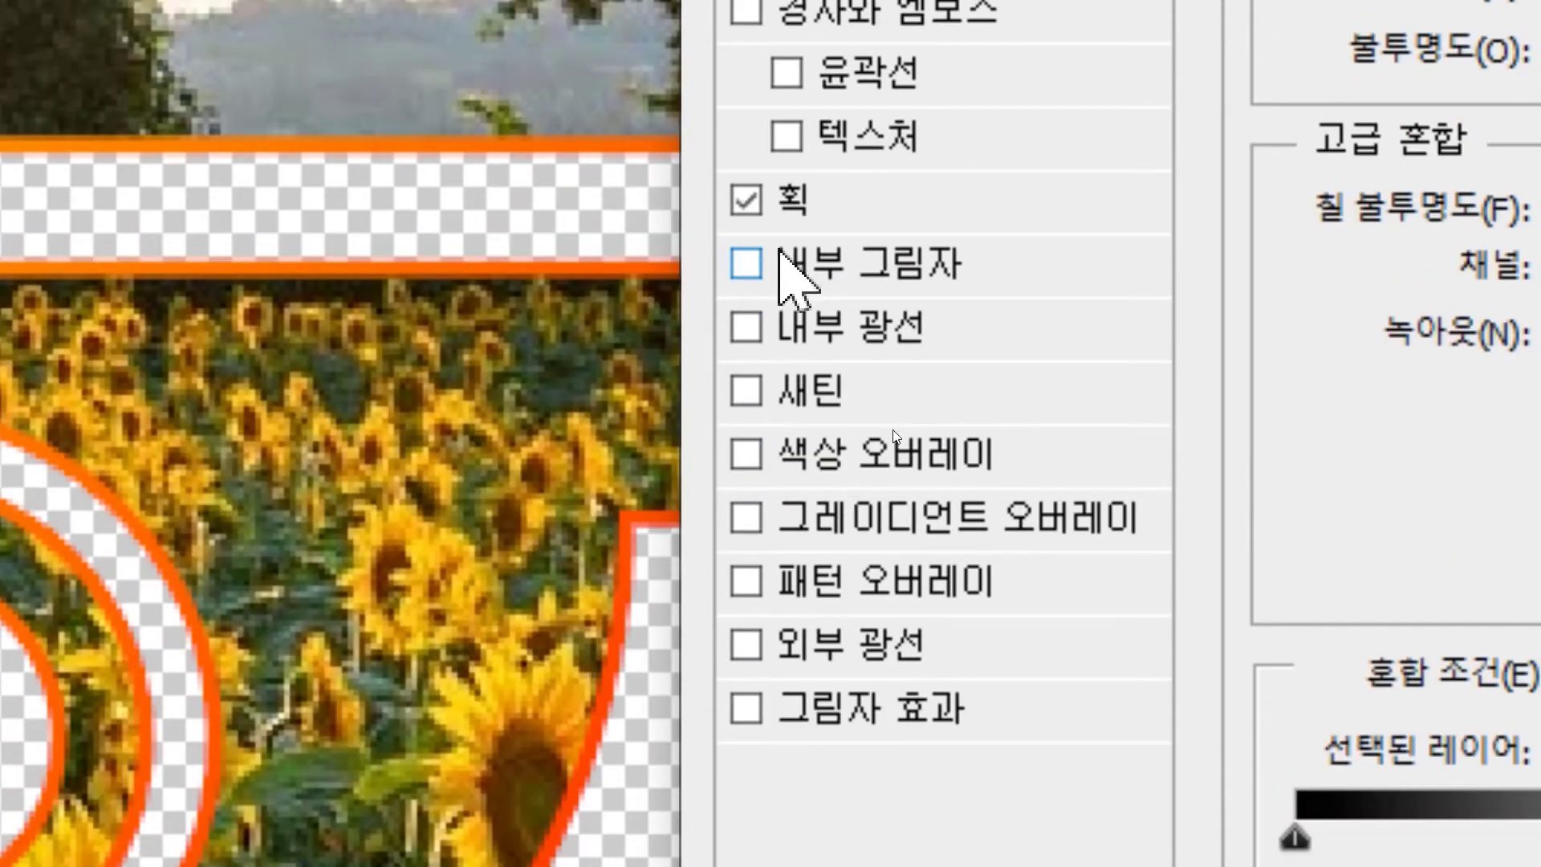
pyautogui.click(748, 259)
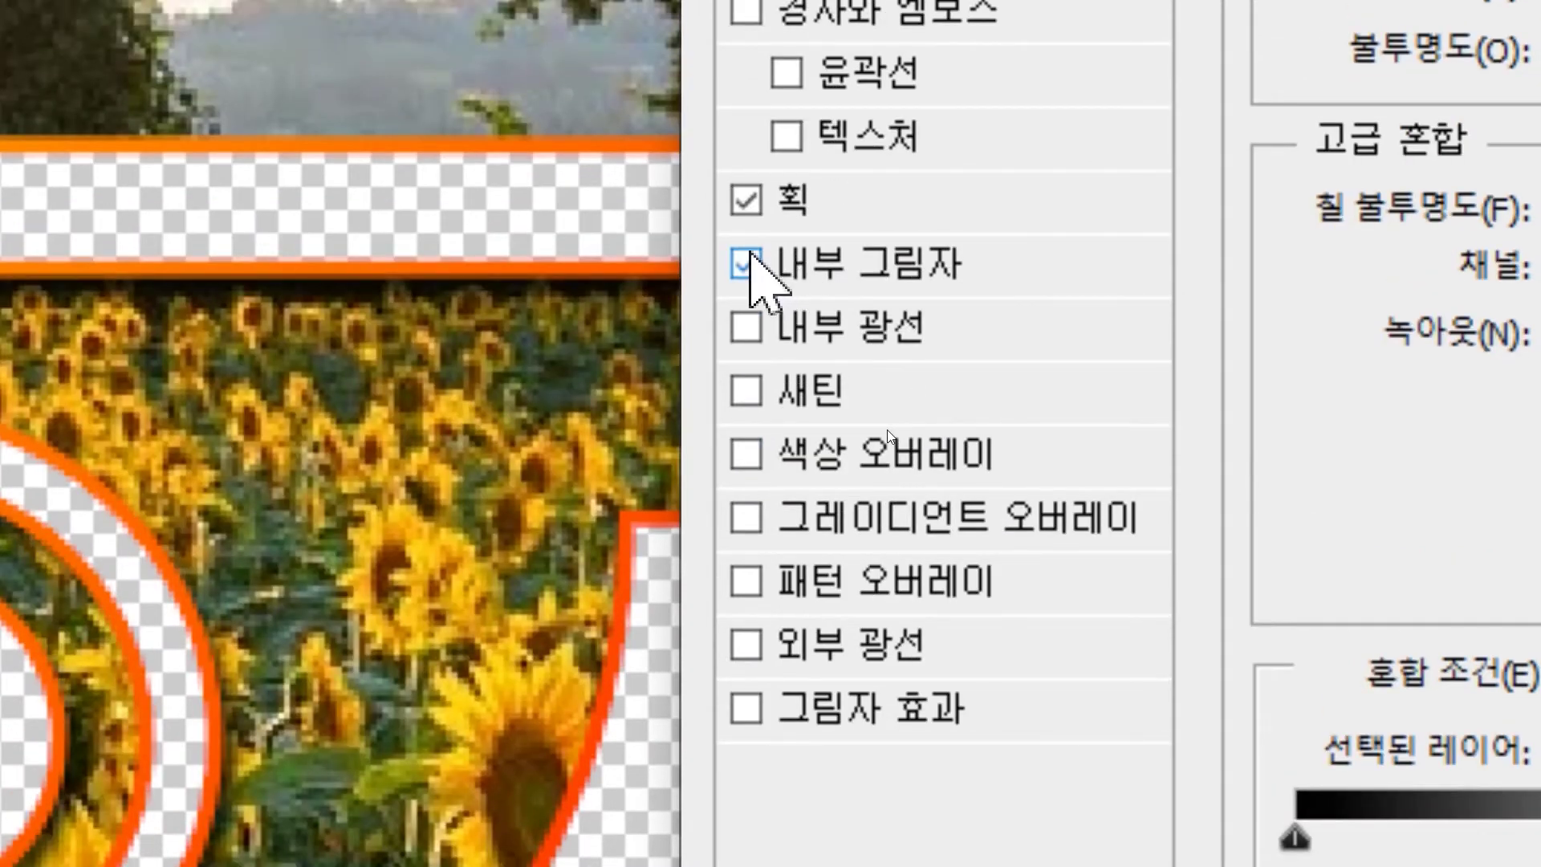
pyautogui.click(751, 263)
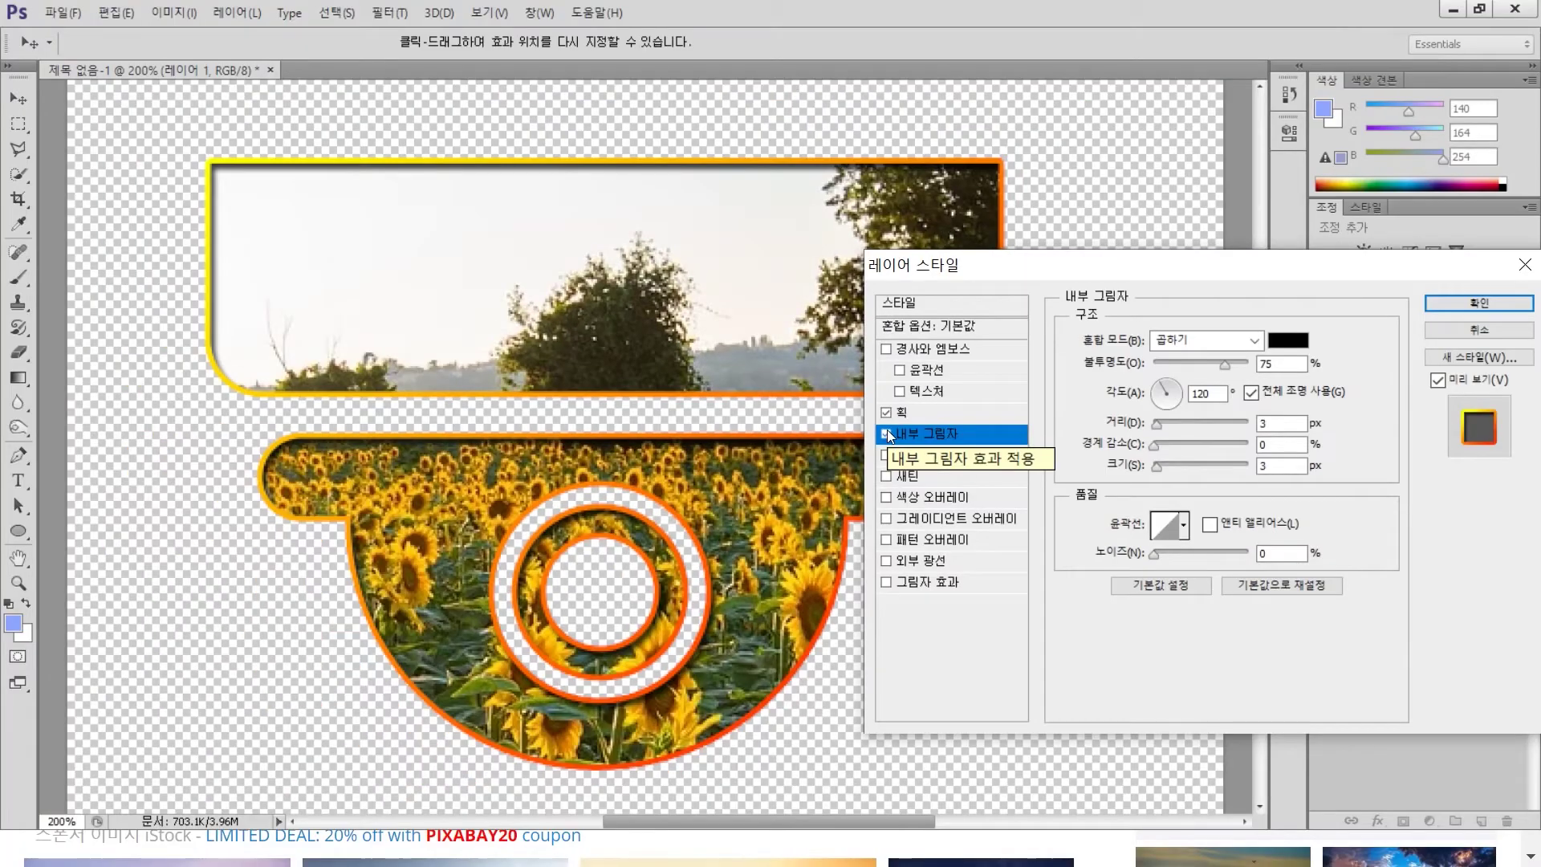
pyautogui.click(920, 433)
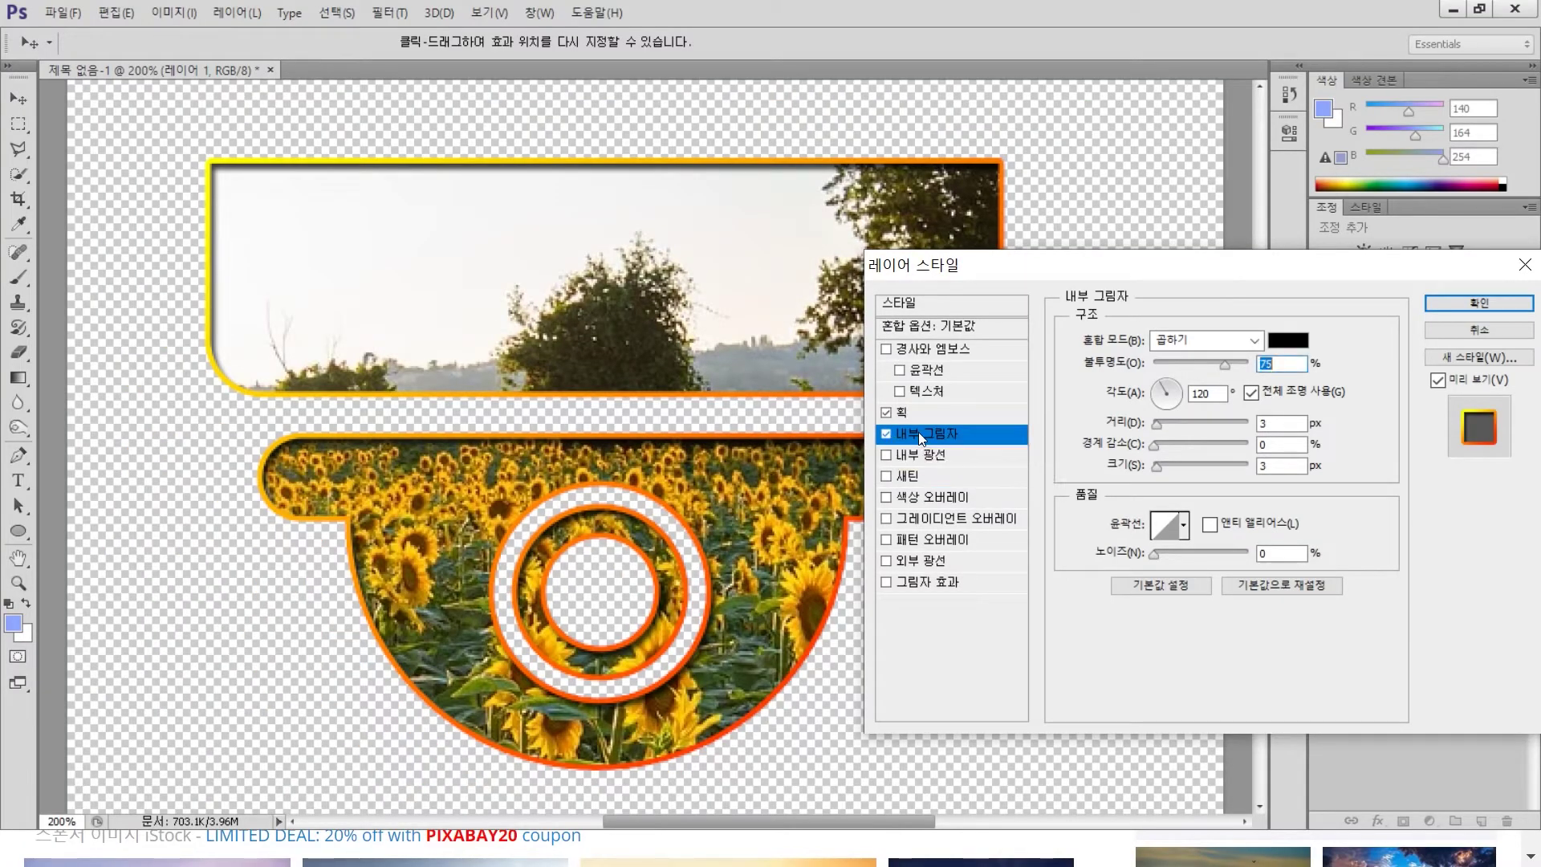
# - Offset the inner shadow to a 140° angle and 15 px distance, with the dialog moved clear of the artwork, and apply it
pyautogui.moveTo(456, 276); pyautogui.dragTo(470, 286)
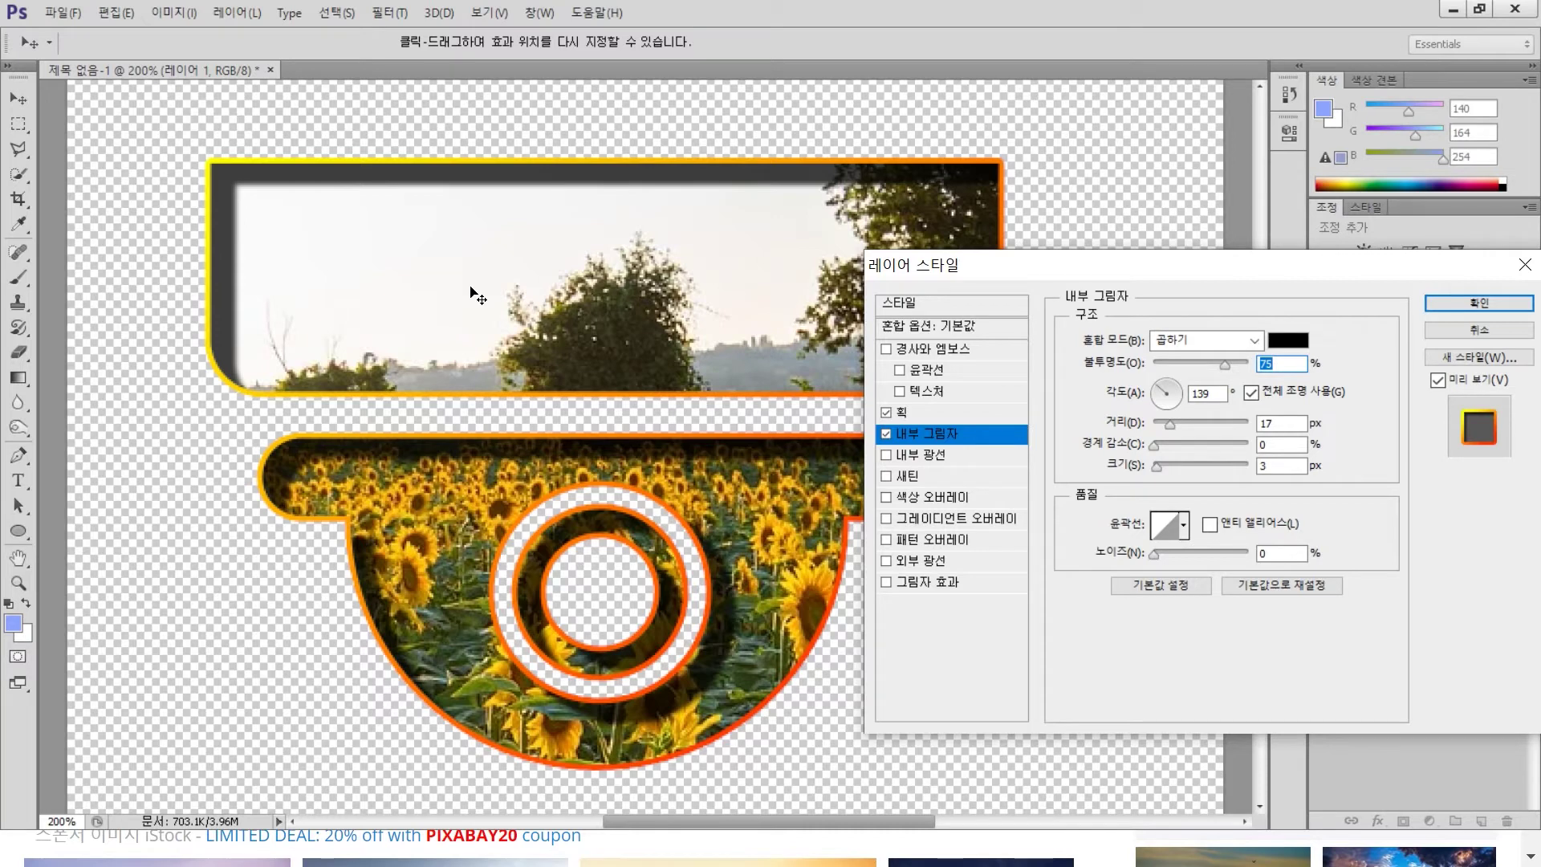
pyautogui.moveTo(470, 291); pyautogui.dragTo(469, 290)
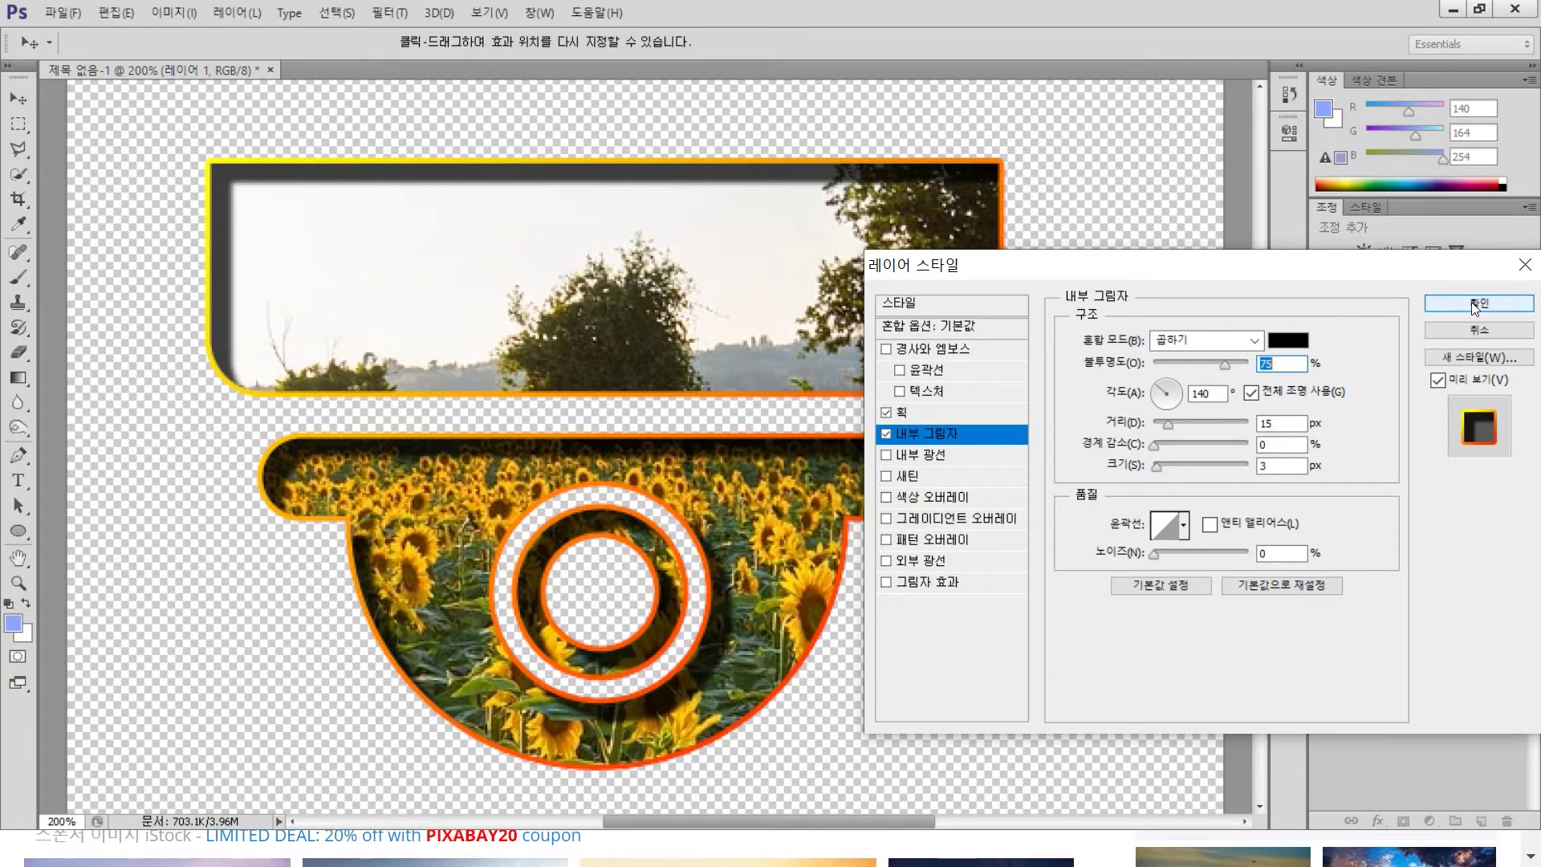
pyautogui.moveTo(1345, 282); pyautogui.dragTo(1300, 427)
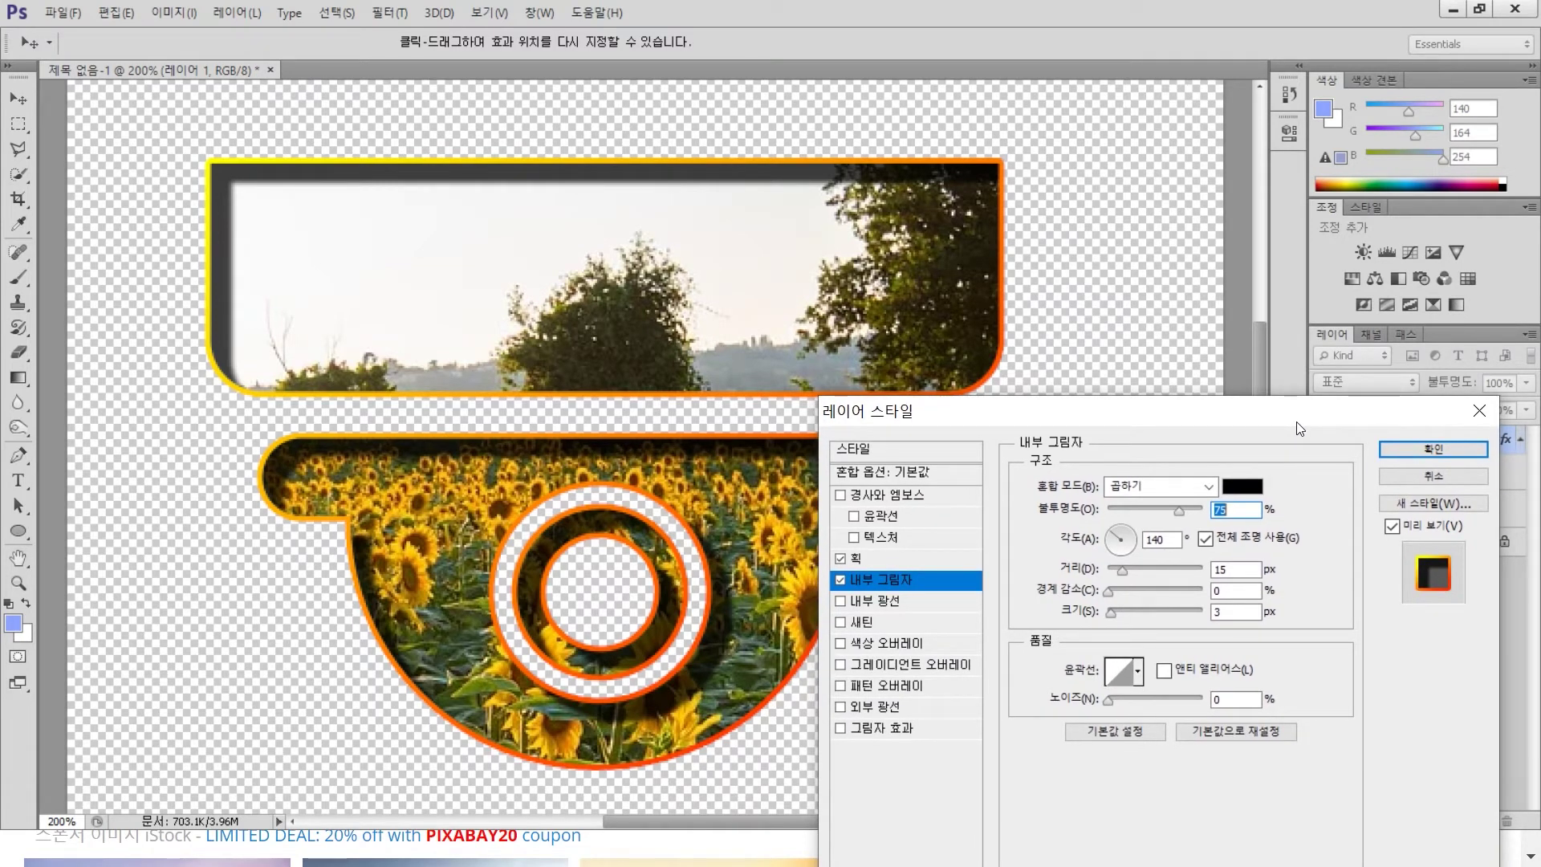
pyautogui.moveTo(1300, 427); pyautogui.dragTo(1300, 427)
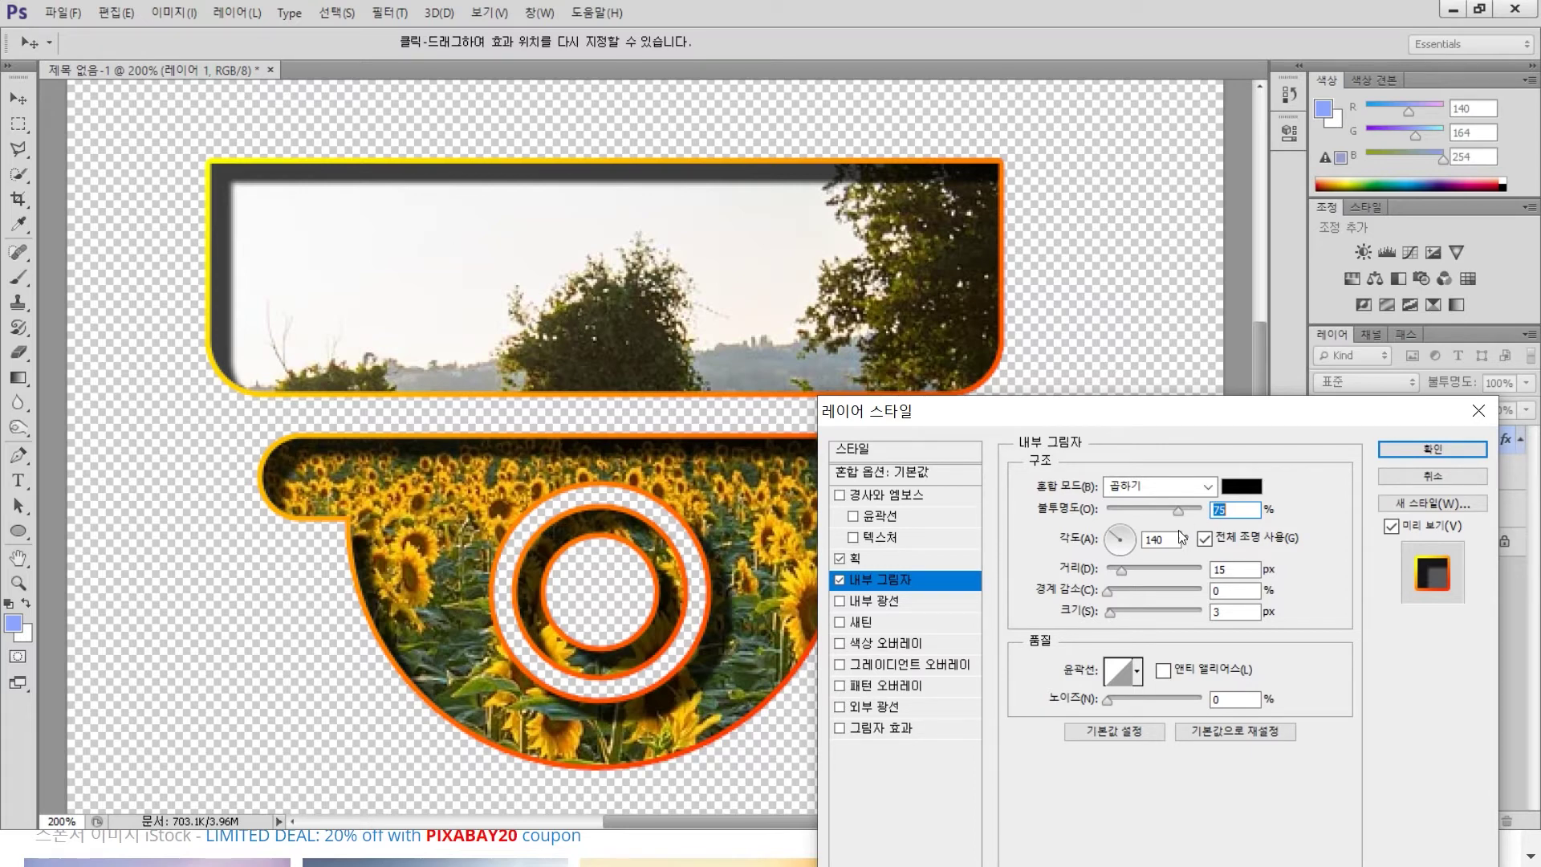
pyautogui.click(1424, 451)
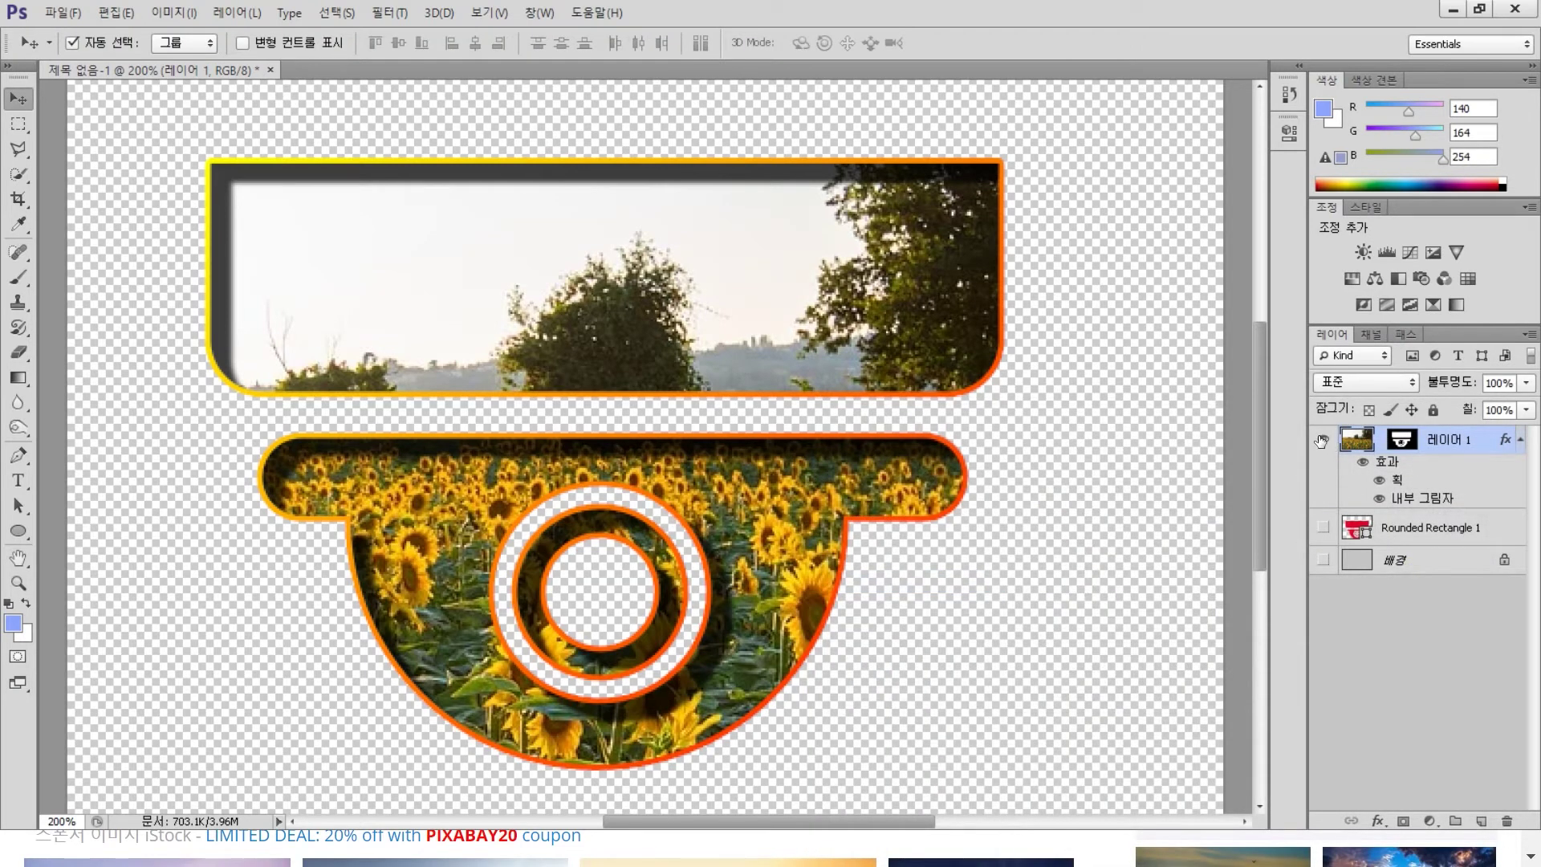
# - Hide 레이어 1, show Rounded Rectangle 1, and paste the copied sunflower photo as a new layer directly above that shape
pyautogui.click(1321, 440)
pyautogui.click(1323, 527)
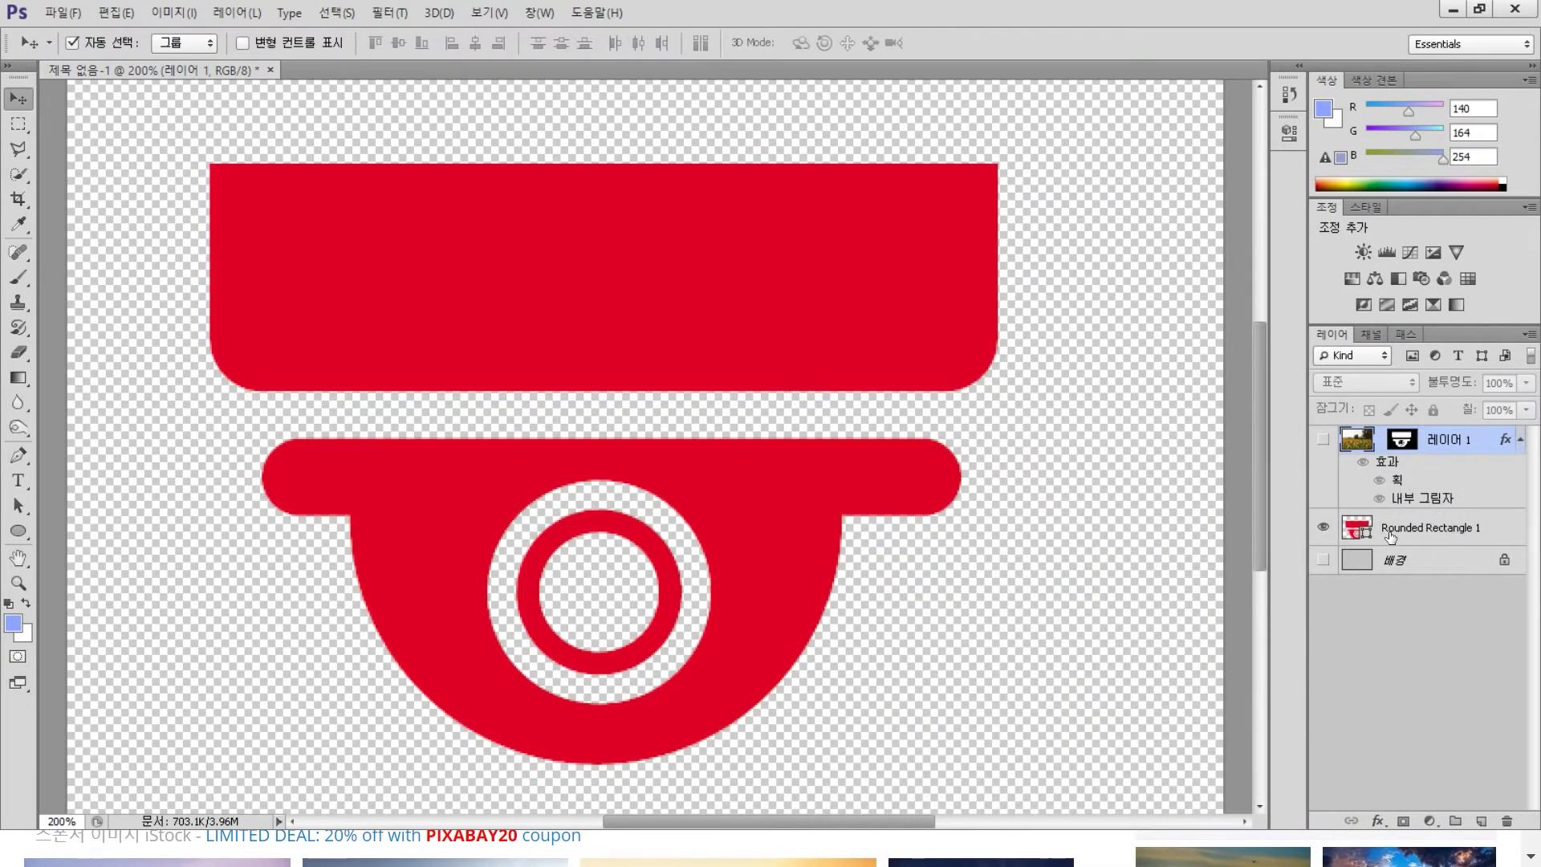
pyautogui.click(1391, 535)
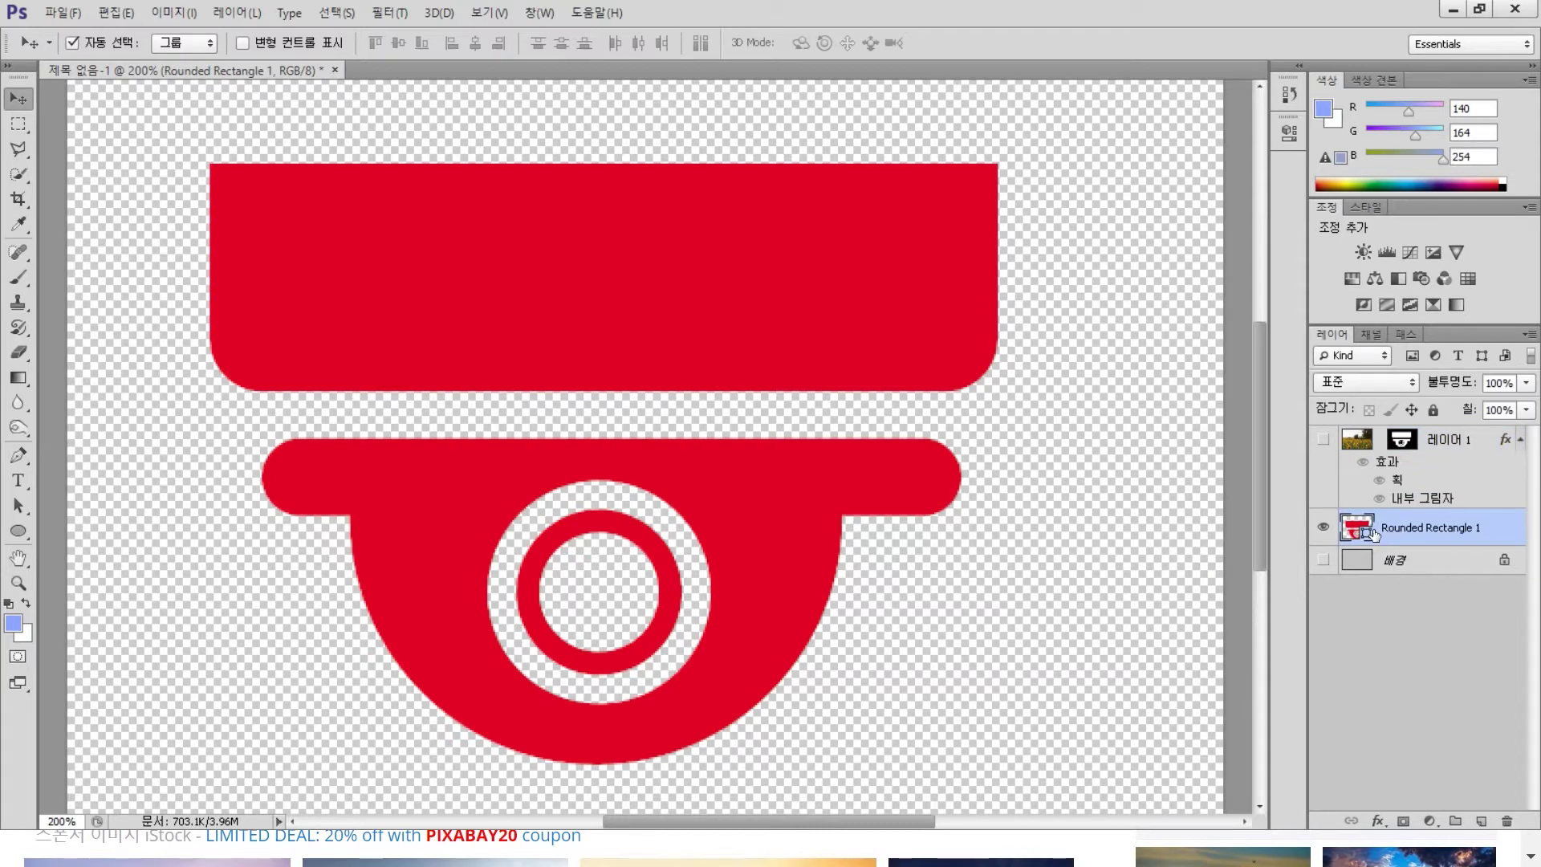
pyautogui.hotkey('ctrl', 'v')
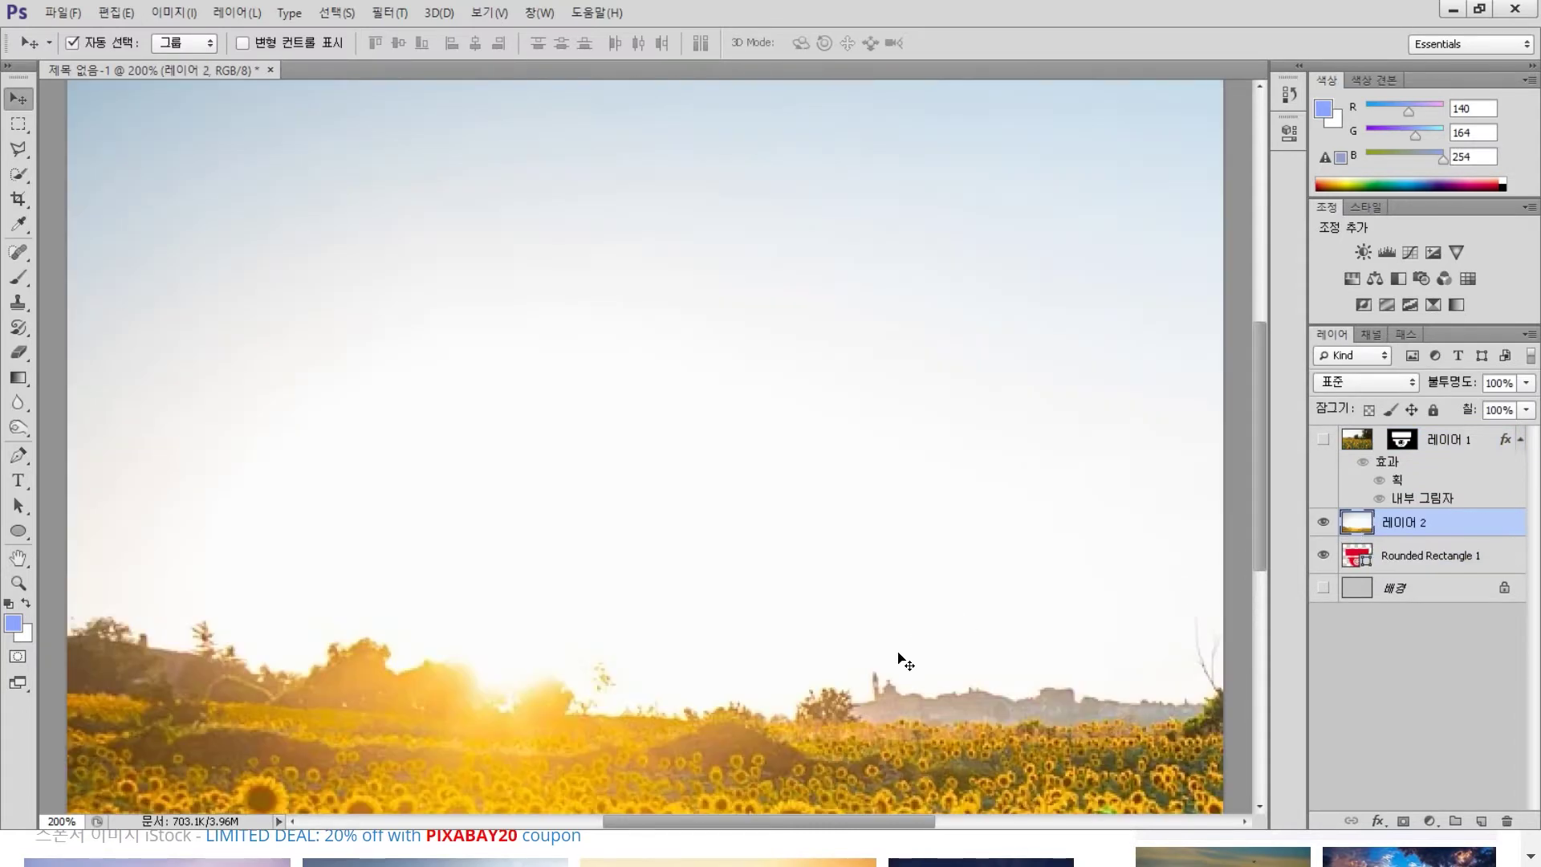
# - Clip the pasted sunflower photo to Rounded Rectangle 1 and position it so sky and horizon fill the upper bar
pyautogui.moveTo(912, 647); pyautogui.dragTo(798, 245)
pyautogui.moveTo(769, 513); pyautogui.dragTo(769, 530)
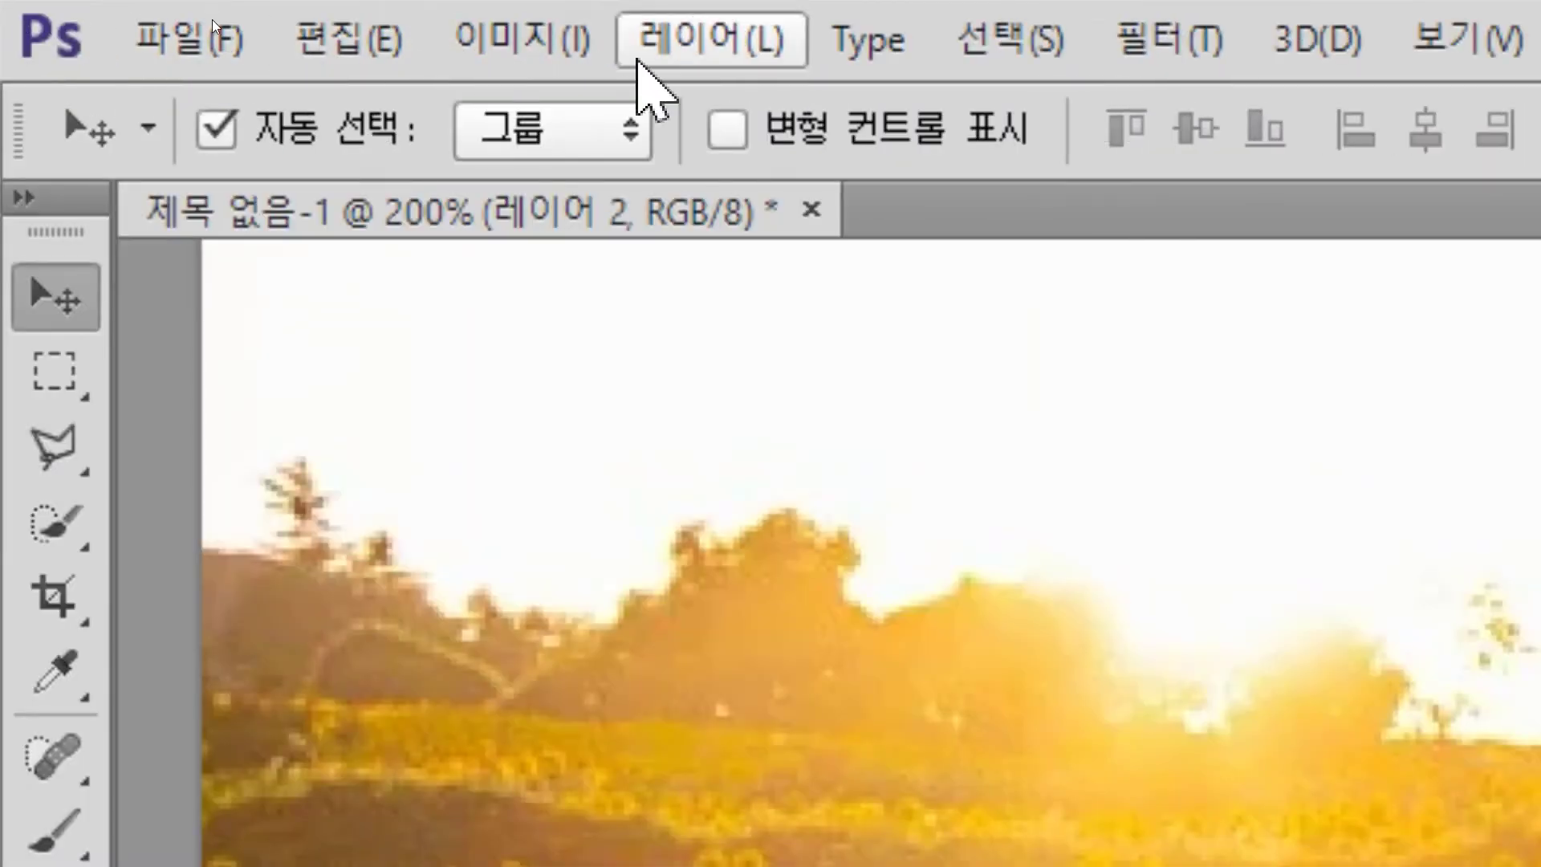
pyautogui.click(710, 36)
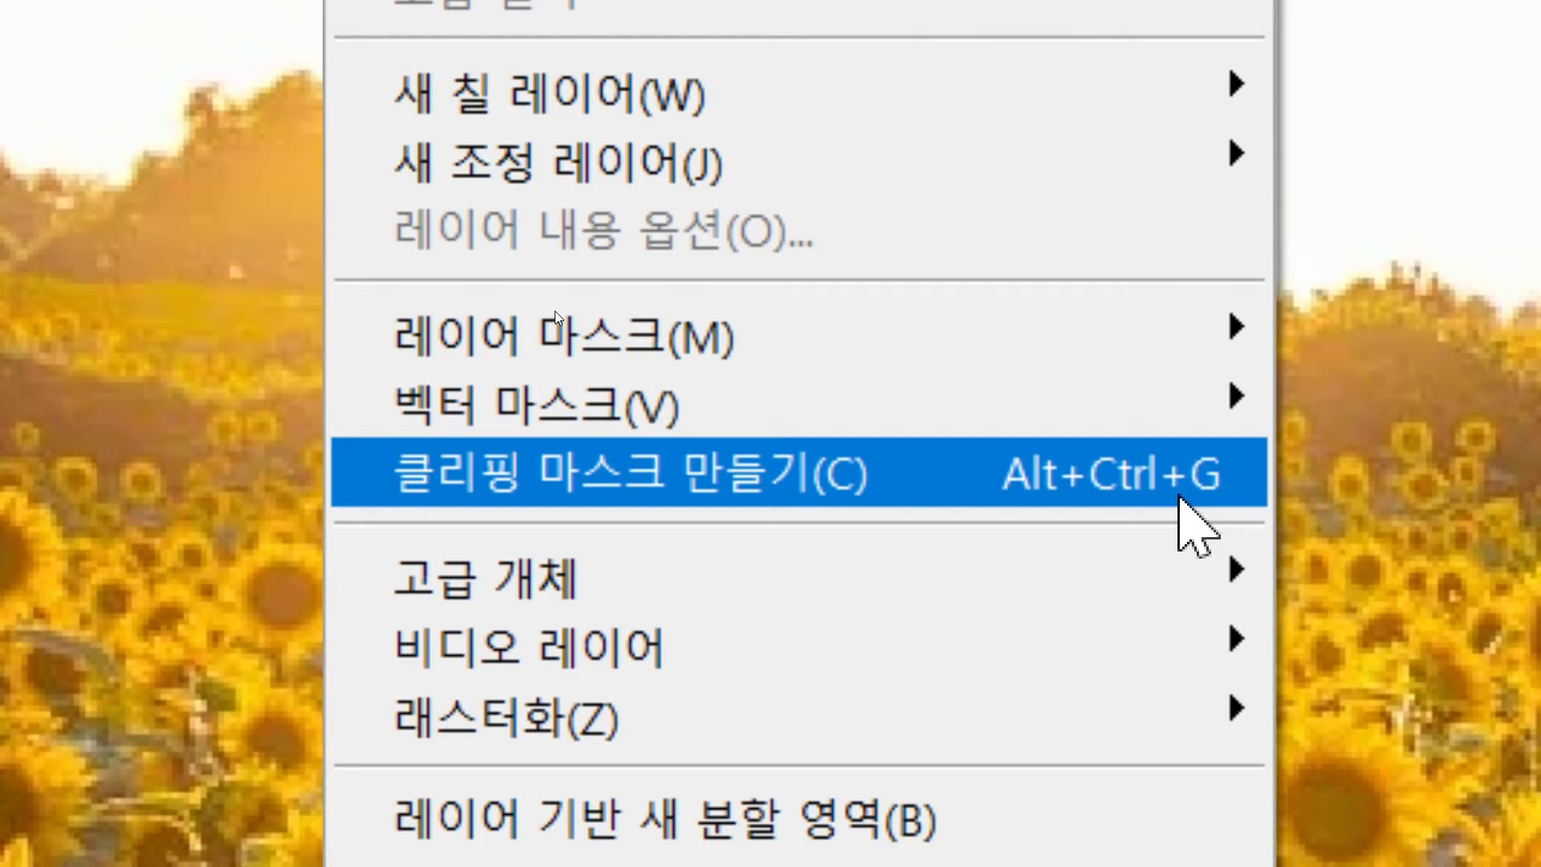
pyautogui.click(1180, 497)
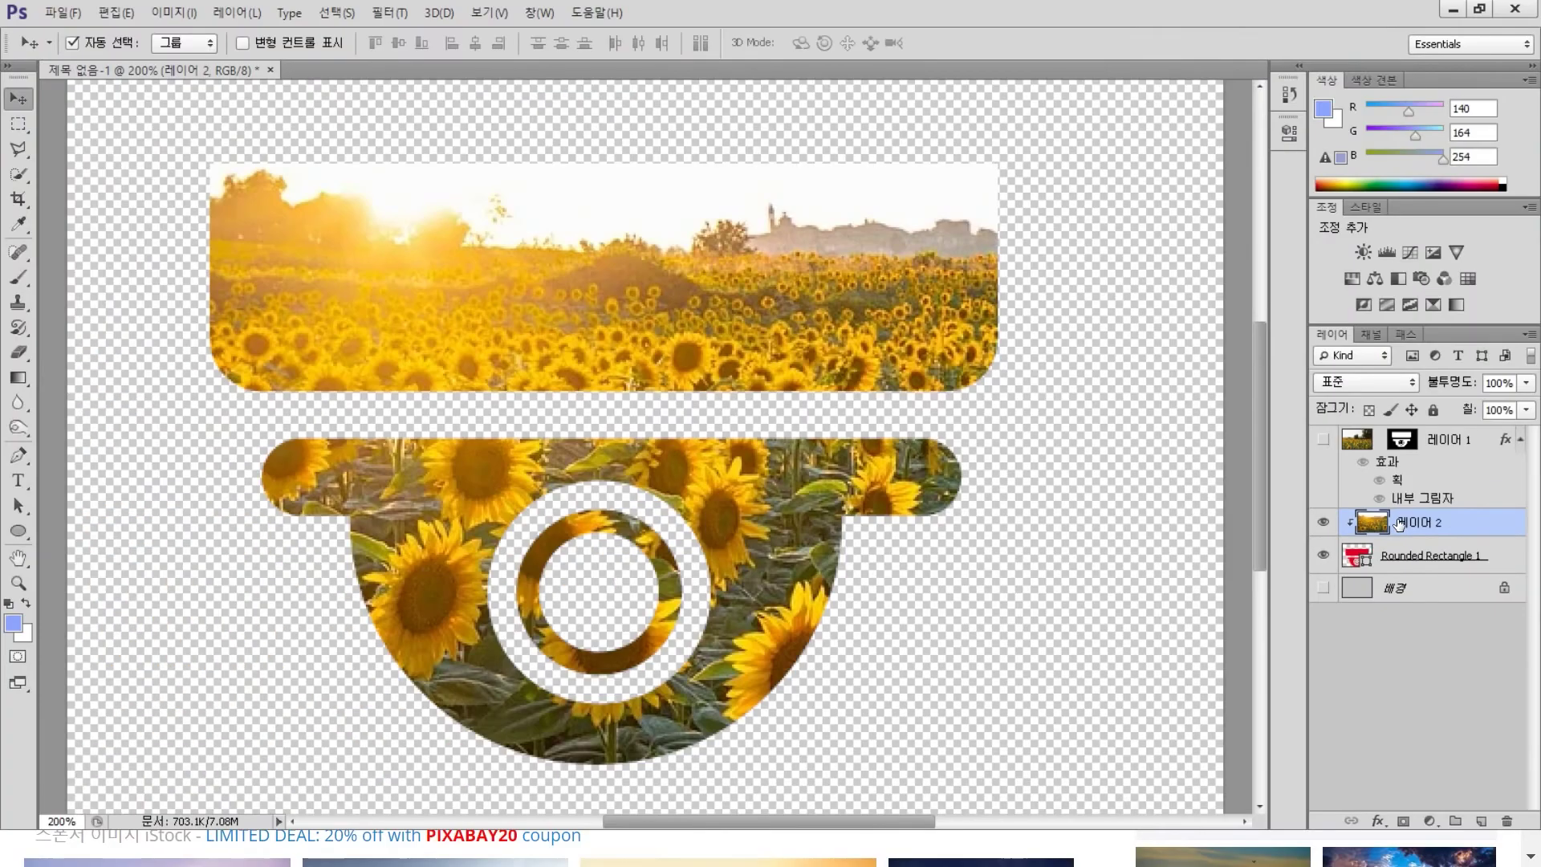
pyautogui.moveTo(724, 247); pyautogui.dragTo(692, 359)
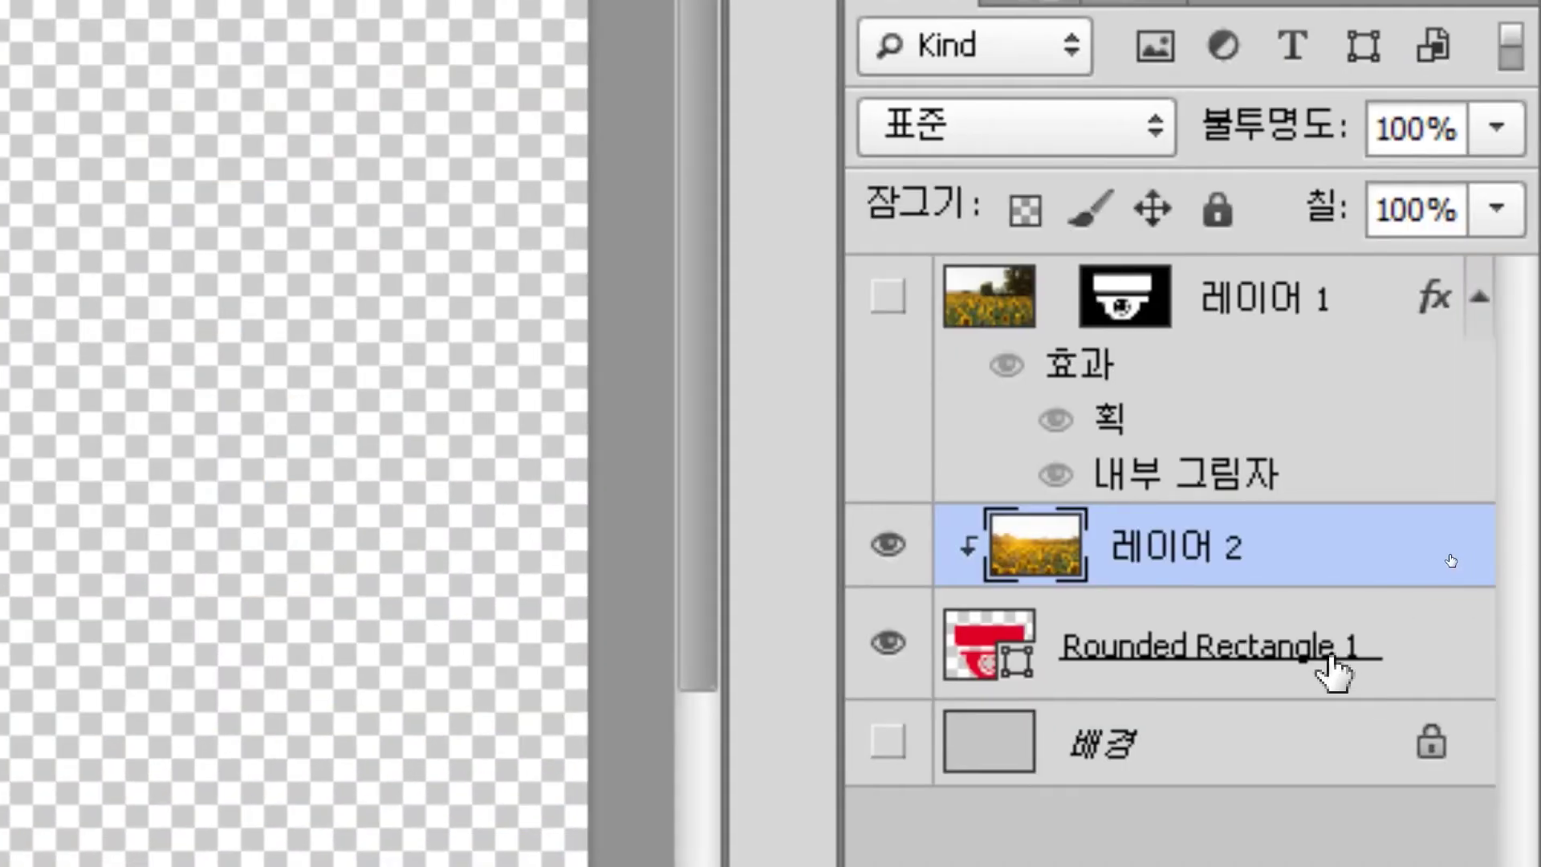
# - Add a Stroke effect to Rounded Rectangle 1 and set its fill type to gradient (그레이디언트)
pyautogui.click(1228, 648)
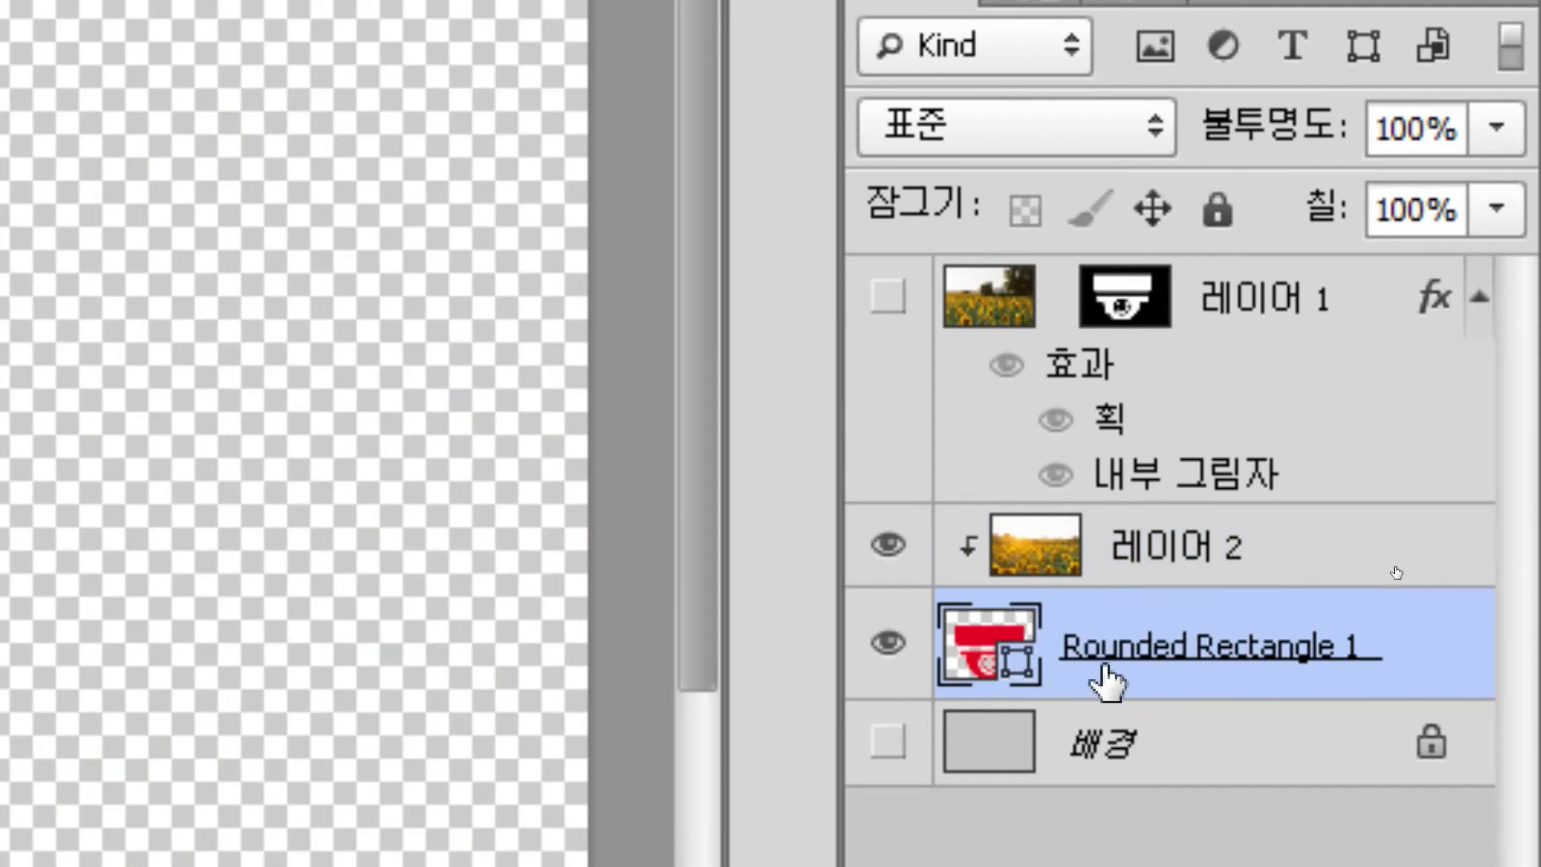
pyautogui.doubleClick(1433, 657)
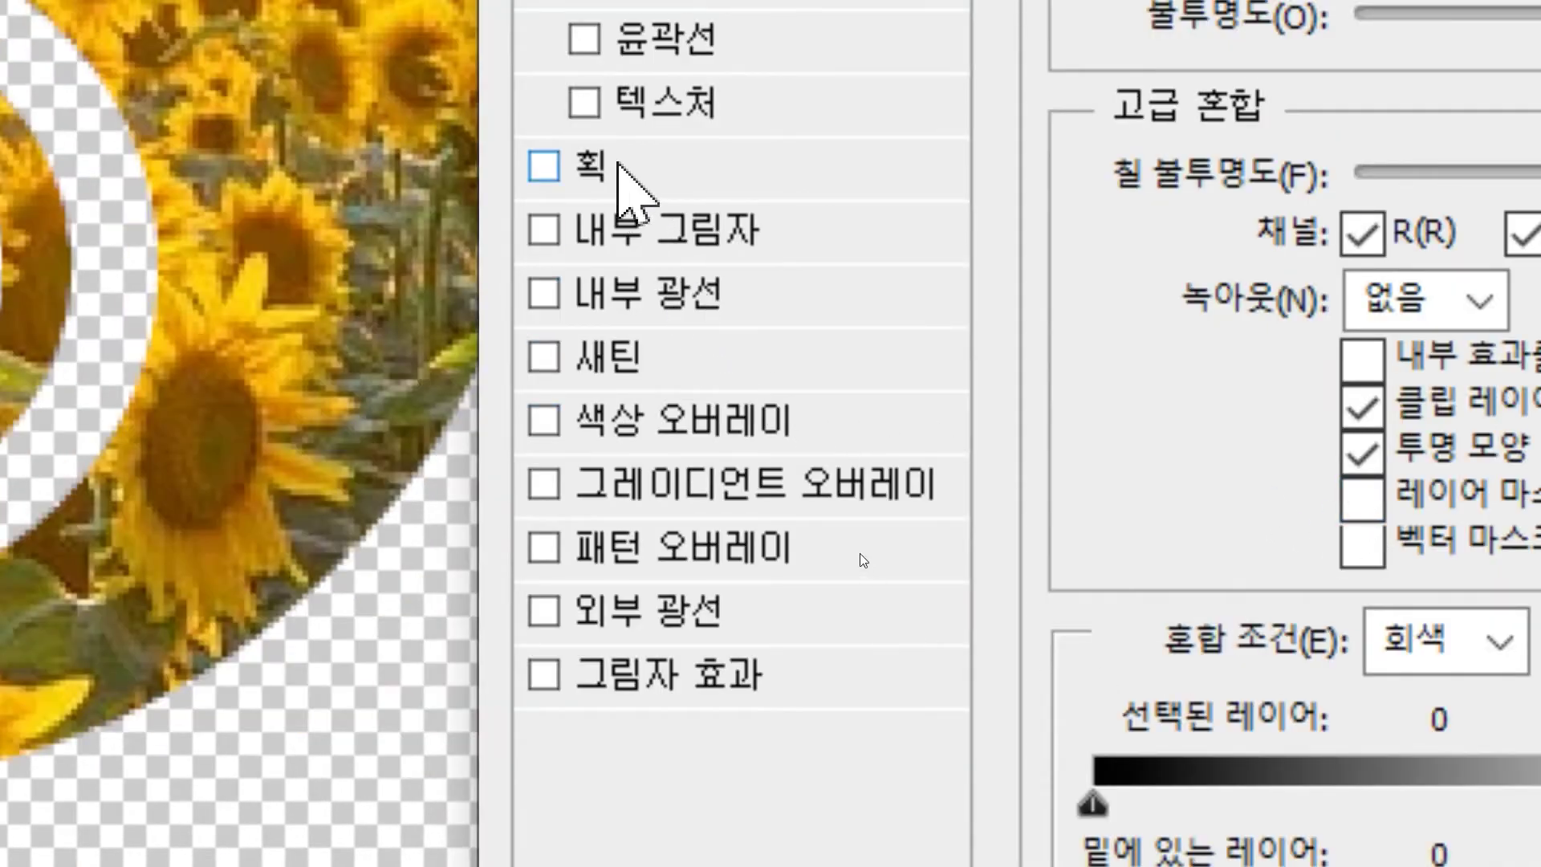
pyautogui.click(614, 169)
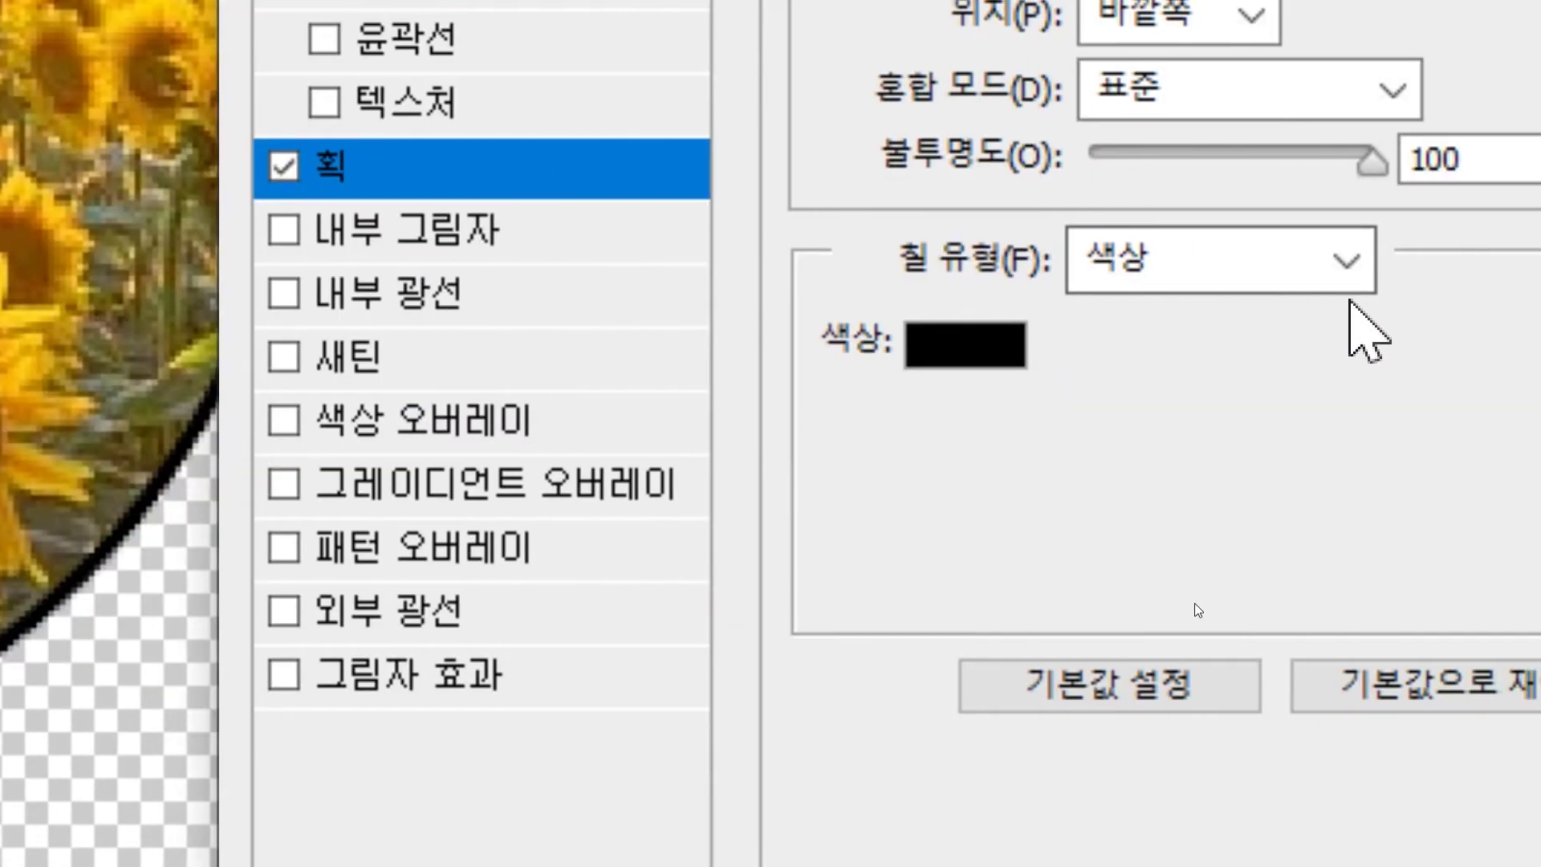
pyautogui.click(1332, 261)
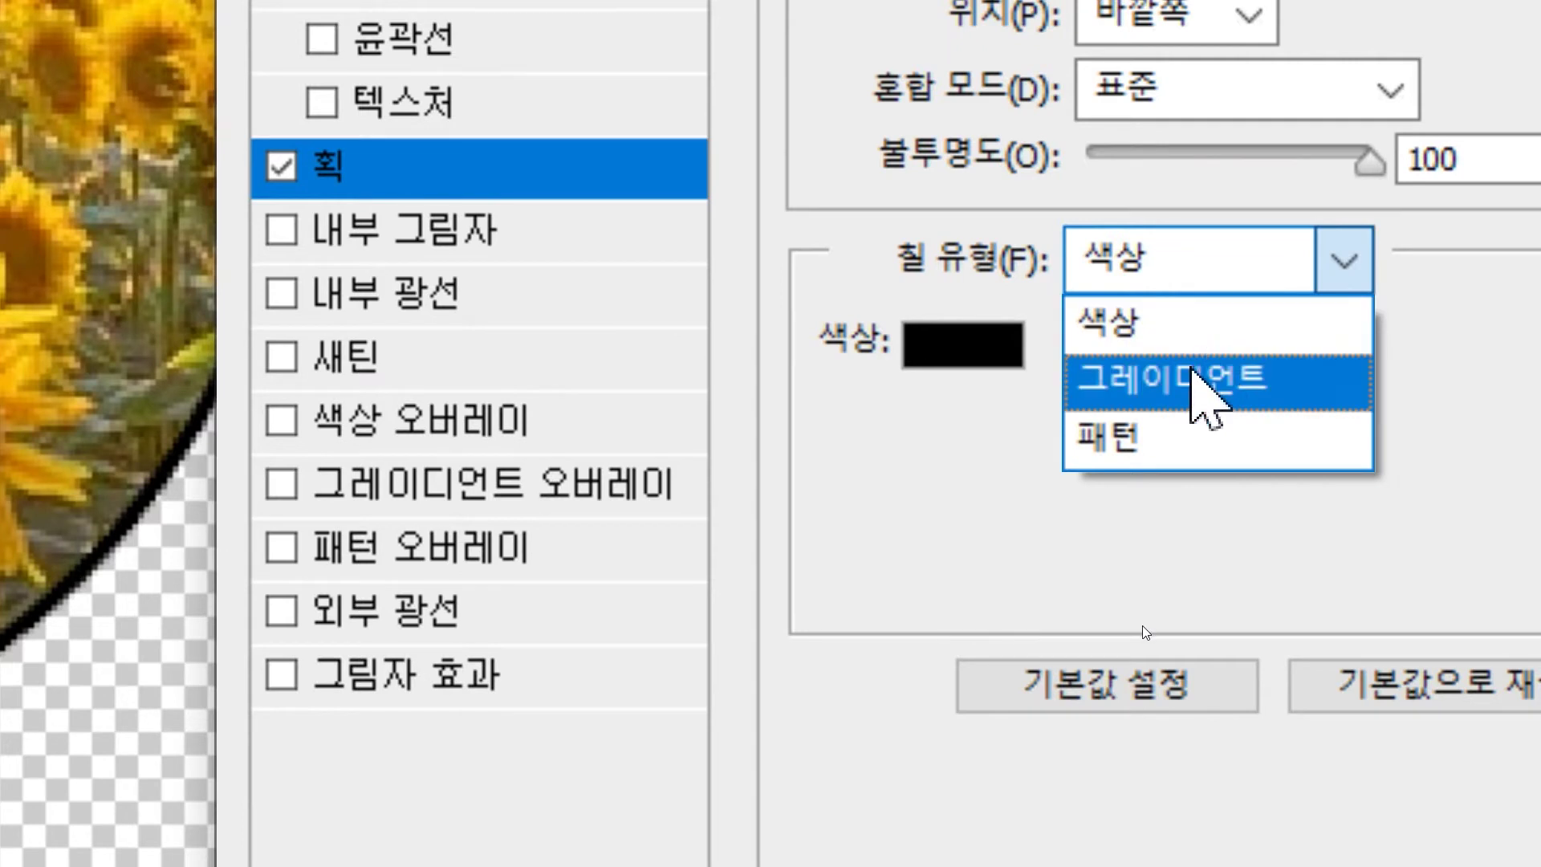
pyautogui.click(1193, 378)
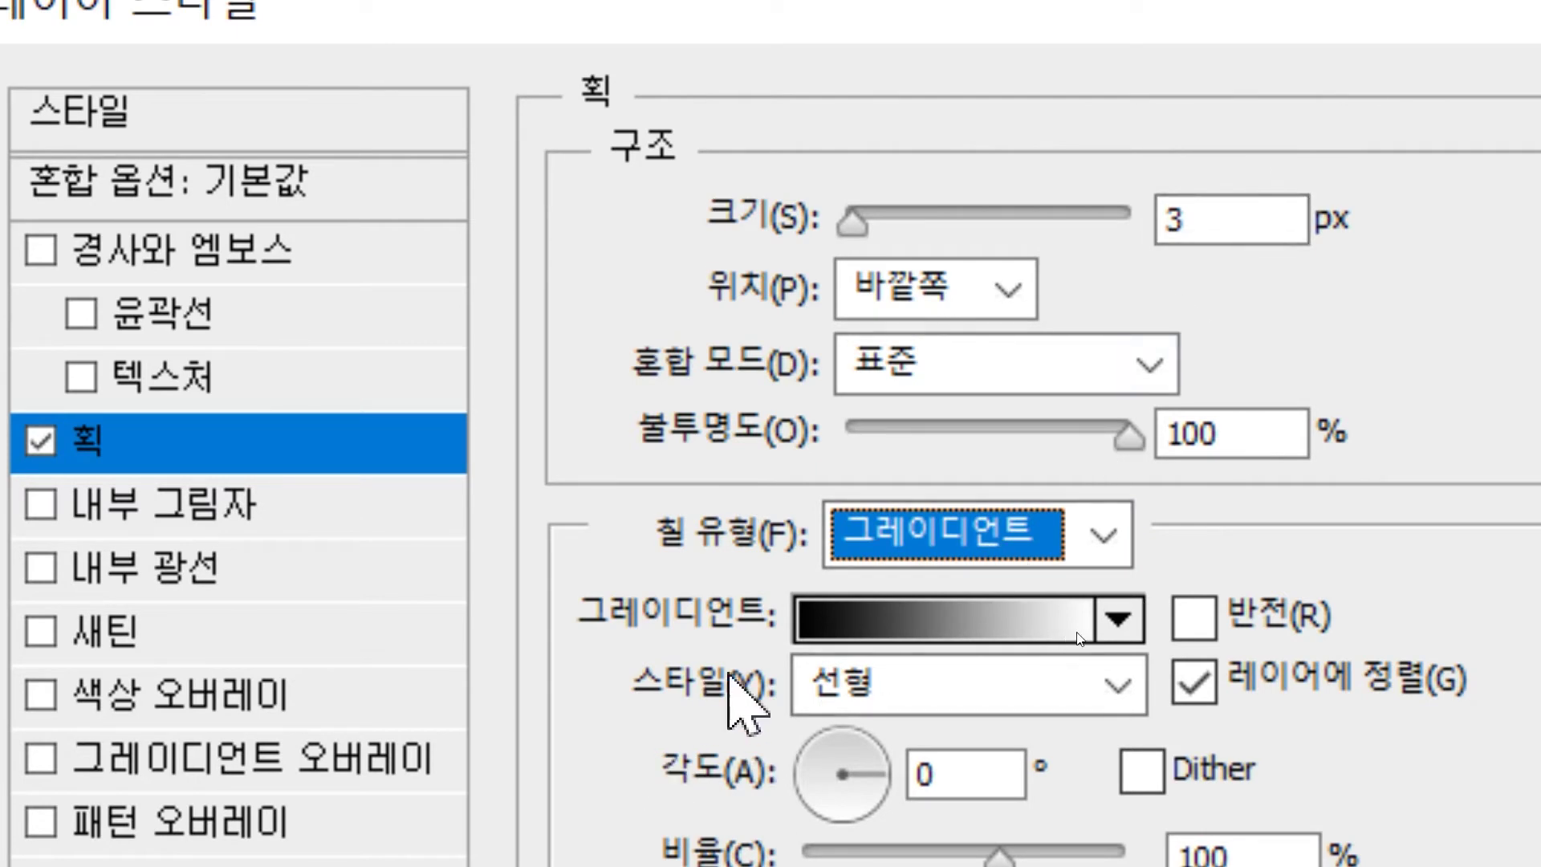
# - Apply the orange, yellow, orange (주황, 노랑, 주황) preset to the stroke gradient and accept it
pyautogui.click(870, 626)
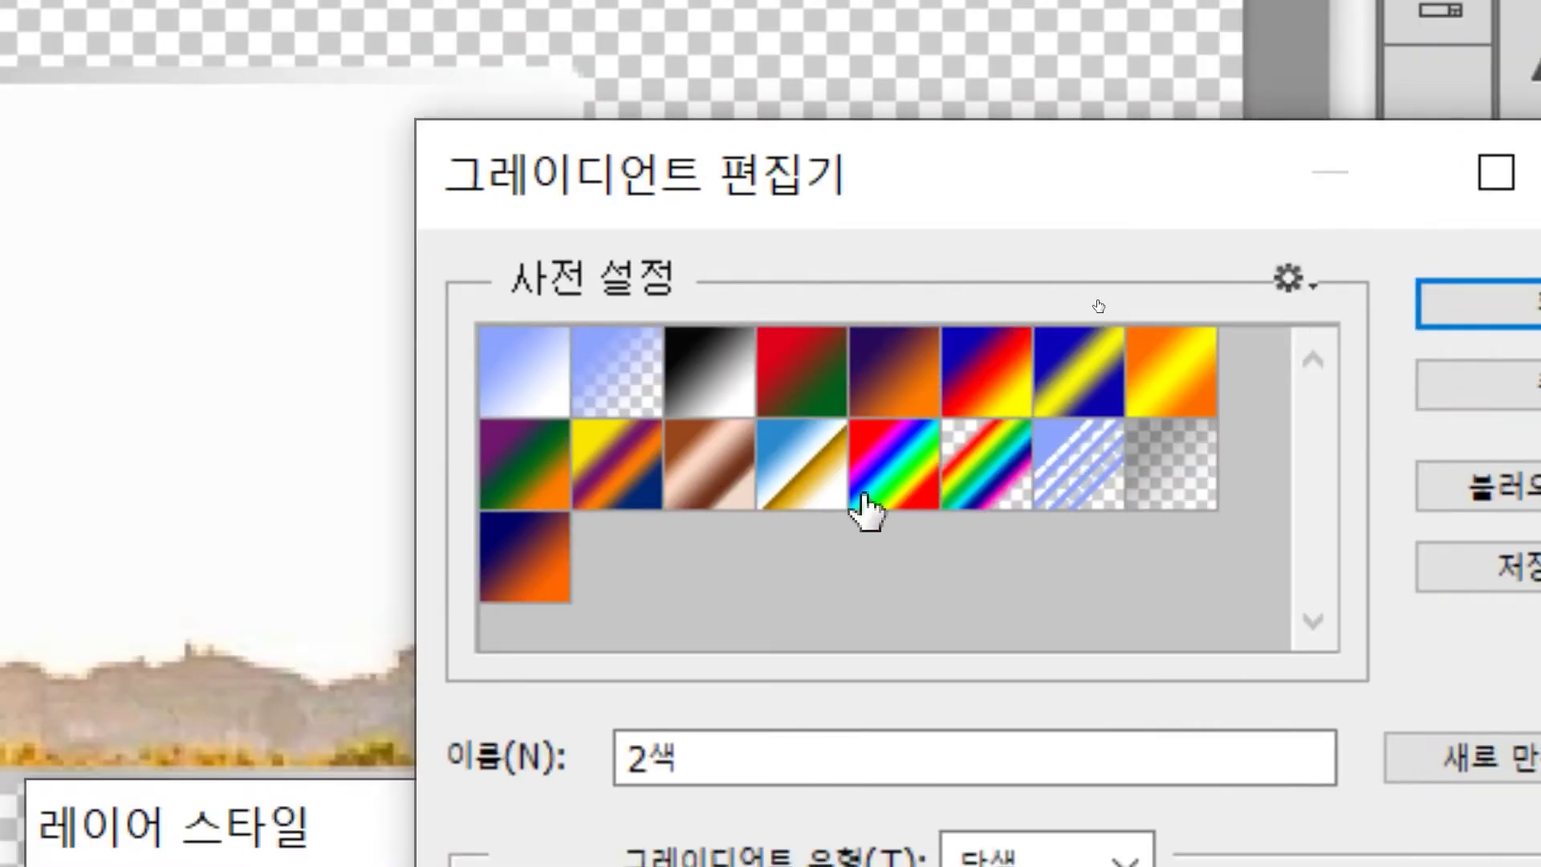
pyautogui.click(1144, 407)
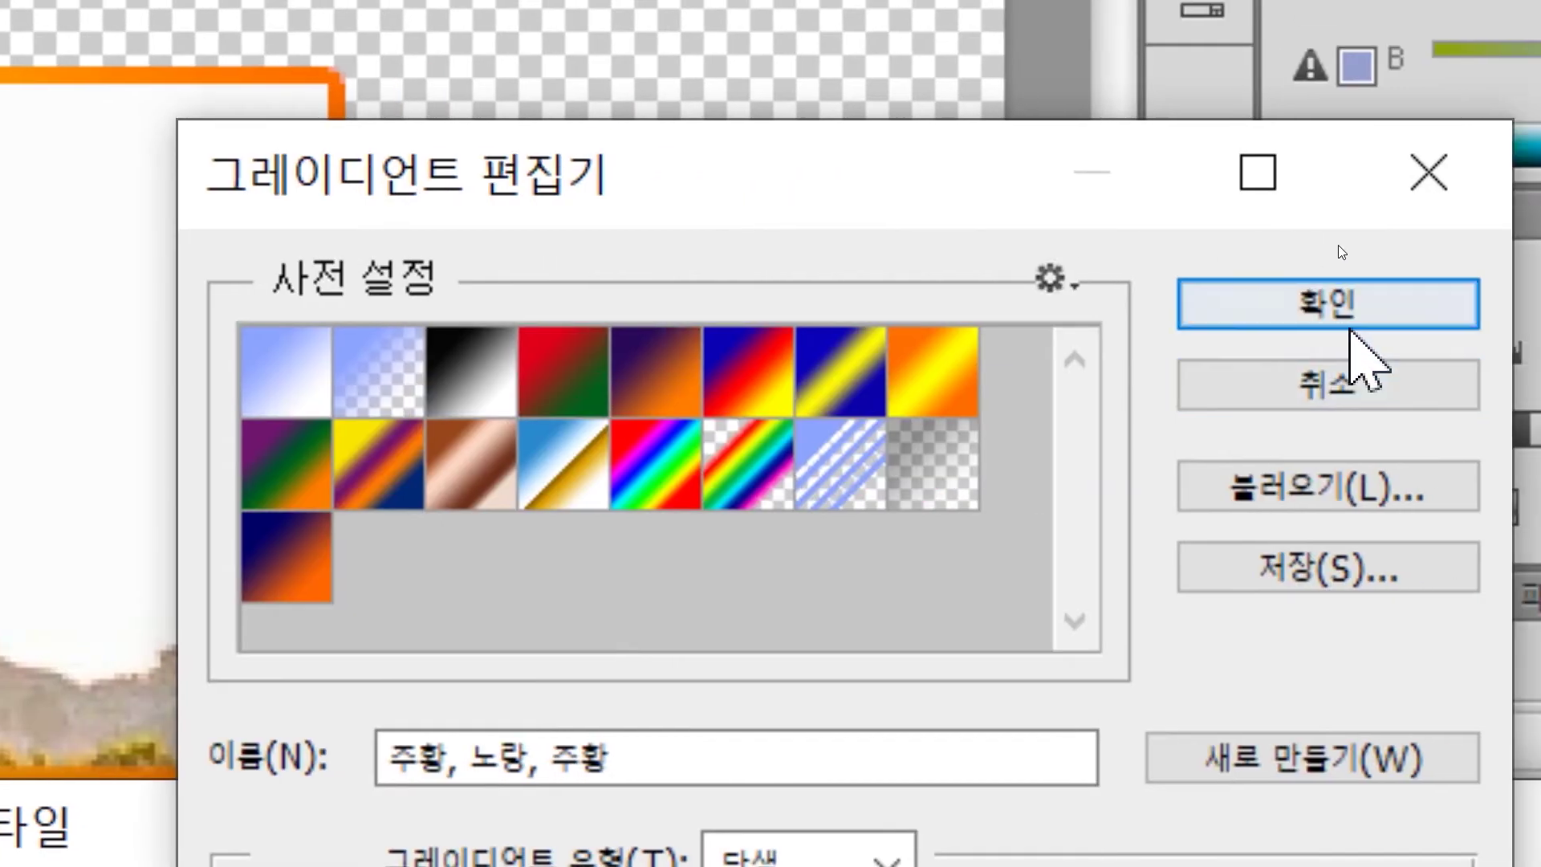
pyautogui.click(1485, 304)
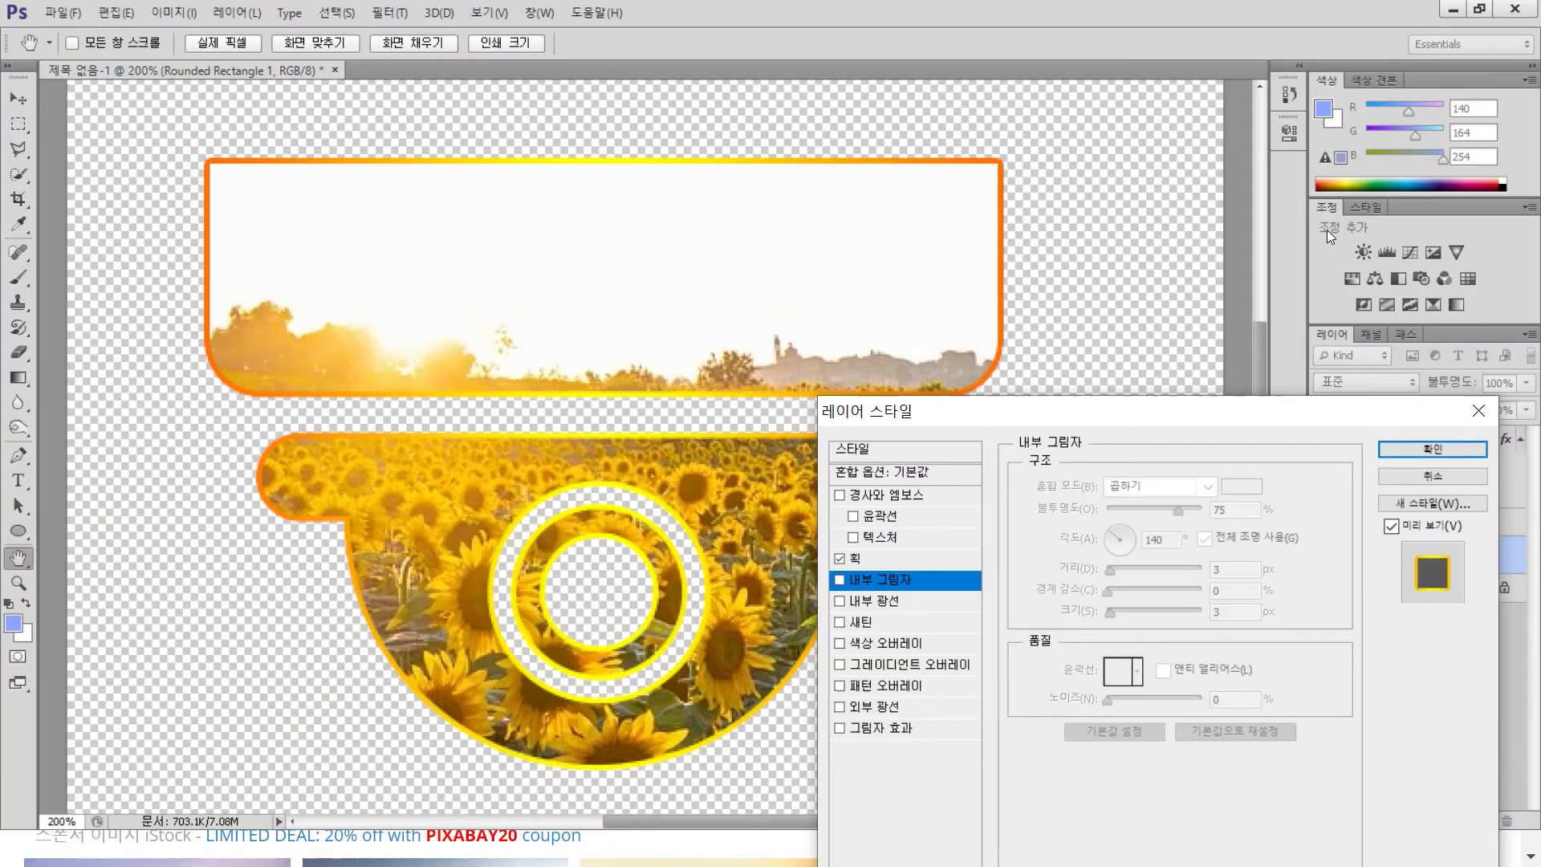
# - Reduce the stroke gradient's scale slightly and reposition the gradient down and to the right on the camera shape
pyautogui.click(865, 561)
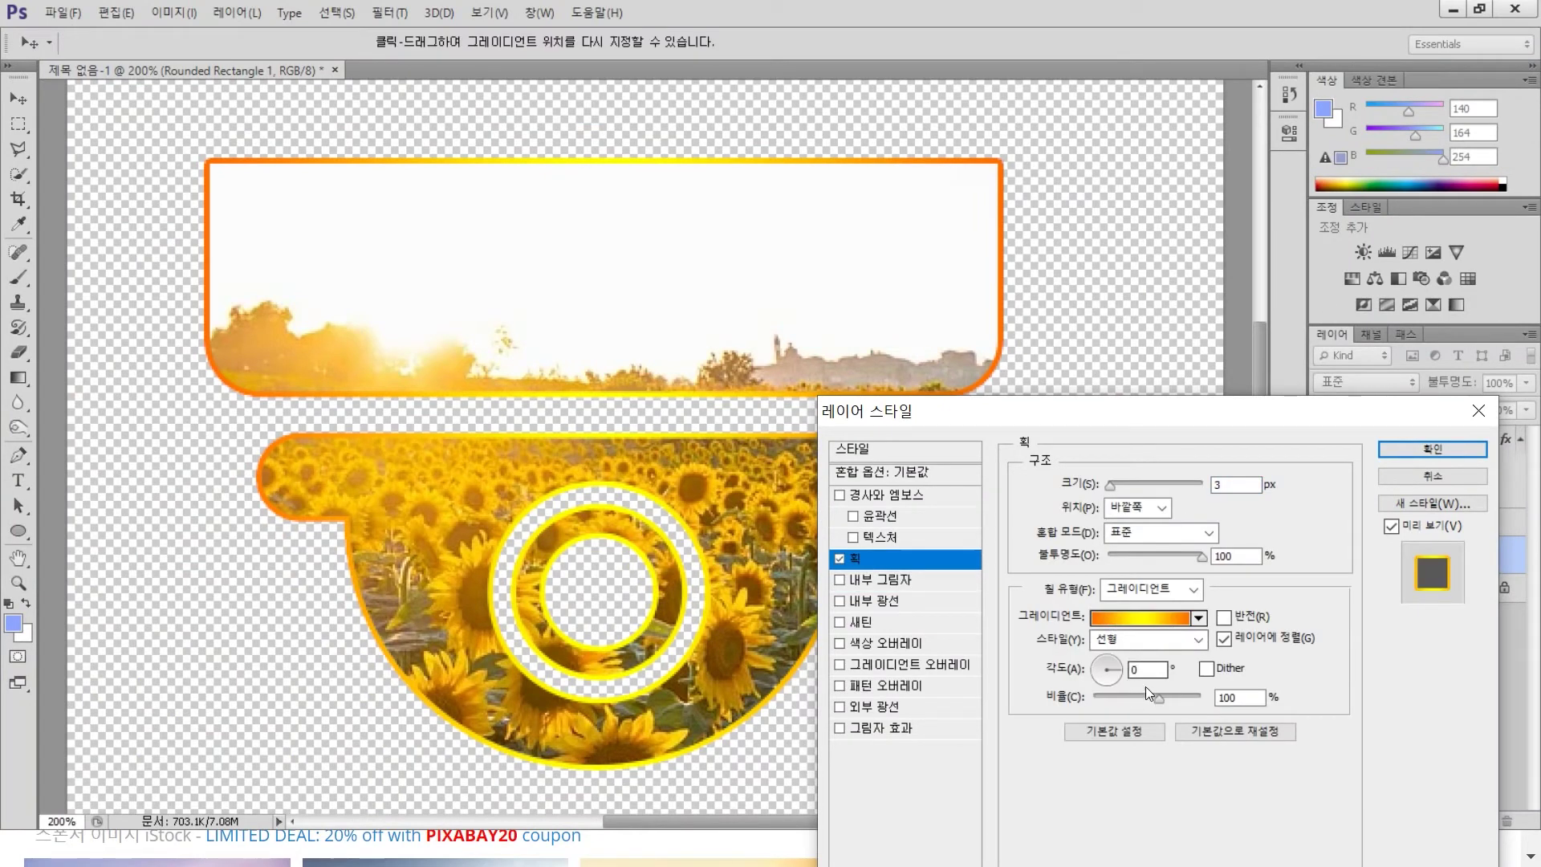
pyautogui.moveTo(1153, 696)
pyautogui.mouseDown()
pyautogui.moveTo(1174, 691)
pyautogui.moveTo(1146, 695)
pyautogui.mouseUp()
pyautogui.moveTo(591, 363)
pyautogui.mouseDown()
pyautogui.moveTo(451, 402)
pyautogui.moveTo(629, 306)
pyautogui.moveTo(423, 368)
pyautogui.moveTo(664, 414)
pyautogui.moveTo(498, 450)
pyautogui.moveTo(973, 527)
pyautogui.moveTo(522, 562)
pyautogui.moveTo(755, 620)
pyautogui.moveTo(505, 255)
pyautogui.moveTo(530, 321)
pyautogui.moveTo(473, 356)
pyautogui.moveTo(552, 441)
pyautogui.moveTo(514, 514)
pyautogui.moveTo(487, 505)
pyautogui.moveTo(671, 504)
pyautogui.mouseUp()
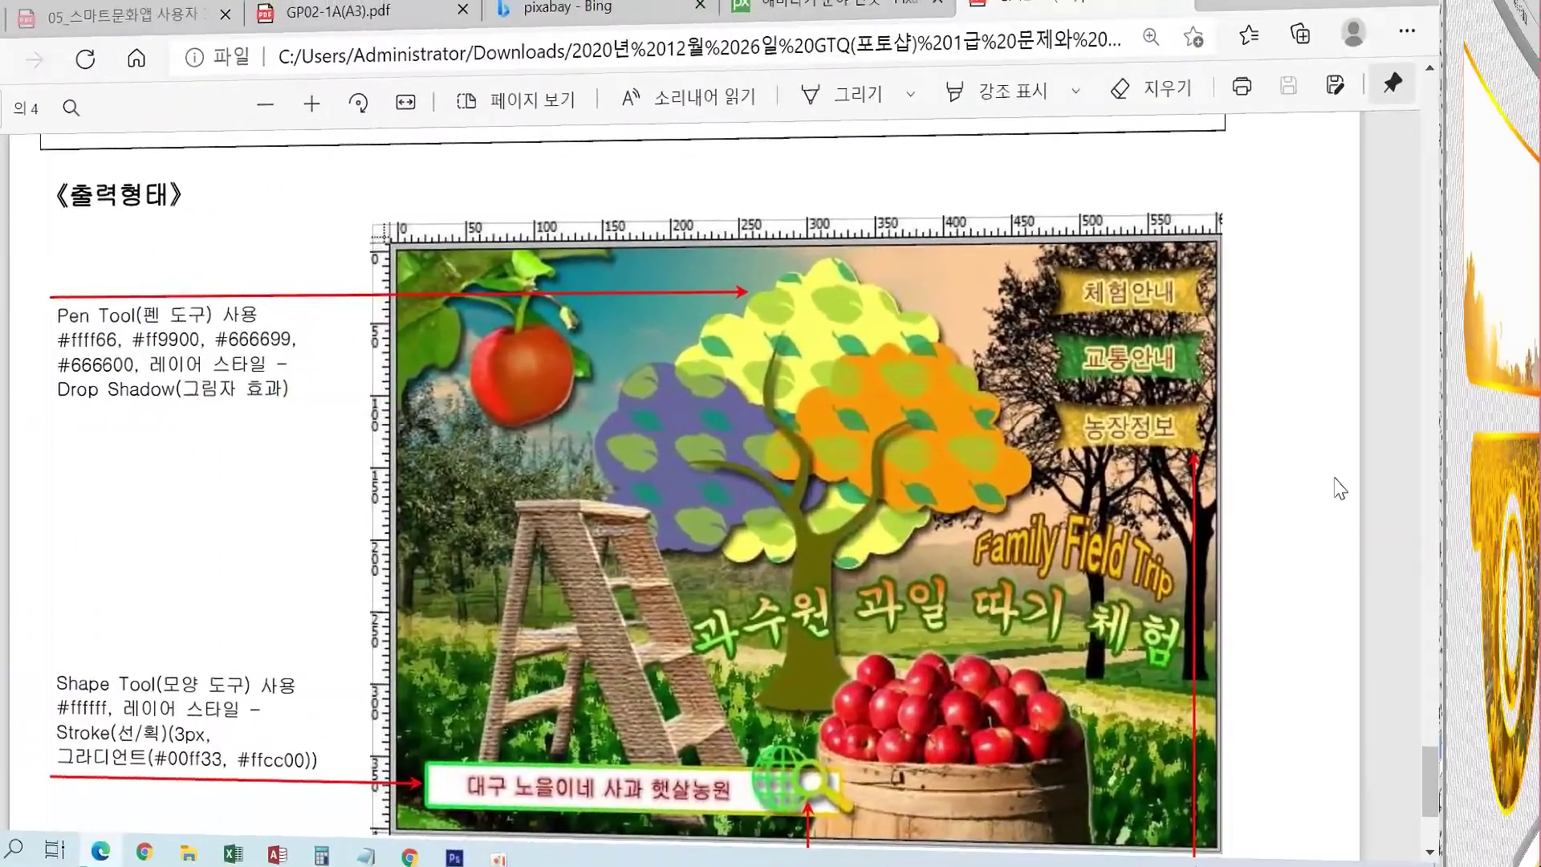
# - Switch to the browser and examine the Pen Tool tree specifications and sample artwork in GP12-1A(A4).pdf
pyautogui.hotkey('ctrl', 'shift', 'Tab')
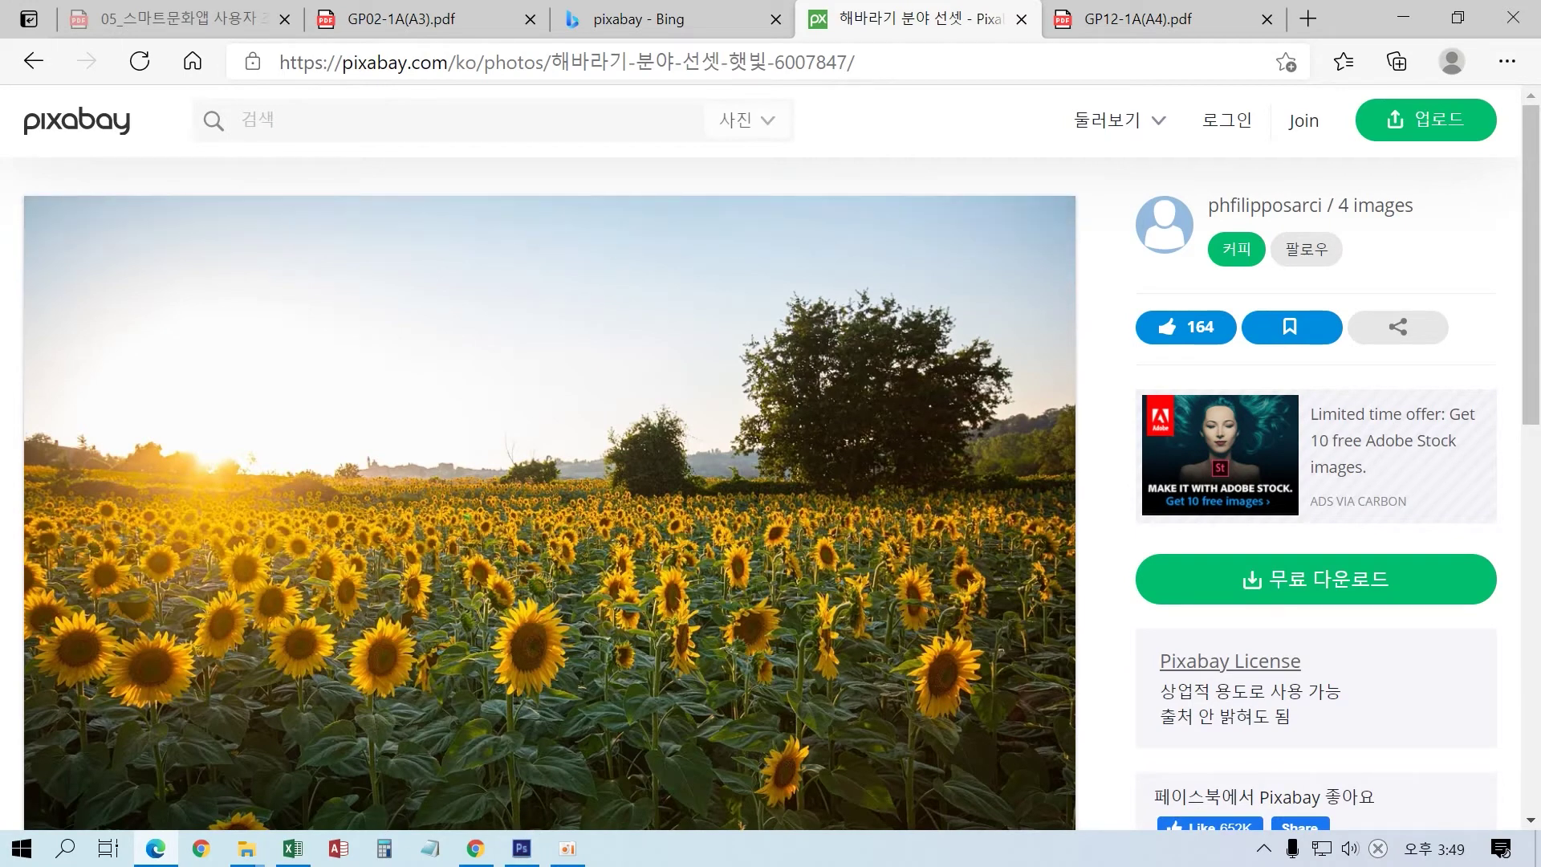
pyautogui.hotkey('ctrl', 'Tab')
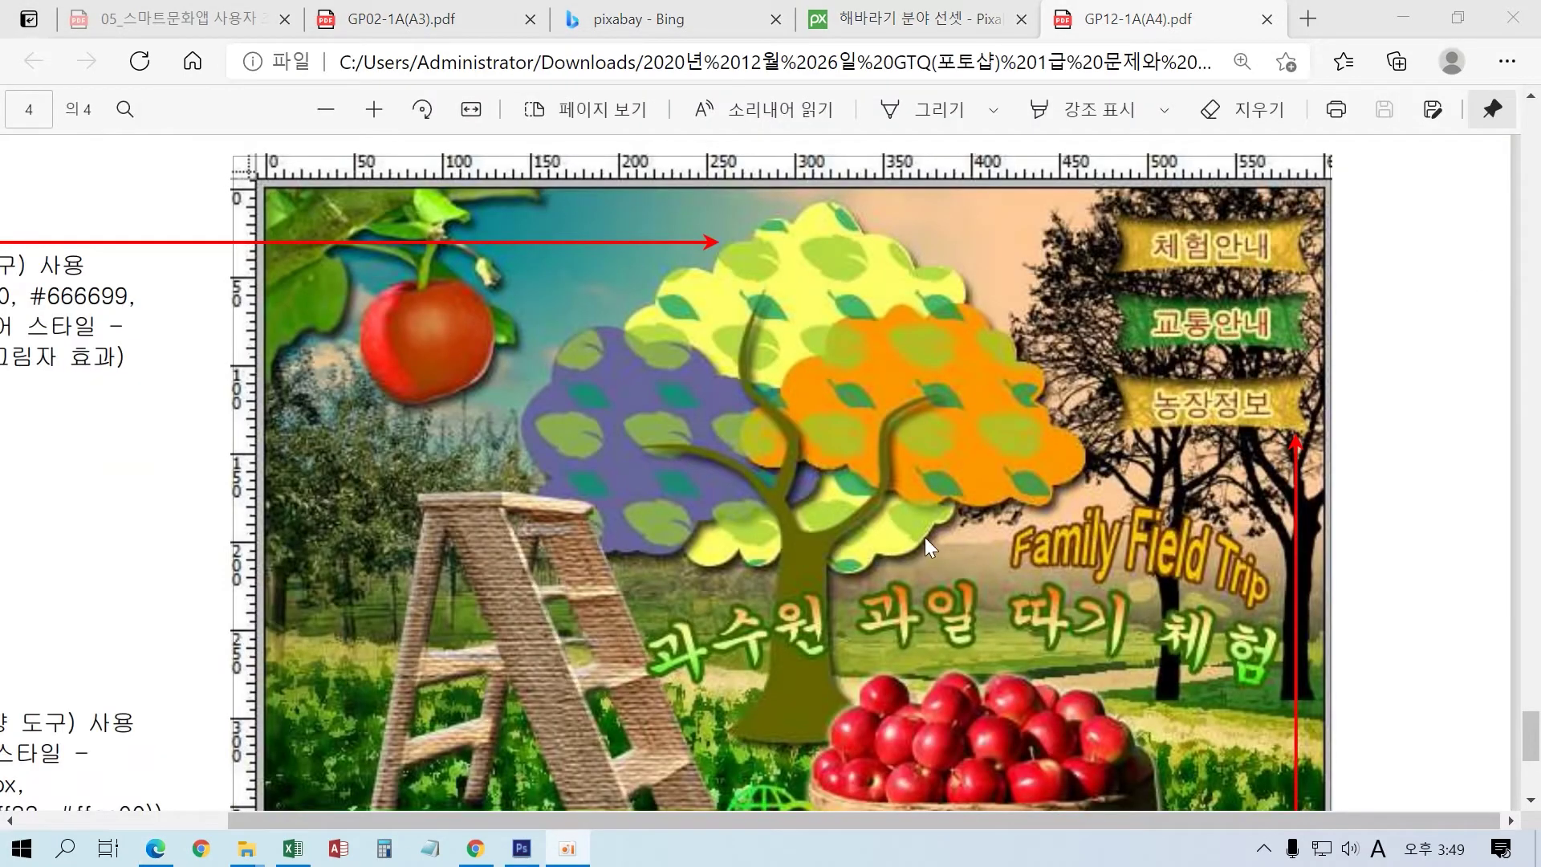
pyautogui.moveTo(547, 818); pyautogui.dragTo(330, 812)
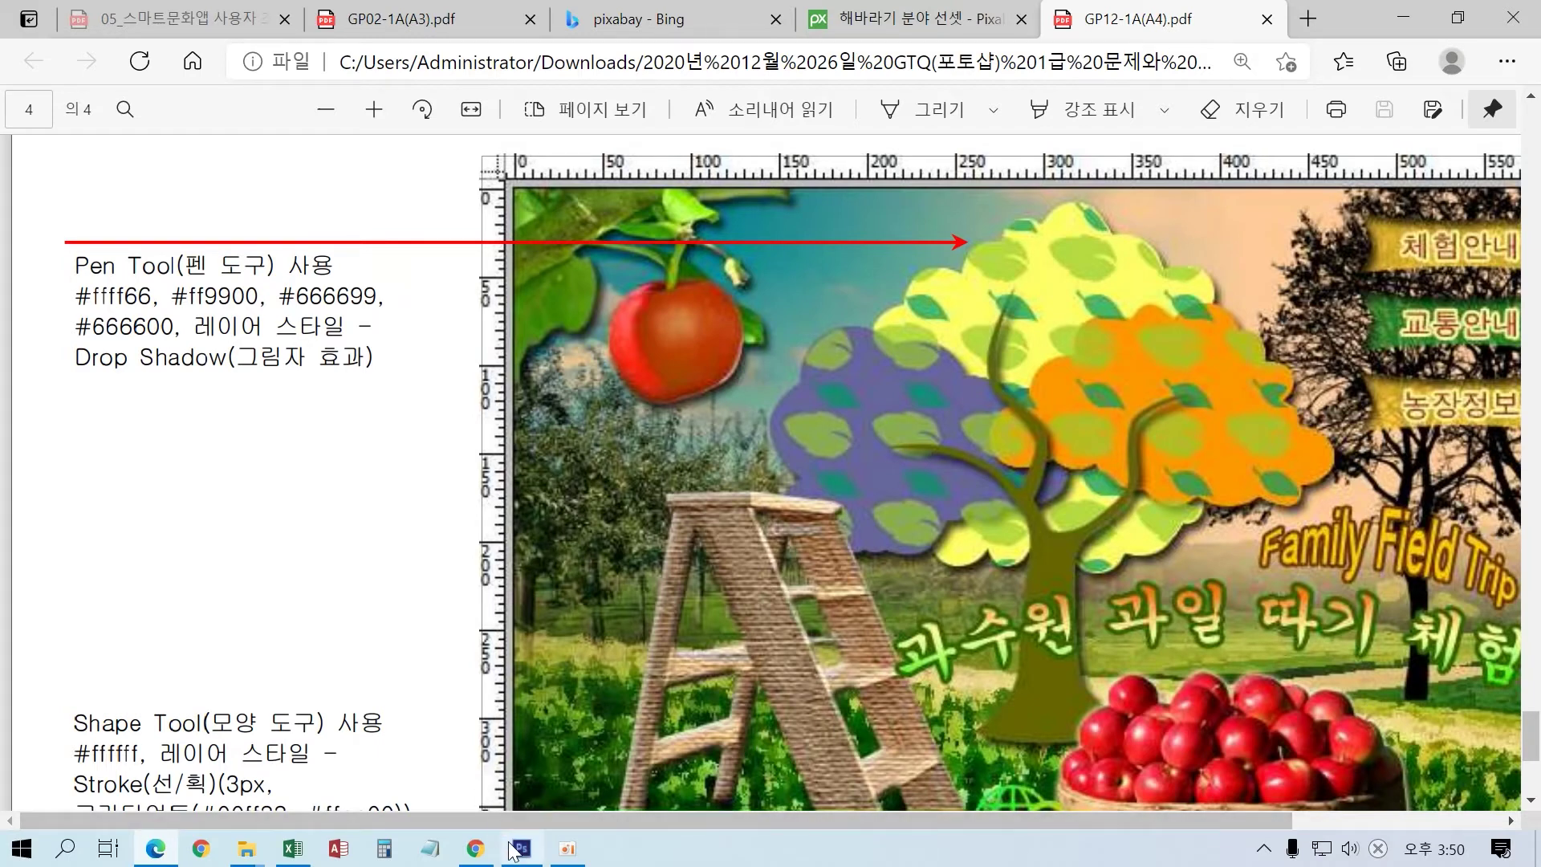
pyautogui.moveTo(520, 855)
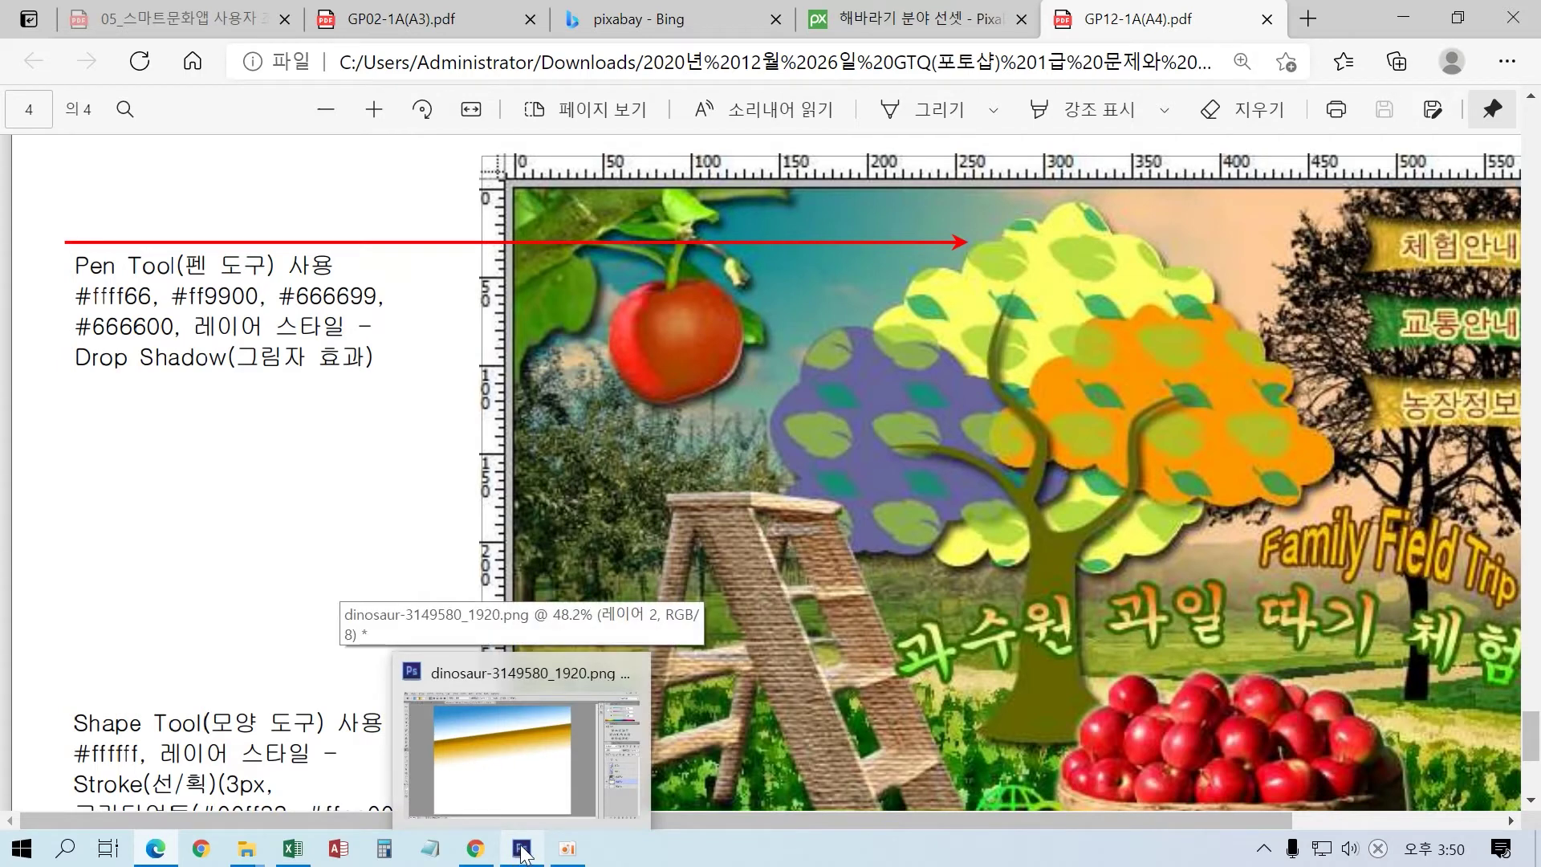
# - Switch to Photoshop, group the hidden layers @, 모양 2, 모양 1 and 레이어 0, and select 레이어 2
pyautogui.click(522, 851)
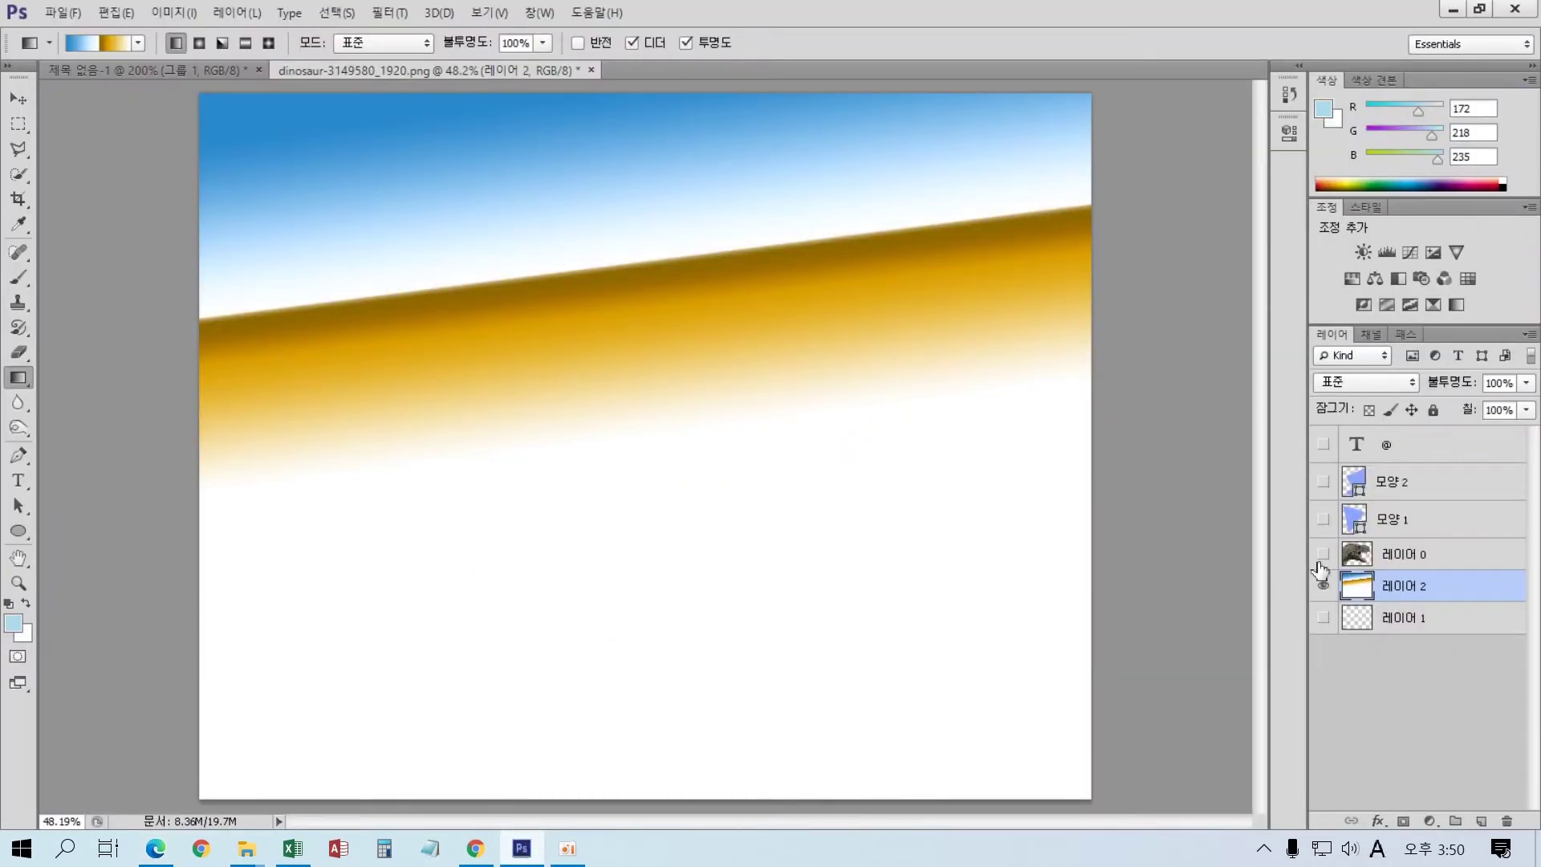
pyautogui.click(1423, 453)
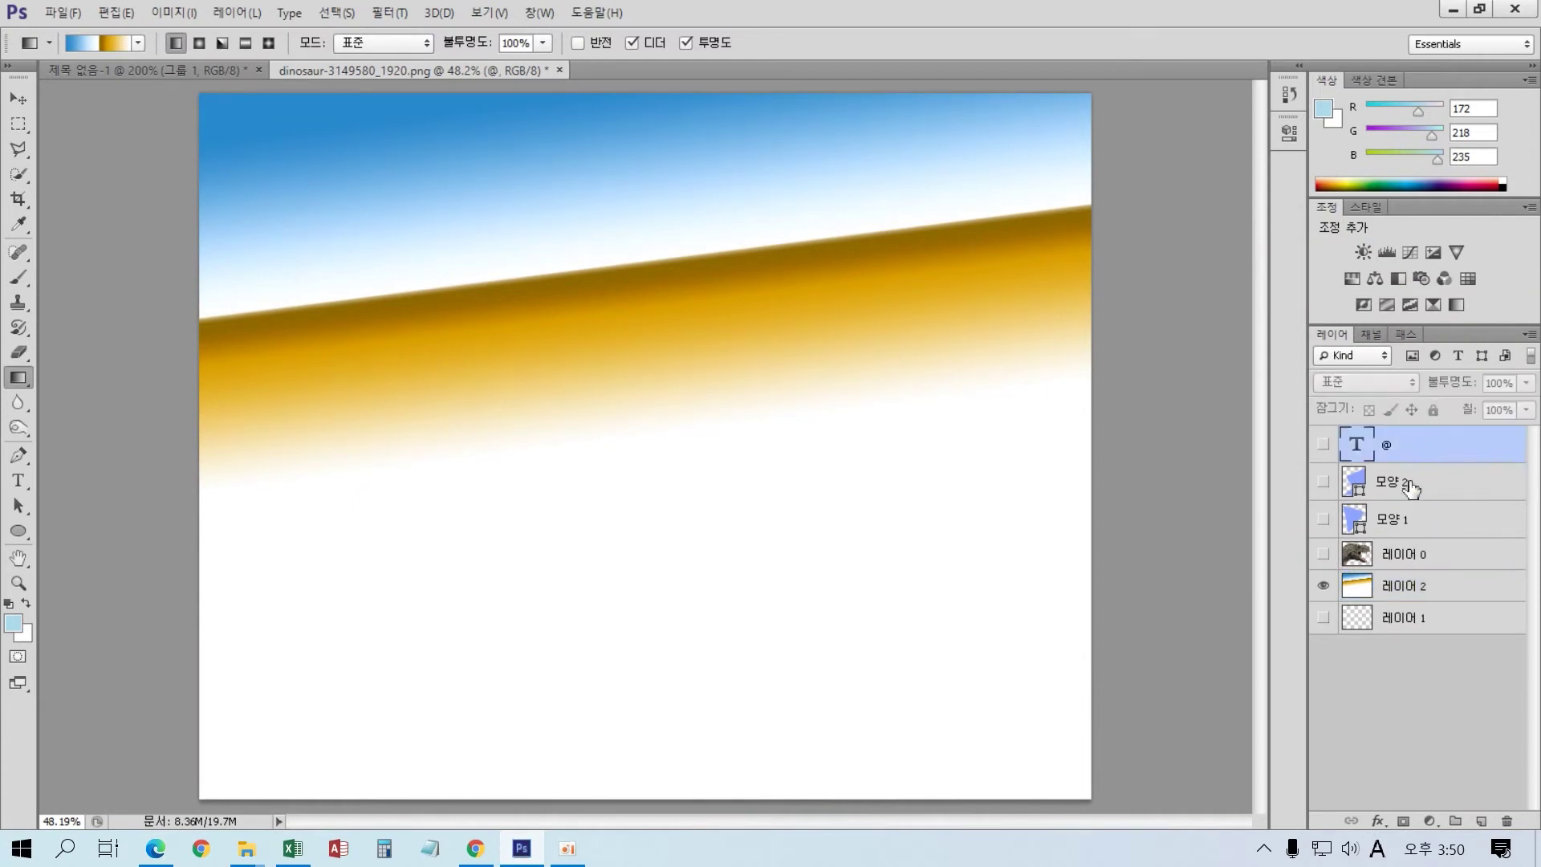
pyautogui.keyDown('shift'); pyautogui.click(1412, 555); pyautogui.keyUp('shift')
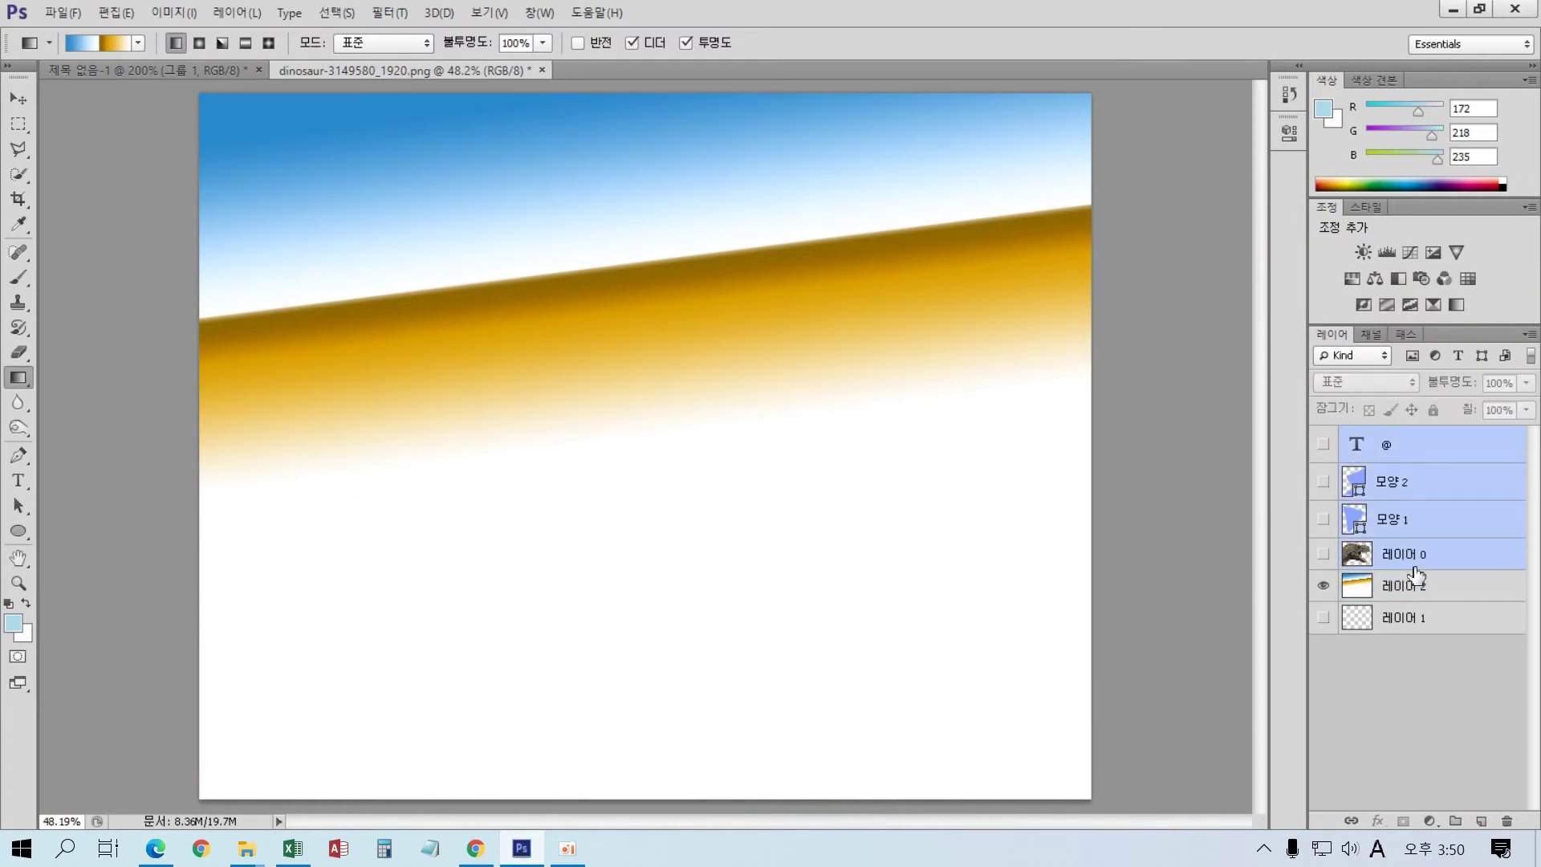
pyautogui.hotkey('ctrl', 'g')
pyautogui.click(1394, 478)
# - Add a new layer above 레이어 2 and draw a light blue 114 px circle with the Ellipse tool near the image's left edge
pyautogui.hotkey('ctrl', '+')
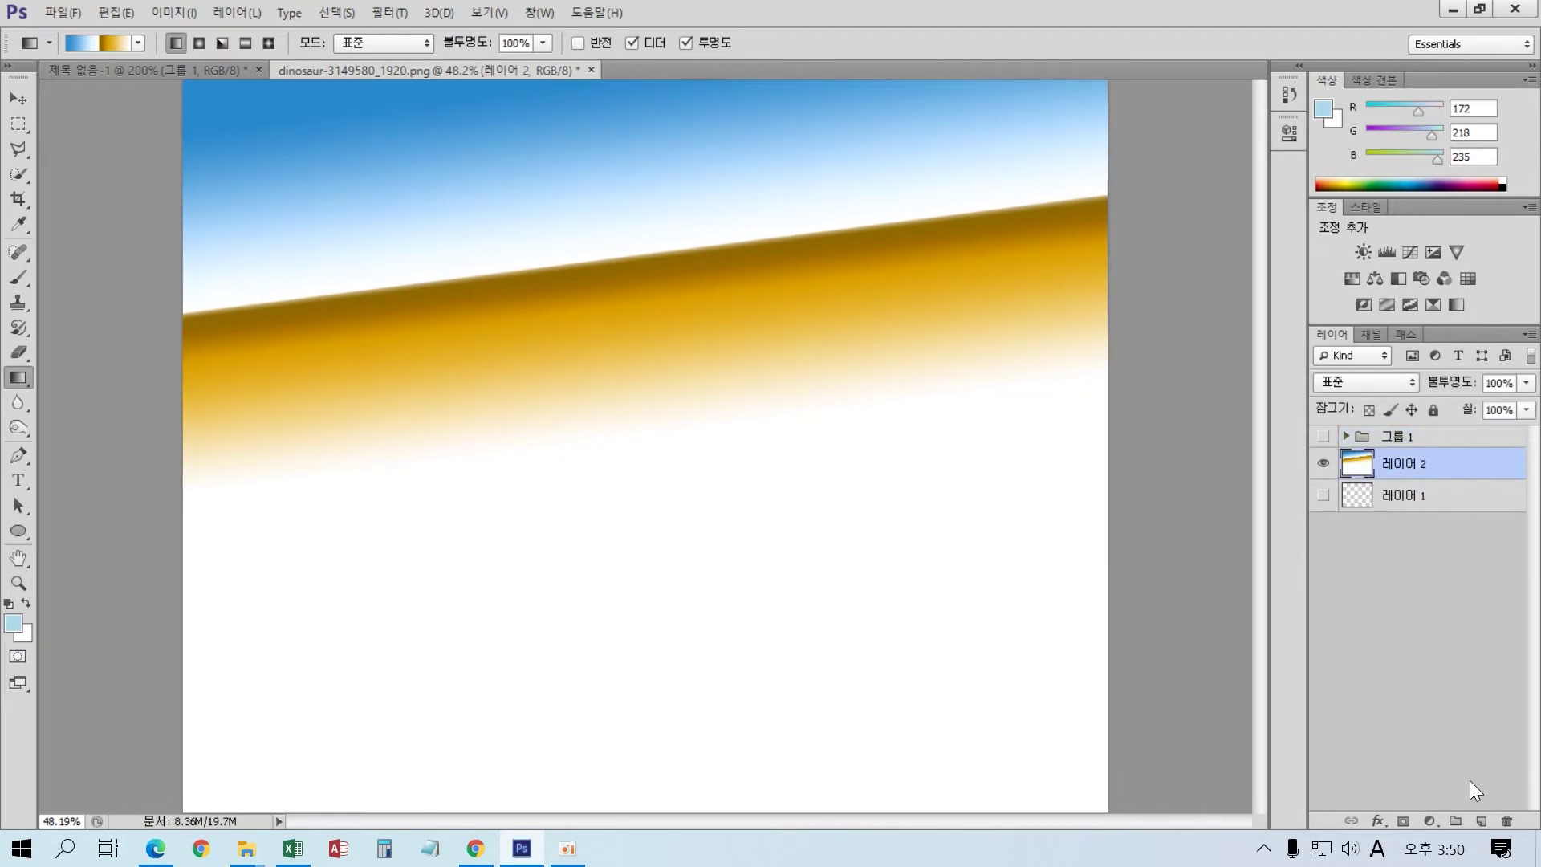
pyautogui.hotkey('ctrl', '+')
pyautogui.moveTo(573, 507); pyautogui.dragTo(633, 682)
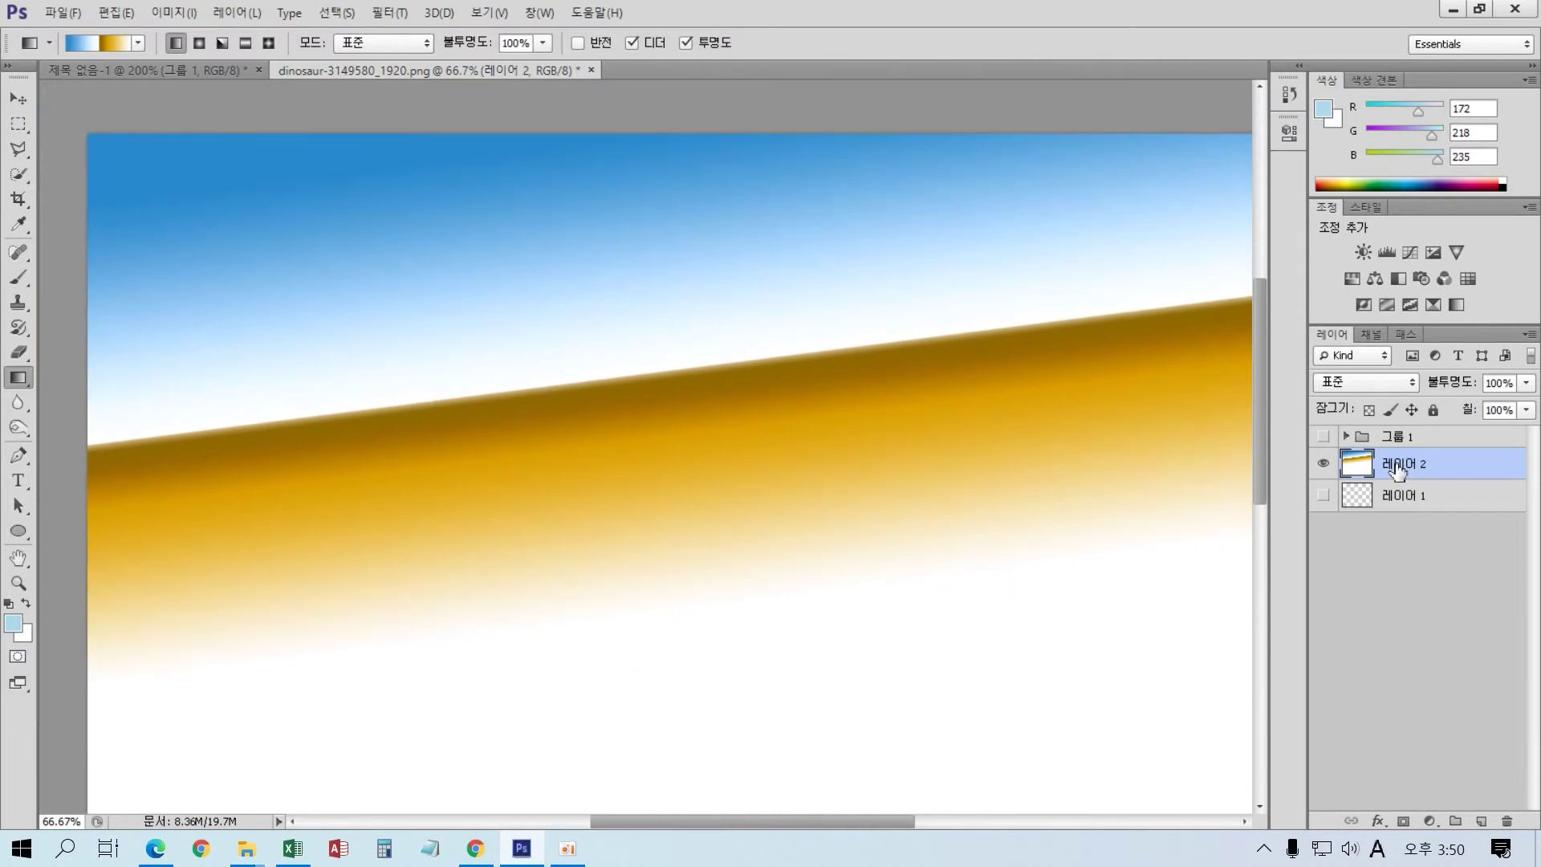
pyautogui.click(1484, 822)
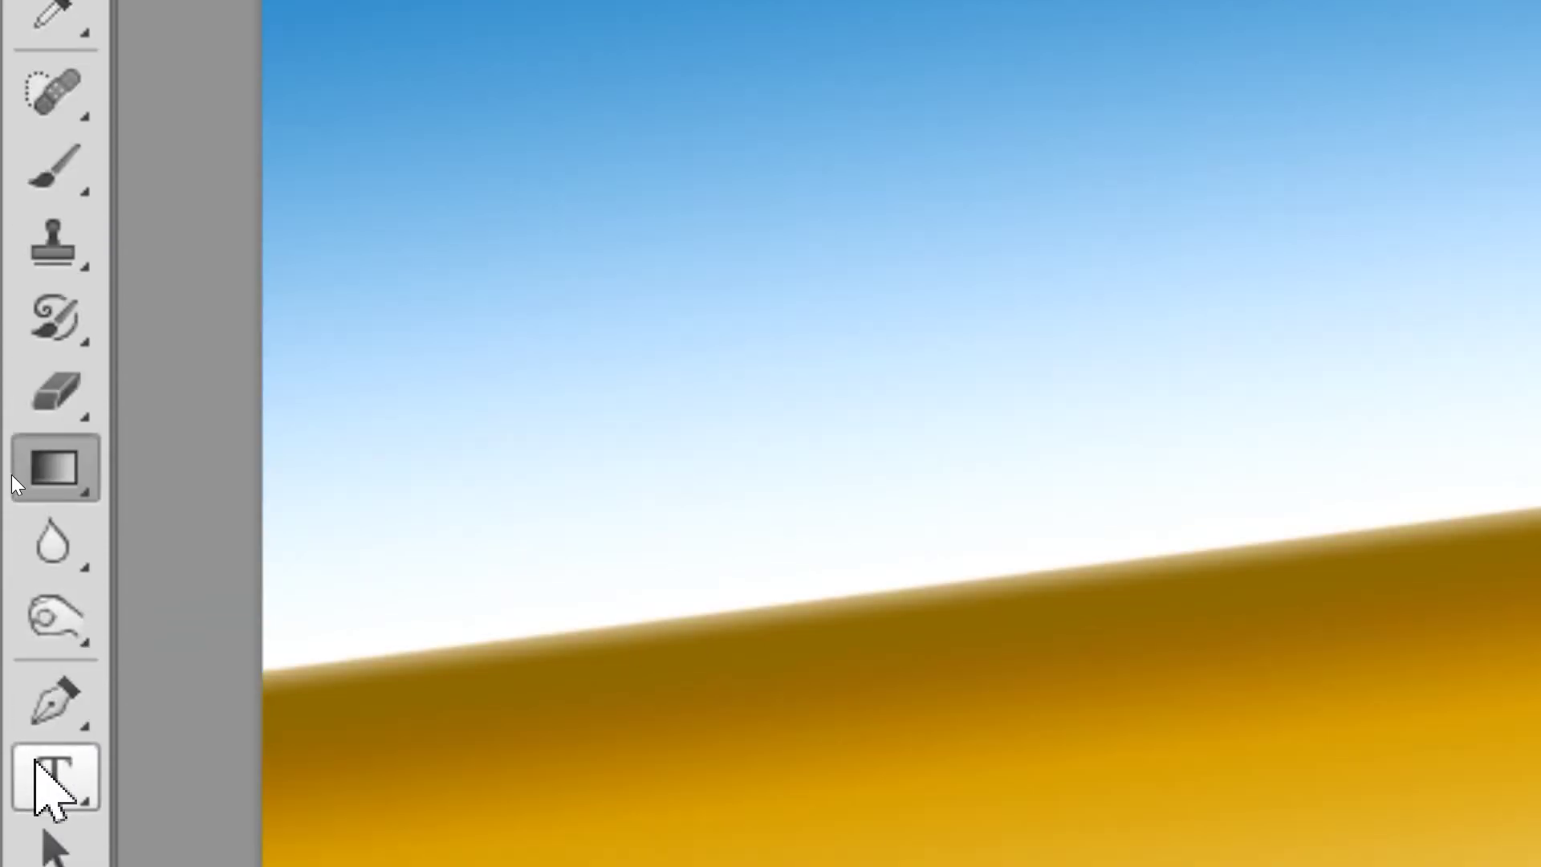
pyautogui.click(60, 686)
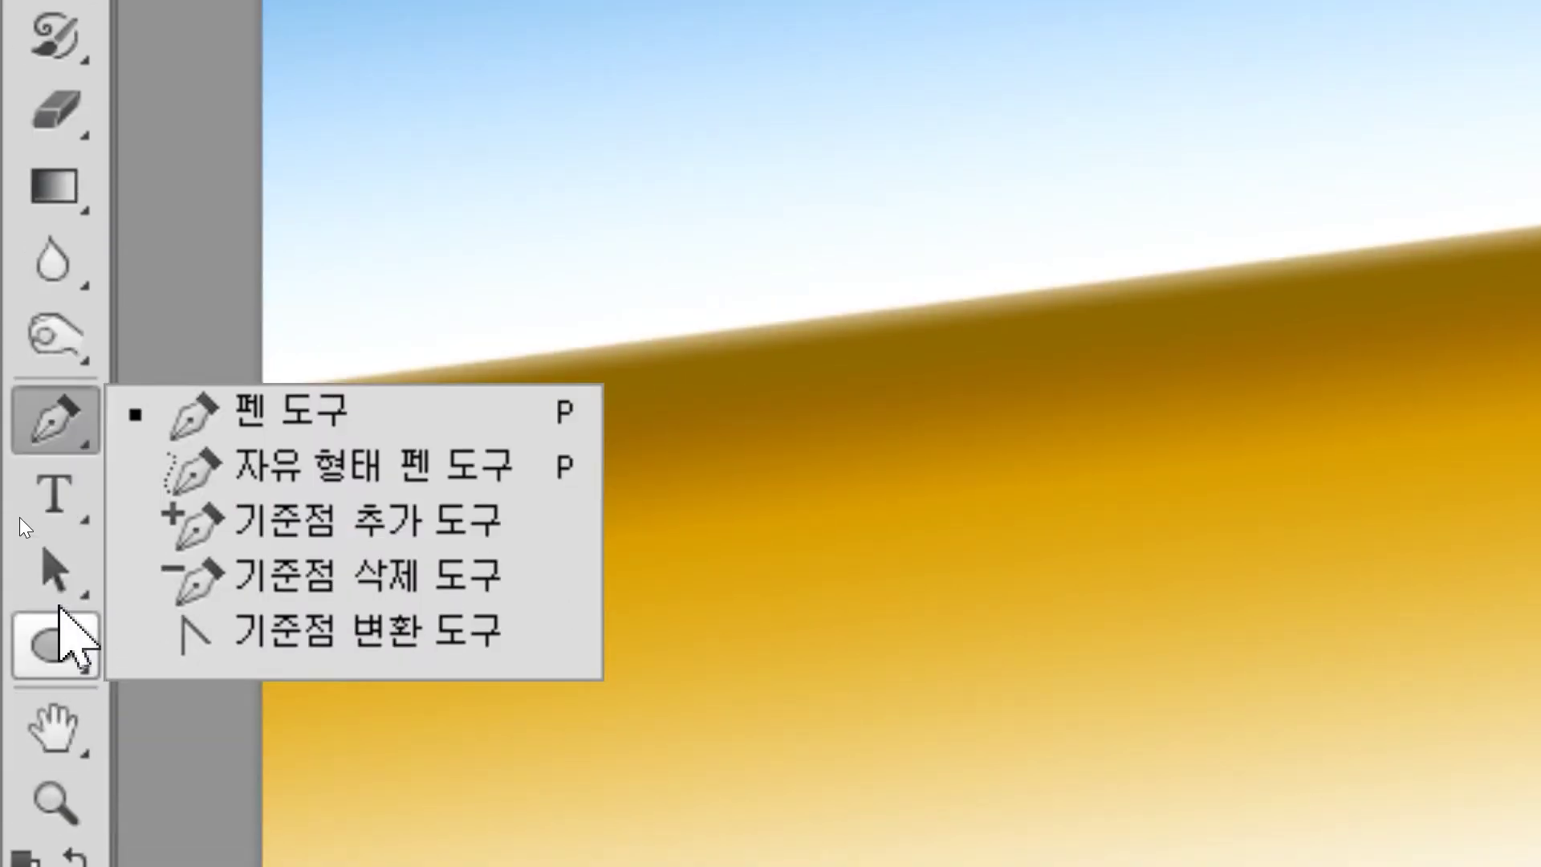
pyautogui.click(60, 643)
pyautogui.moveTo(533, 23); pyautogui.dragTo(740, 284)
pyautogui.moveTo(740, 368); pyautogui.dragTo(743, 234)
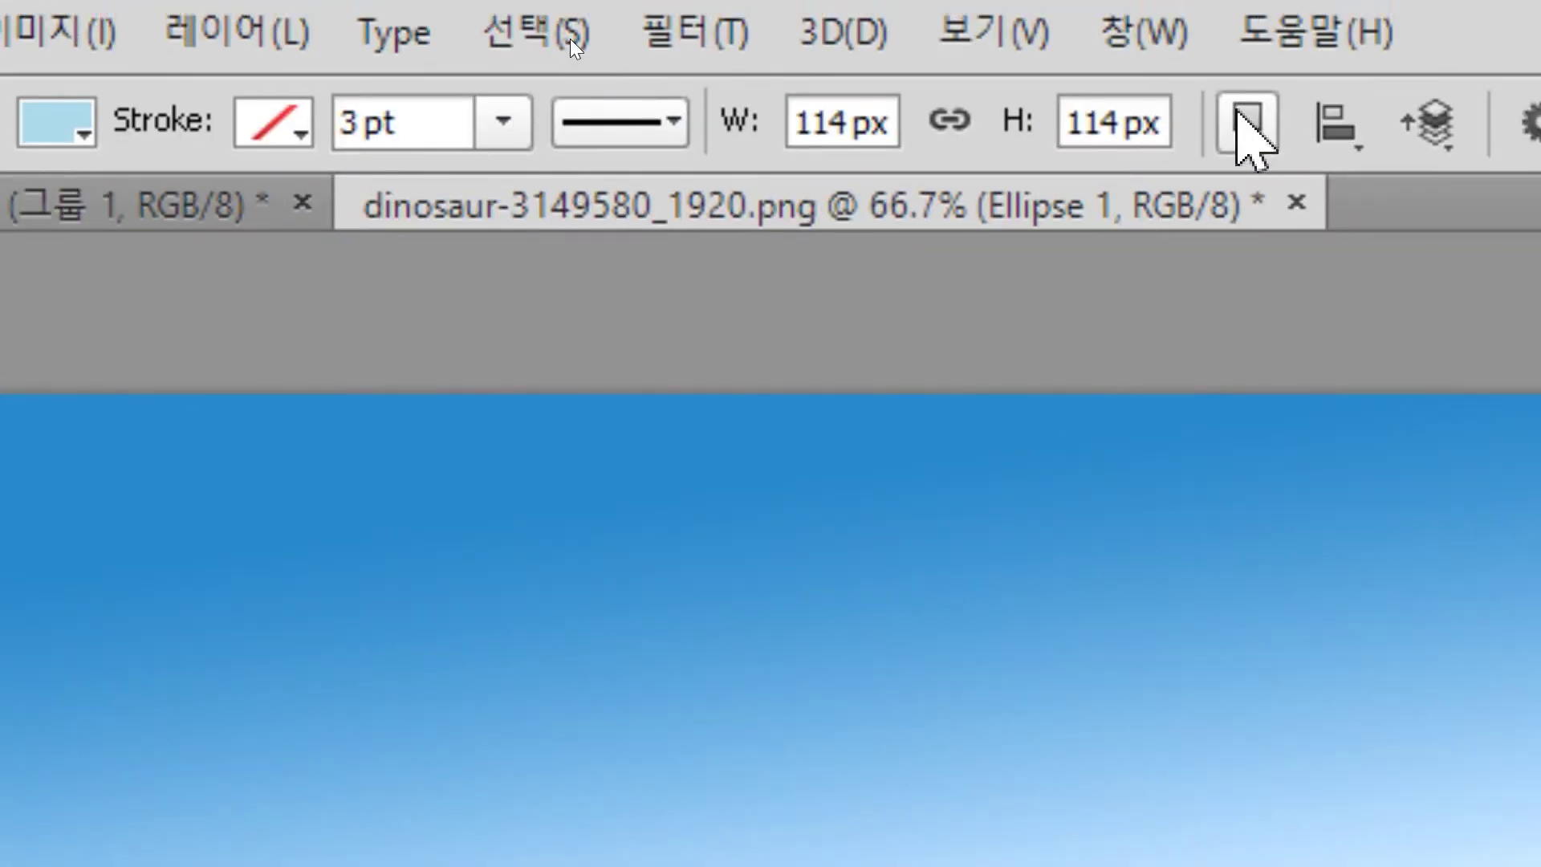
# - Set the path operation to Combine Shapes and draw overlapping circles around the first one to form a cloud-like foliage shape
pyautogui.click(1228, 120)
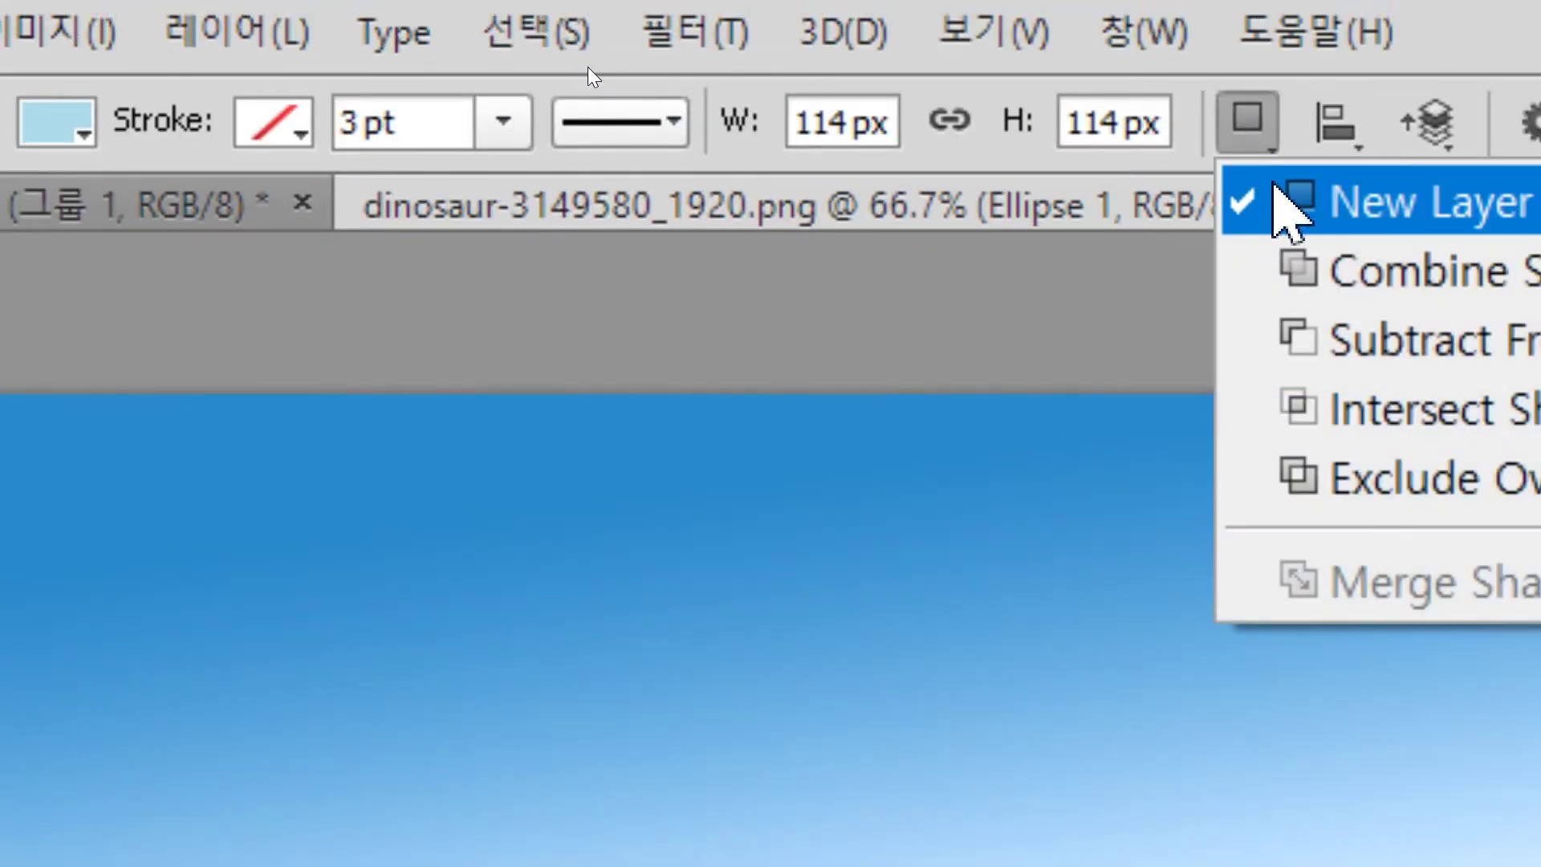
pyautogui.click(1412, 271)
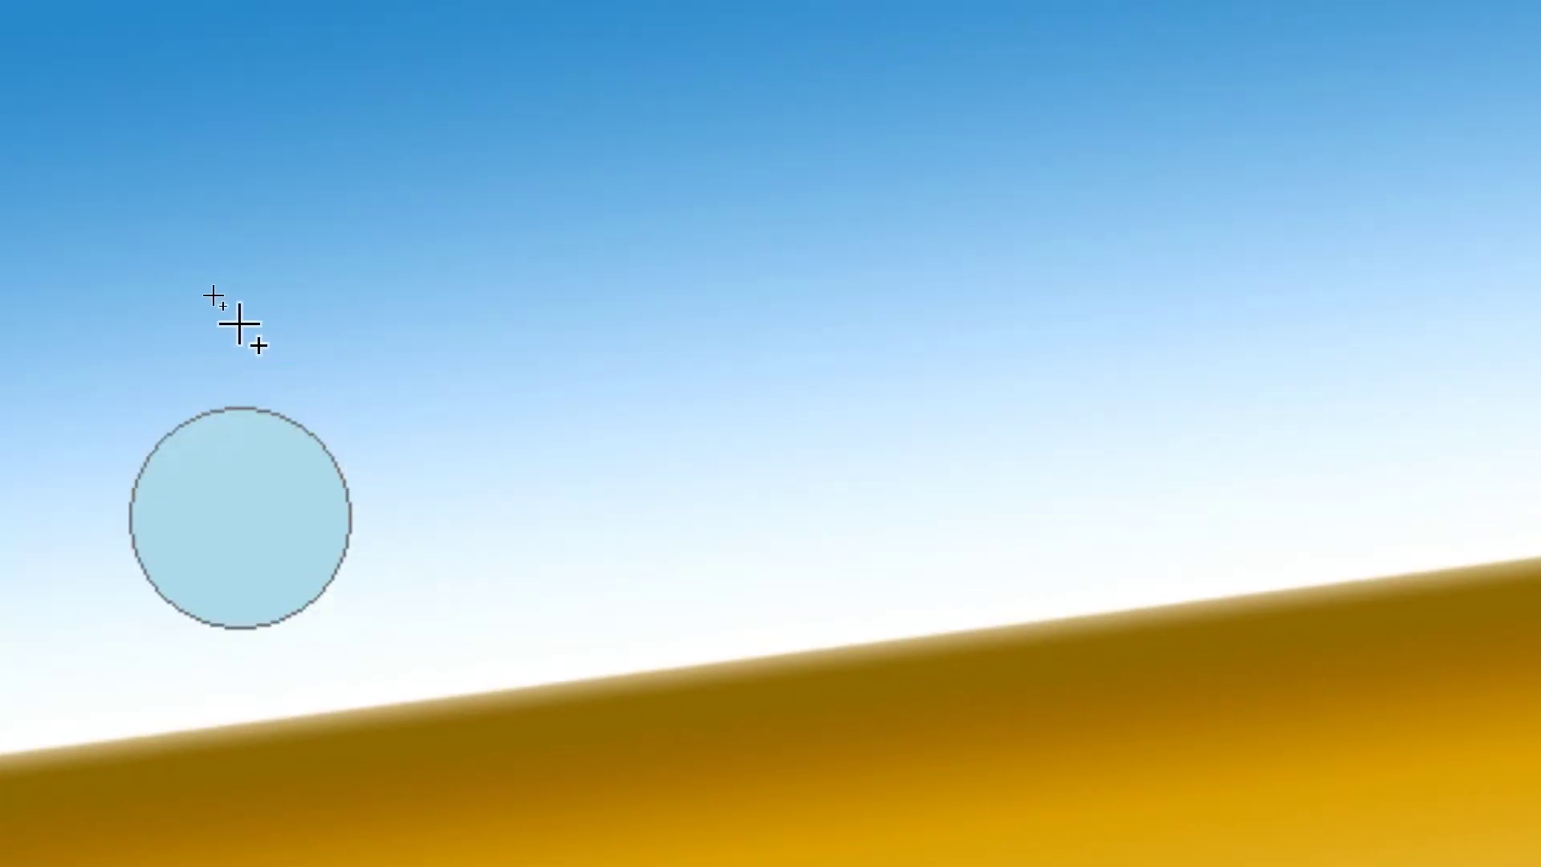
pyautogui.moveTo(241, 323); pyautogui.dragTo(470, 551)
pyautogui.moveTo(397, 408); pyautogui.dragTo(613, 626)
pyautogui.moveTo(91, 499); pyautogui.dragTo(315, 717)
pyautogui.moveTo(415, 717); pyautogui.dragTo(423, 729)
pyautogui.moveTo(316, 496); pyautogui.dragTo(560, 736)
# - Select and reposition individual circles within the cloud shape using the Path Selection tool
pyautogui.press('v')
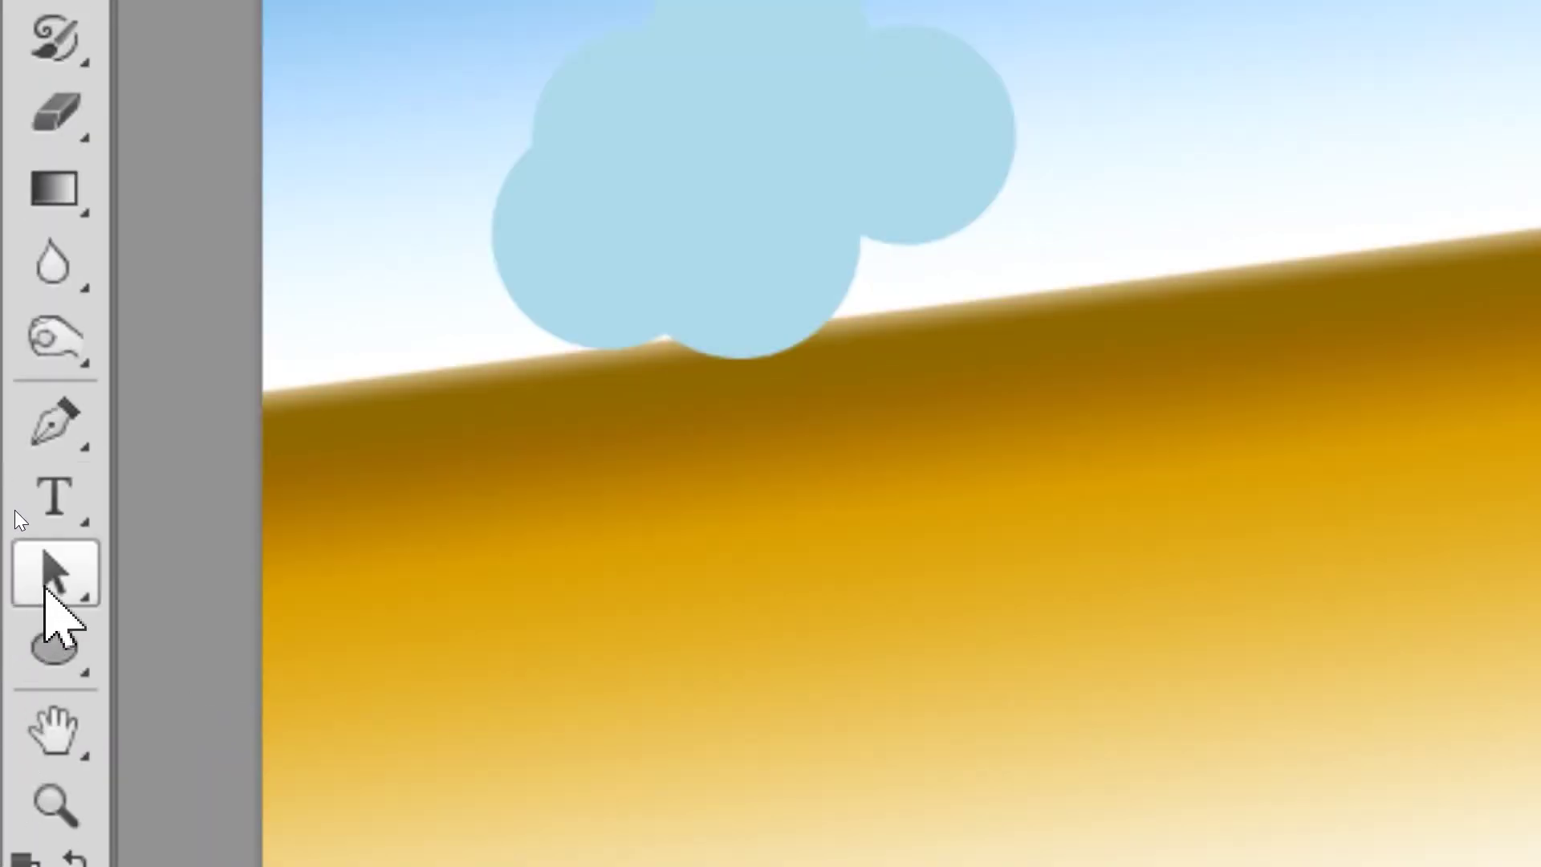
pyautogui.click(50, 577)
pyautogui.moveTo(826, 282); pyautogui.dragTo(1083, 248)
pyautogui.moveTo(1043, 279); pyautogui.dragTo(574, 399)
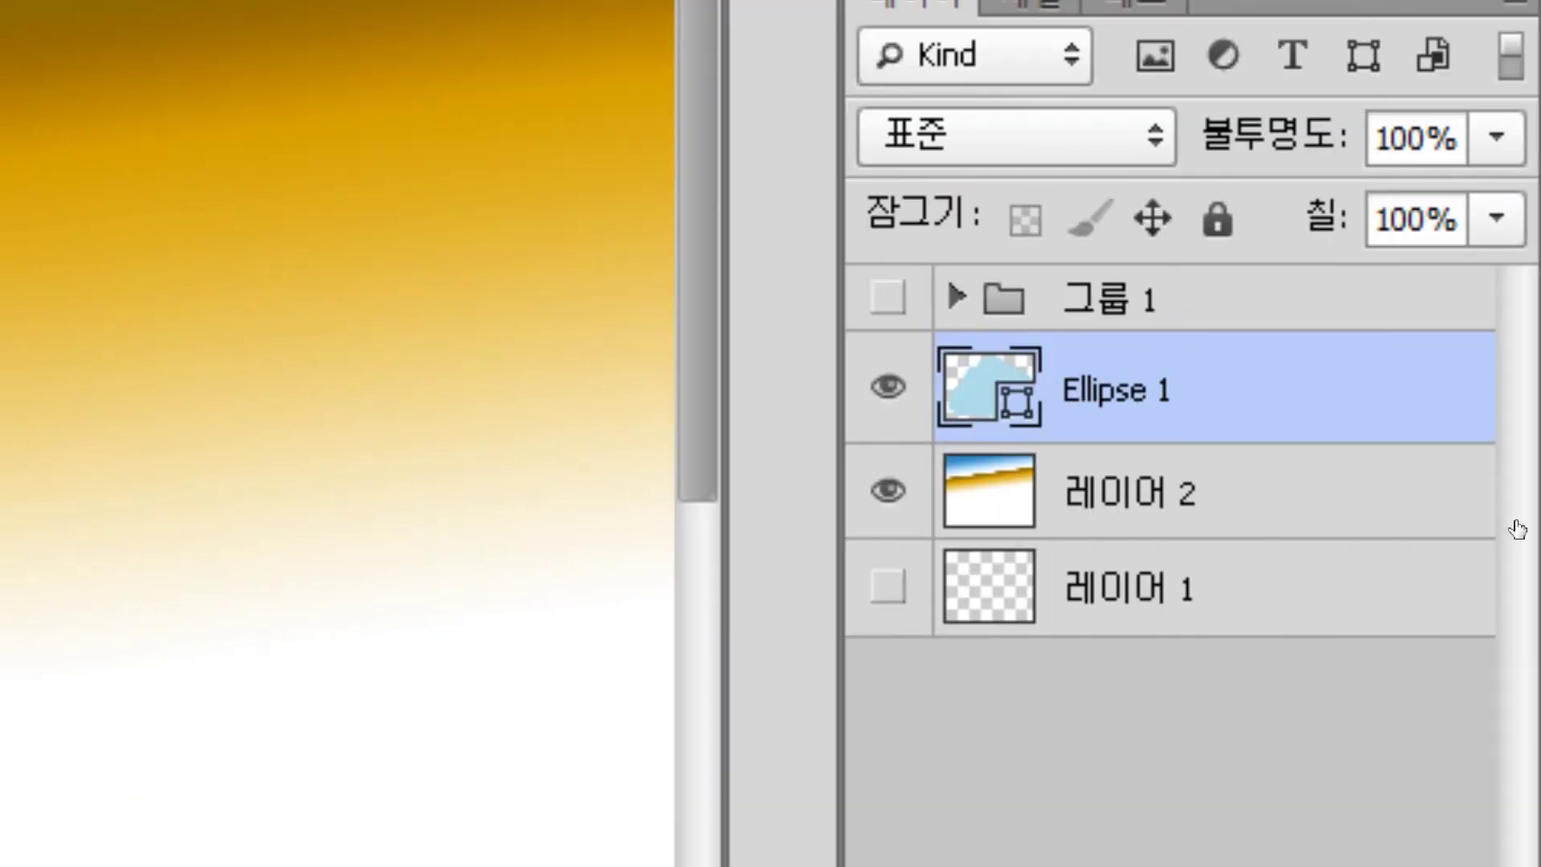
pyautogui.moveTo(1231, 382); pyautogui.dragTo(1414, 866)
pyautogui.moveTo(1414, 761); pyautogui.dragTo(1323, 0)
pyautogui.moveTo(1322, 59); pyautogui.dragTo(1276, 0)
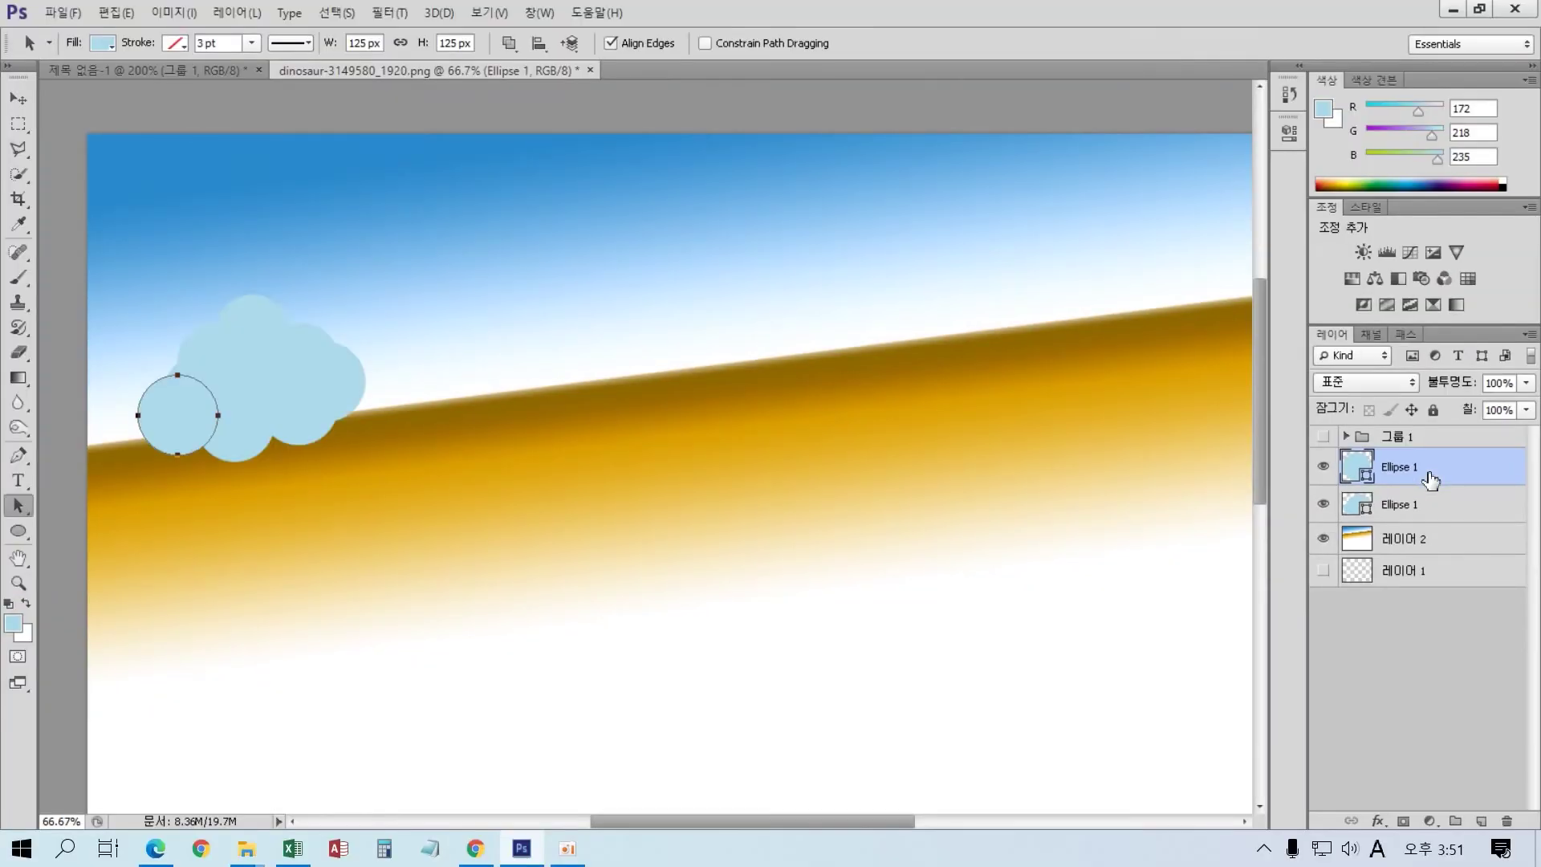
# - Move the cloud shape up and to the right, away from the separate circle on the upper Ellipse 1 layer
pyautogui.hotkey('ctrl', 't')
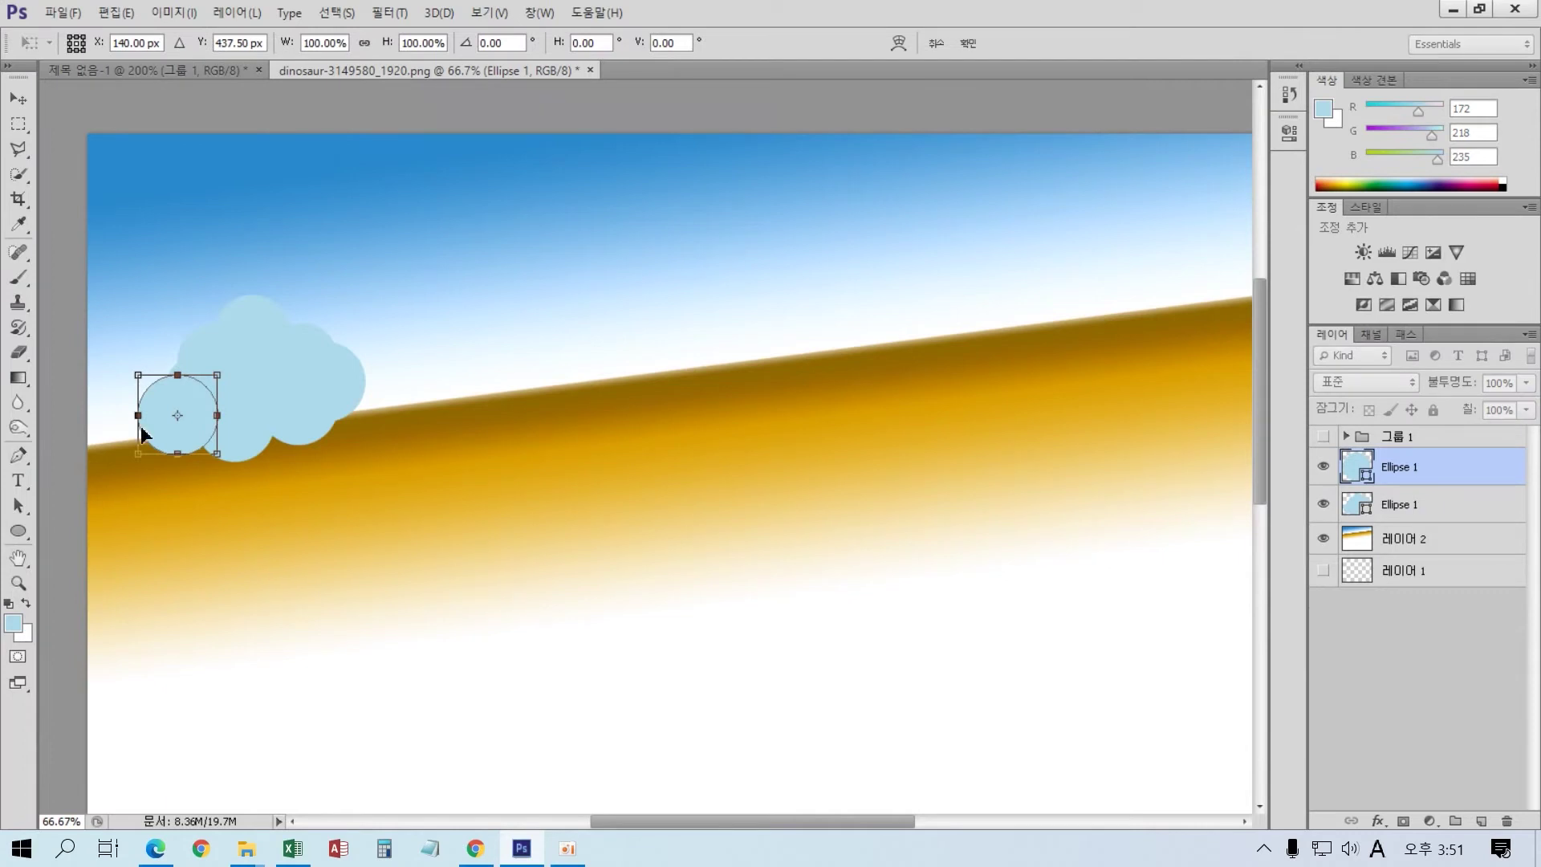
pyautogui.press('Return')
pyautogui.press('a')
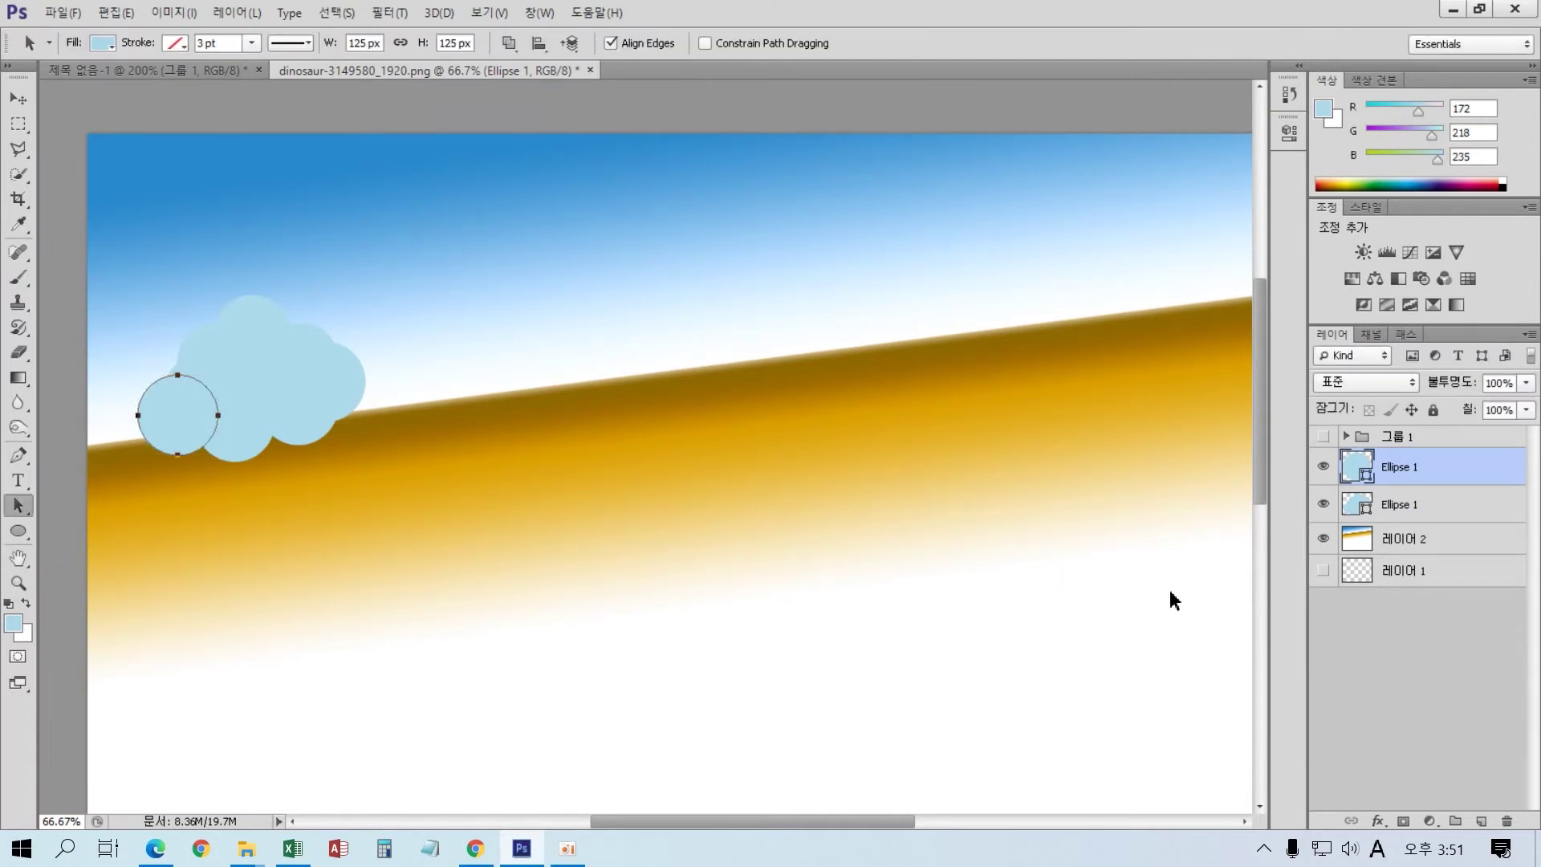
pyautogui.click(1400, 509)
pyautogui.click(1406, 480)
pyautogui.click(16, 100)
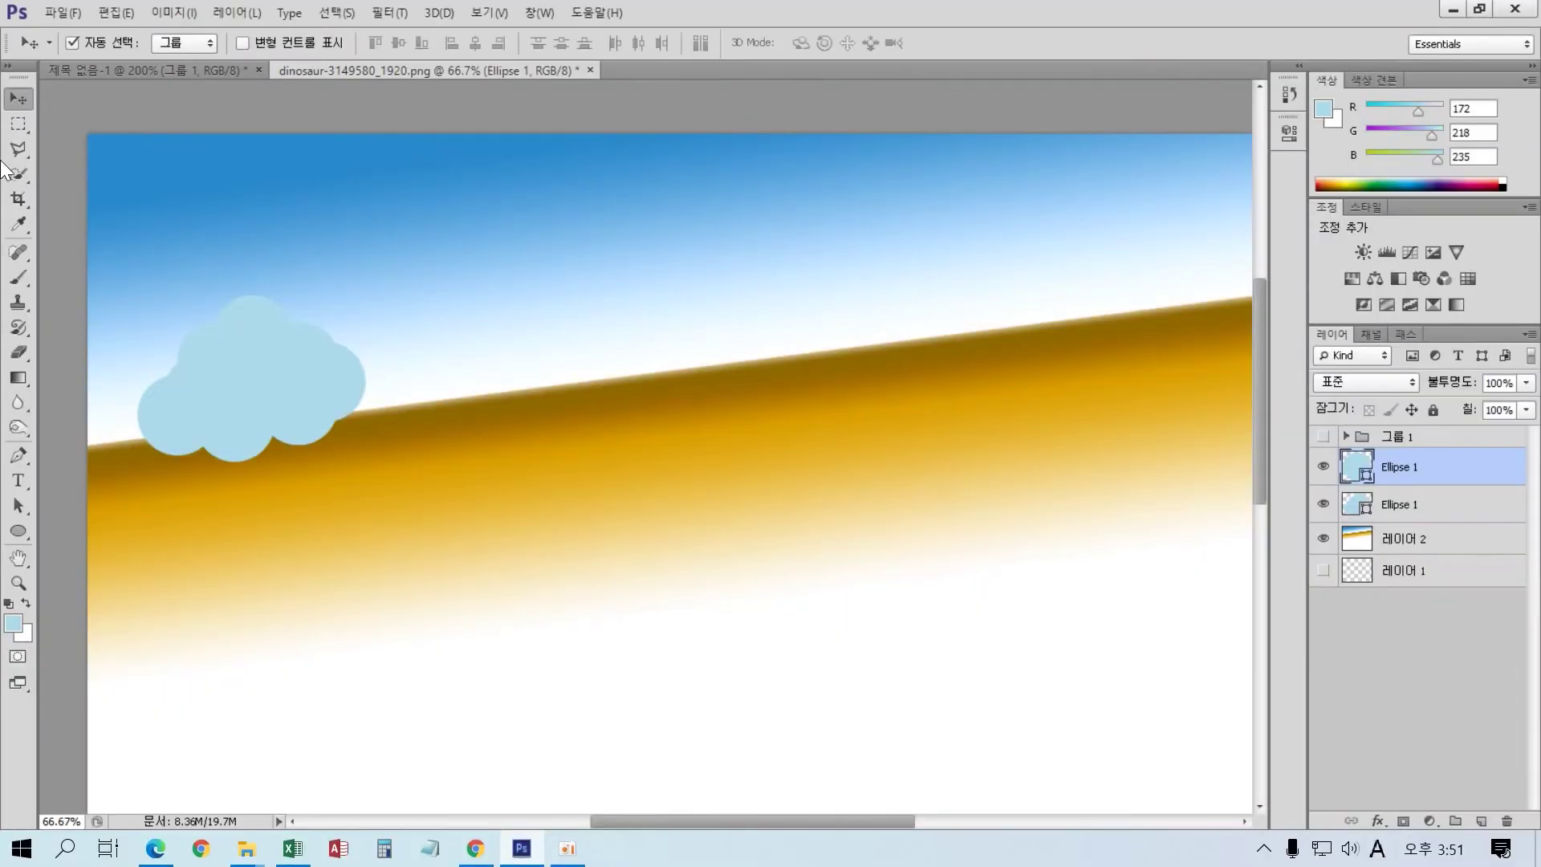
pyautogui.moveTo(309, 427); pyautogui.dragTo(502, 335)
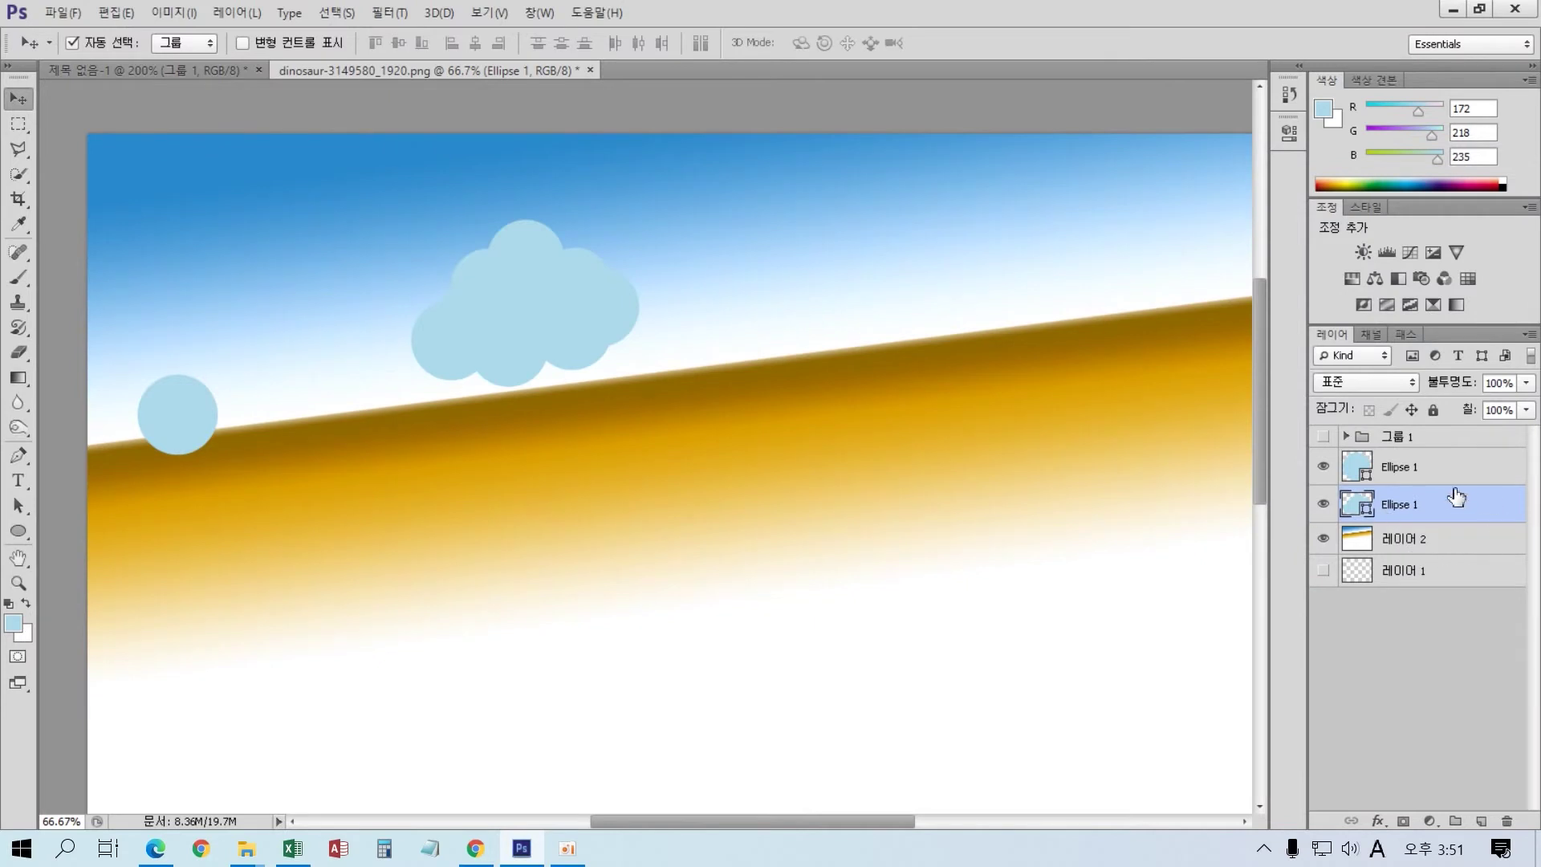
# - Check the two Ellipse 1 layers by toggling their visibility, and merge them into a single shape layer
pyautogui.click(1323, 504)
pyautogui.click(1324, 467)
pyautogui.click(1325, 468)
pyautogui.click(1419, 465)
pyautogui.hotkey('ctrl', 'e')
# - Duplicate the light blue cloud, rotate the copy about 171°, and place it overlapping the original's upper right
pyautogui.moveTo(578, 310); pyautogui.dragTo(730, 401)
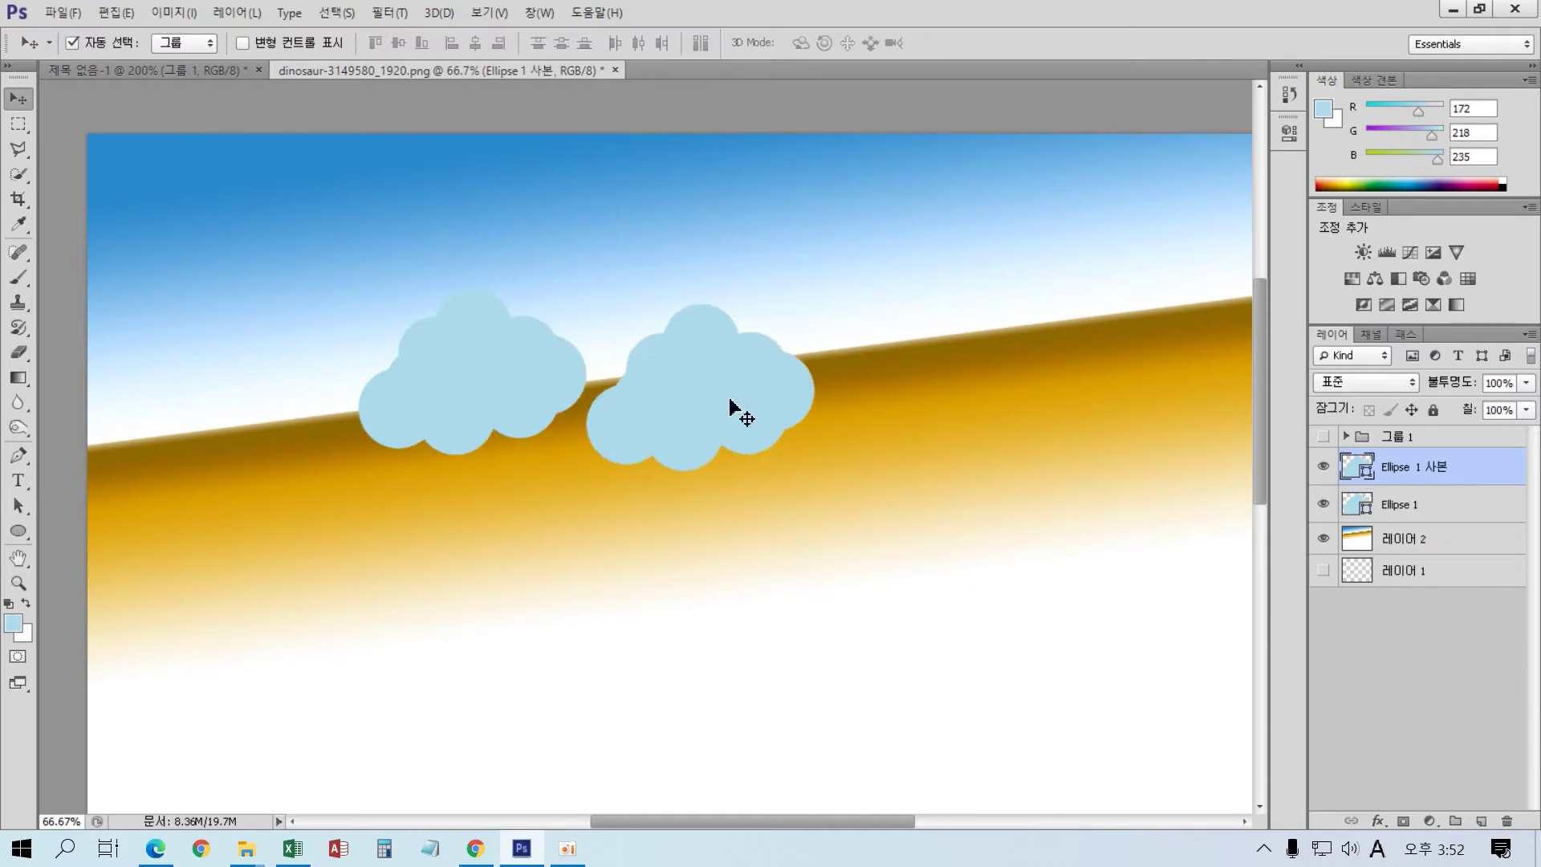
pyautogui.hotkey('ctrl', 't')
pyautogui.moveTo(853, 320); pyautogui.dragTo(856, 417)
pyautogui.moveTo(864, 352); pyautogui.dragTo(588, 521)
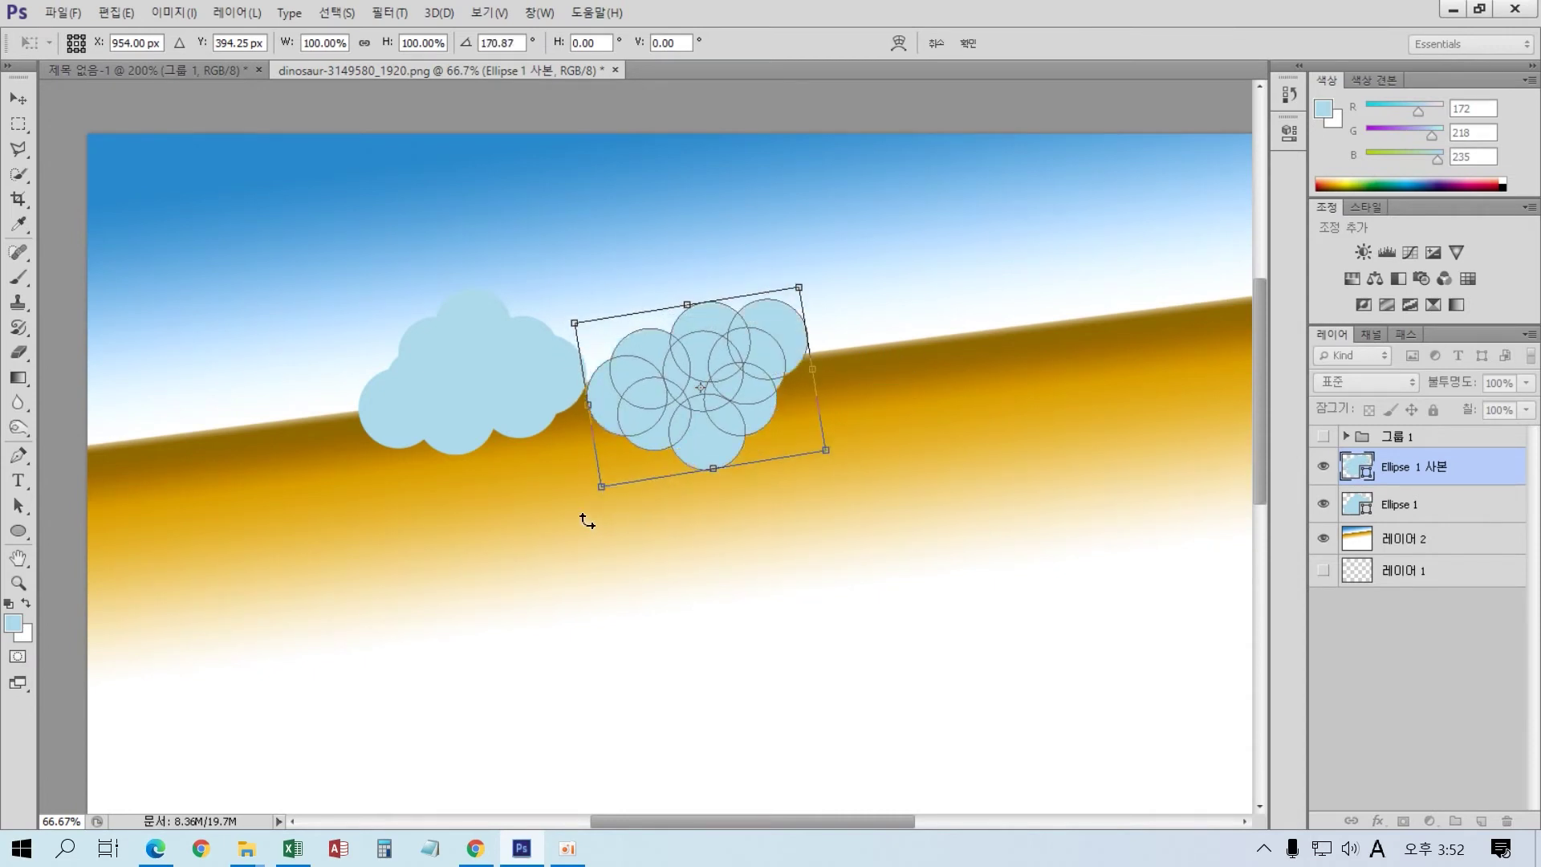
pyautogui.press('Return')
pyautogui.moveTo(678, 430); pyautogui.dragTo(606, 367)
# - Change the cloud copy's fill to teal with hue 172, saturation 70 and brightness 74
pyautogui.hotkey('ctrl', '+')
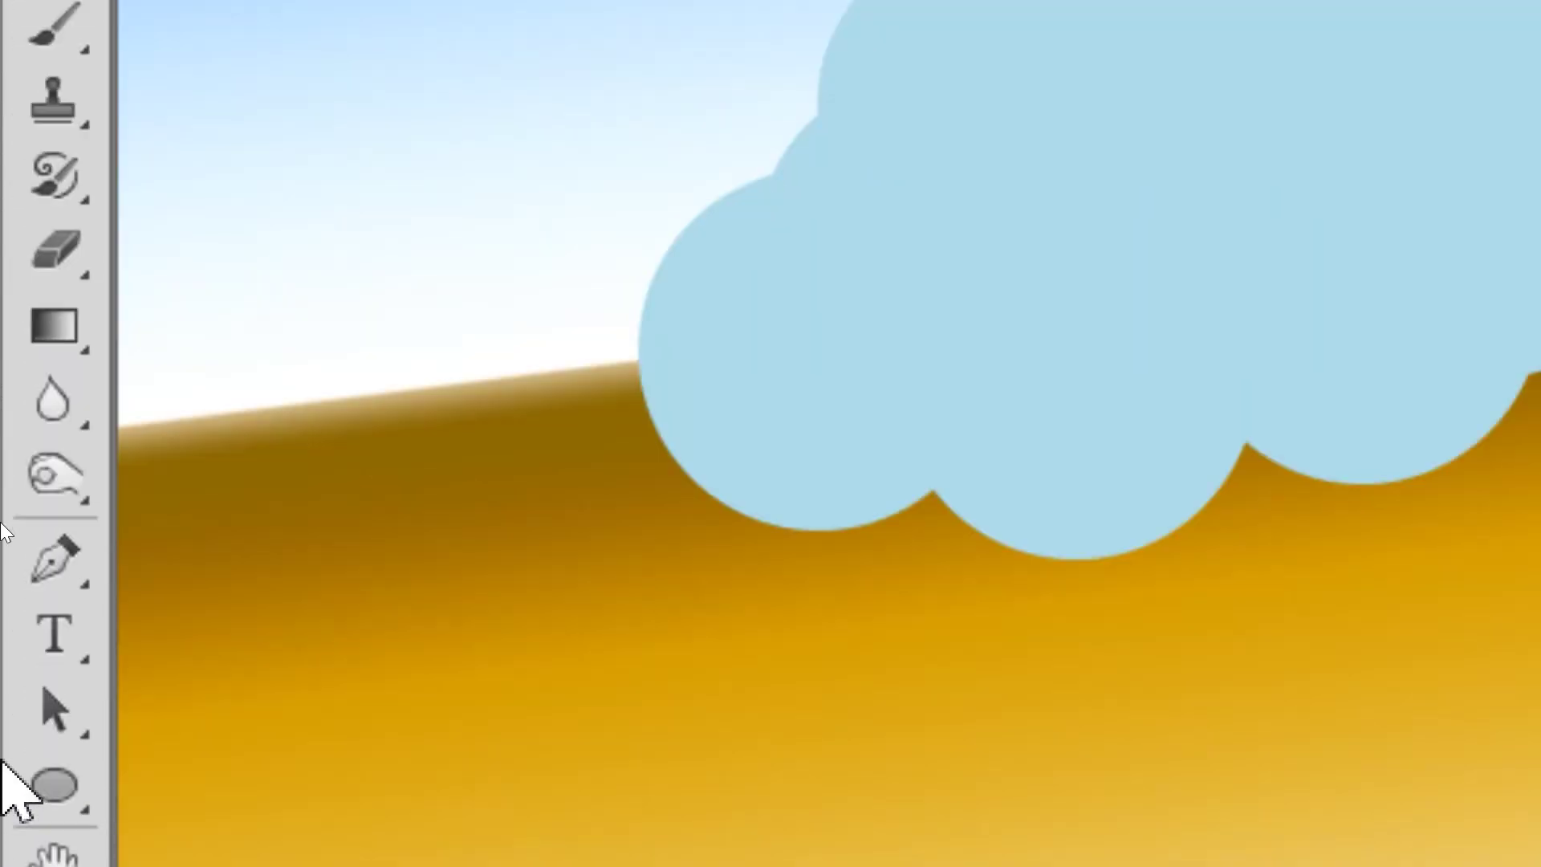
pyautogui.click(58, 660)
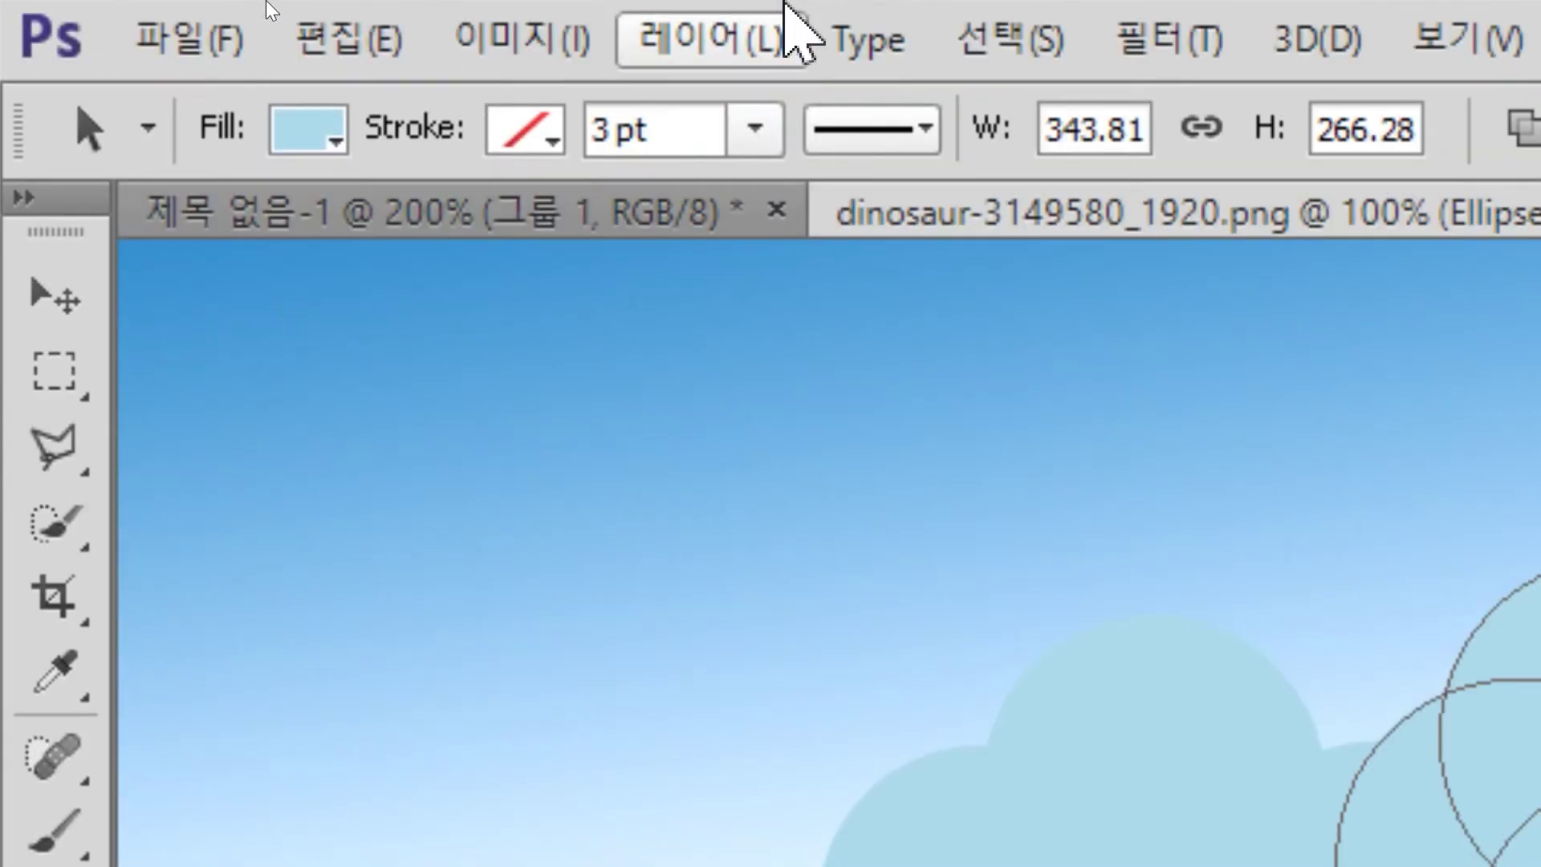
pyautogui.click(309, 142)
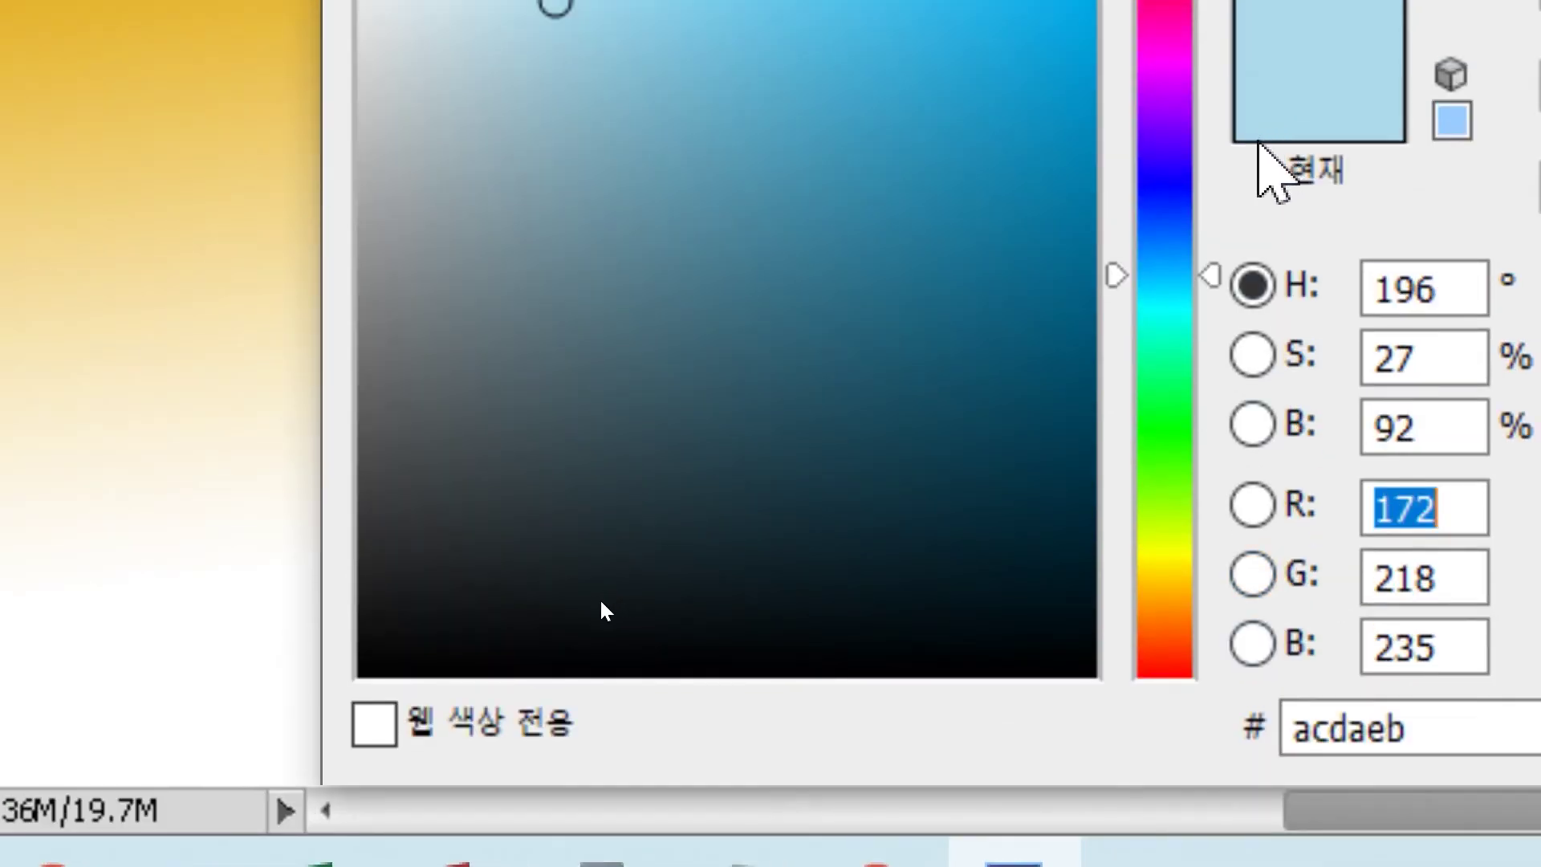
pyautogui.click(1192, 242)
pyautogui.moveTo(1192, 244); pyautogui.dragTo(1181, 325)
pyautogui.click(870, 131)
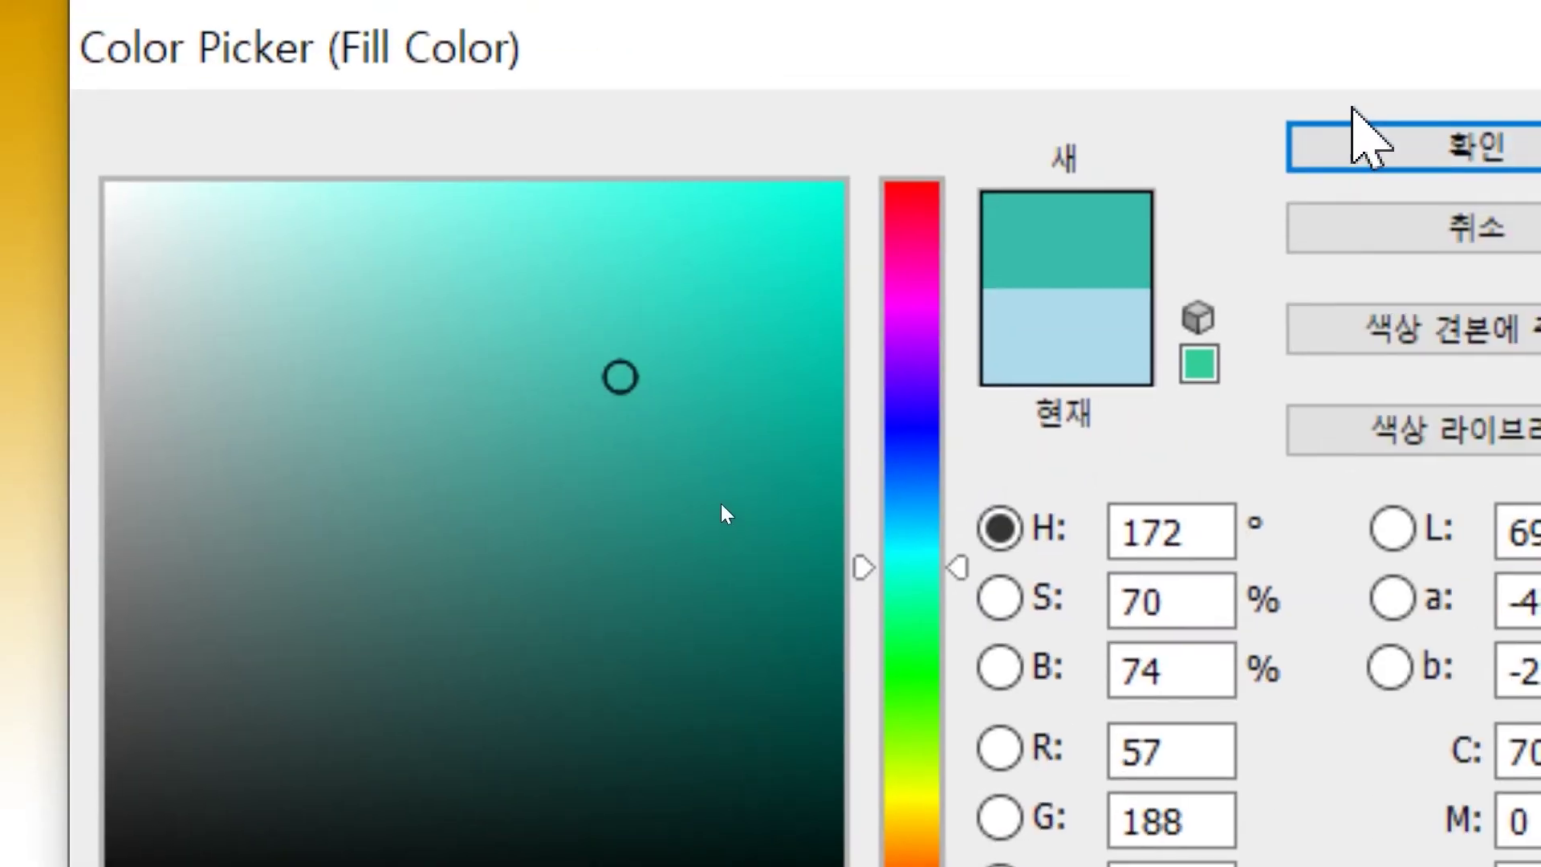
pyautogui.click(1361, 143)
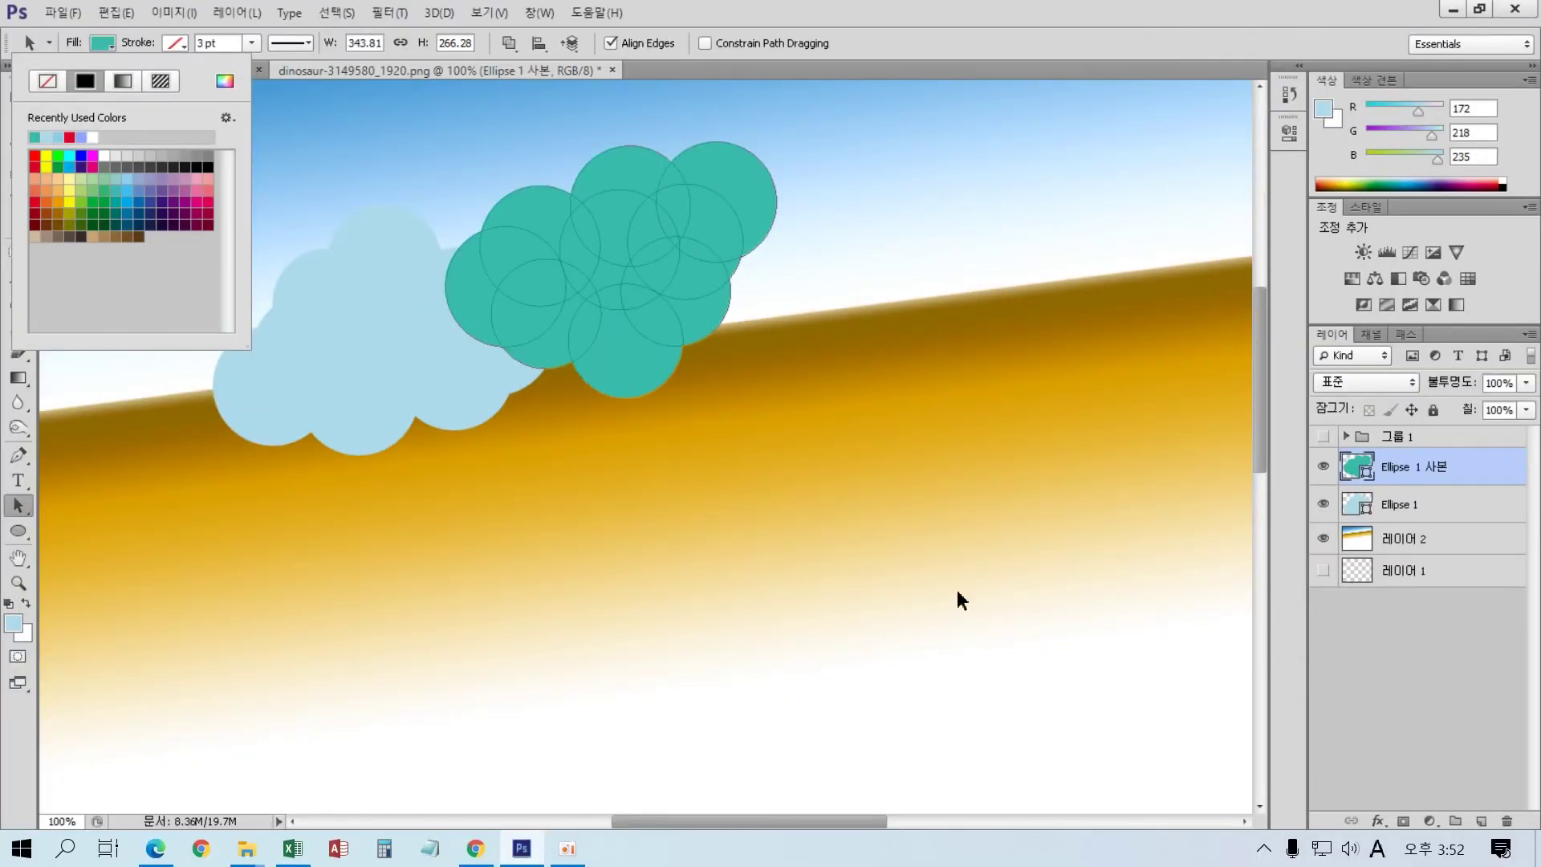
# - Reposition the teal cloud, duplicate it, and rotate the new copy clockwise over the upper left of the foliage
pyautogui.click(1420, 509)
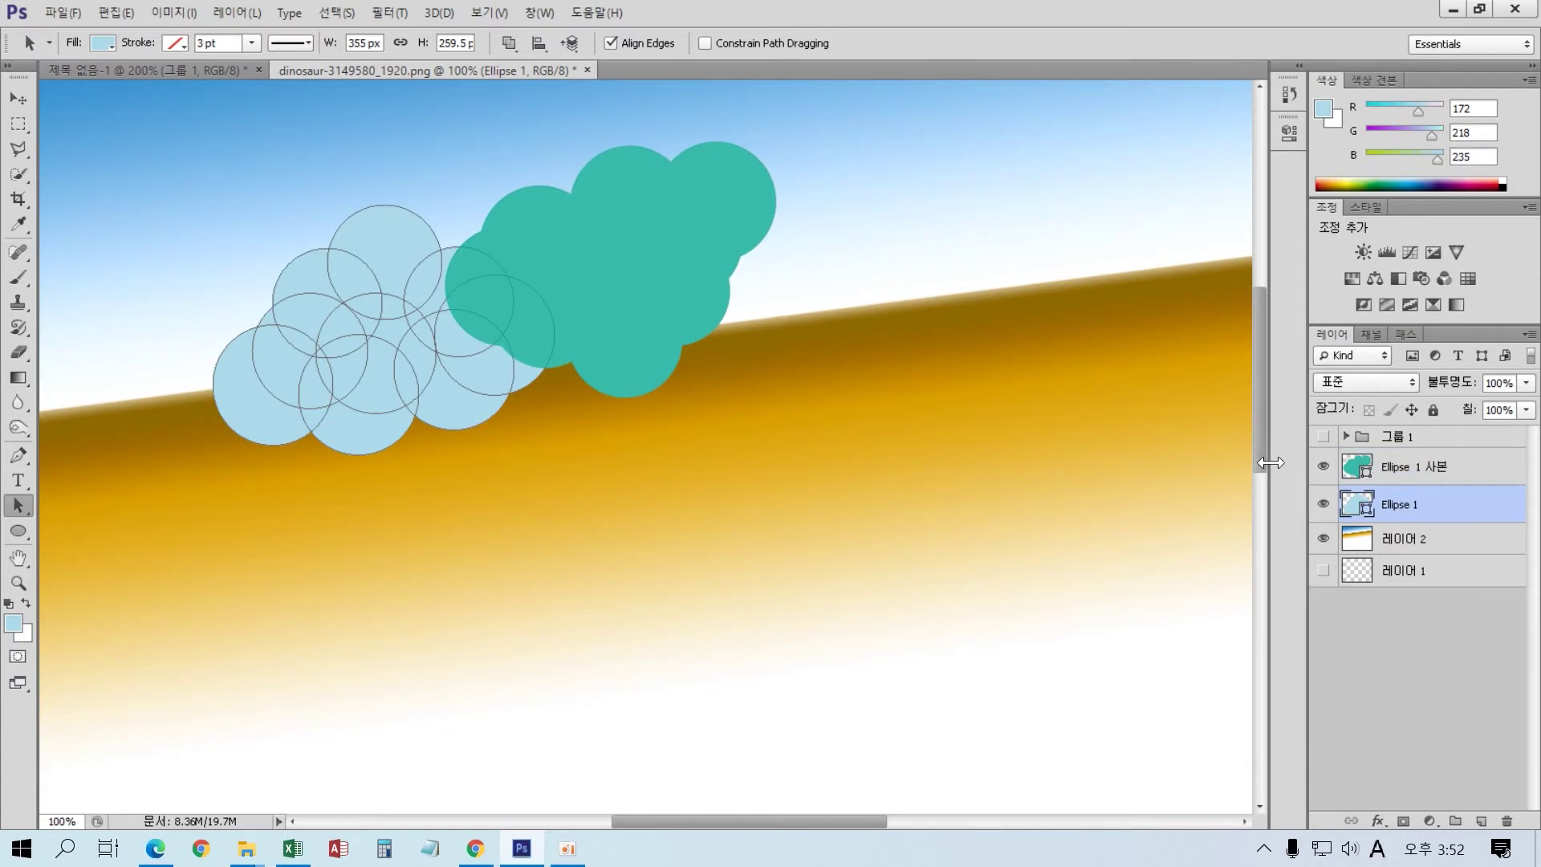
pyautogui.click(17, 98)
pyautogui.click(606, 299)
pyautogui.moveTo(606, 299); pyautogui.dragTo(395, 492)
pyautogui.hotkey('ctrl', 'j')
pyautogui.hotkey('ctrl', 't')
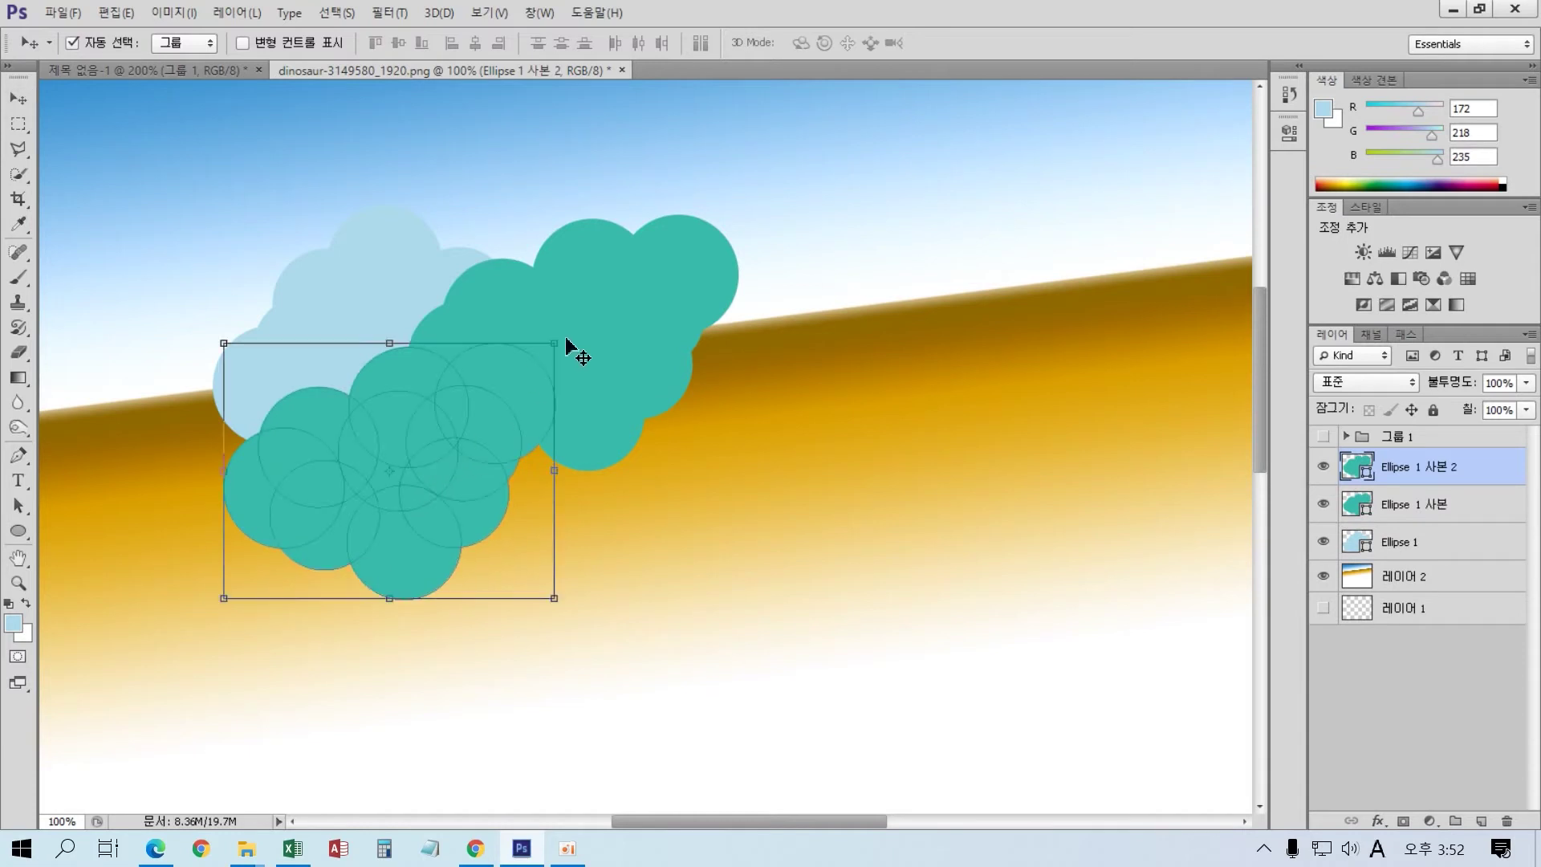
pyautogui.moveTo(585, 327); pyautogui.dragTo(536, 242)
pyautogui.press('Return')
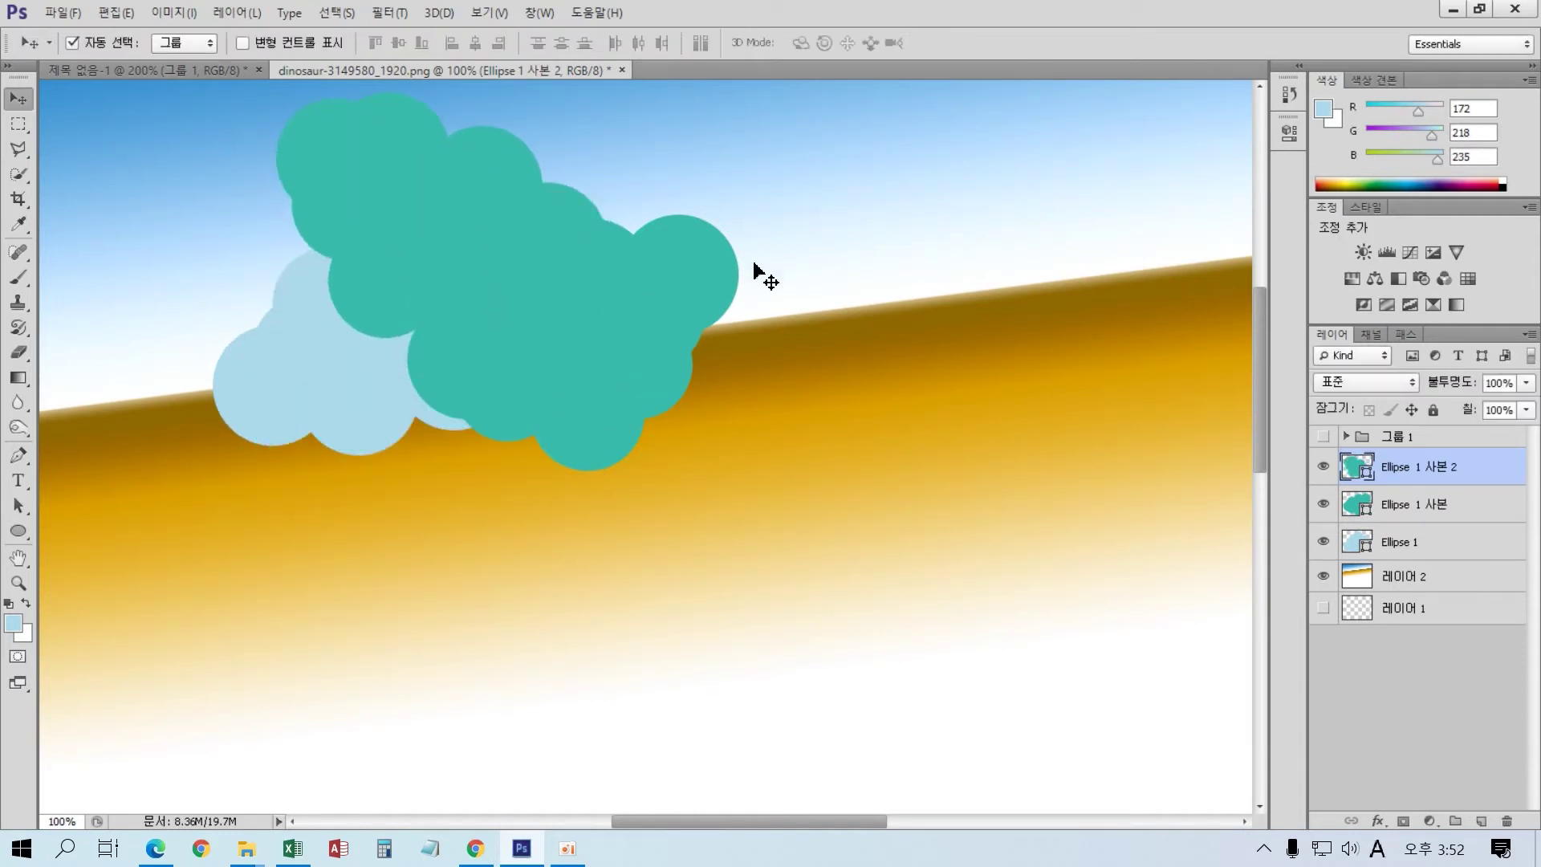
# - Rotate the second teal cloud copy by about -43.7° and move it over the upper left of the light blue cloud
pyautogui.hotkey('ctrl', 't')
pyautogui.moveTo(743, 196); pyautogui.dragTo(665, 70)
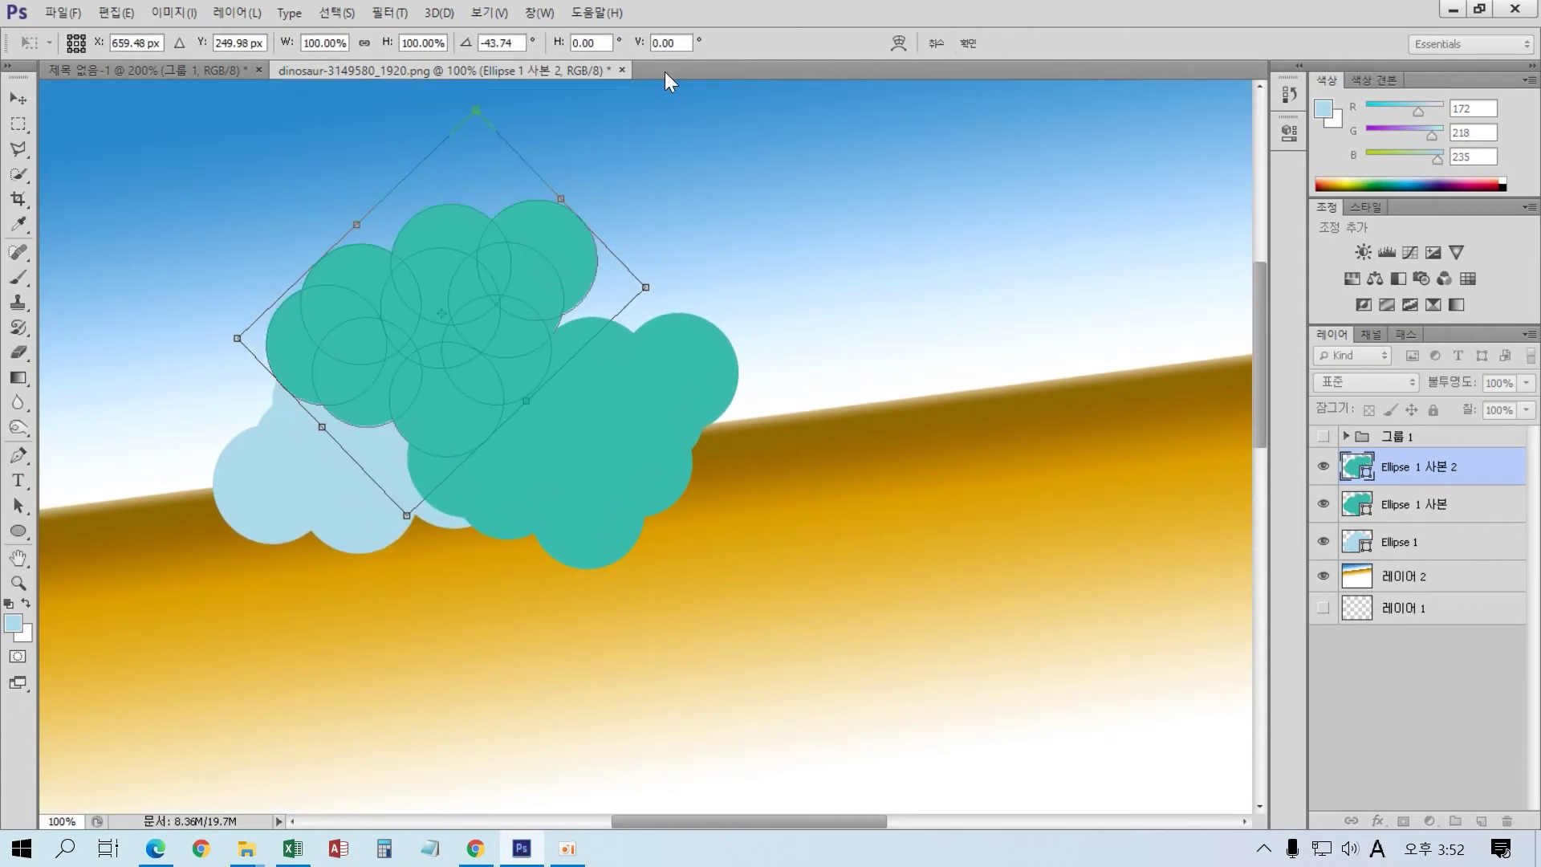
pyautogui.press('Return')
pyautogui.moveTo(522, 306); pyautogui.dragTo(430, 369)
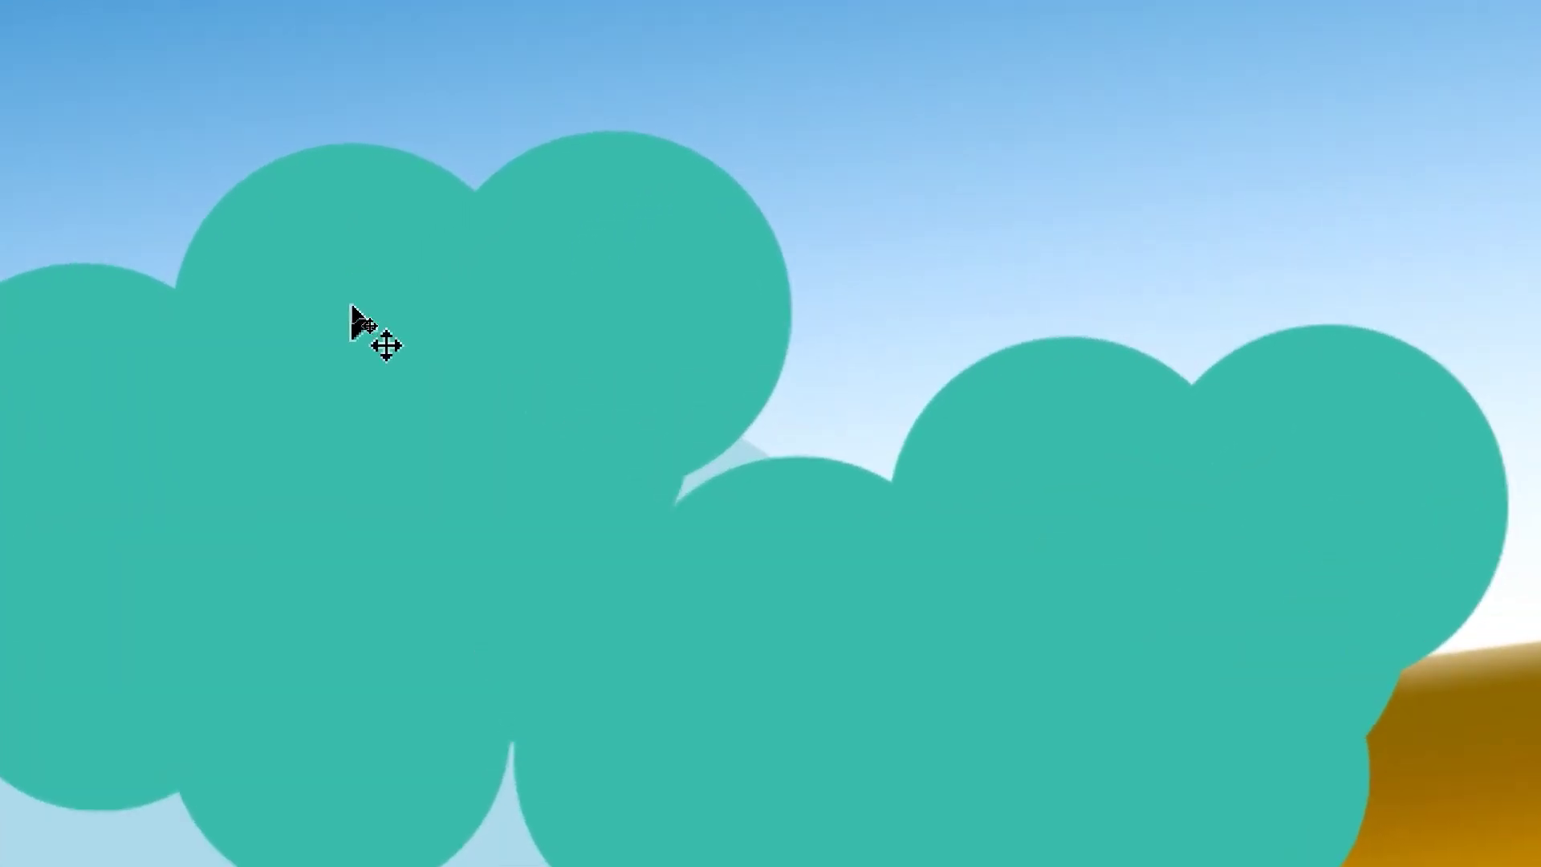
pyautogui.moveTo(353, 318); pyautogui.dragTo(368, 320)
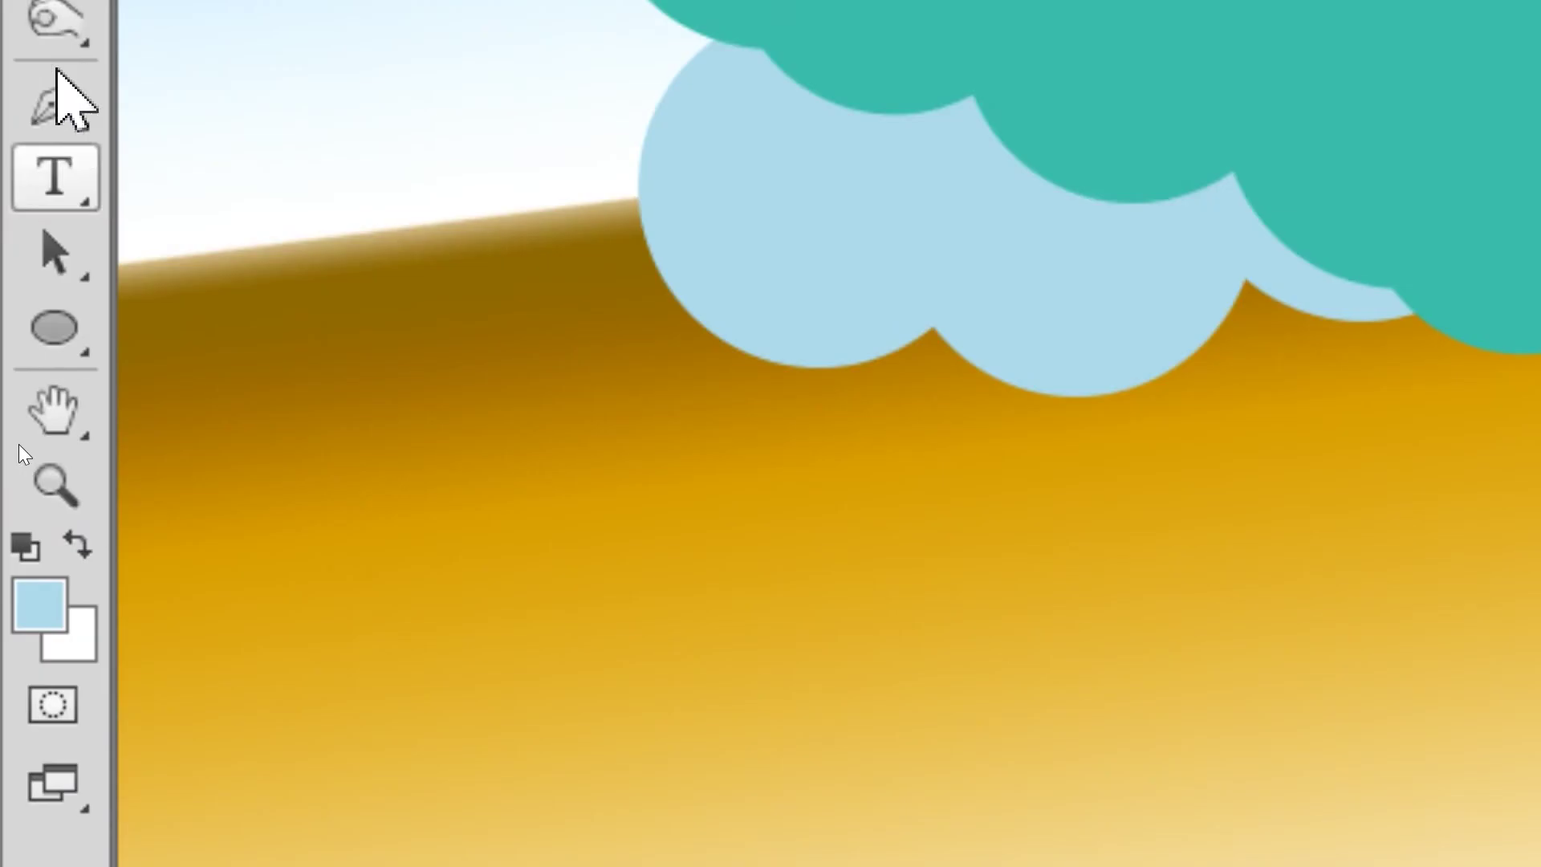
# - Fill the second cloud copy with the magenta swatch, and select the original light blue Ellipse 1 layer
pyautogui.click(55, 254)
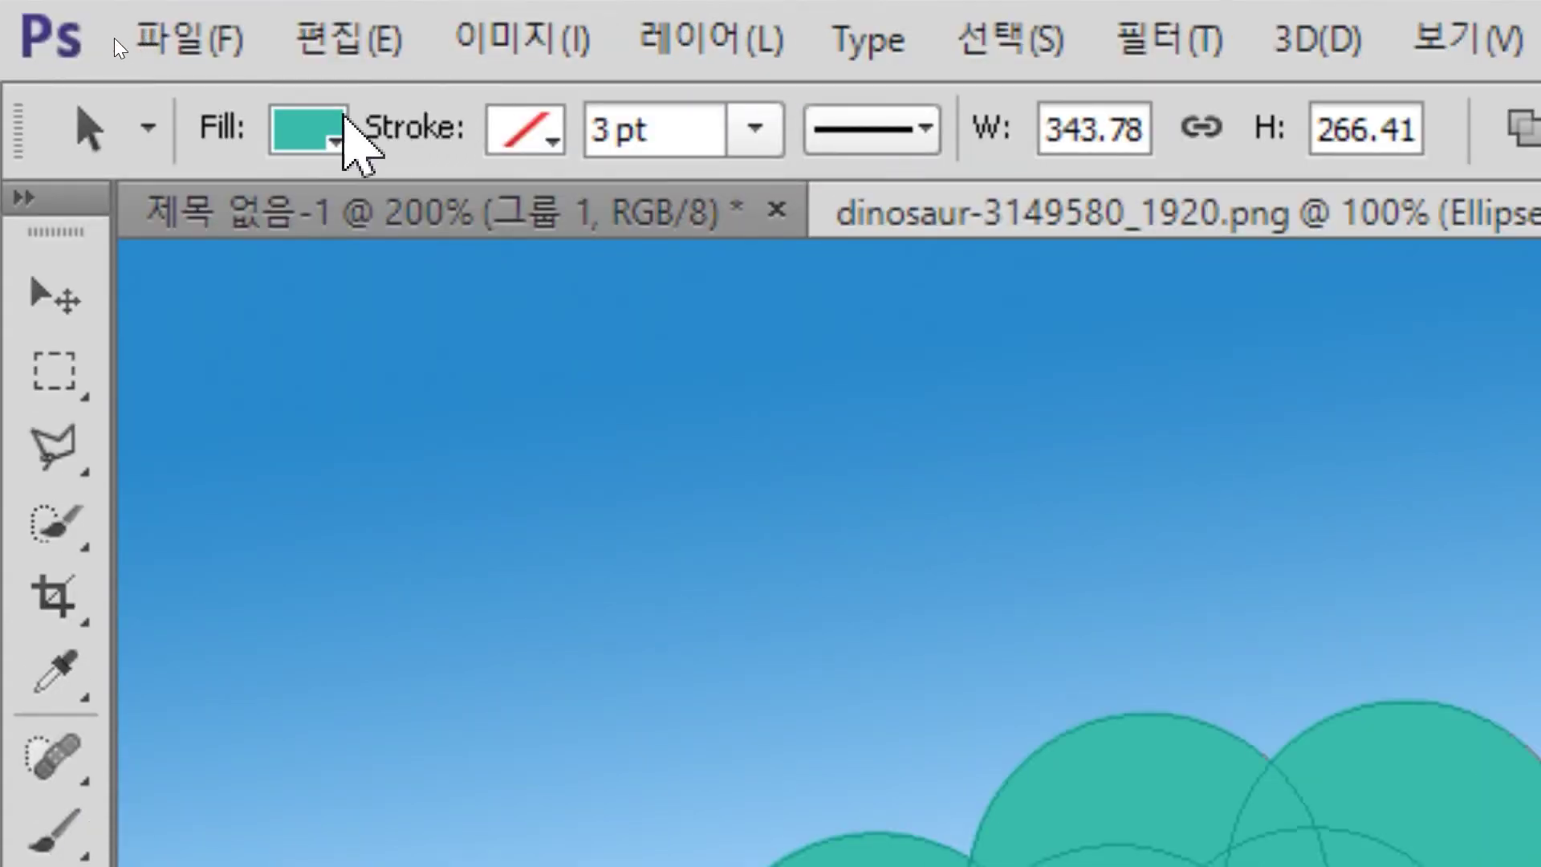
pyautogui.click(329, 132)
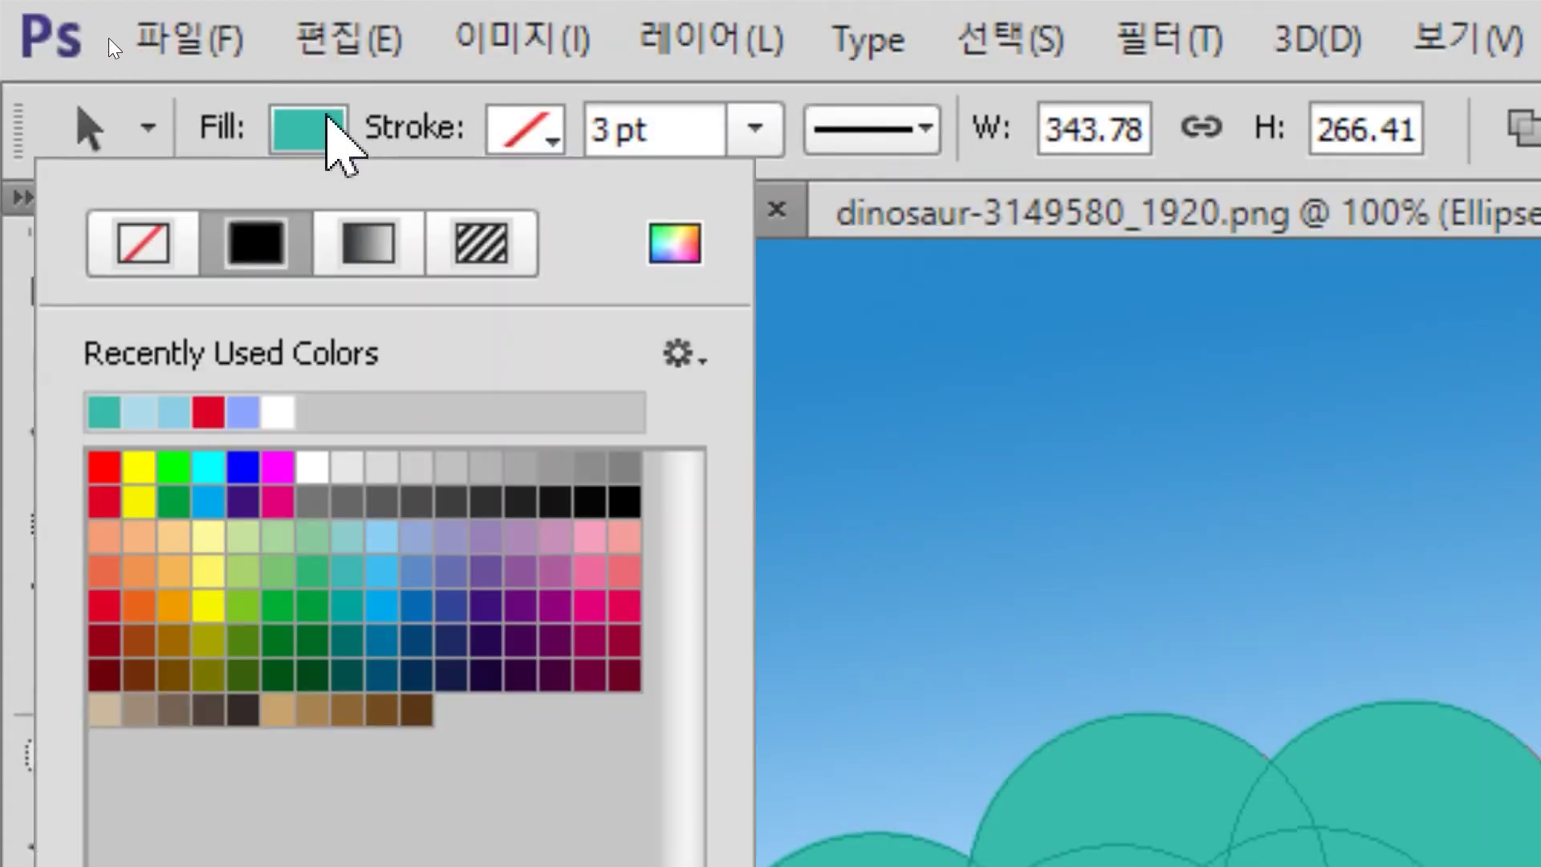
pyautogui.click(590, 606)
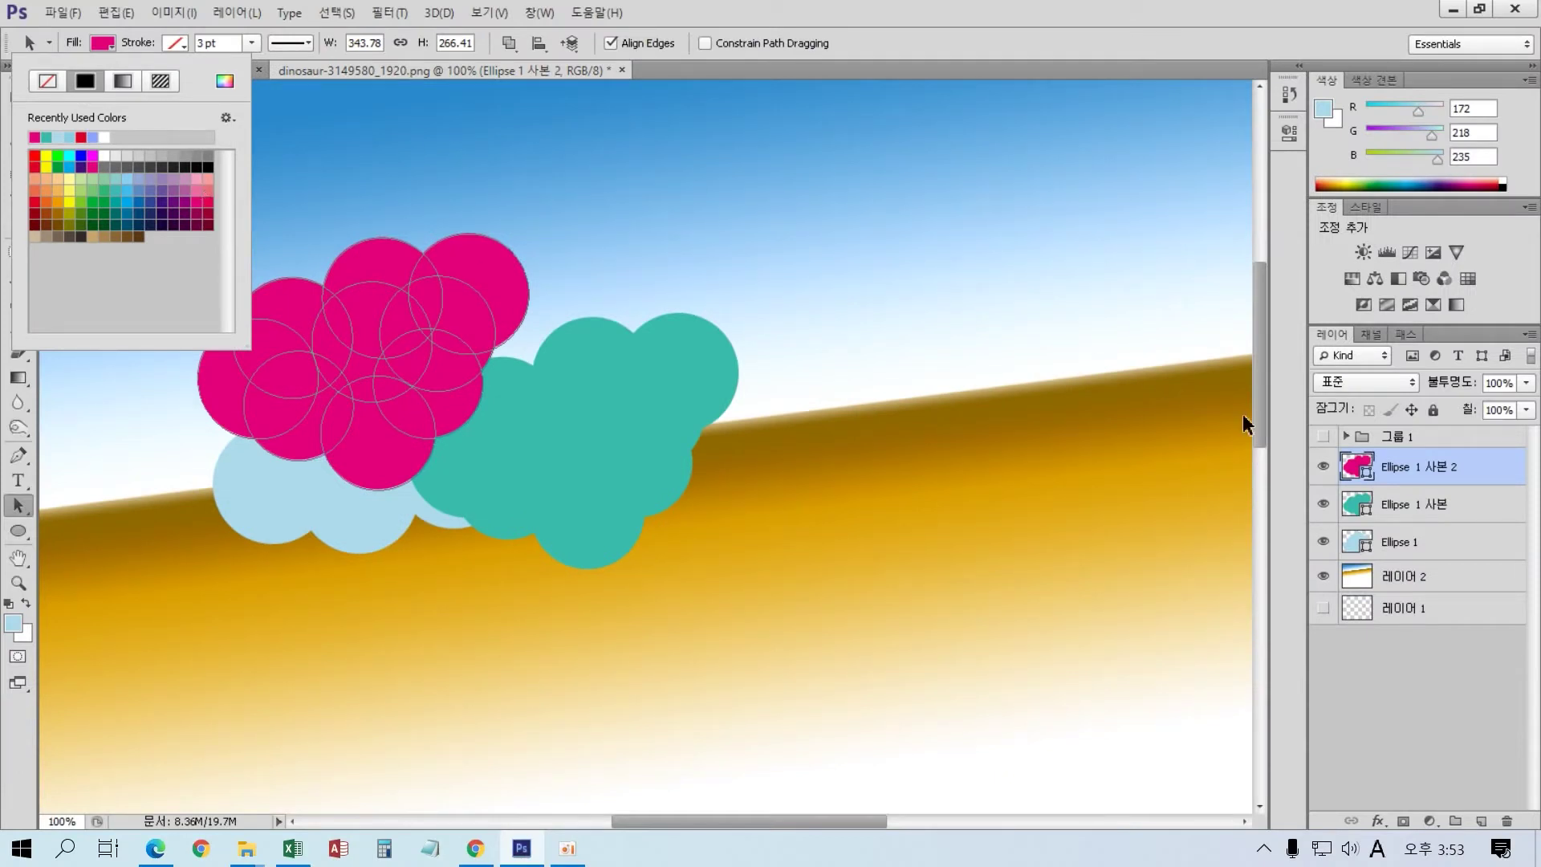
pyautogui.click(1422, 482)
pyautogui.click(1442, 513)
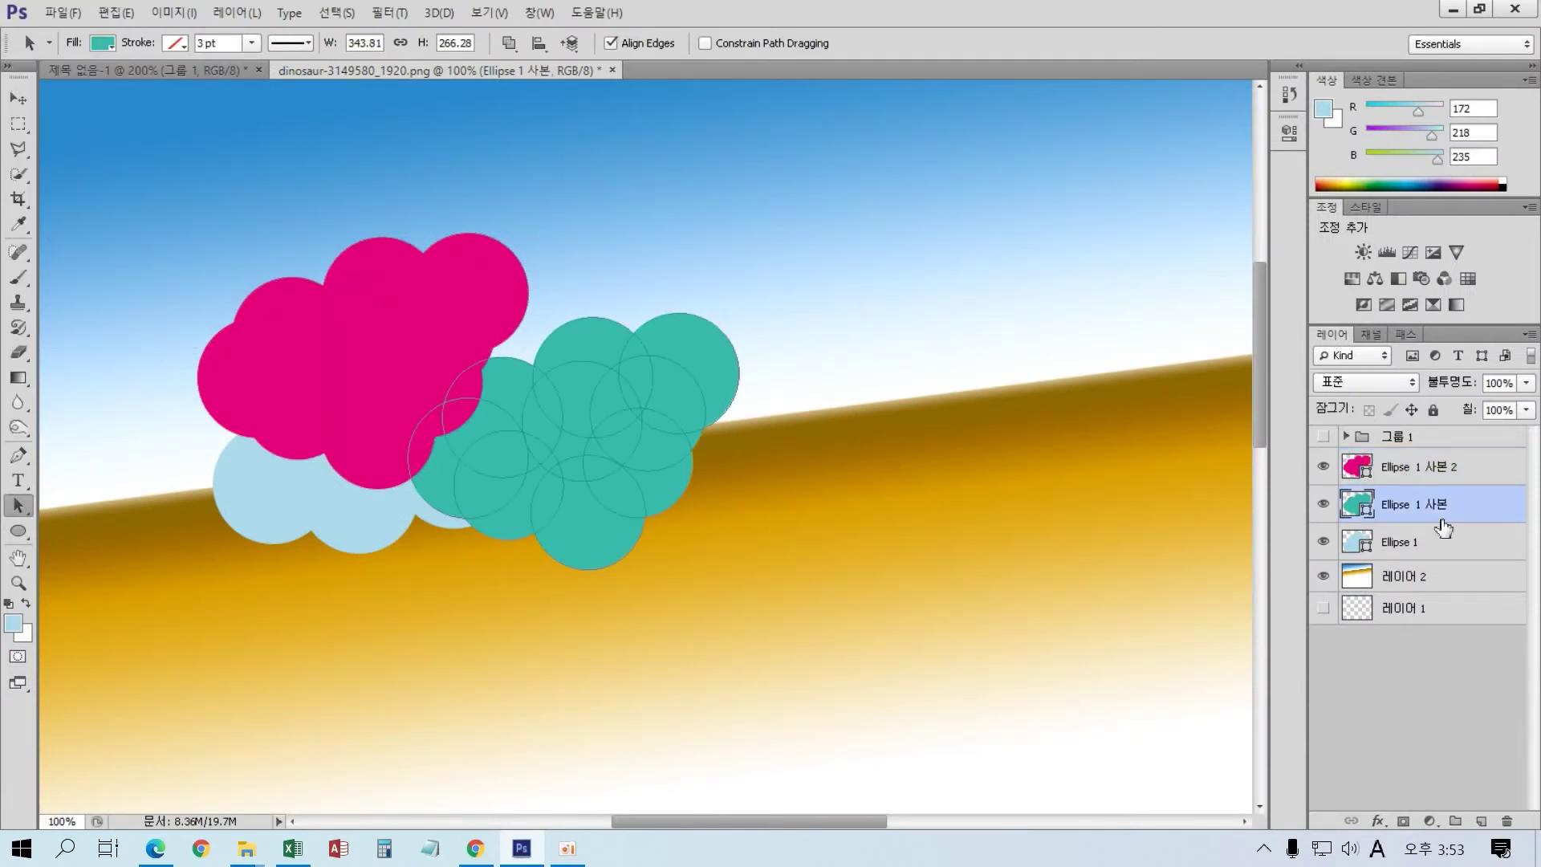
pyautogui.click(1433, 544)
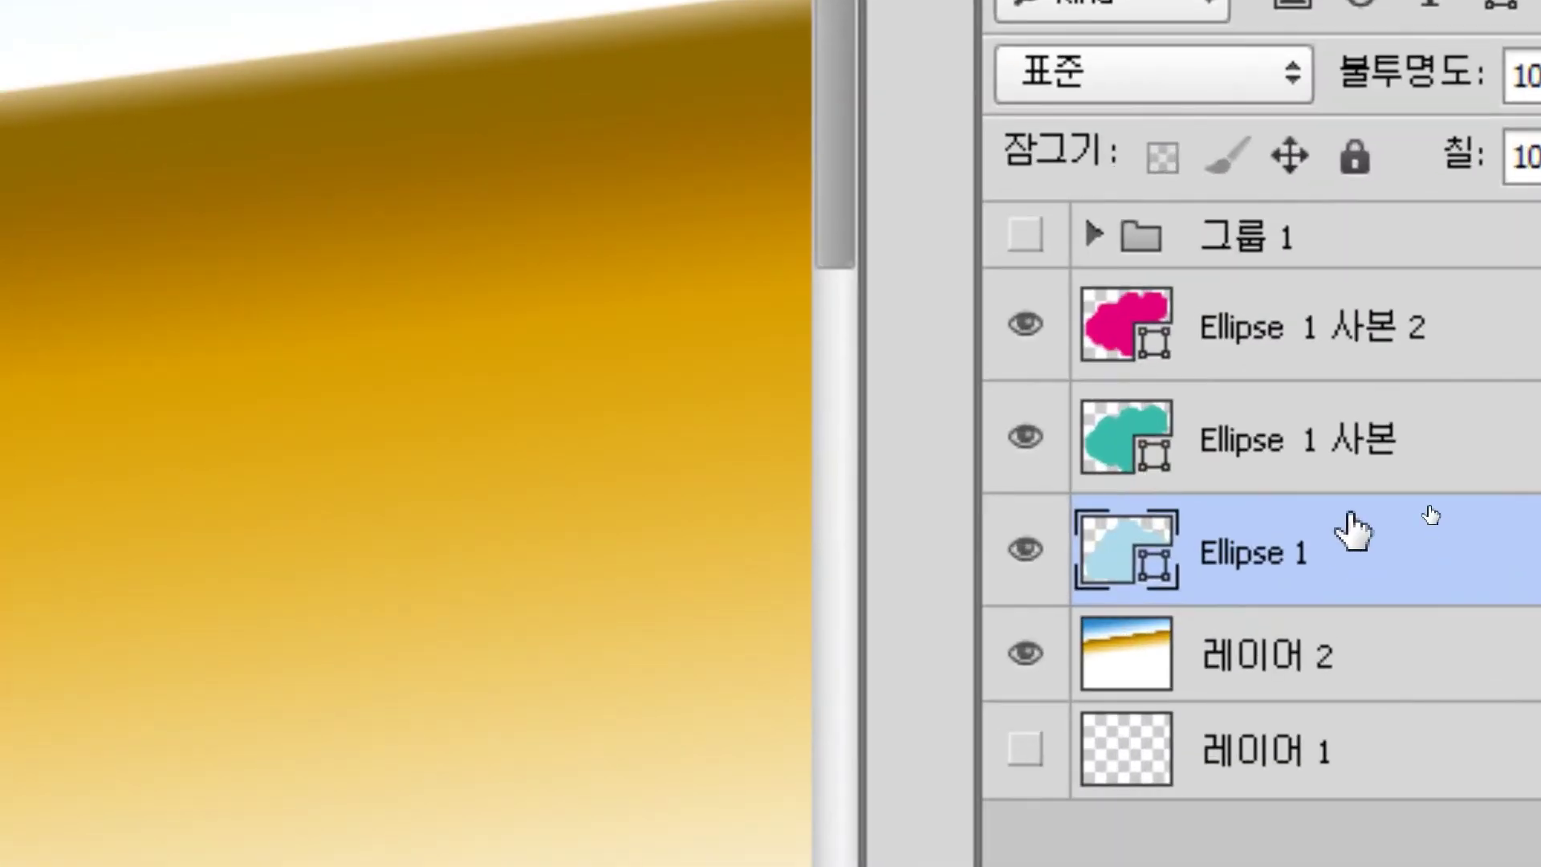
# - Group the three cloud shape layers and name the group tree_we
pyautogui.keyDown('shift'); pyautogui.click(1339, 353); pyautogui.keyUp('shift')
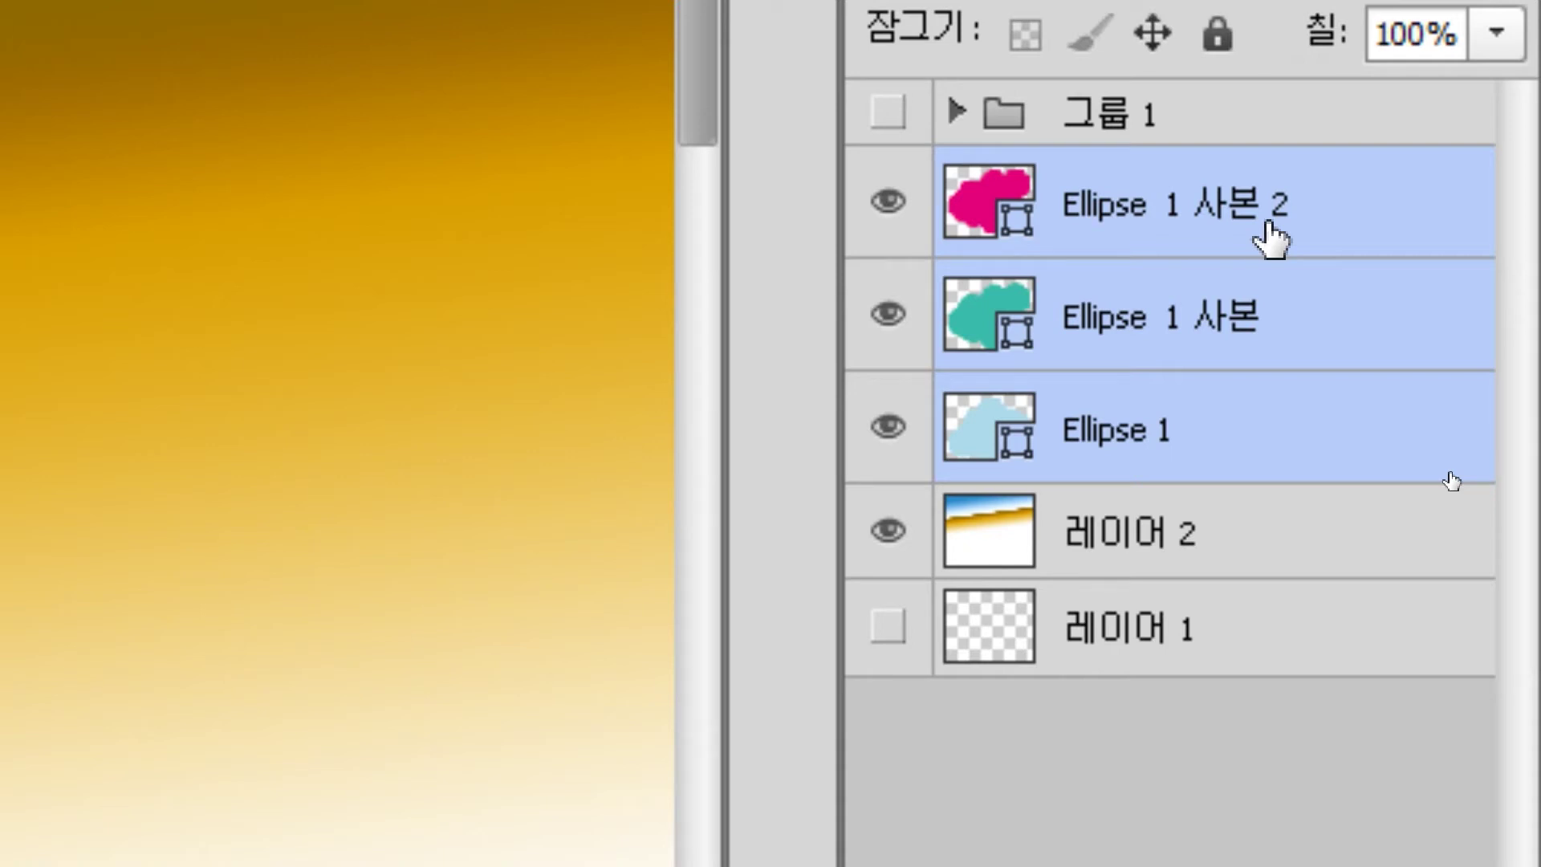
pyautogui.hotkey('ctrl', 'g')
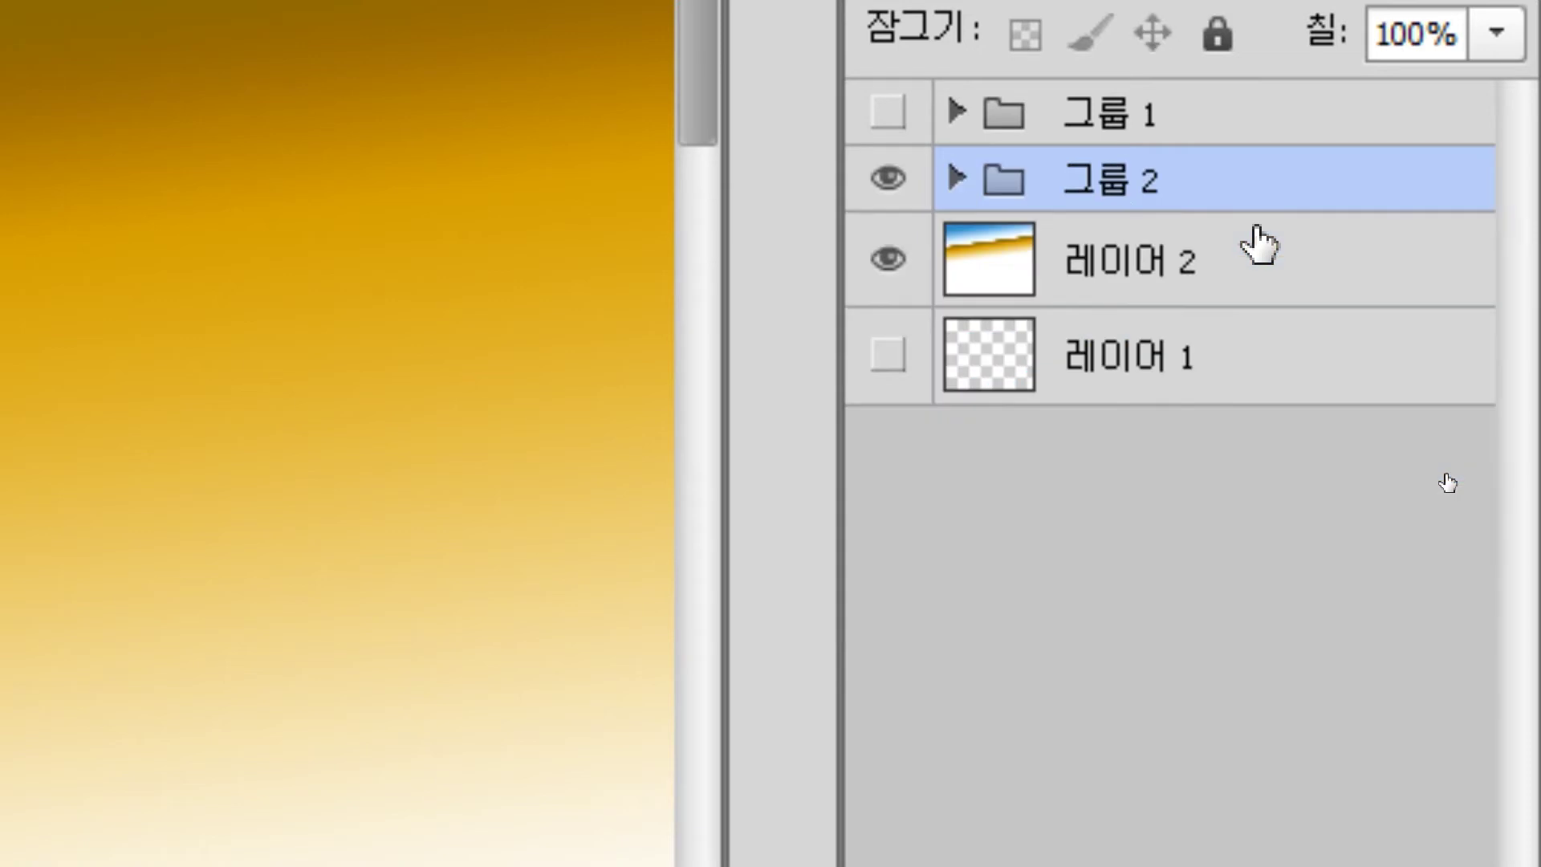
pyautogui.doubleClick(1136, 183)
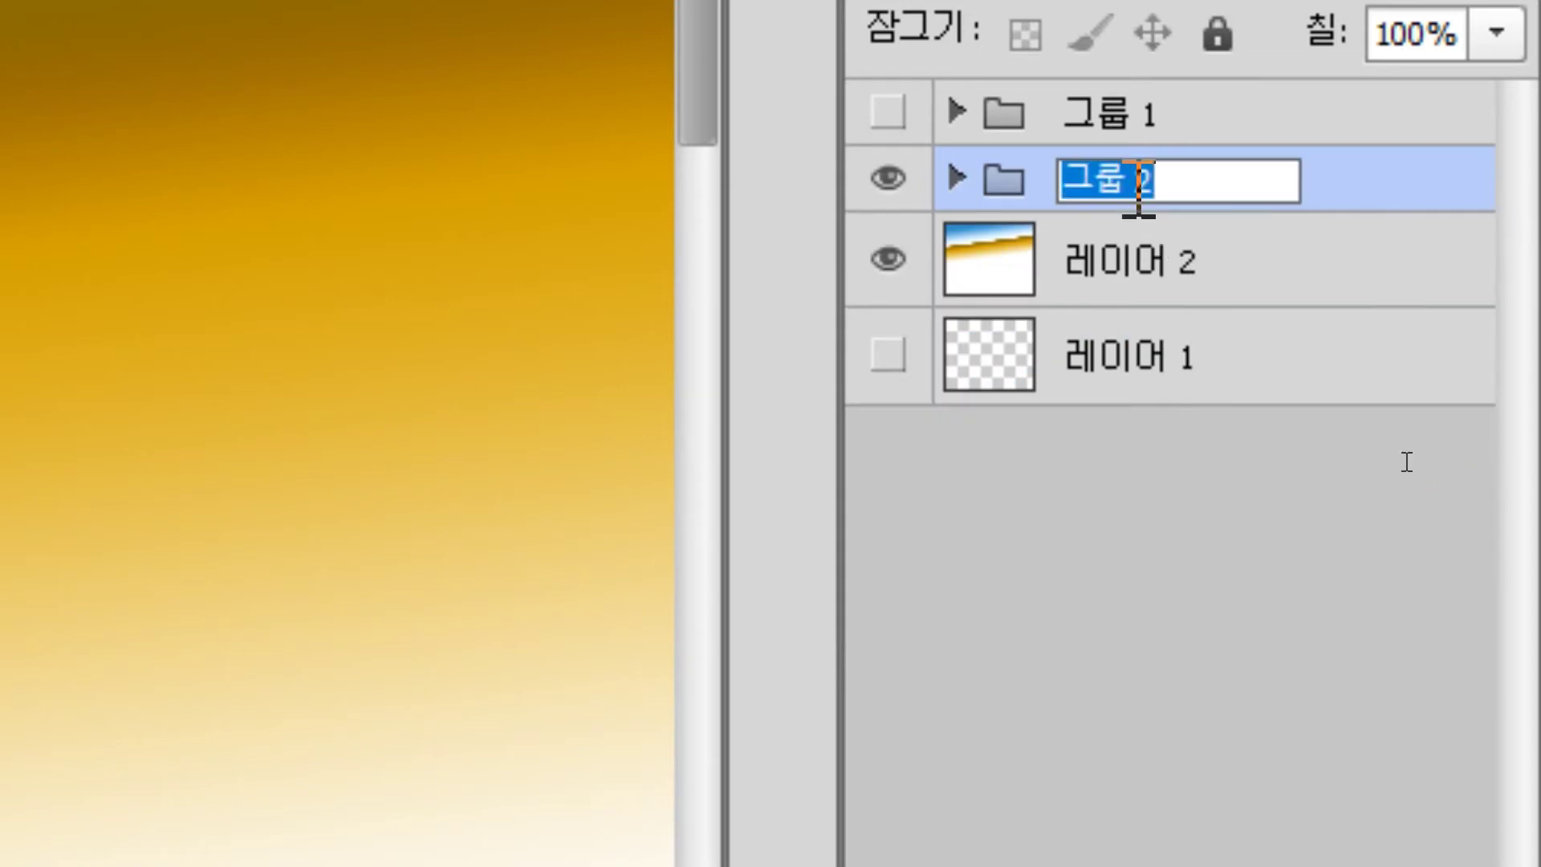
pyautogui.write('tree')
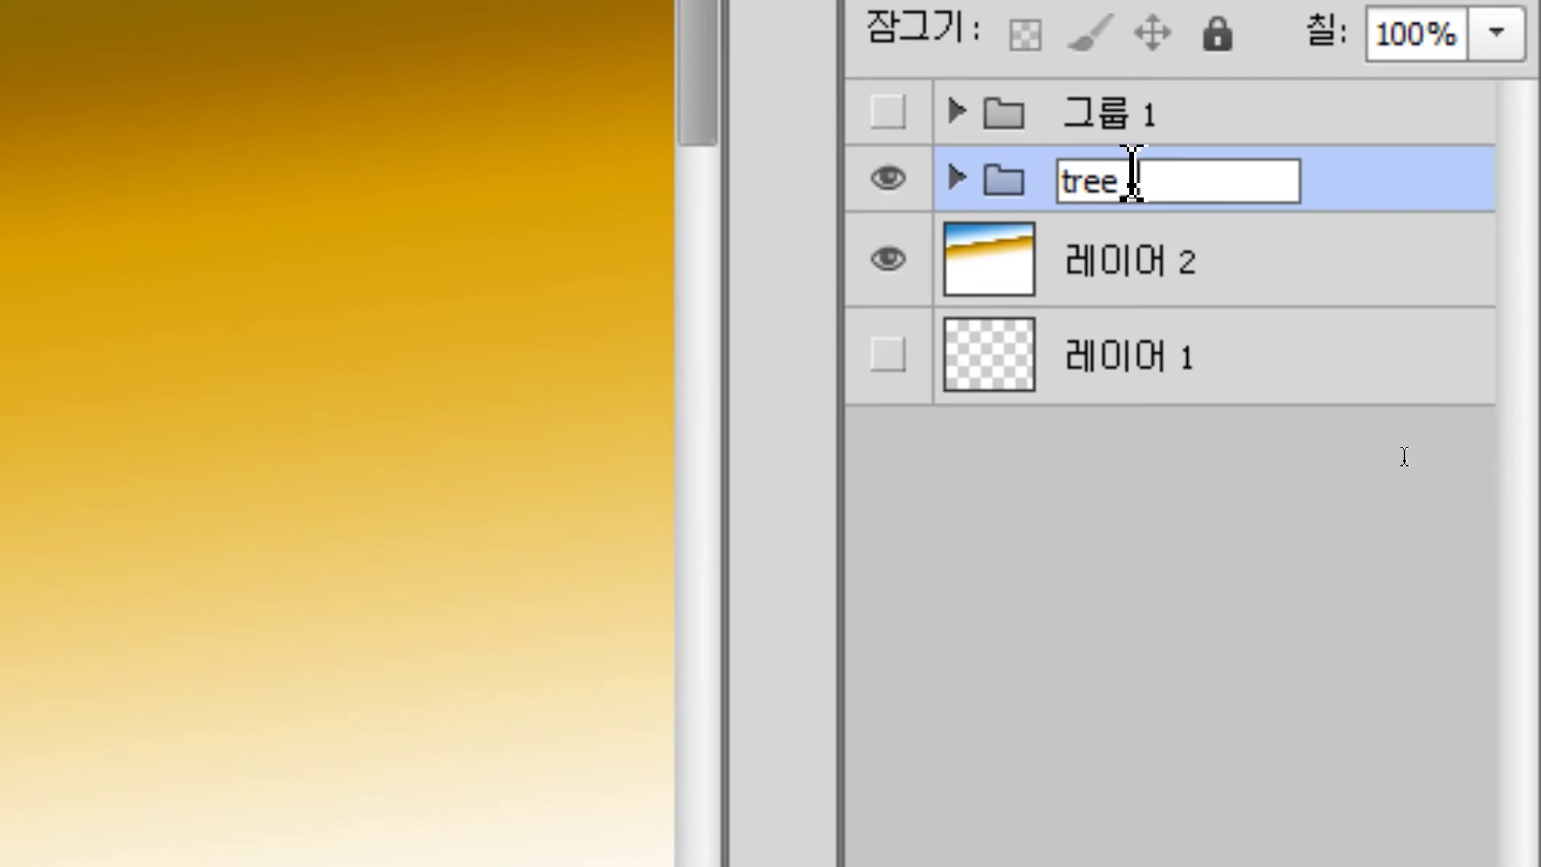
pyautogui.write(' we')
pyautogui.press('Return')
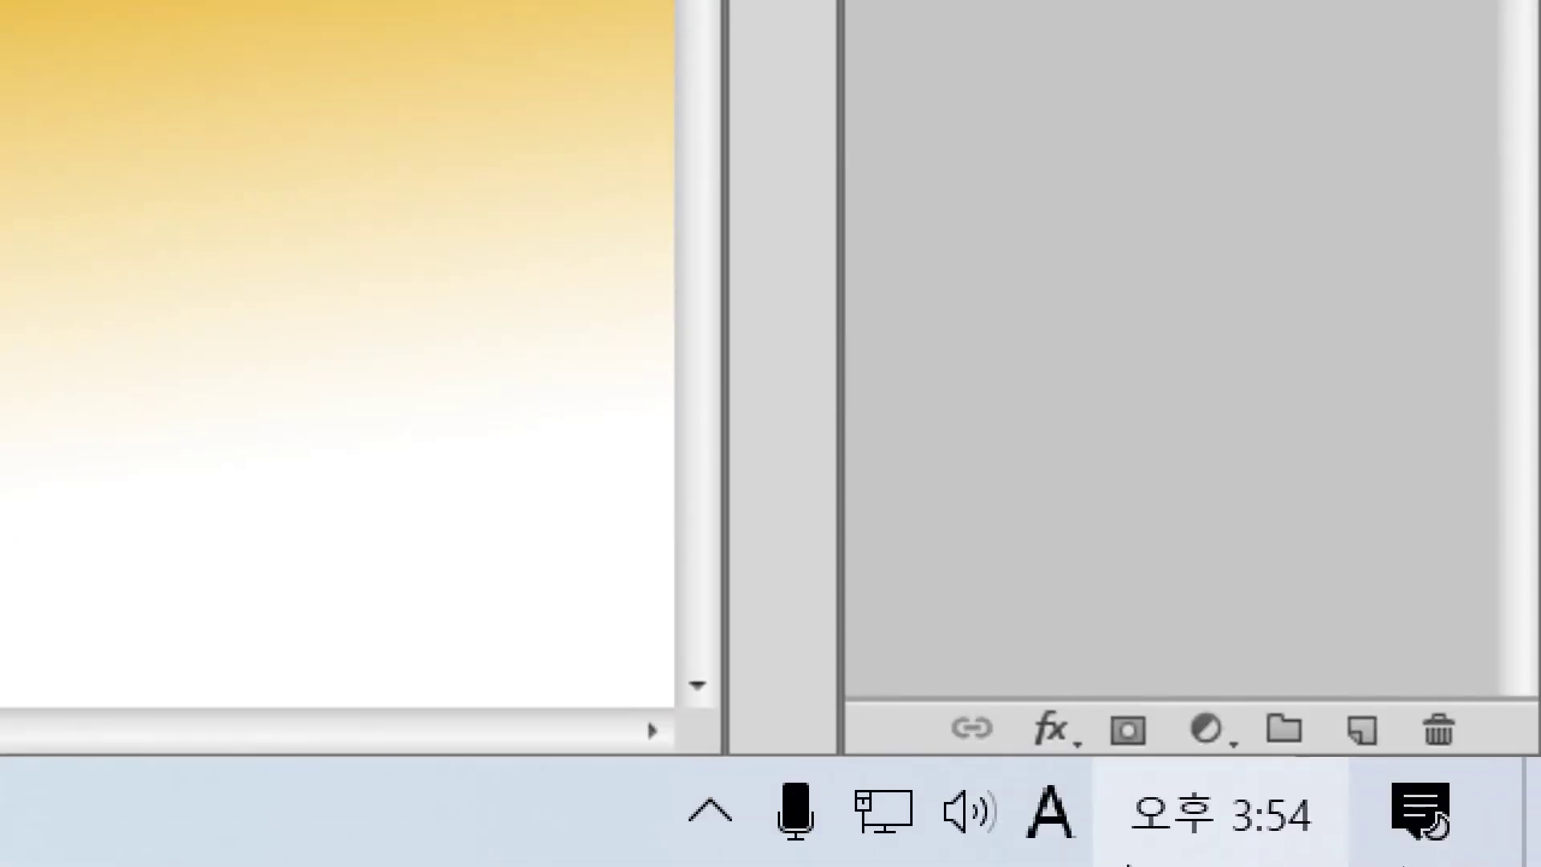
# - Add a Drop Shadow style to the tree_we group, with the shadow offset toward the lower right of the clouds
pyautogui.click(1047, 732)
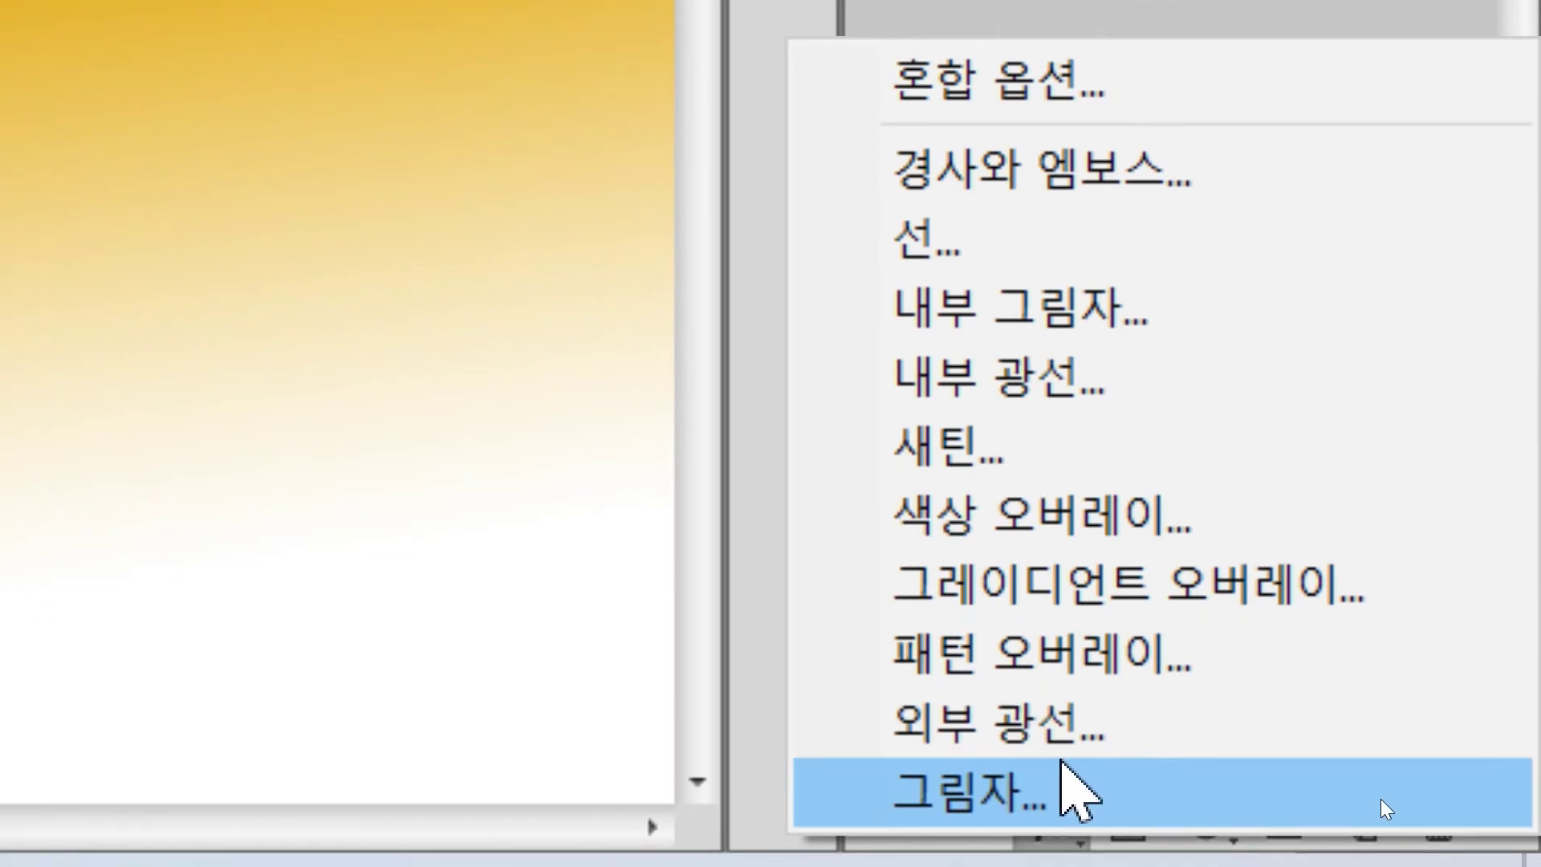
pyautogui.click(1380, 798)
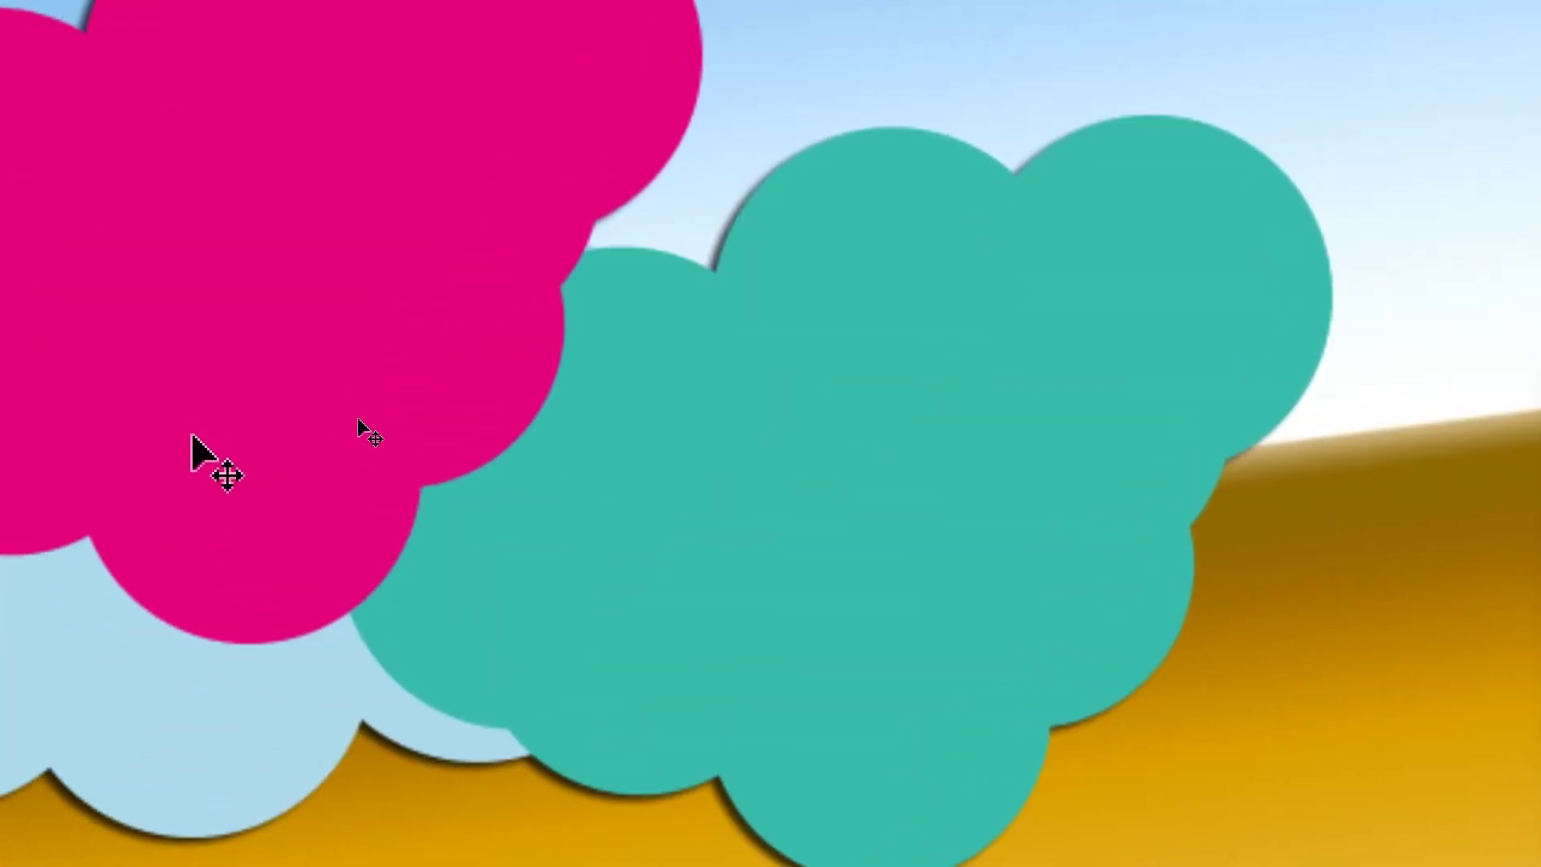
pyautogui.moveTo(362, 431)
pyautogui.mouseDown()
pyautogui.moveTo(320, 431)
pyautogui.moveTo(398, 448)
pyautogui.moveTo(386, 442)
pyautogui.mouseUp()
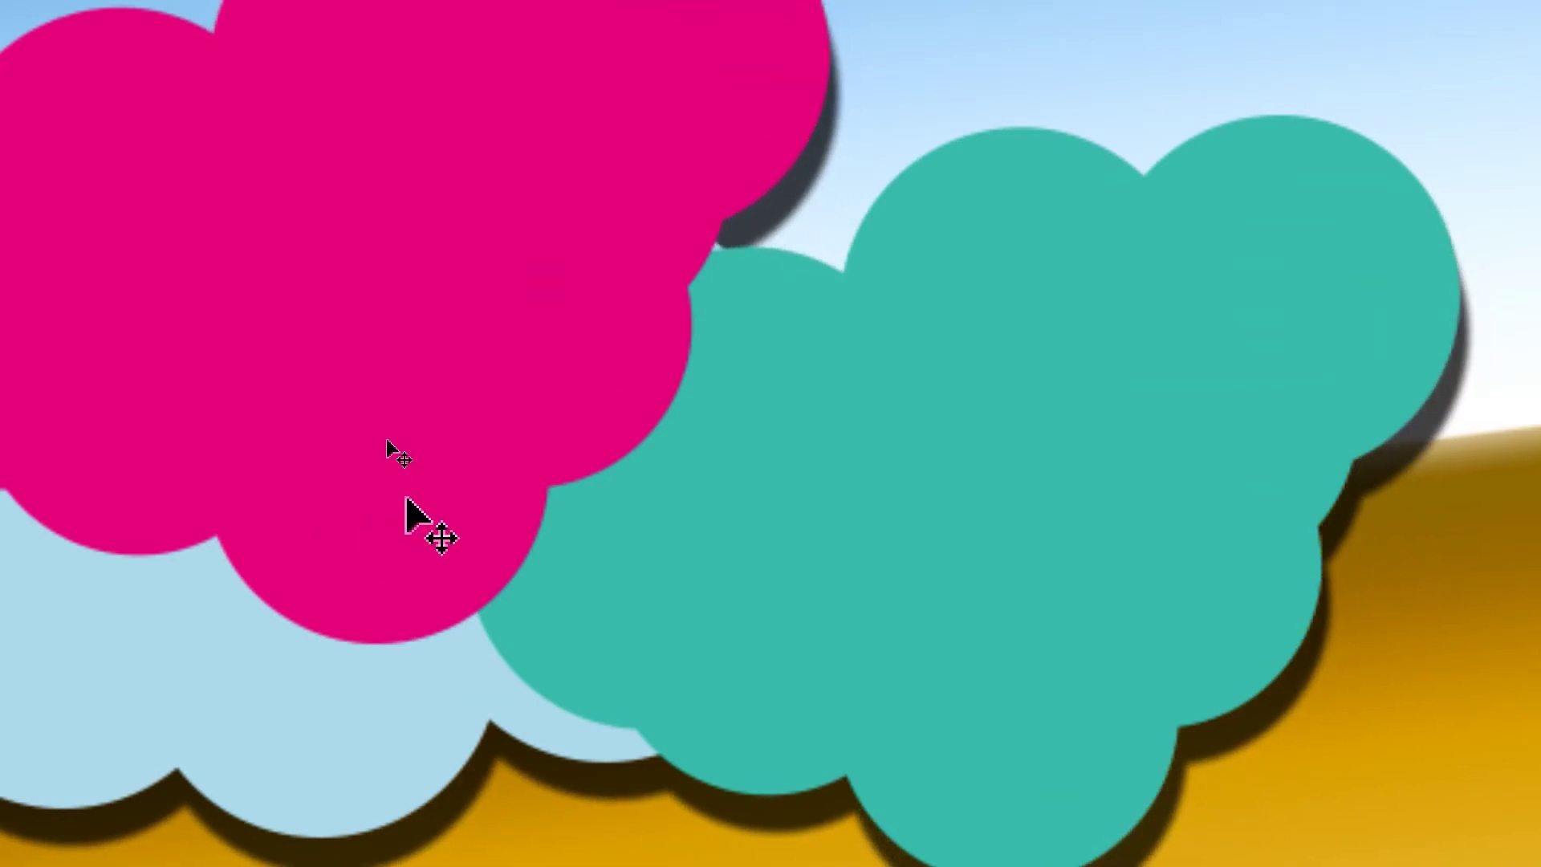
pyautogui.moveTo(386, 440); pyautogui.dragTo(397, 433)
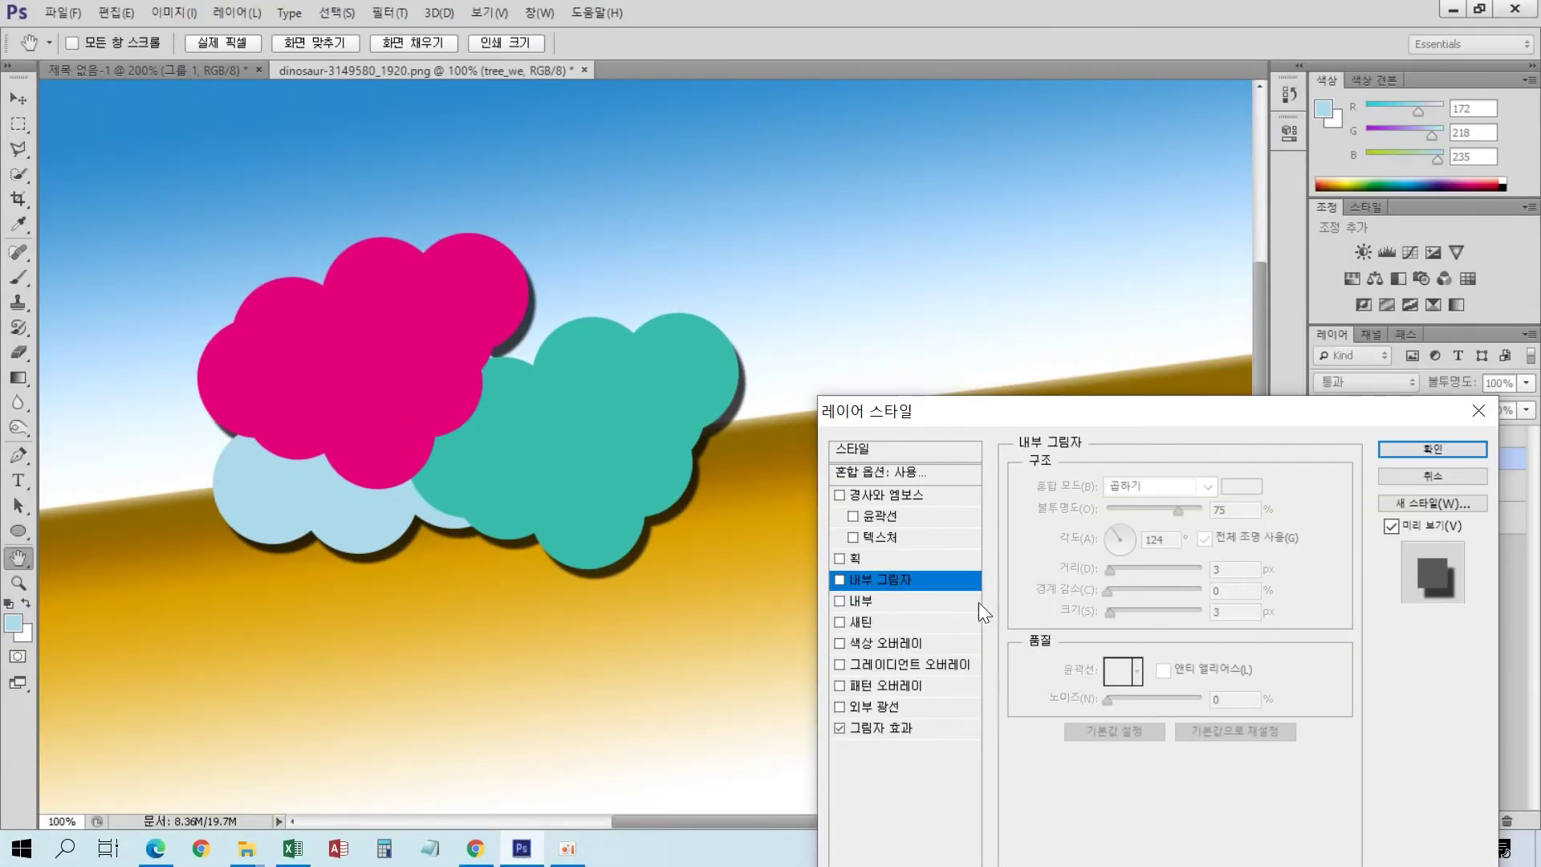
pyautogui.click(1431, 450)
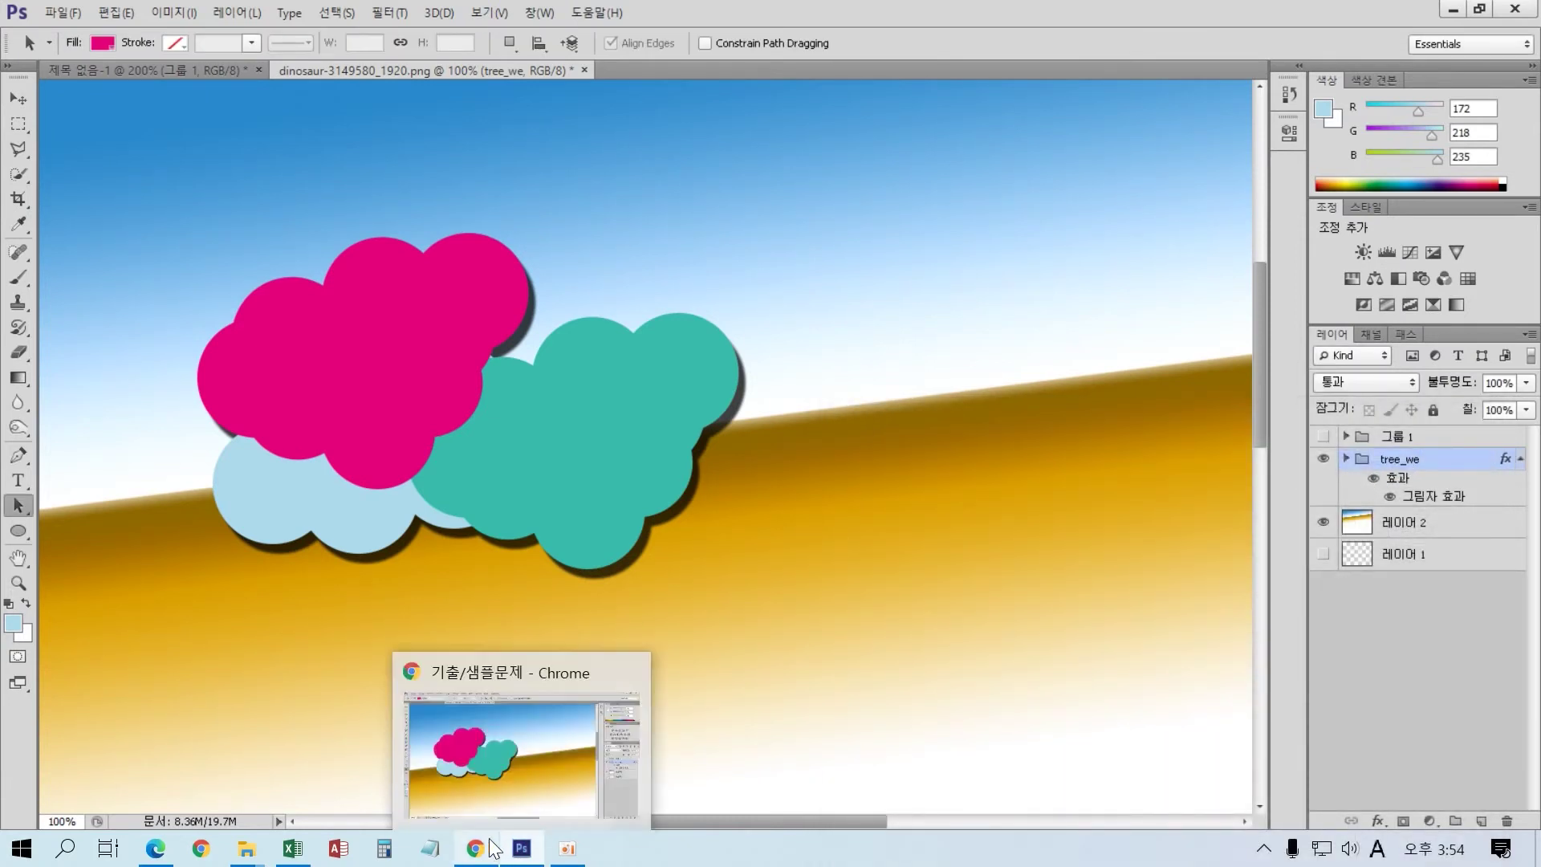
# - Check the tree in the GP12-1A(A4).pdf reference in the browser, return to Photoshop and add a new layer above the tree_we group
pyautogui.click(158, 853)
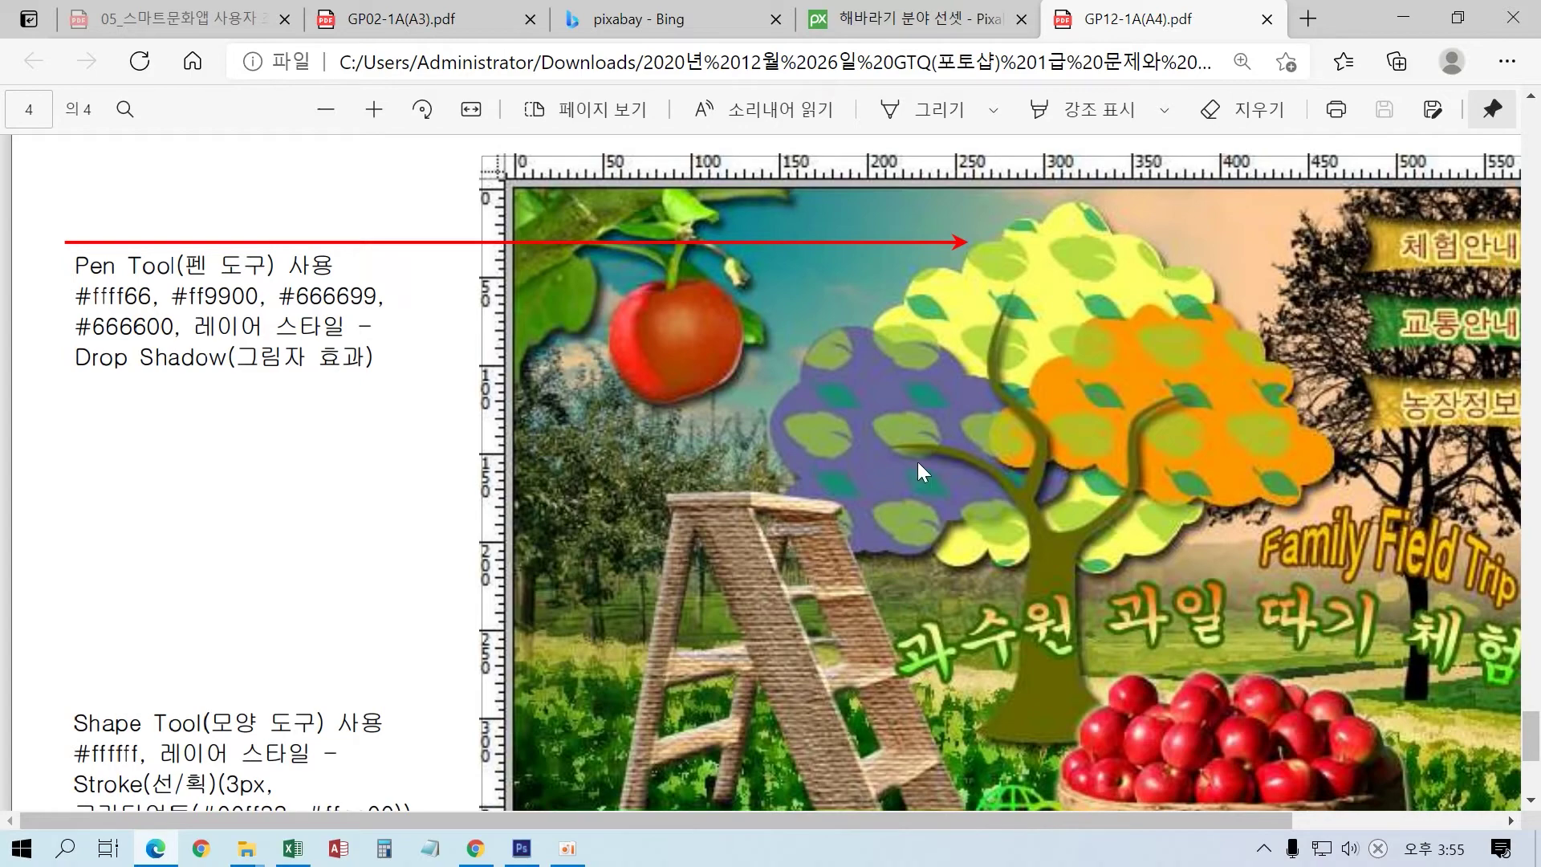
pyautogui.click(521, 852)
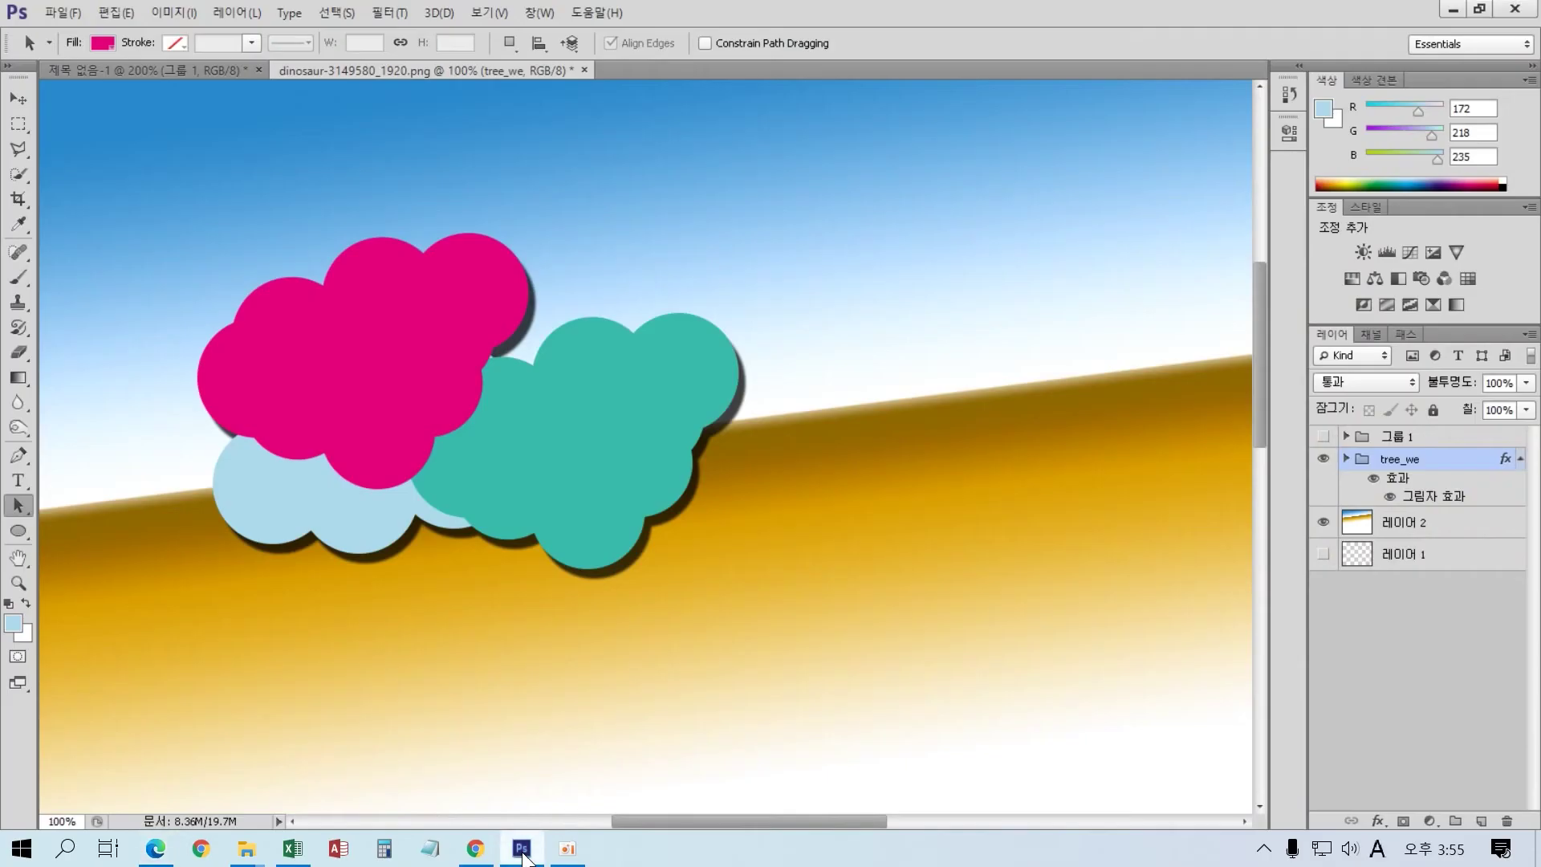
pyautogui.moveTo(619, 609); pyautogui.dragTo(690, 555)
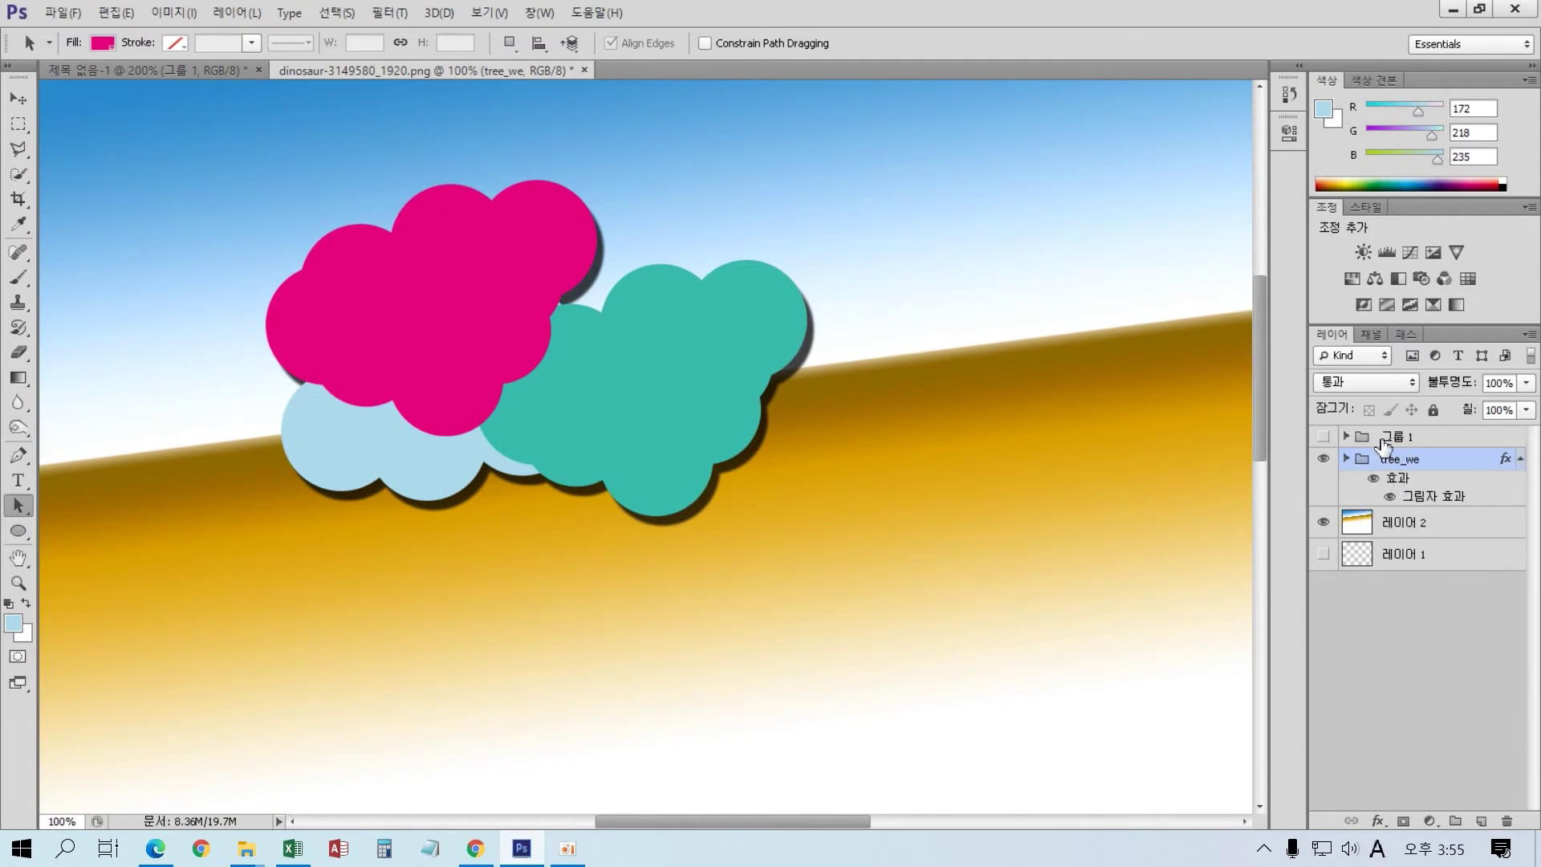
pyautogui.click(1480, 821)
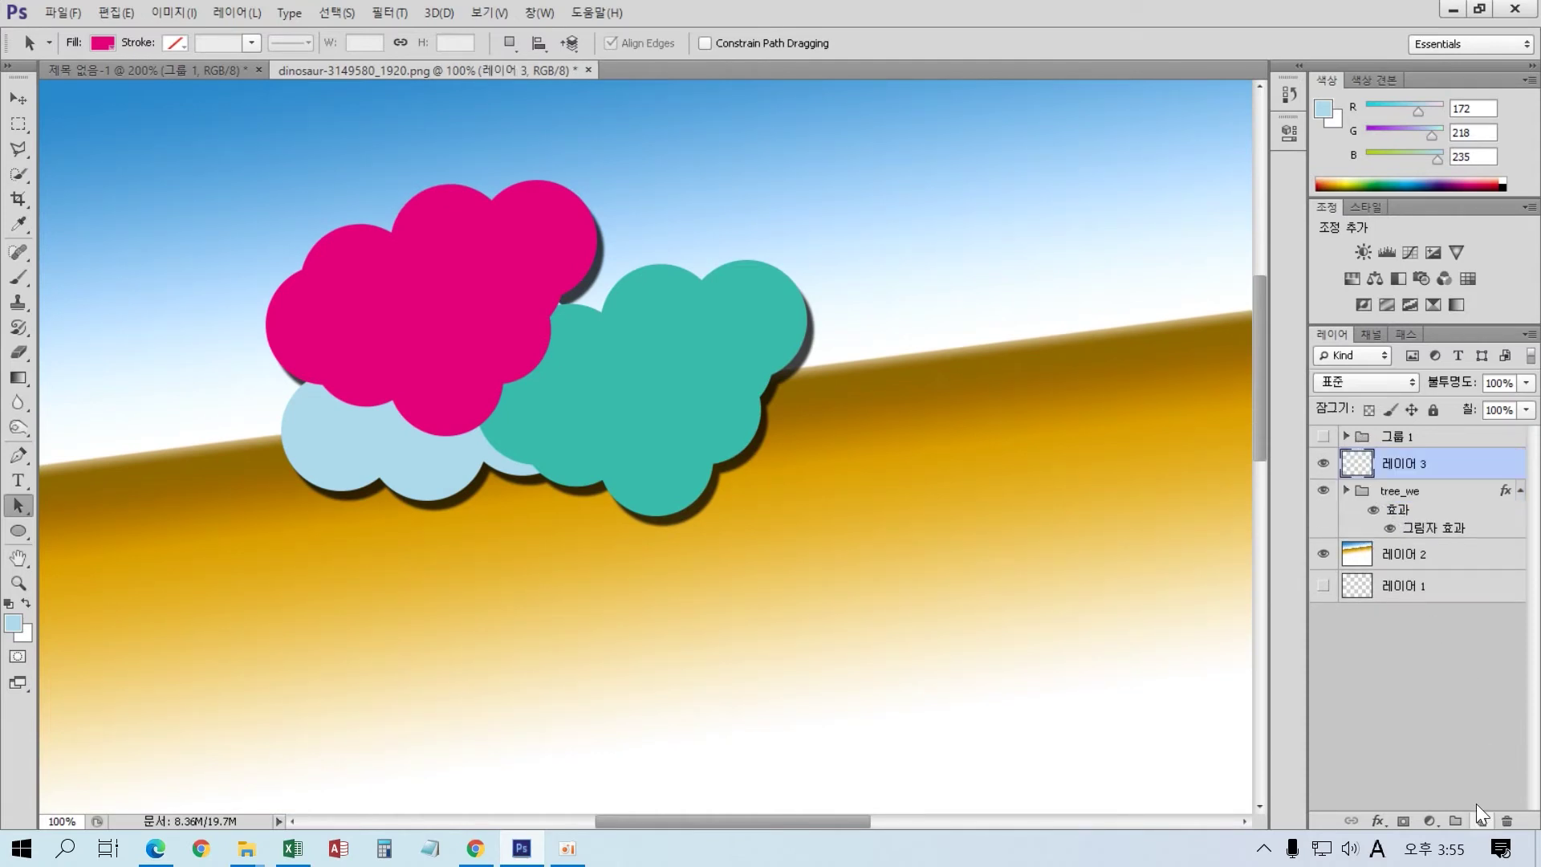
# - Start a Polygonal Lasso outline of the trunk, tracing its left edge from the magenta cloud down to the base
pyautogui.click(18, 149)
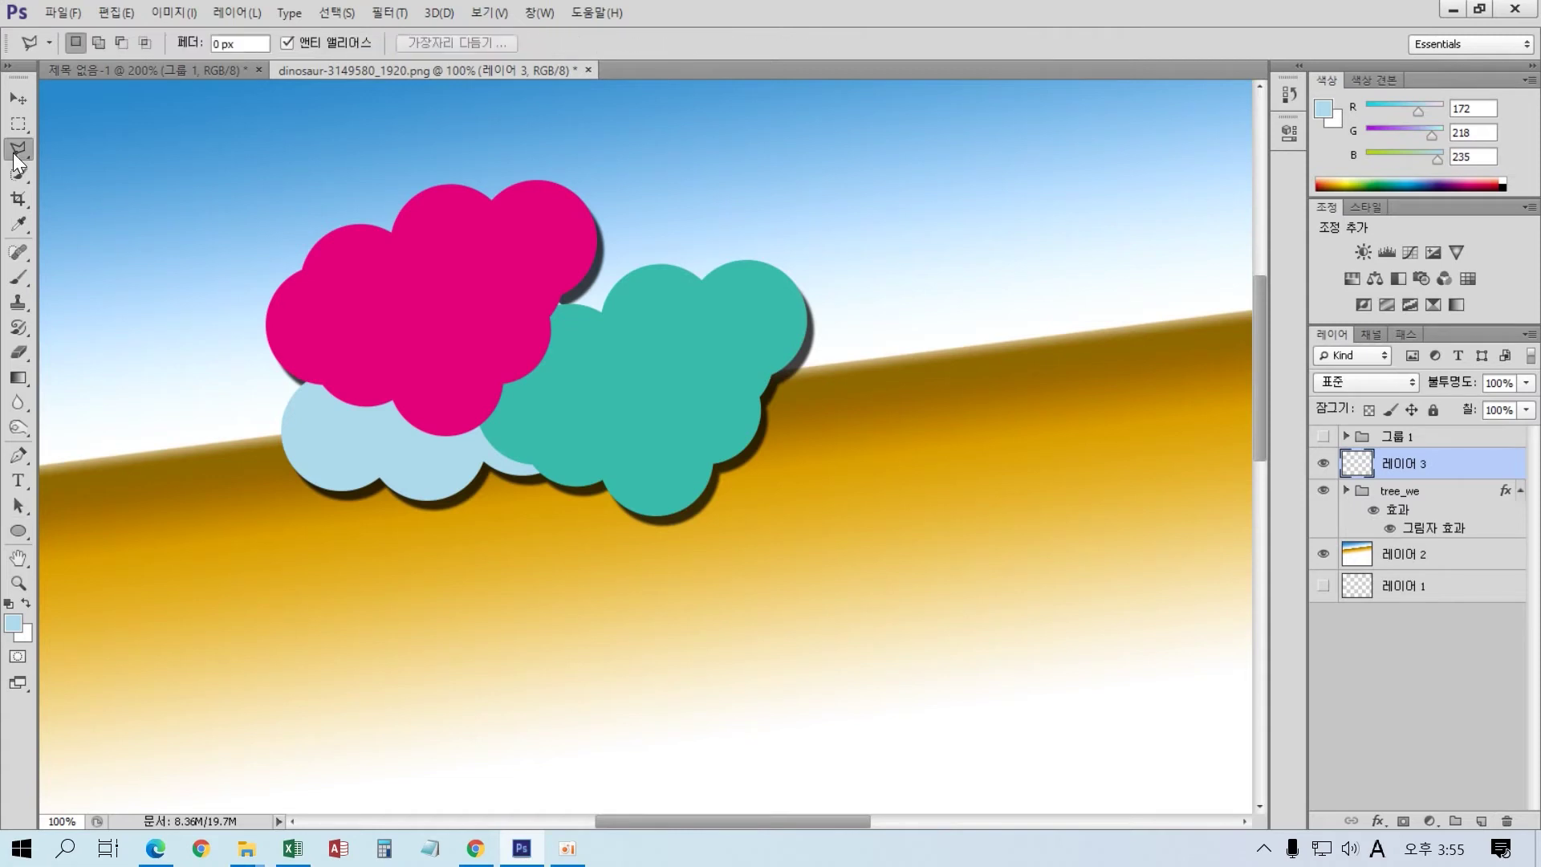
pyautogui.hotkey('ctrl', '+')
pyautogui.moveTo(378, 281)
pyautogui.mouseDown()
pyautogui.moveTo(481, 327)
pyautogui.moveTo(658, 228)
pyautogui.moveTo(671, 299)
pyautogui.mouseUp()
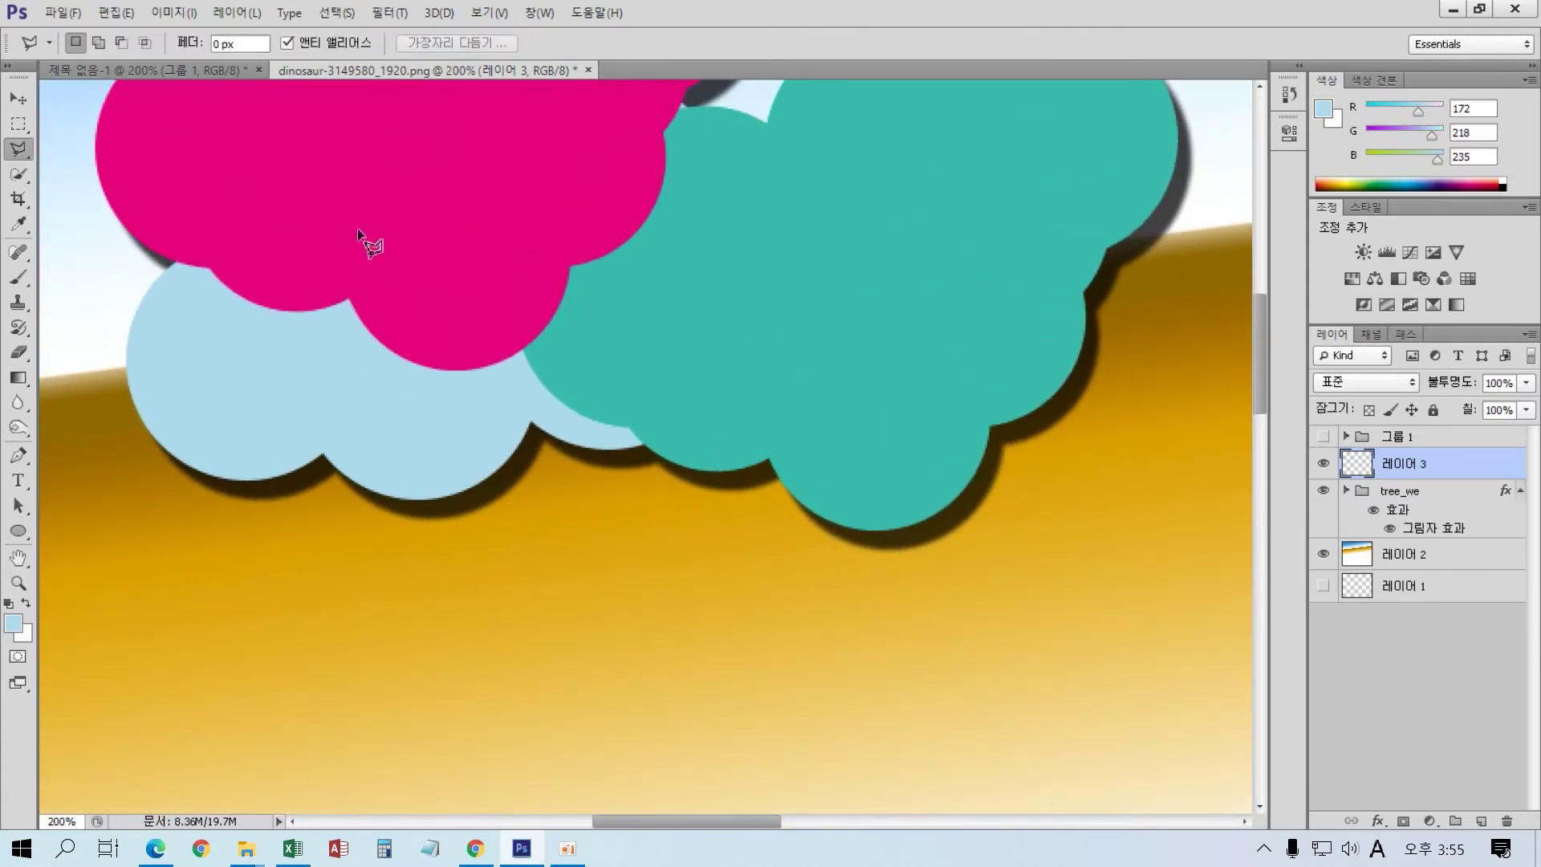
pyautogui.click(387, 280)
pyautogui.click(445, 351)
pyautogui.click(474, 457)
pyautogui.click(485, 557)
pyautogui.click(473, 698)
pyautogui.click(449, 768)
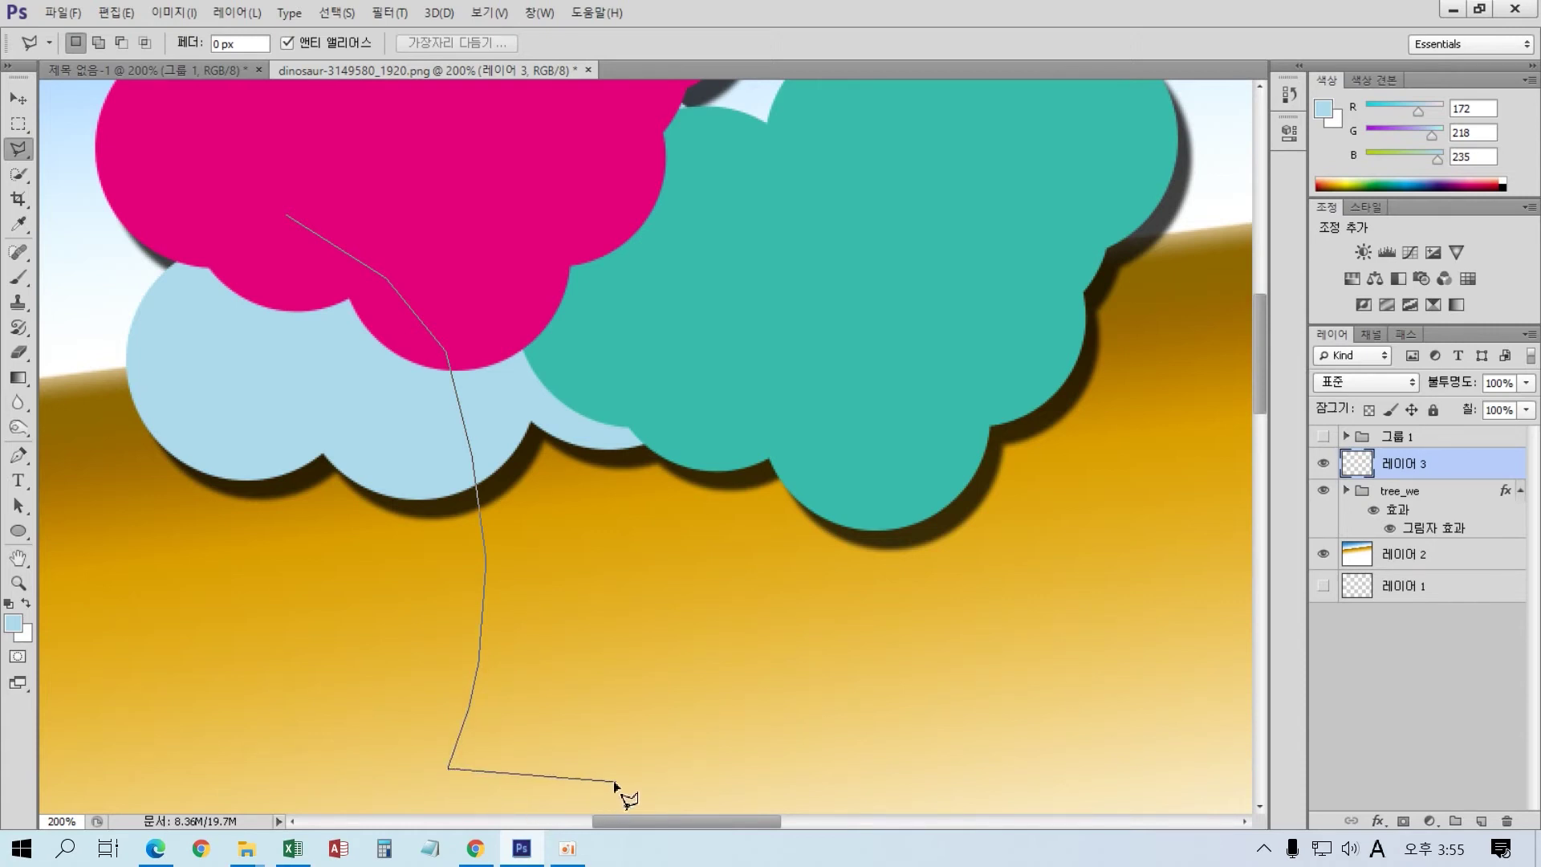
# - Continue the lasso outline across the trunk base, up its right edge and around the right branch over the teal cloud
pyautogui.click(654, 768)
pyautogui.click(638, 606)
pyautogui.click(636, 417)
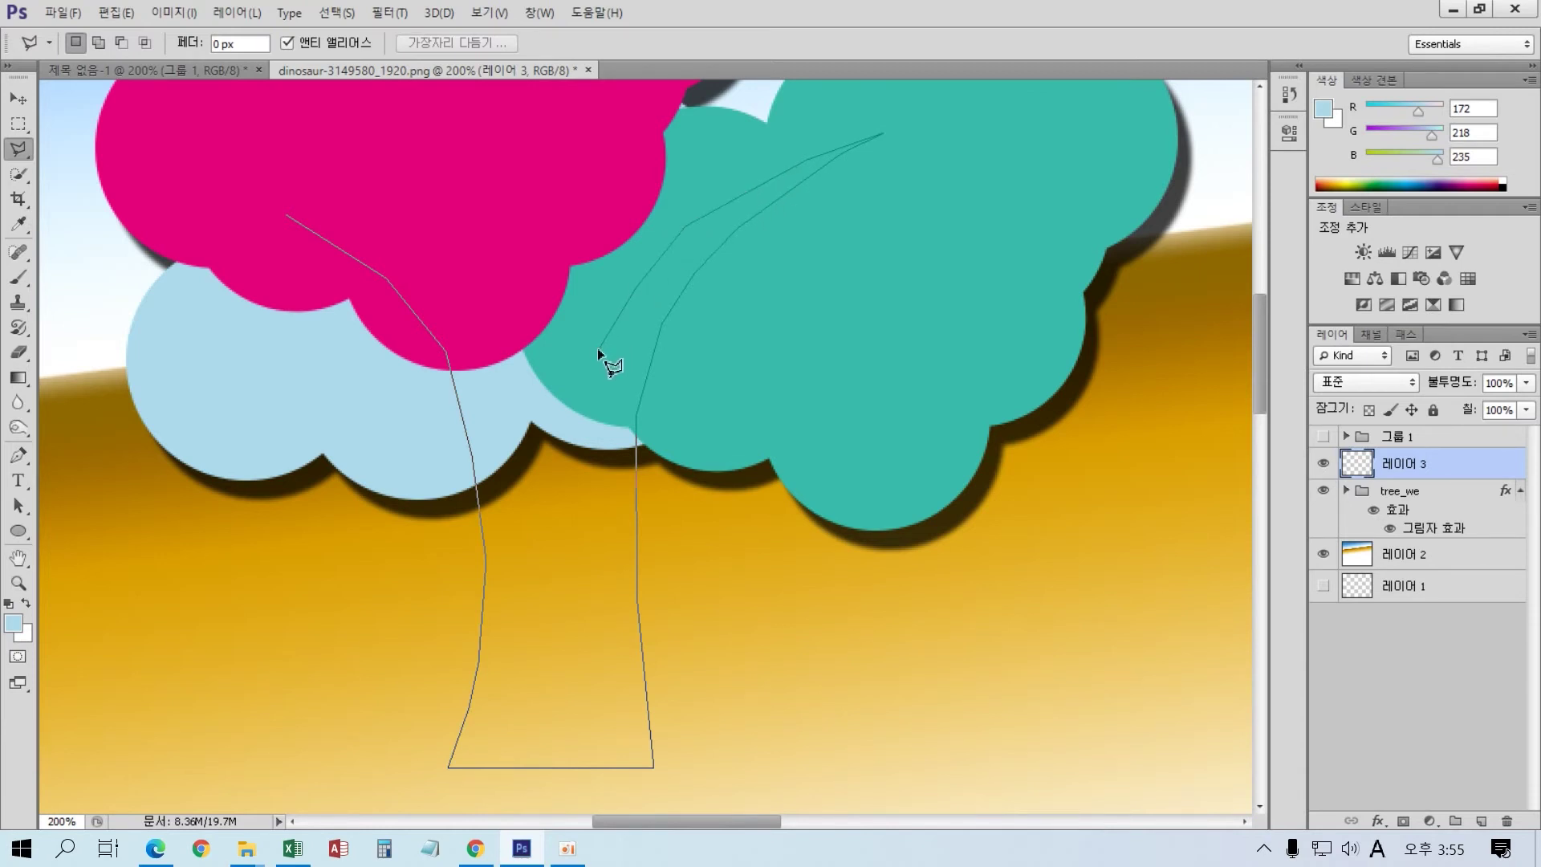
# - Trace the curved middle branch up into the magenta cloud and back down to the fork with the lasso
pyautogui.click(569, 321)
pyautogui.click(537, 173)
pyautogui.click(571, 117)
pyautogui.click(616, 95)
pyautogui.click(546, 104)
pyautogui.click(505, 156)
pyautogui.click(499, 192)
pyautogui.click(523, 297)
pyautogui.click(548, 358)
# - Trace the left branch across the magenta cloud and close the lasso outline at its starting point
pyautogui.click(516, 381)
pyautogui.click(401, 207)
pyautogui.click(341, 178)
pyautogui.click(239, 179)
pyautogui.click(203, 231)
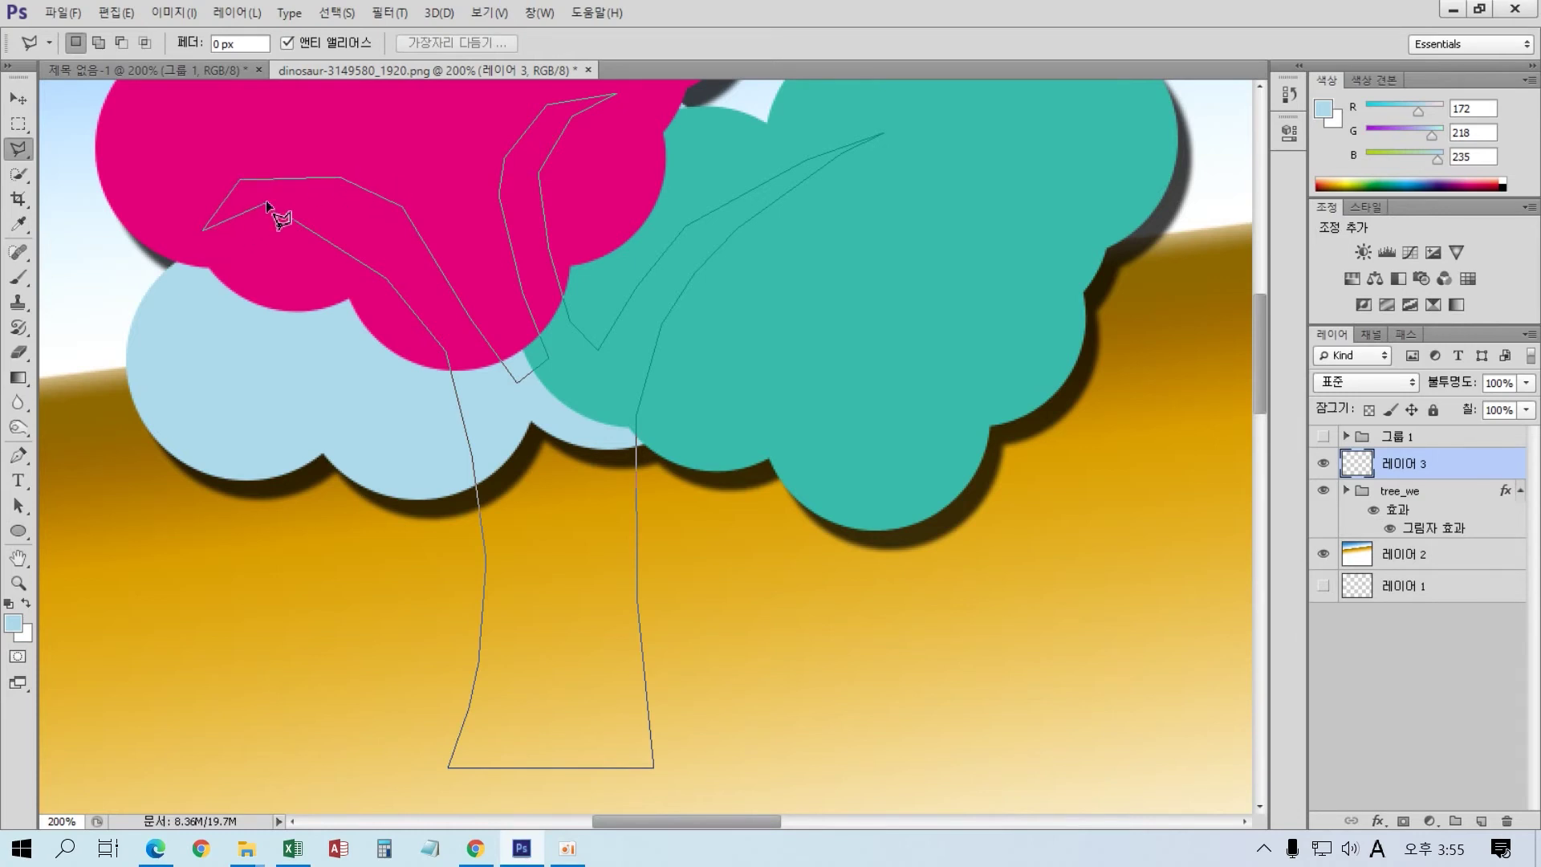
pyautogui.click(287, 214)
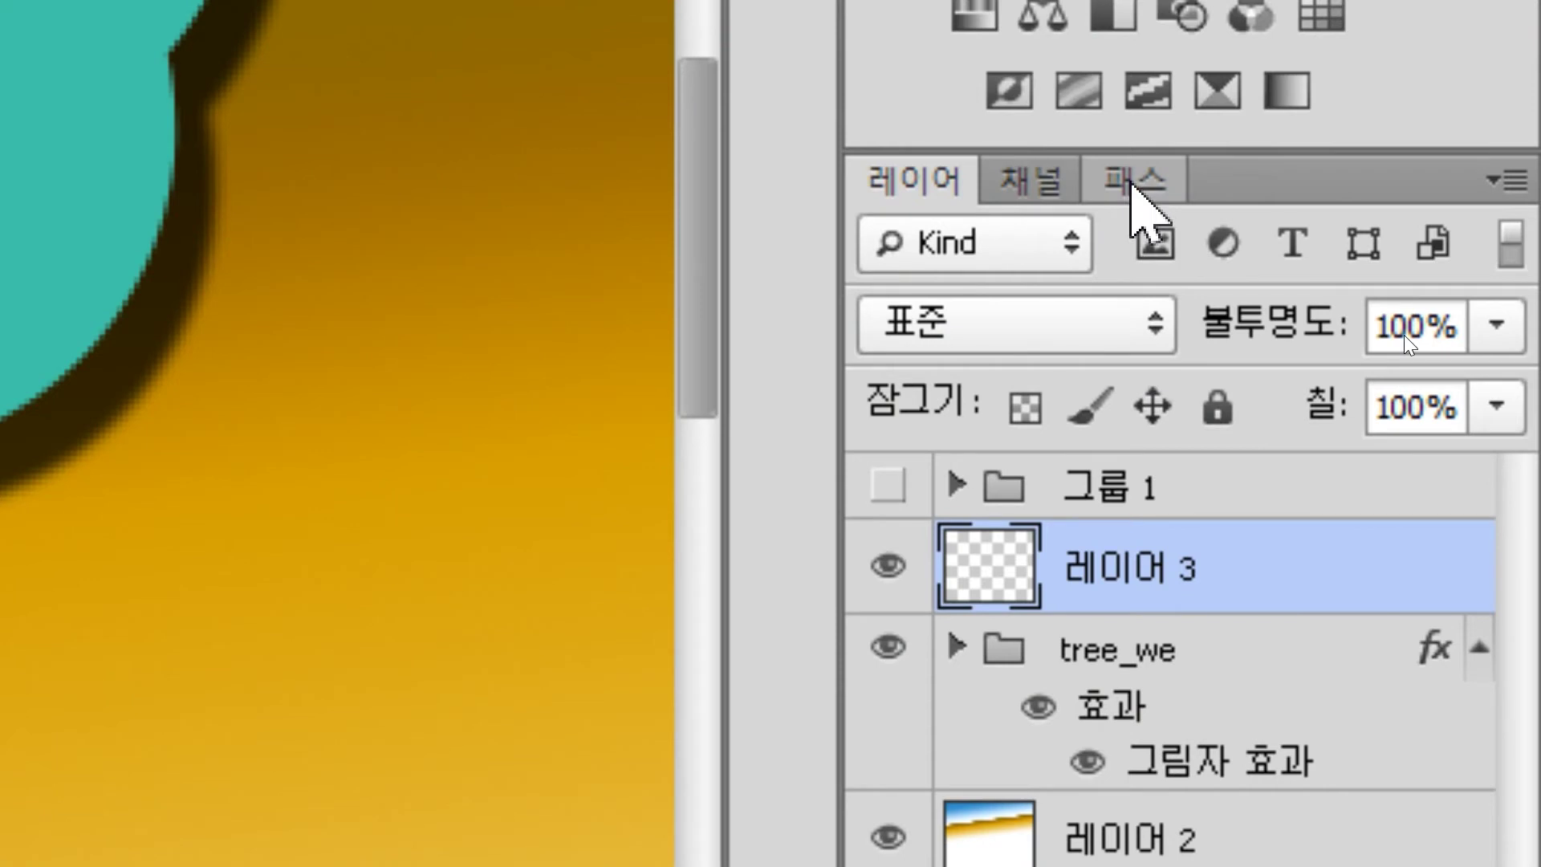
# - Convert the tree trunk selection into a work path and switch to the Direct Selection tool
pyautogui.click(1131, 183)
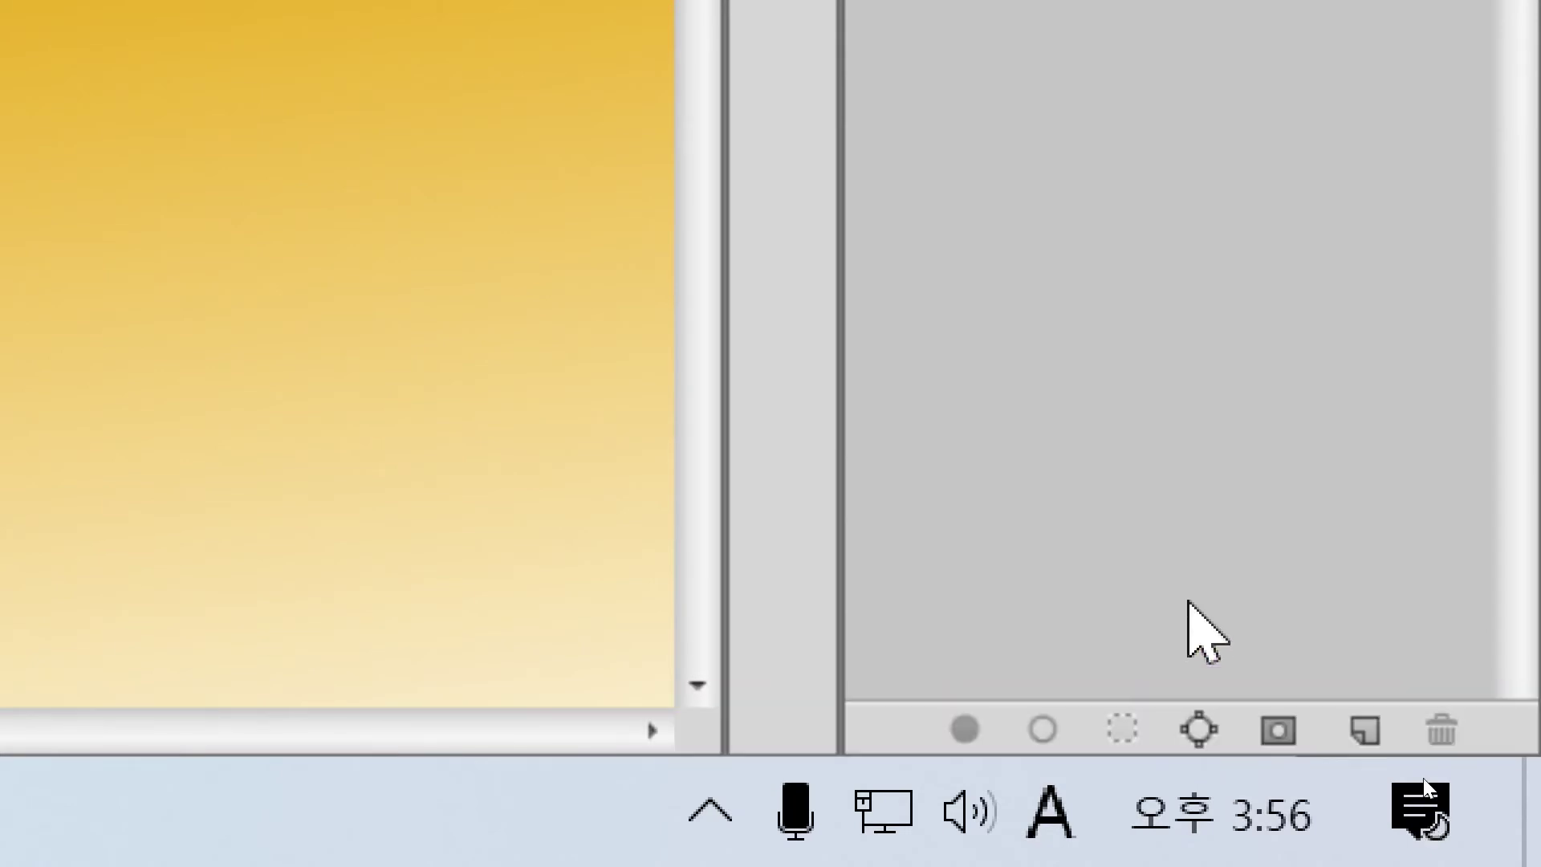
pyautogui.click(1196, 726)
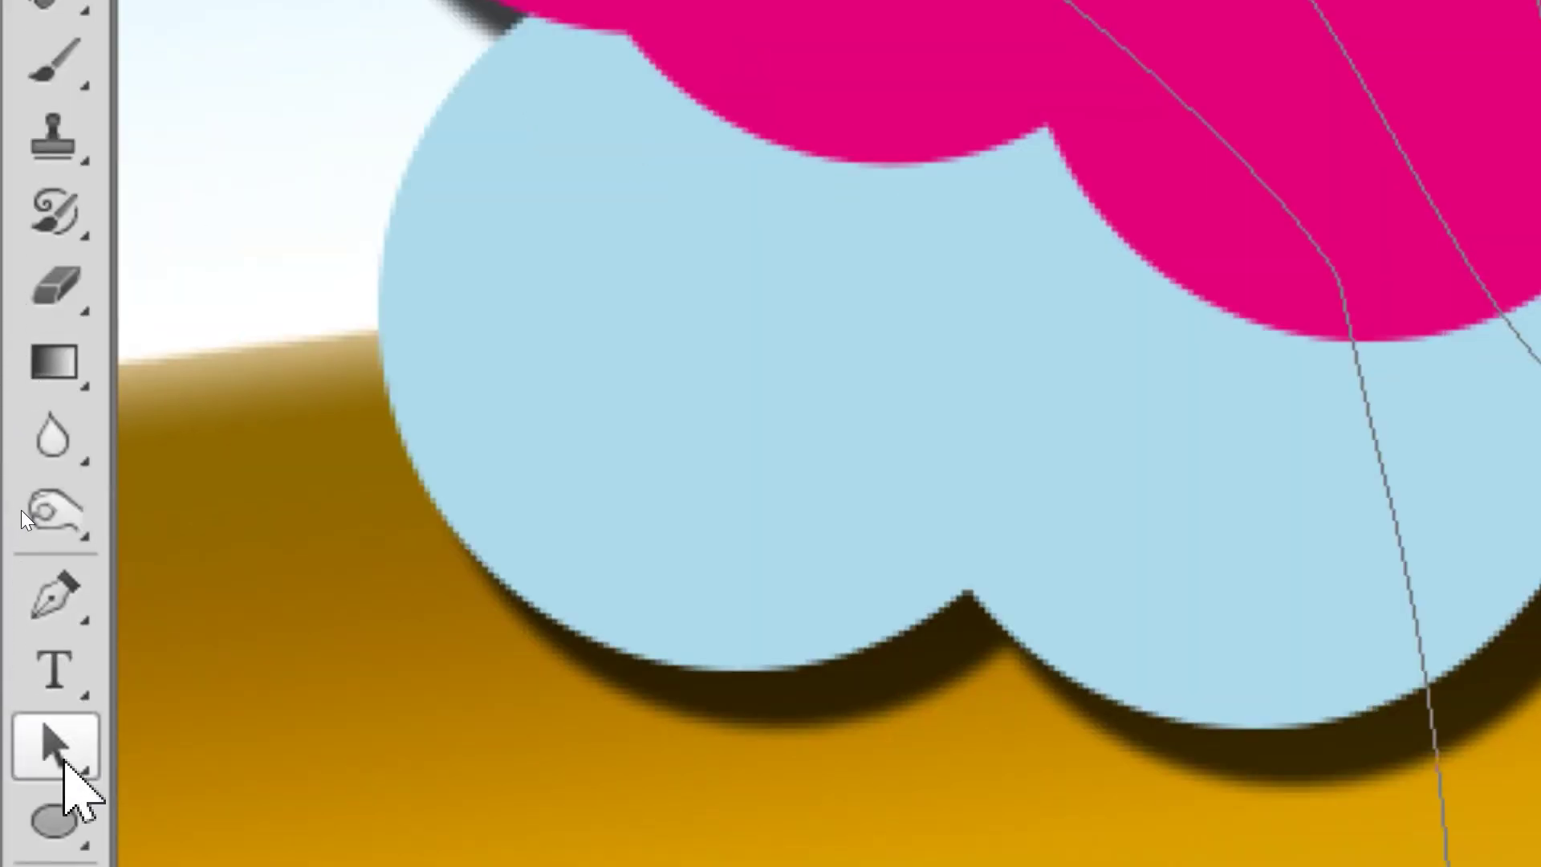
pyautogui.click(60, 777)
pyautogui.rightClick(63, 763)
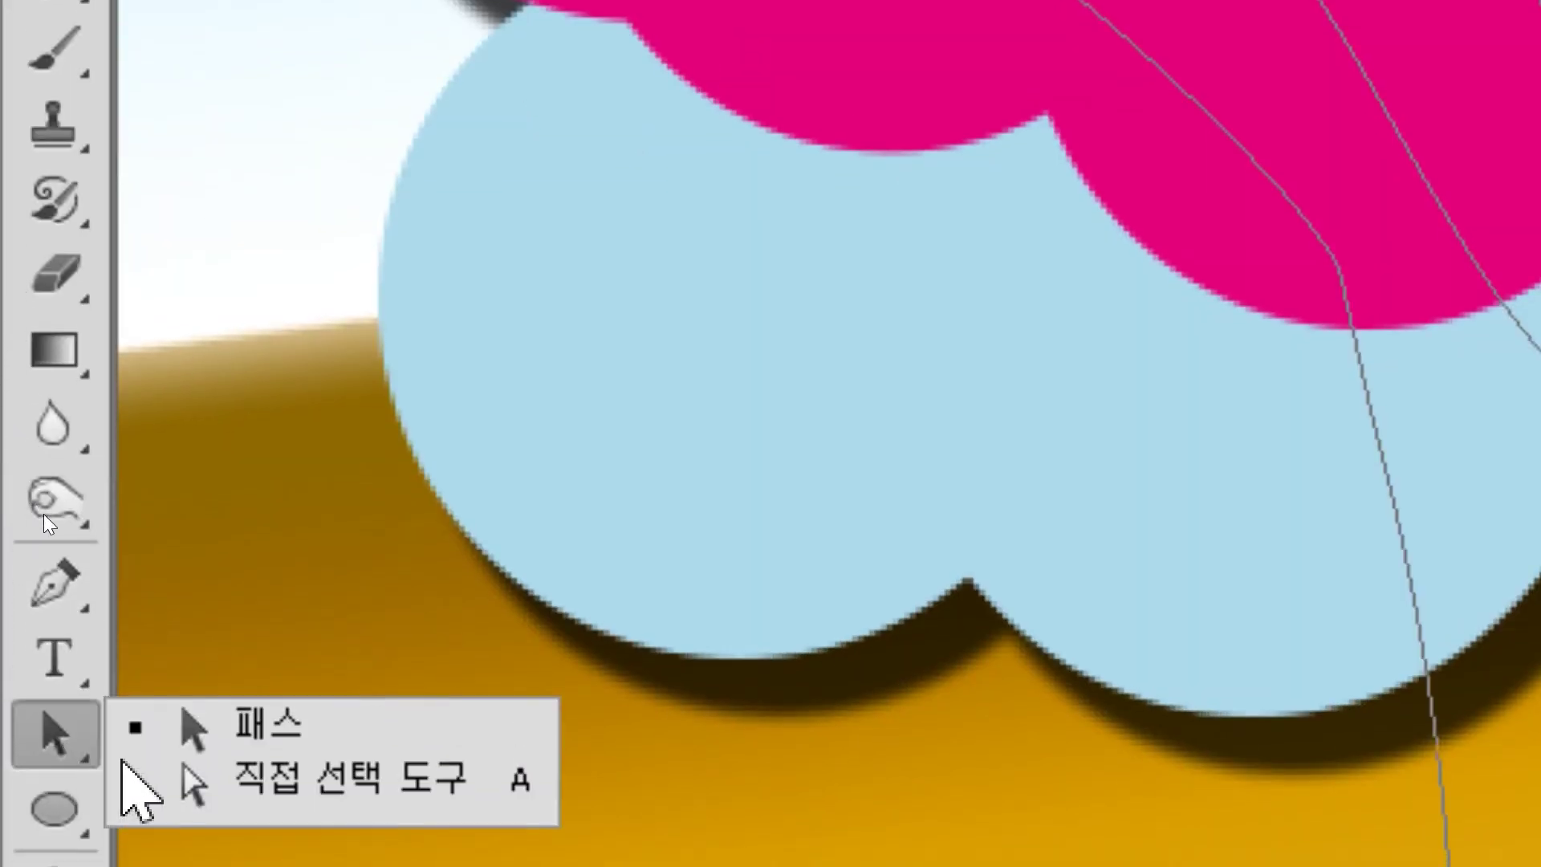
pyautogui.click(201, 756)
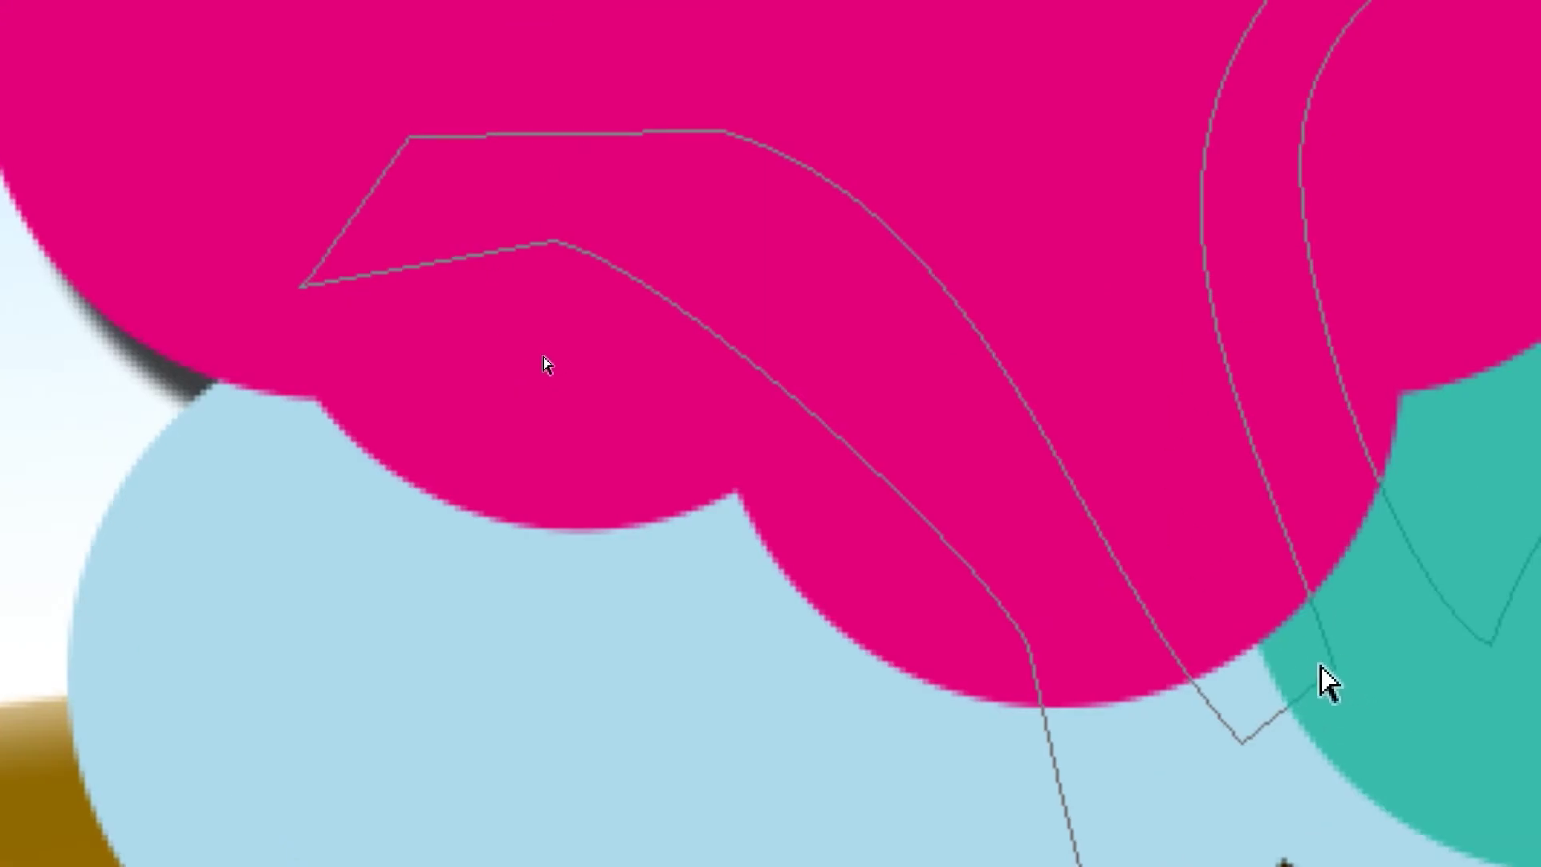
# - Reshape the fork beside the left branch and adjust the middle branch's anchor points to slim its curved tip
pyautogui.click(1326, 671)
pyautogui.moveTo(1332, 682); pyautogui.dragTo(1289, 763)
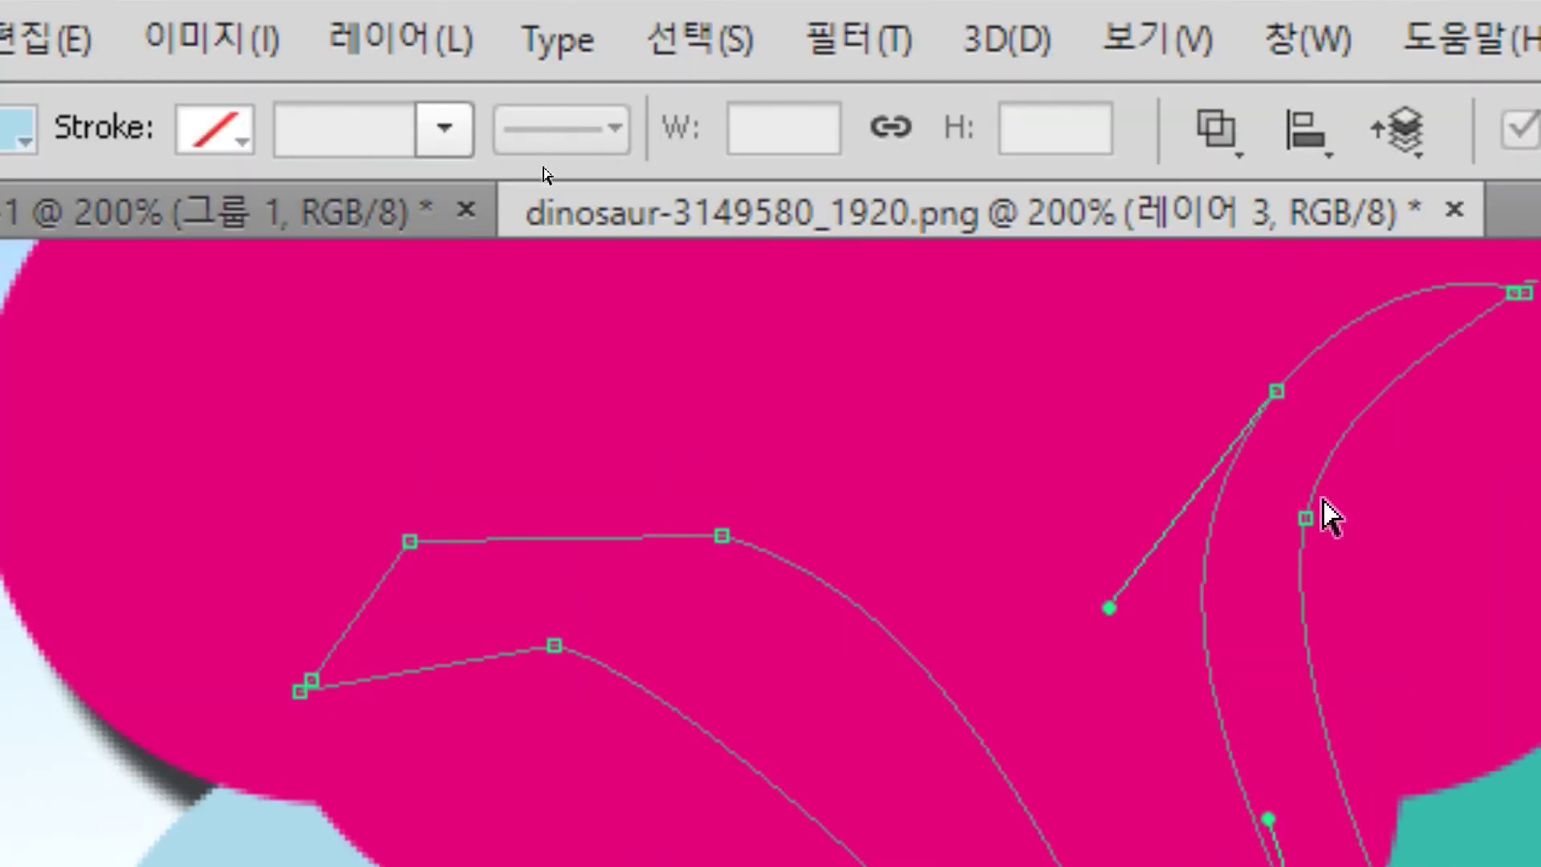
pyautogui.moveTo(1308, 520); pyautogui.dragTo(1279, 530)
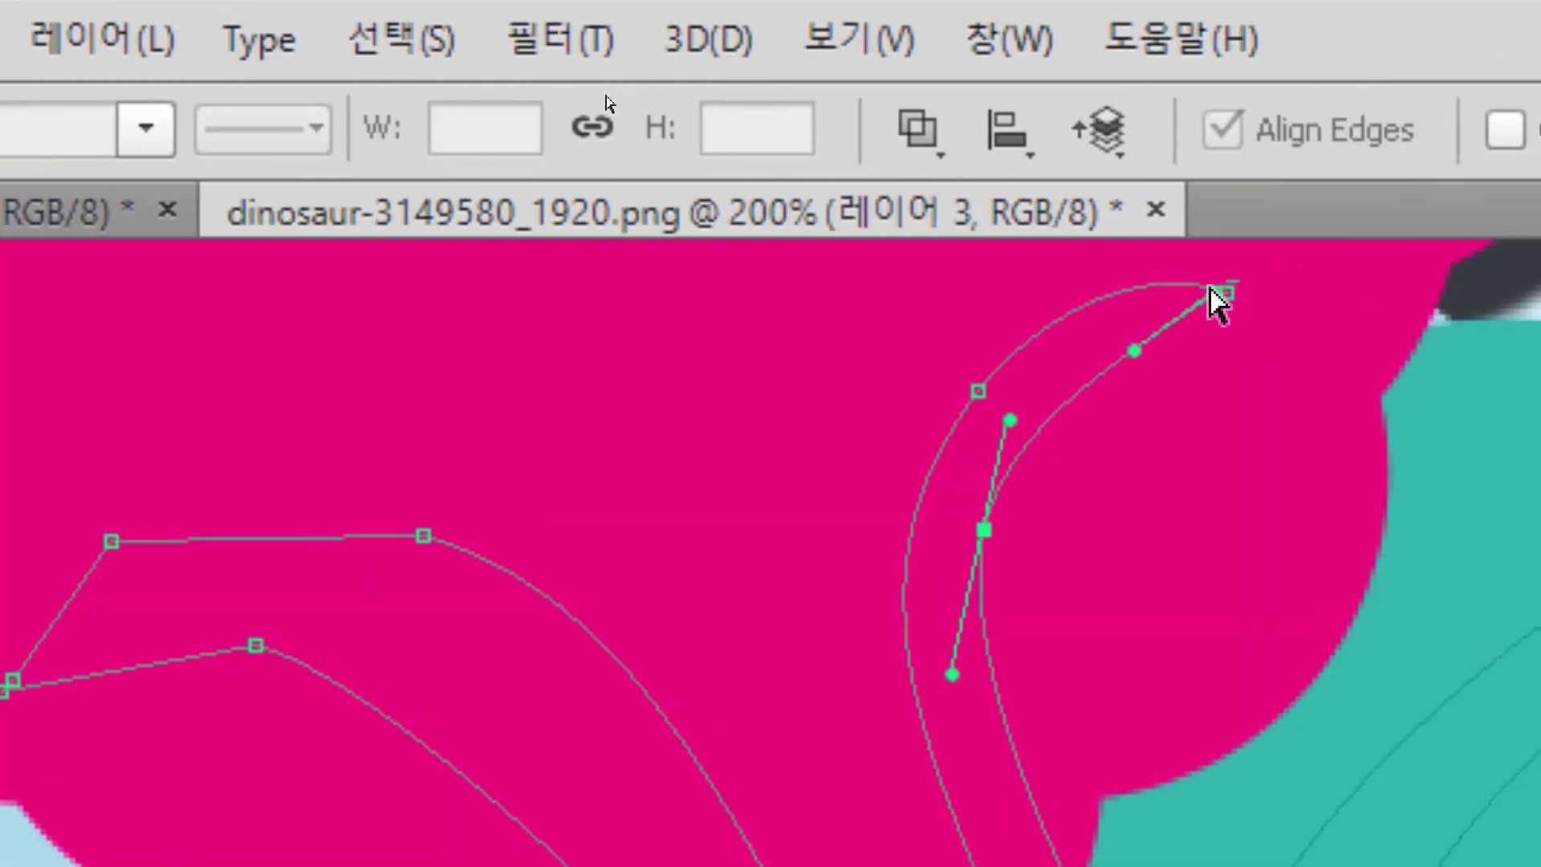
pyautogui.moveTo(1221, 296); pyautogui.dragTo(1158, 318)
pyautogui.click(982, 536)
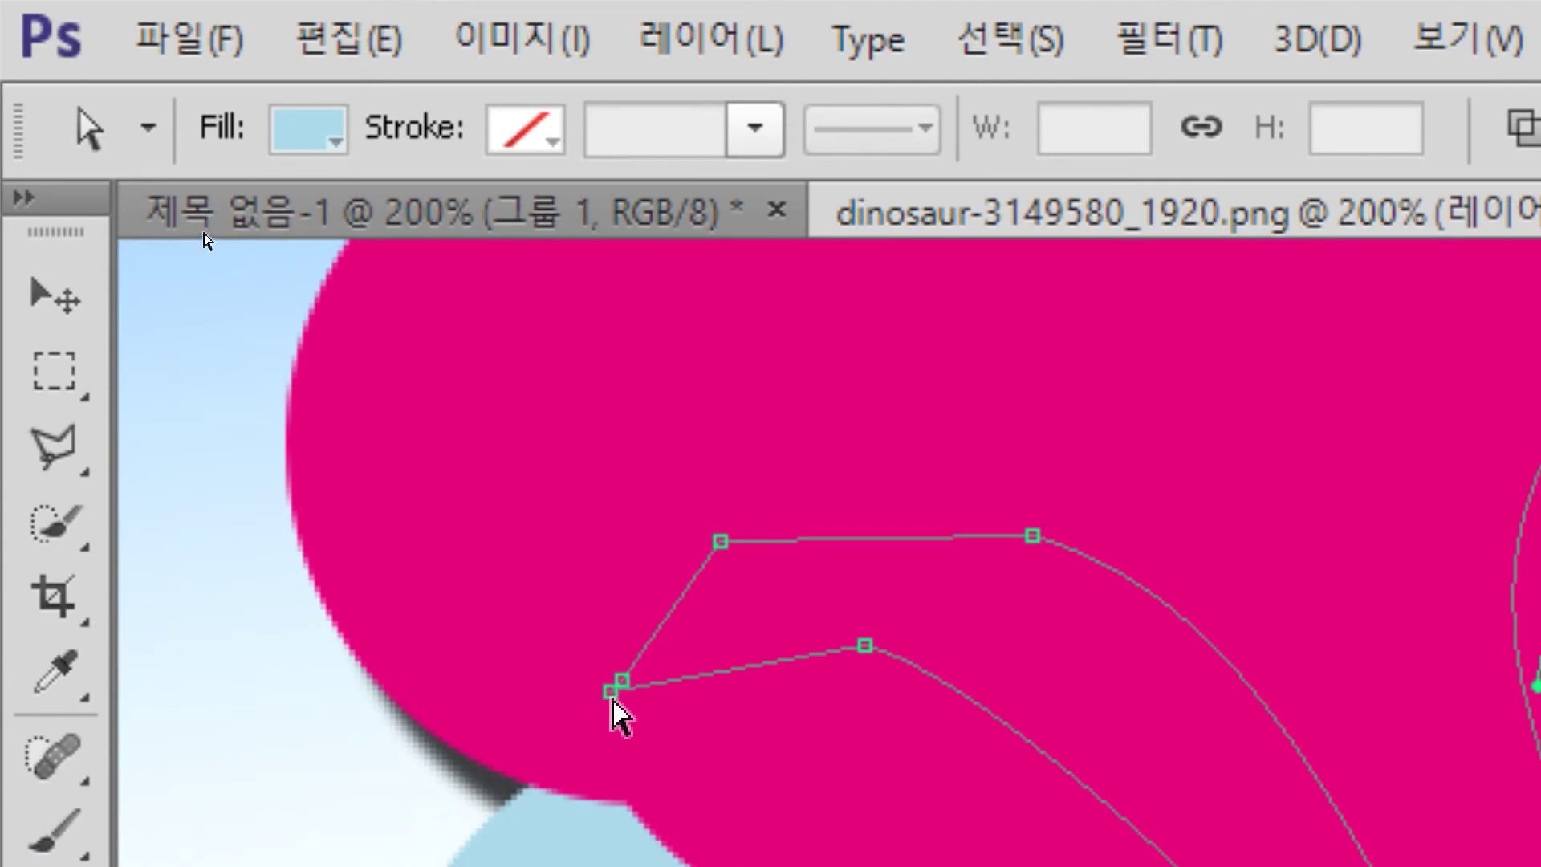
# - Extend the left branch's tip outward and curve its upper edge near the tip by adjusting anchor points and handles
pyautogui.moveTo(618, 690); pyautogui.dragTo(499, 687)
pyautogui.moveTo(615, 694); pyautogui.dragTo(546, 706)
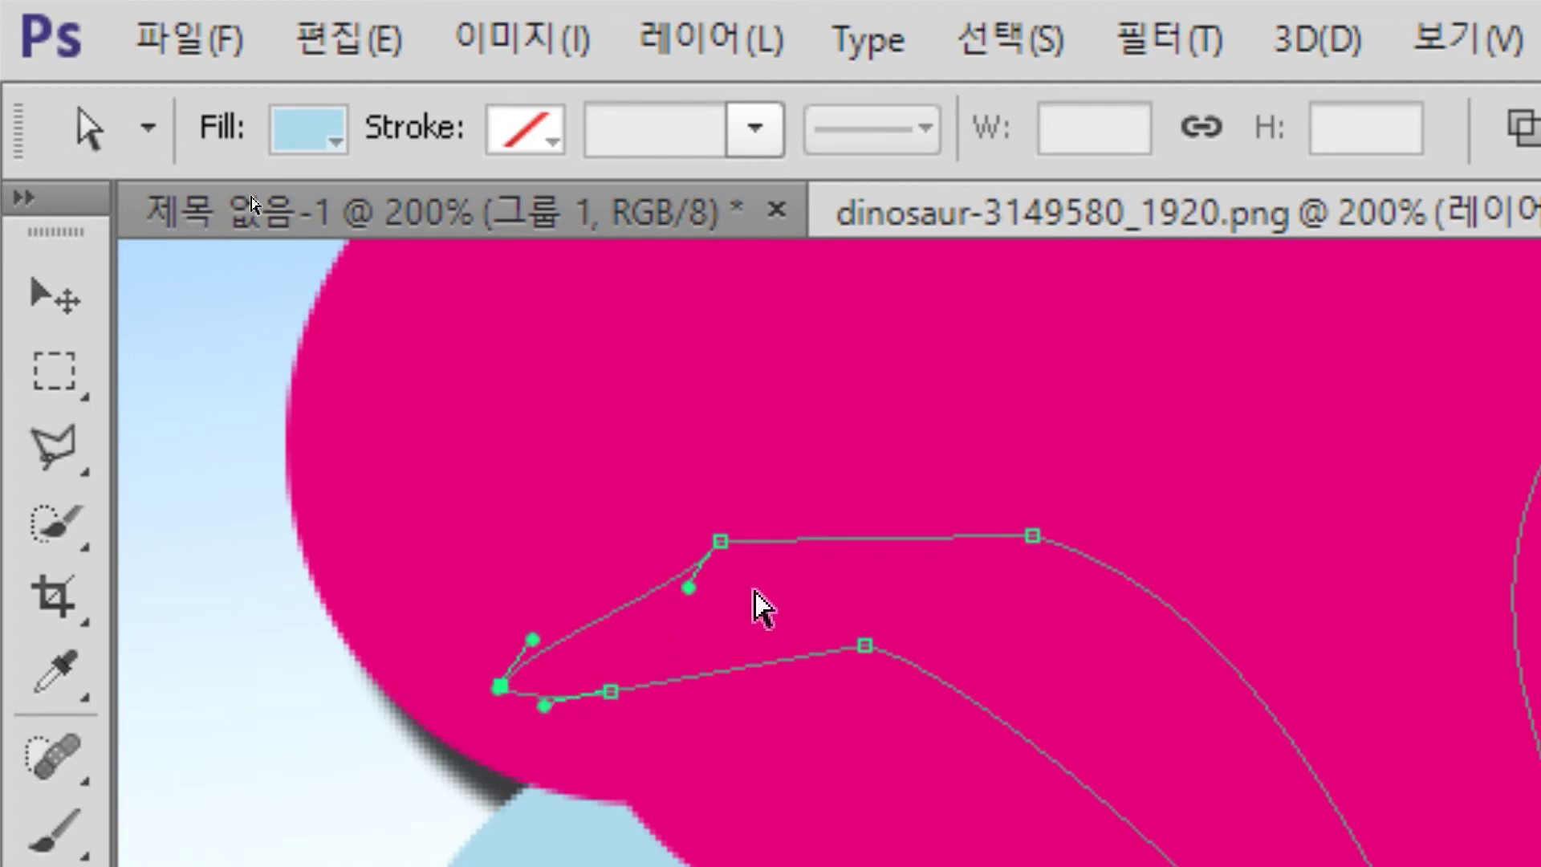
pyautogui.click(719, 541)
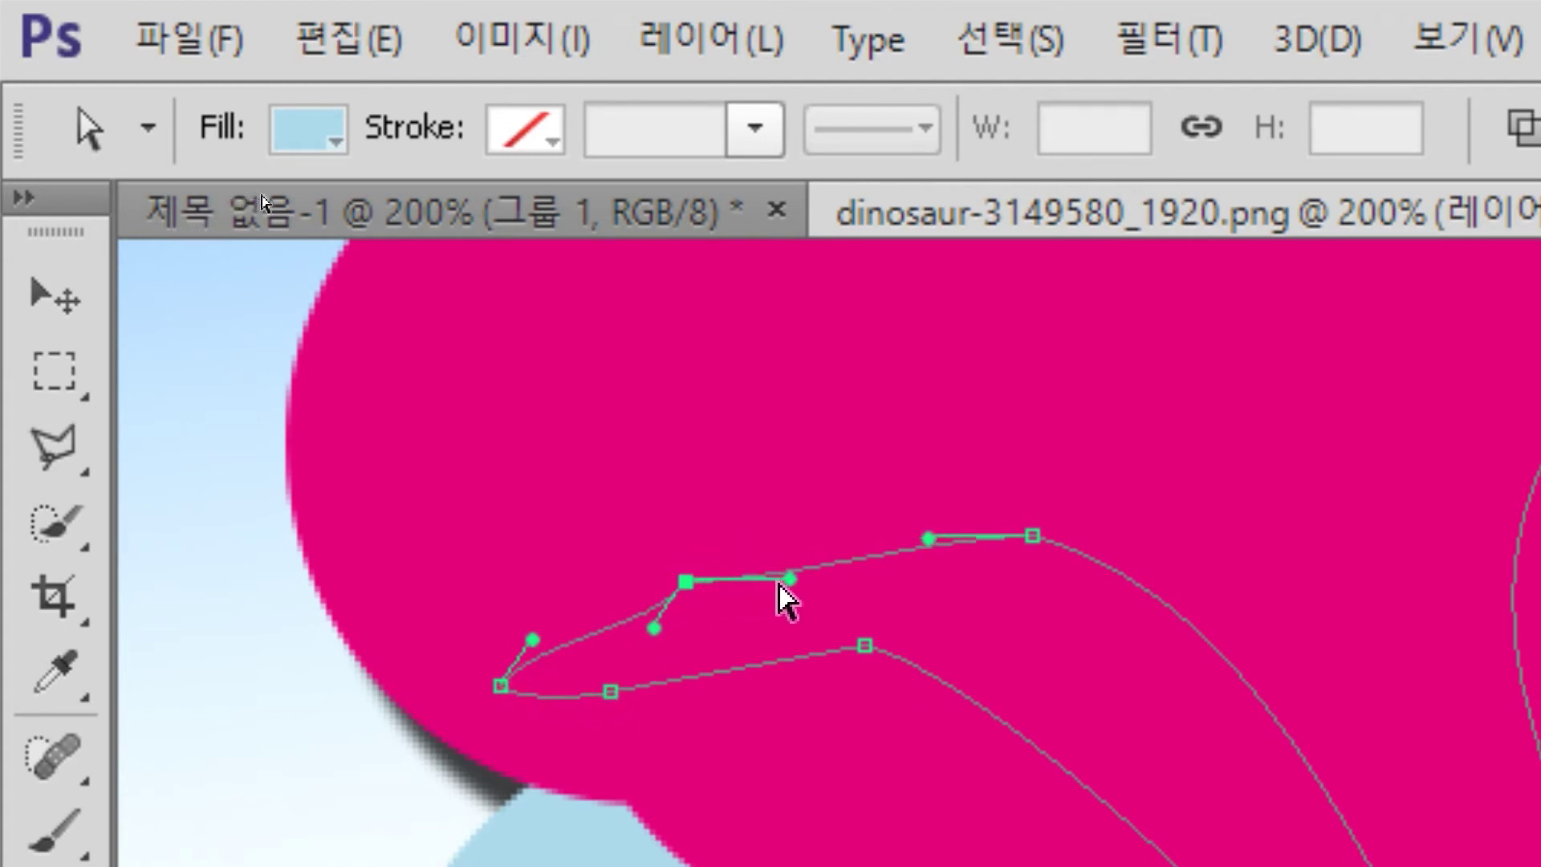
pyautogui.moveTo(790, 578); pyautogui.dragTo(798, 539)
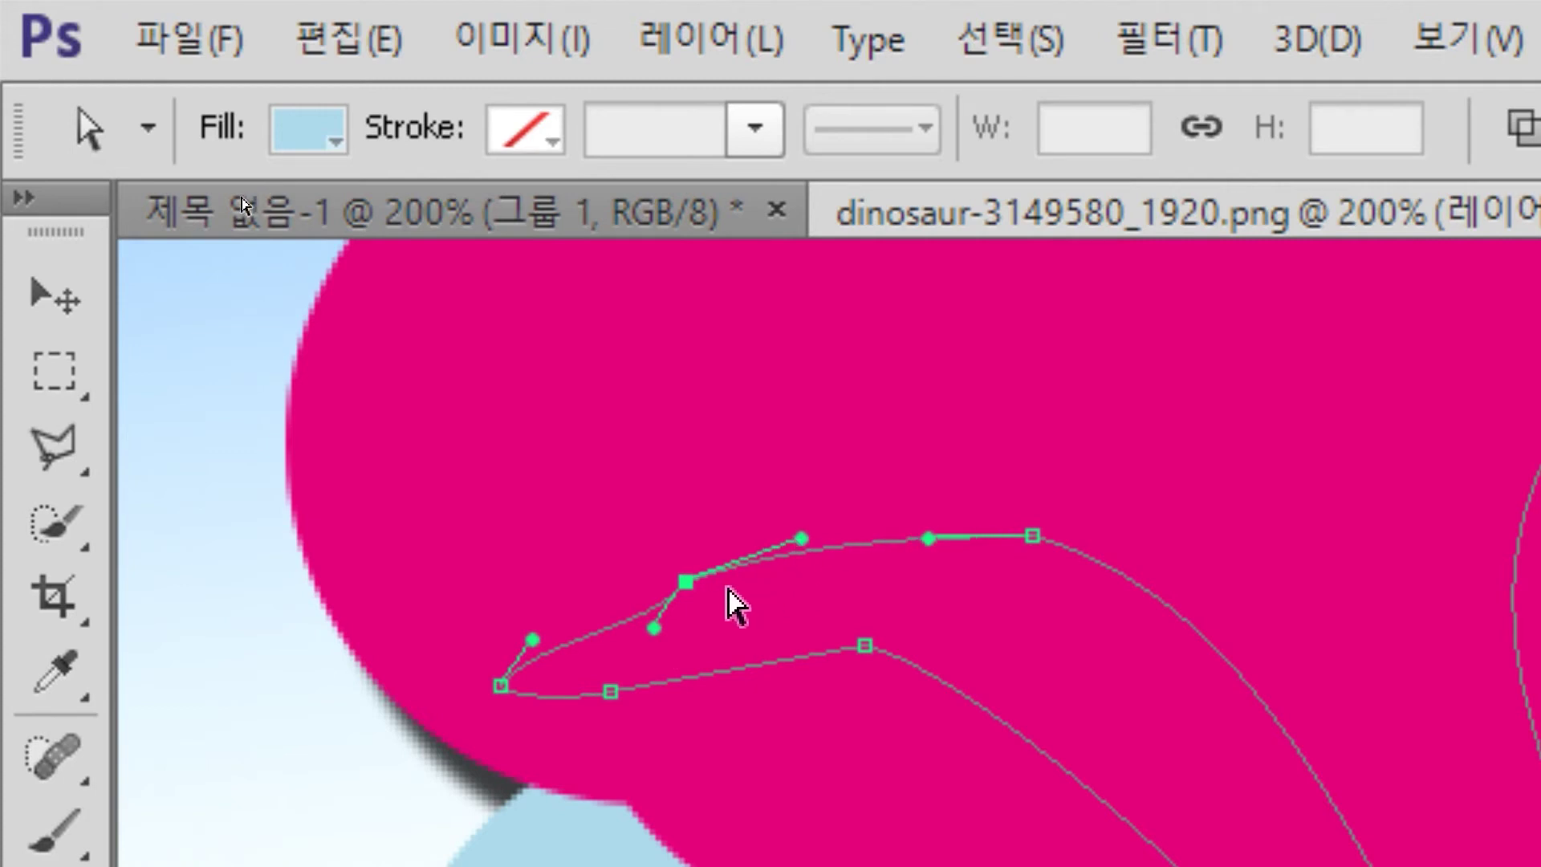
pyautogui.moveTo(654, 628); pyautogui.dragTo(626, 615)
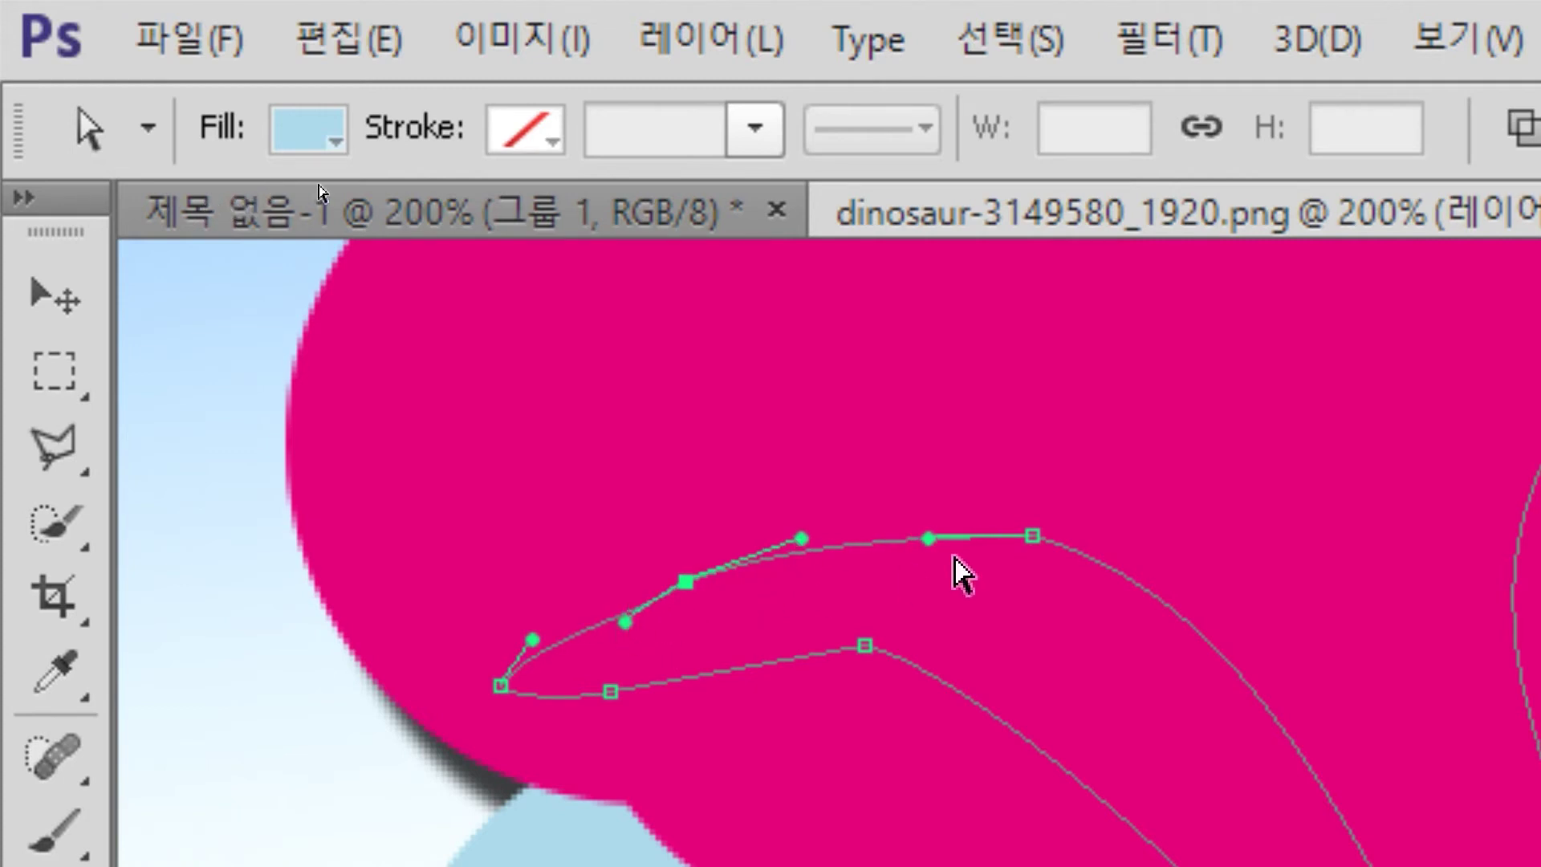
# - Move the anchor at the left branch's upper bend inward and down, and adjust its handles for a smooth curve
pyautogui.click(1033, 536)
pyautogui.moveTo(1033, 535); pyautogui.dragTo(974, 559)
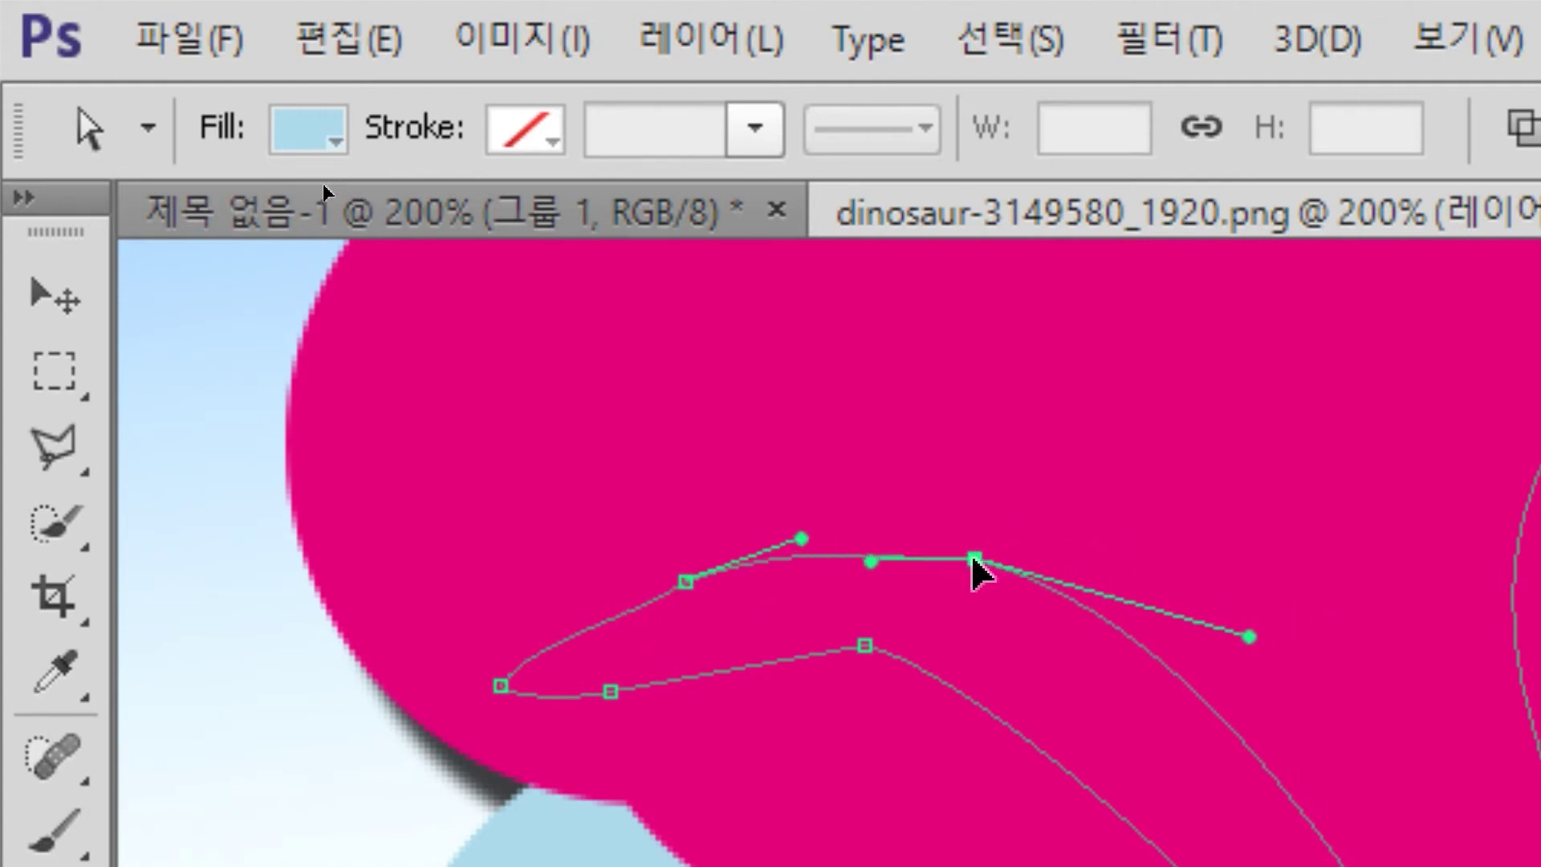
pyautogui.moveTo(1250, 636); pyautogui.dragTo(1217, 723)
pyautogui.moveTo(871, 562); pyautogui.dragTo(858, 536)
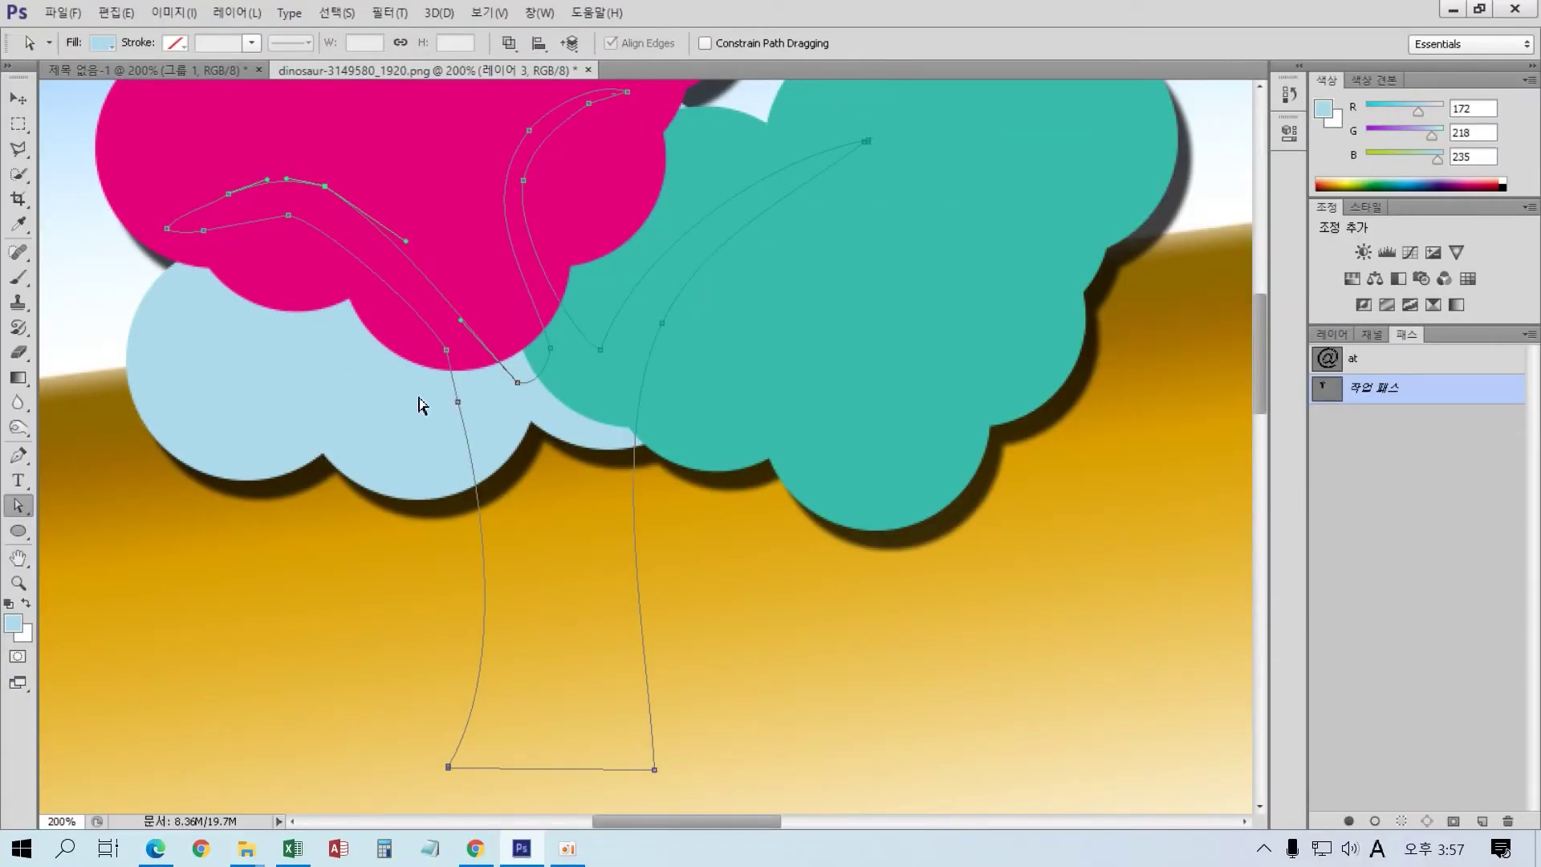
# - Move the upper anchor on the trunk's left edge inward and adjust the base handle to narrow the trunk
pyautogui.click(460, 406)
pyautogui.moveTo(460, 405); pyautogui.dragTo(492, 447)
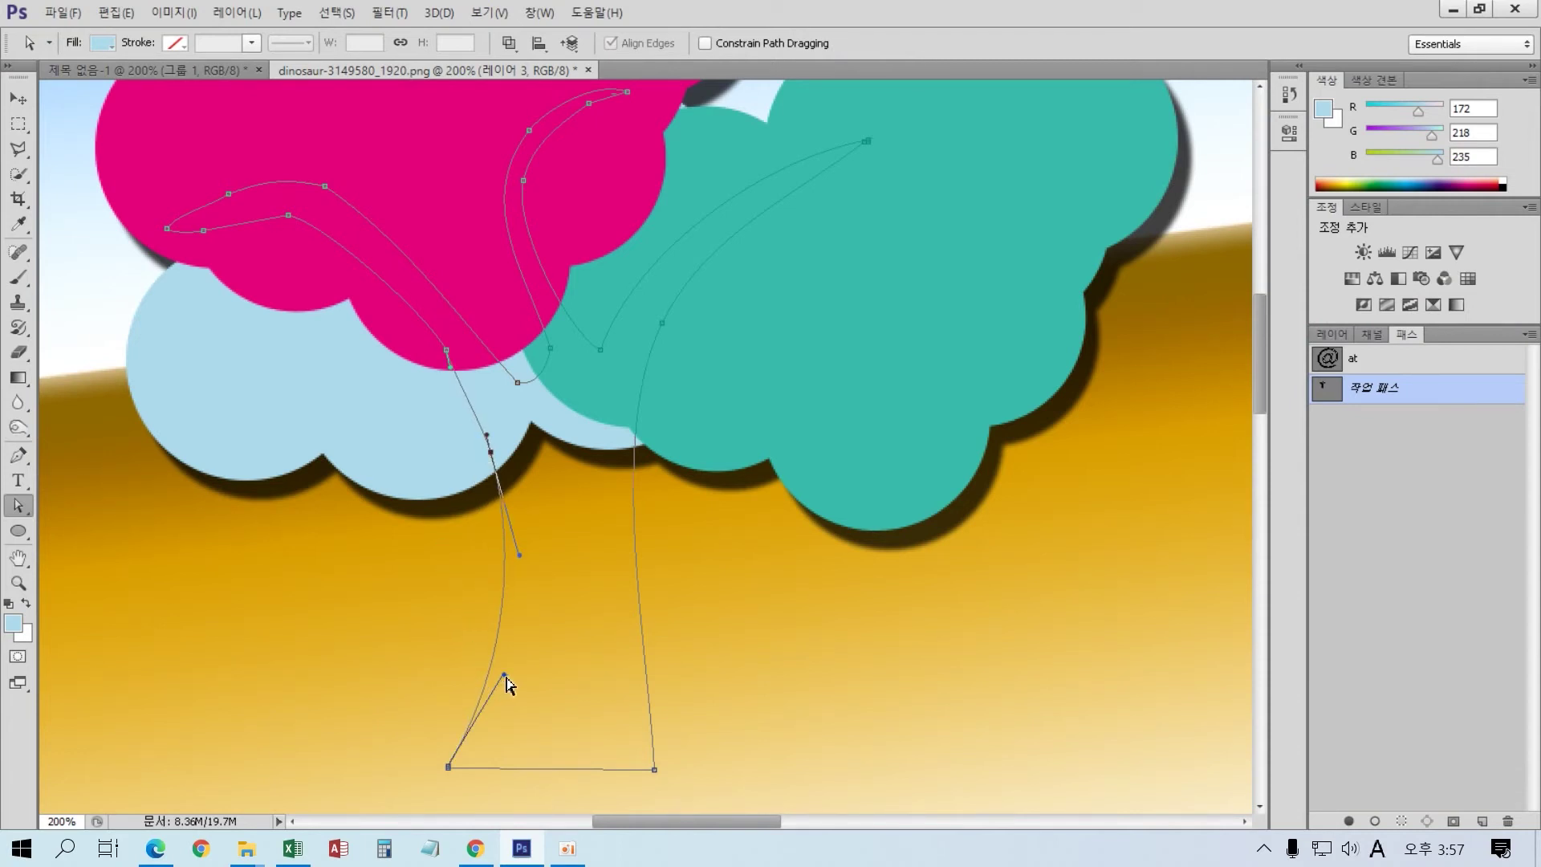
pyautogui.moveTo(504, 674); pyautogui.dragTo(522, 673)
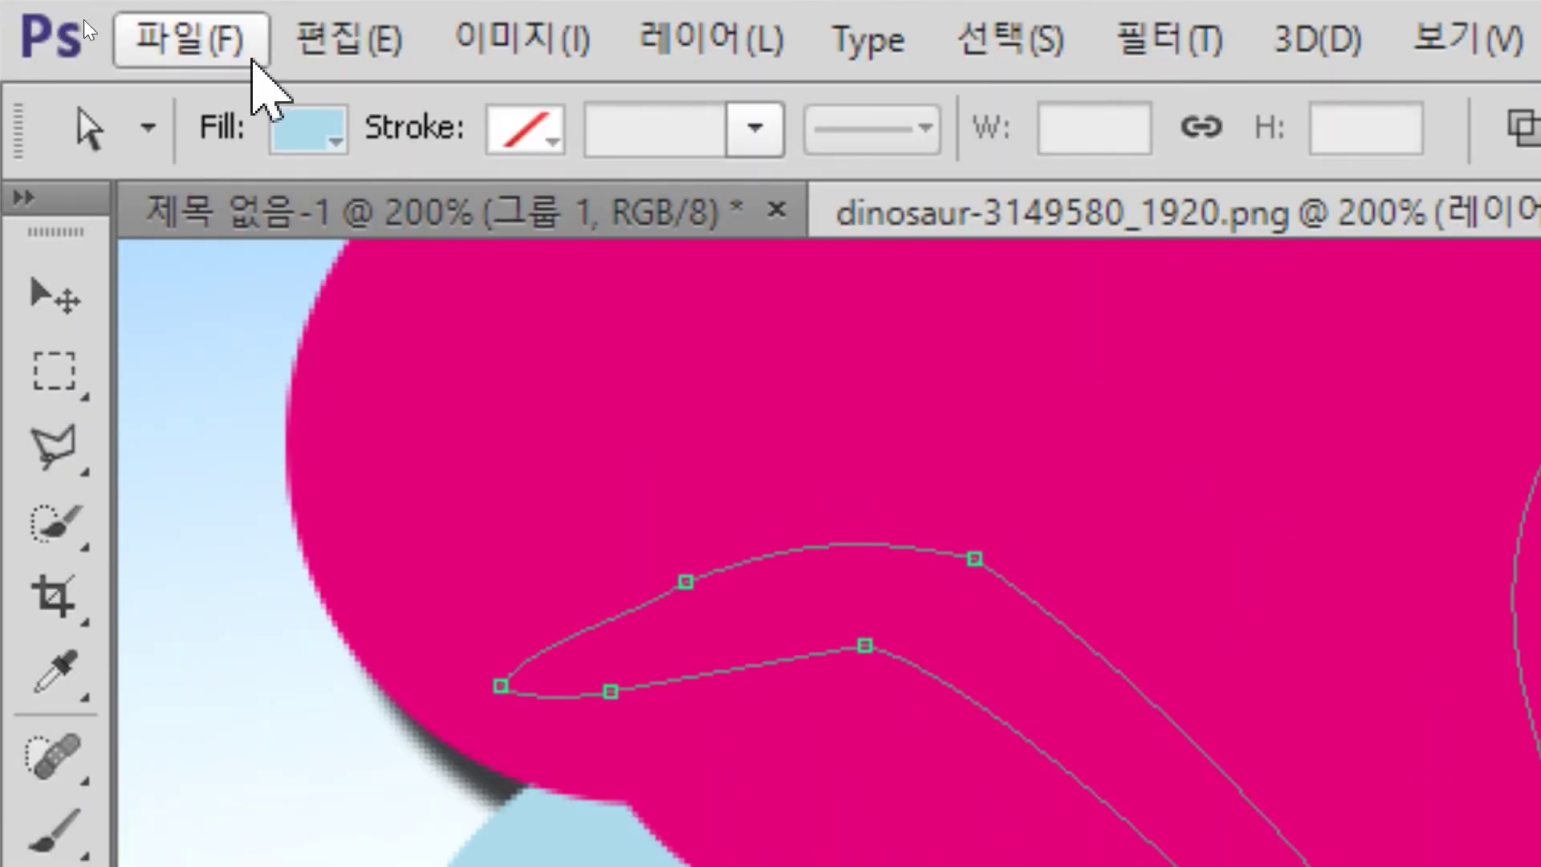
# - Define the trunk path as a custom shape named 모양 1, deselect the work path and return to the layers
pyautogui.click(356, 32)
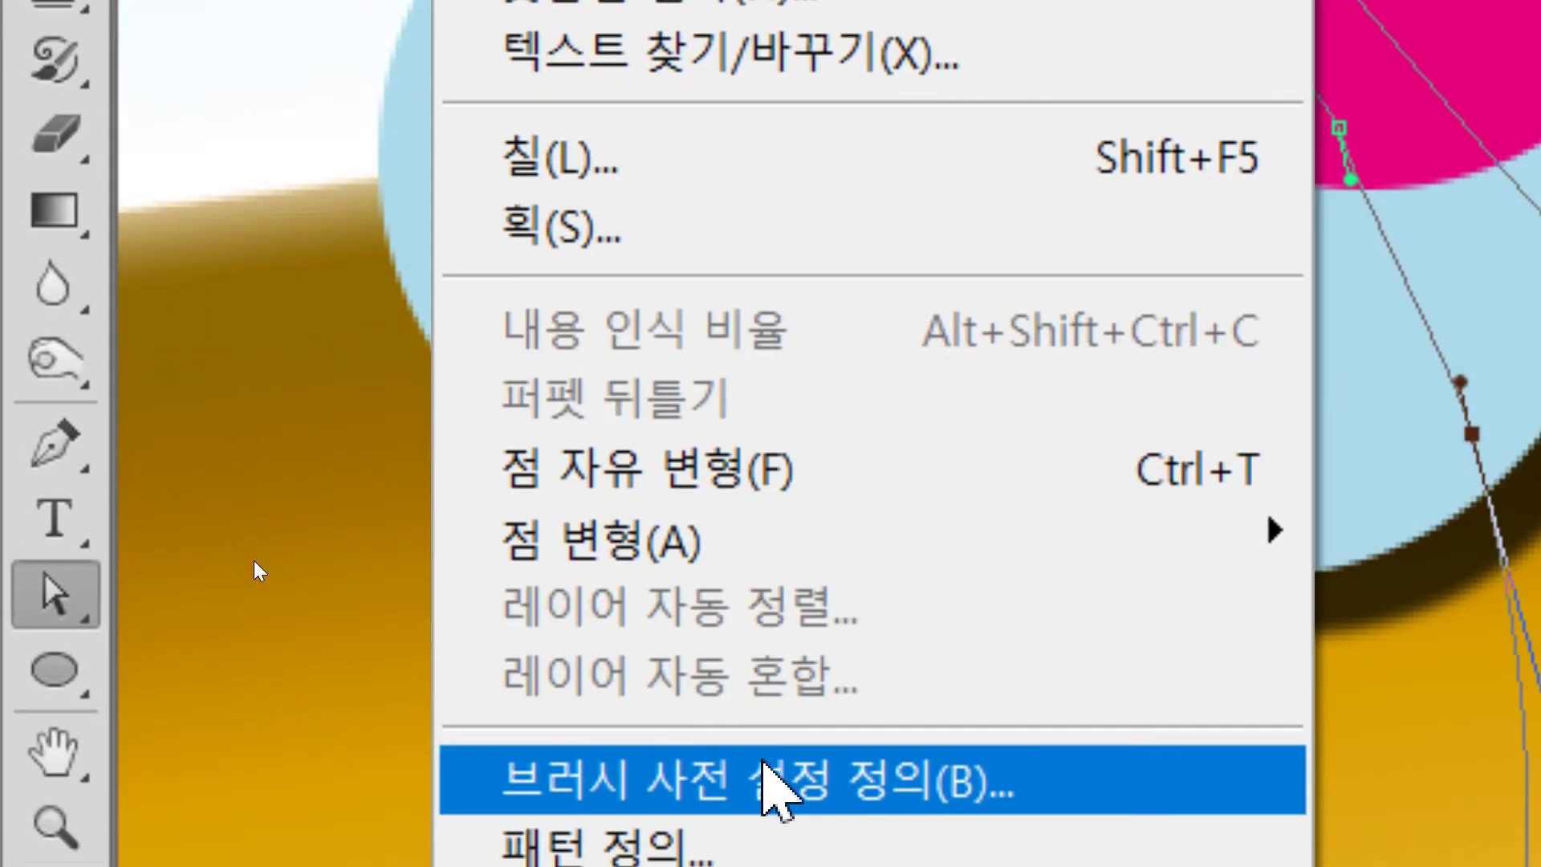
pyautogui.moveTo(795, 771)
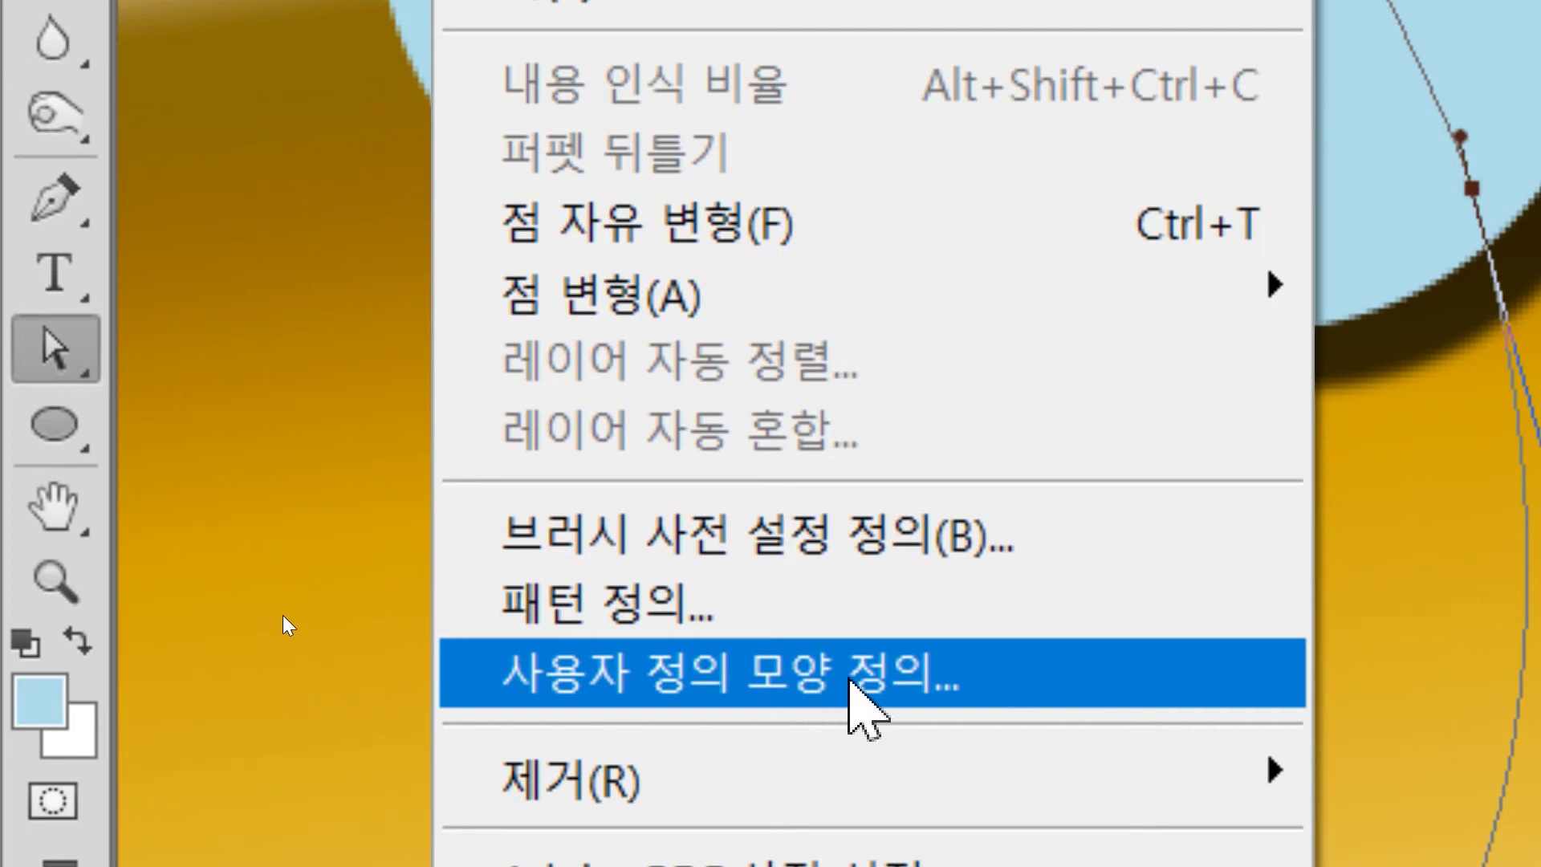
pyautogui.click(849, 680)
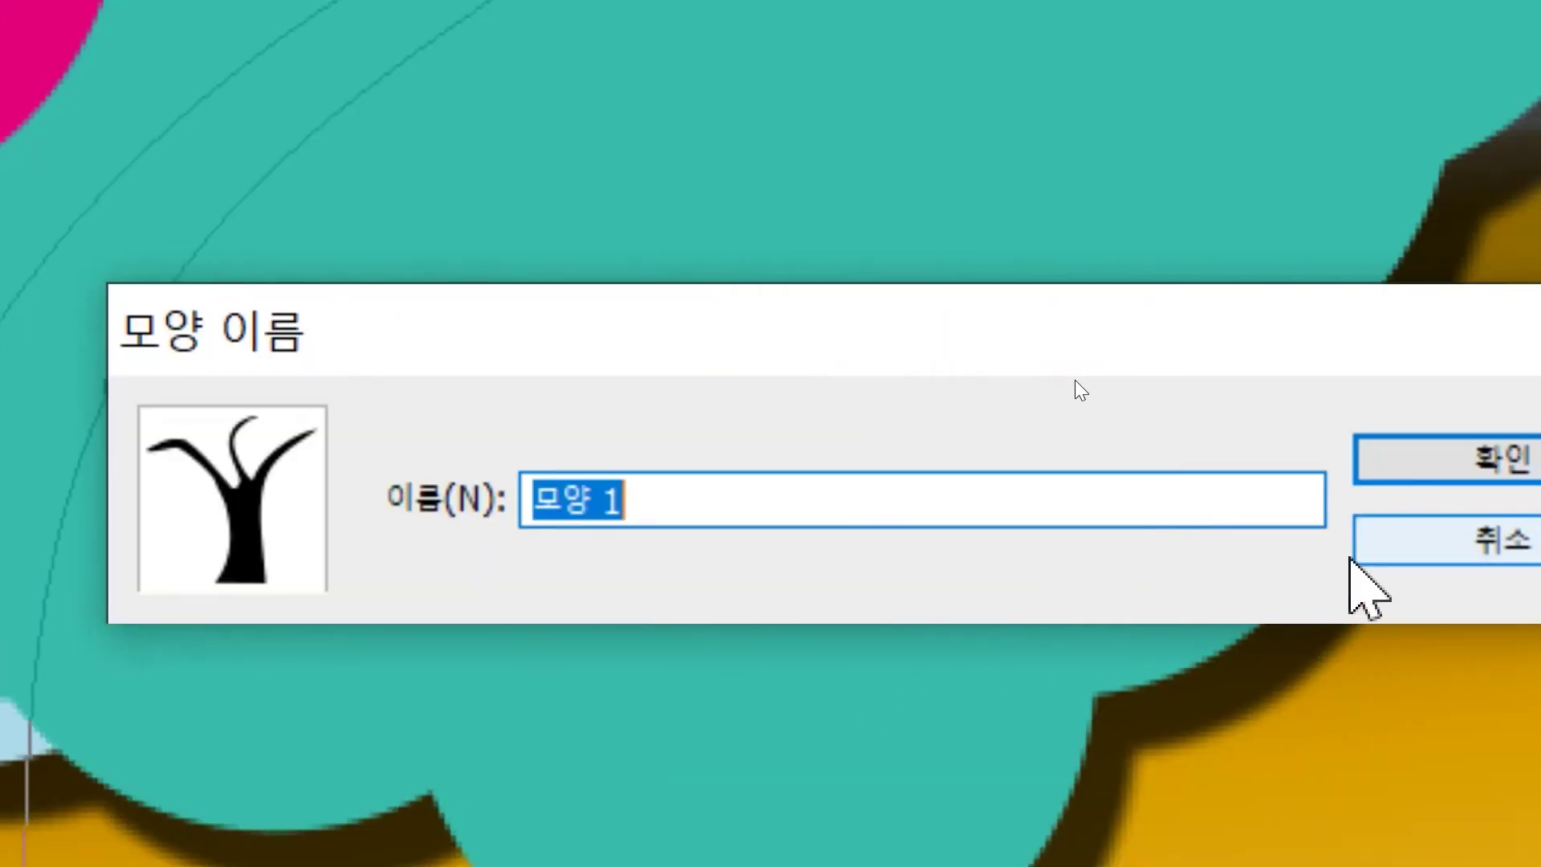
pyautogui.click(1428, 475)
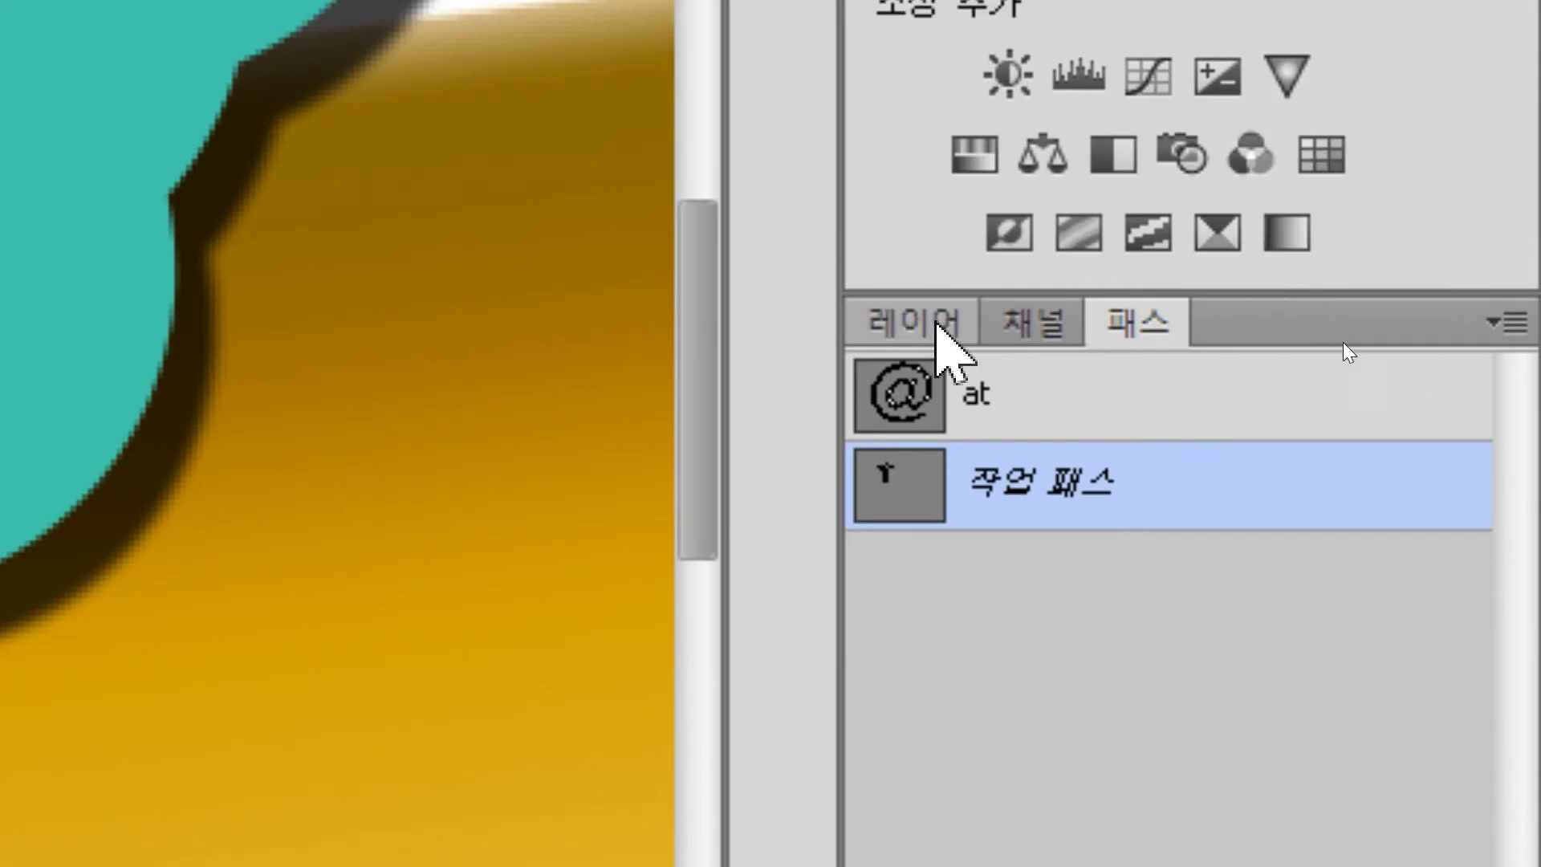
pyautogui.click(1072, 634)
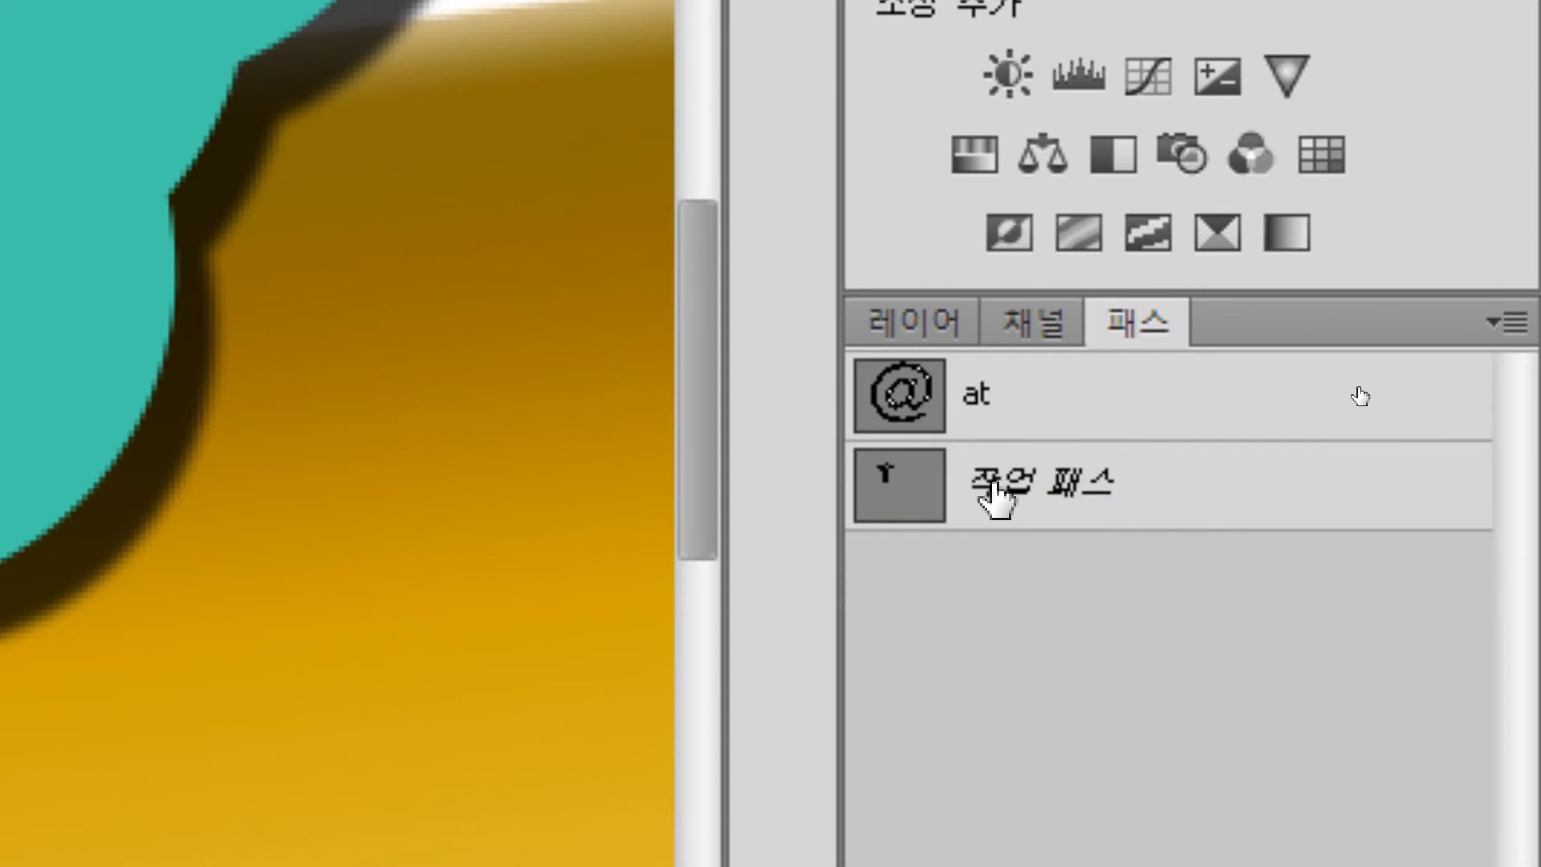
pyautogui.click(907, 325)
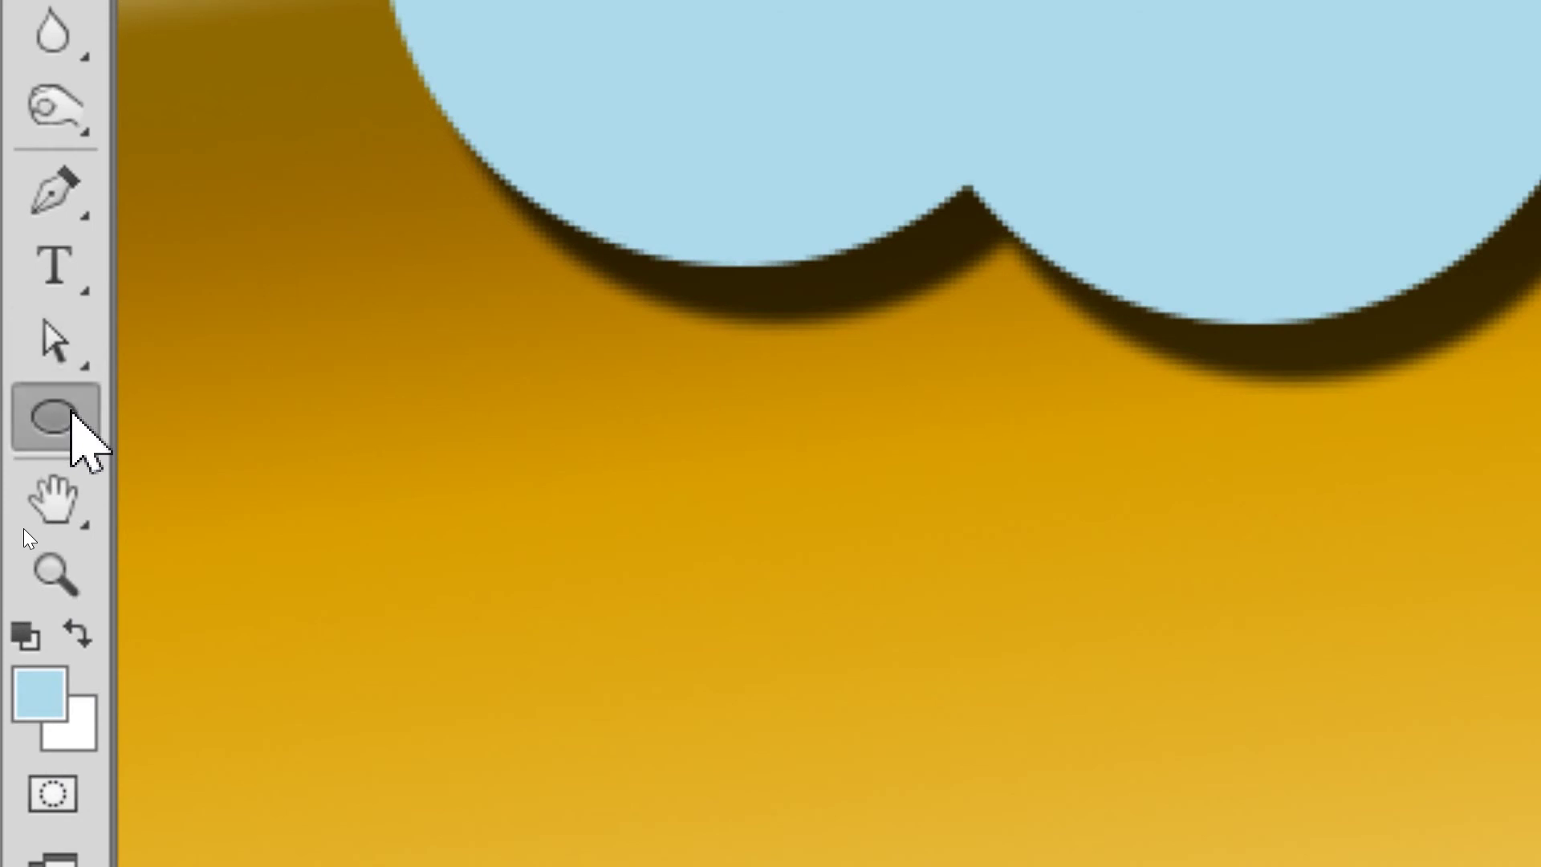
# - Draw the saved tree-trunk custom shape over the lower foliage, about 198 px wide and 270 px high
pyautogui.click(72, 413)
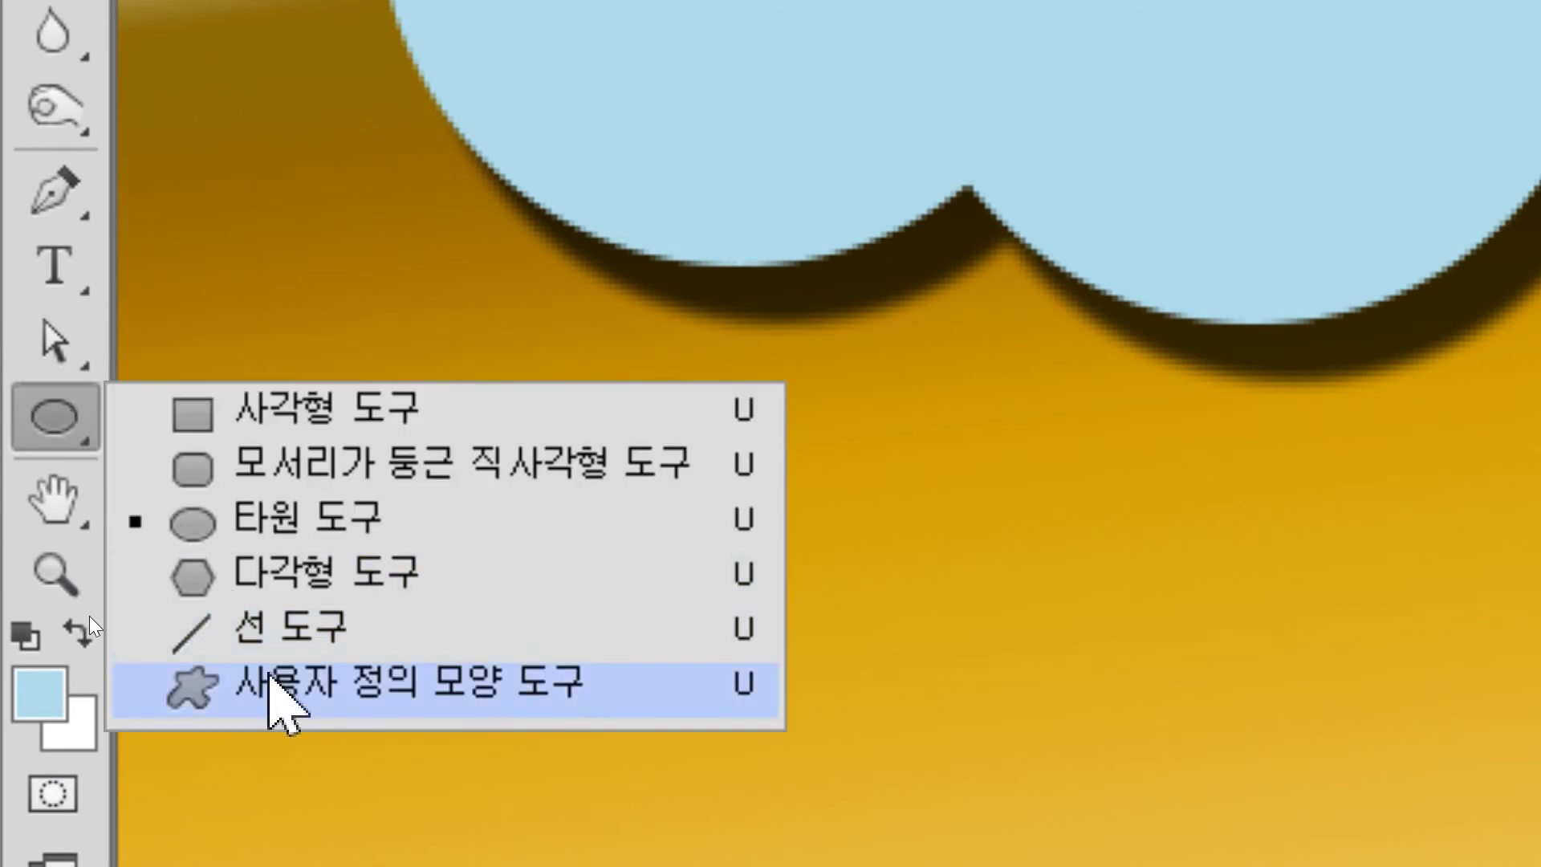
pyautogui.click(270, 679)
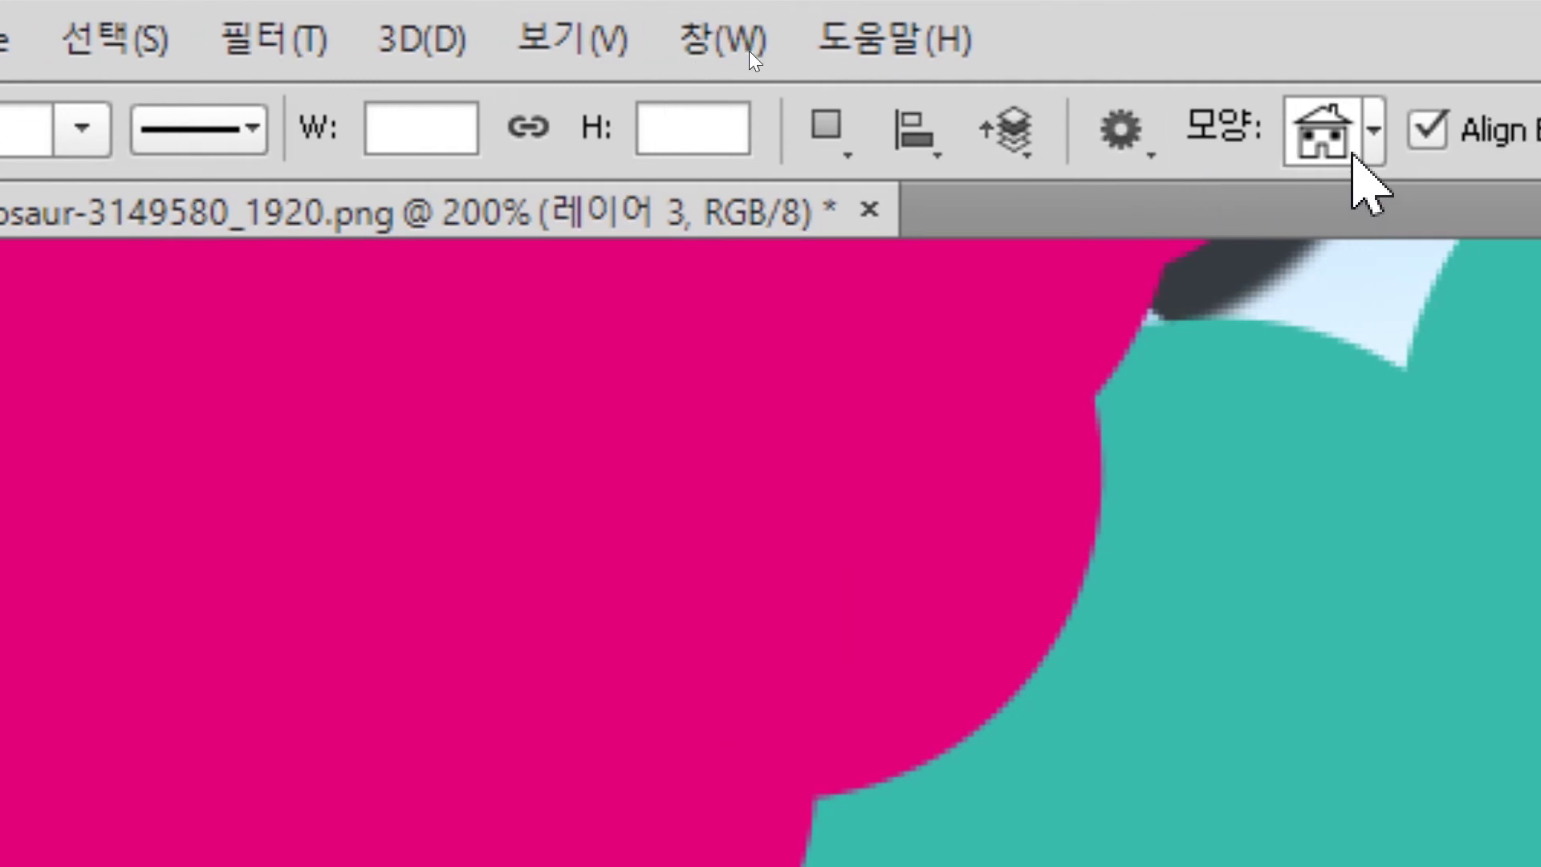
pyautogui.click(1434, 129)
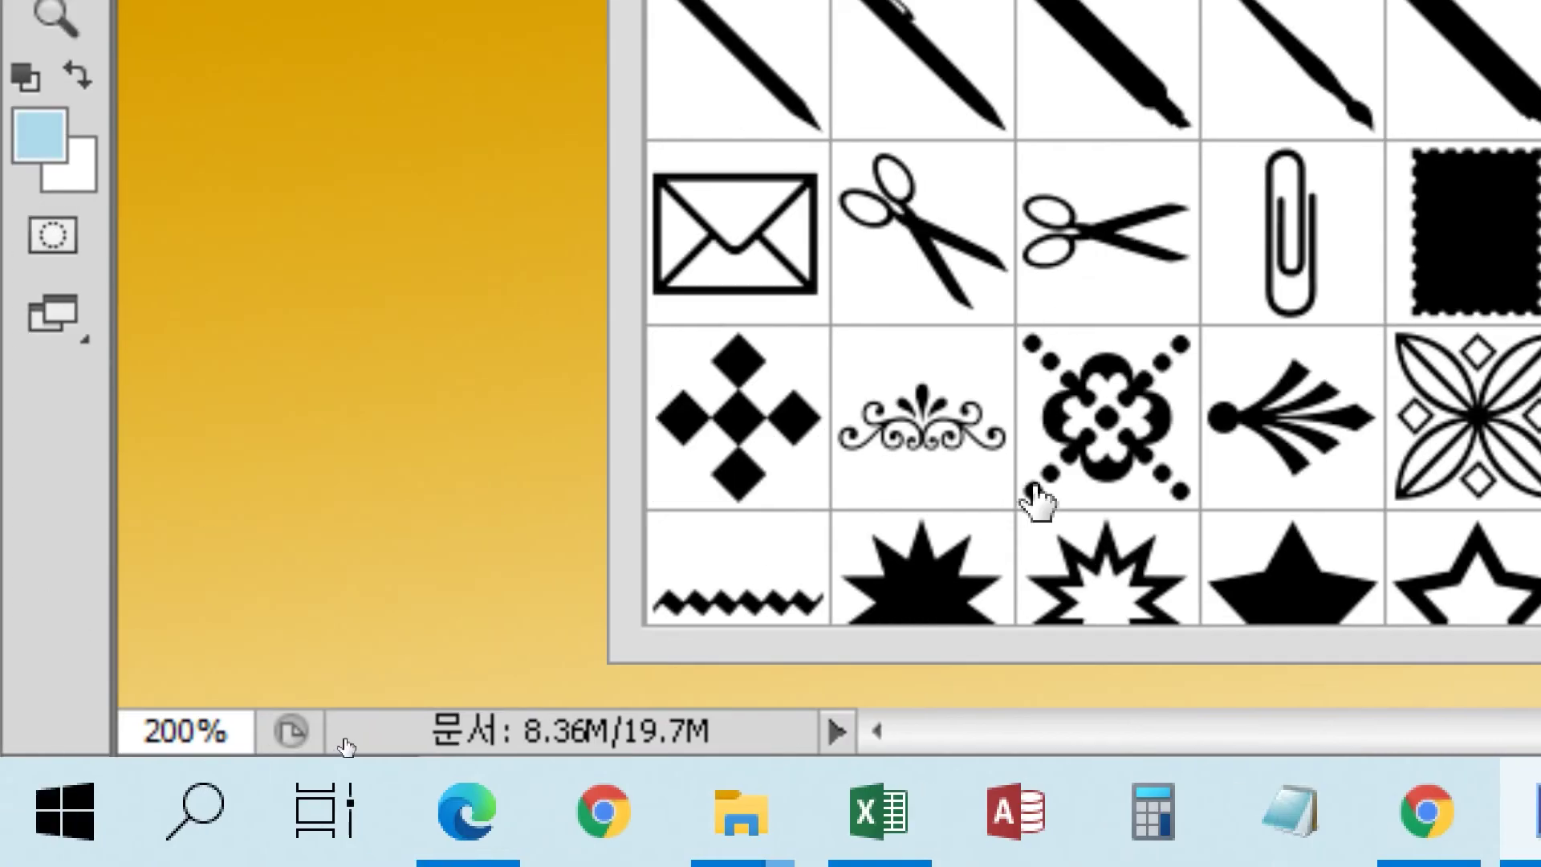
pyautogui.scroll(-5, 1393, 492)
pyautogui.scroll(-4, 1353, 527)
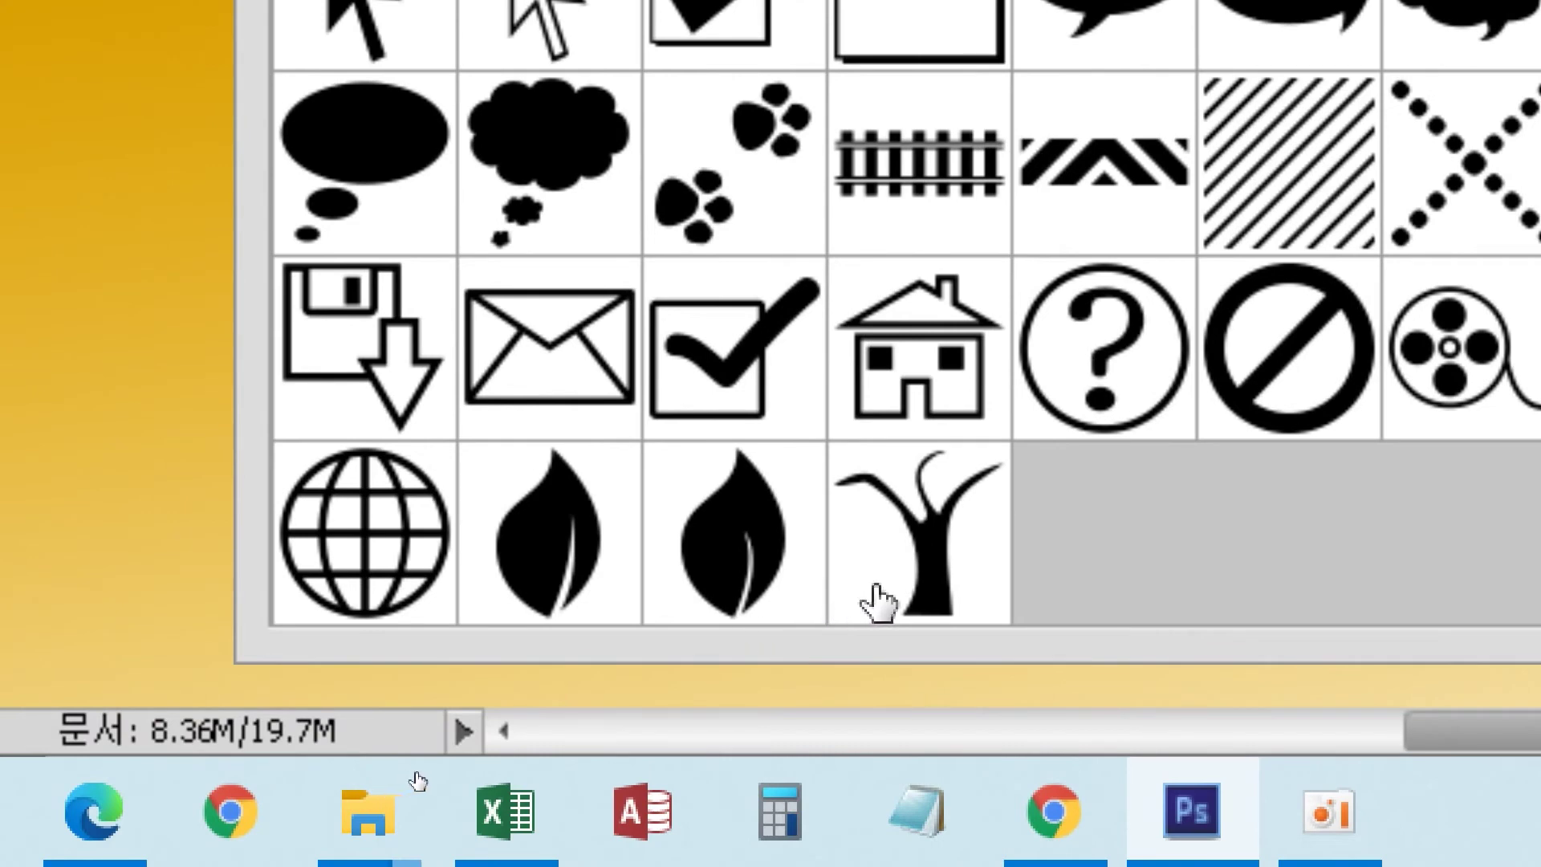
pyautogui.click(913, 582)
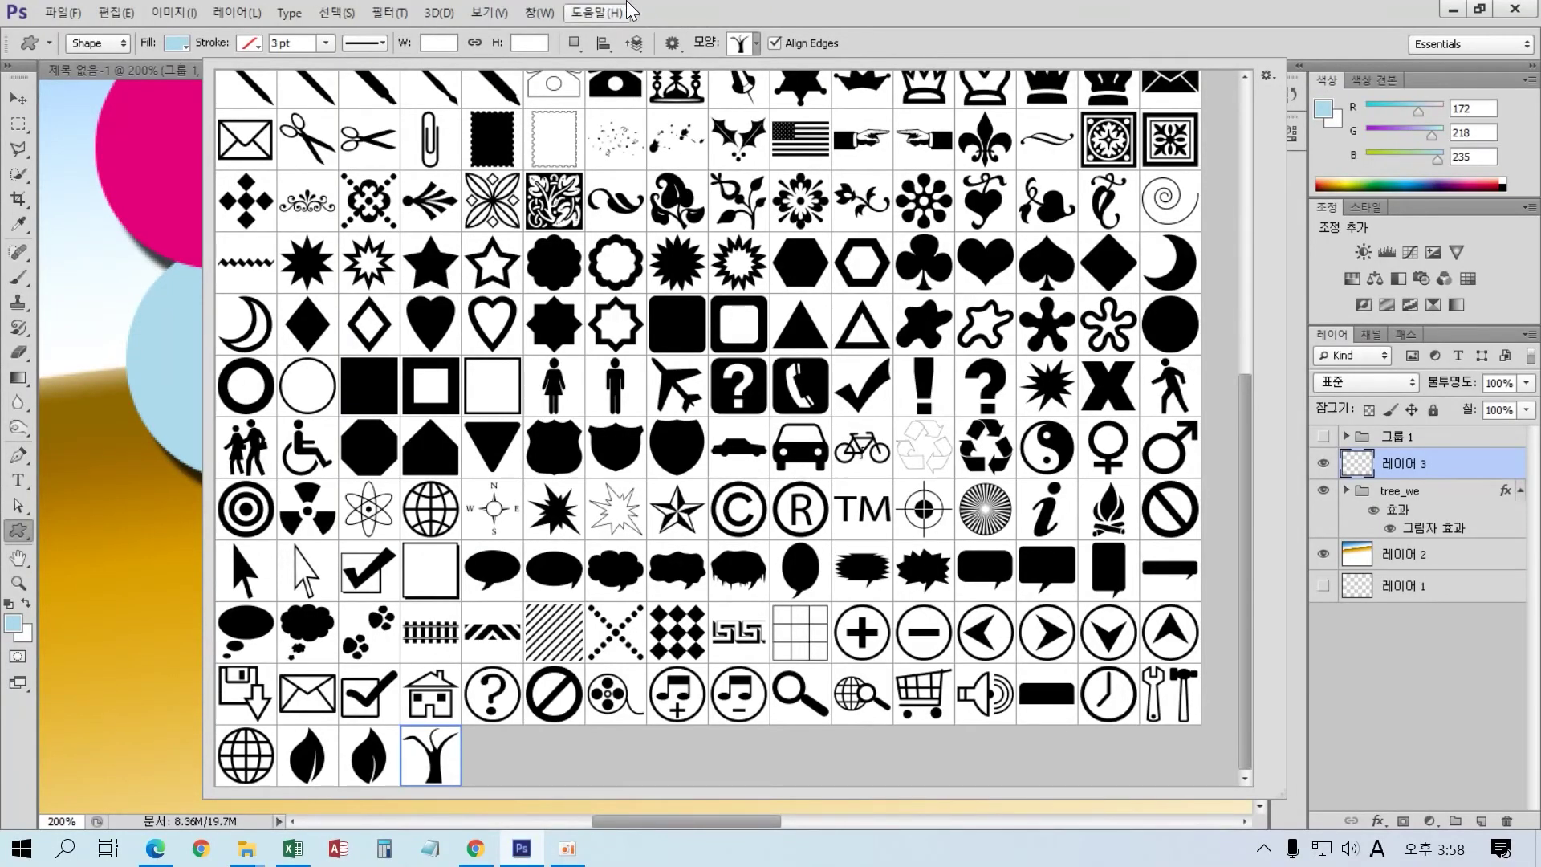
pyautogui.click(751, 1)
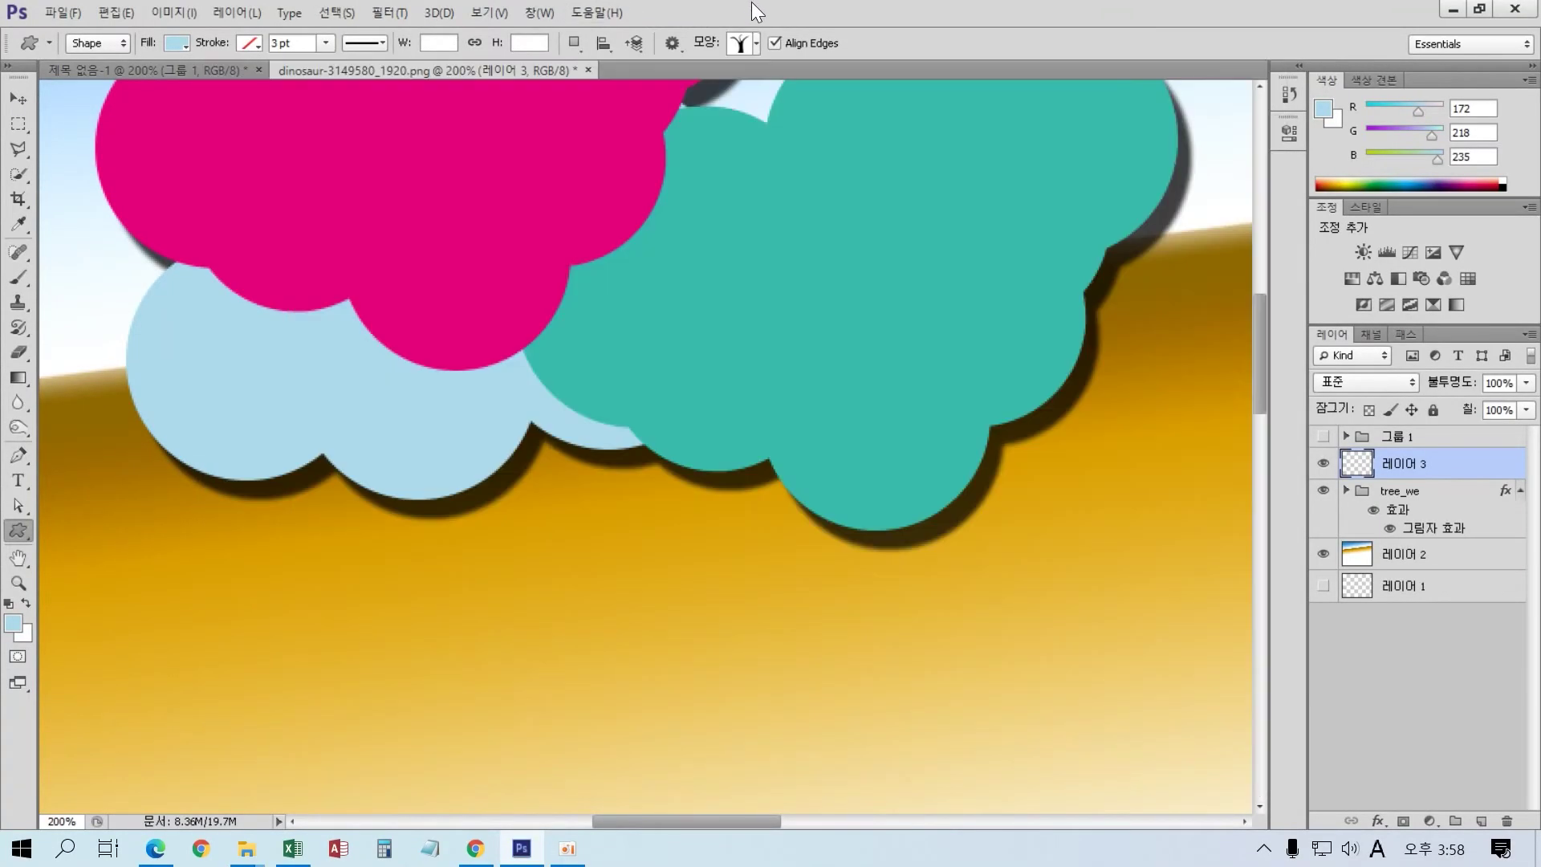
pyautogui.moveTo(406, 249); pyautogui.dragTo(785, 769)
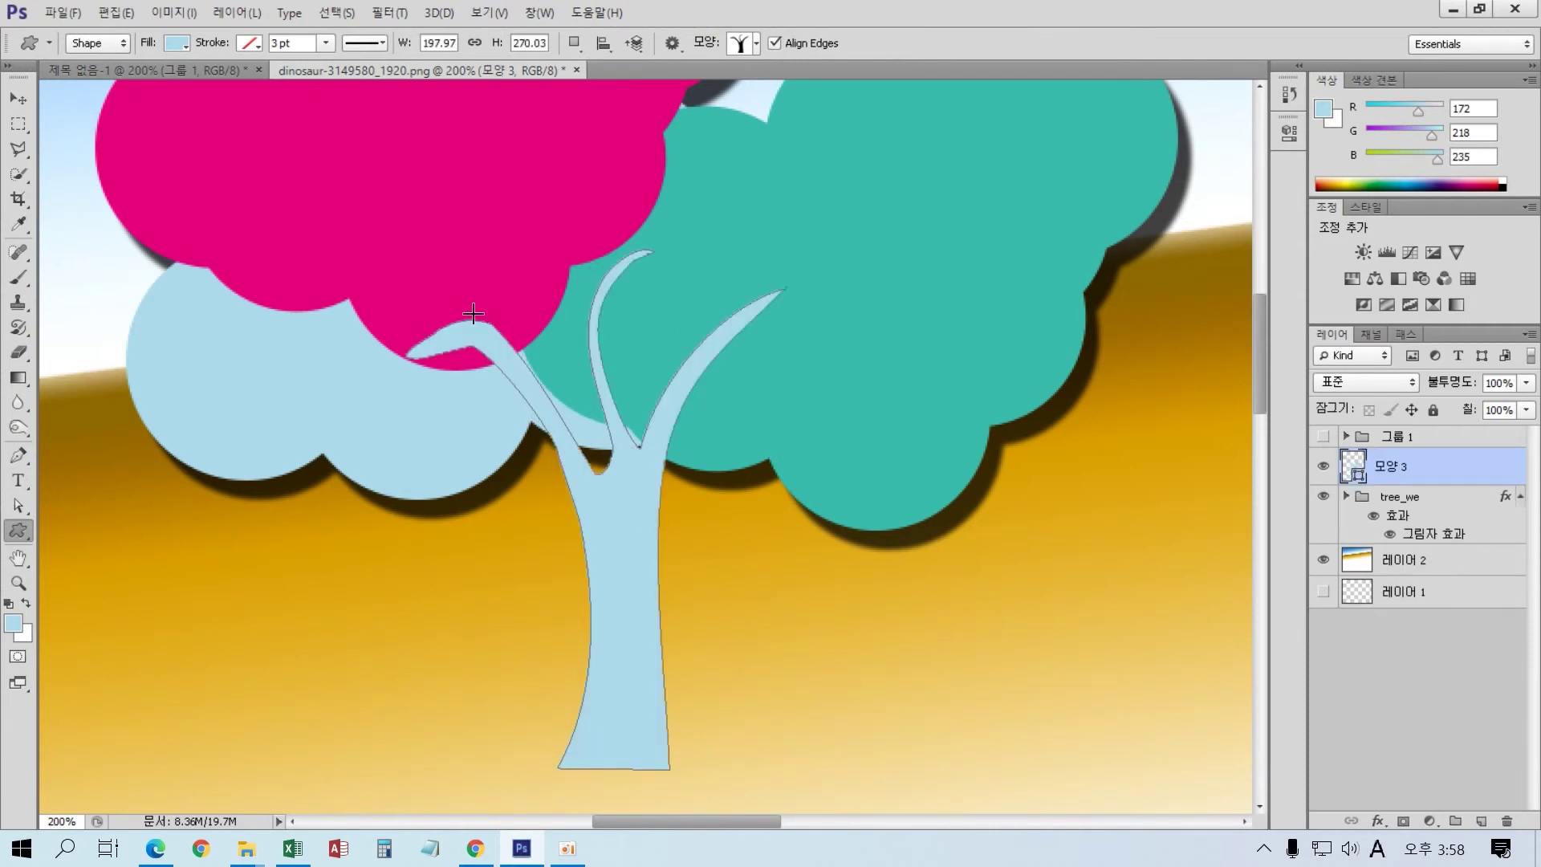
# - Fill the tree-trunk shape with dark brown
pyautogui.click(176, 42)
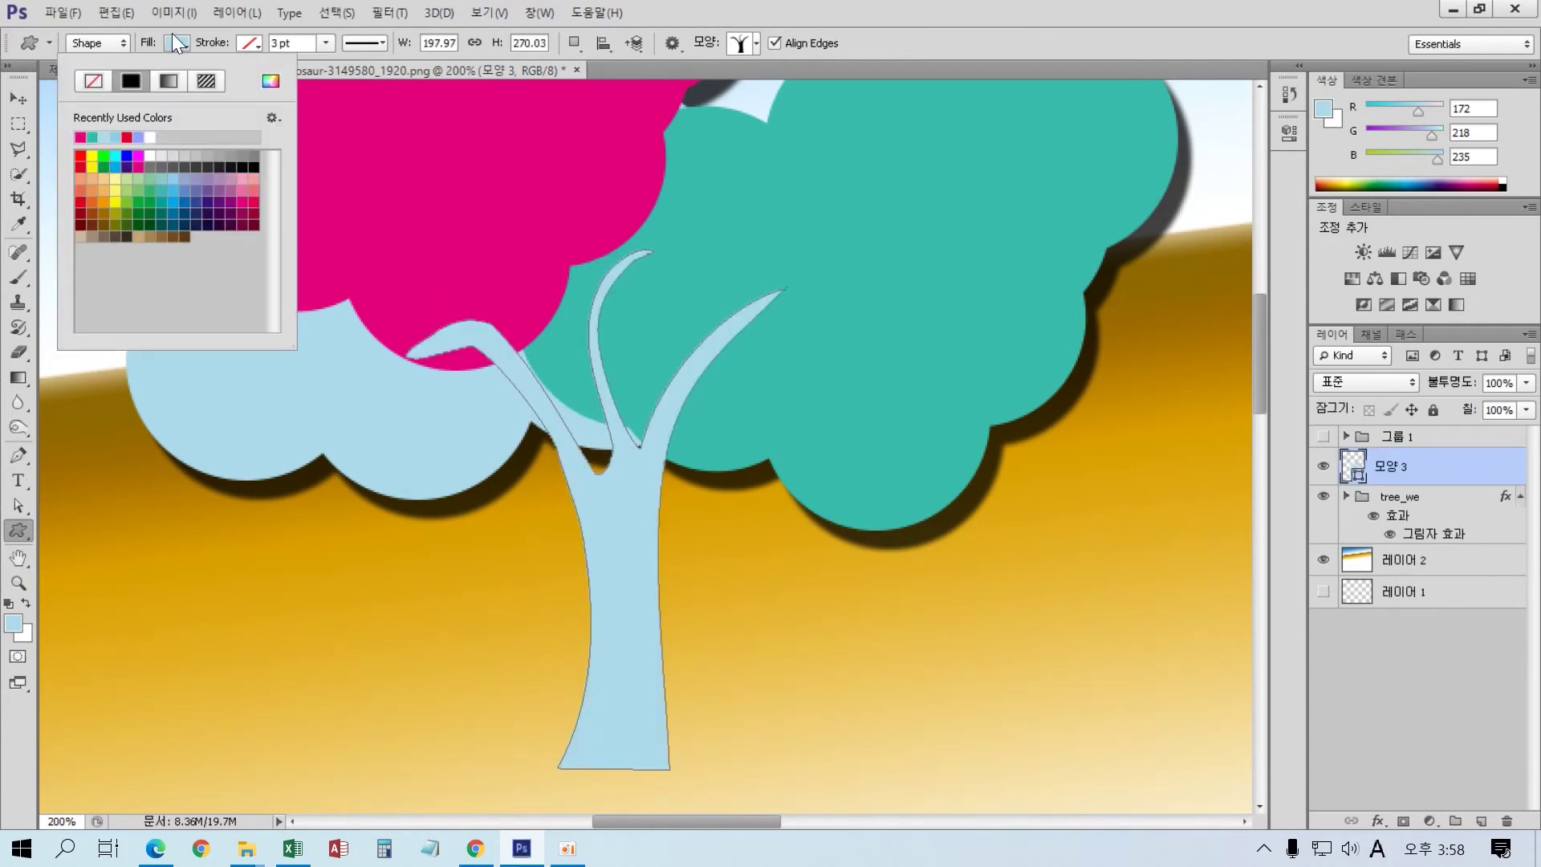
pyautogui.click(168, 234)
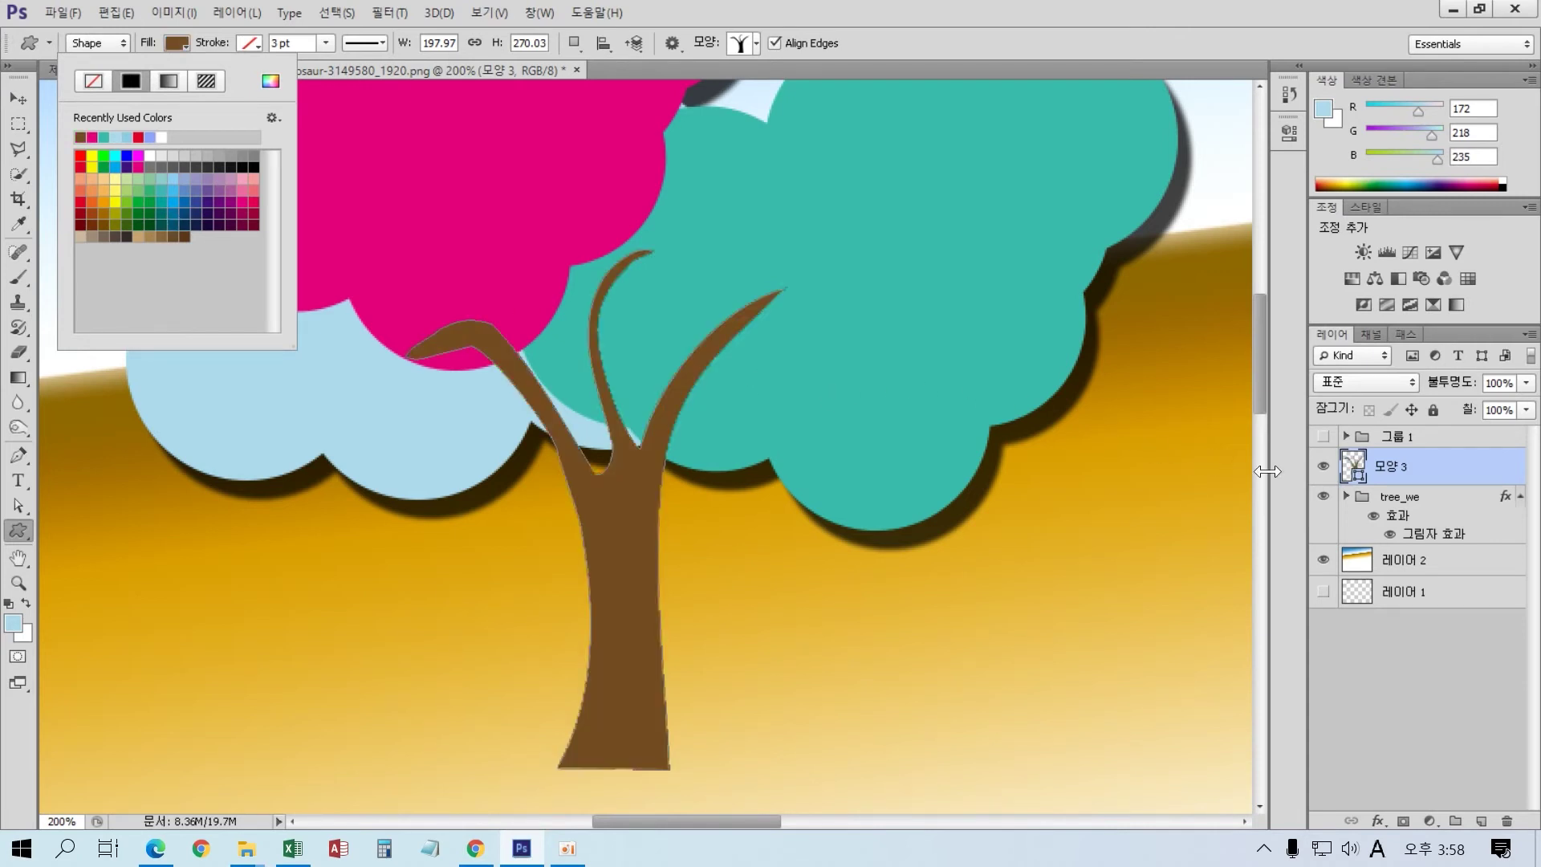
pyautogui.click(1387, 481)
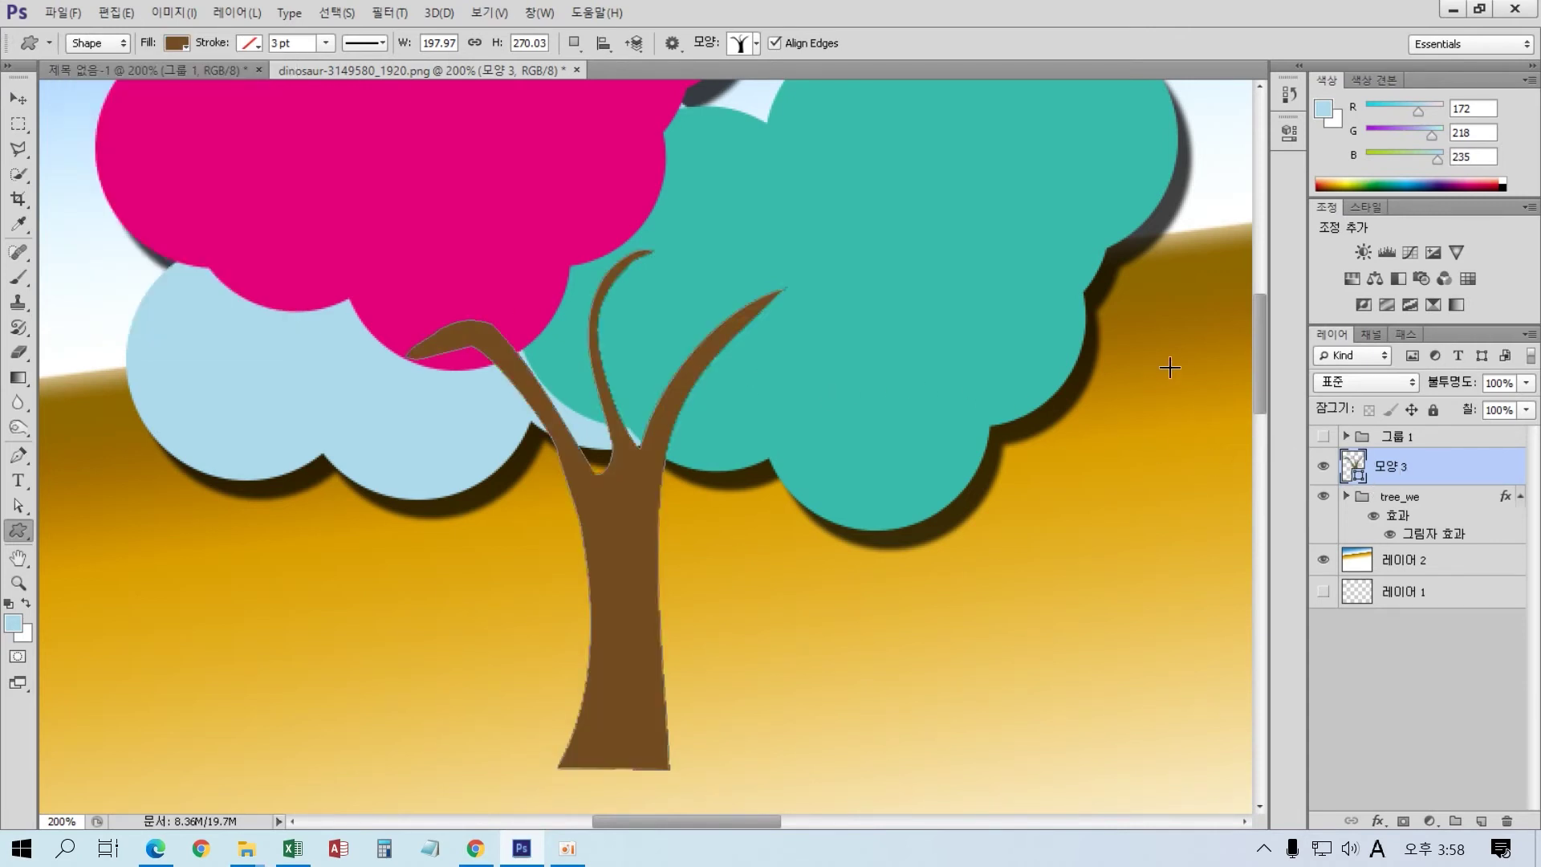
pyautogui.scroll(4, 1169, 368)
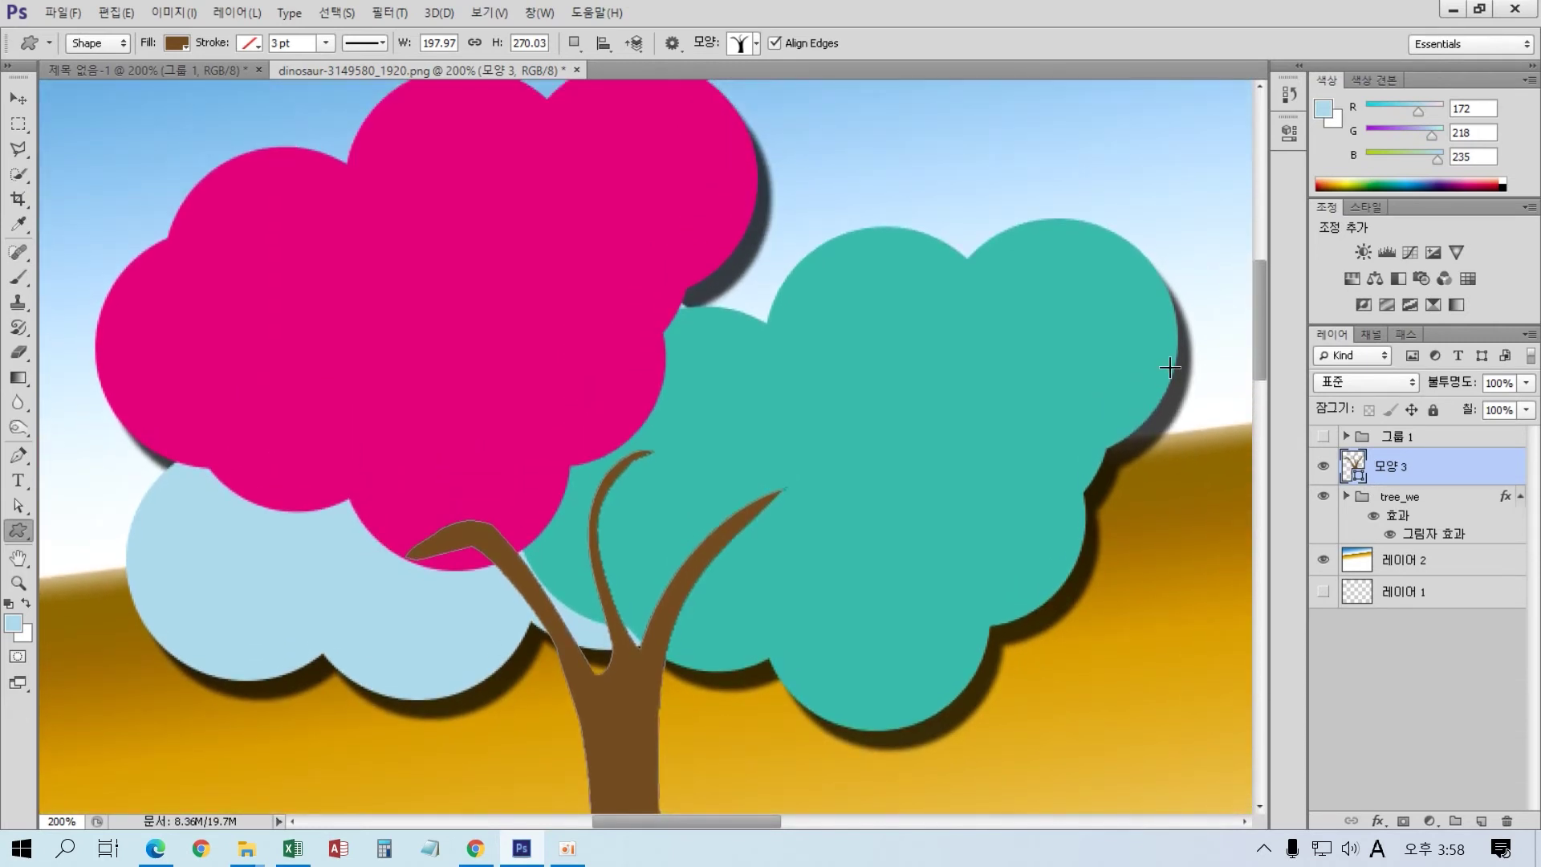
pyautogui.scroll(1, 1169, 367)
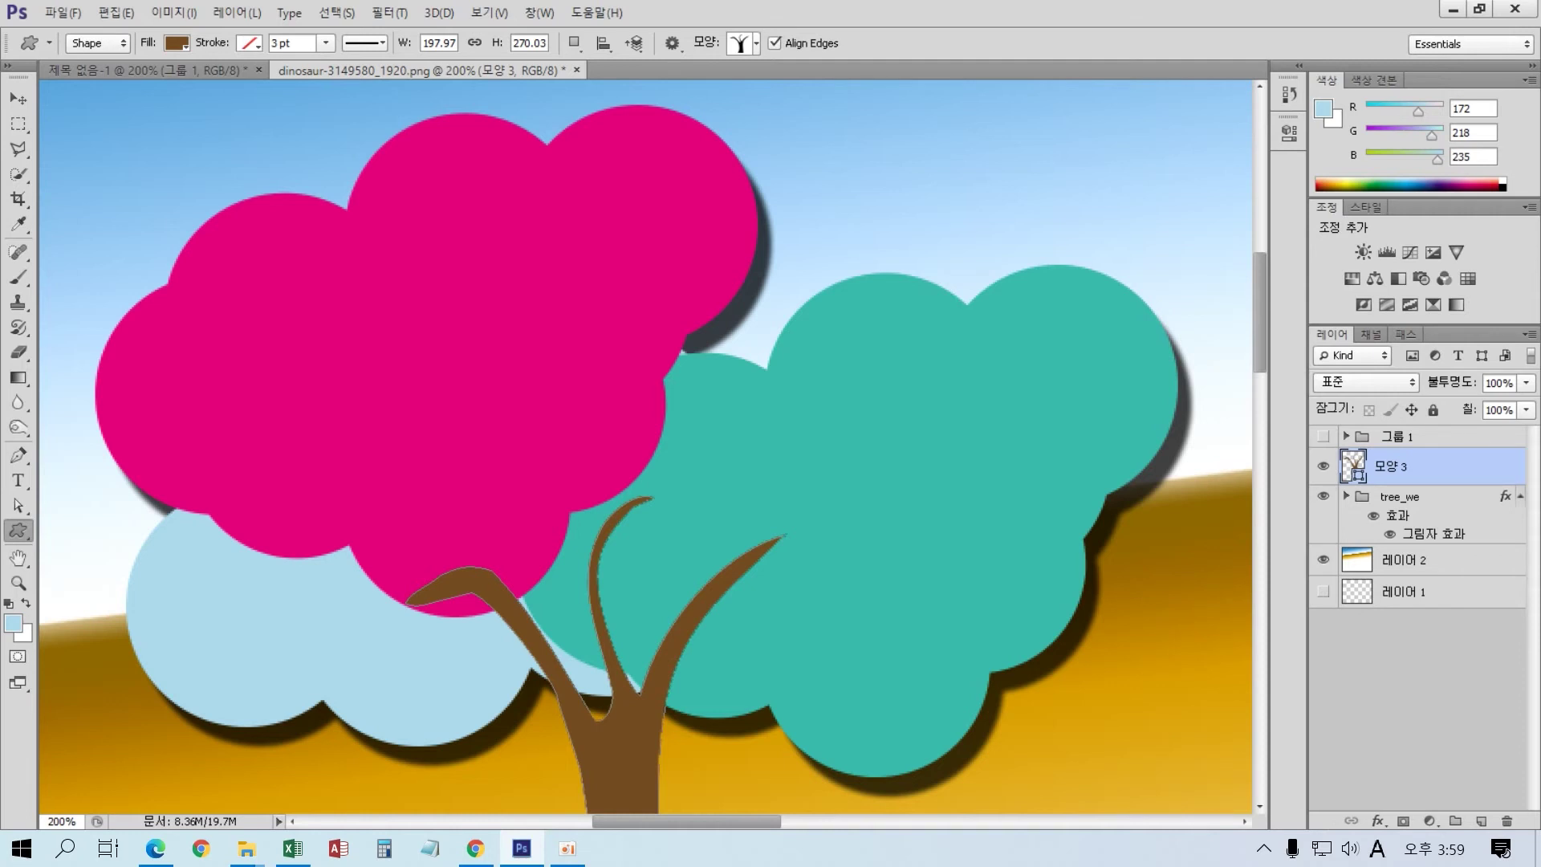
# - Check the leaf pattern in the GP12-1A(A4).pdf reference in the browser, then choose Photoshop's broad jagged-edged leaf as the custom shape
pyautogui.hotkey('alt', 'Tab')
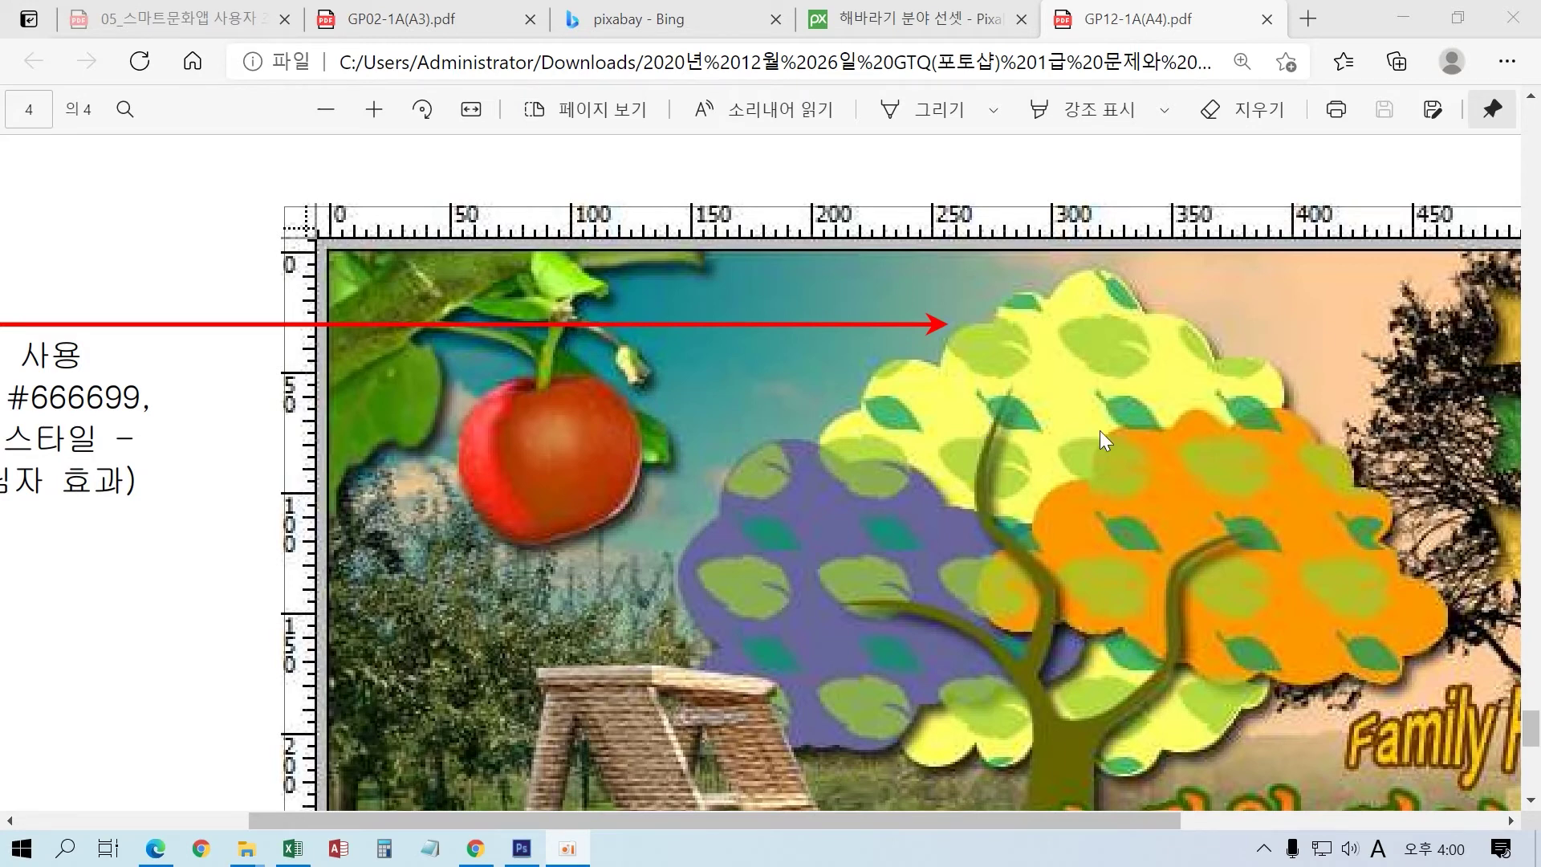
pyautogui.hotkey('alt', 'Tab')
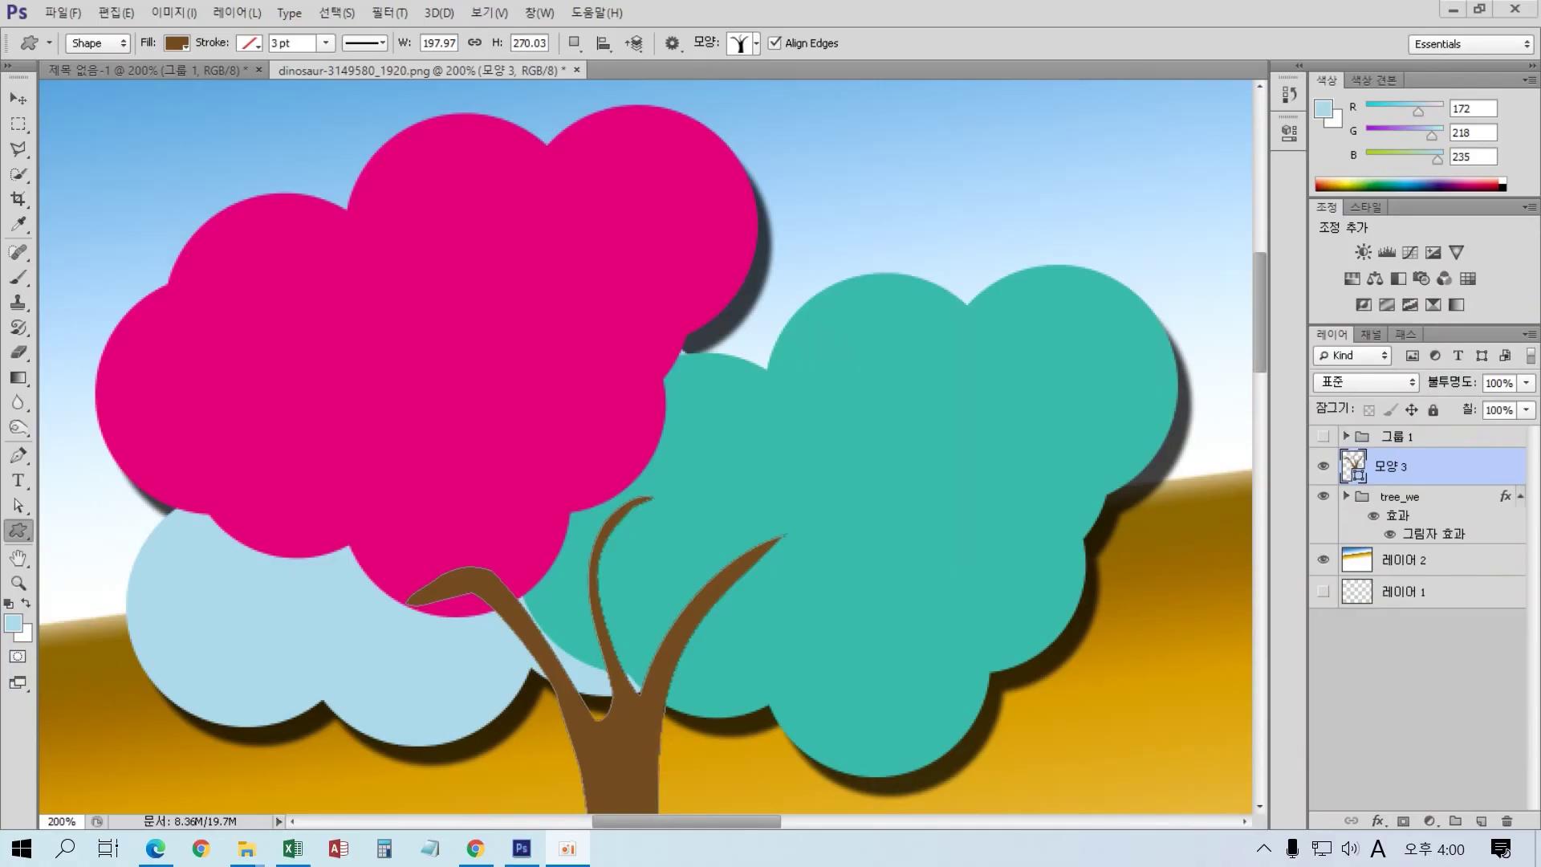
pyautogui.click(759, 50)
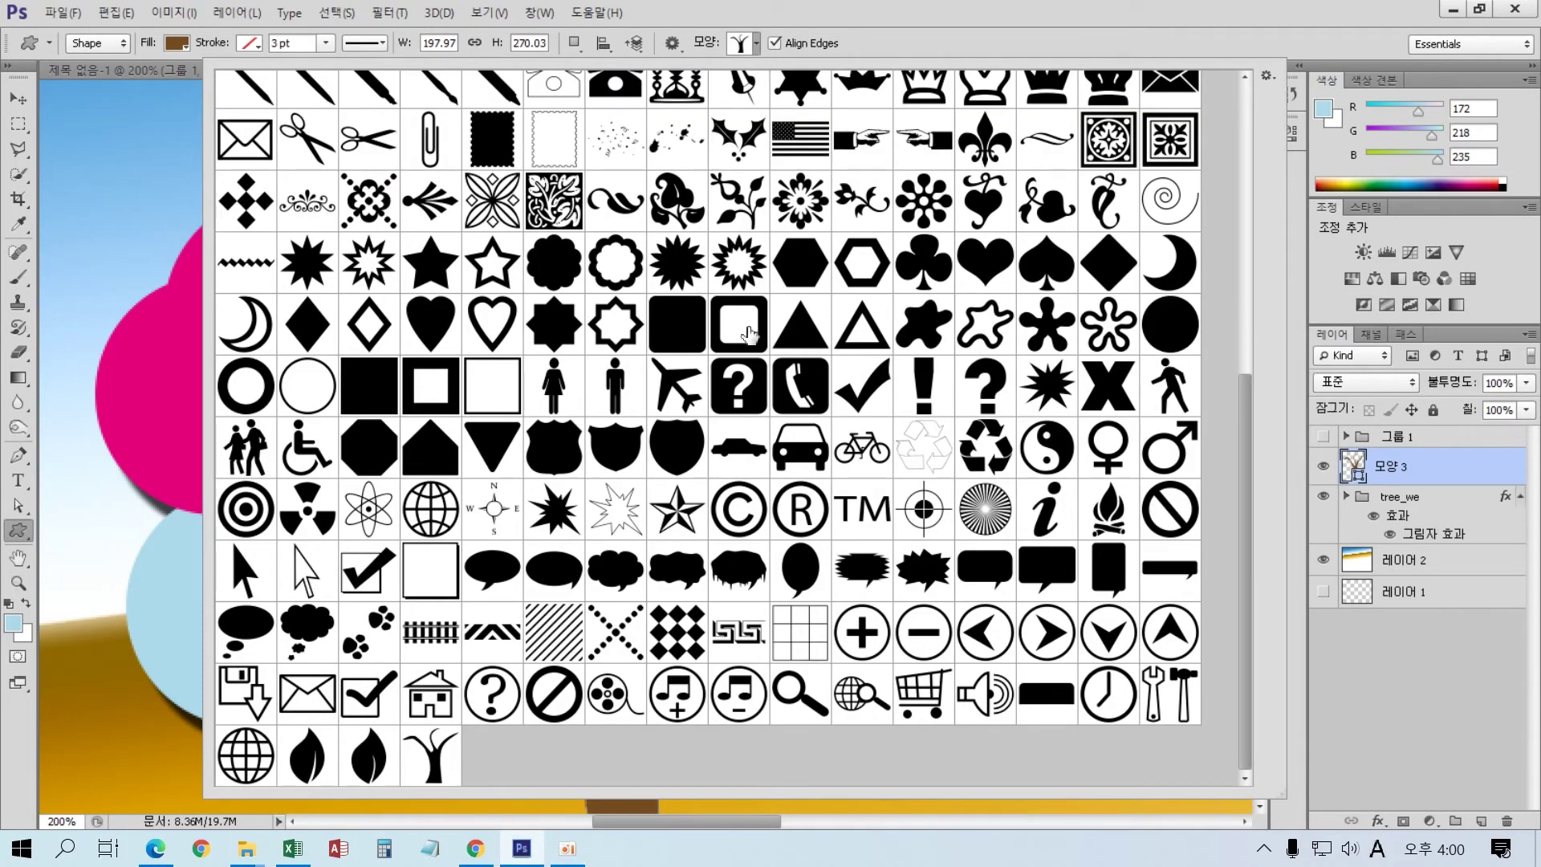
pyautogui.scroll(3, 748, 329)
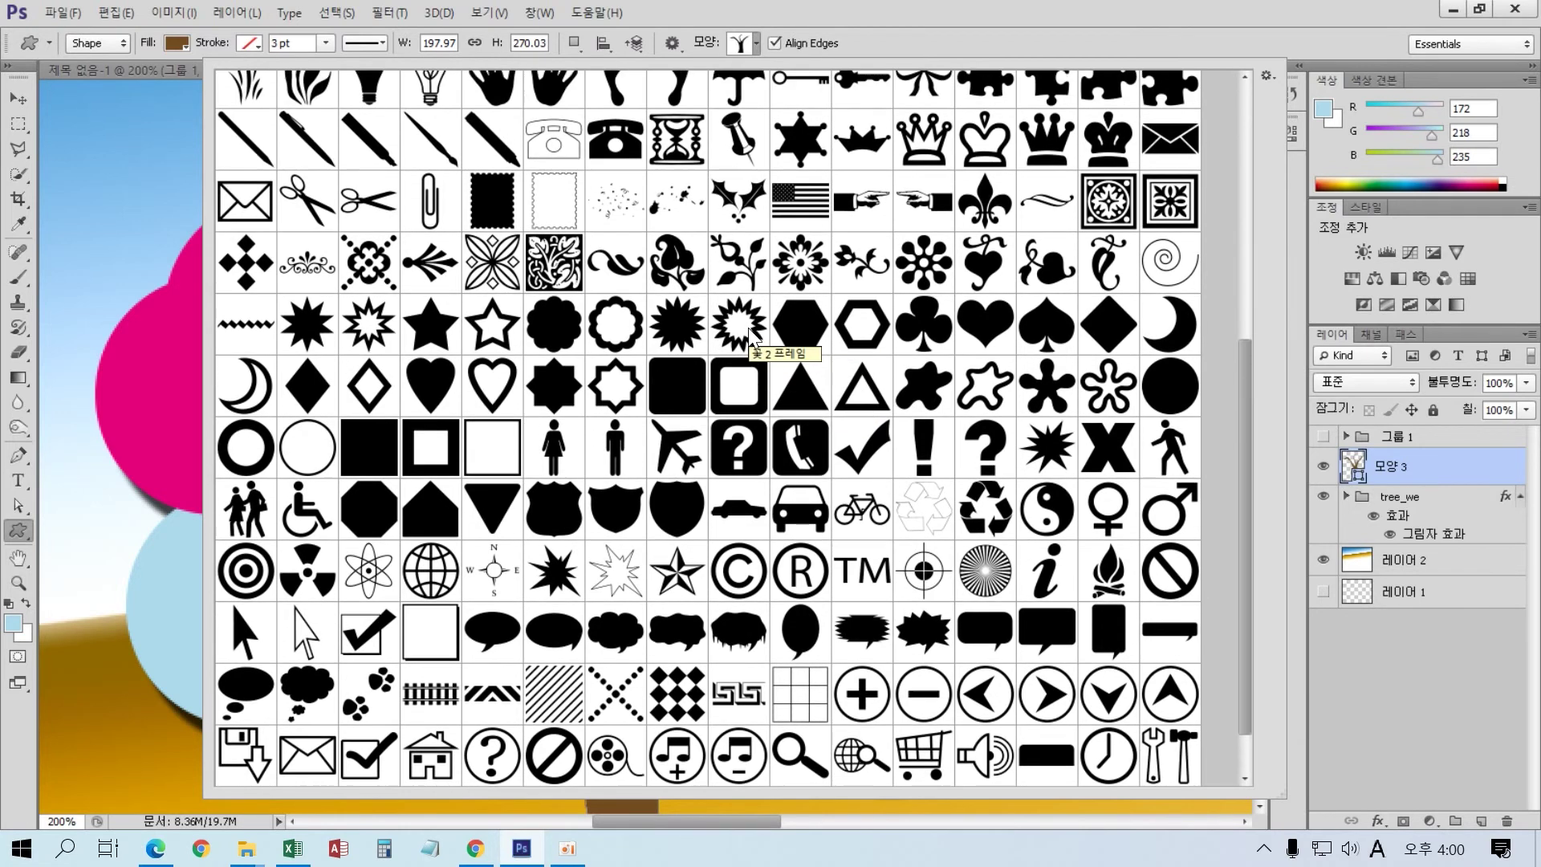
pyautogui.scroll(4, 755, 321)
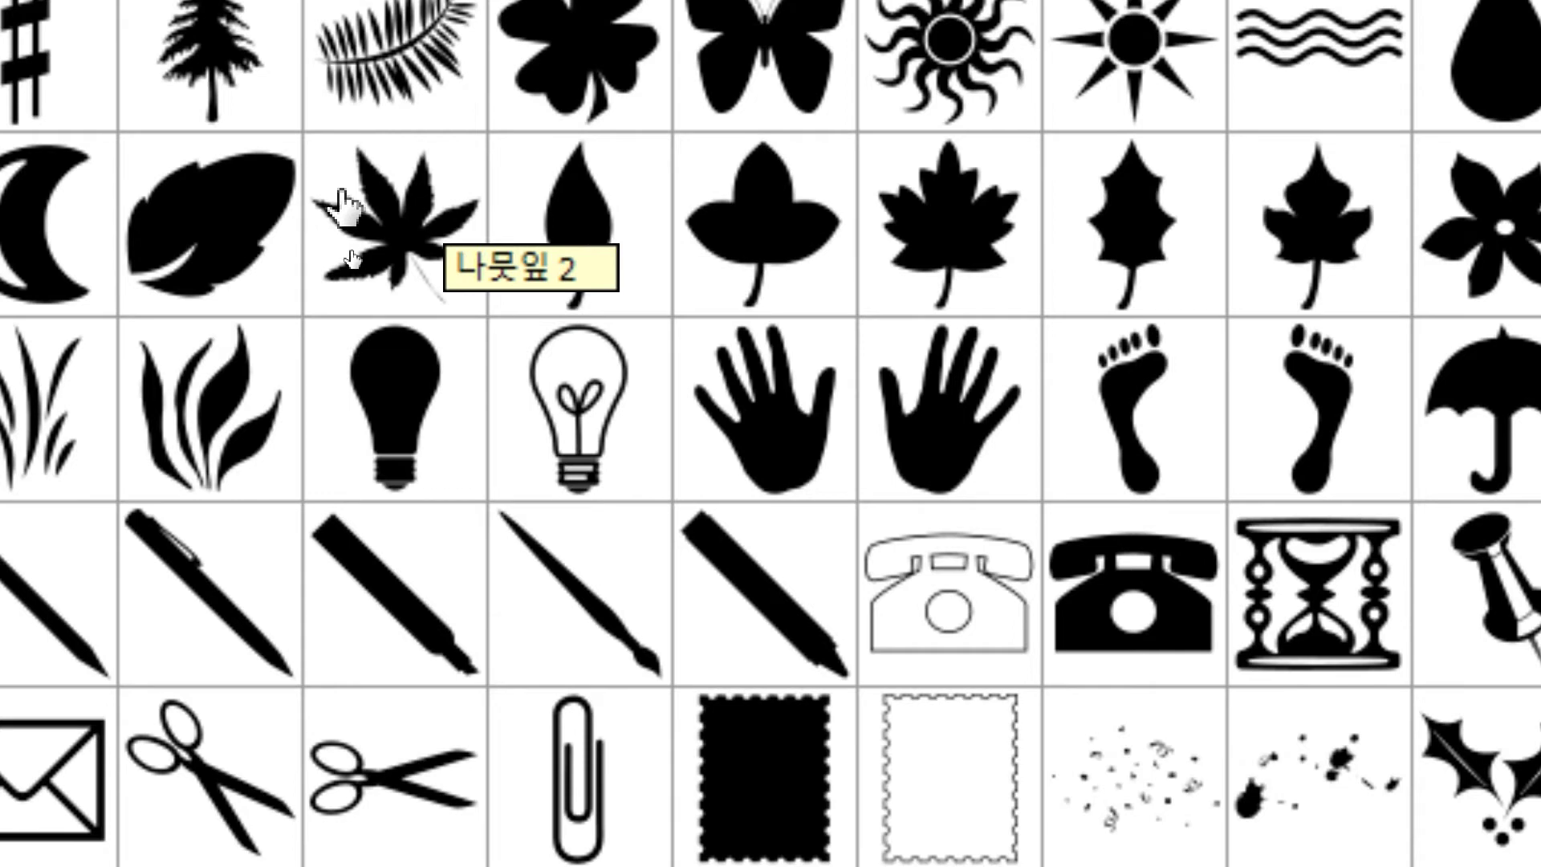
pyautogui.click(193, 237)
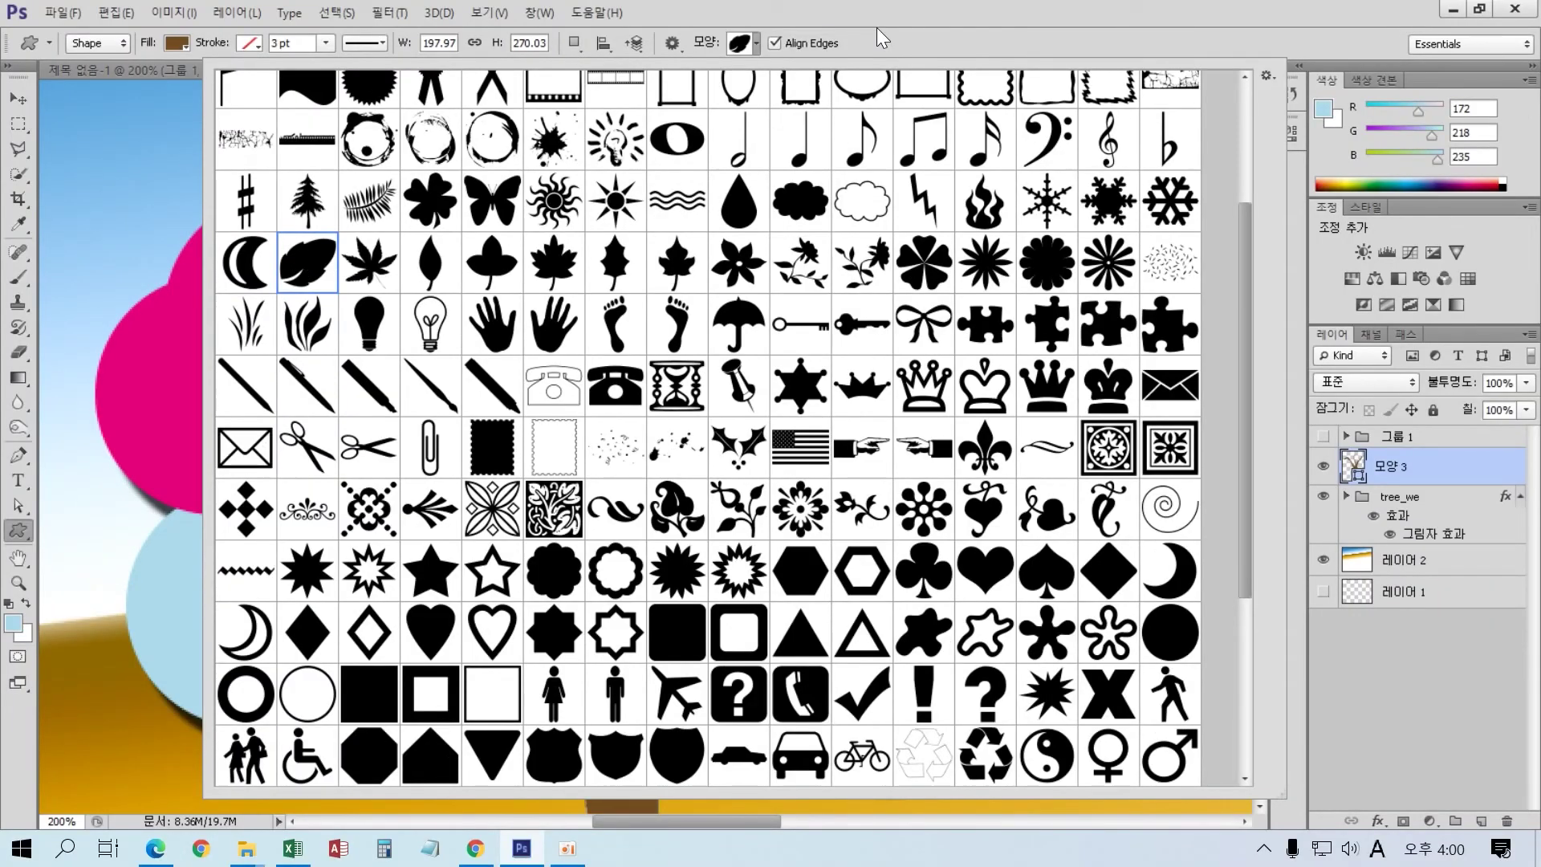
pyautogui.click(876, 27)
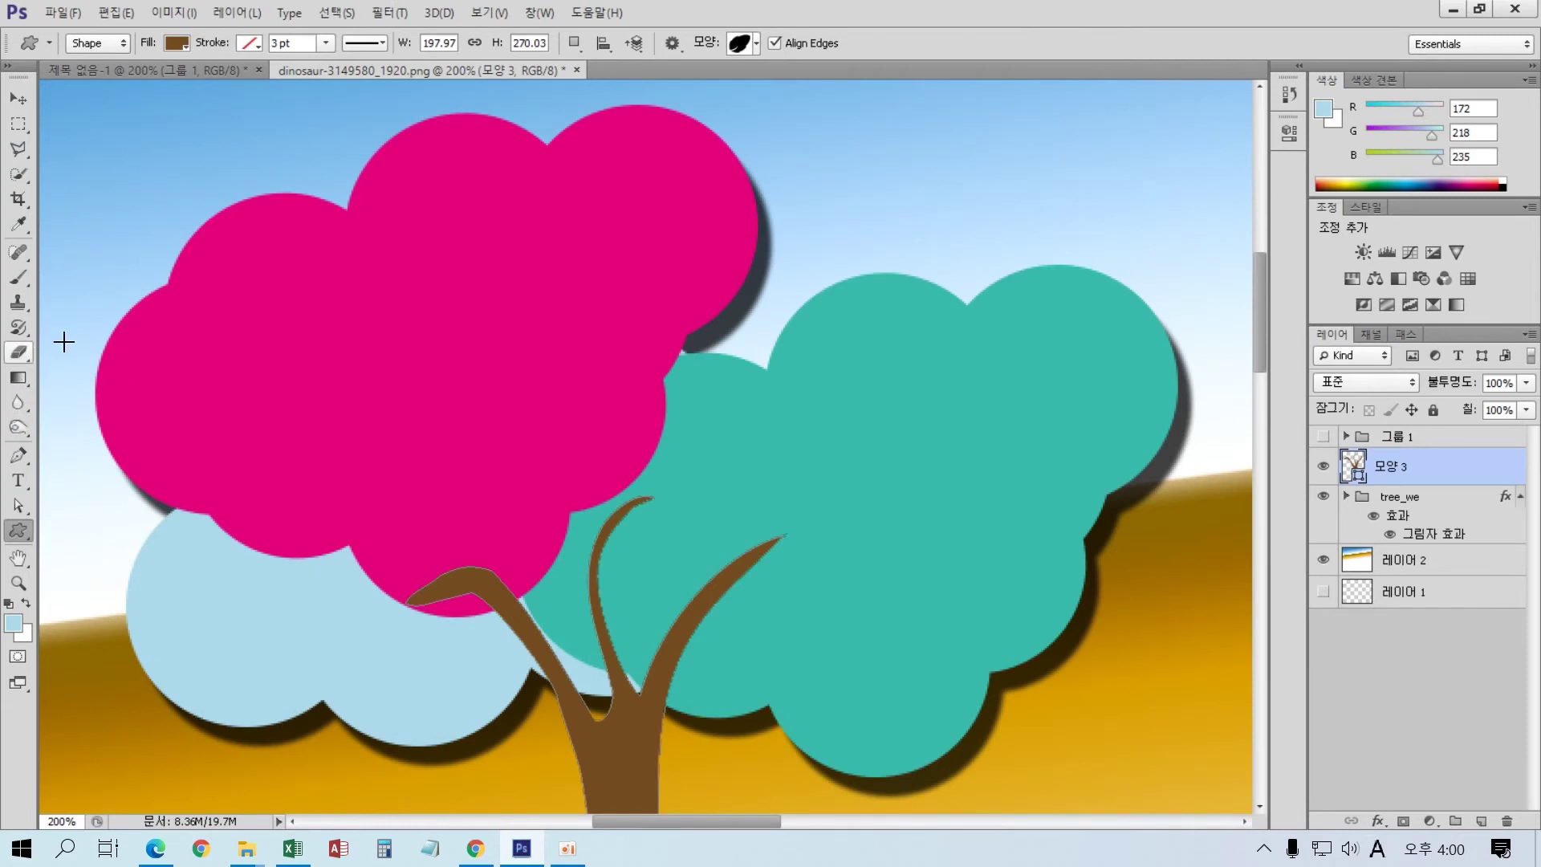
# - Change the selected trunk shape's fill to pale yellow-green
pyautogui.click(172, 42)
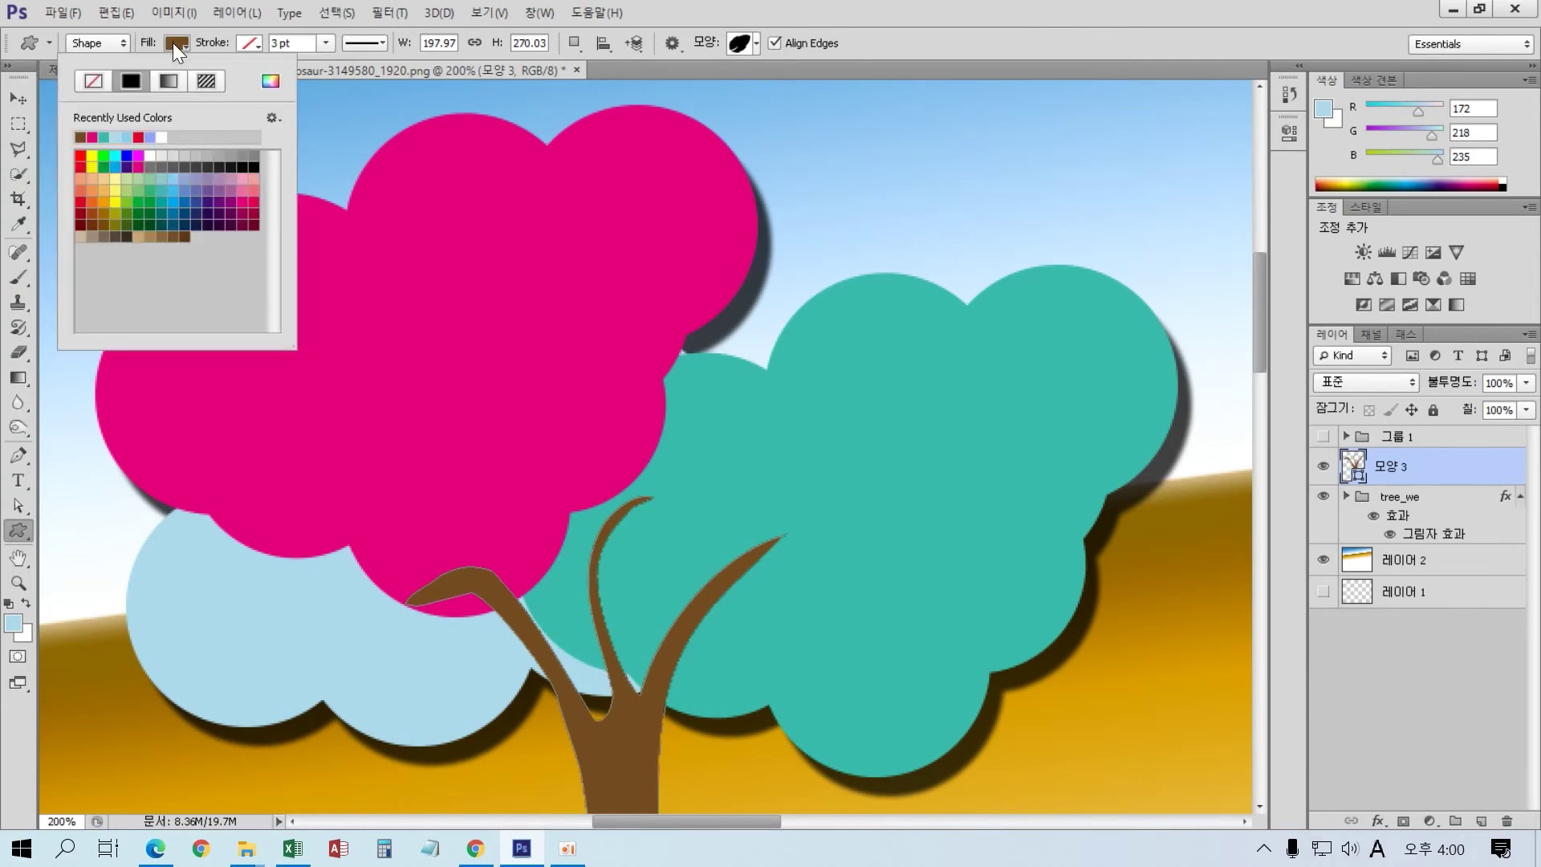
pyautogui.click(121, 175)
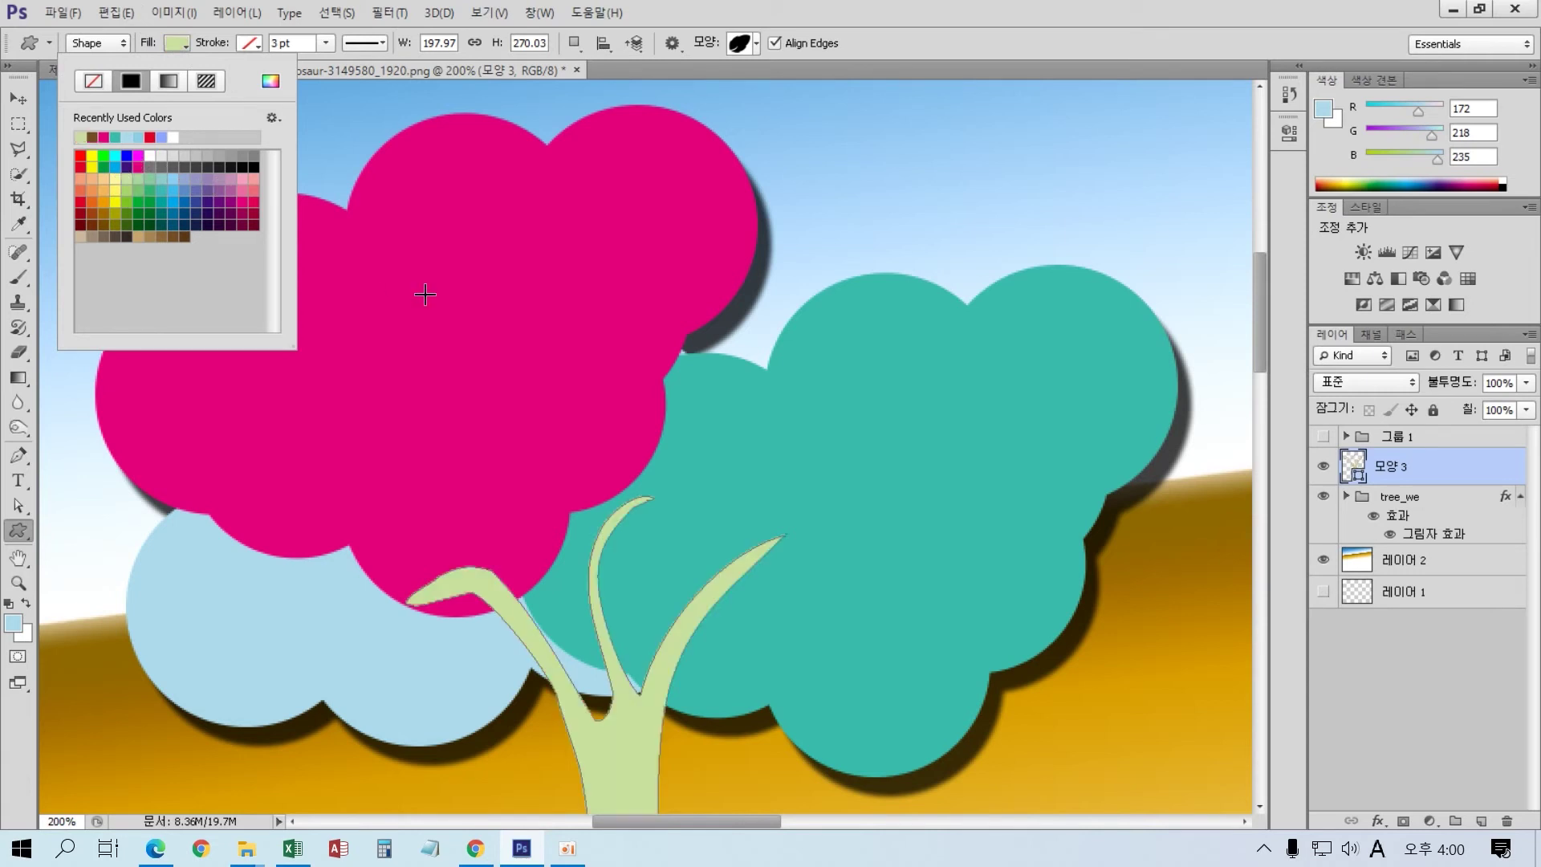
# - Add a new layer above the trunk and draw a light blue leaf about 57 by 50 px on the pink foliage
pyautogui.click(1480, 821)
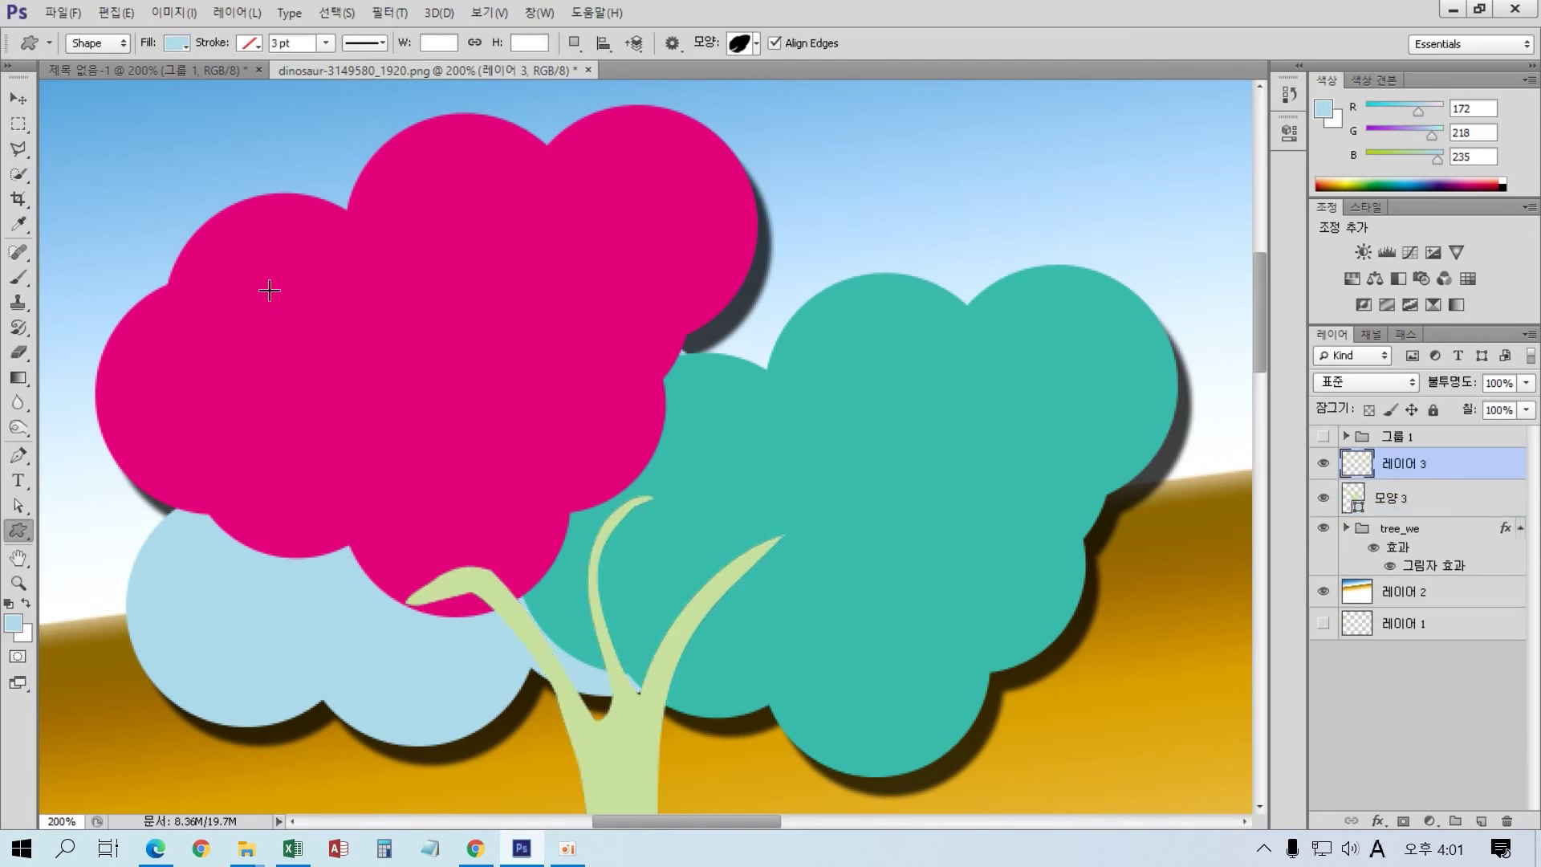
pyautogui.moveTo(315, 309); pyautogui.dragTo(423, 407)
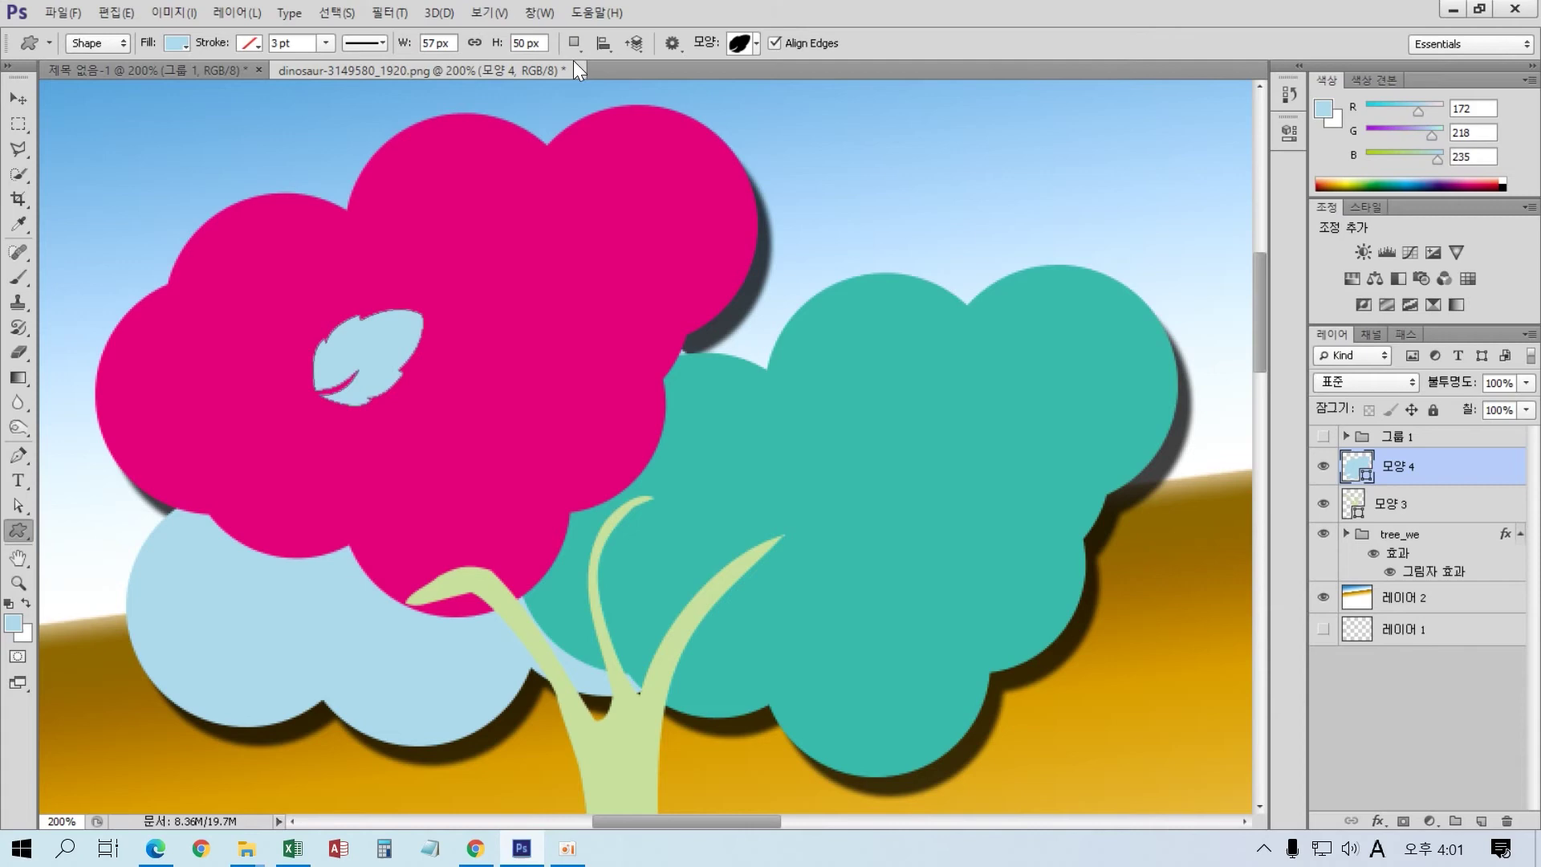
# - Choose the slim pointed leaf with a short stem as the custom shape
pyautogui.click(756, 44)
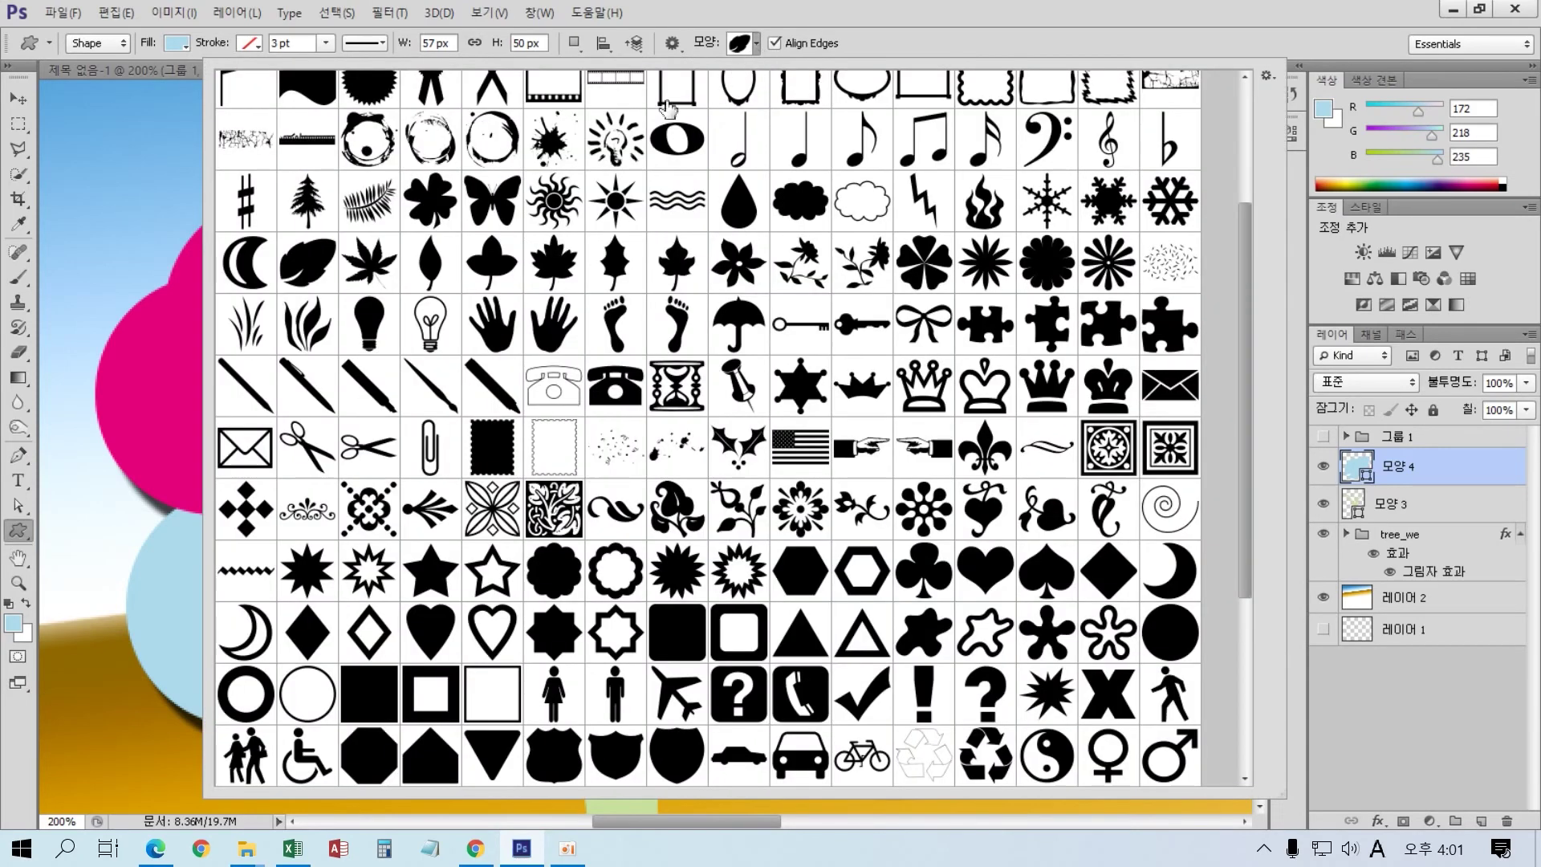
pyautogui.click(434, 265)
pyautogui.click(862, 32)
pyautogui.hotkey('ctrl', '+')
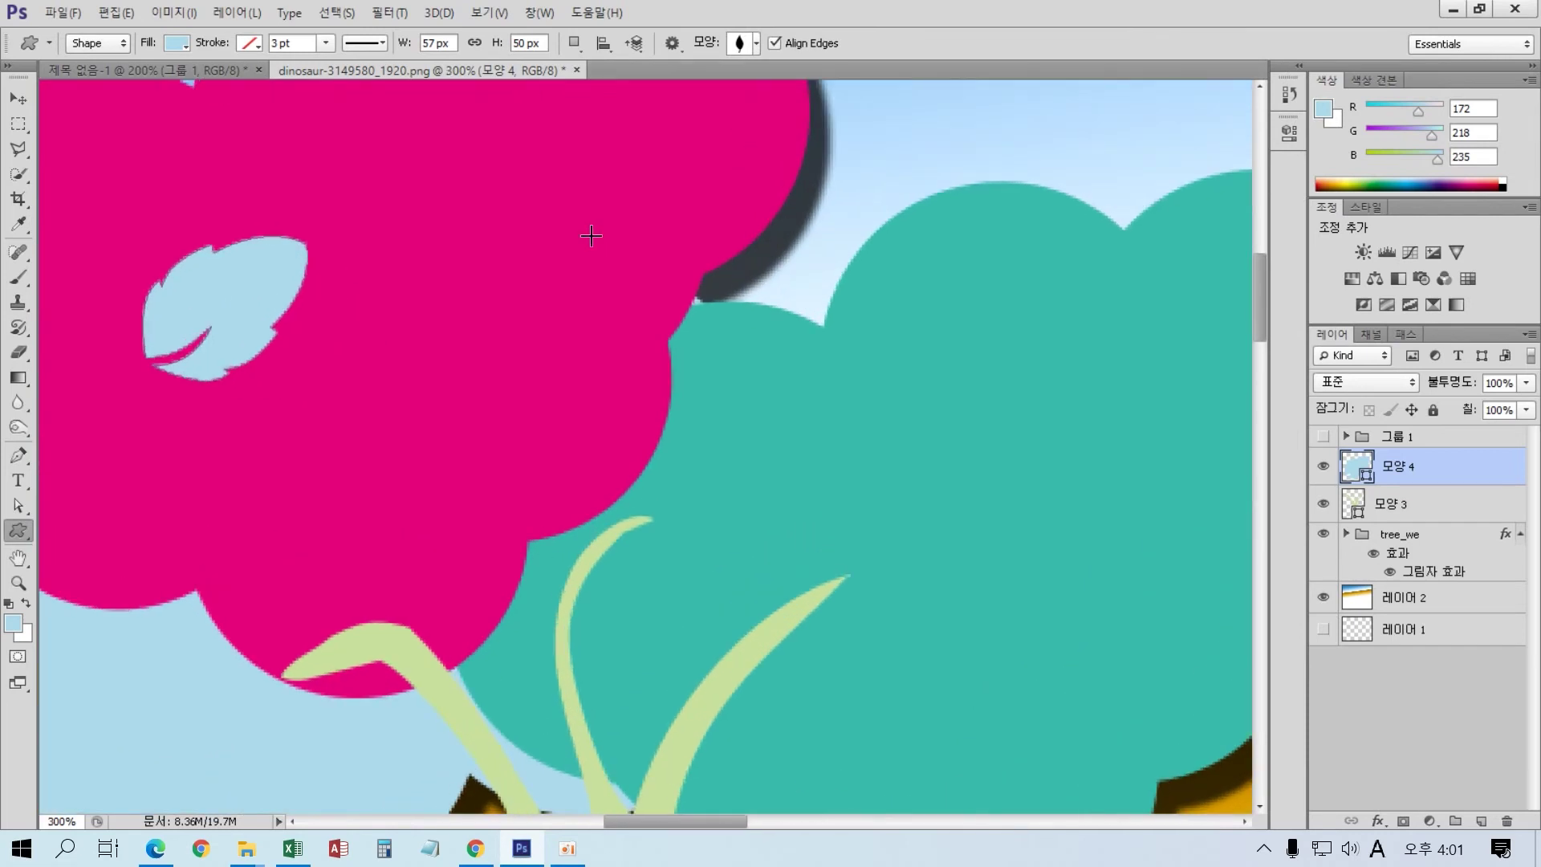
pyautogui.moveTo(474, 179); pyautogui.dragTo(692, 322)
pyautogui.moveTo(642, 470); pyautogui.dragTo(711, 583)
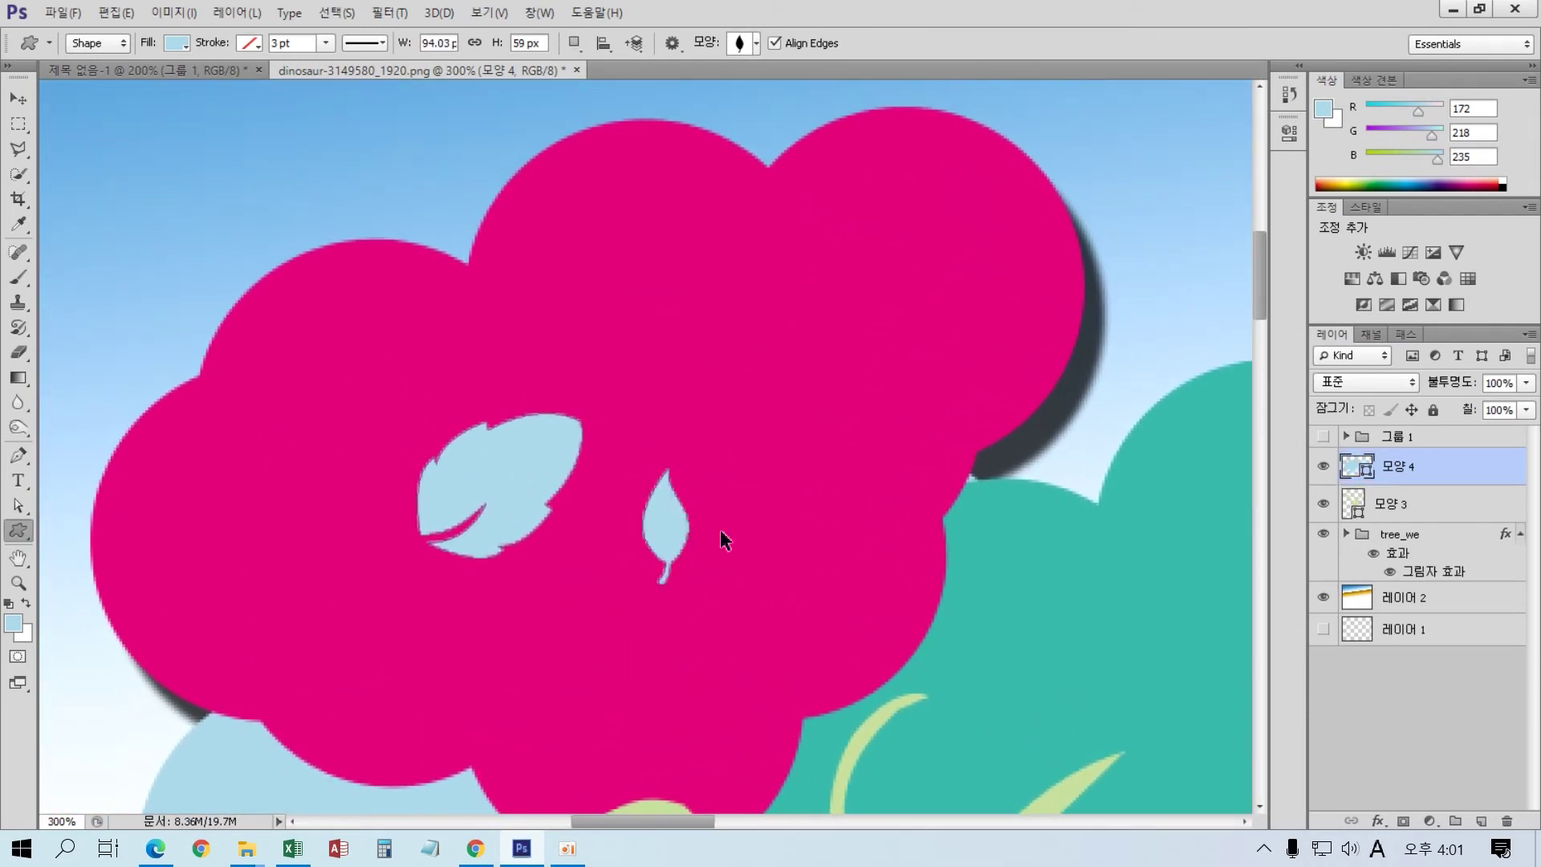
pyautogui.hotkey('ctrl', 't')
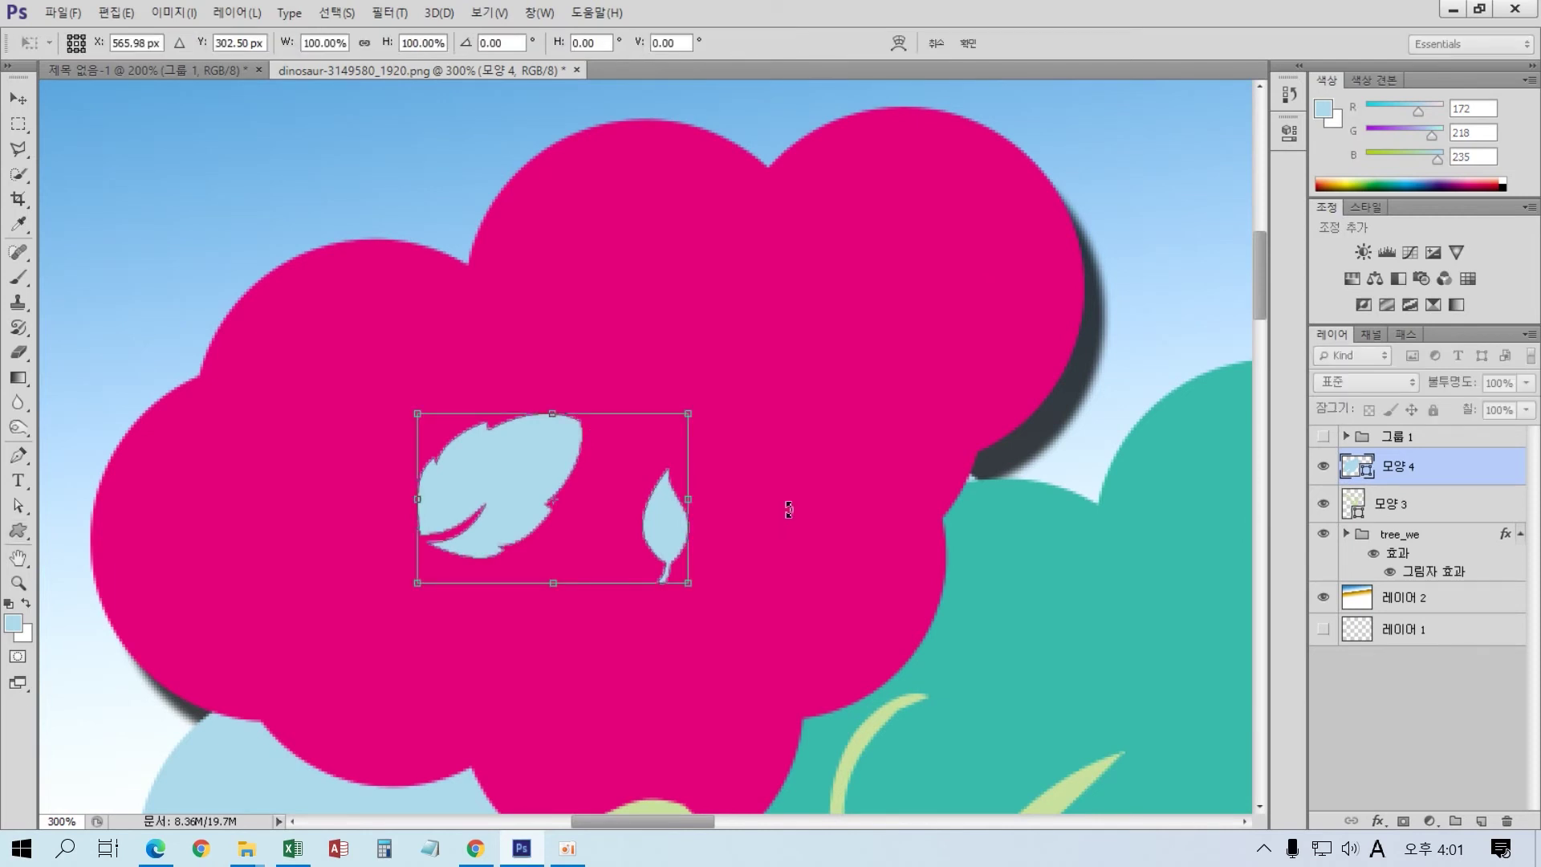
pyautogui.press('Return')
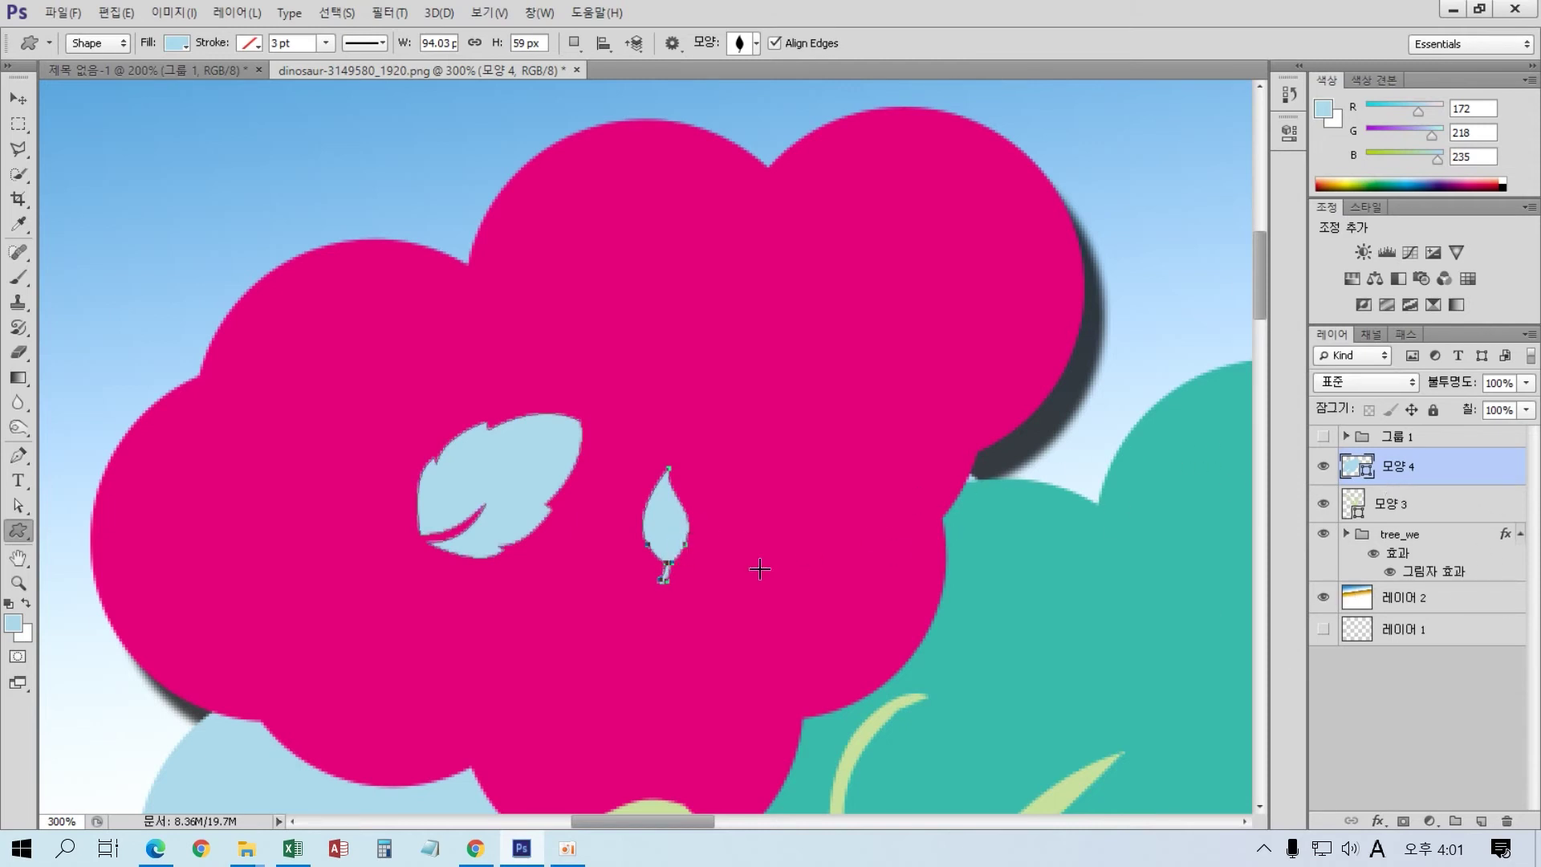
pyautogui.hotkey('ctrl', 'z')
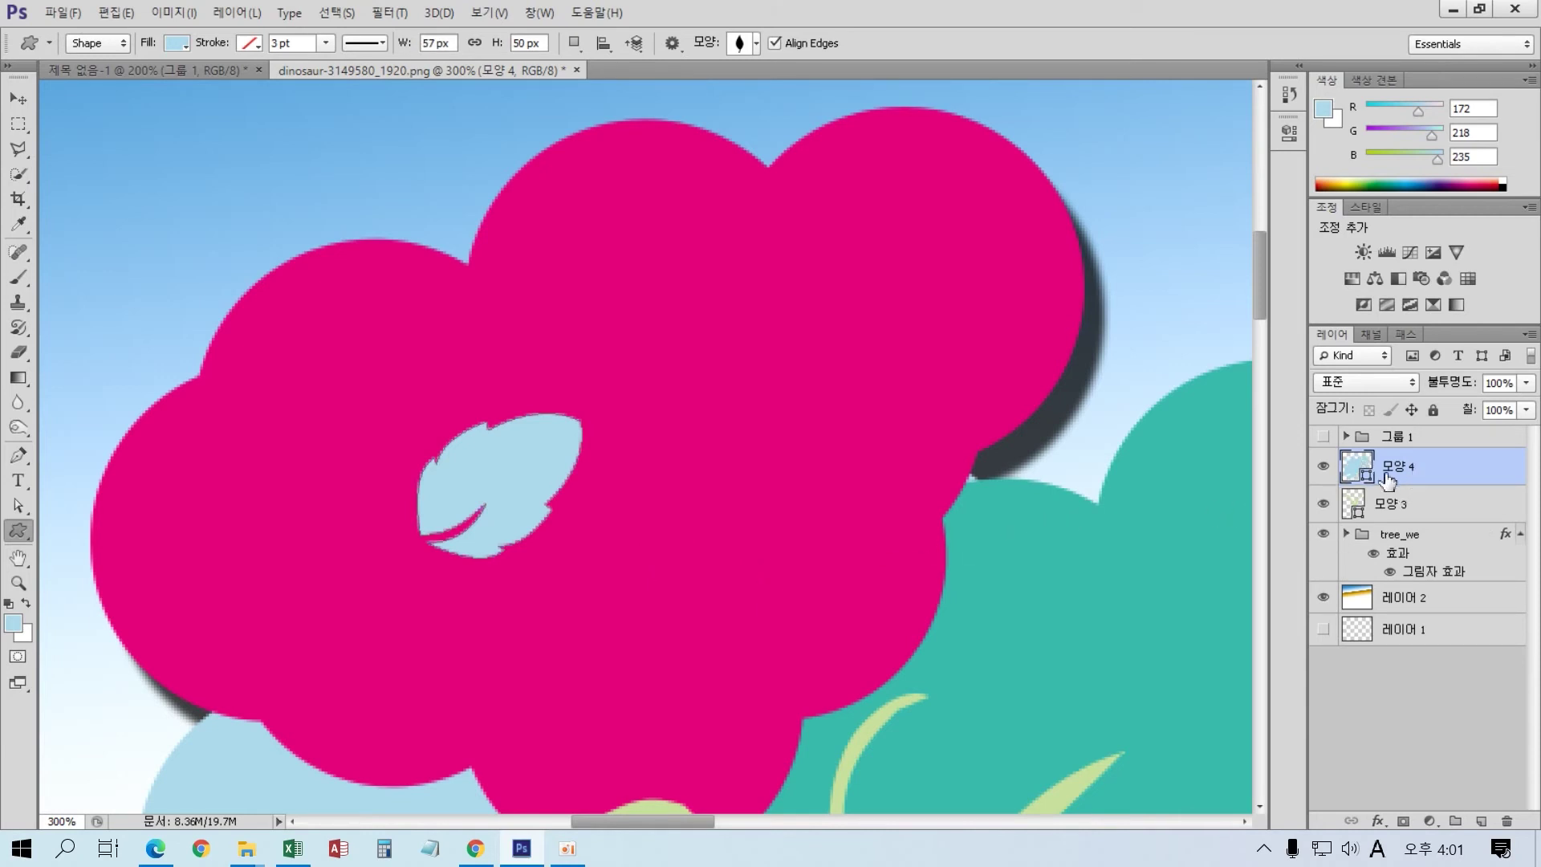
pyautogui.moveTo(668, 466); pyautogui.dragTo(663, 580)
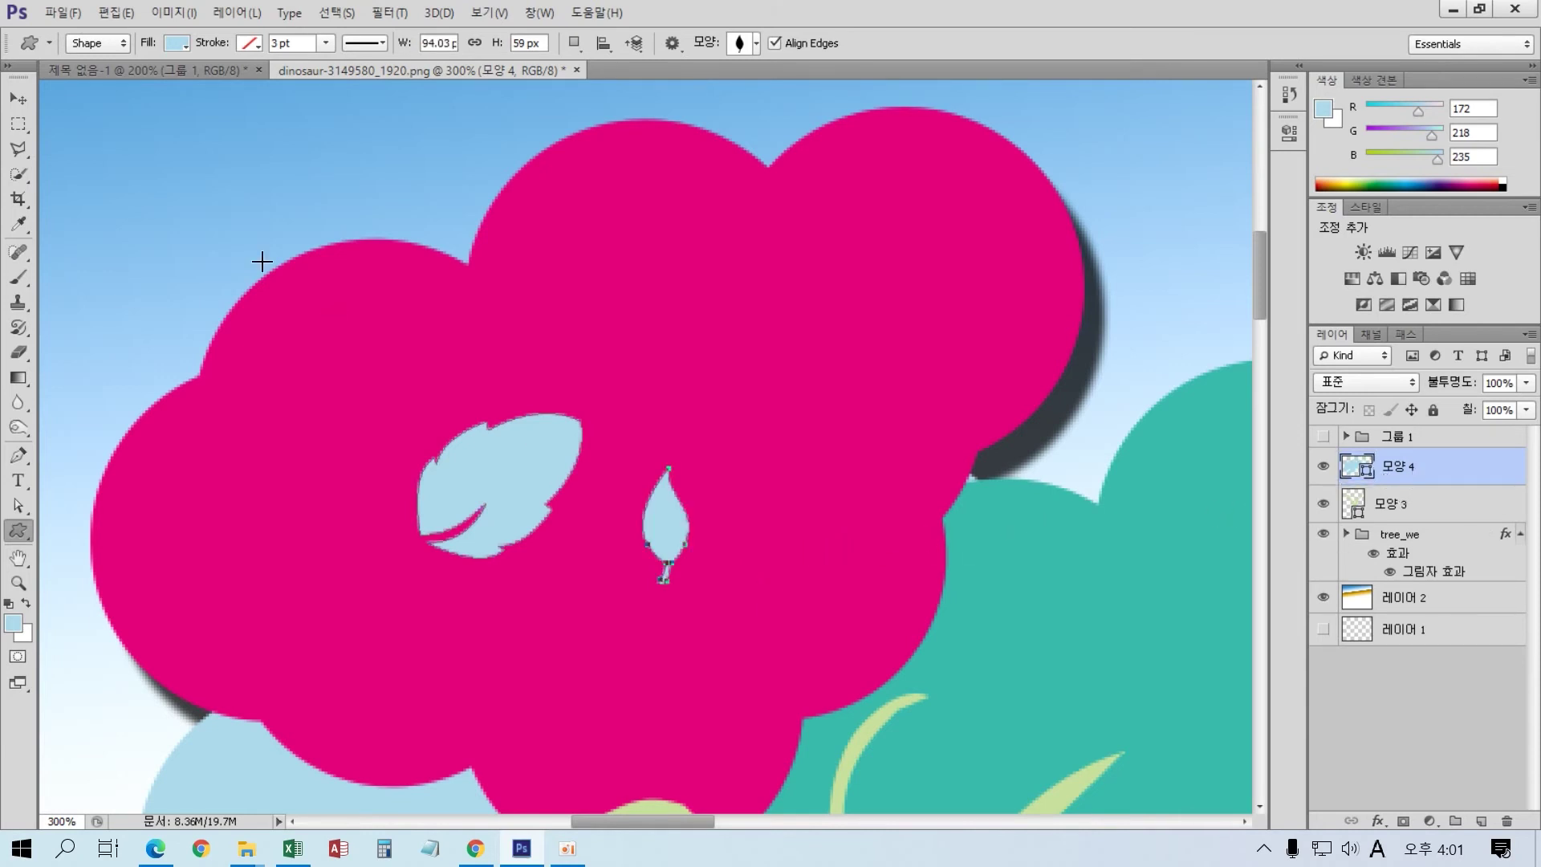
pyautogui.click(17, 97)
pyautogui.moveTo(664, 526); pyautogui.dragTo(669, 463)
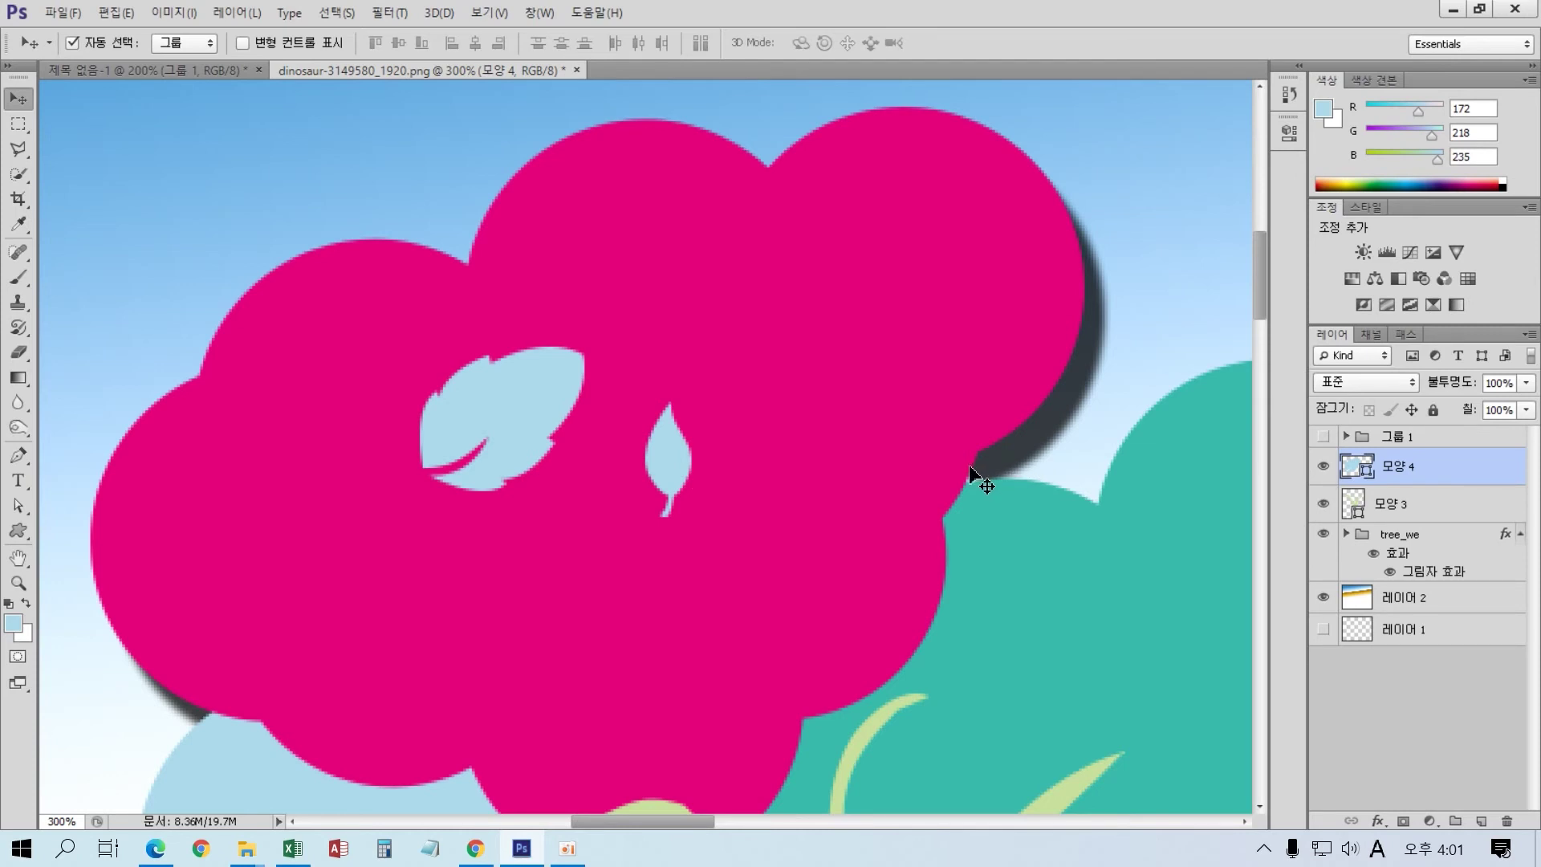
pyautogui.click(19, 505)
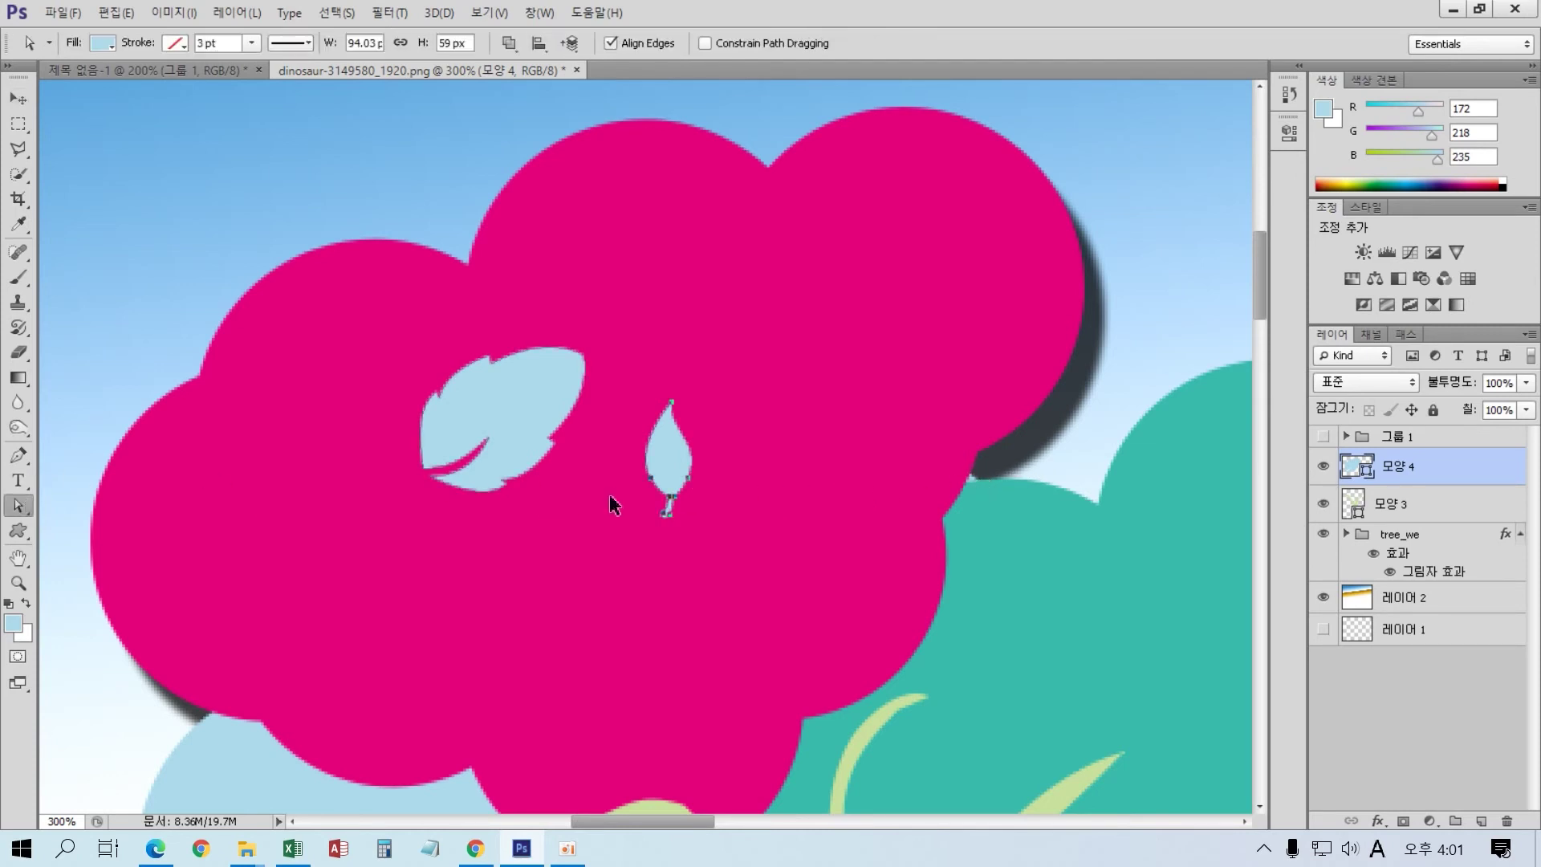
pyautogui.moveTo(631, 370); pyautogui.dragTo(769, 615)
pyautogui.press('Delete')
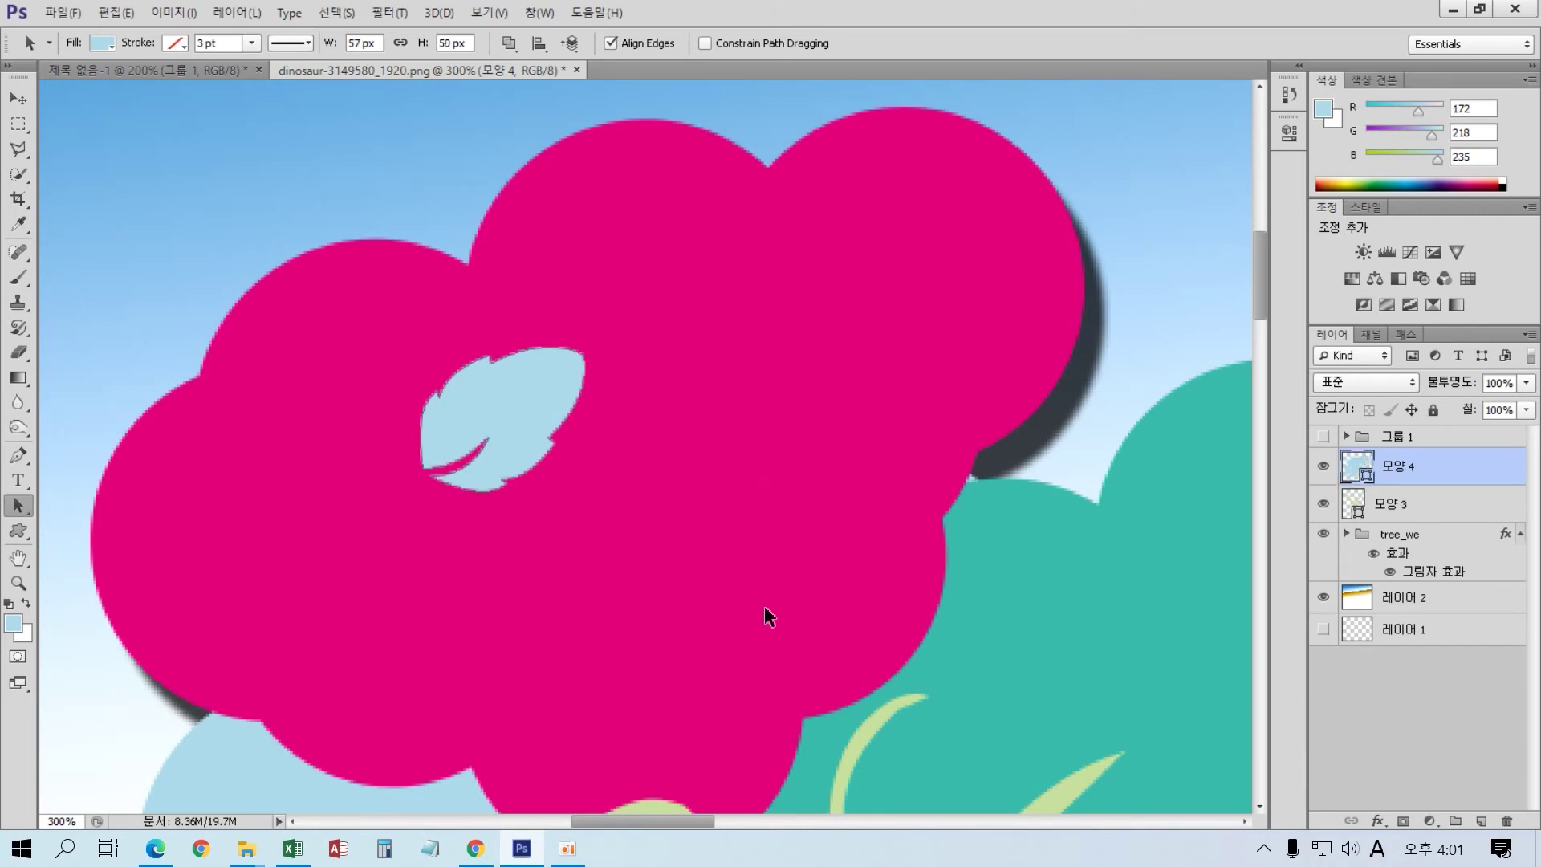
# - Draw a small slim pointed leaf with the custom shape on the pink foliage, beside the broad light blue leaf in the same layer
pyautogui.hotkey('ctrl', '+')
pyautogui.hotkey('ctrl', '+')
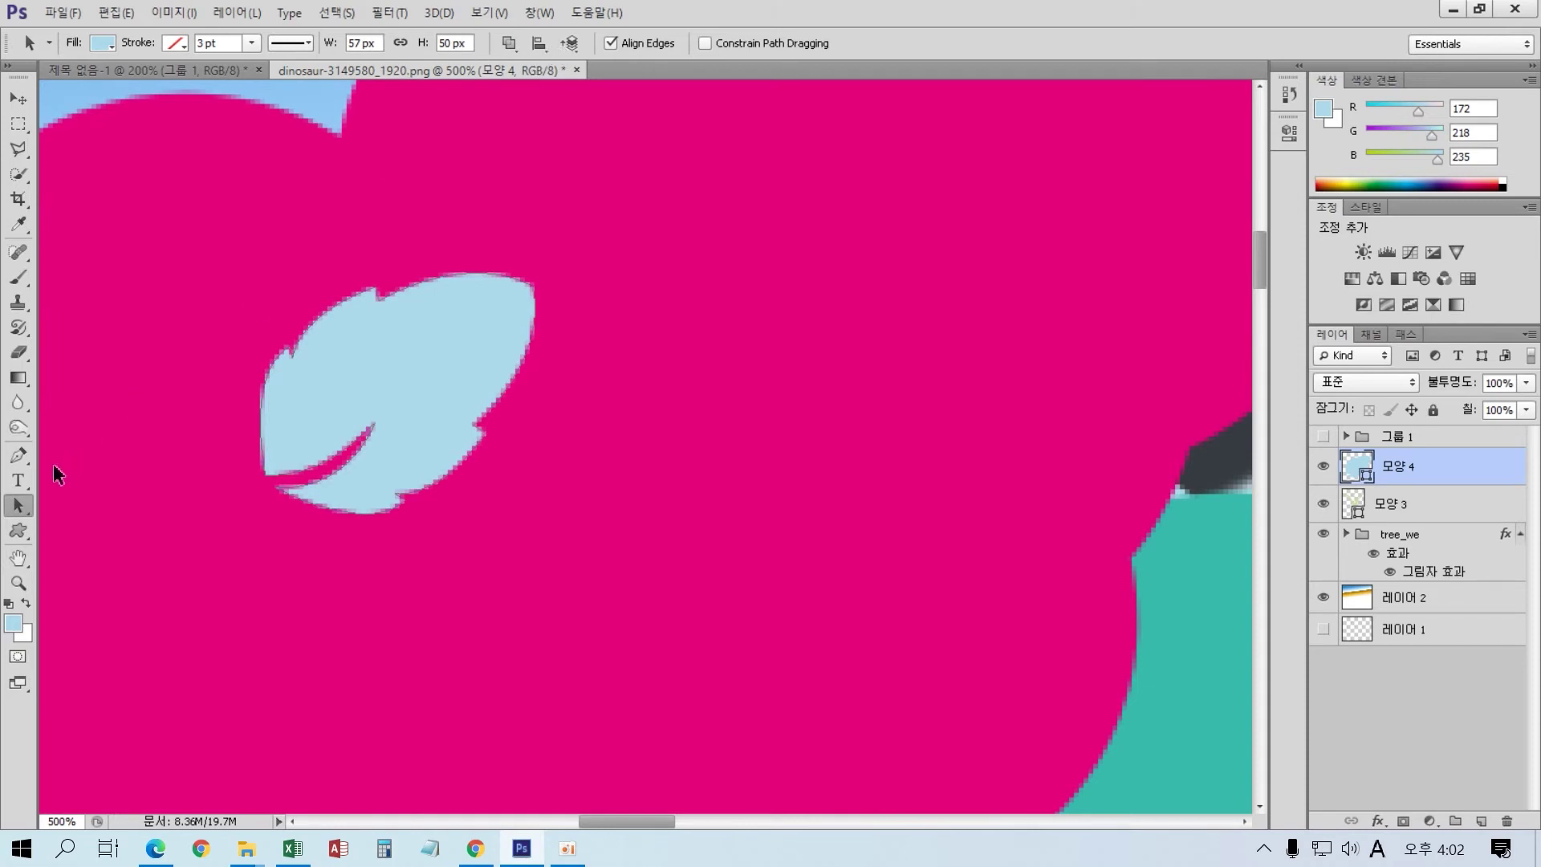
pyautogui.moveTo(22, 528); pyautogui.dragTo(74, 615)
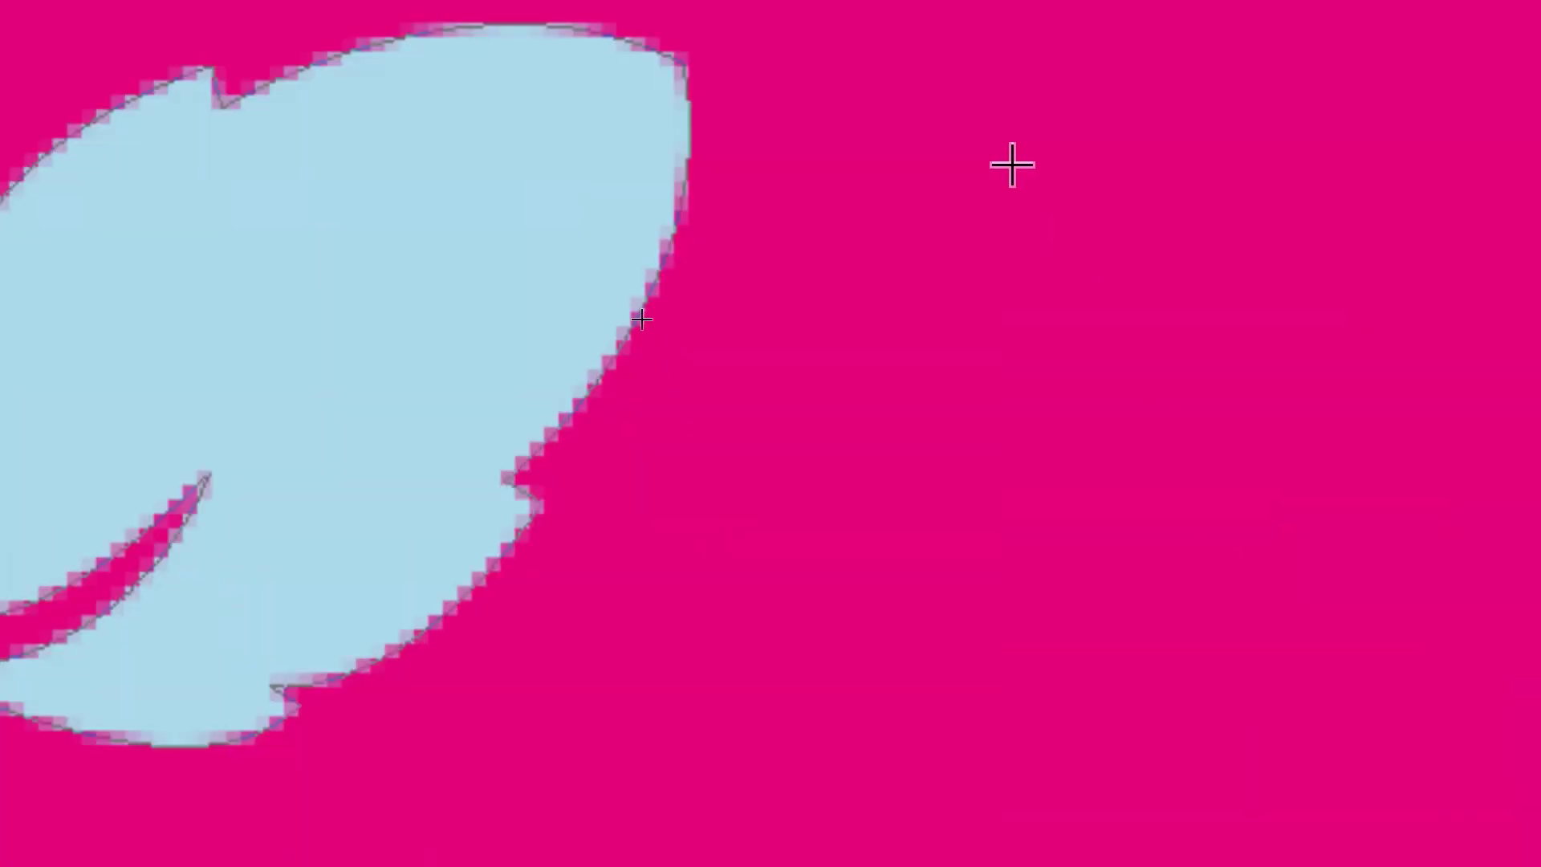
pyautogui.moveTo(1008, 156); pyautogui.dragTo(1280, 567)
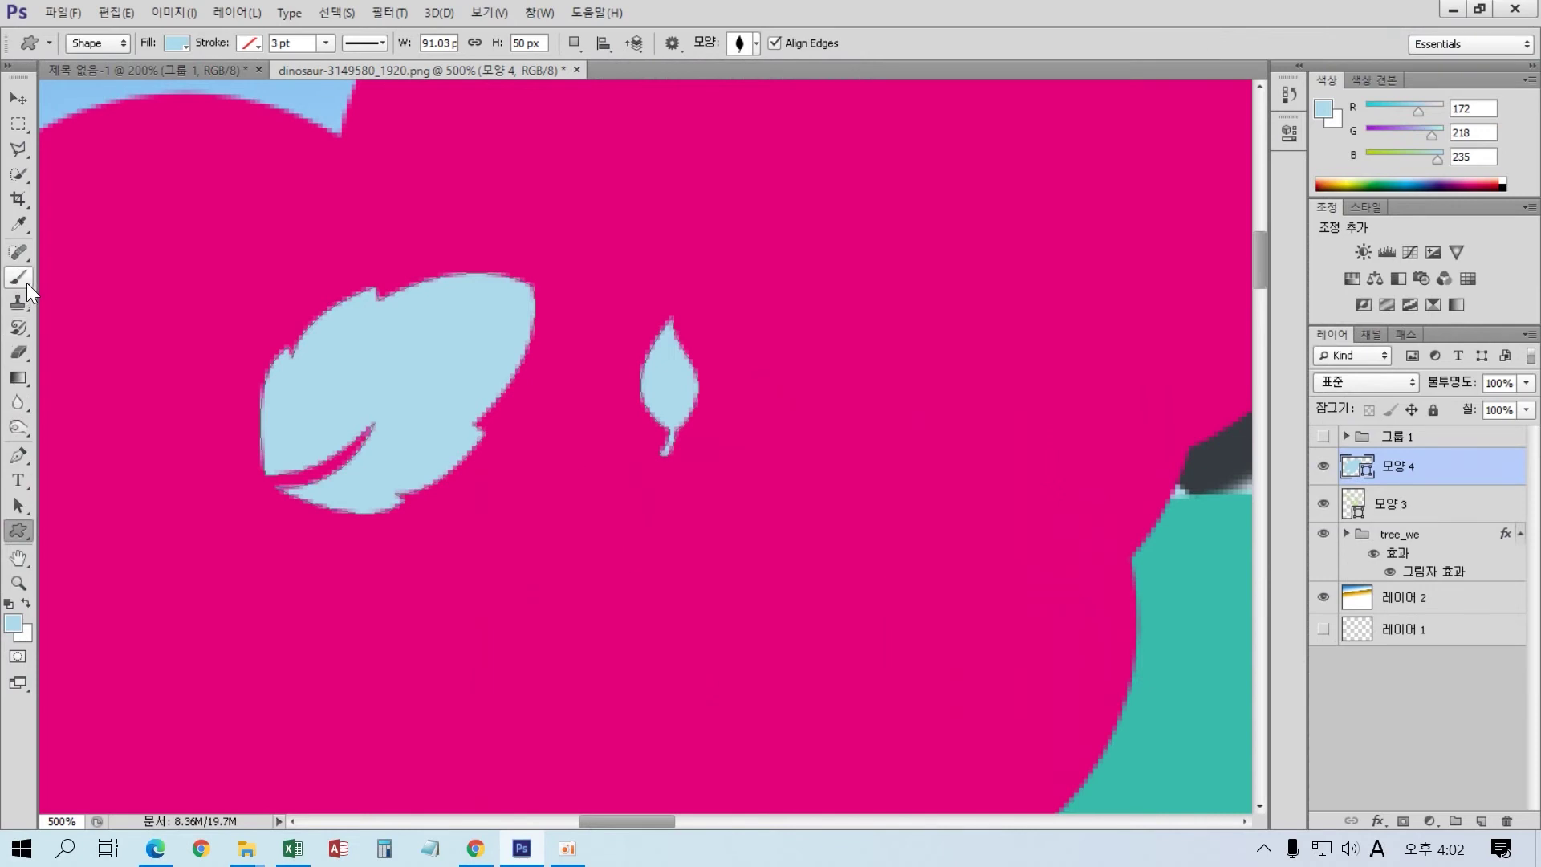
# - Reposition the broad and slim leaf paths individually so the two leaves sit side by side on the pink foliage
pyautogui.click(18, 506)
pyautogui.moveTo(650, 412); pyautogui.dragTo(646, 440)
pyautogui.click(470, 401)
pyautogui.moveTo(472, 405); pyautogui.dragTo(419, 490)
pyautogui.moveTo(660, 436); pyautogui.dragTo(611, 404)
pyautogui.moveTo(378, 492); pyautogui.dragTo(387, 538)
pyautogui.moveTo(598, 429); pyautogui.dragTo(602, 458)
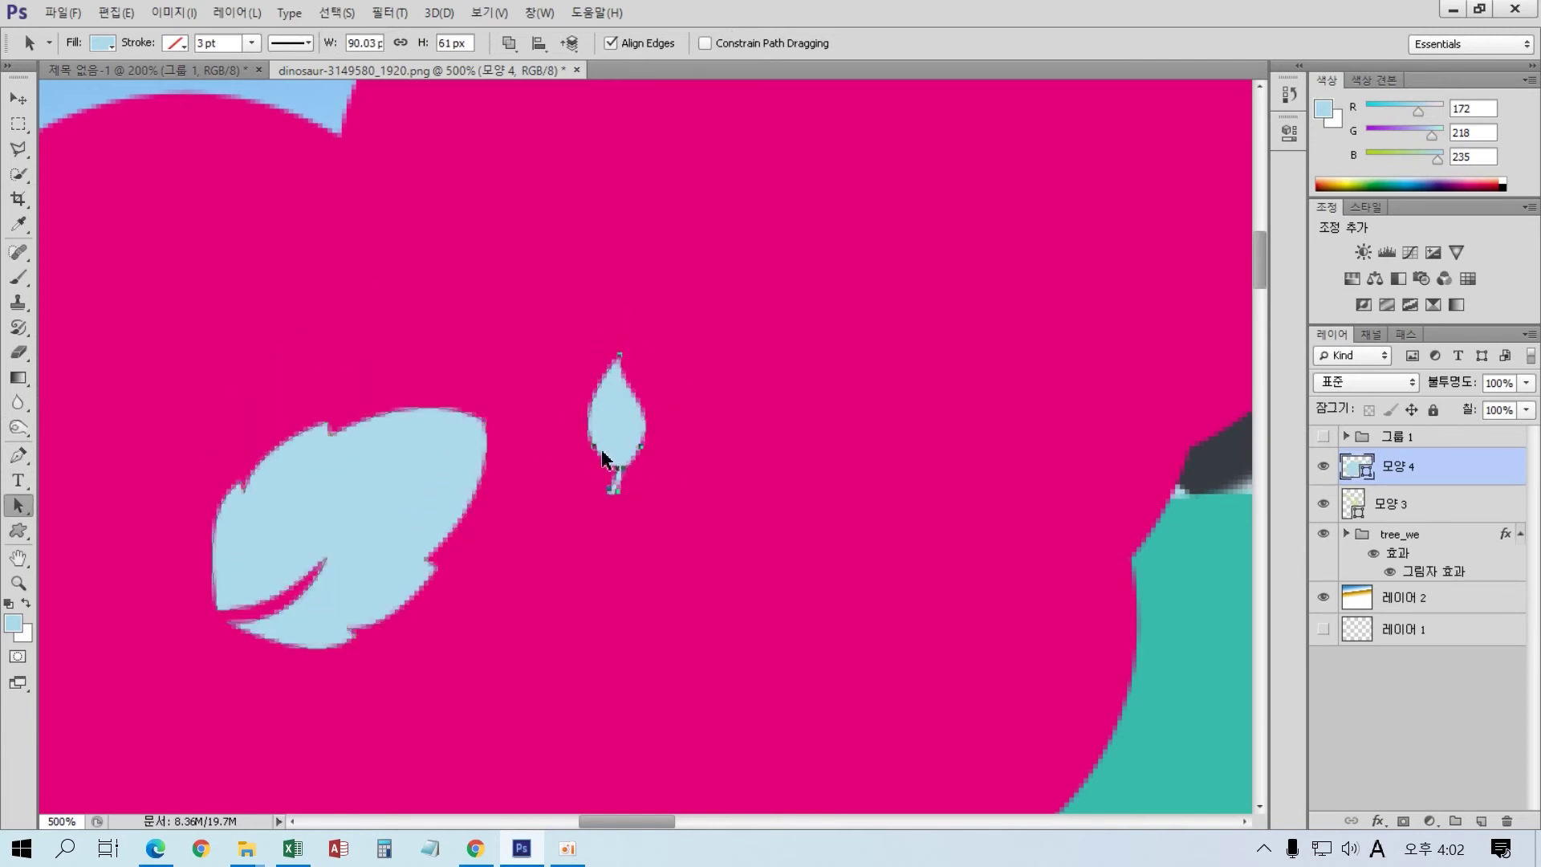
# - Rotate the slim leaf so its stem points to the upper right and move it level with the broad leaf
pyautogui.hotkey('ctrl', 't')
pyautogui.moveTo(679, 361); pyautogui.dragTo(436, 464)
pyautogui.press('Return')
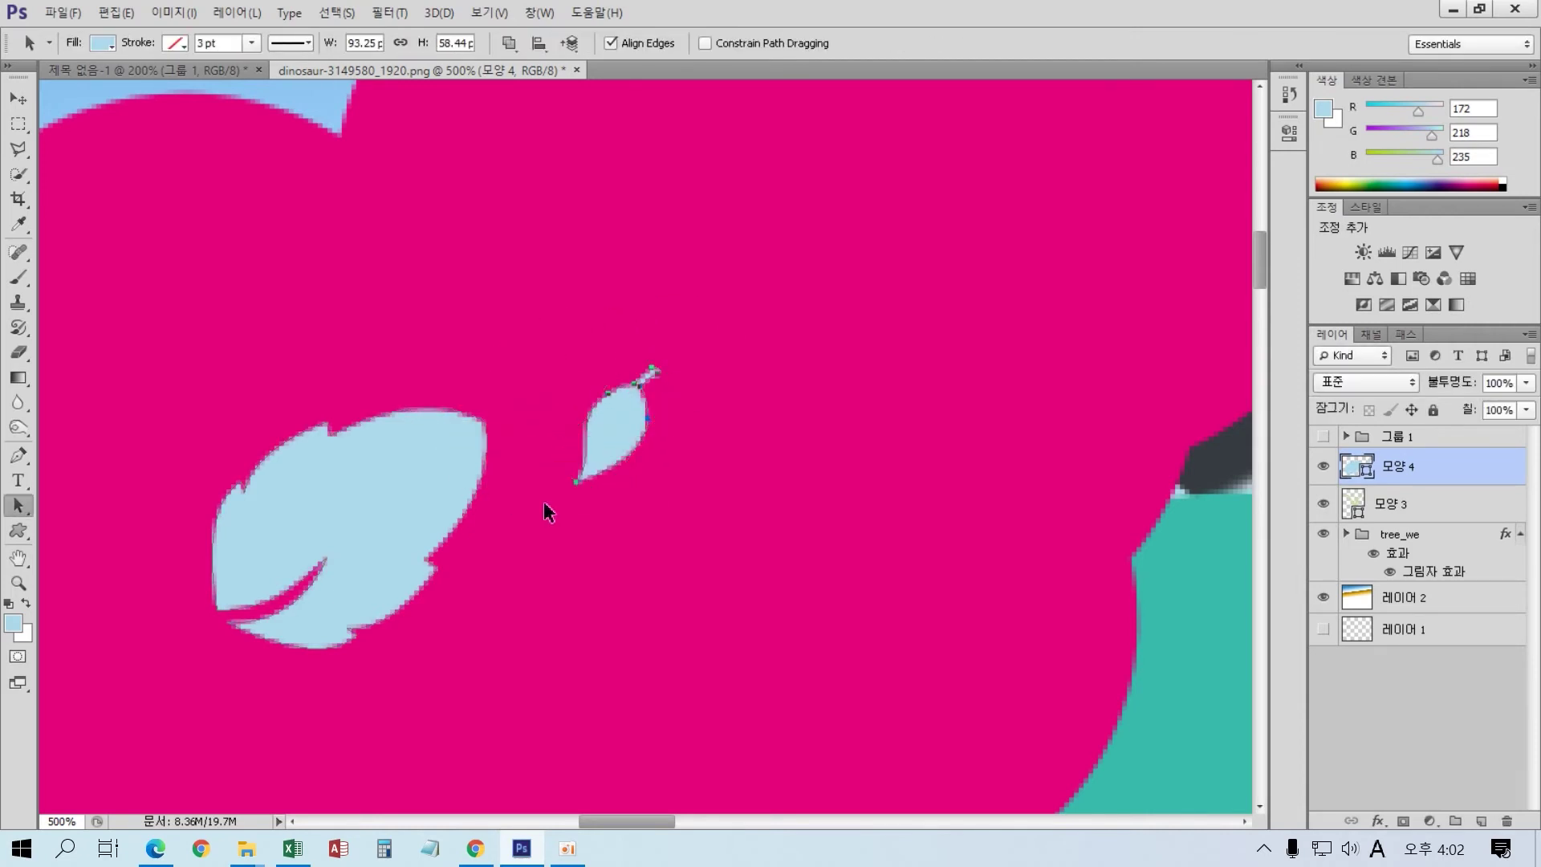
pyautogui.moveTo(603, 458); pyautogui.dragTo(610, 518)
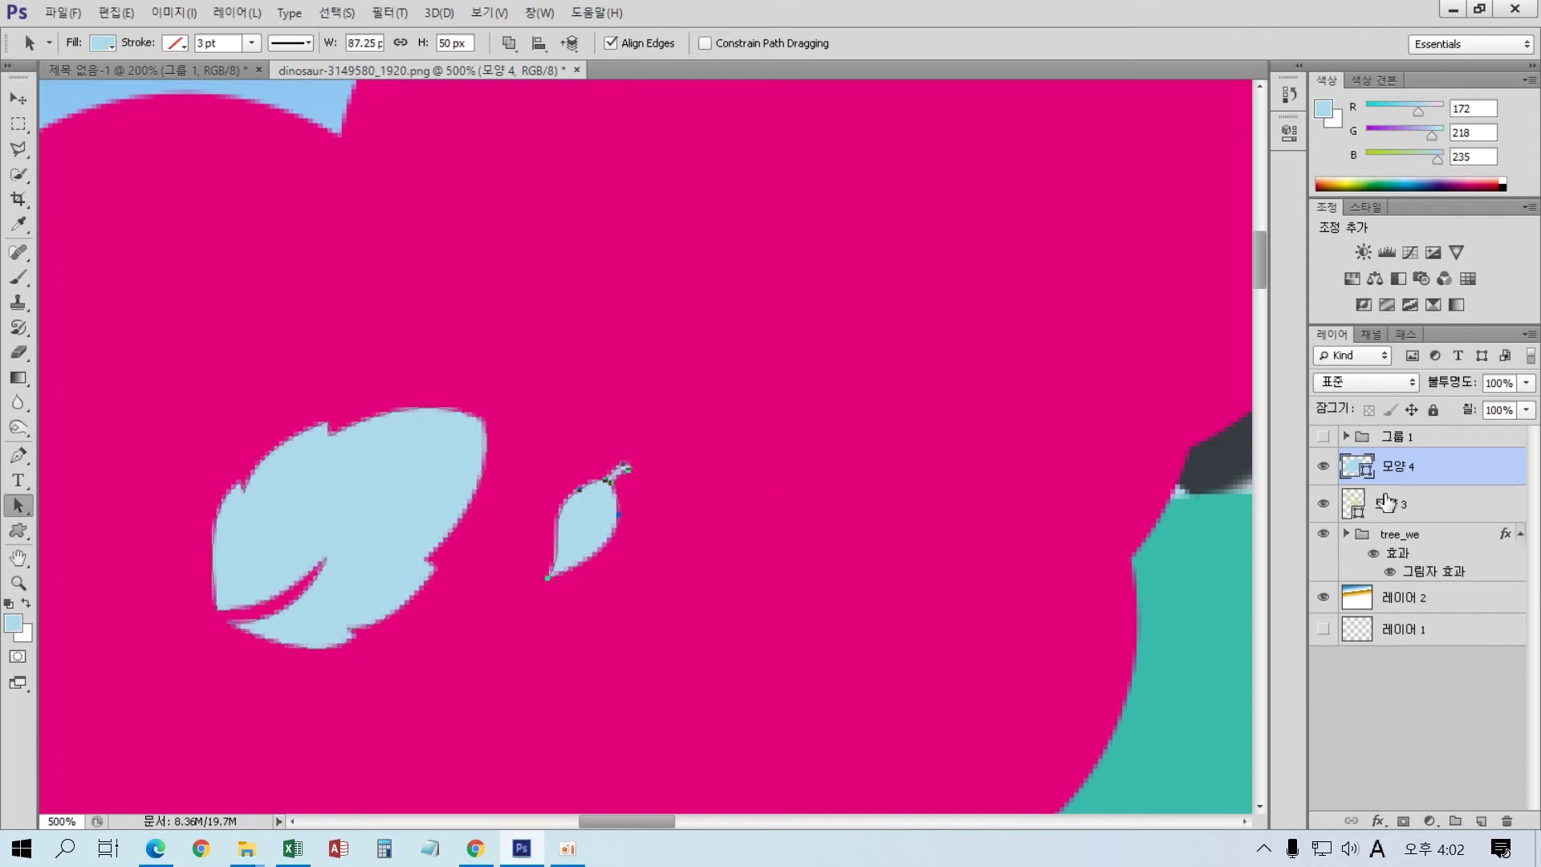
# - Duplicate the shape layer holding both leaves and place the copy well to the right of the original pair
pyautogui.click(1321, 472)
pyautogui.click(1322, 468)
pyautogui.click(1322, 472)
pyautogui.click(1323, 472)
pyautogui.click(20, 98)
pyautogui.moveTo(372, 536); pyautogui.dragTo(748, 485)
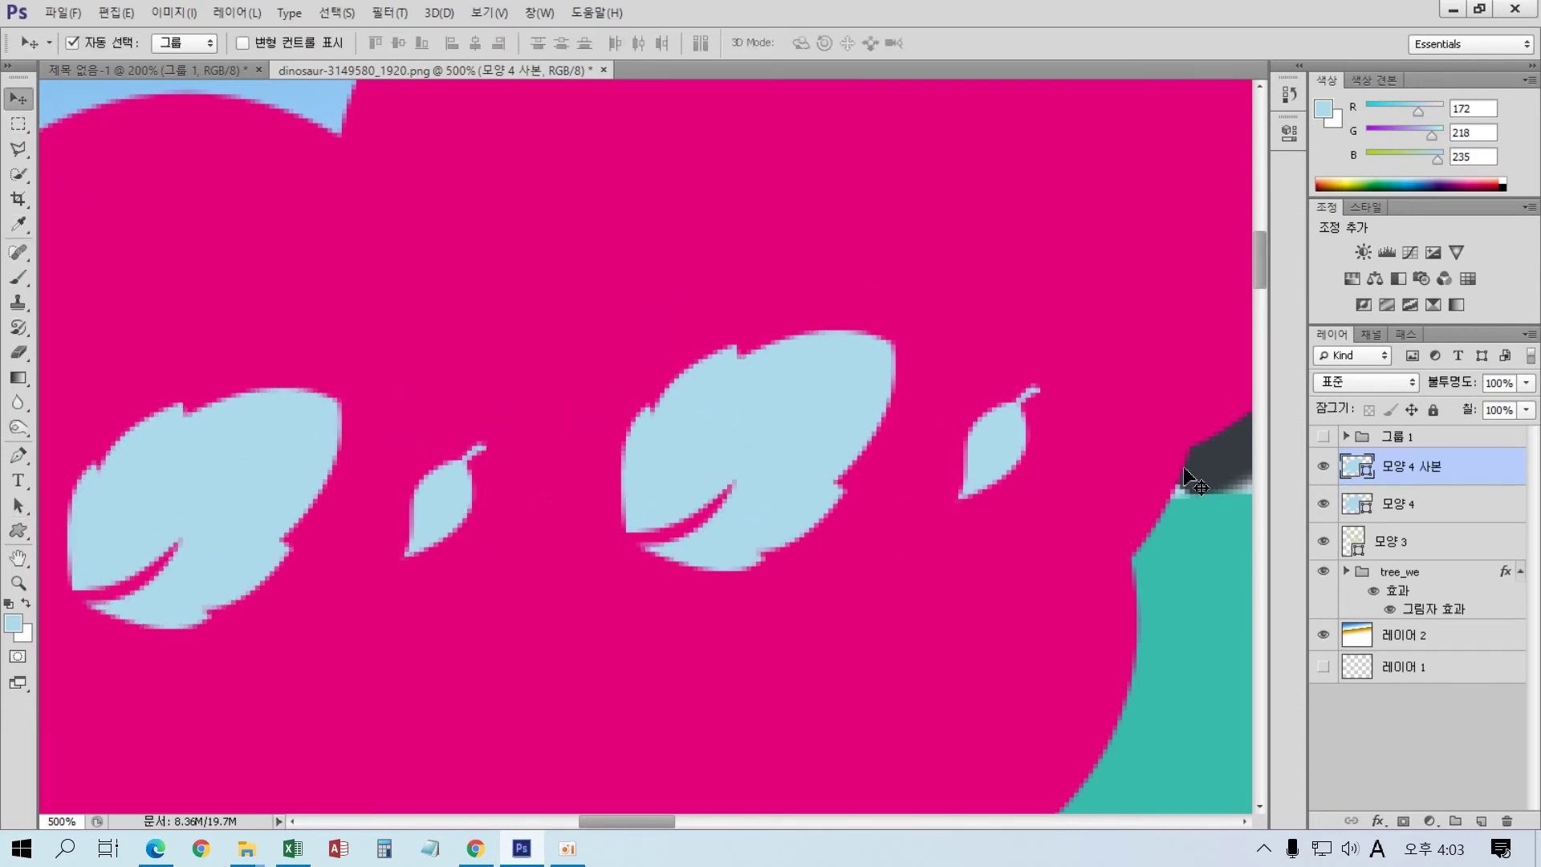
pyautogui.moveTo(883, 447); pyautogui.dragTo(871, 362)
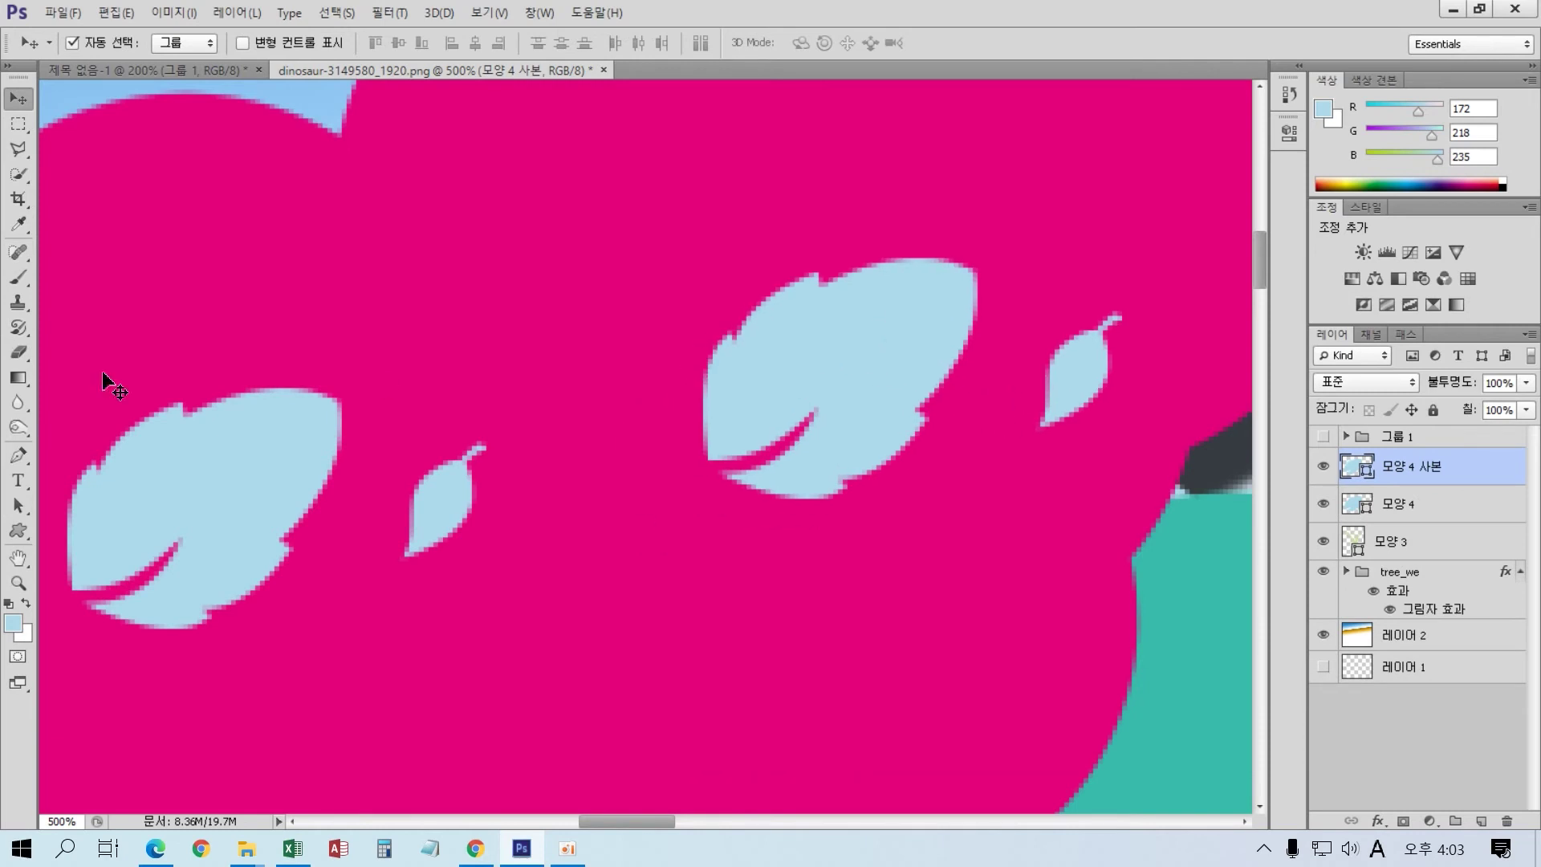
# - Delete the broad leaf from the copied layer and the slim leaf from the original layer
pyautogui.click(18, 506)
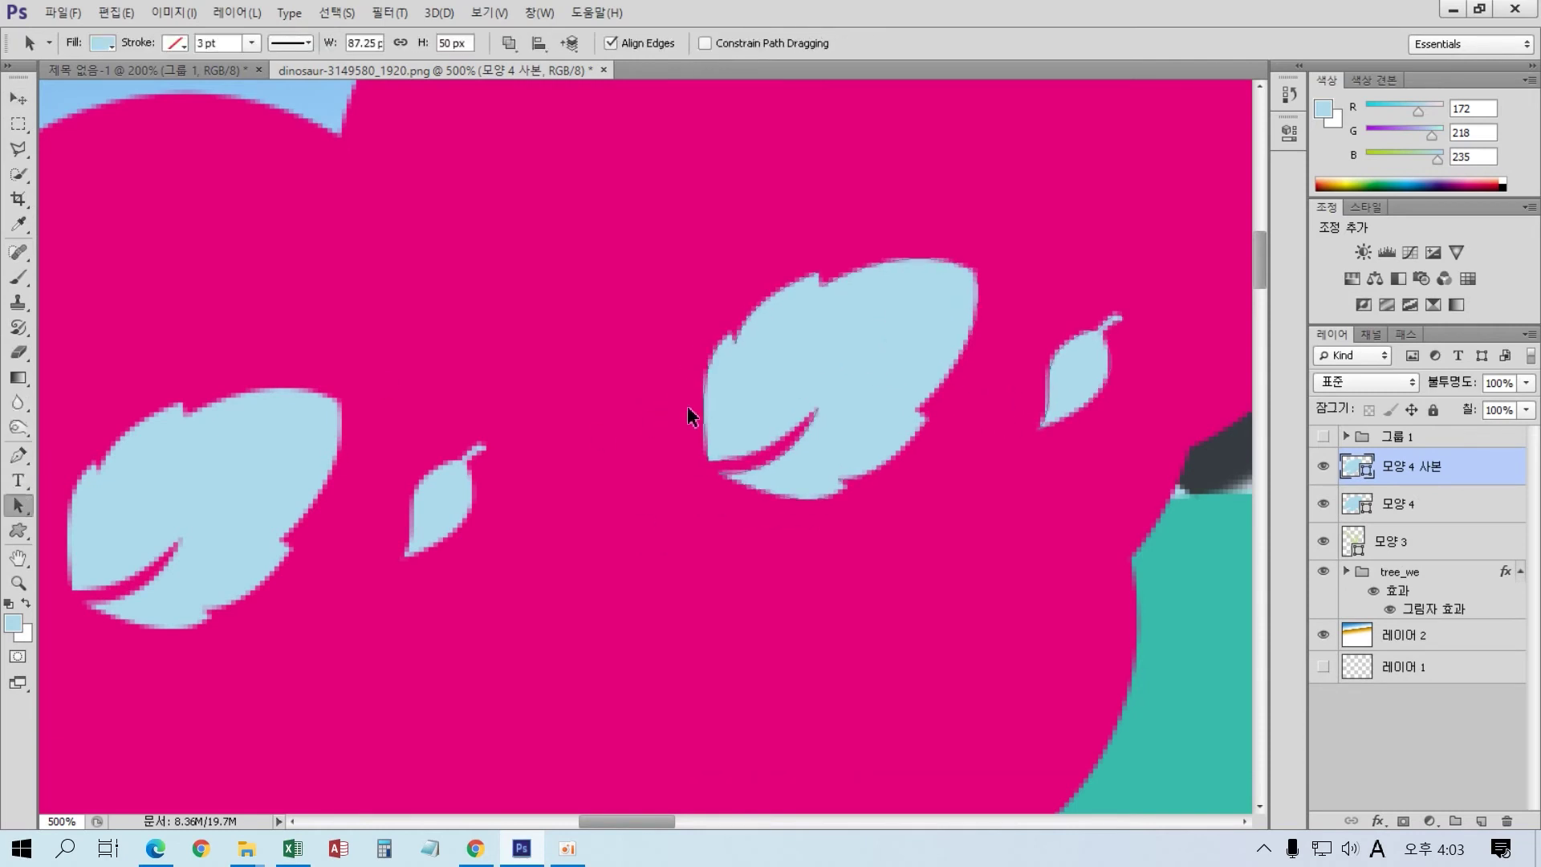
pyautogui.click(711, 429)
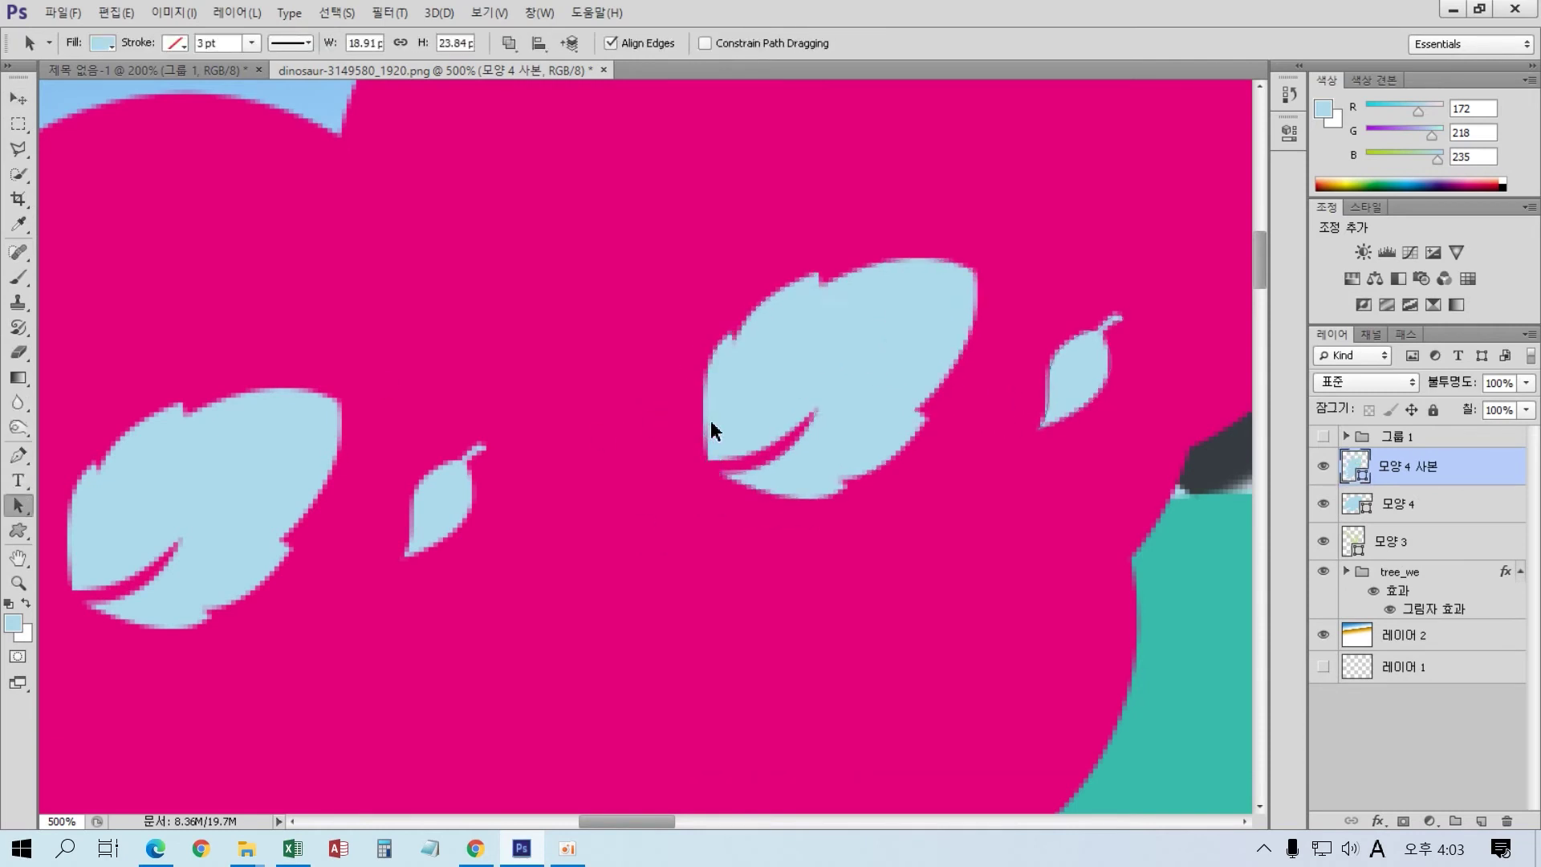
pyautogui.press('Delete')
pyautogui.click(435, 499)
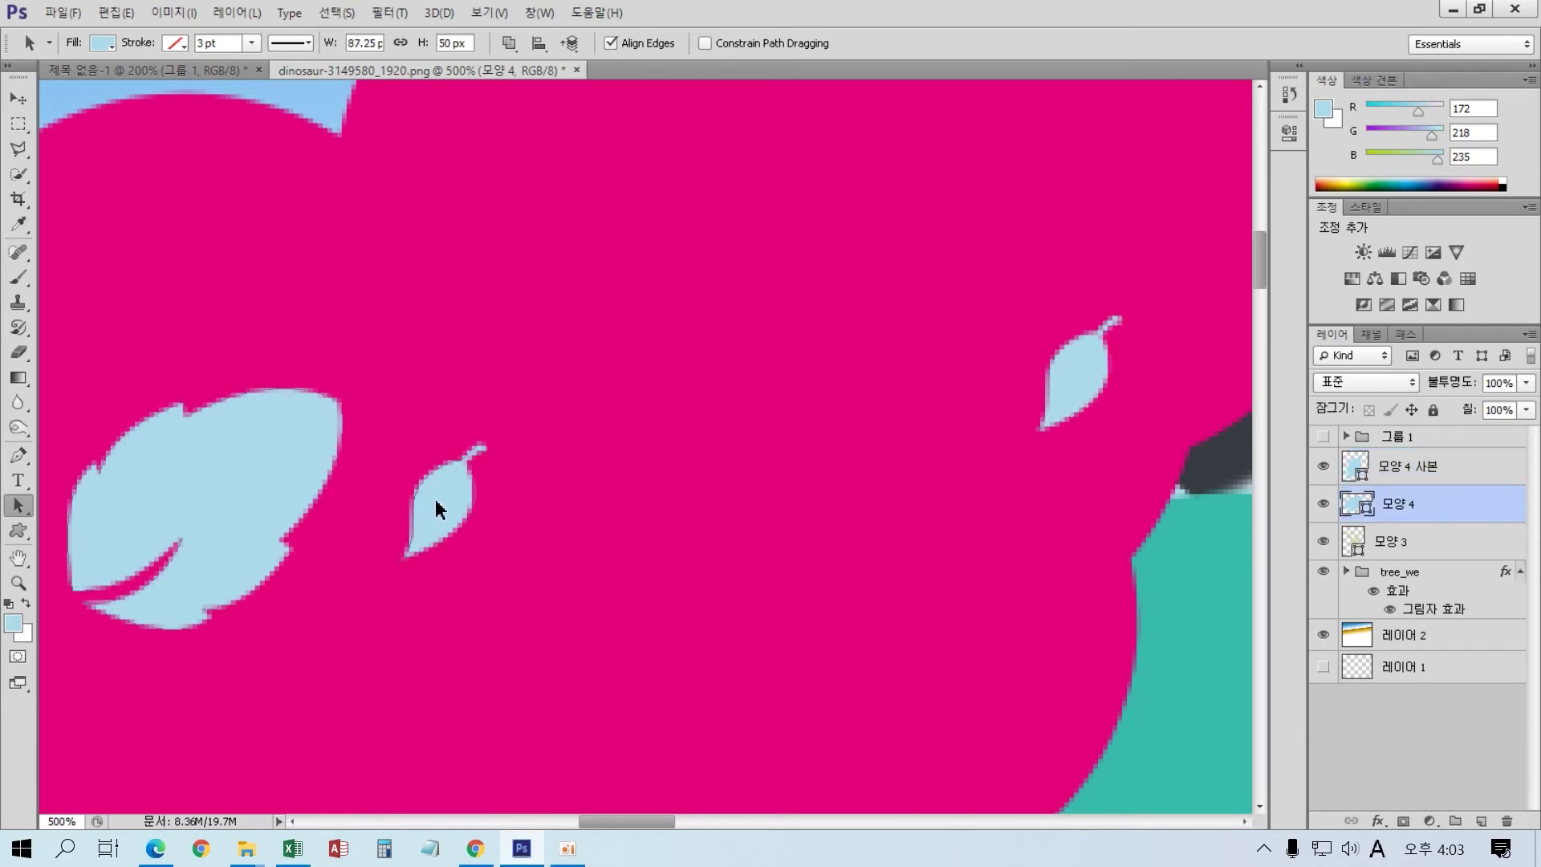
pyautogui.press('Delete')
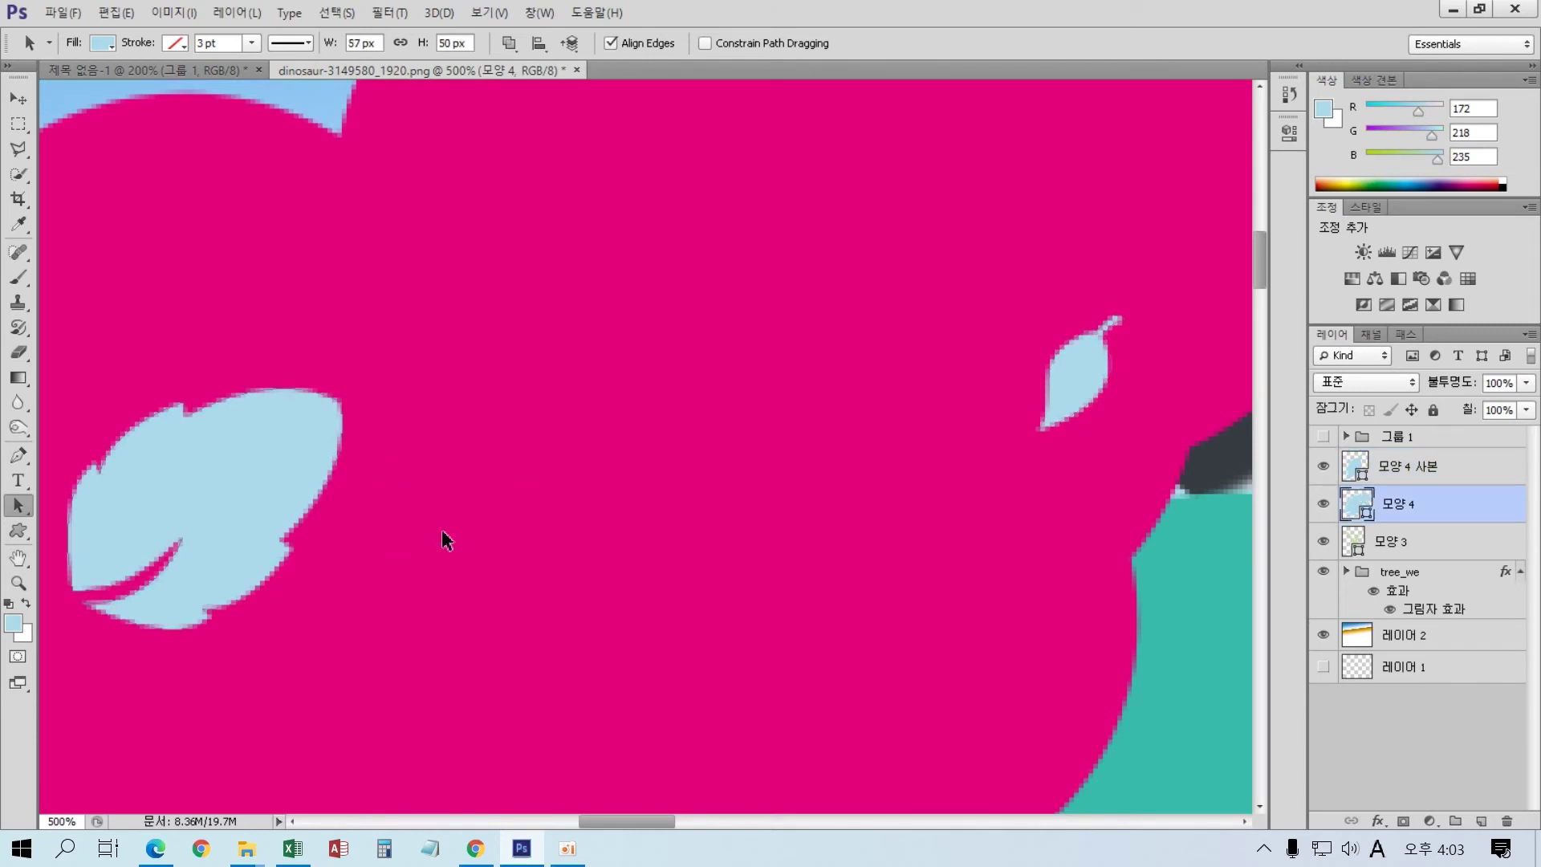
# - Fill the slim leaf on the copied layer with light yellow and place it just right of the light blue broad leaf
pyautogui.click(1075, 402)
pyautogui.moveTo(1075, 401); pyautogui.dragTo(485, 503)
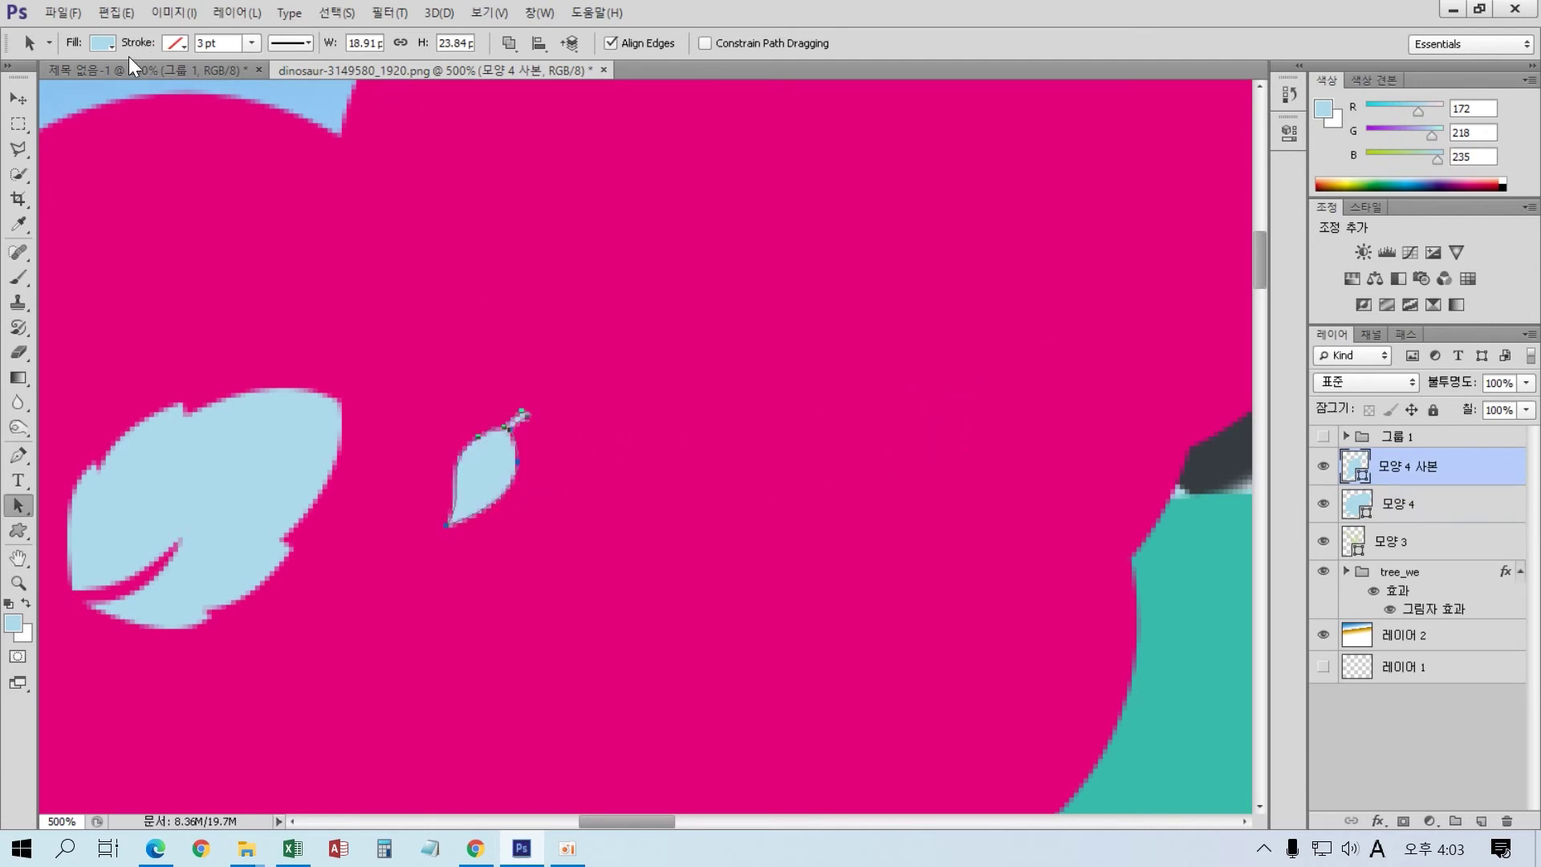
pyautogui.click(109, 47)
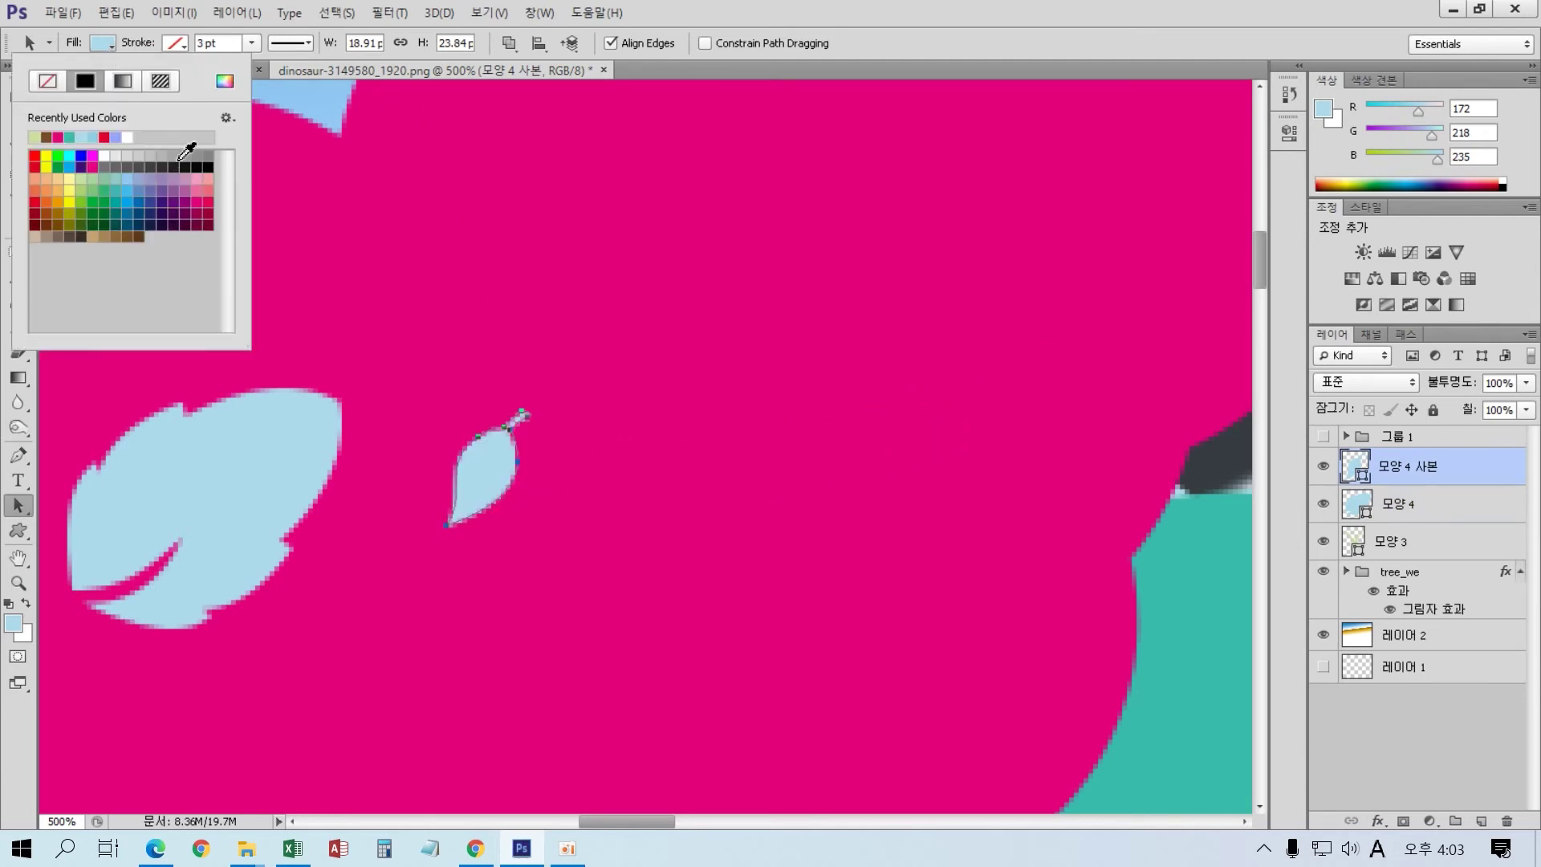
pyautogui.click(69, 191)
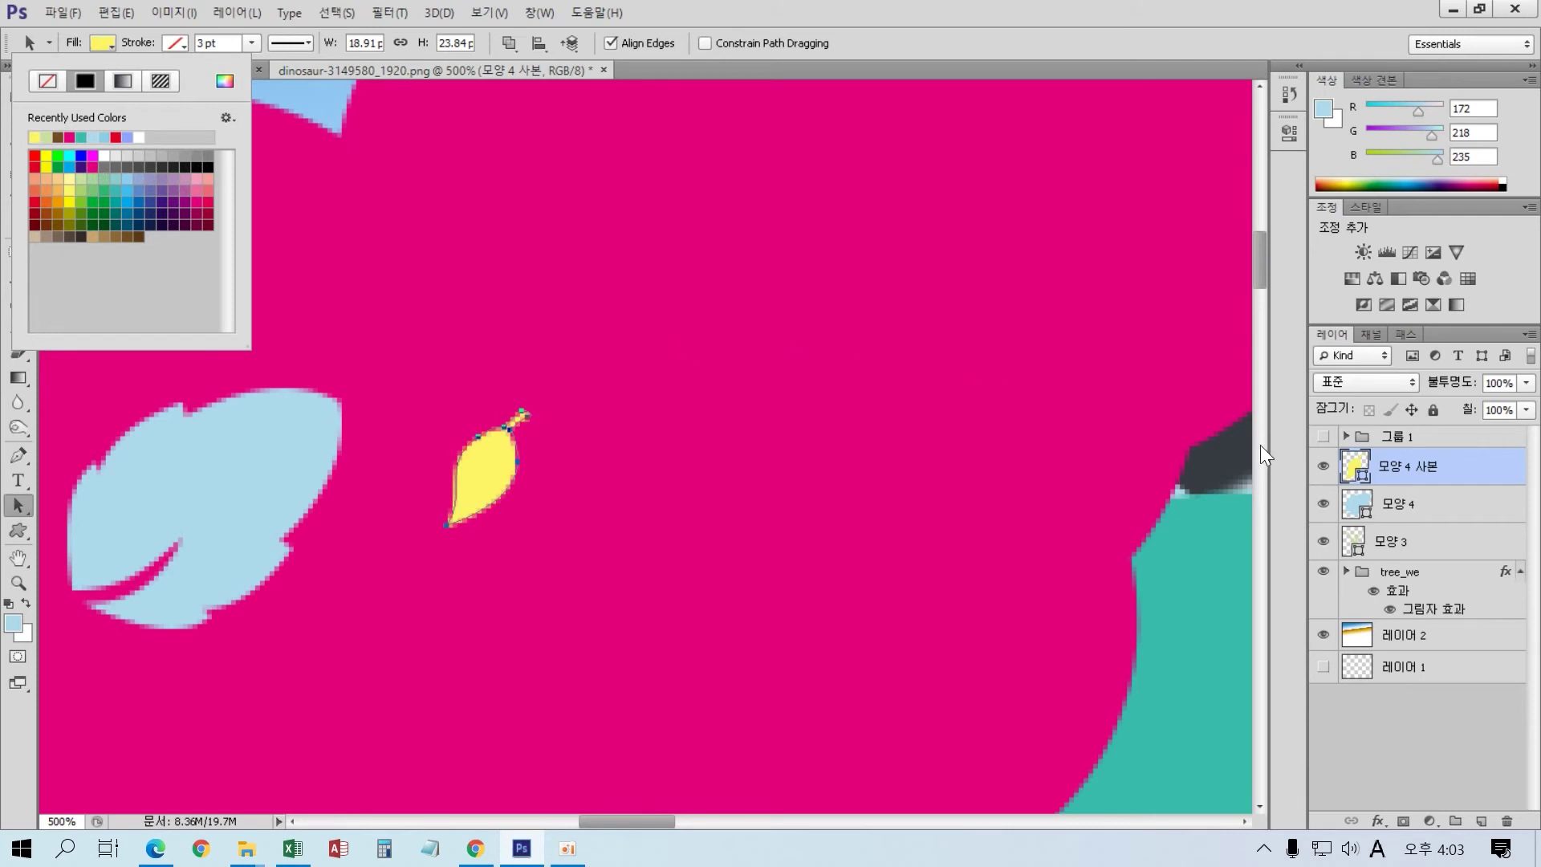
pyautogui.click(1401, 476)
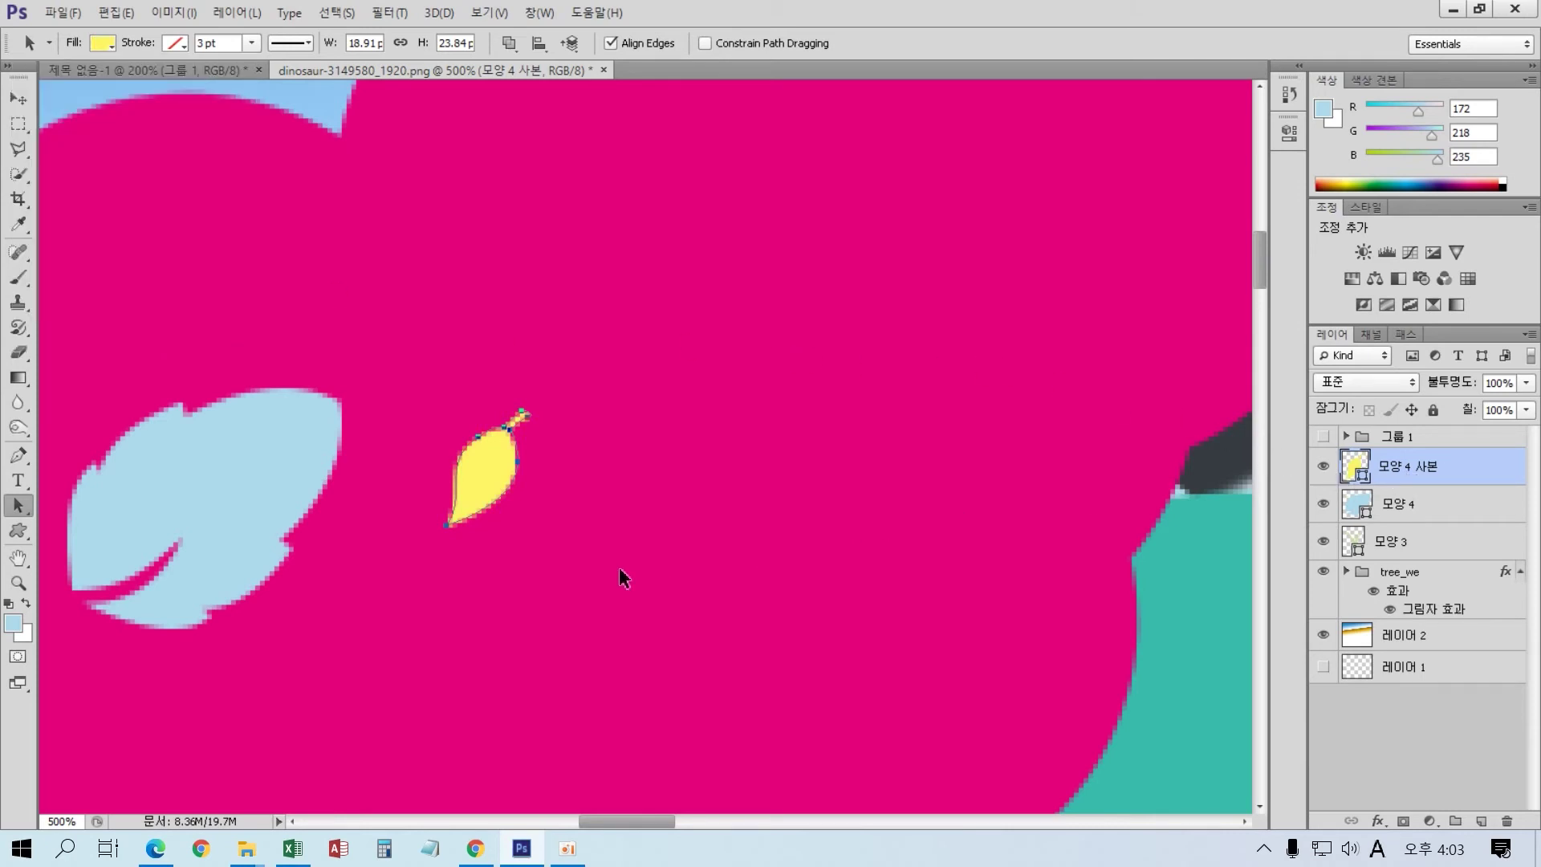
pyautogui.moveTo(485, 480); pyautogui.dragTo(426, 493)
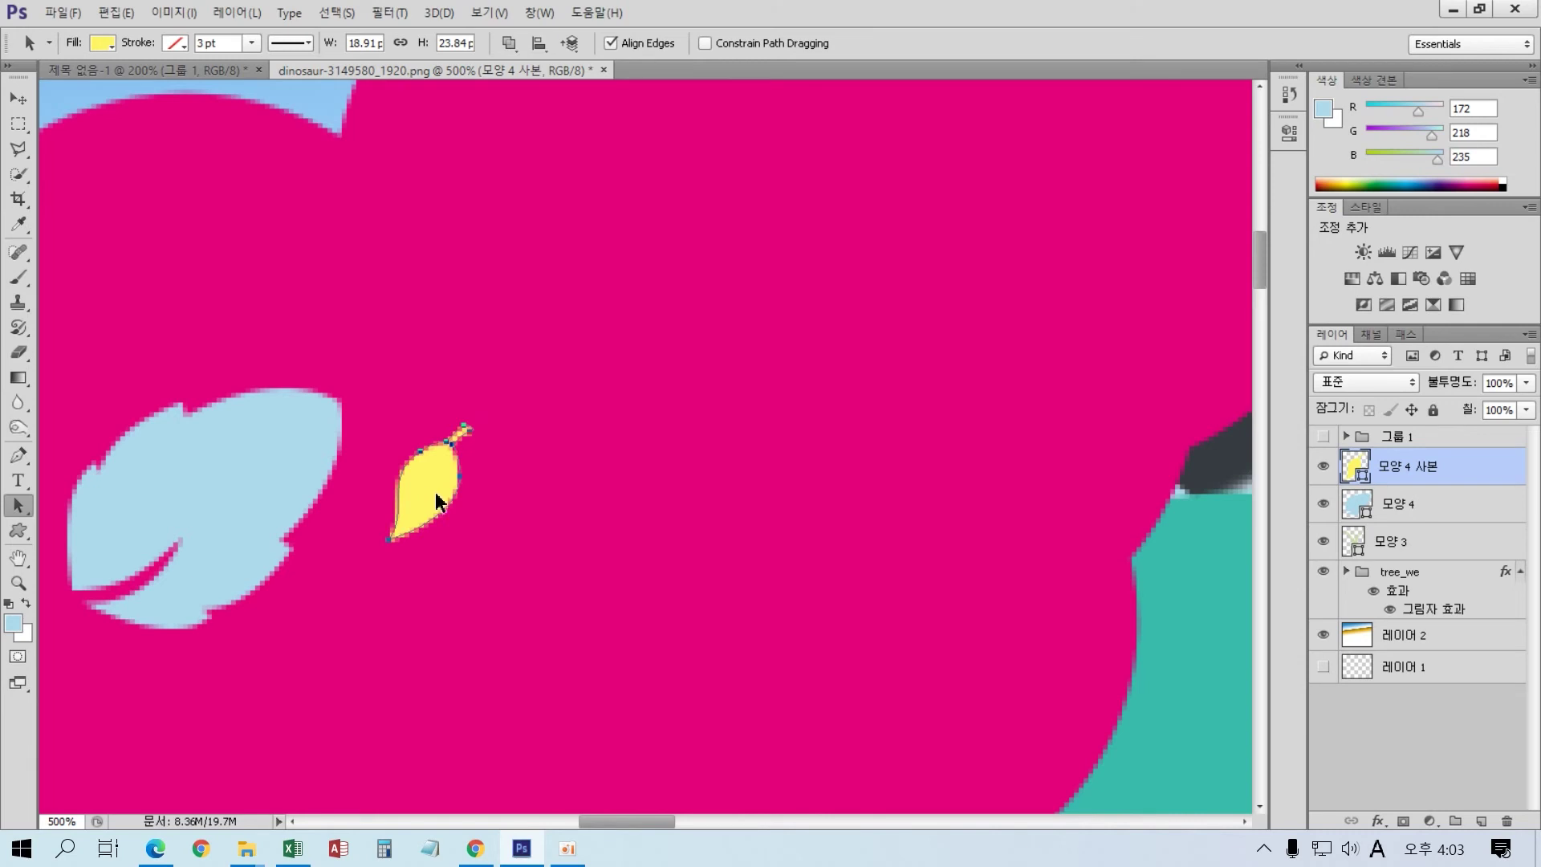
pyautogui.moveTo(435, 502); pyautogui.dragTo(432, 514)
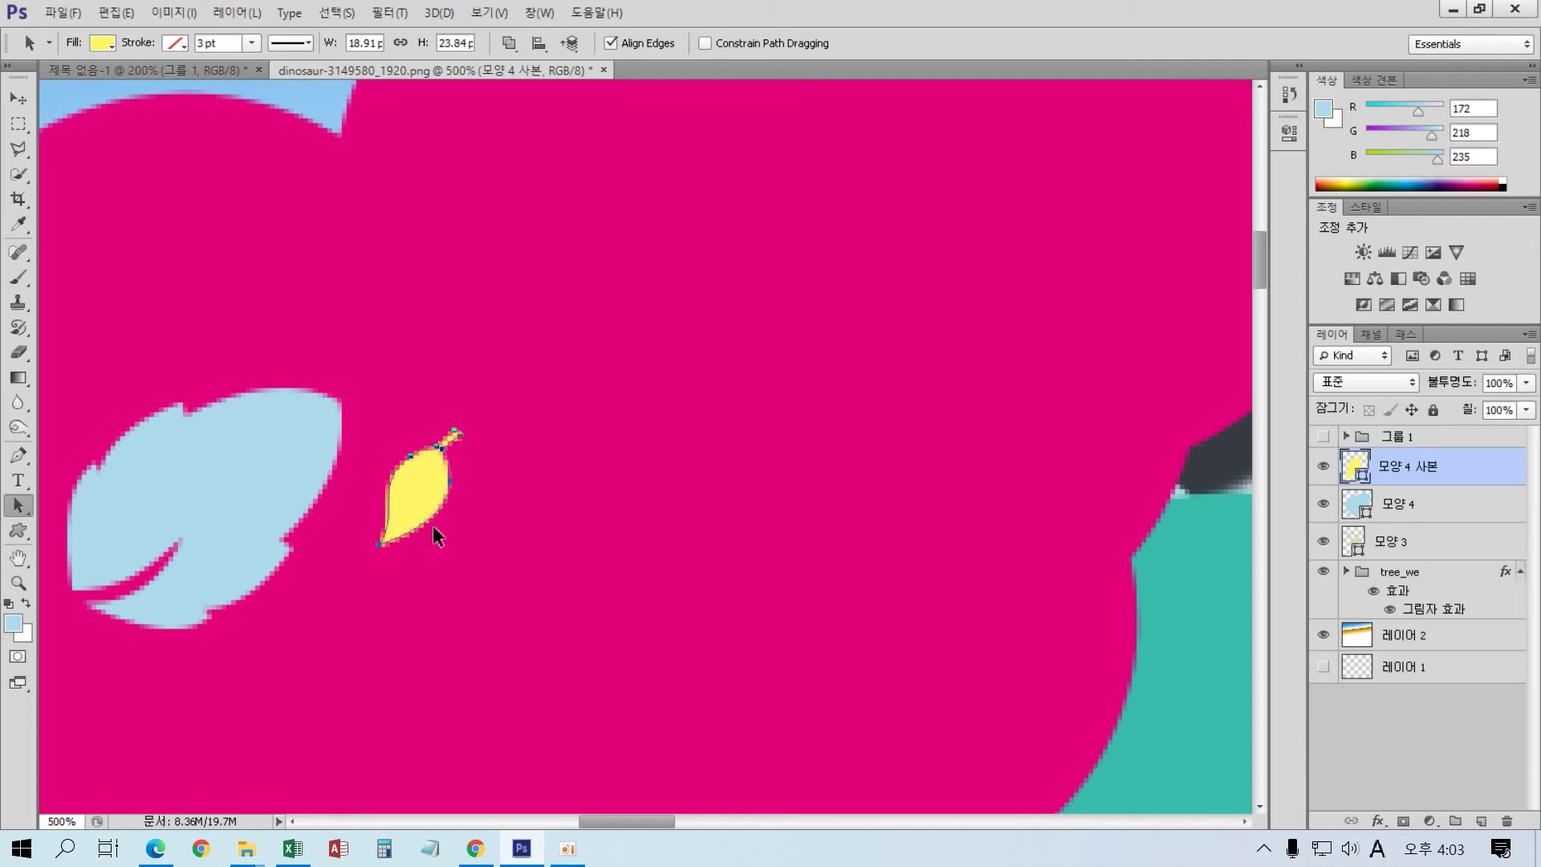
pyautogui.moveTo(440, 602); pyautogui.dragTo(784, 565)
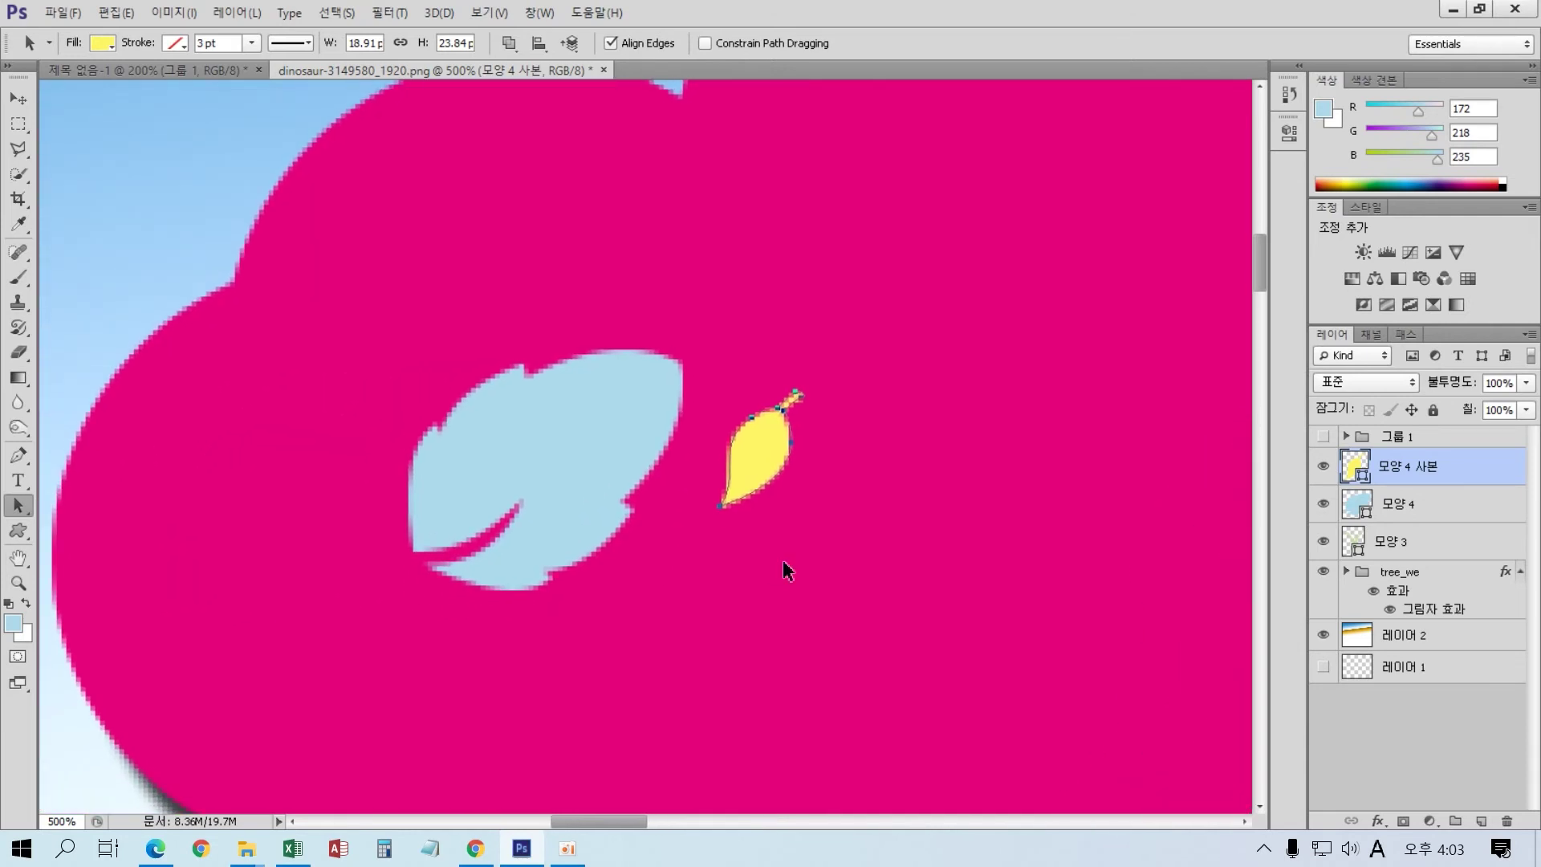
# - Make a rectangular selection around both leaves with some margin and hide the trunk, tree_we and background layers
pyautogui.click(17, 122)
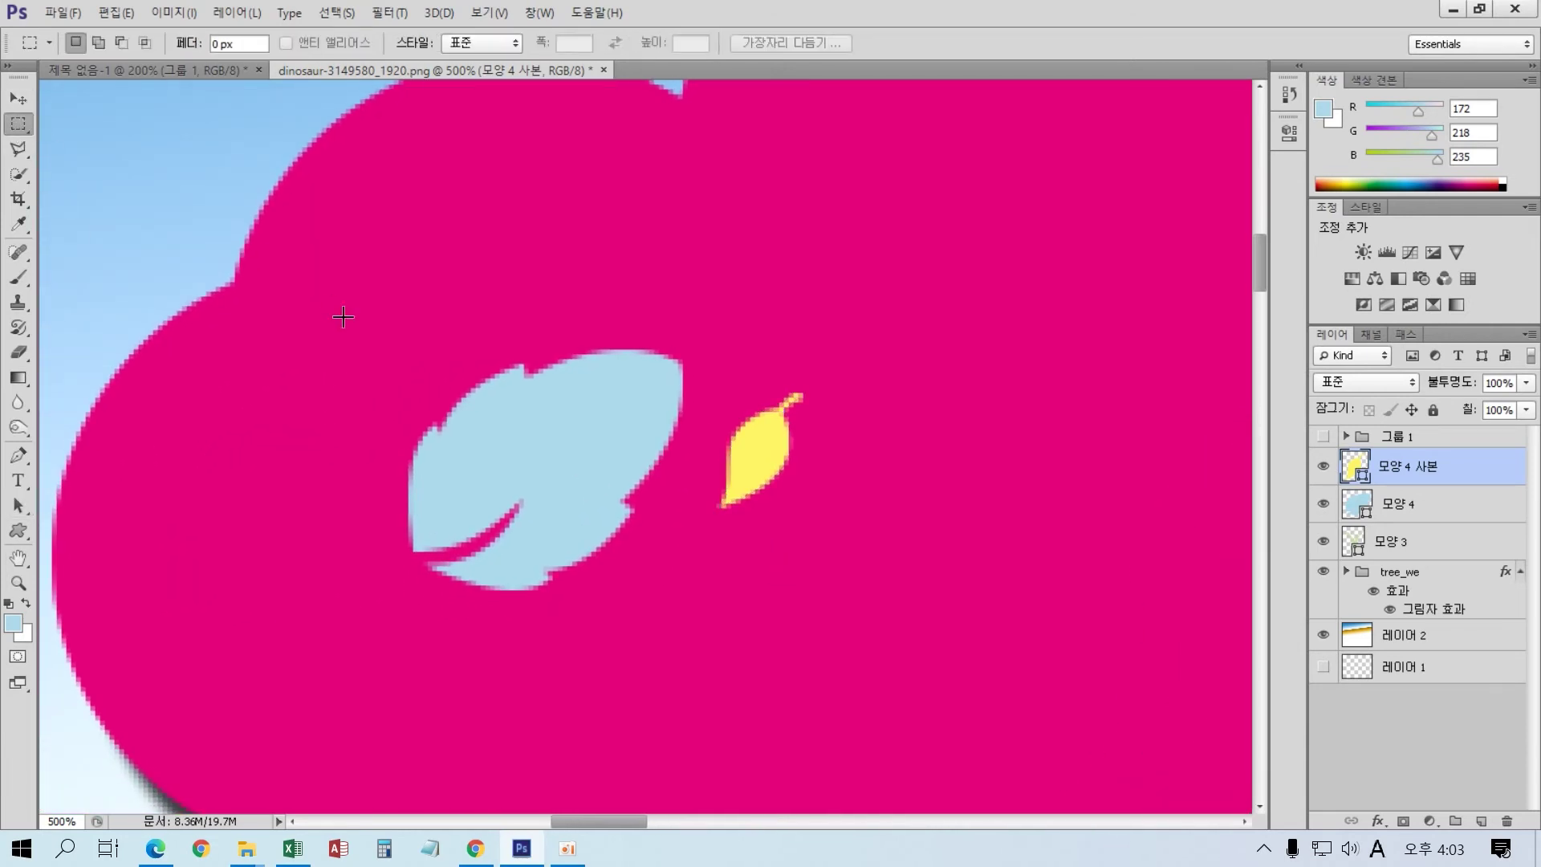
pyautogui.moveTo(330, 278); pyautogui.dragTo(841, 639)
pyautogui.press('Down')
pyautogui.press('Down')
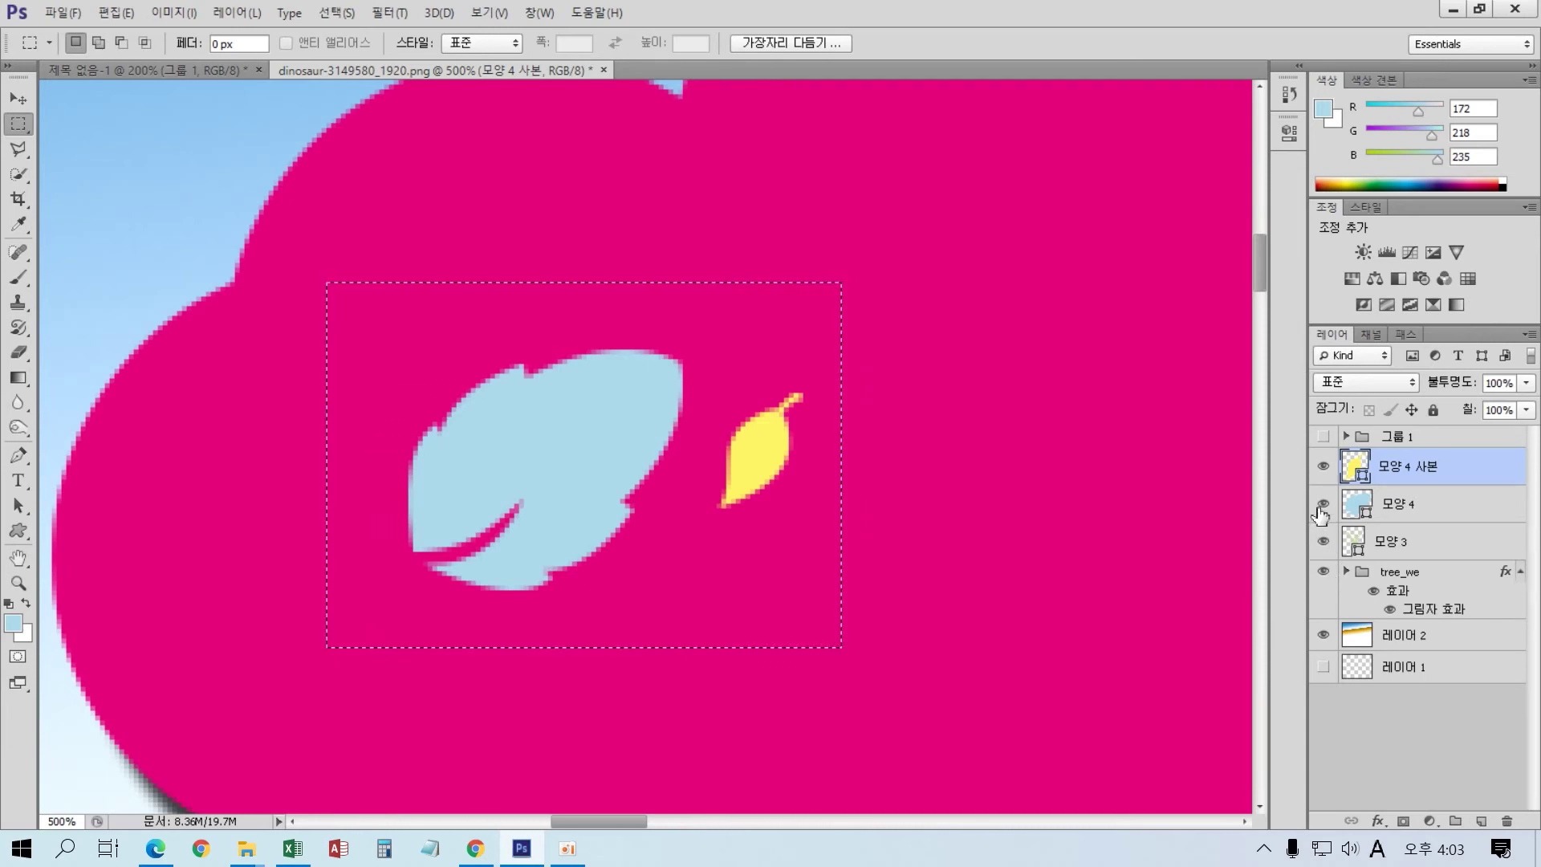
pyautogui.moveTo(1322, 541); pyautogui.dragTo(1320, 659)
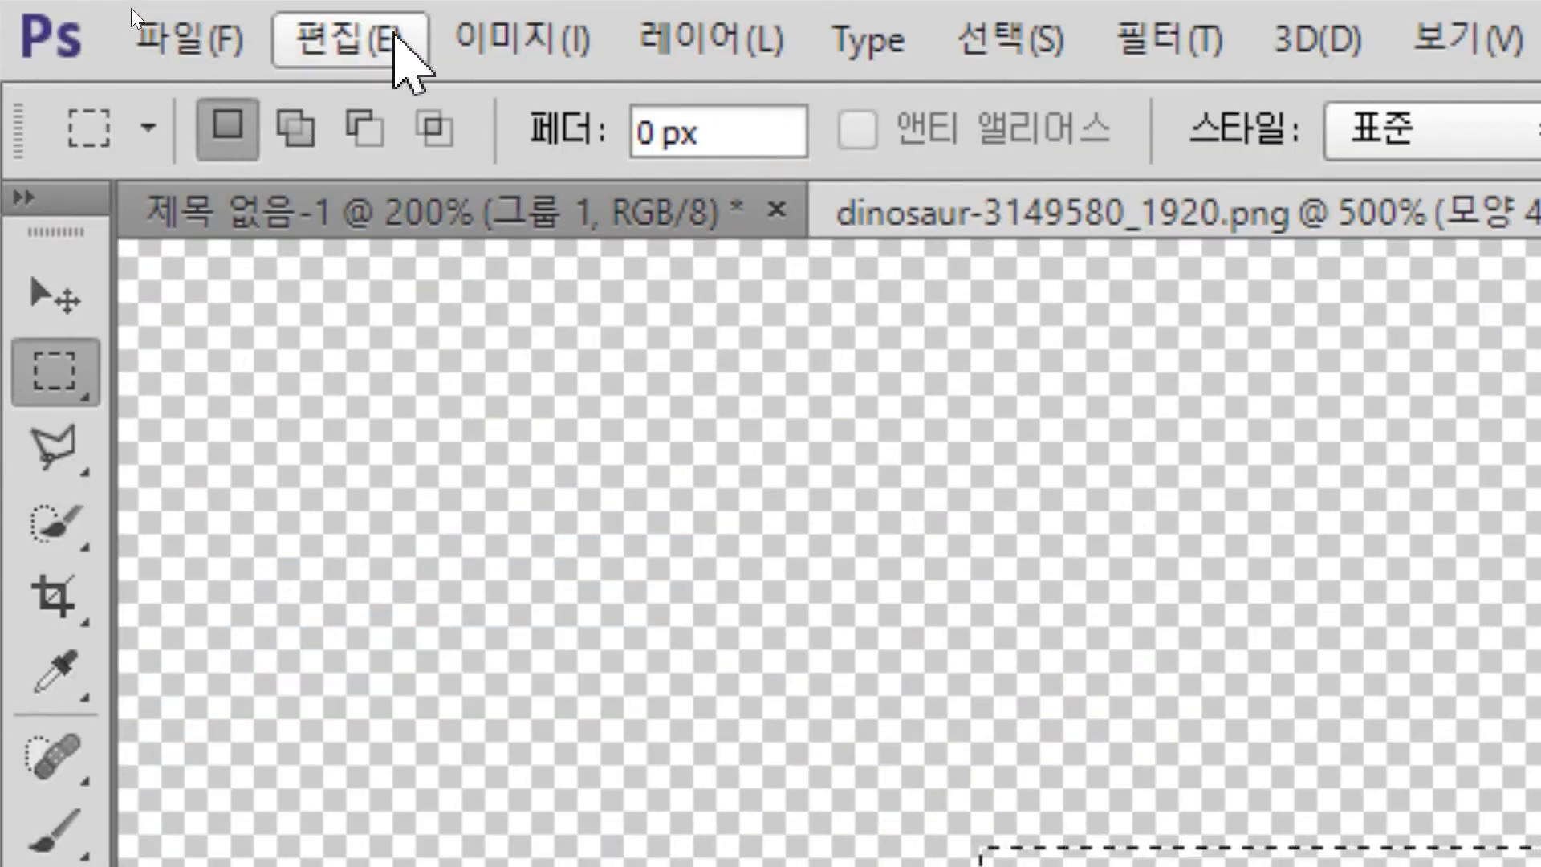
# - Define the selected leaf area as a pattern, keeping the suggested name, and clear the selection
pyautogui.click(386, 37)
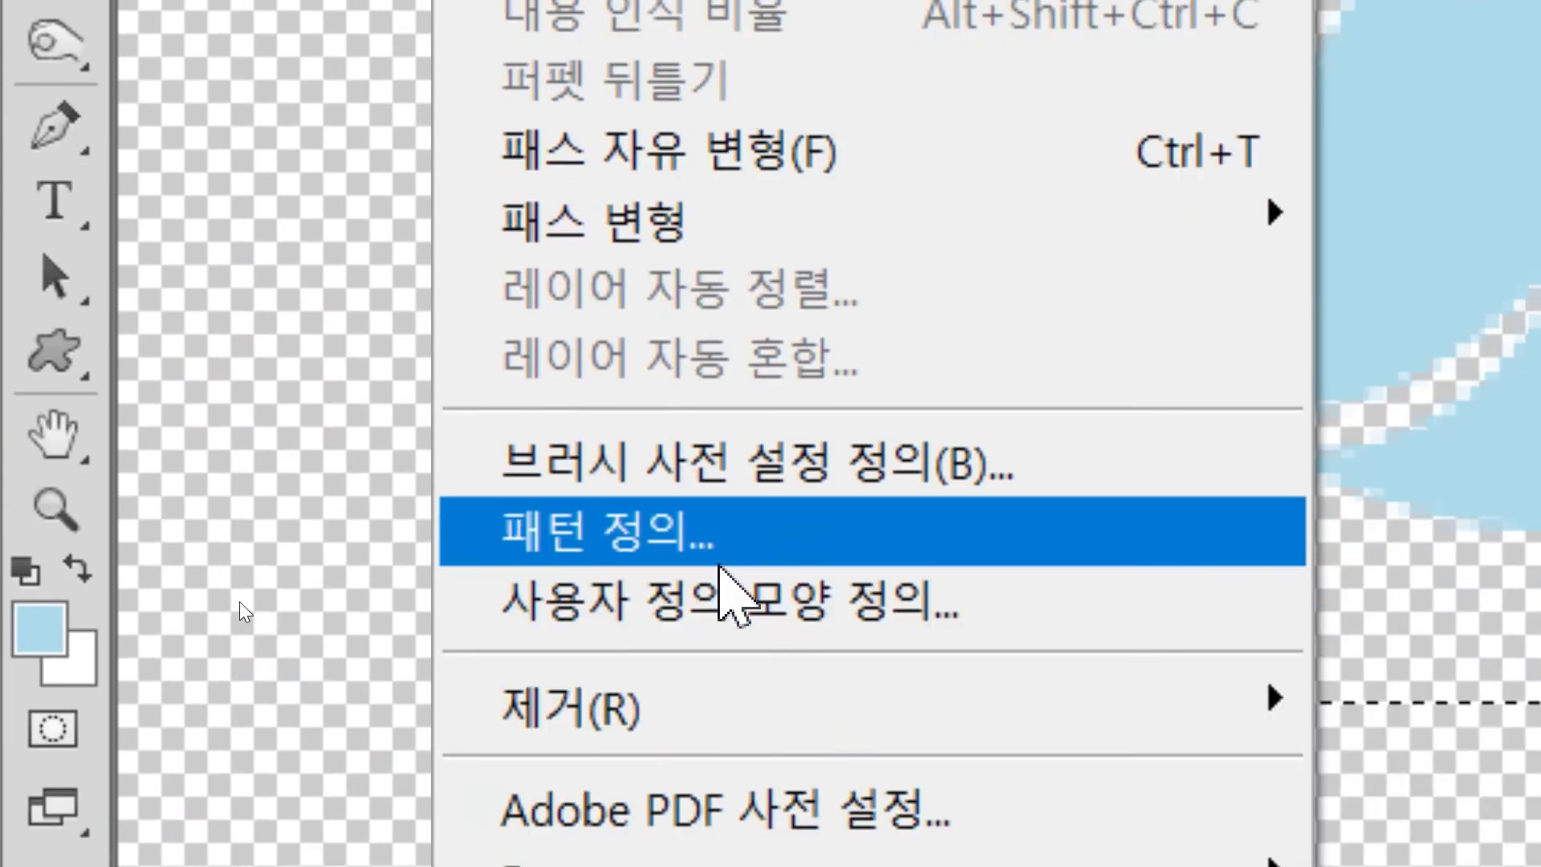
pyautogui.click(720, 559)
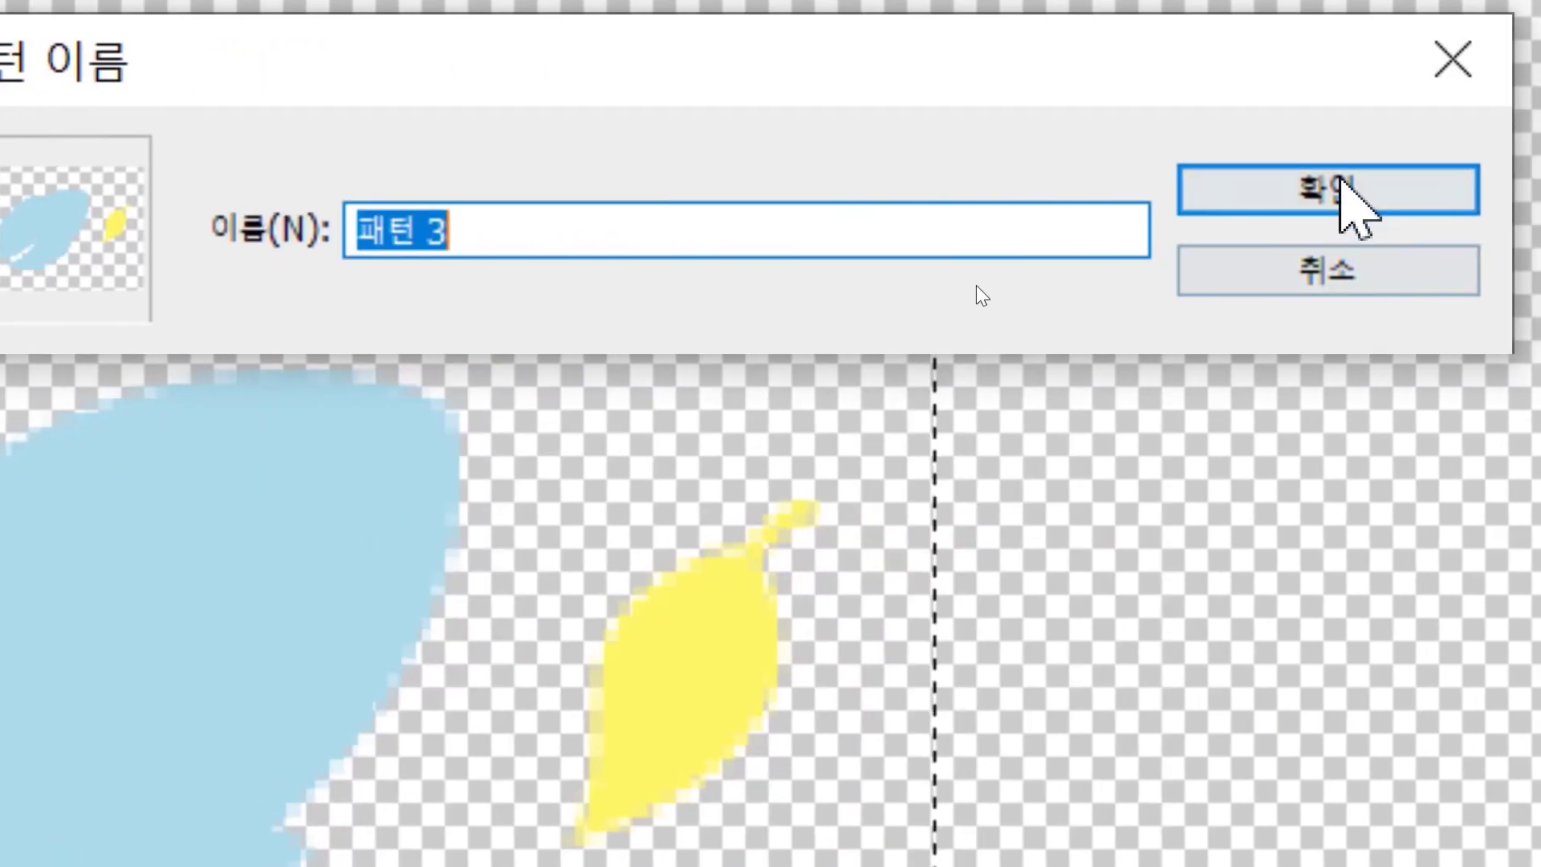
pyautogui.click(1344, 192)
pyautogui.hotkey('ctrl', 'd')
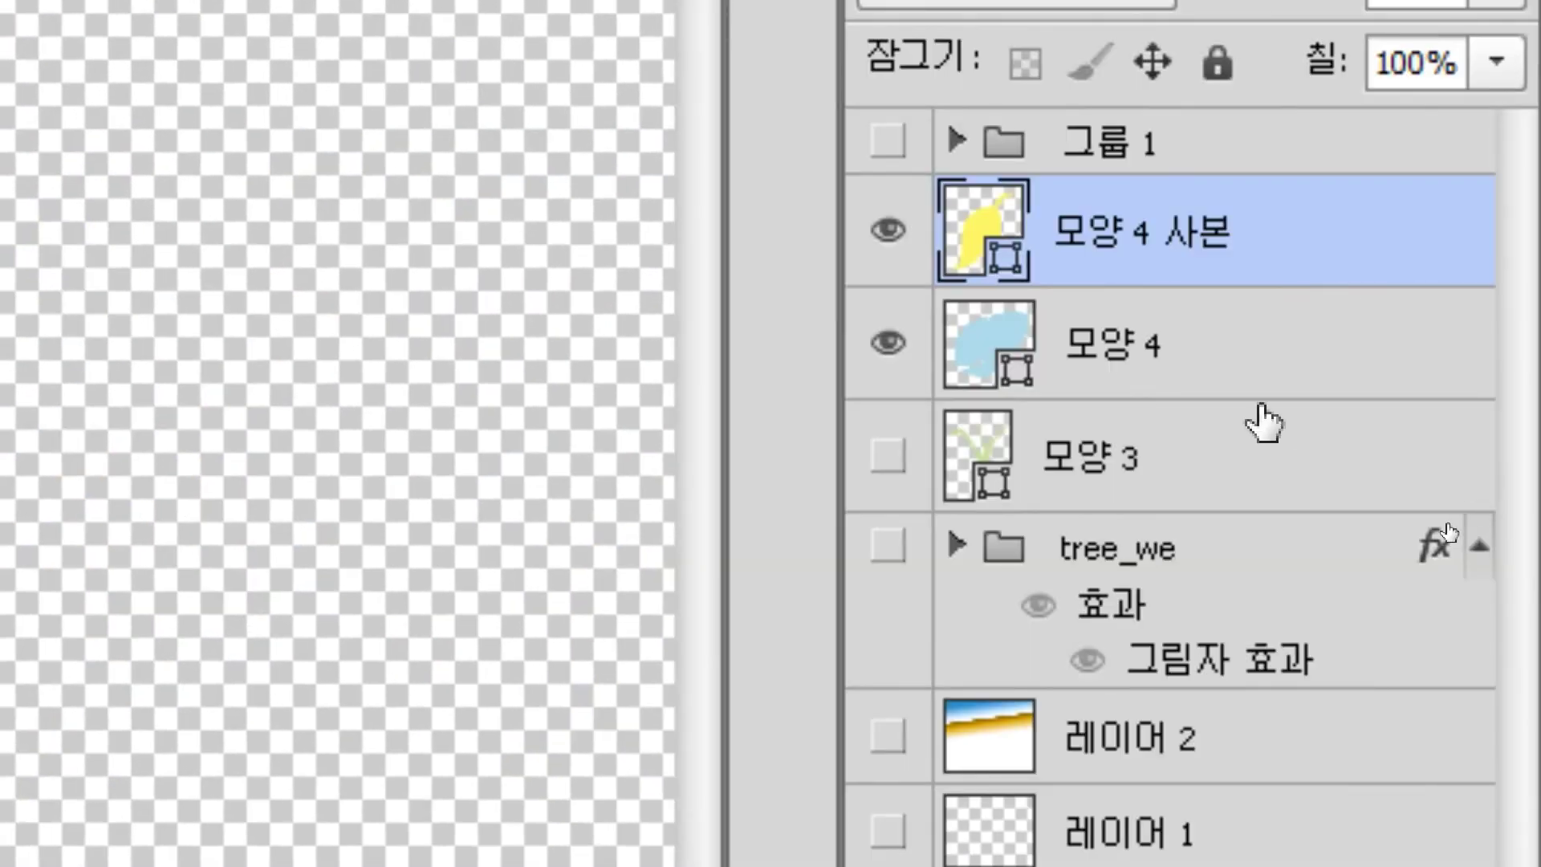
# - Group the two leaf shape layers, hide the group and rename it pt52
pyautogui.click(1262, 378)
pyautogui.keyDown('shift'); pyautogui.click(1297, 244); pyautogui.keyUp('shift')
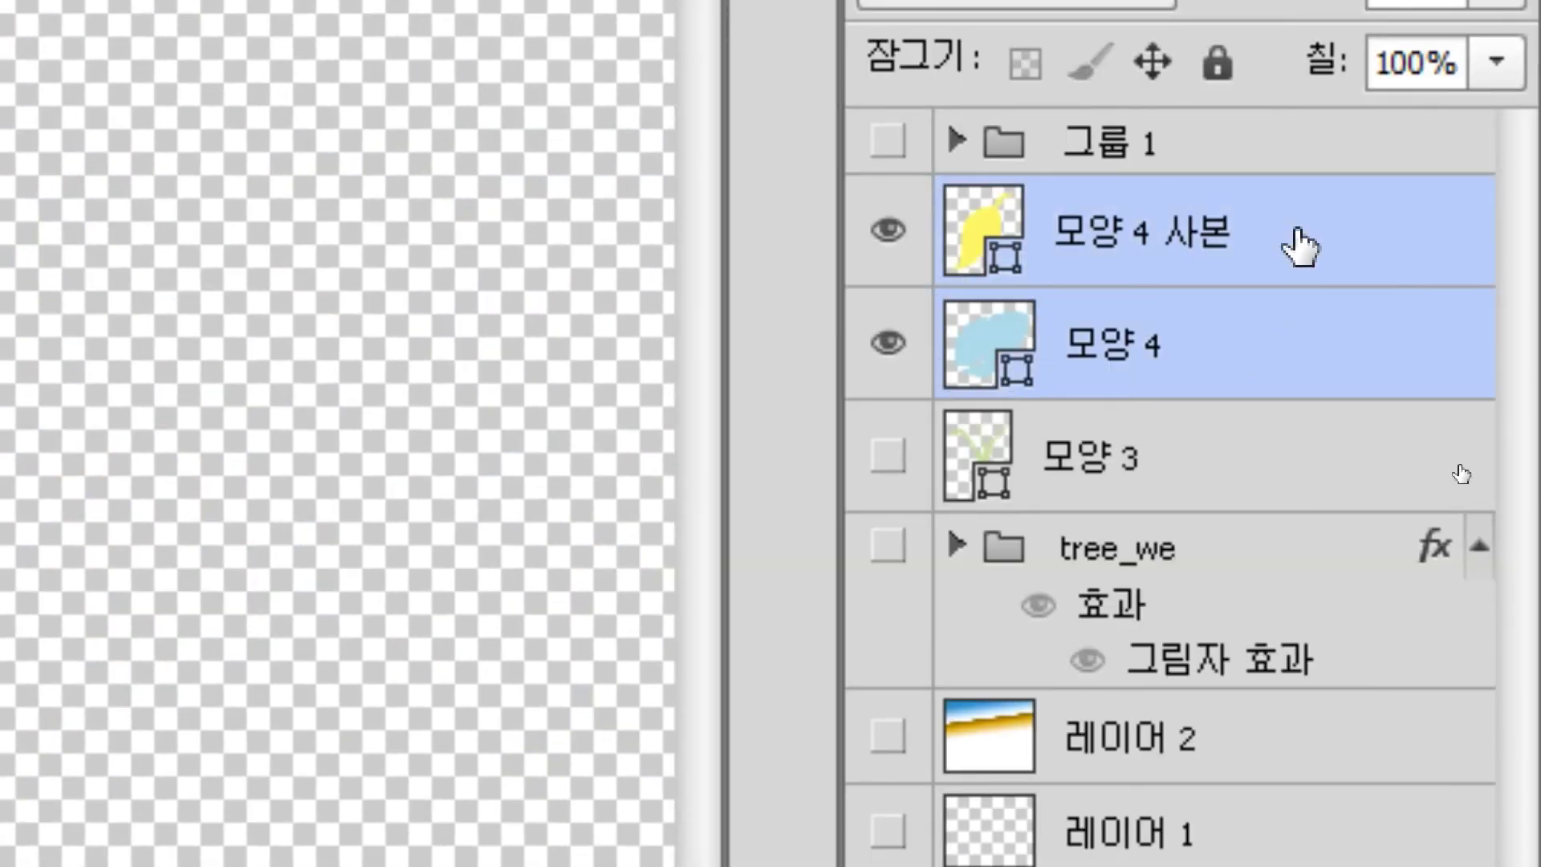
pyautogui.hotkey('ctrl', 'g')
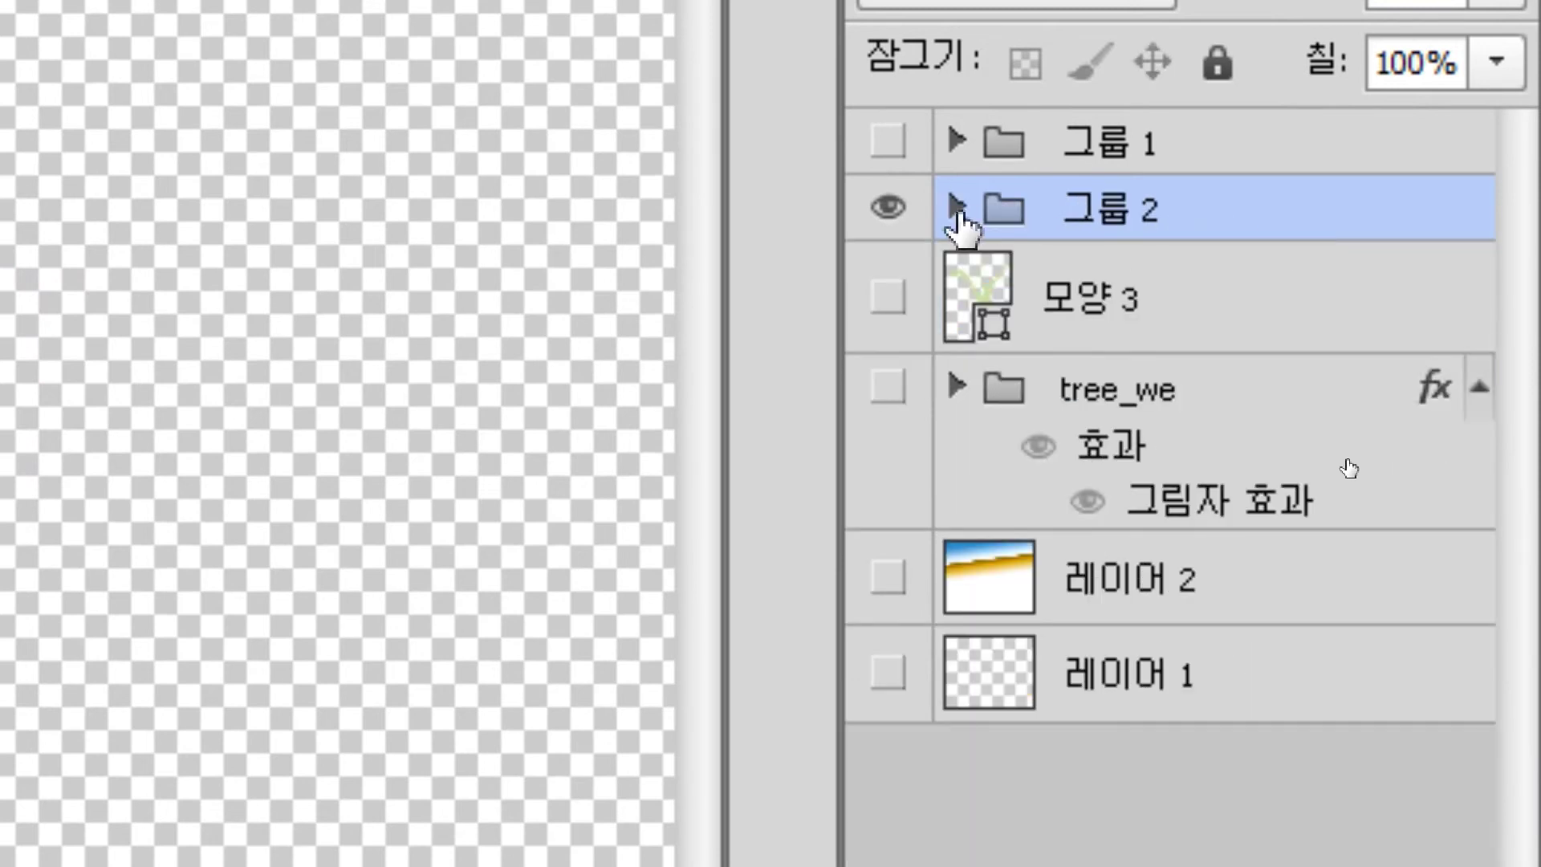
pyautogui.click(901, 210)
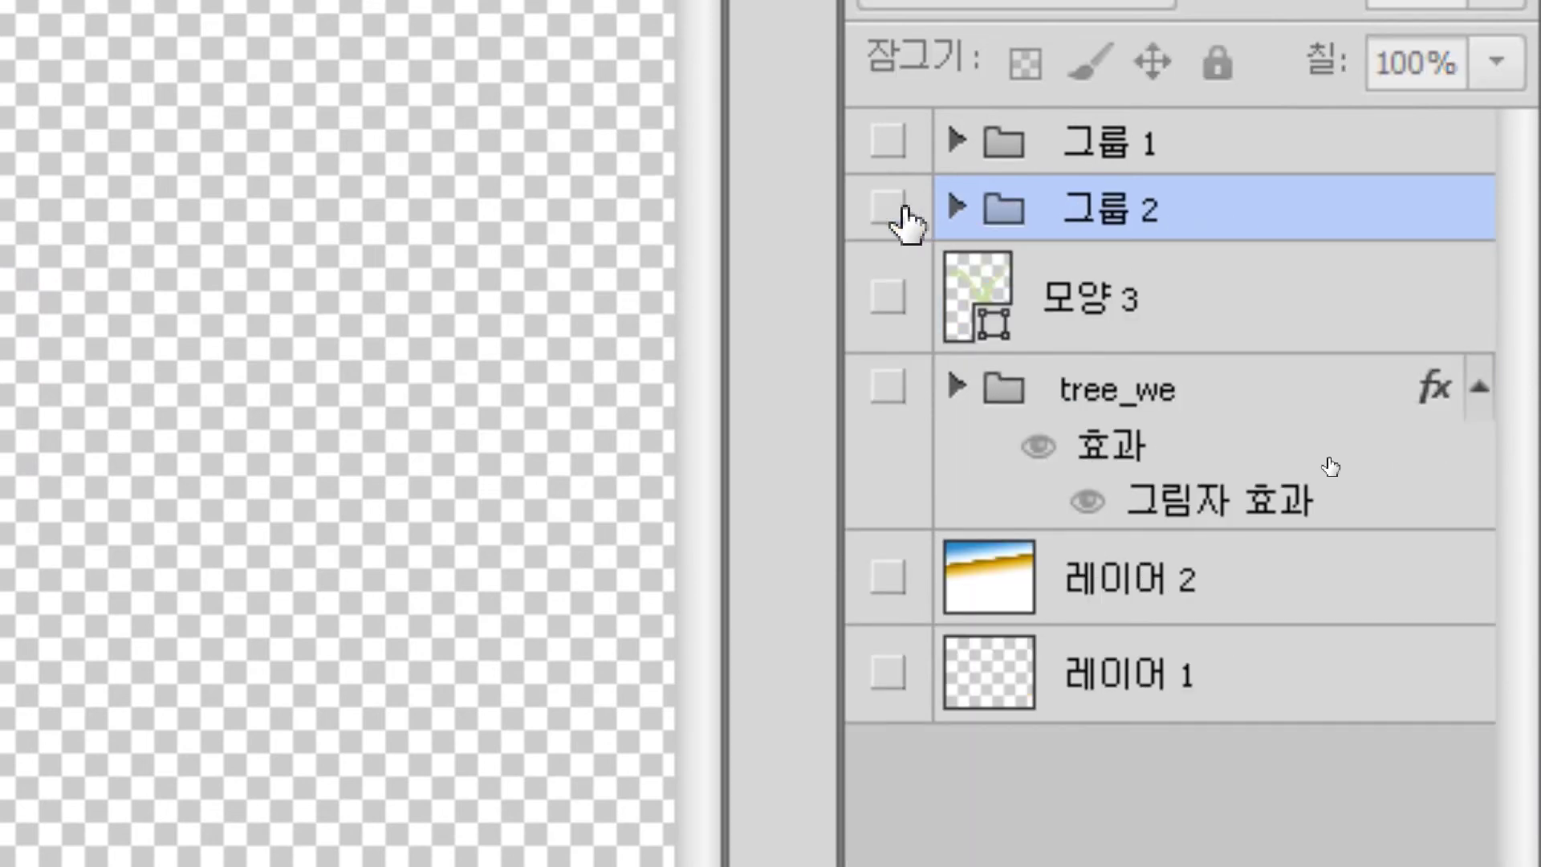
pyautogui.doubleClick(1096, 229)
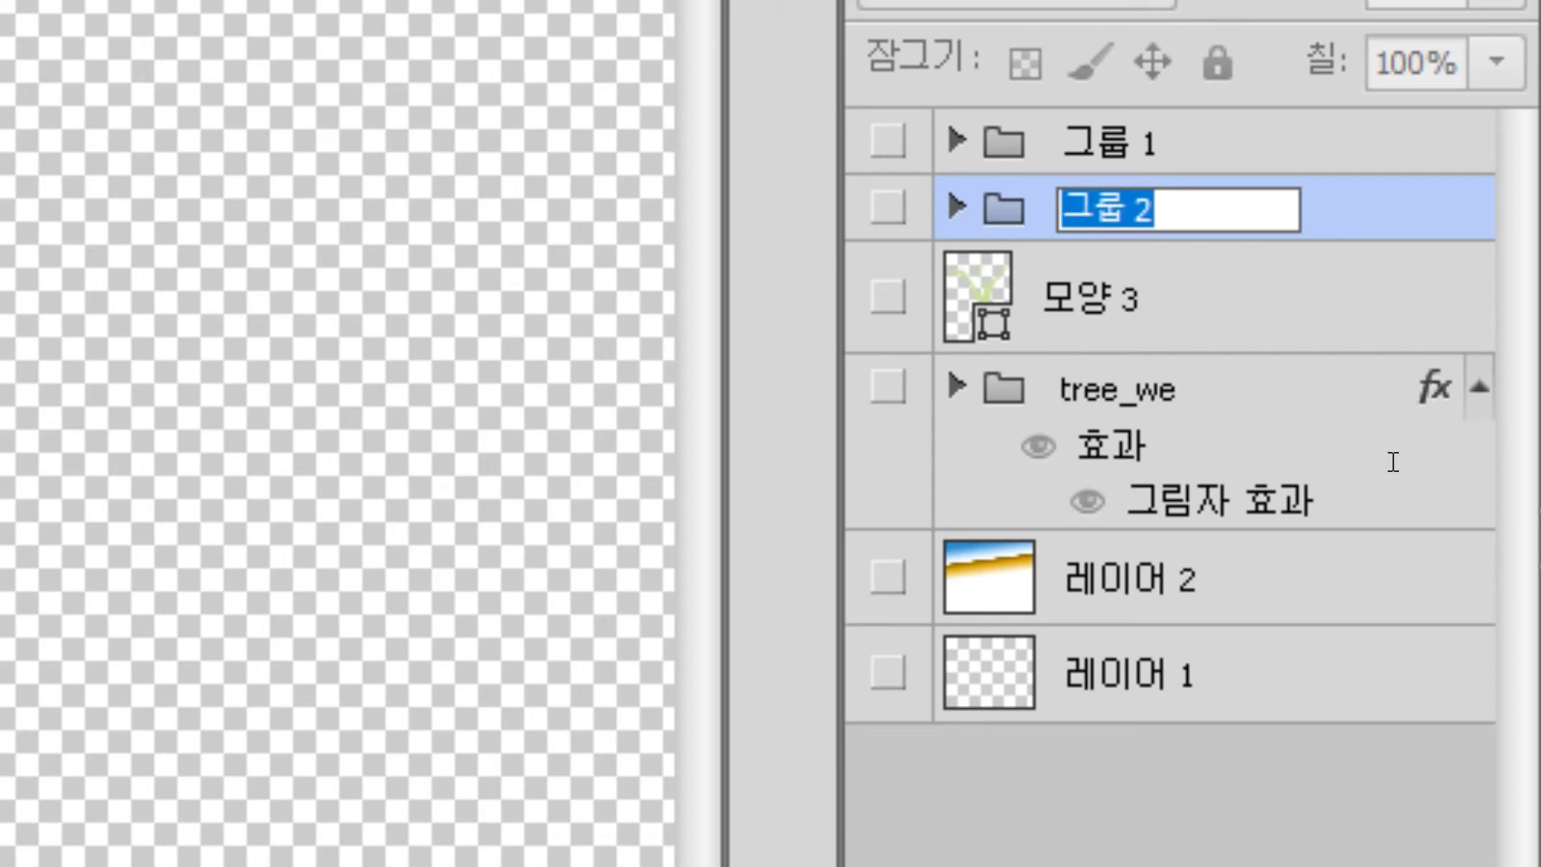
pyautogui.write('pt52')
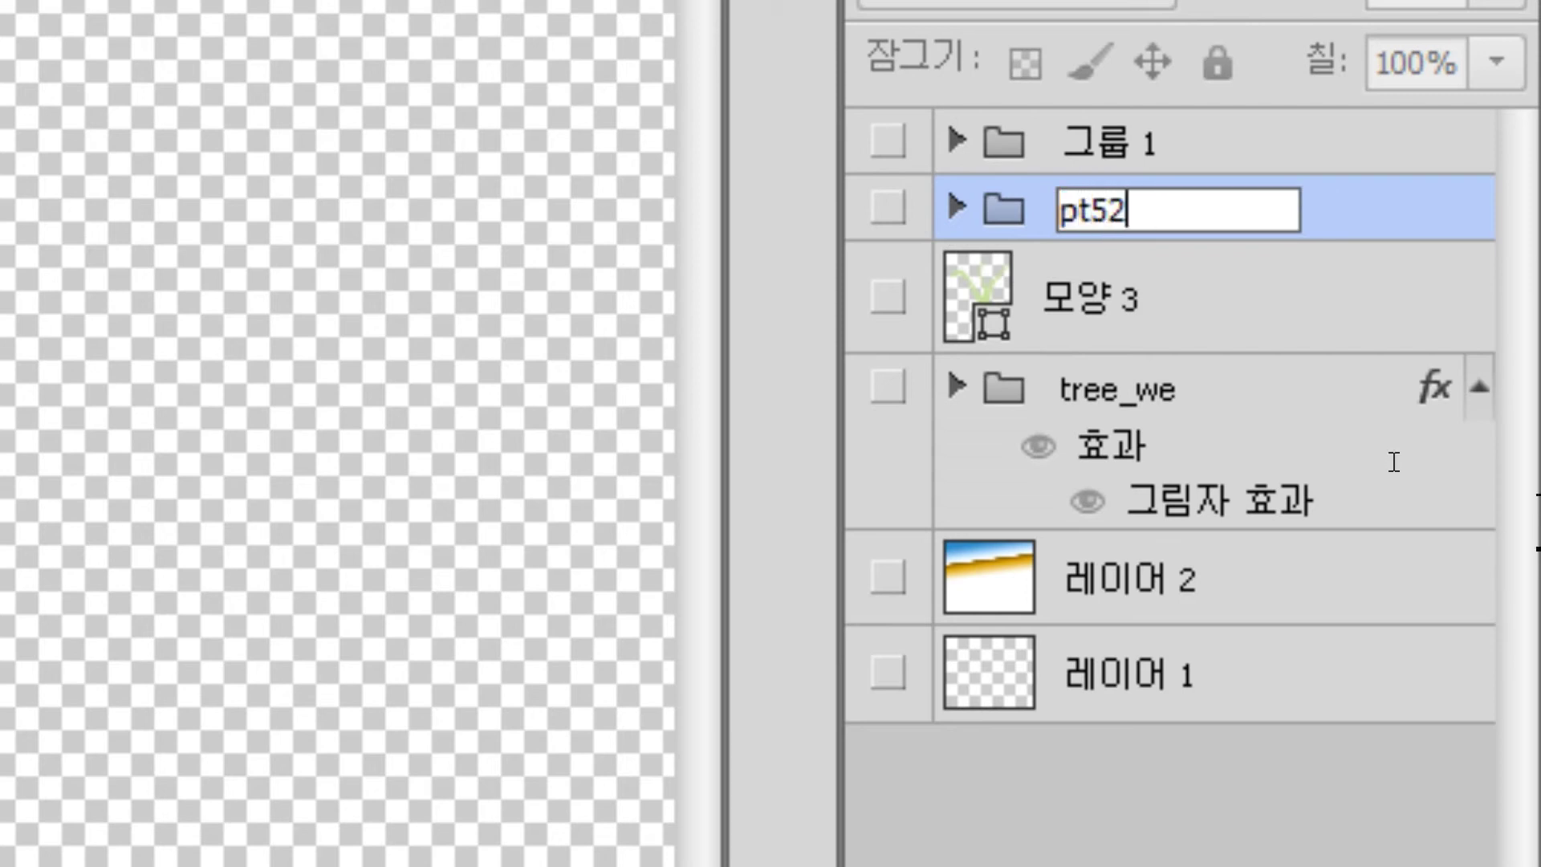
pyautogui.press('Return')
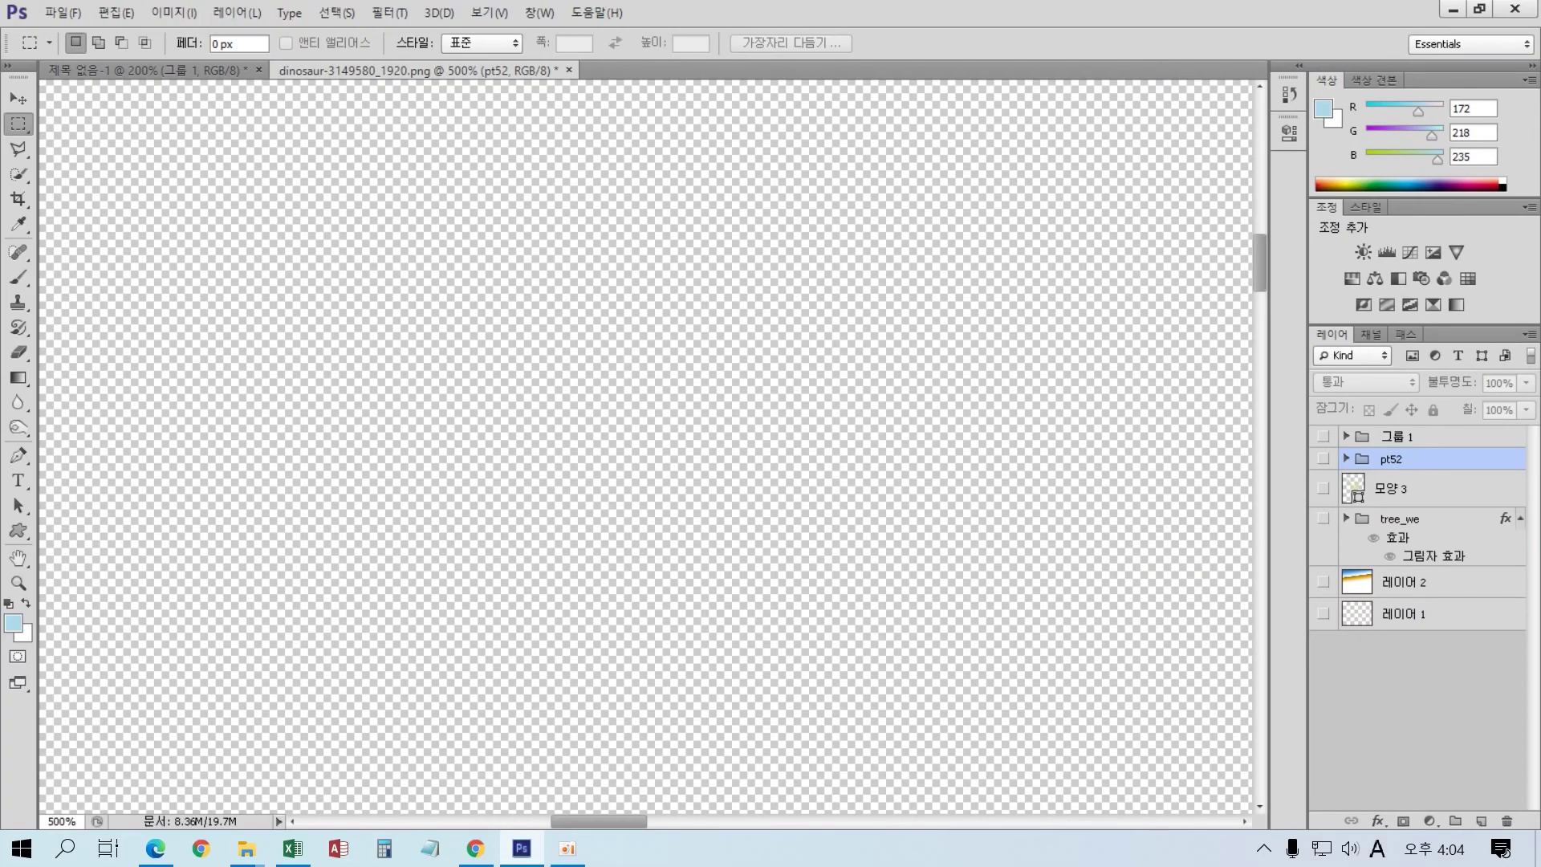
# - Check the patterned foliage of the tree in the GP12-1A(A4).pdf reference, and return to Photoshop
pyautogui.hotkey('alt', 'Tab')
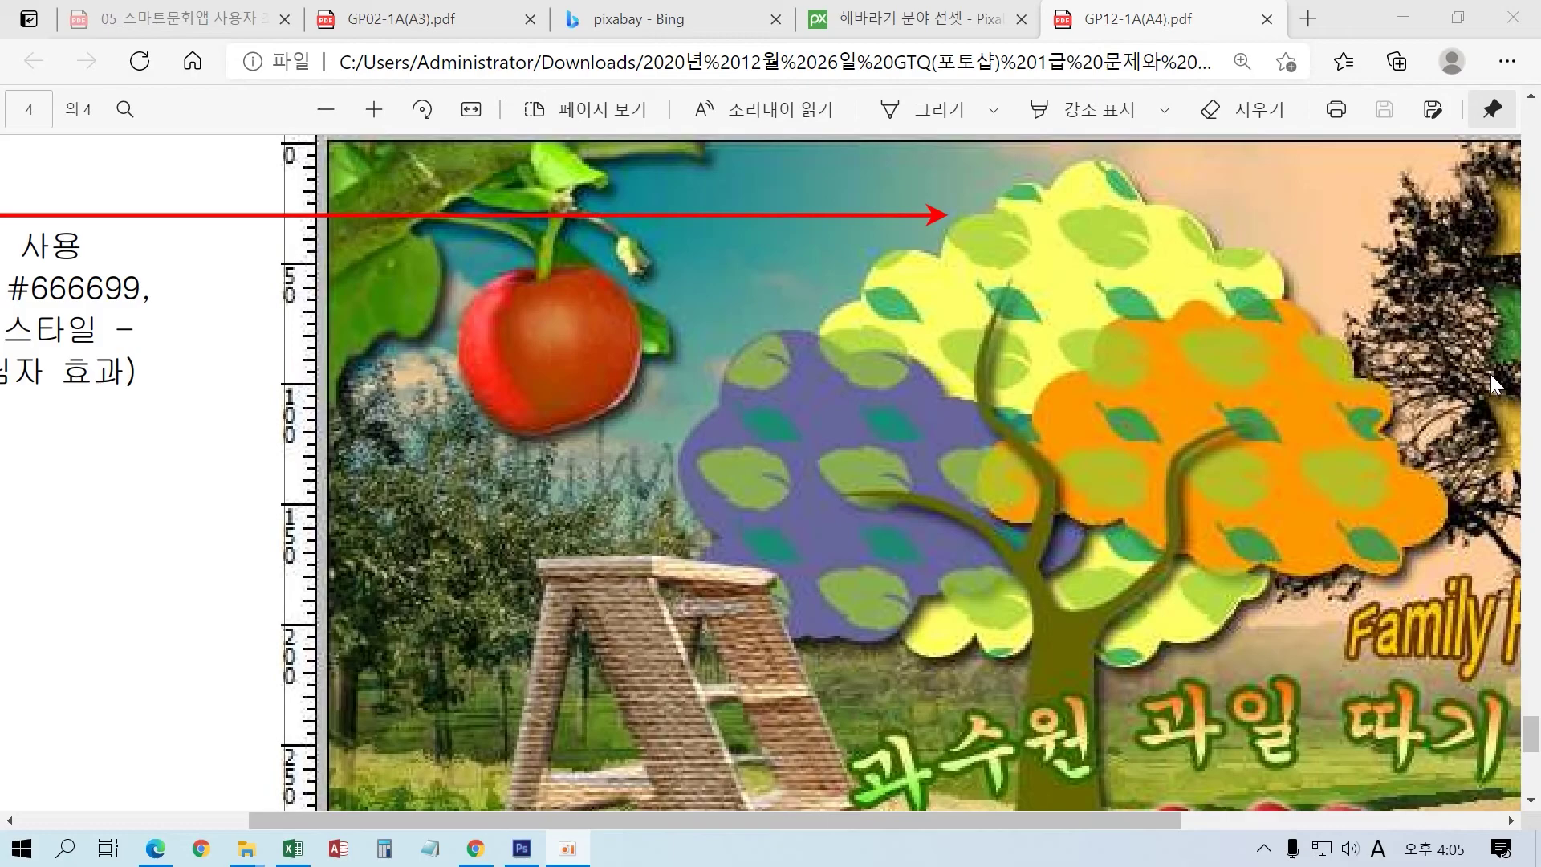
pyautogui.hotkey('alt', 'Tab')
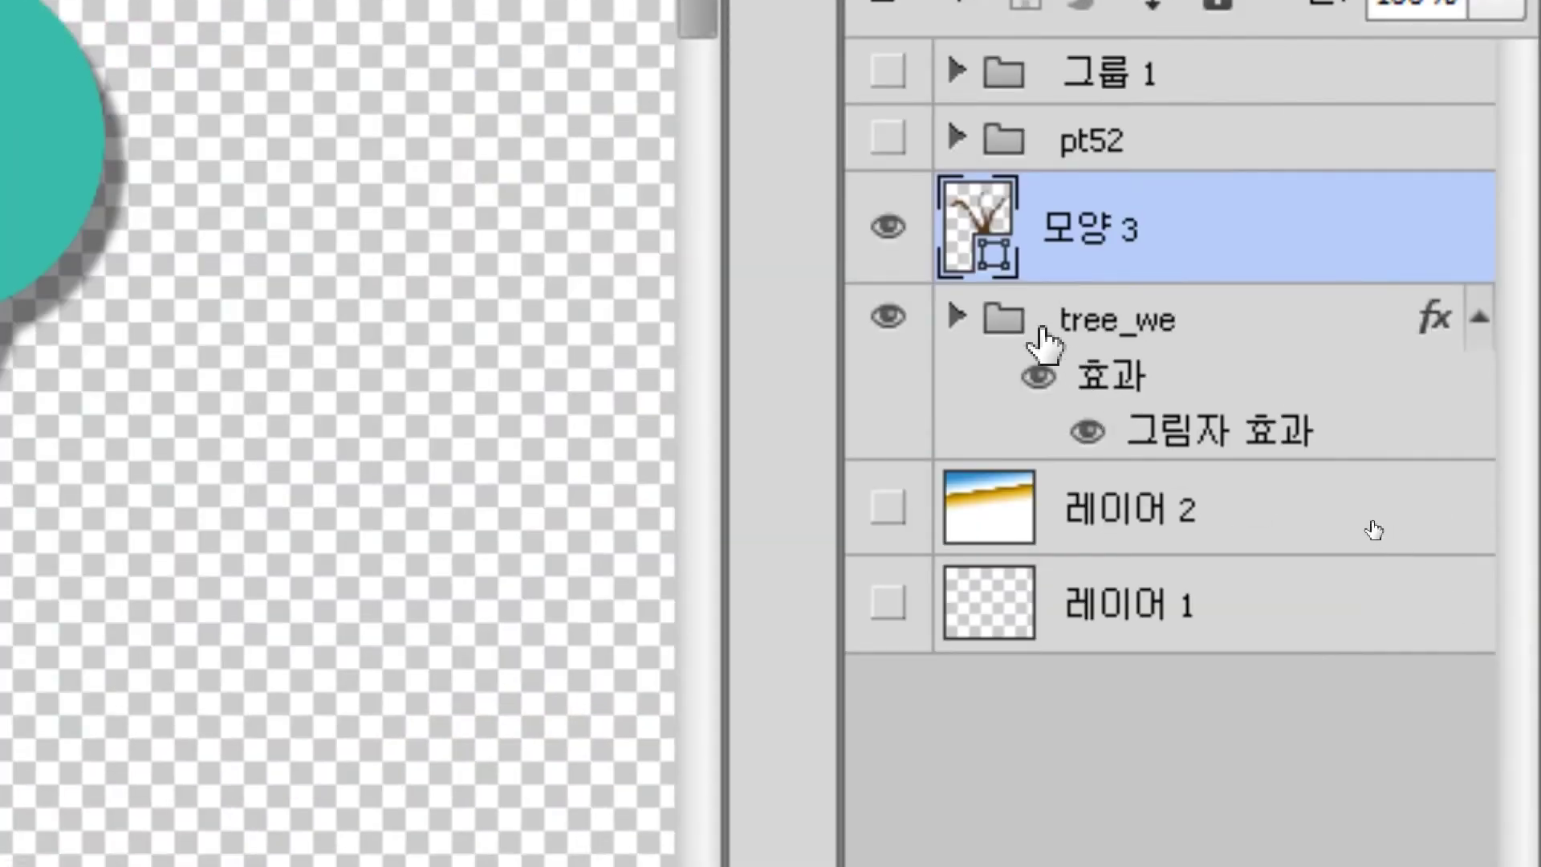
# - Add a Pattern Overlay to the tree_we group using the light blue and yellow two-leaf pattern
pyautogui.click(958, 317)
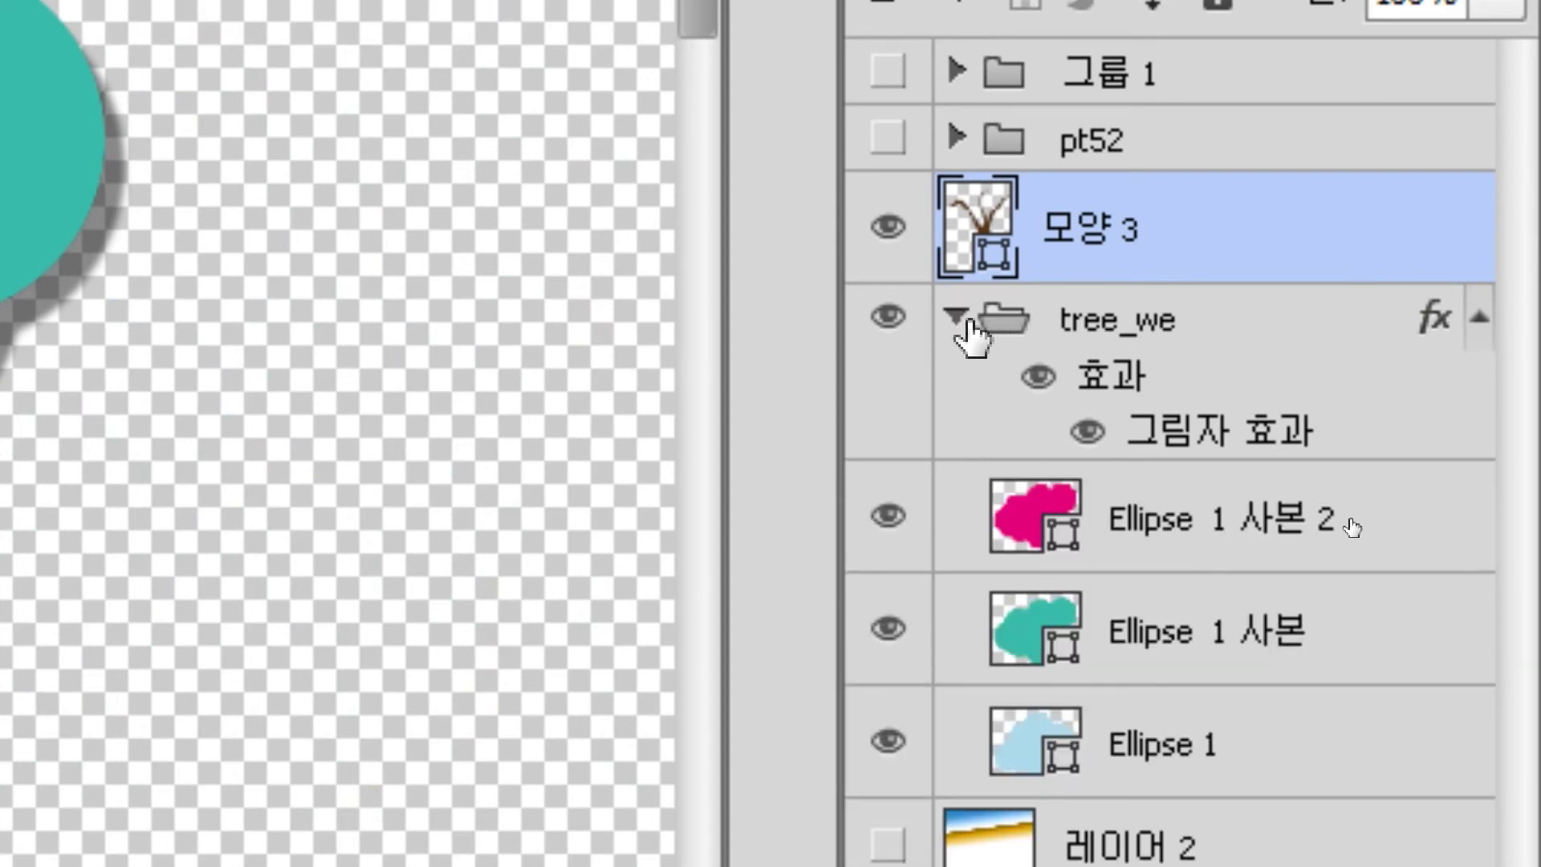
pyautogui.click(963, 319)
pyautogui.click(987, 330)
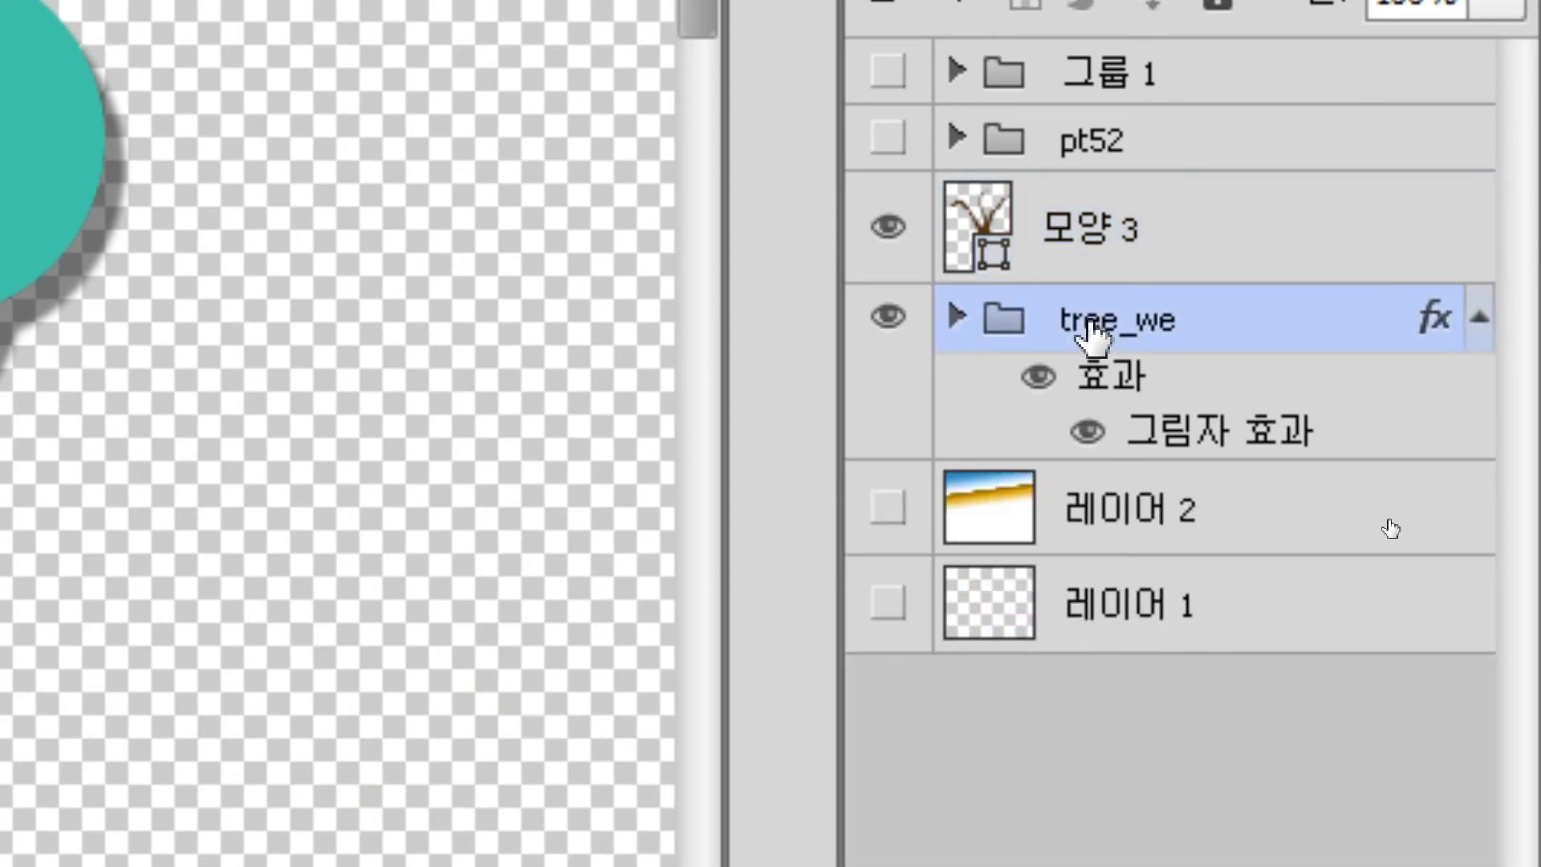
pyautogui.click(957, 317)
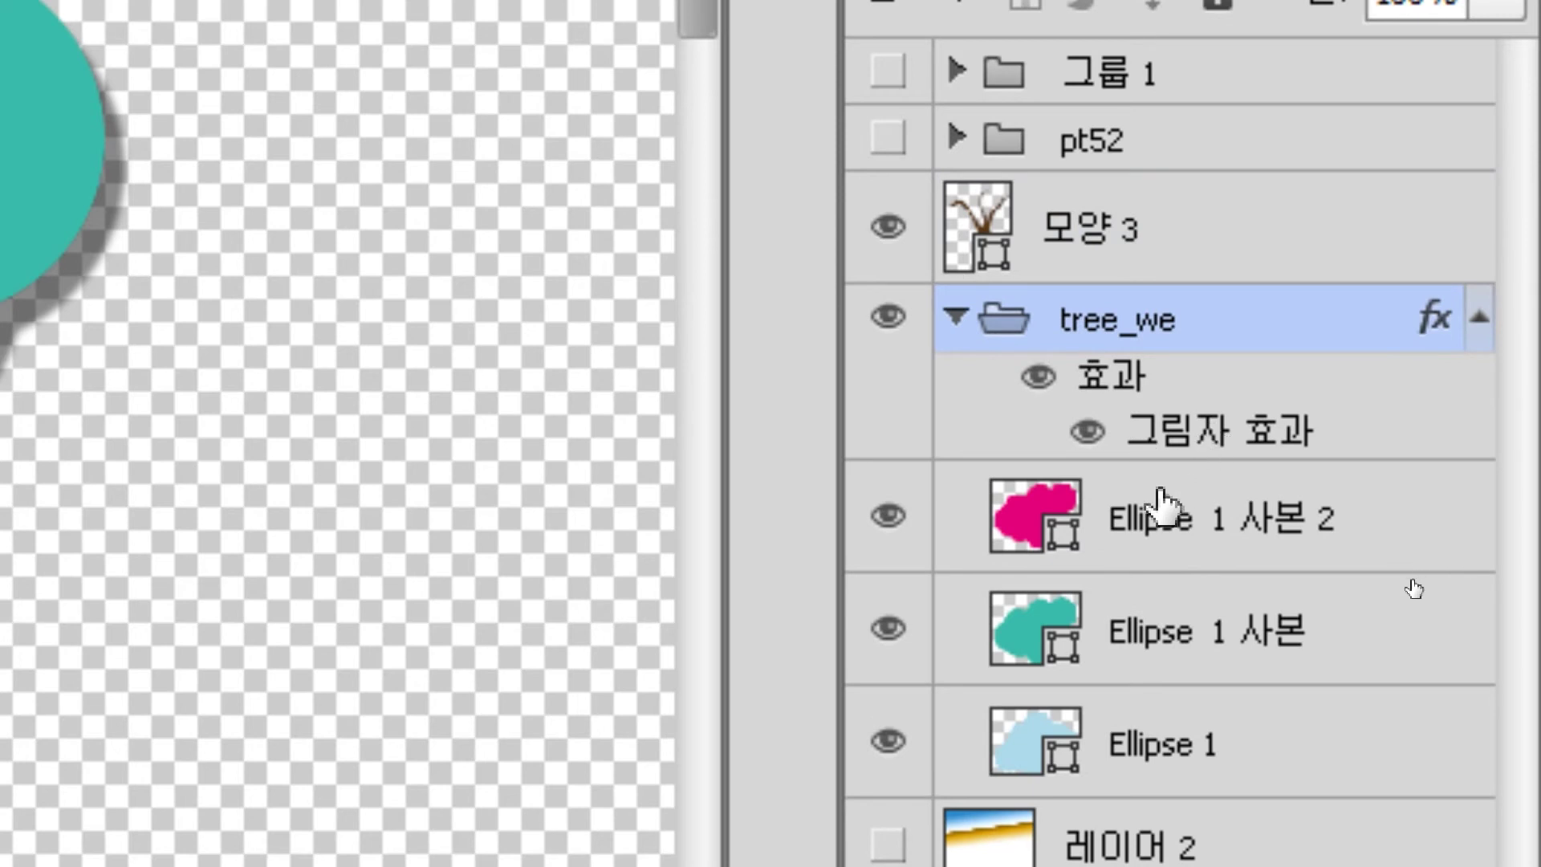
pyautogui.click(959, 316)
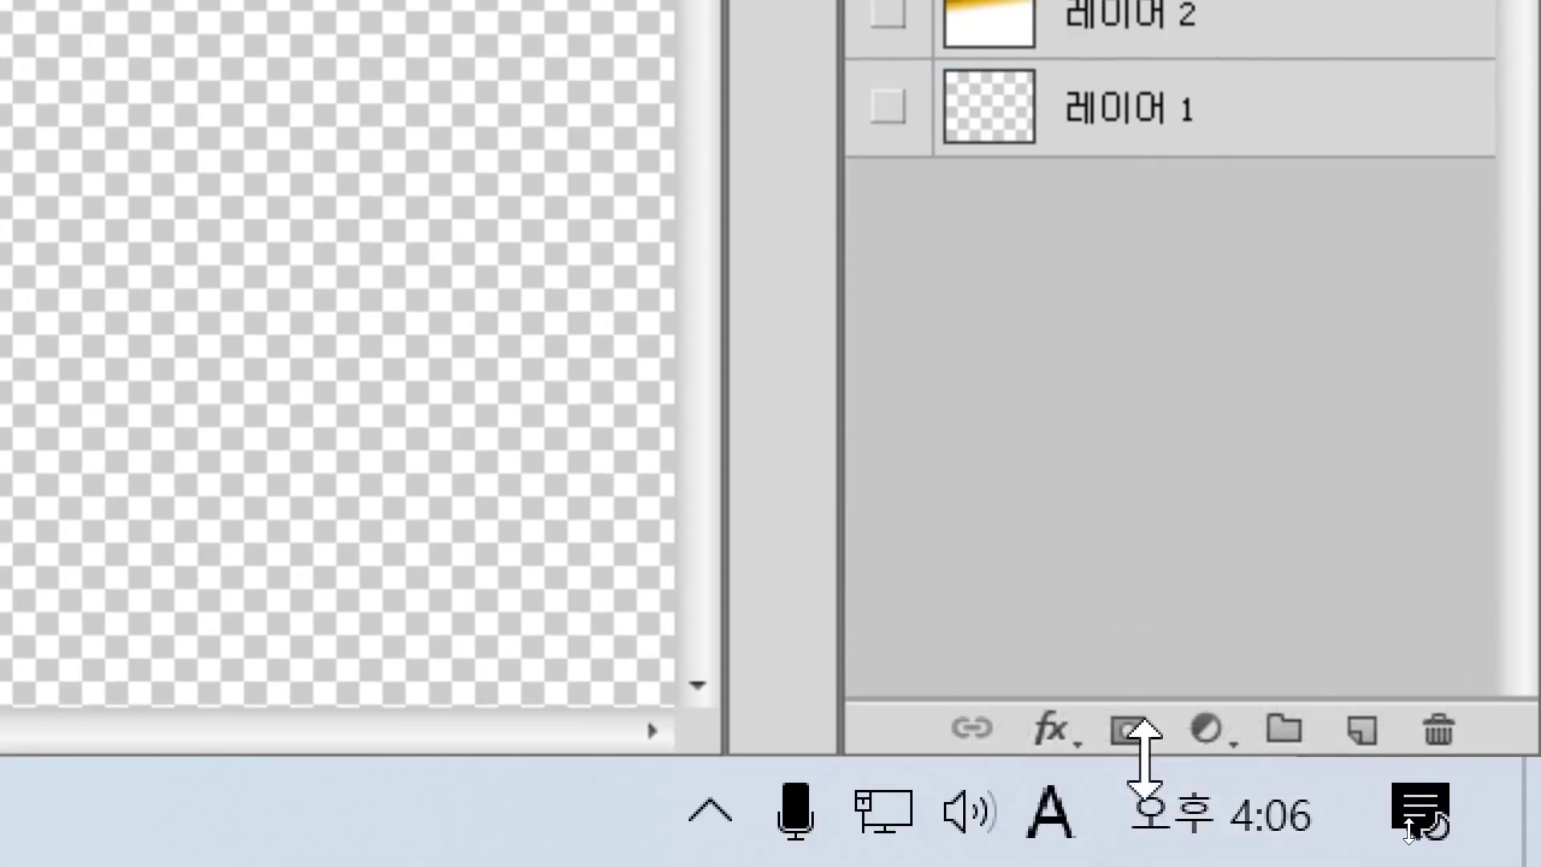
pyautogui.click(1056, 729)
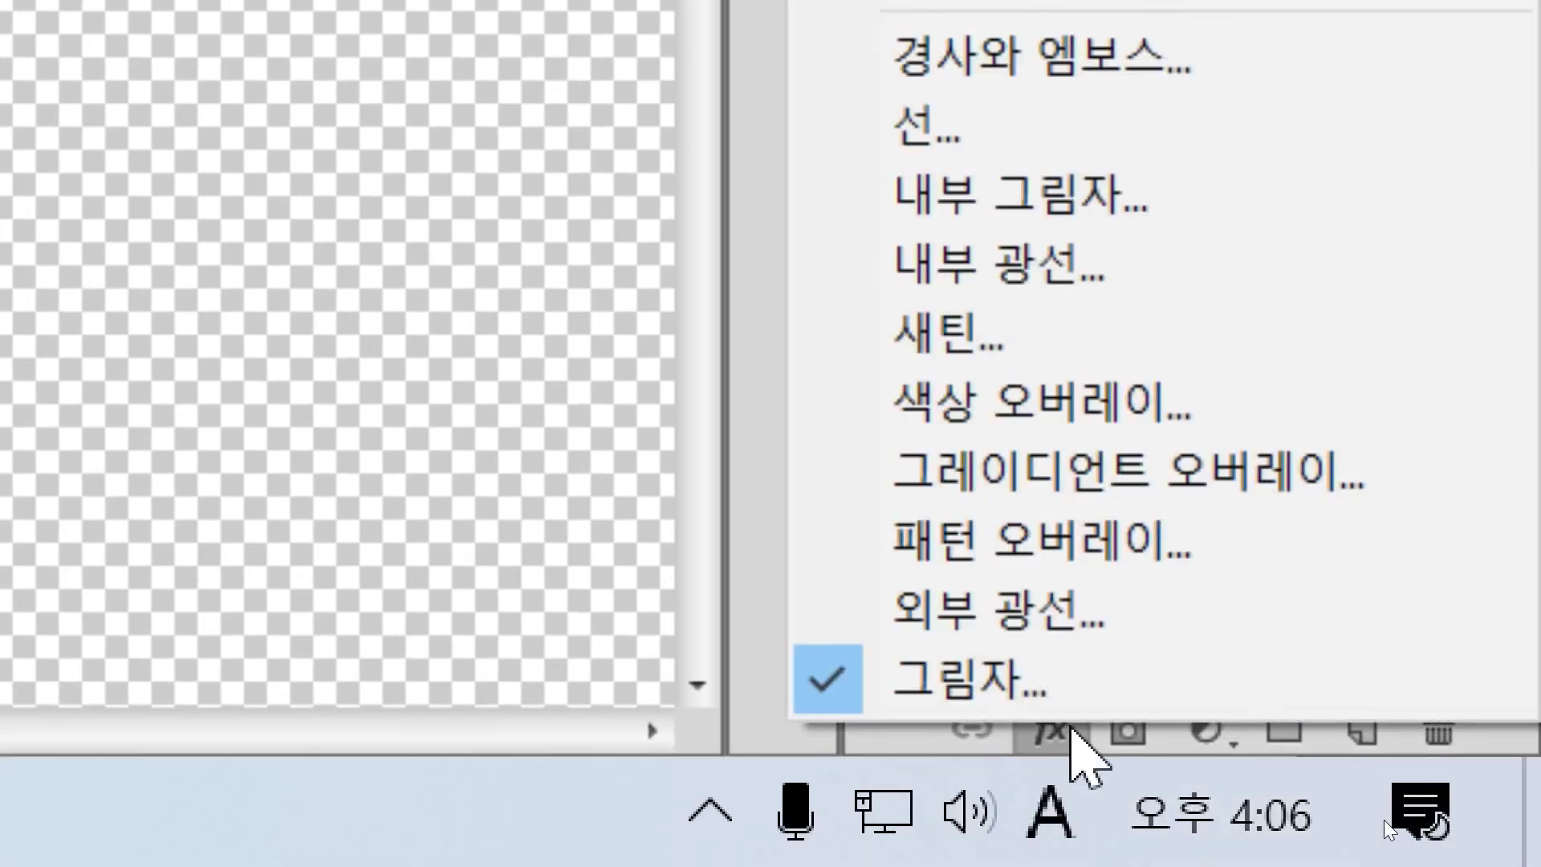
pyautogui.click(1092, 540)
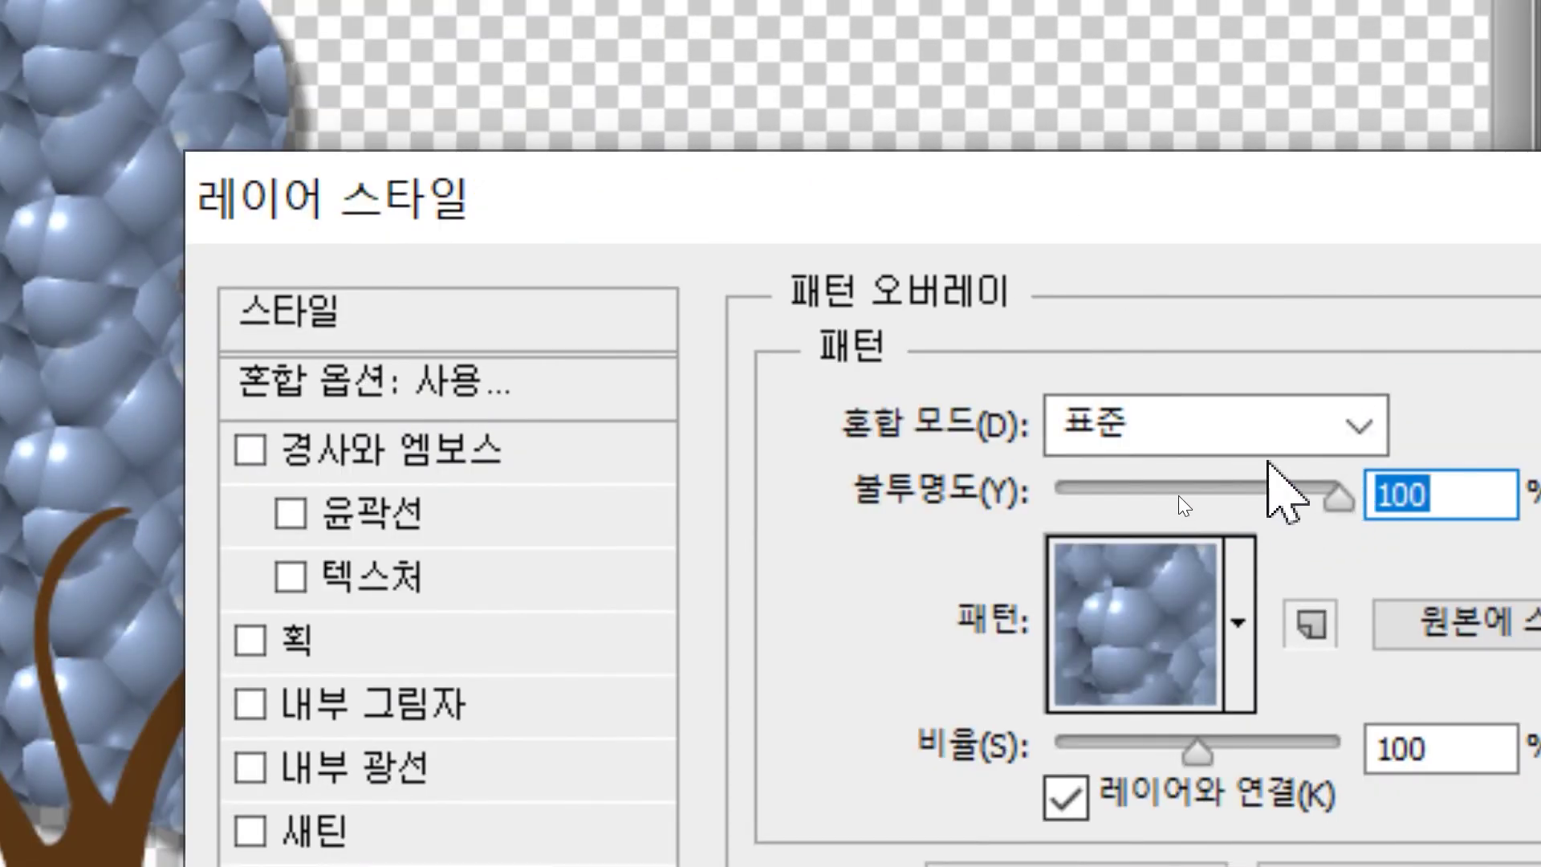
pyautogui.click(1238, 622)
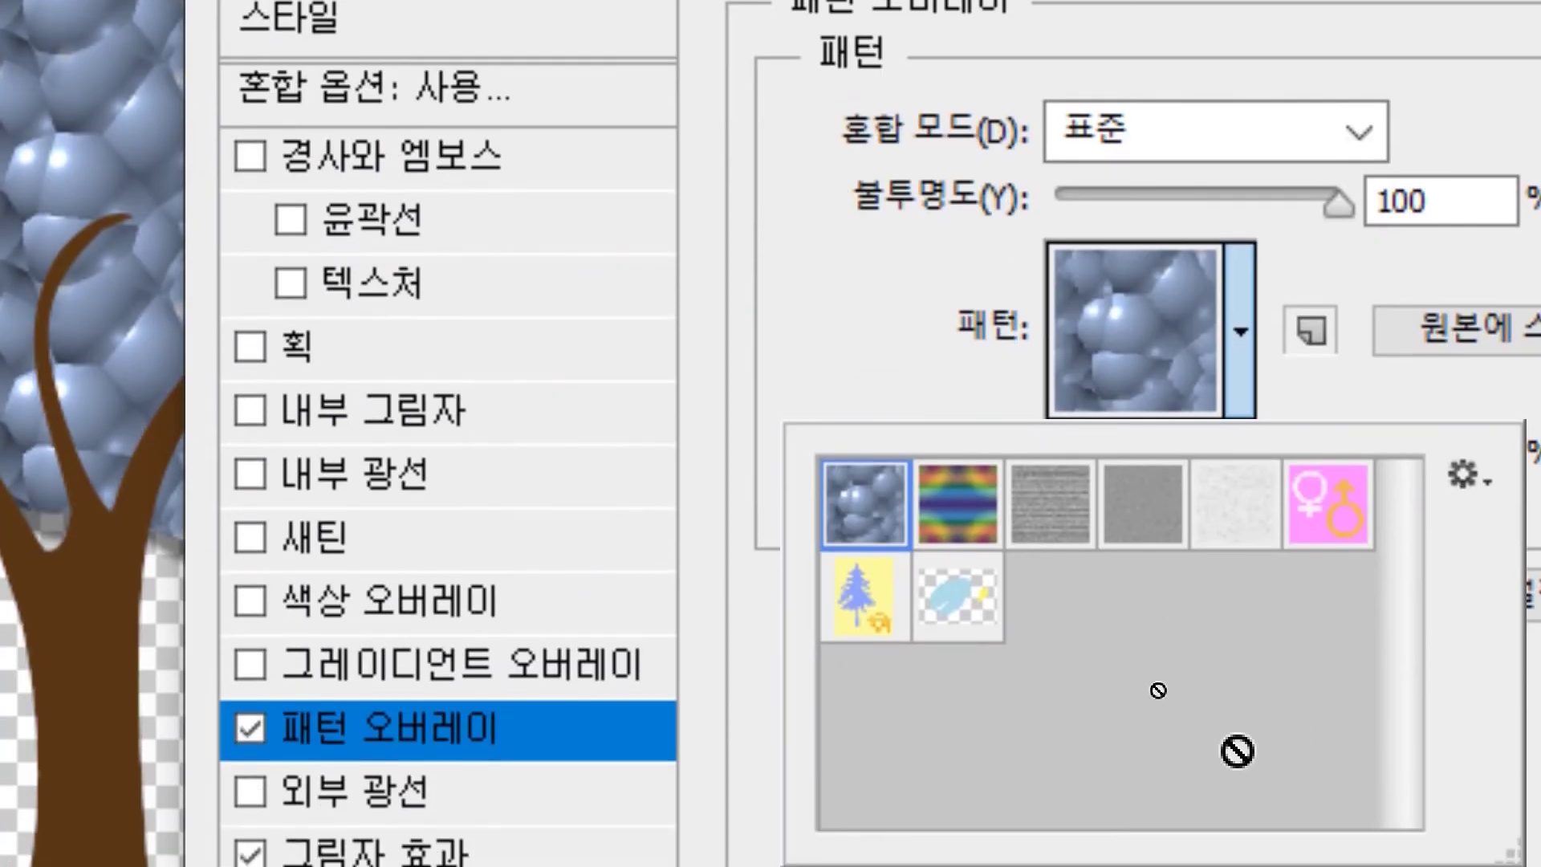
pyautogui.click(956, 616)
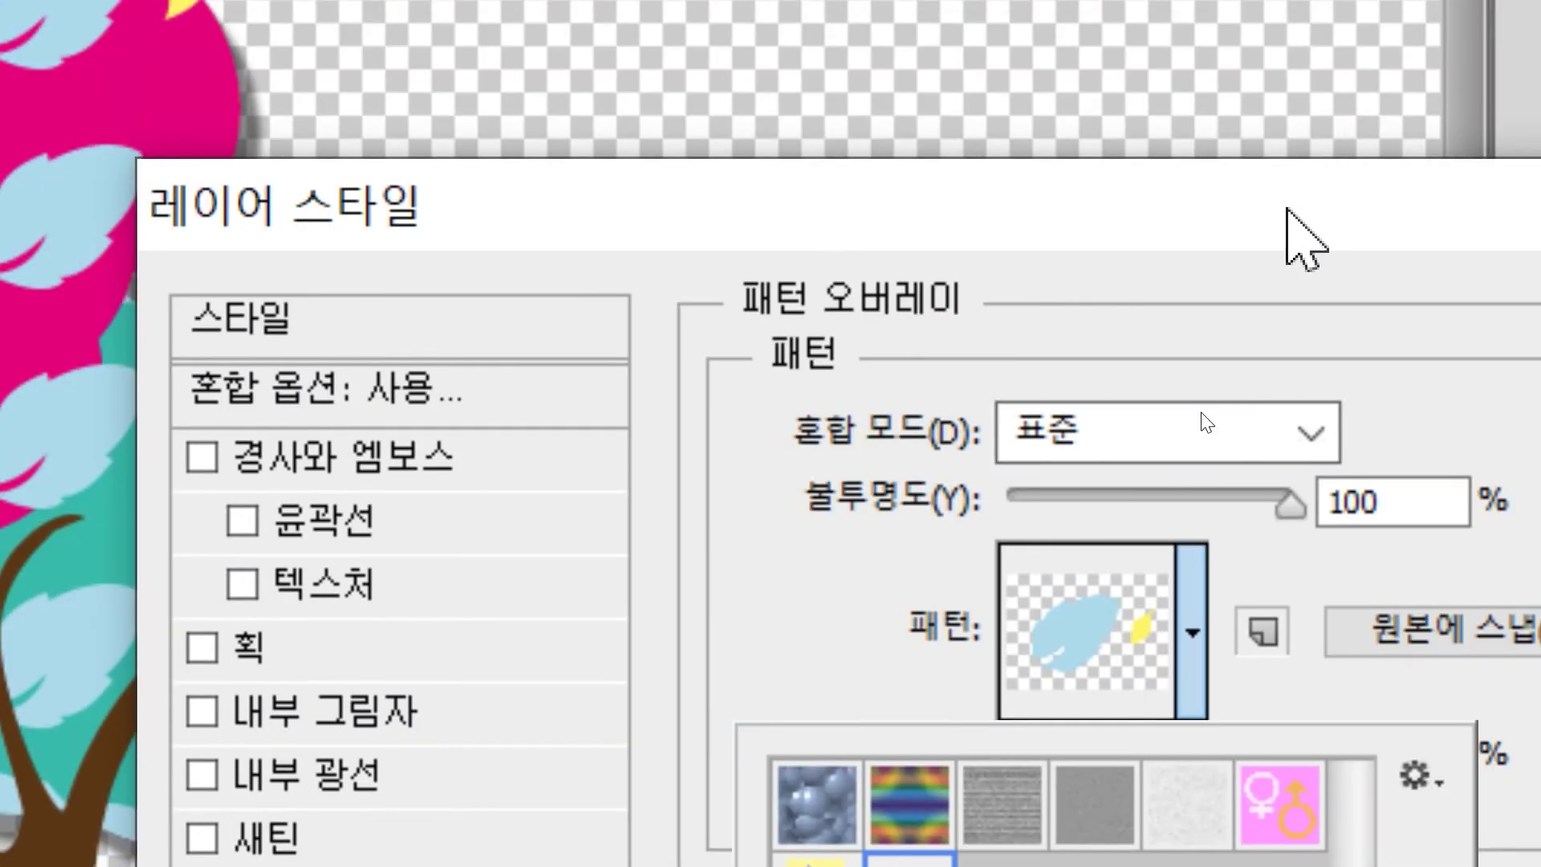
pyautogui.press('Return')
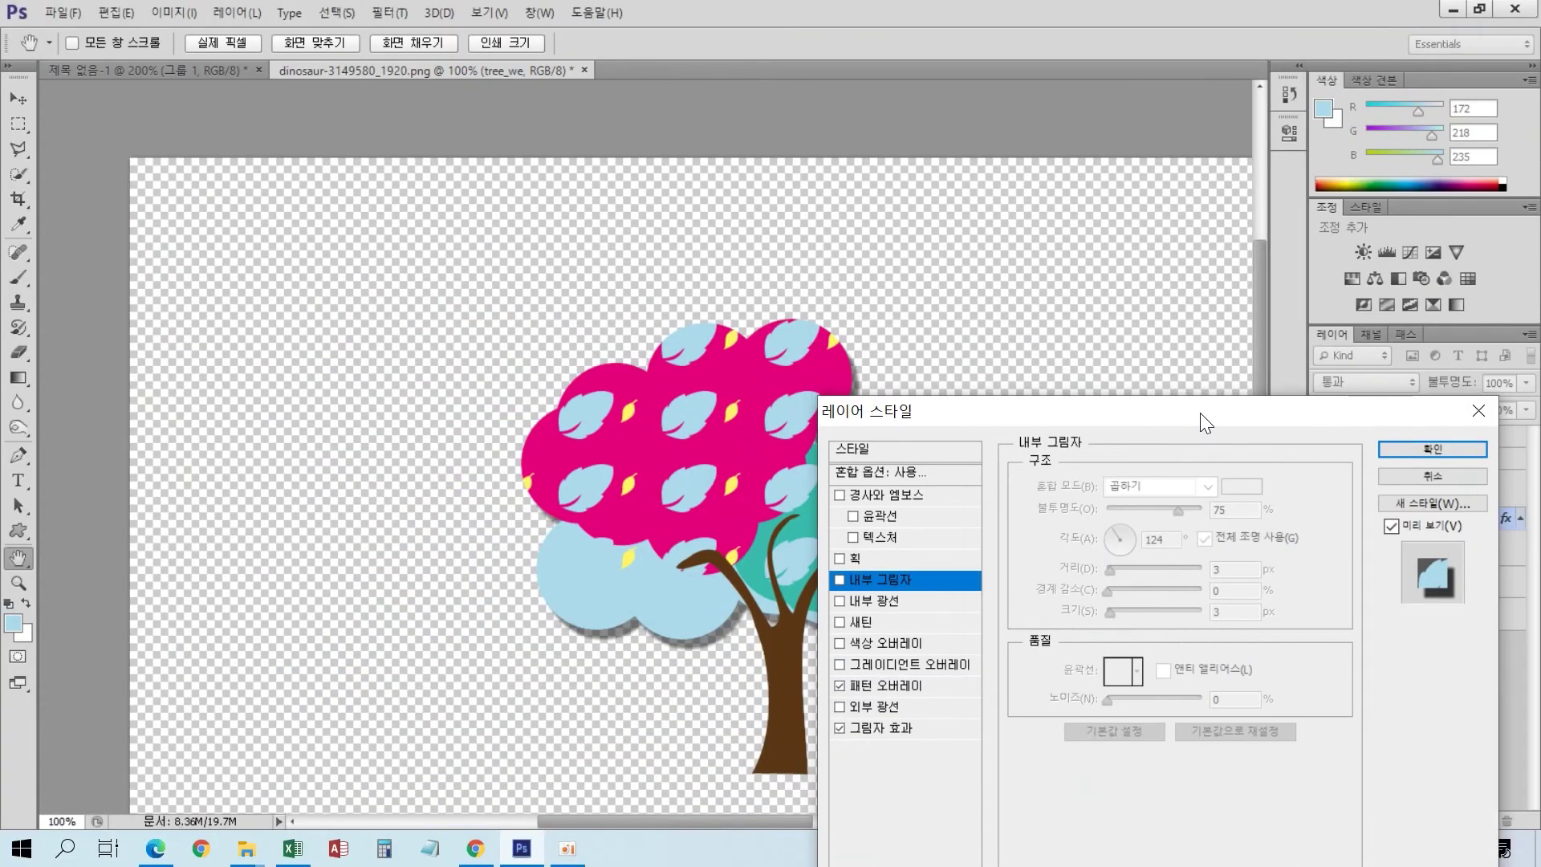
# - Scale the overlay pattern down slightly, shift it across the foliage and apply the layer style
pyautogui.moveTo(932, 425); pyautogui.dragTo(1042, 417)
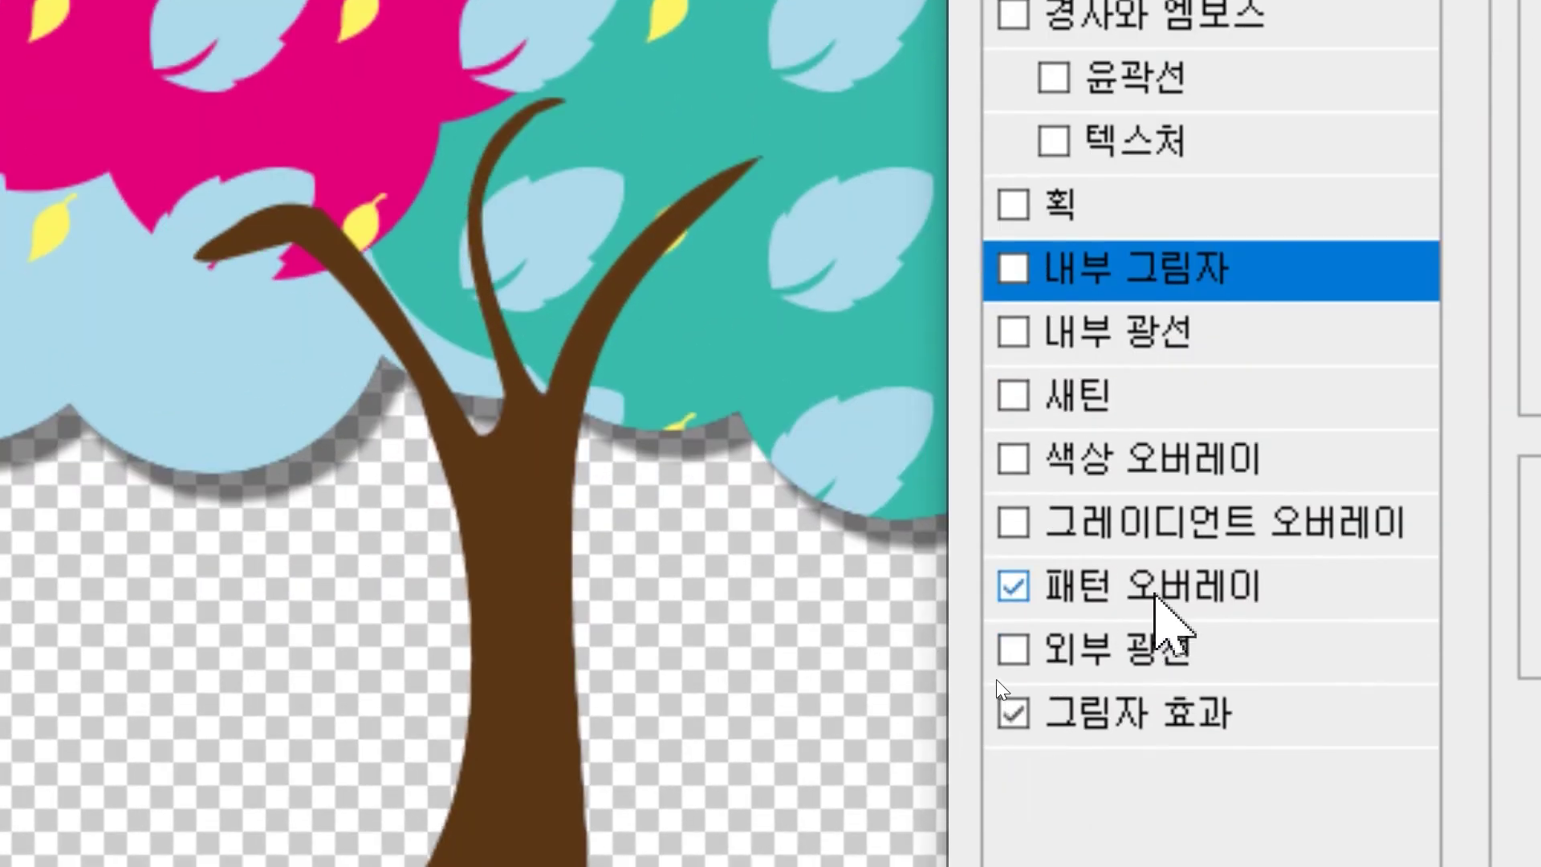
pyautogui.click(1164, 592)
pyautogui.moveTo(629, 303); pyautogui.dragTo(86, 441)
pyautogui.moveTo(336, 444); pyautogui.dragTo(406, 406)
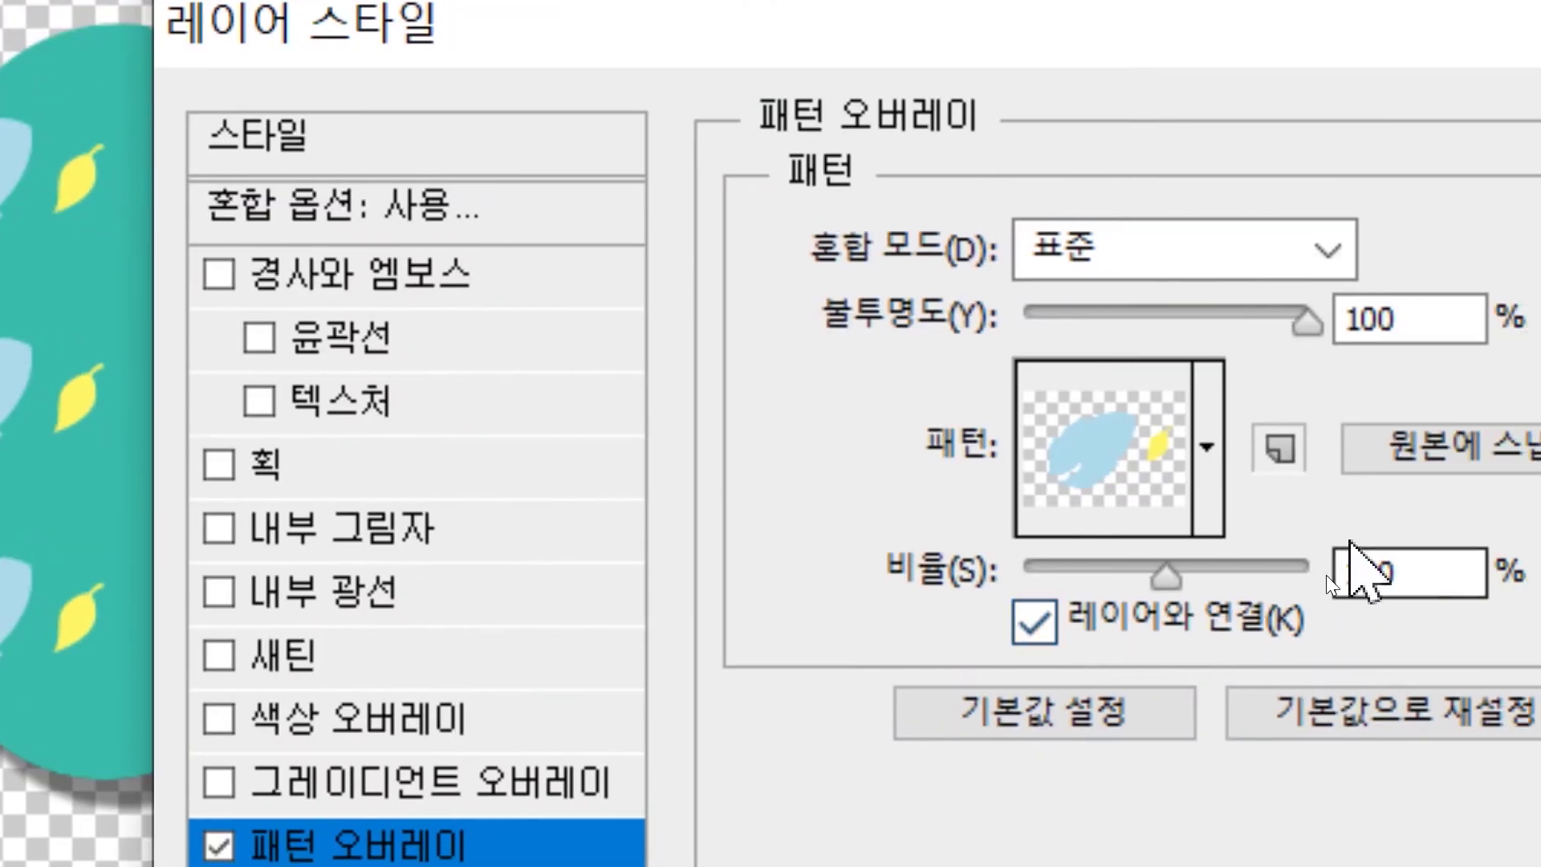
pyautogui.moveTo(1163, 576); pyautogui.dragTo(1141, 578)
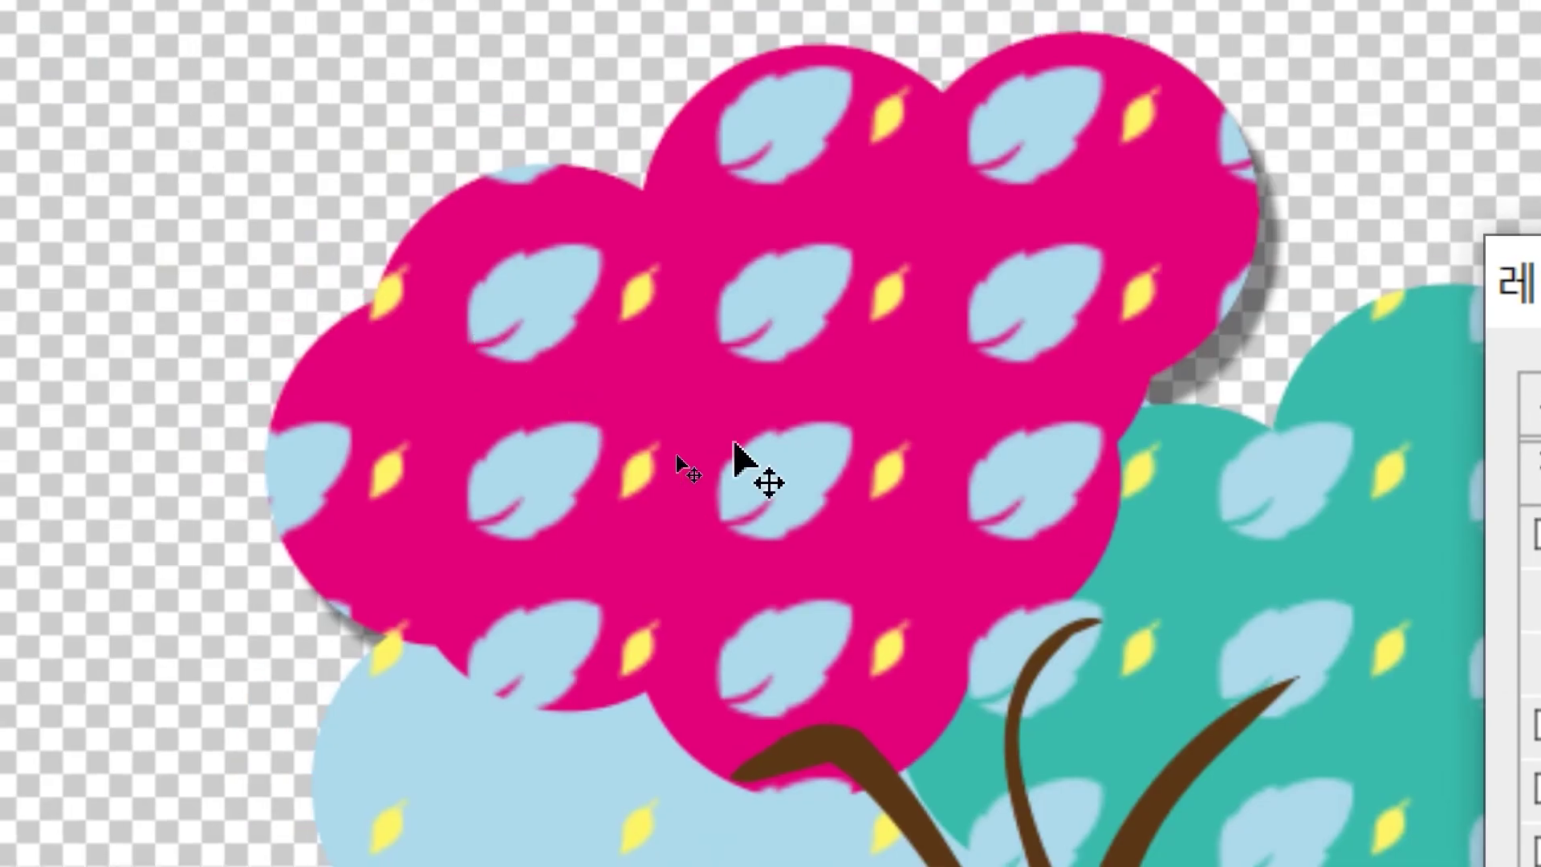
pyautogui.moveTo(747, 458); pyautogui.dragTo(776, 517)
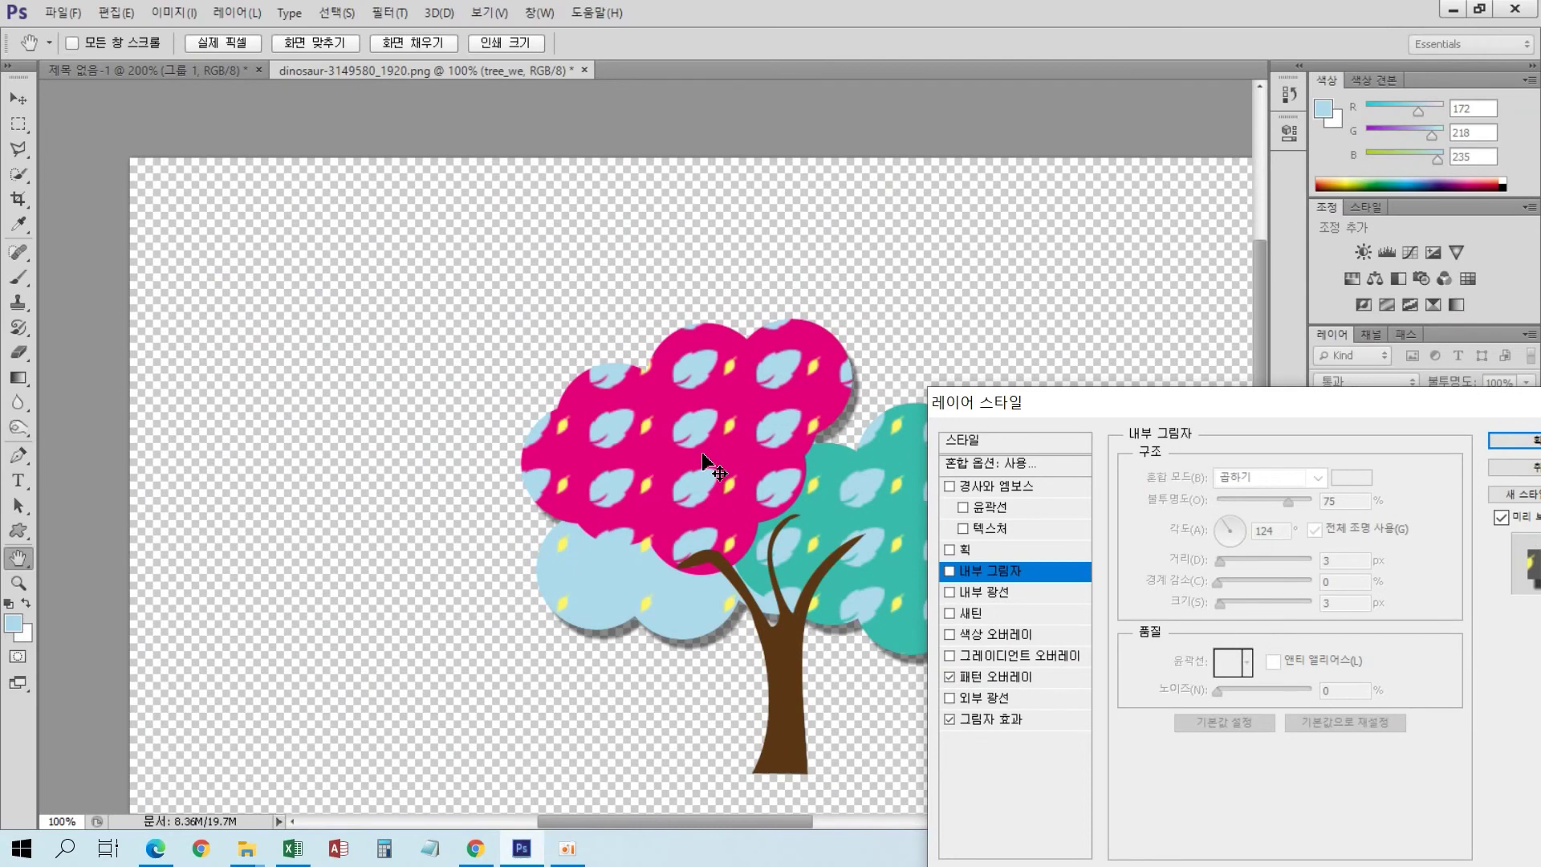
pyautogui.click(1519, 448)
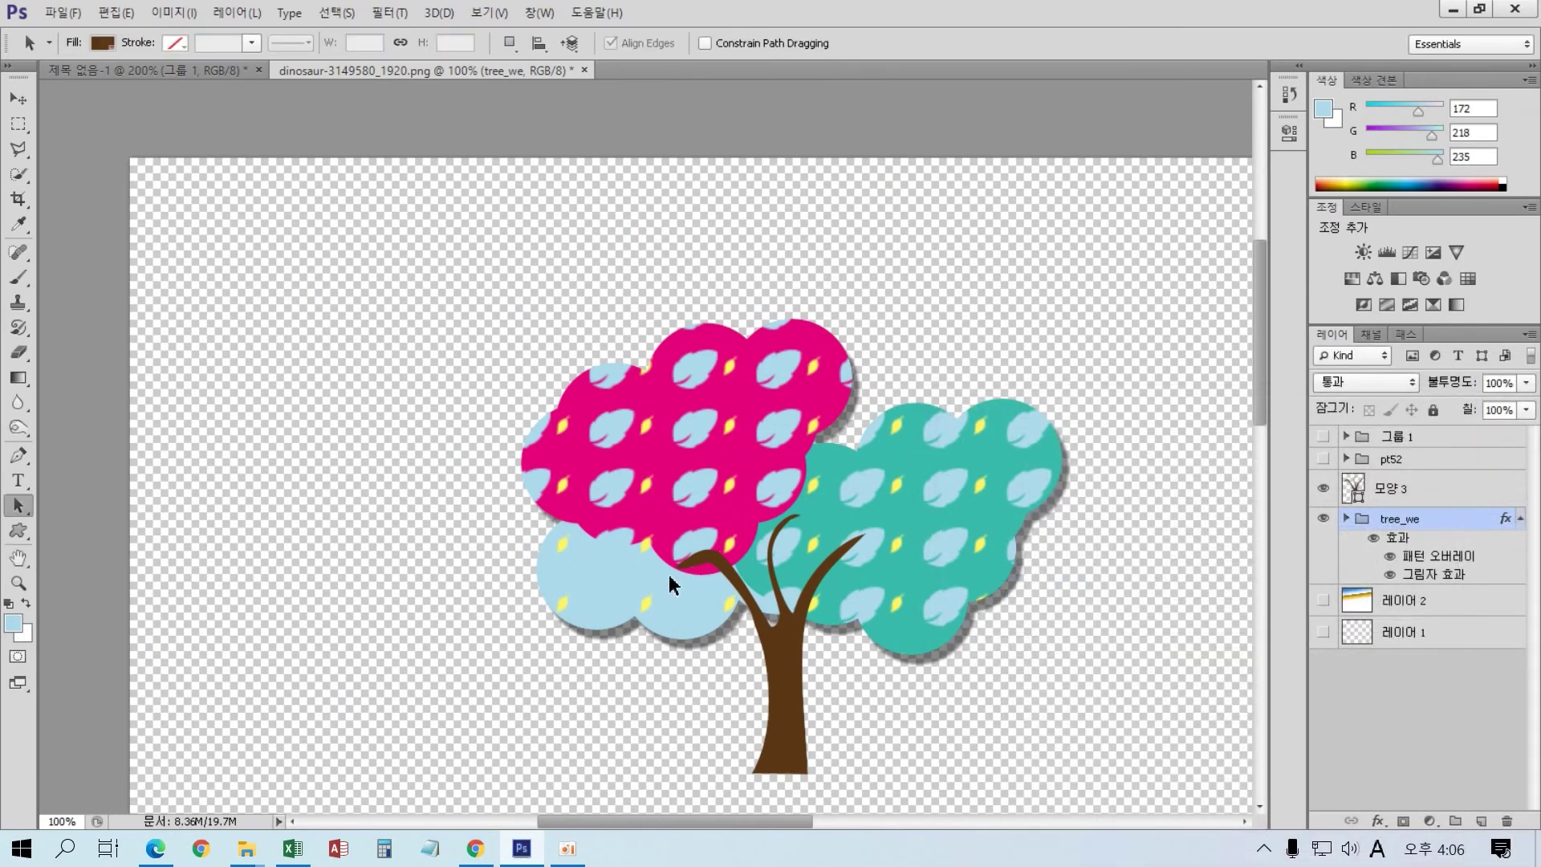
# - Examine the leaf pattern and edges of the pink foliage up close and compare them with the reference tree in the PDF
pyautogui.hotkey('ctrl', '+')
pyautogui.hotkey('ctrl', '+')
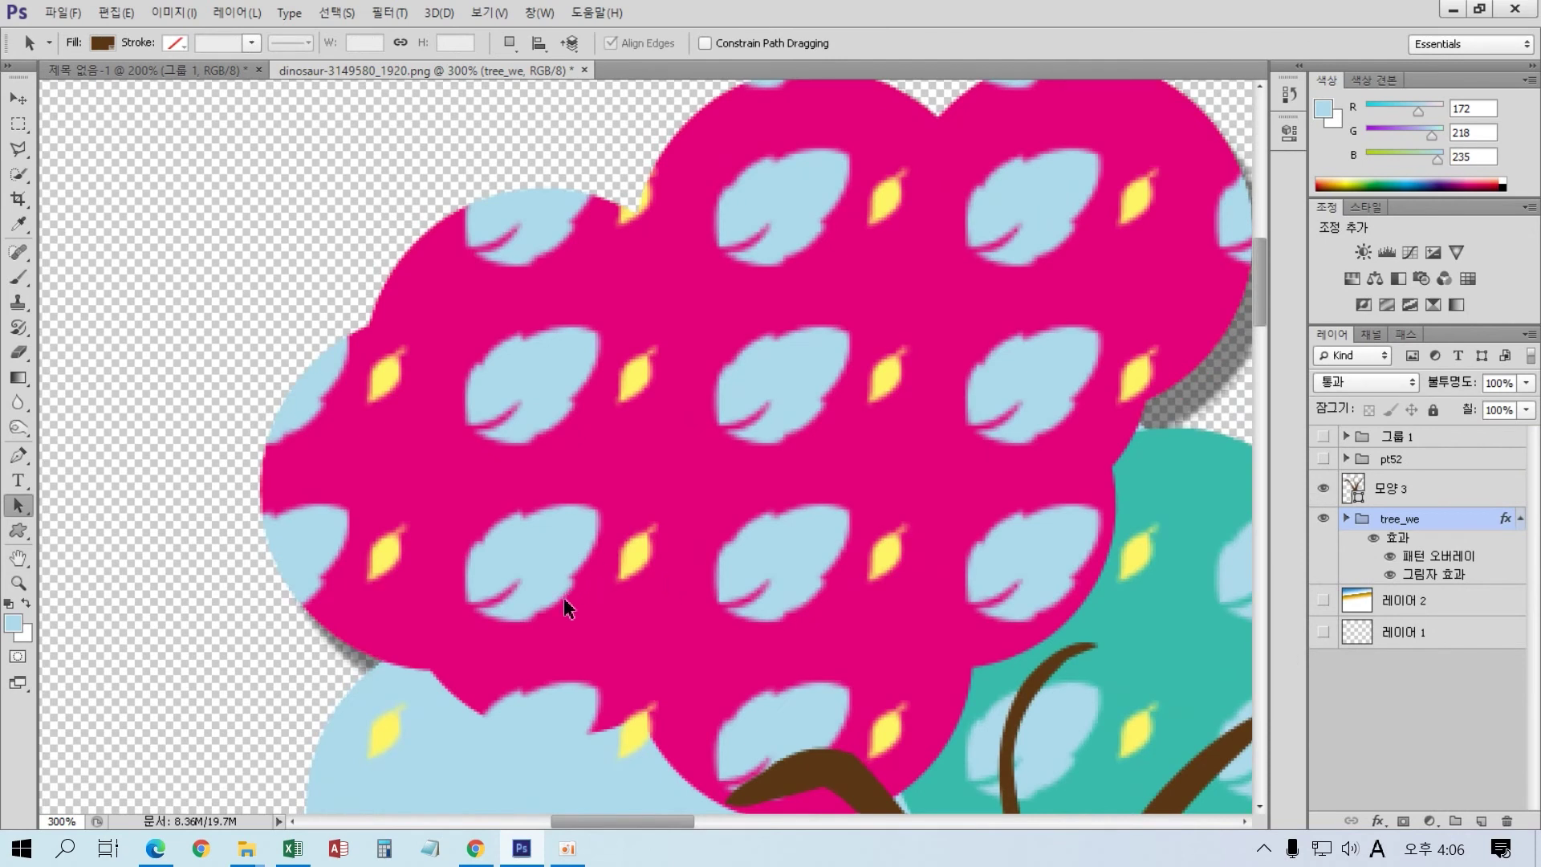
pyautogui.click(919, 500)
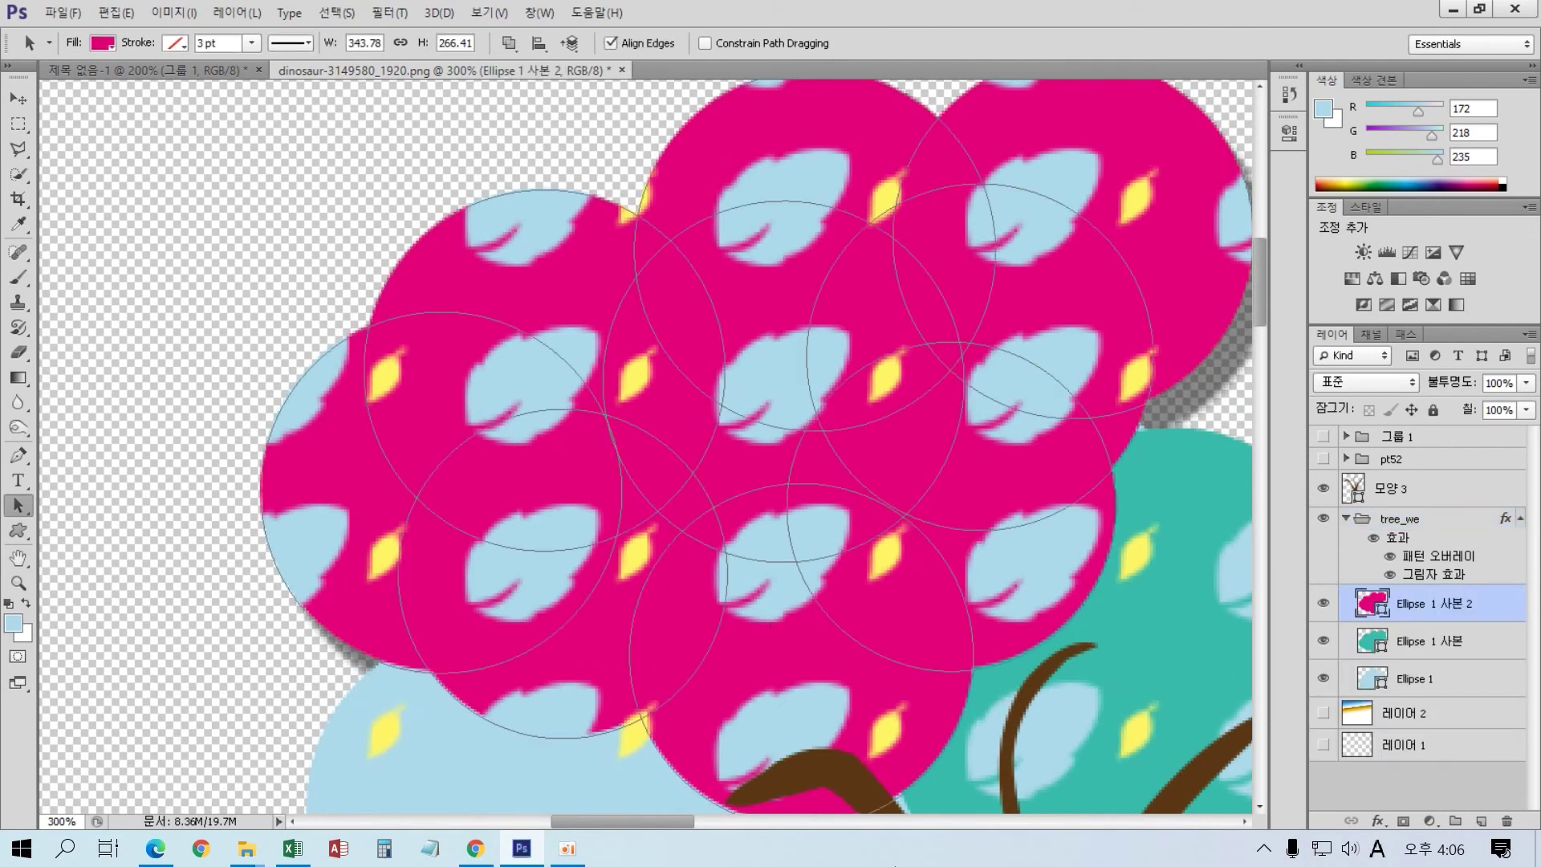
pyautogui.scroll(-1, 705, 607)
pyautogui.scroll(-3, 704, 608)
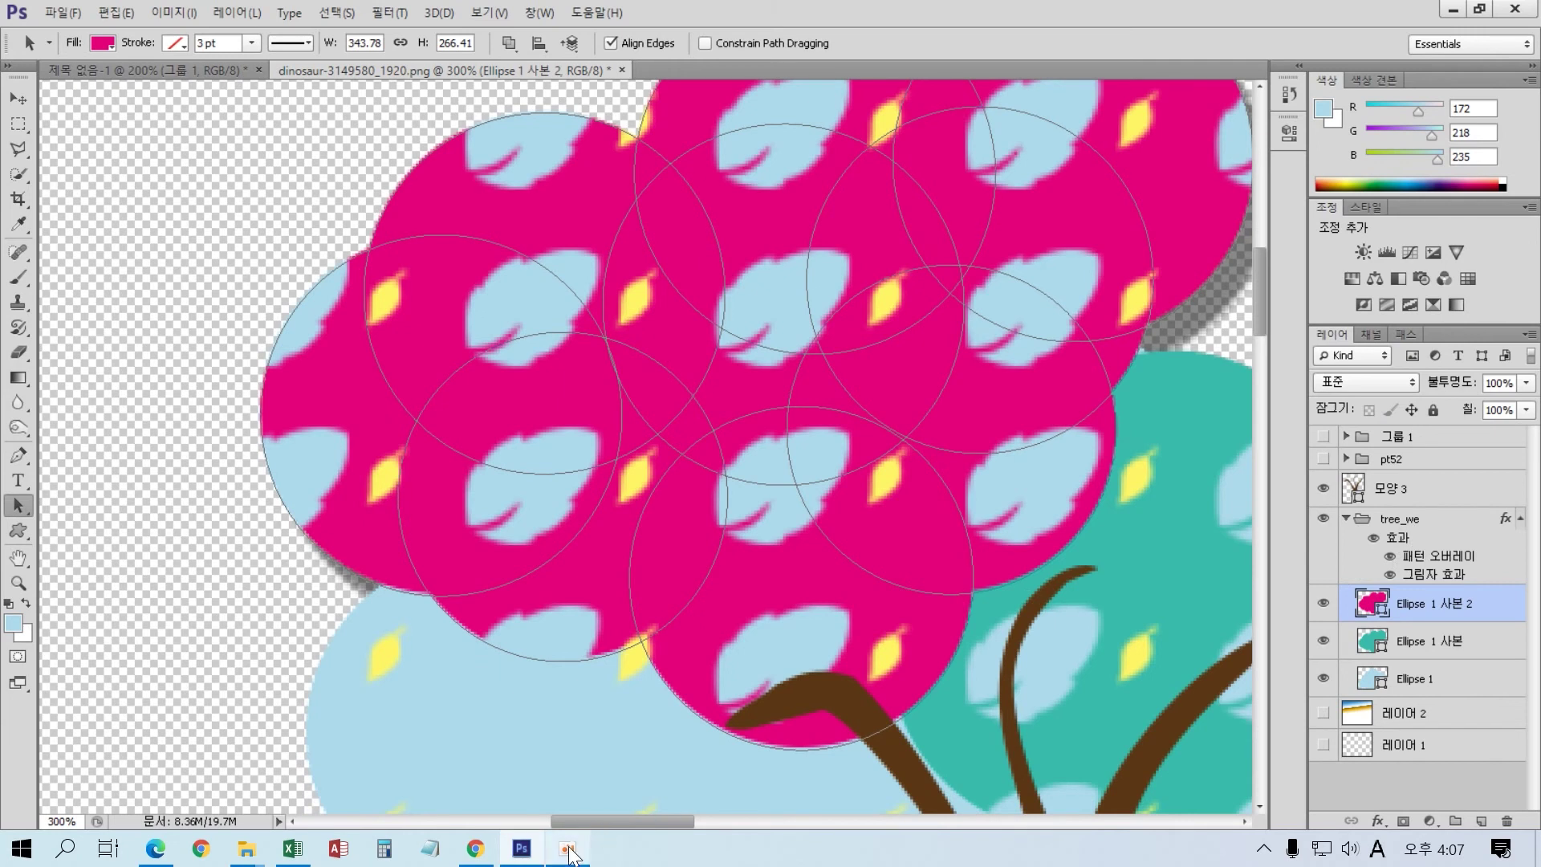
pyautogui.moveTo(570, 851)
pyautogui.click(1037, 529)
pyautogui.click(155, 848)
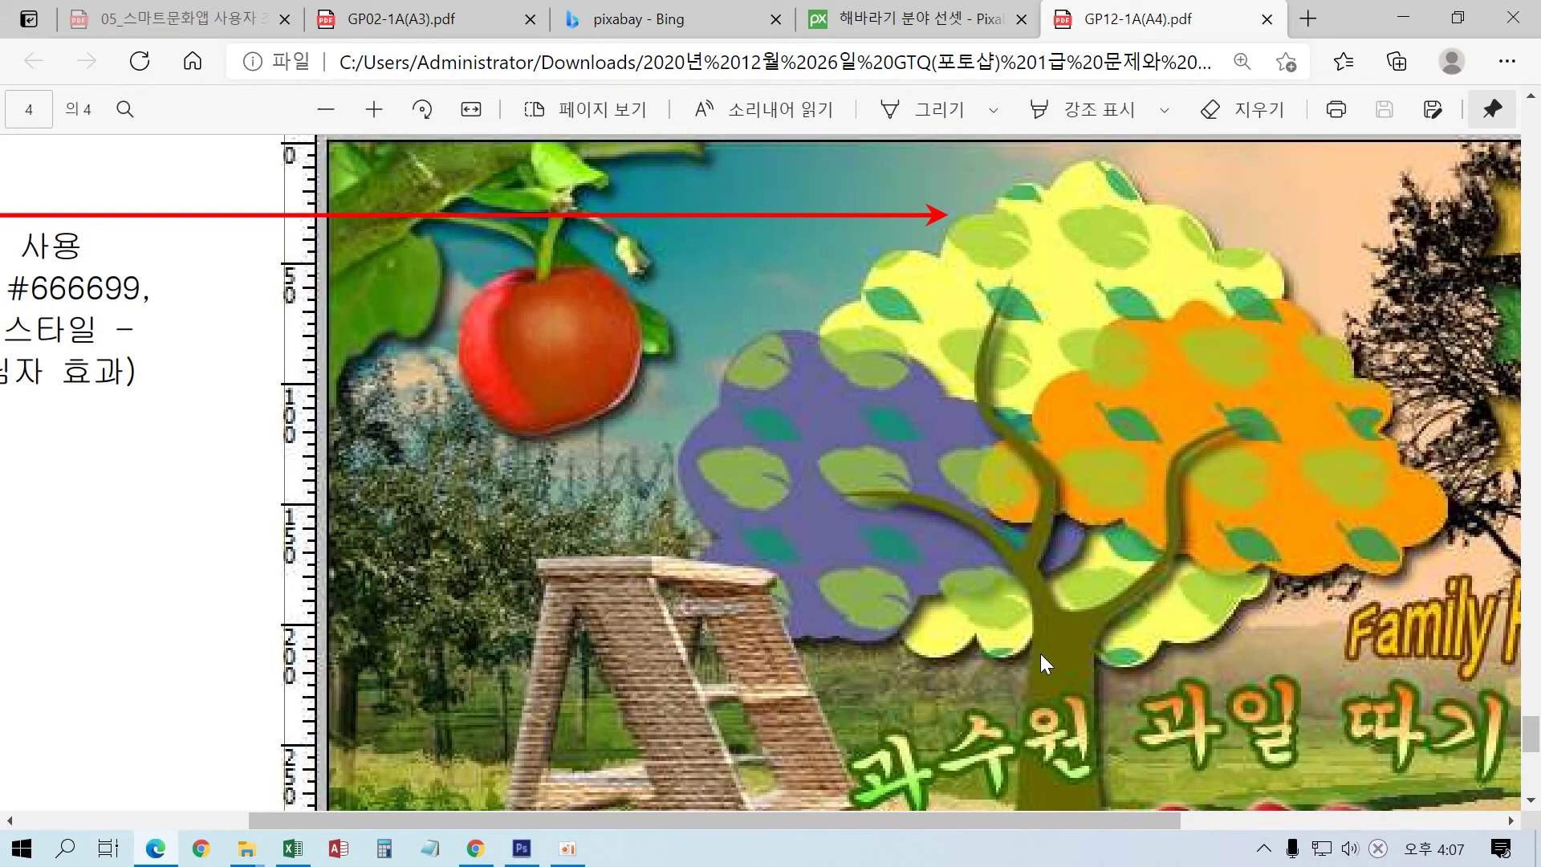
pyautogui.click(522, 849)
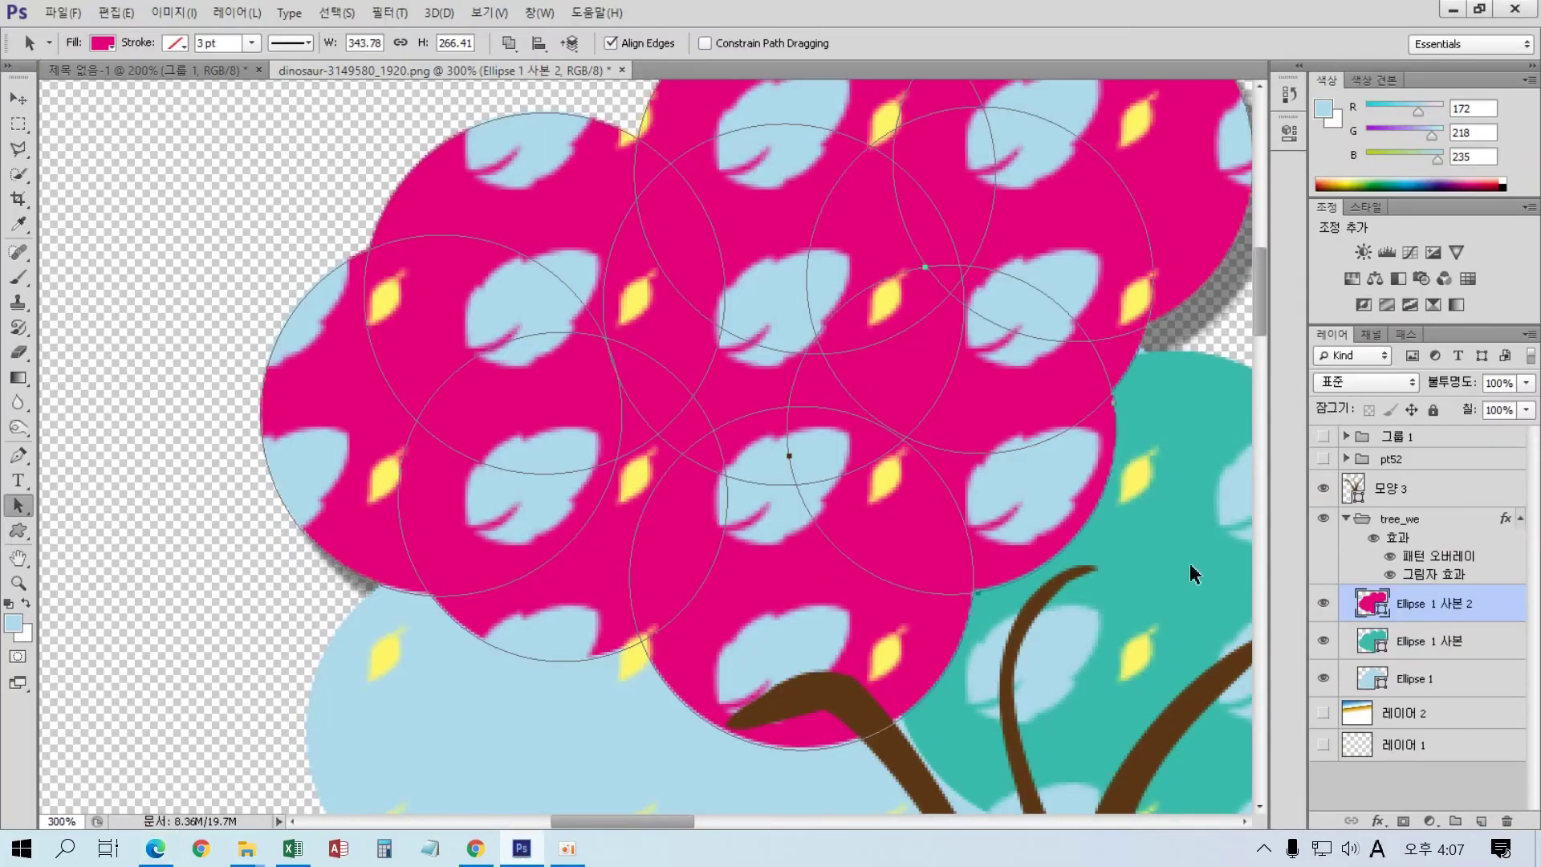
pyautogui.hotkey('ctrl', '-')
pyautogui.hotkey('ctrl', '-')
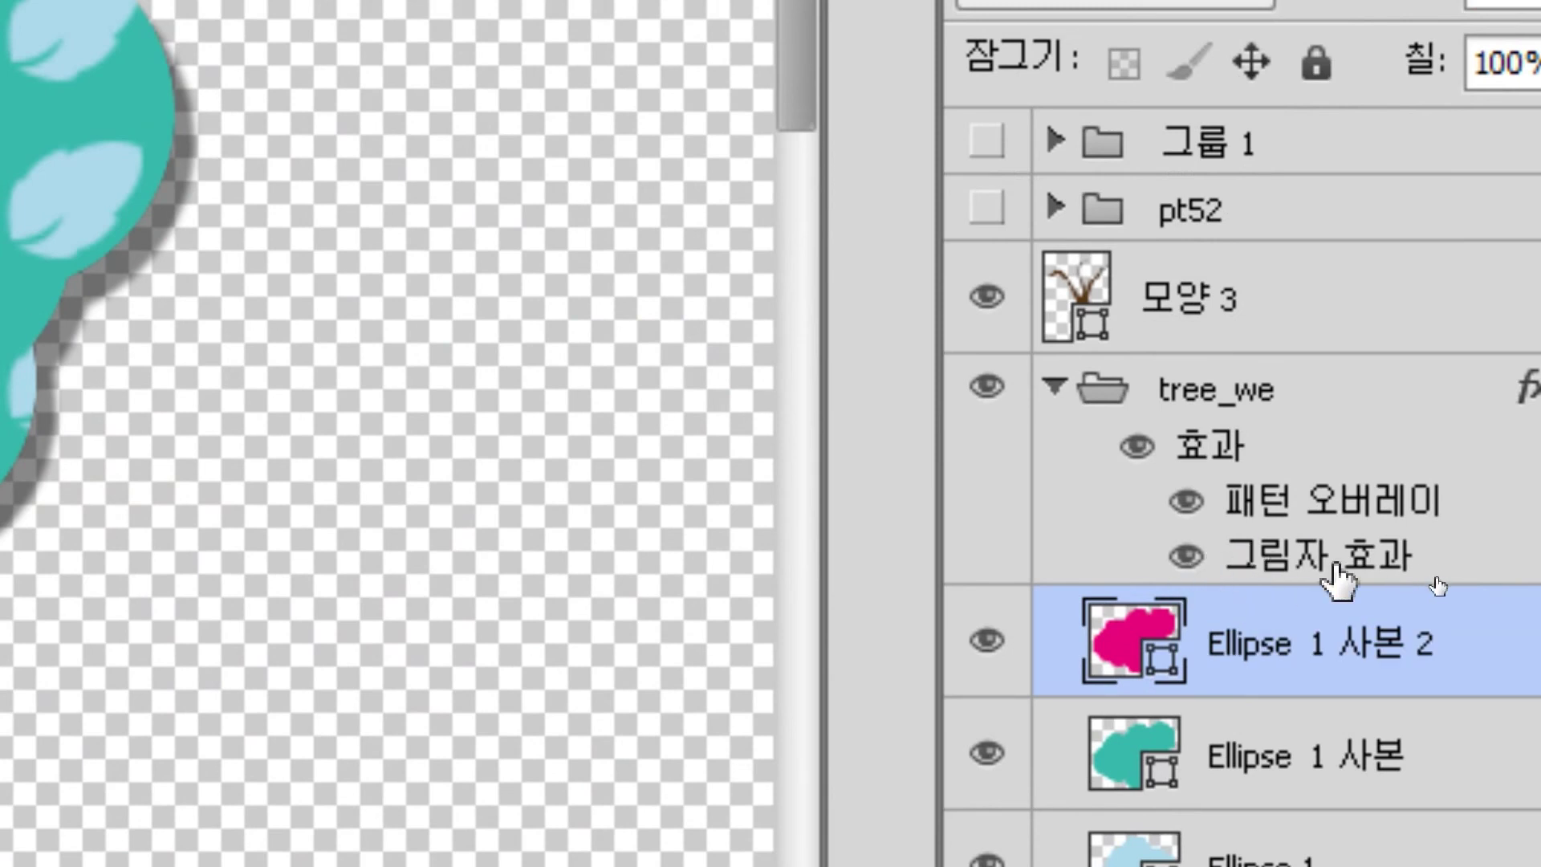
# - Hide the drop shadow effect of the tree_we group and show it again
pyautogui.click(1272, 561)
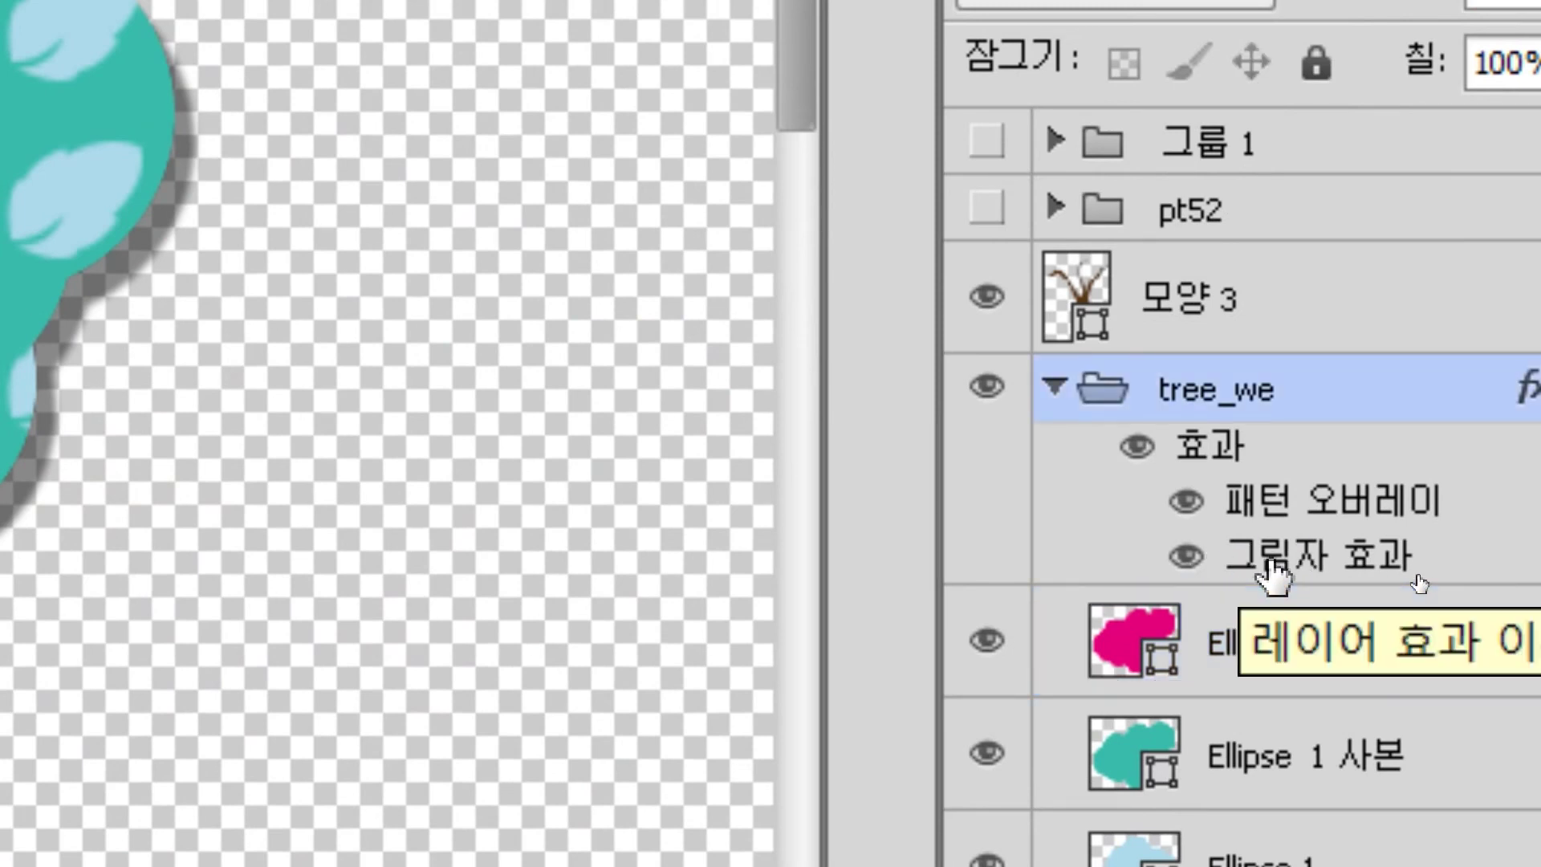
pyautogui.rightClick(1272, 566)
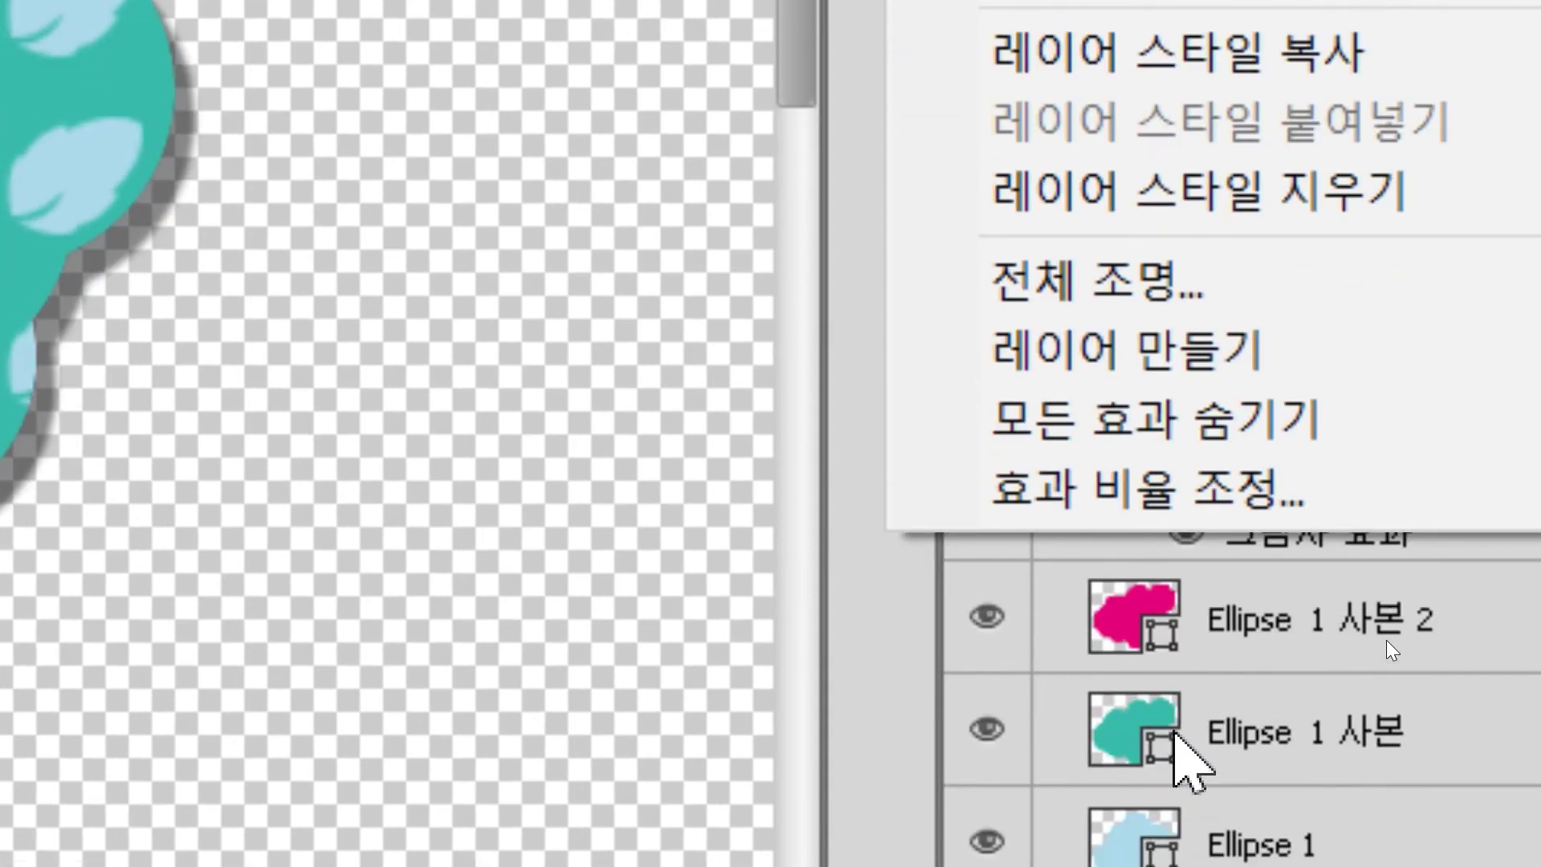
pyautogui.click(1244, 666)
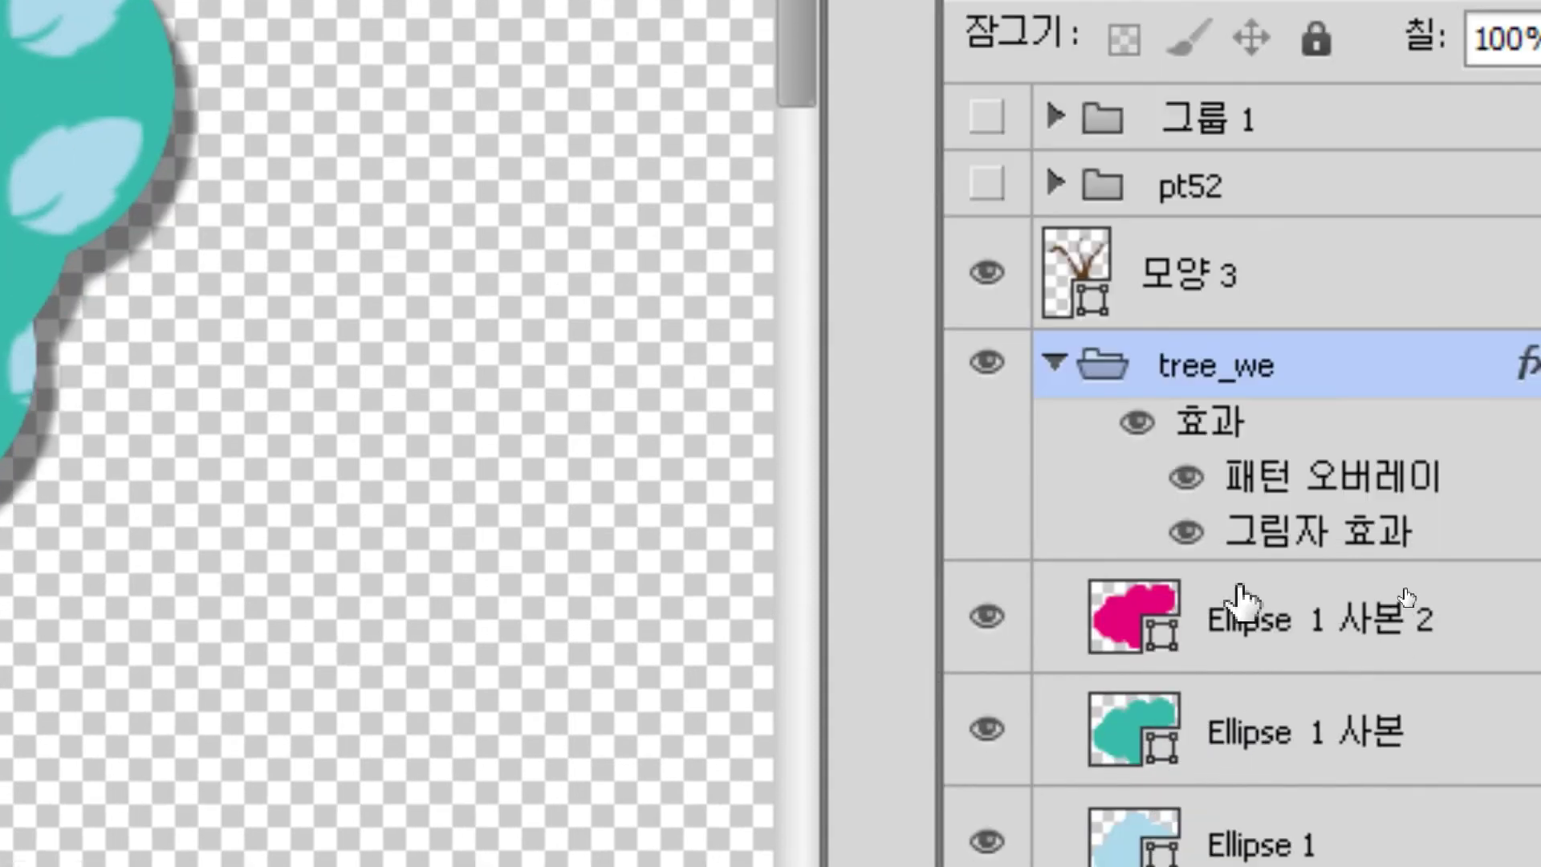
pyautogui.click(1189, 534)
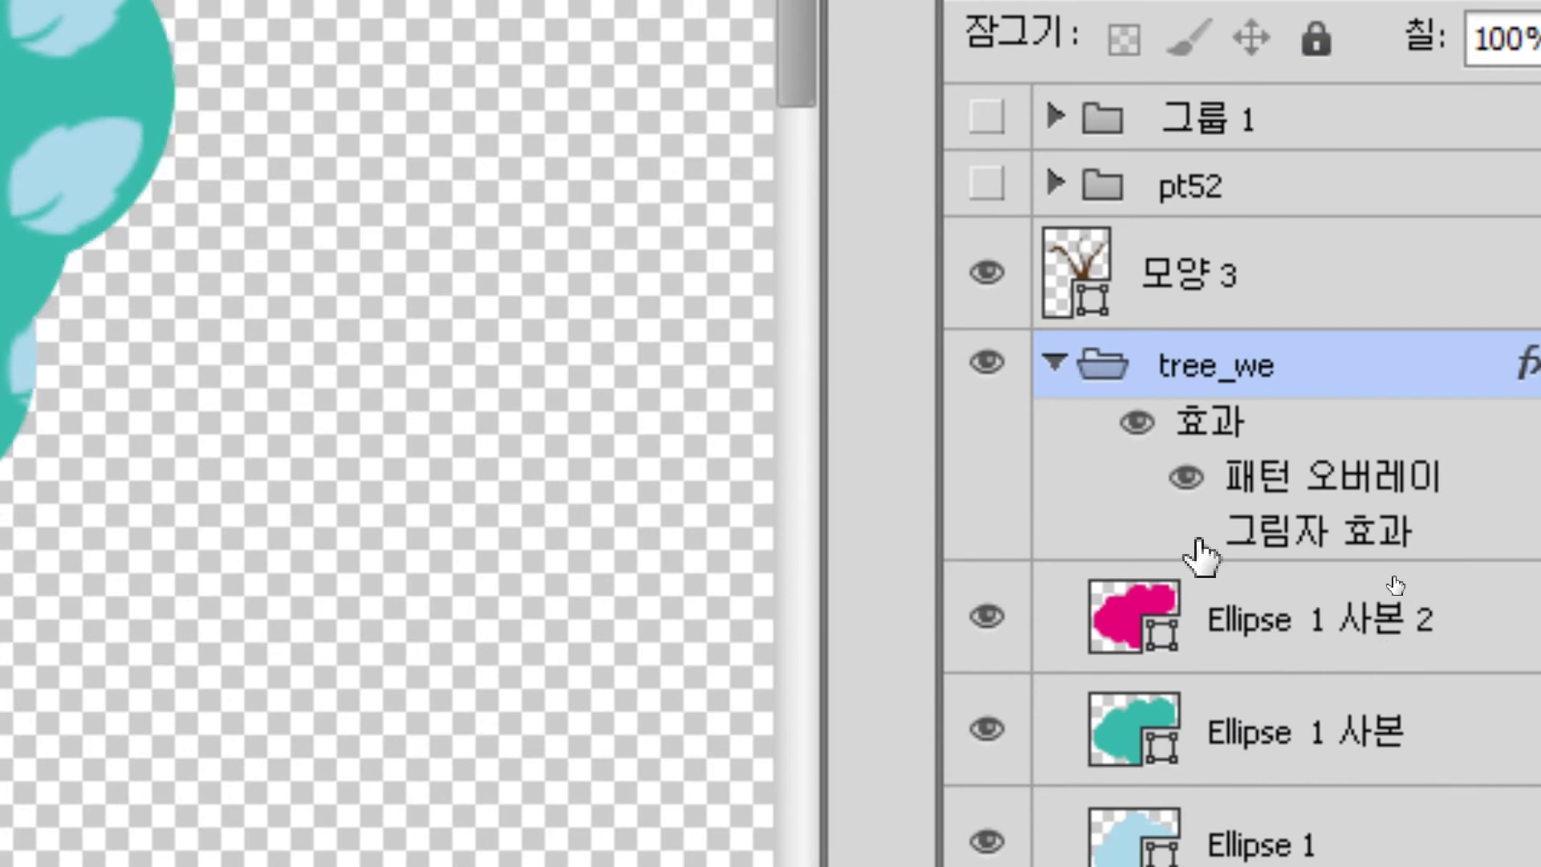
pyautogui.click(1270, 654)
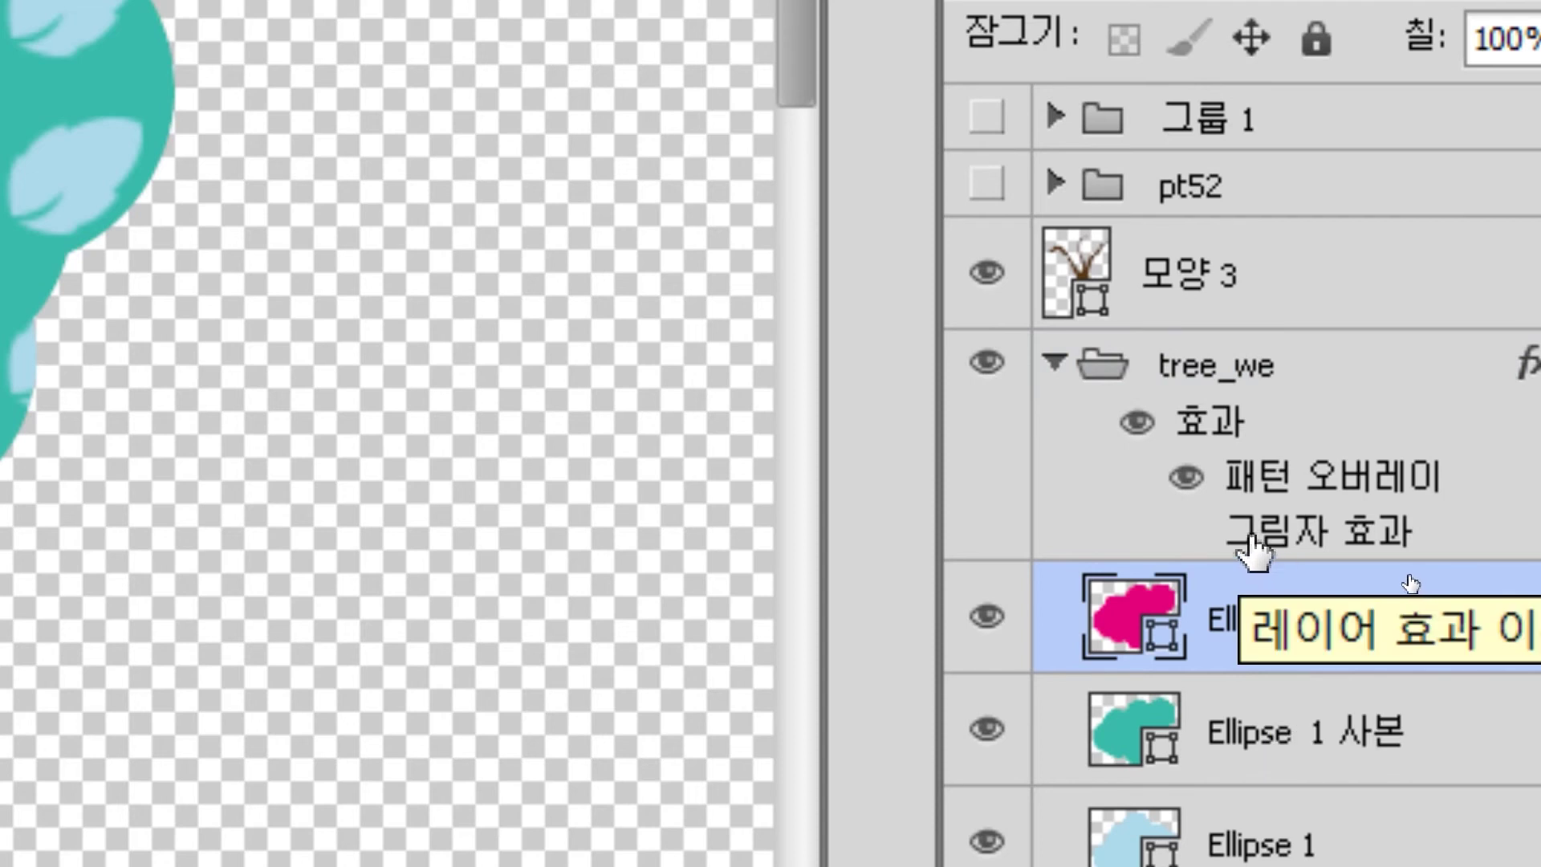
pyautogui.click(1185, 532)
# - Copy the tree_we group's layer style and paste it onto the pink foliage layer Ellipse 1 사본 2
pyautogui.click(1304, 553)
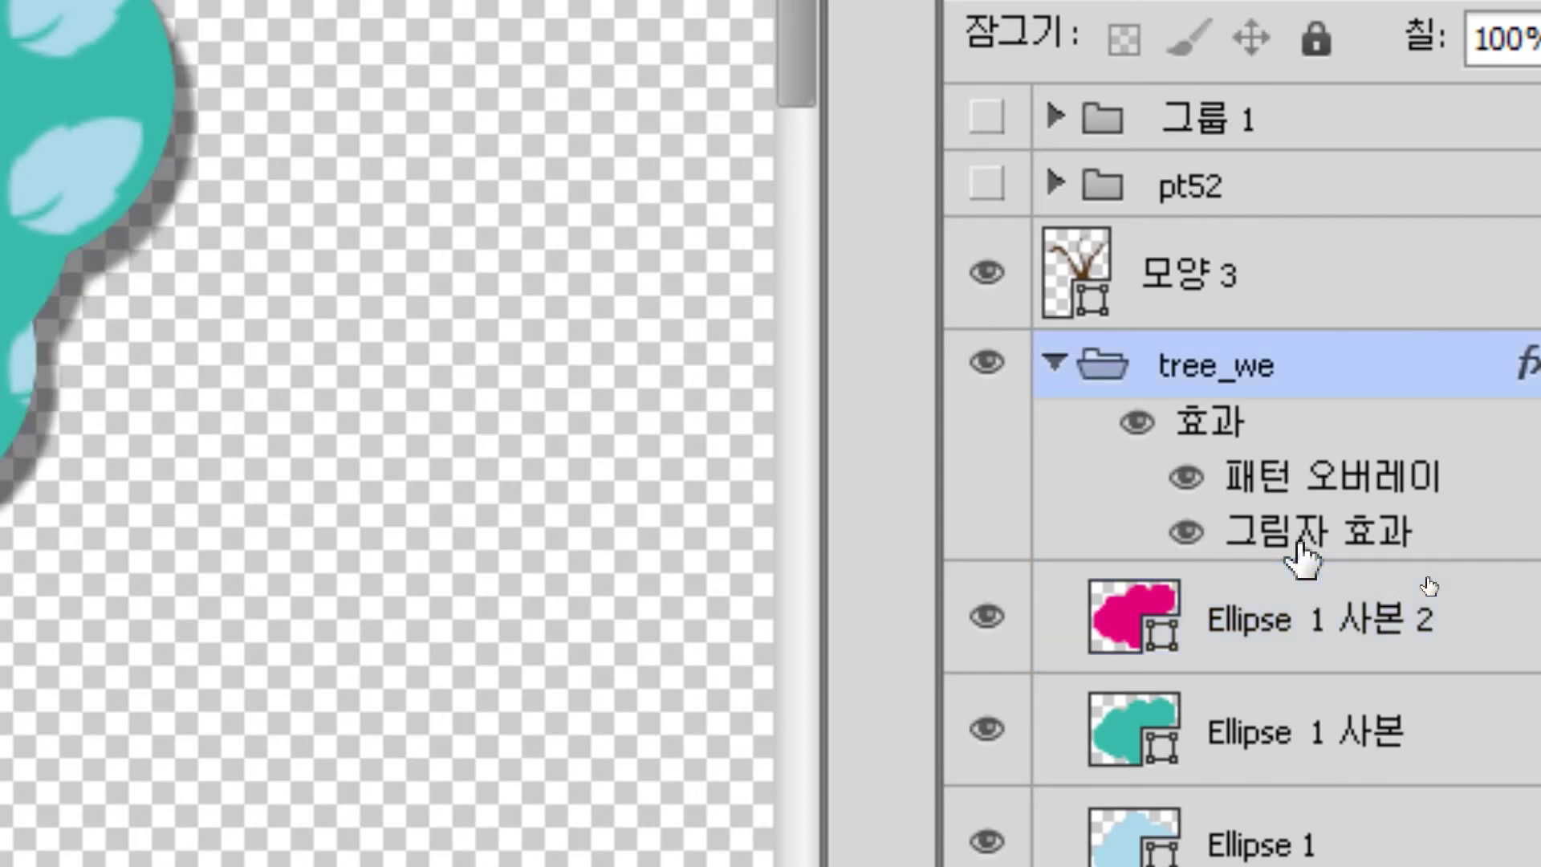
pyautogui.rightClick(1304, 554)
pyautogui.click(1298, 546)
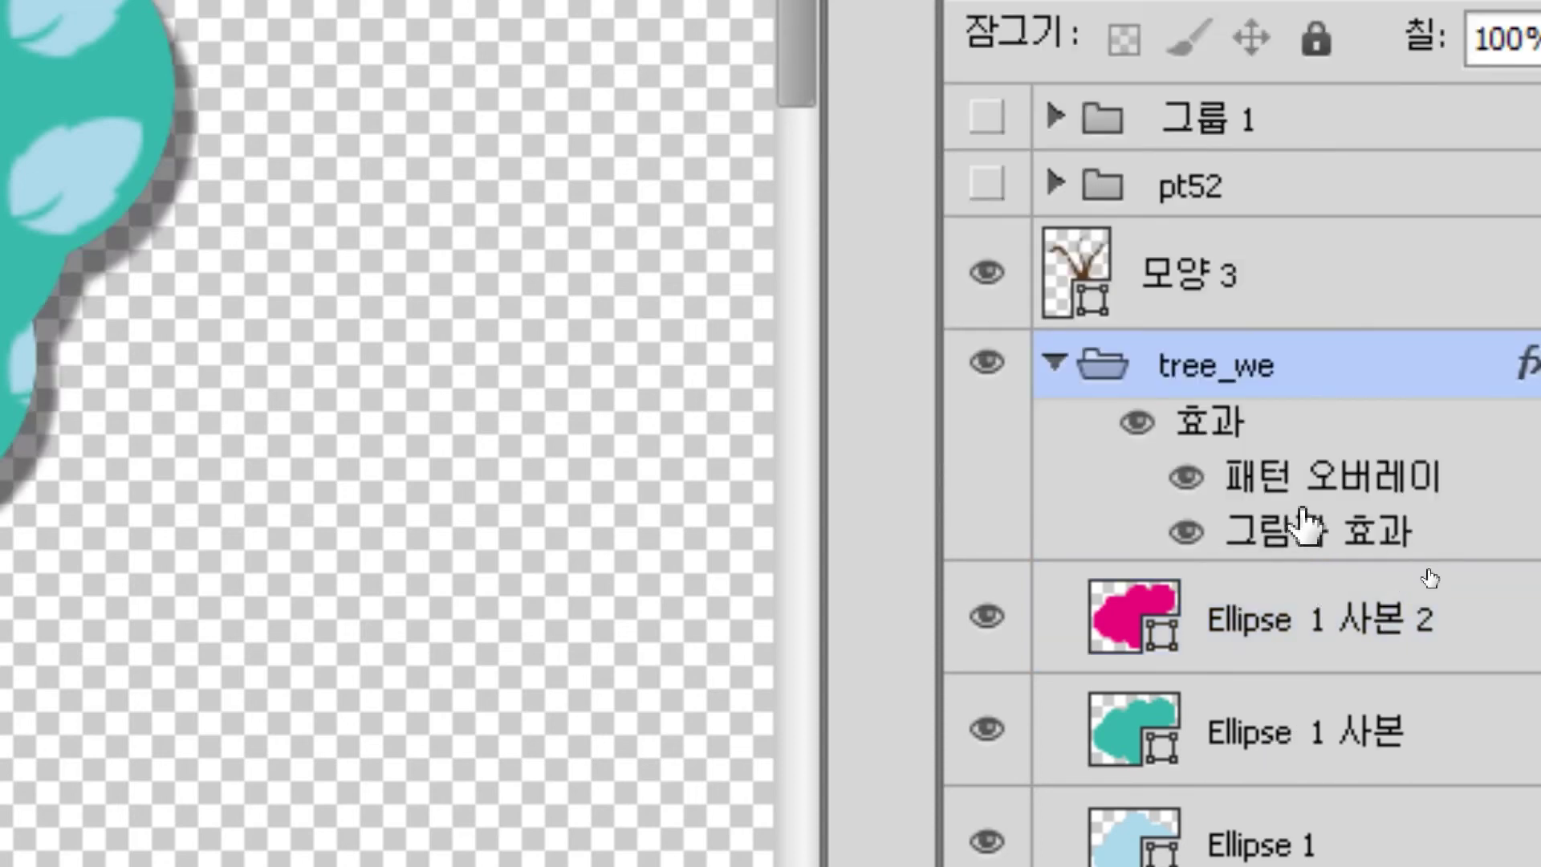
pyautogui.rightClick(1302, 551)
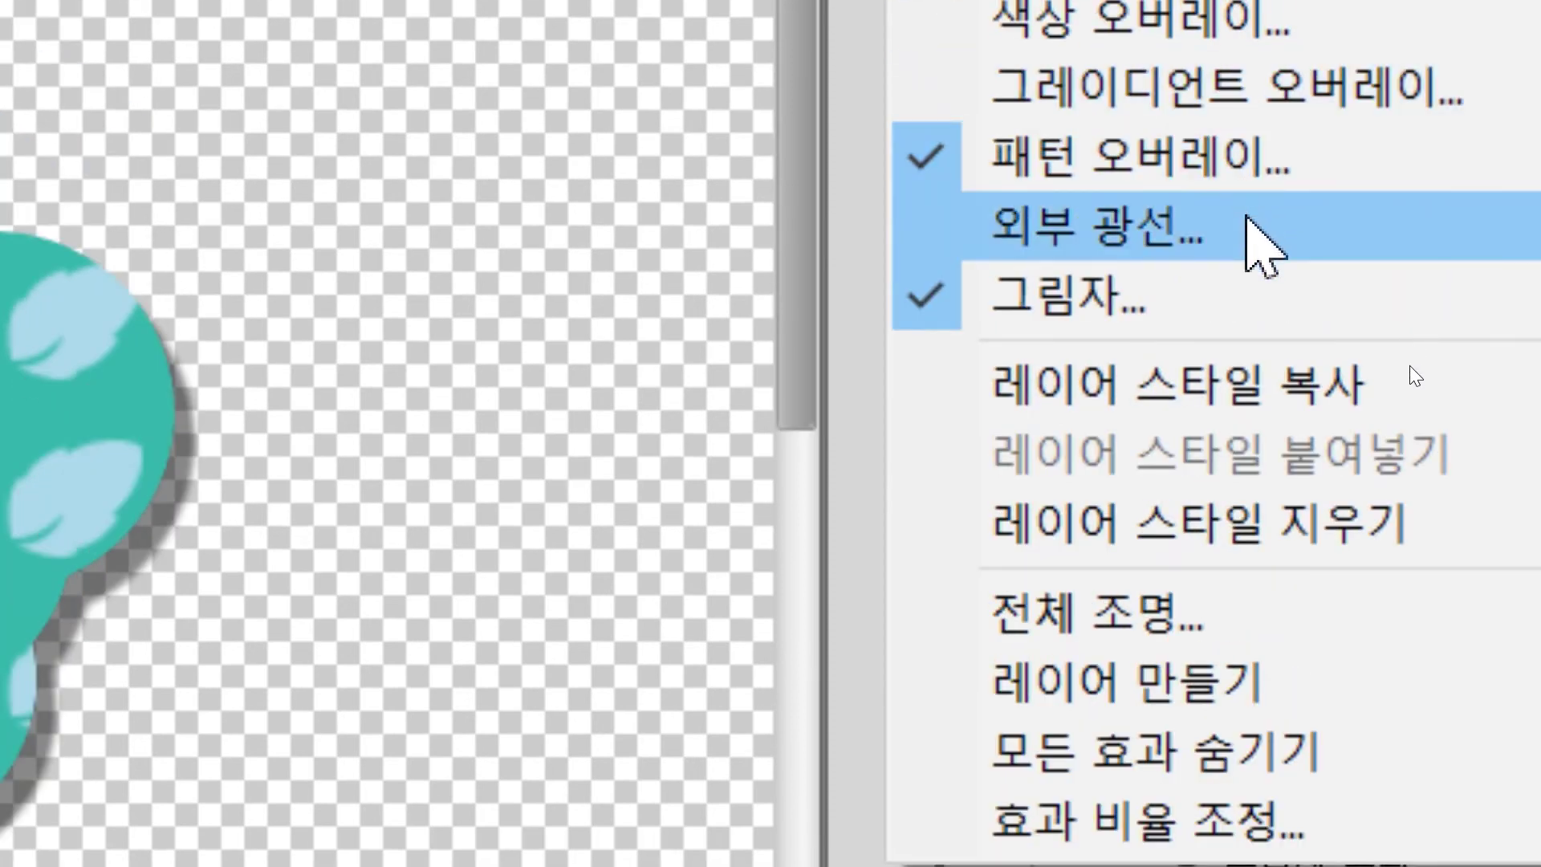
pyautogui.click(1172, 390)
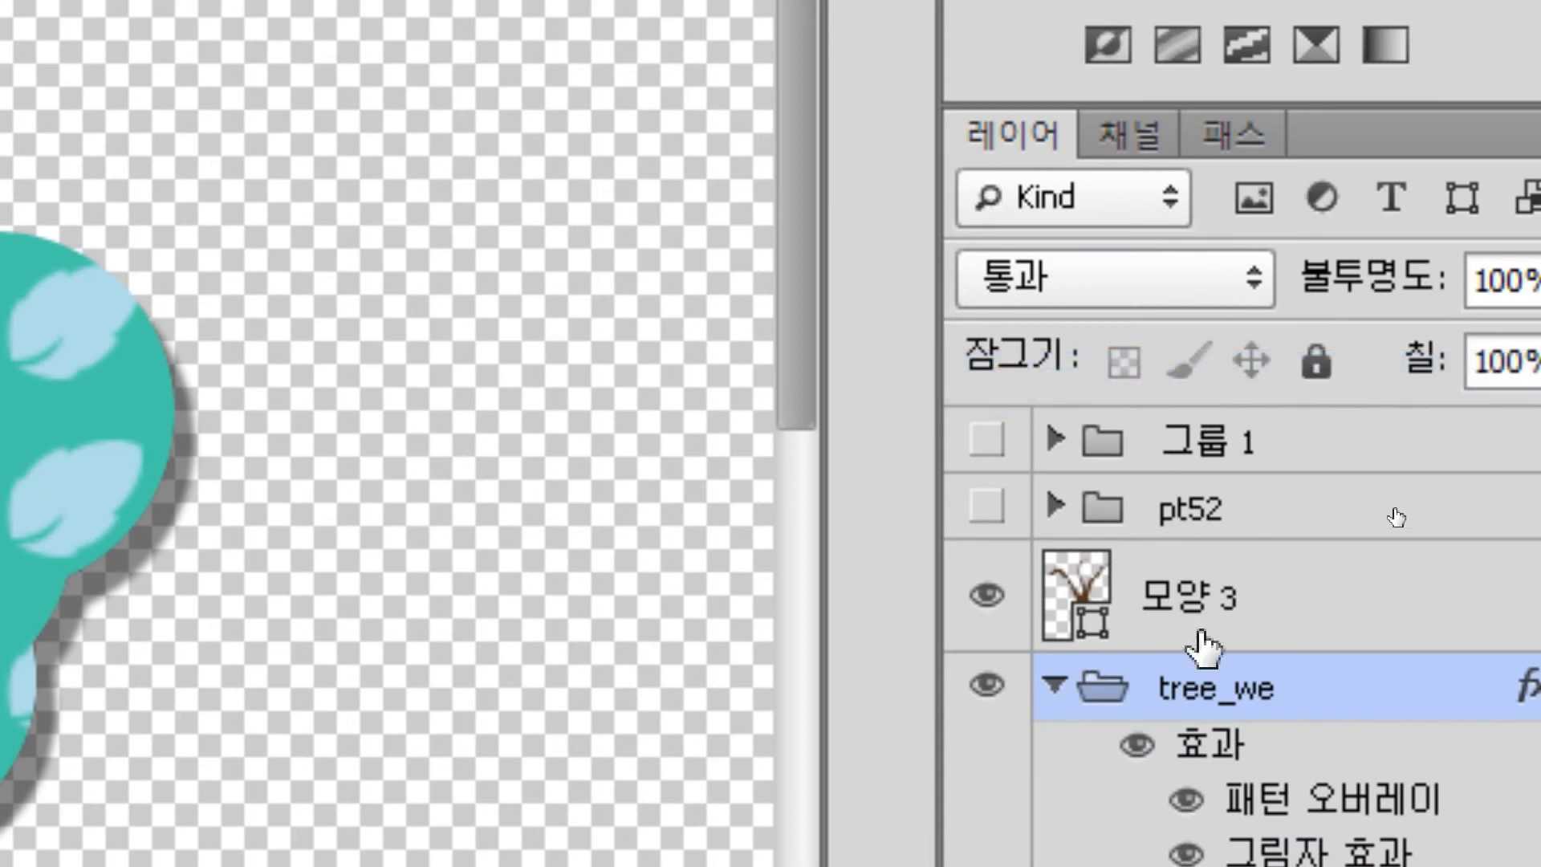
pyautogui.click(1282, 530)
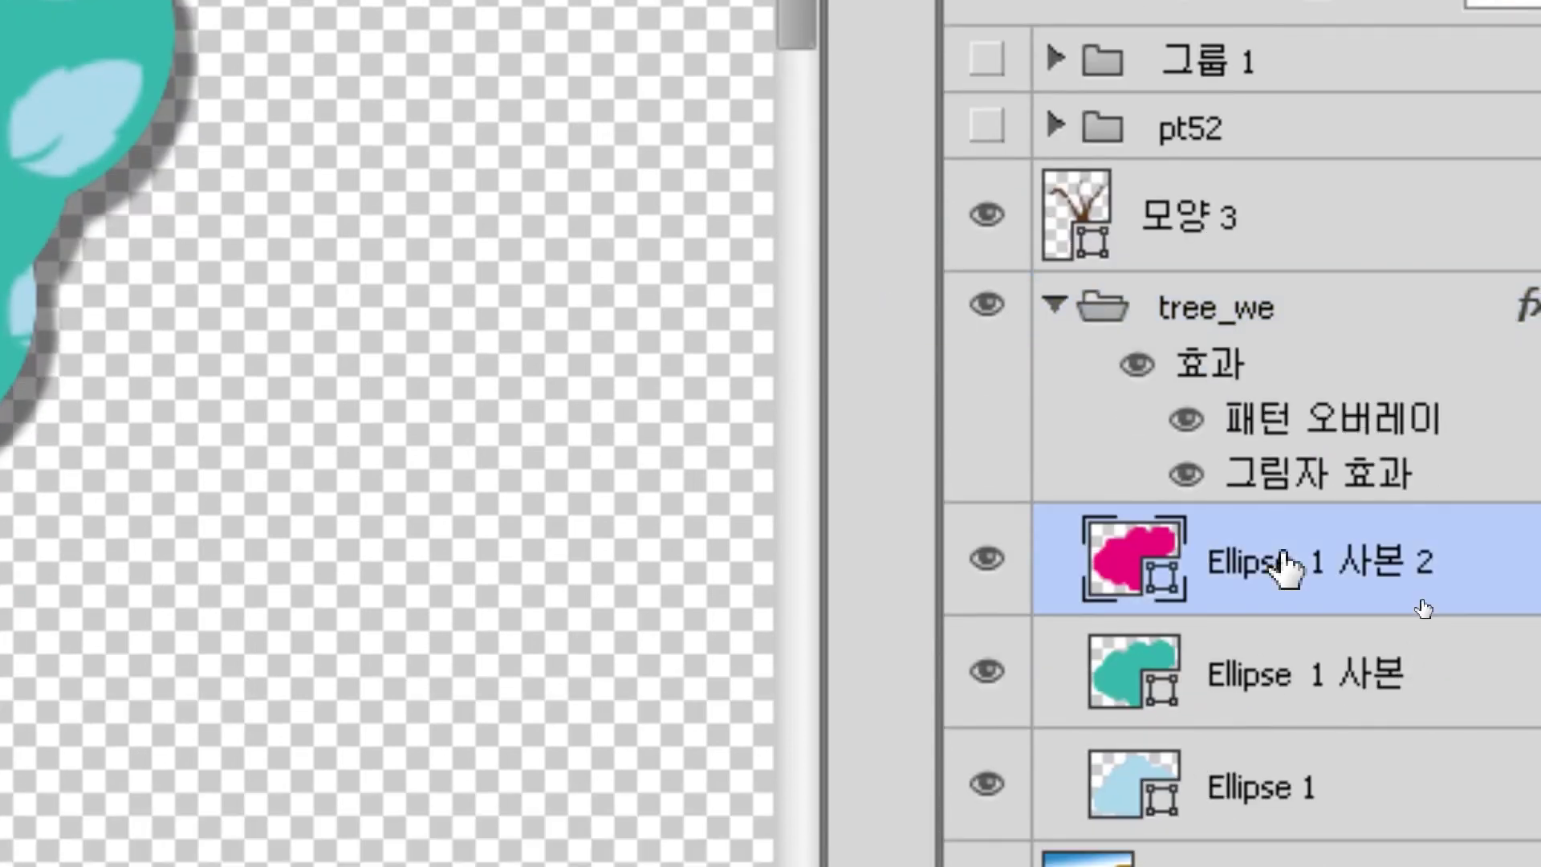
pyautogui.rightClick(1272, 554)
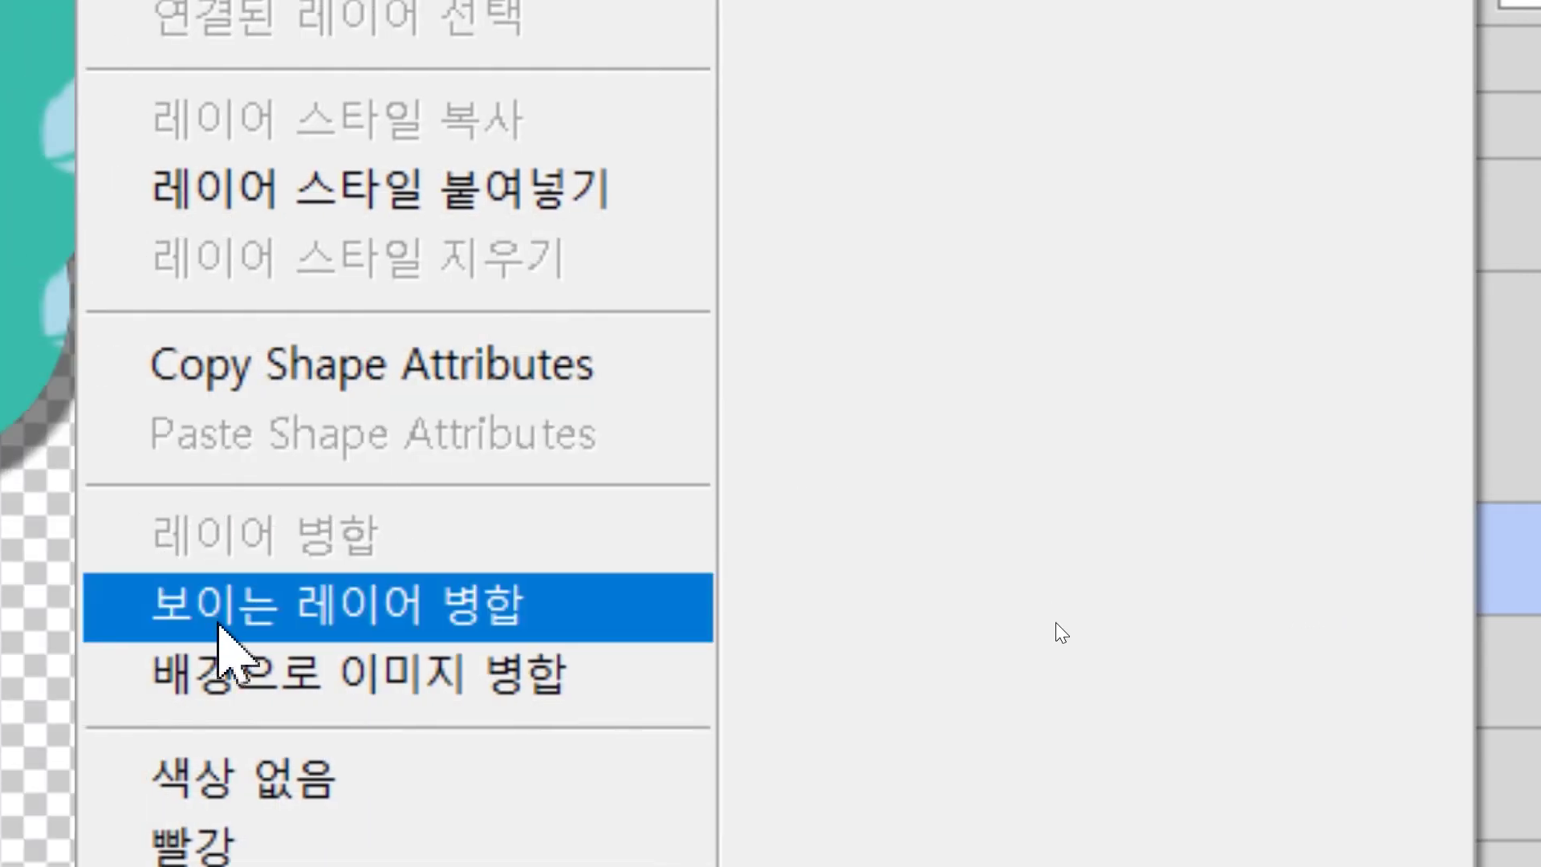
pyautogui.click(285, 192)
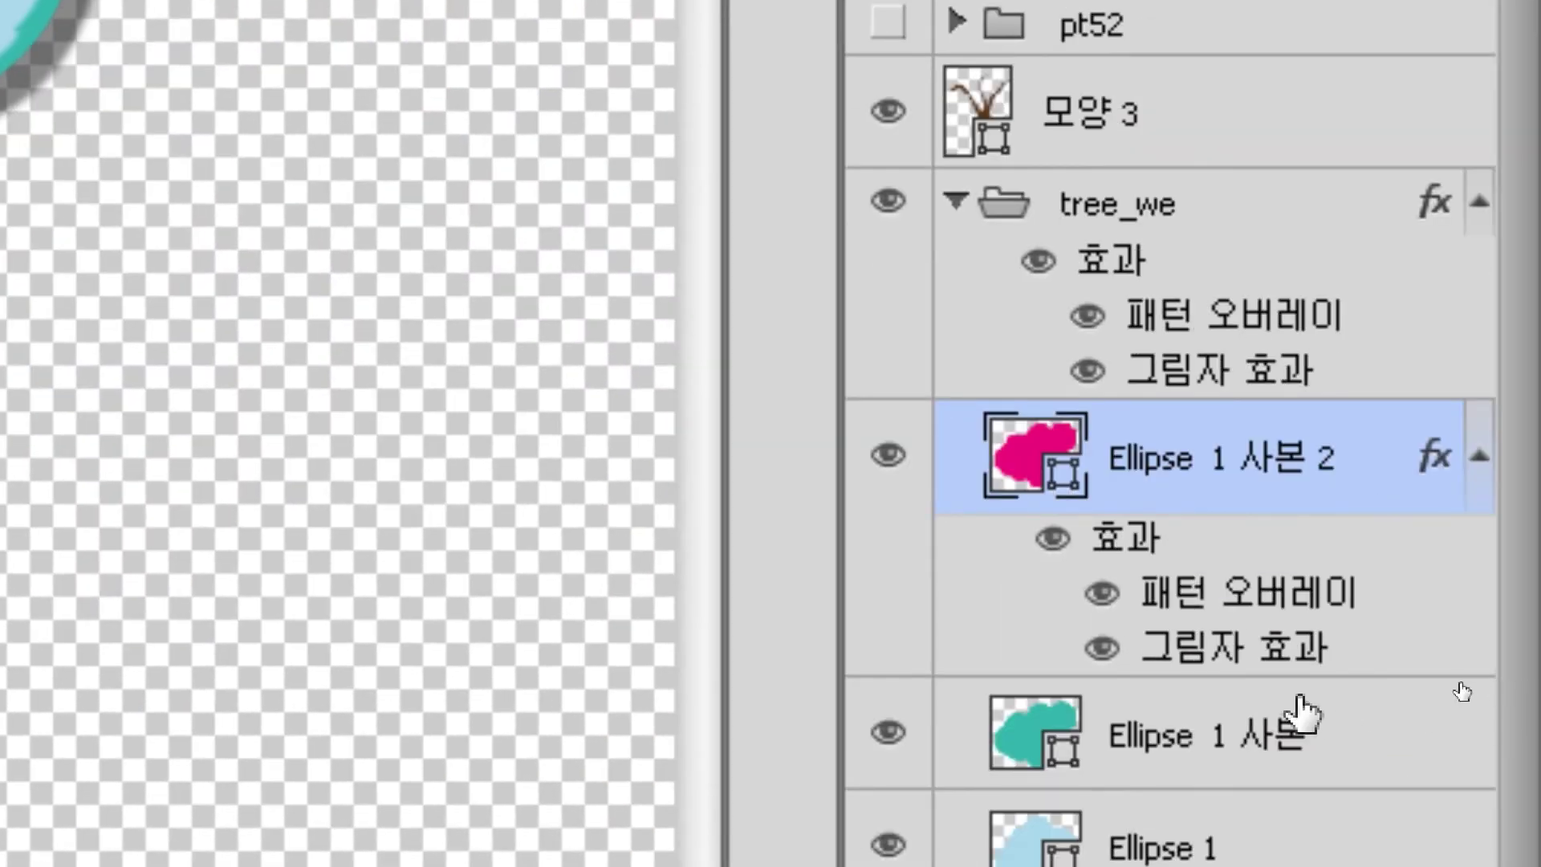
# - Paste the copied layer style onto the teal foliage layer Ellipse 1 사본
pyautogui.click(1292, 743)
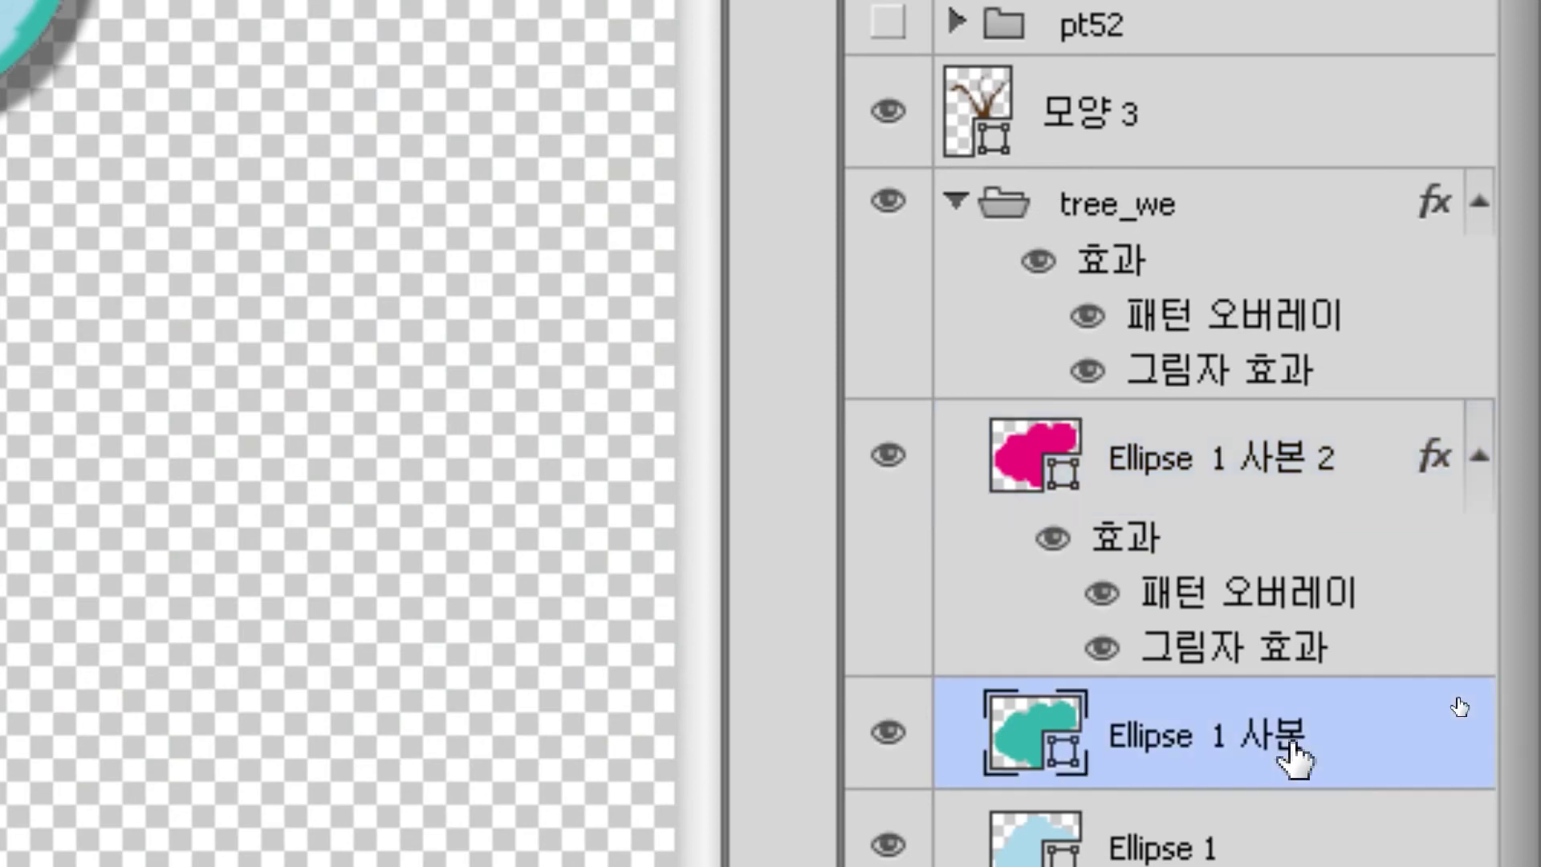
pyautogui.rightClick(1293, 758)
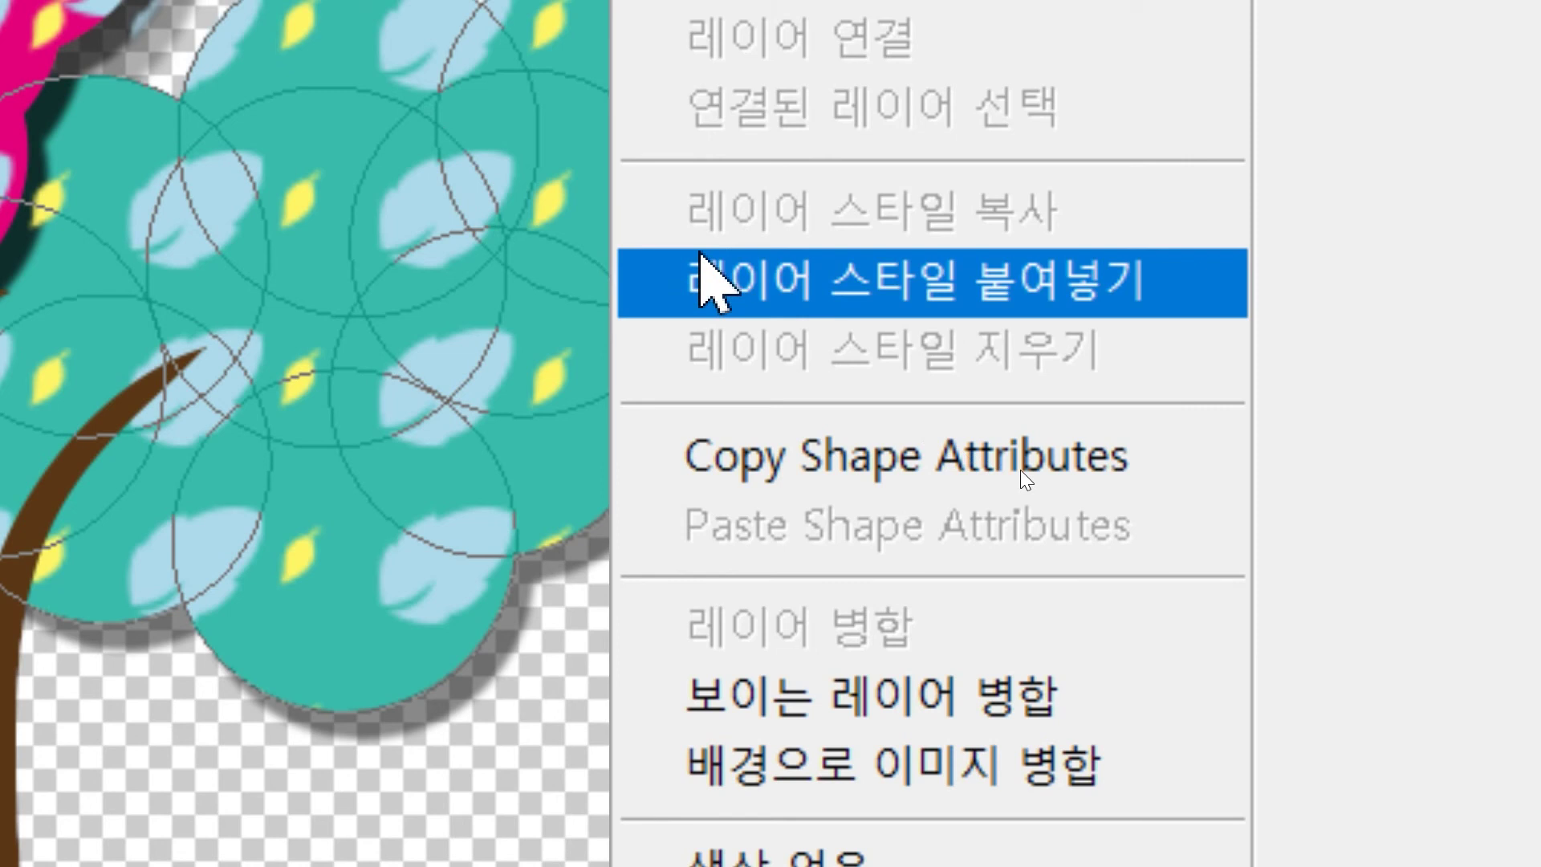
pyautogui.click(702, 260)
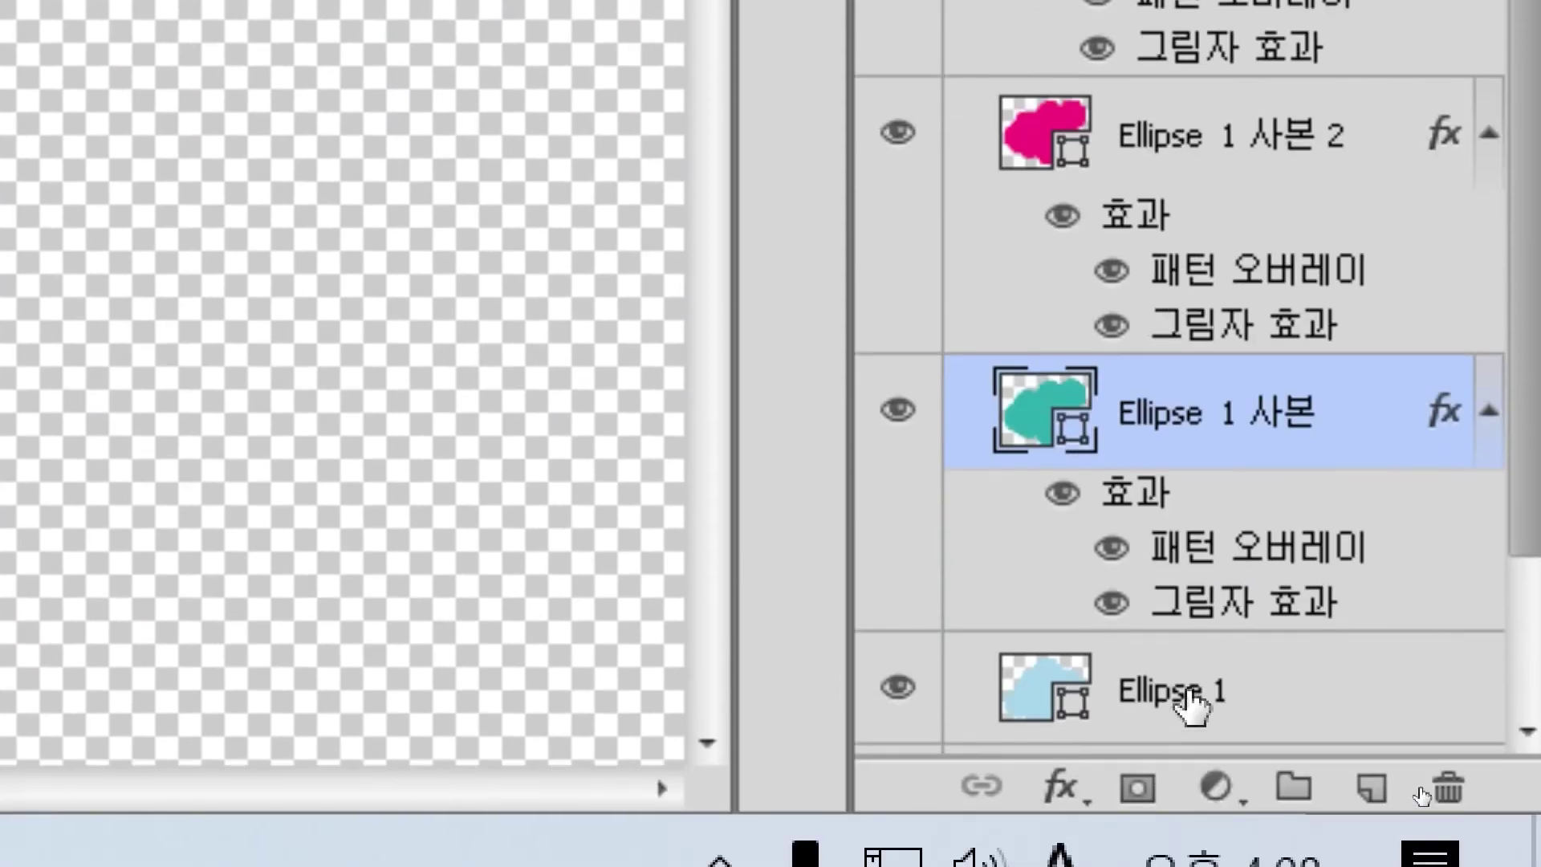
# - Select the light blue foliage layer Ellipse 1 inside the tree_we group
pyautogui.click(1184, 847)
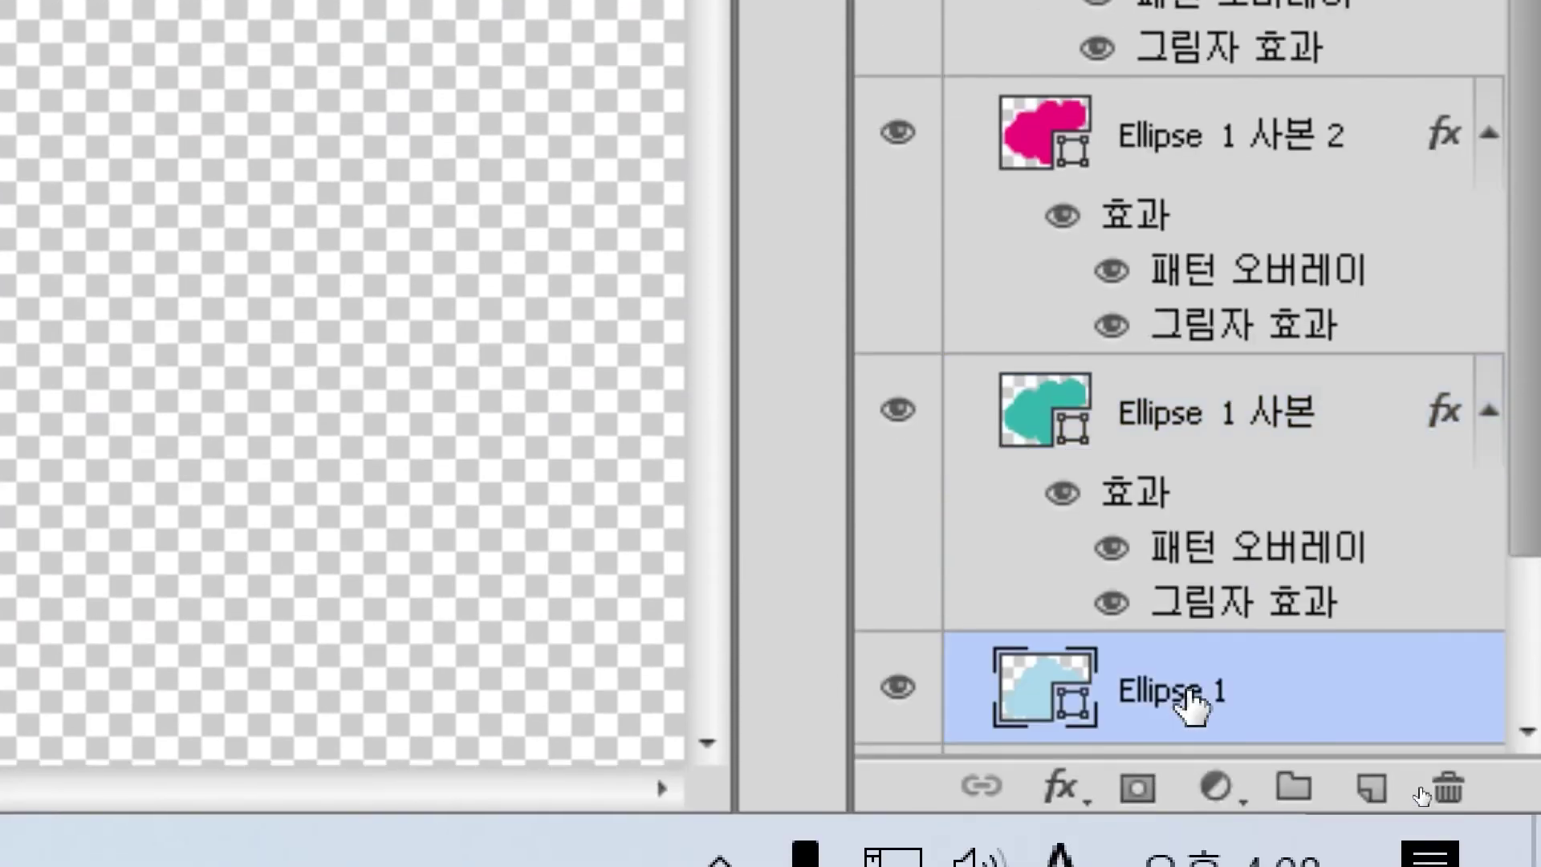